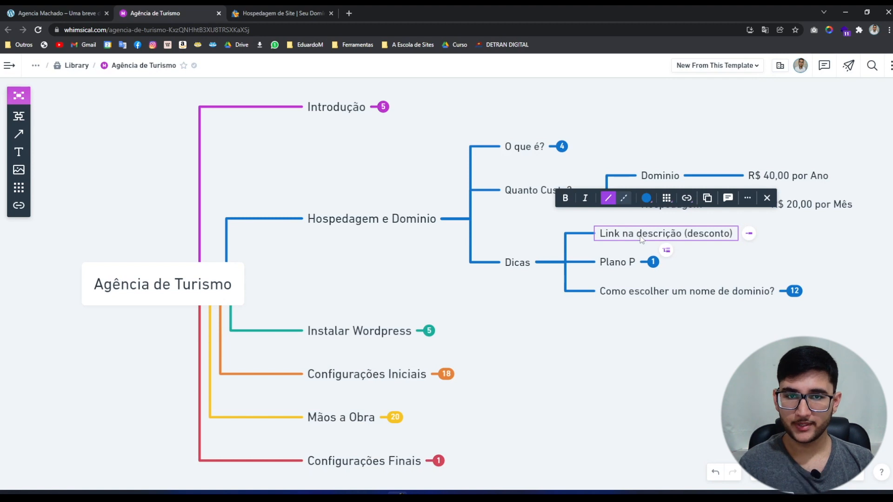
Deselect the discount link node and switch to the HostGator hosting plans tab.
click(832, 265)
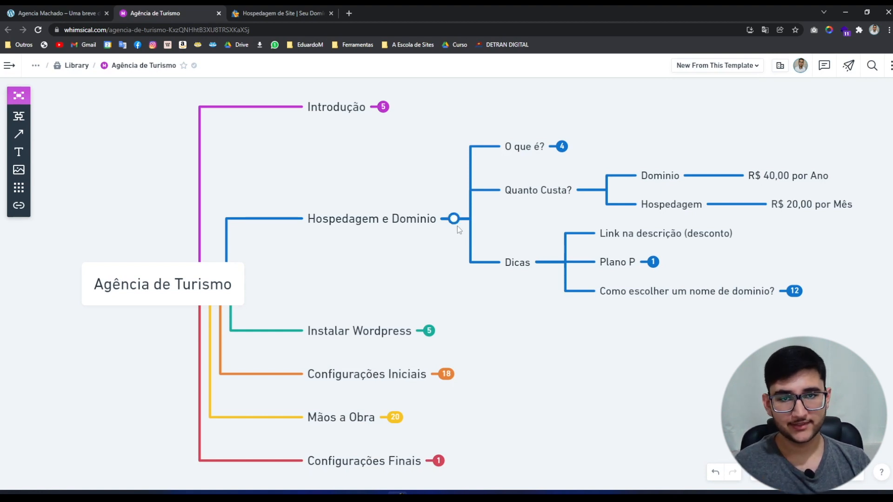
click(298, 13)
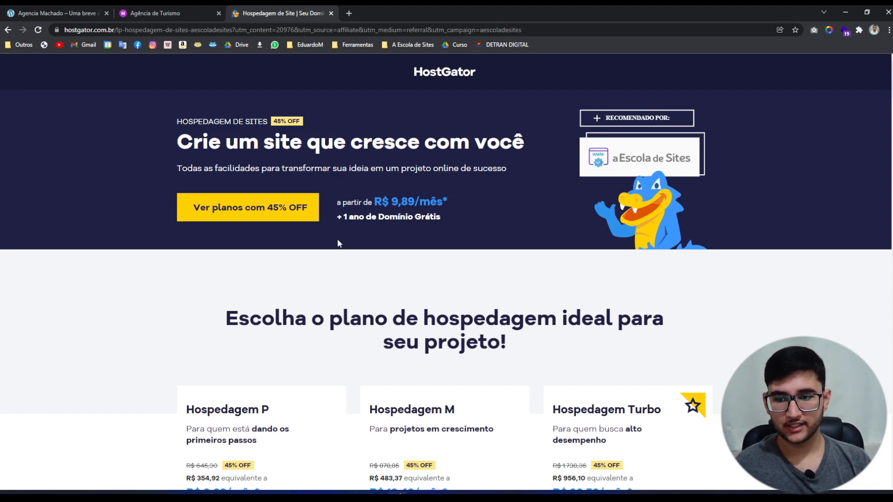
Scroll down to the Hospedagem P (R$ 9,89), M (R$ 13,49) and Turbo (R$ 26,59) plan cards.
scroll(339, 243, down, 3)
scroll(491, 309, up, 3)
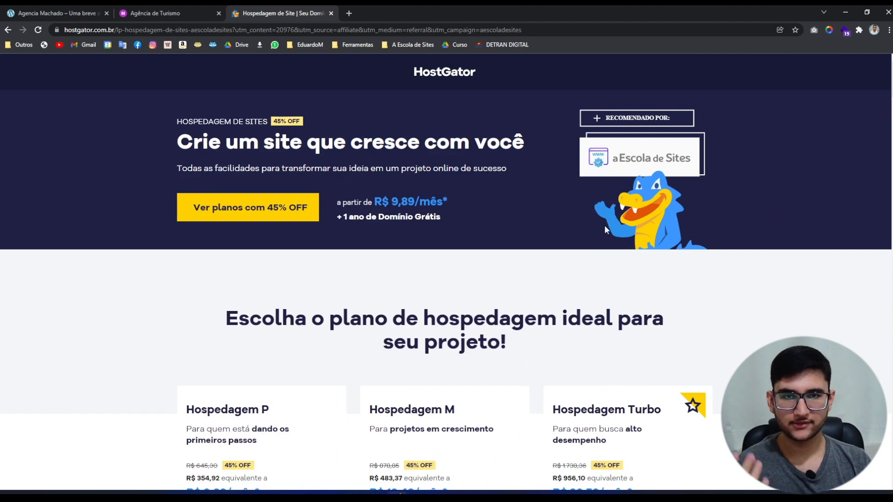
scroll(492, 321, down, 3)
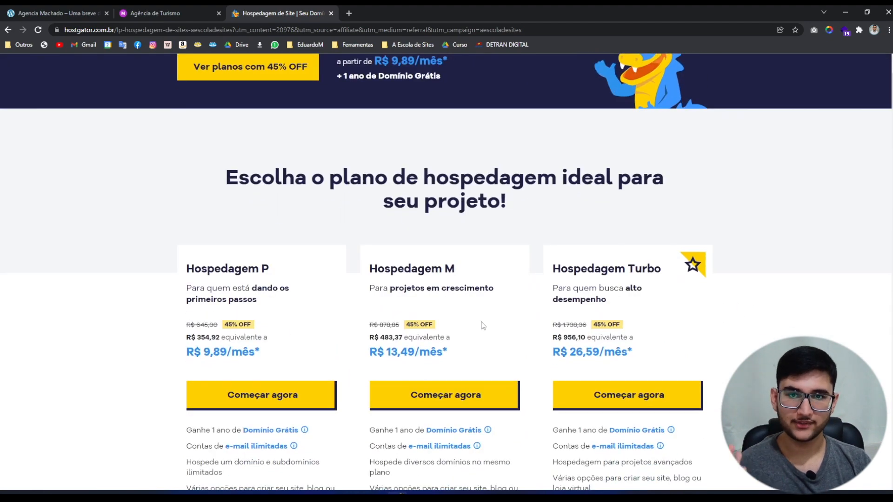
scroll(484, 323, down, 1)
scroll(431, 407, up, 4)
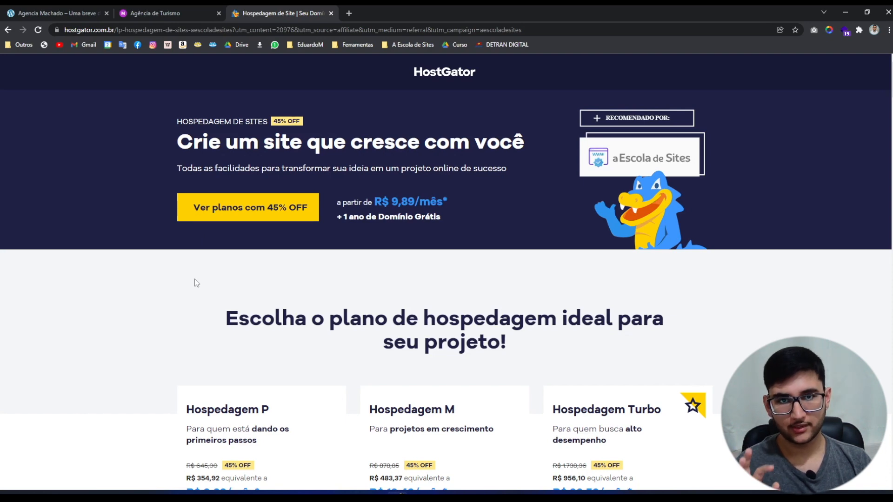
scroll(195, 283, down, 2)
scroll(196, 282, down, 2)
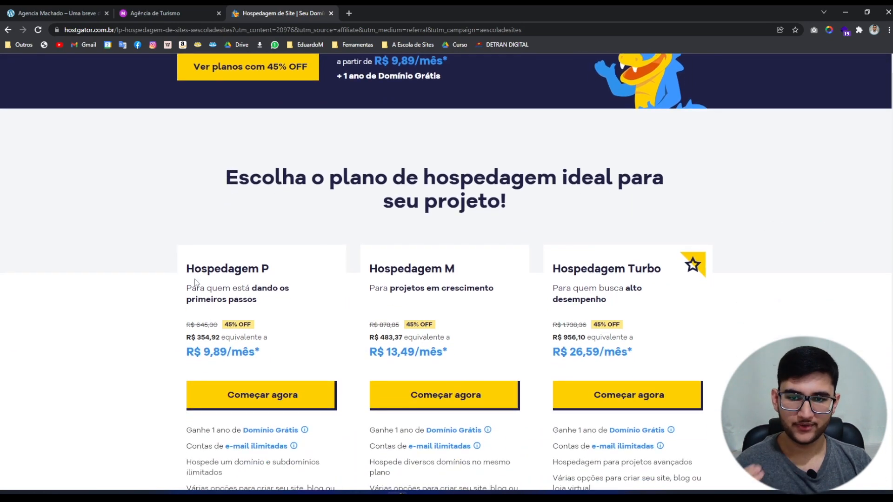
scroll(194, 283, down, 2)
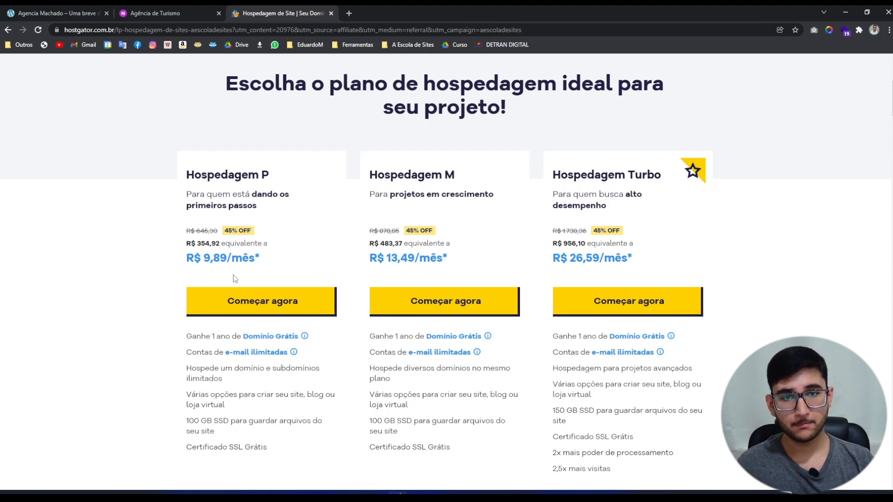
scroll(186, 293, down, 1)
scroll(41, 312, up, 1)
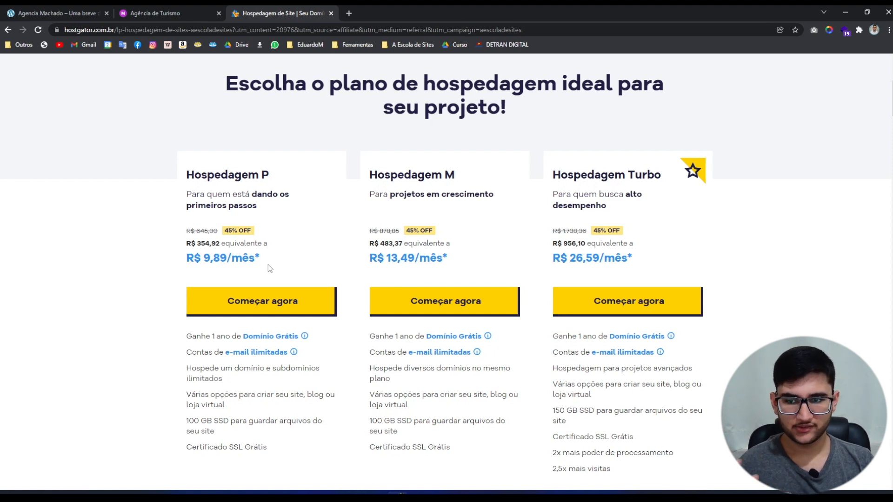
Start buying Hospedagem P and compare the 1 mês, 1 ano and 3 anos terms, ending on 3 anos.
click(251, 309)
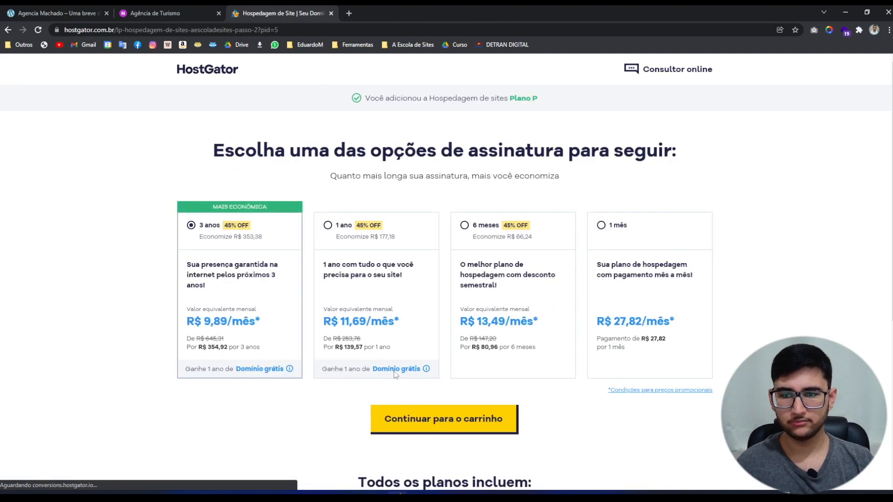
scroll(77, 258, down, 1)
scroll(76, 258, up, 1)
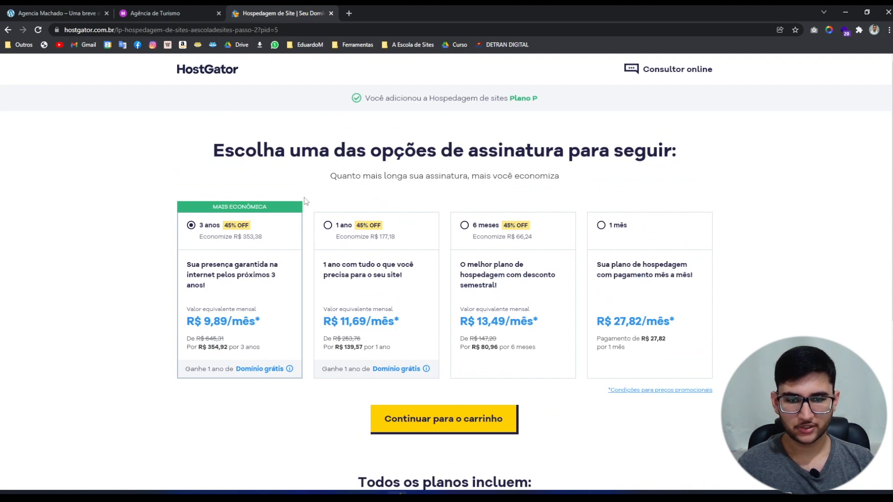
click(617, 249)
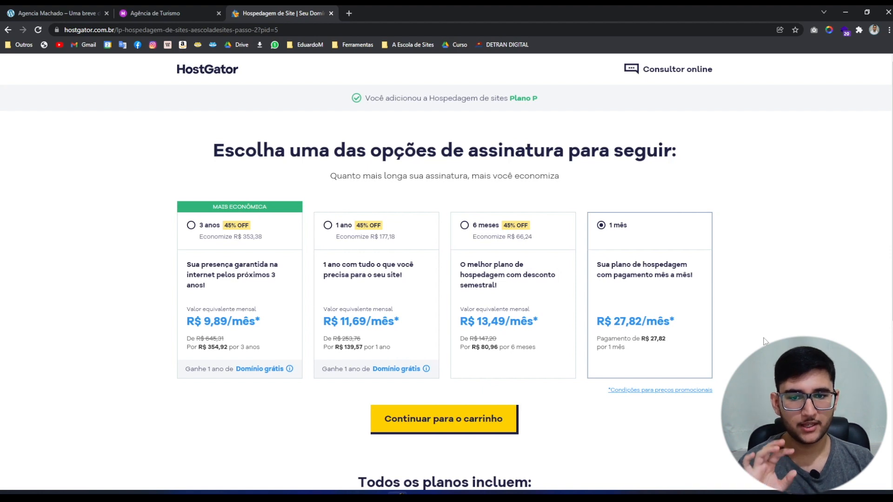
click(370, 268)
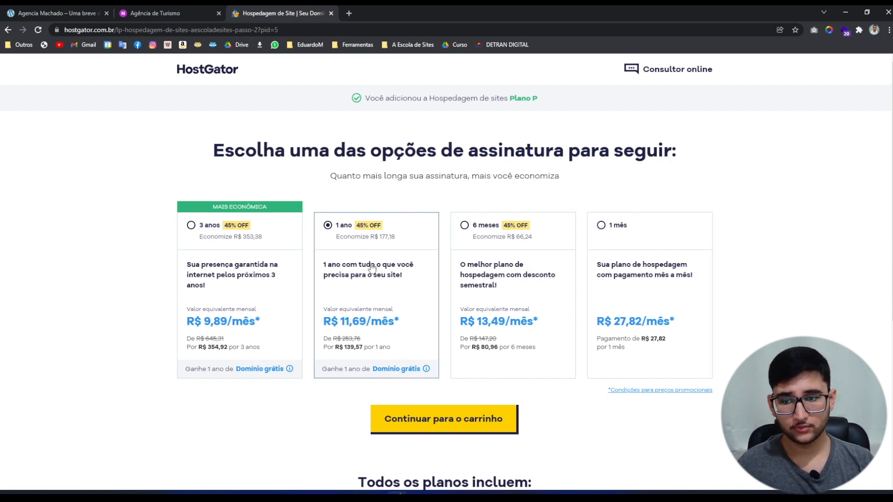
click(271, 265)
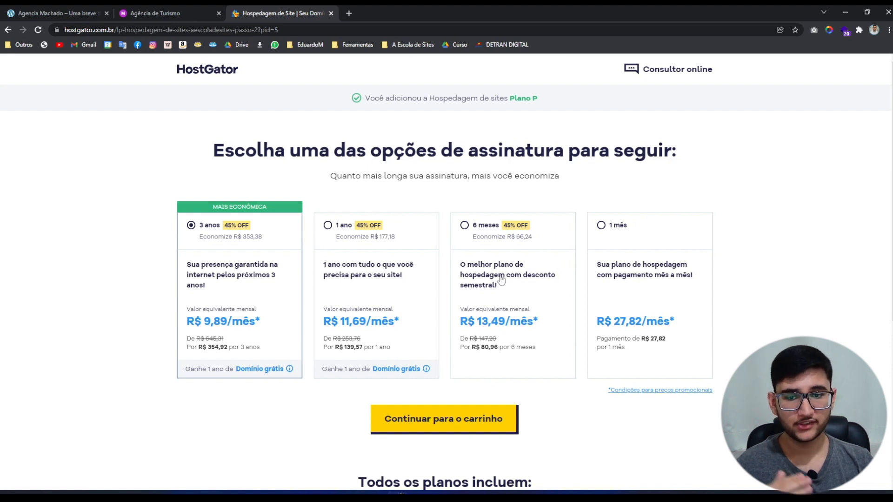
Compare the 6 meses, 1 ano and 3 anos terms, settle on 1 ano, and continue to the cart.
click(503, 245)
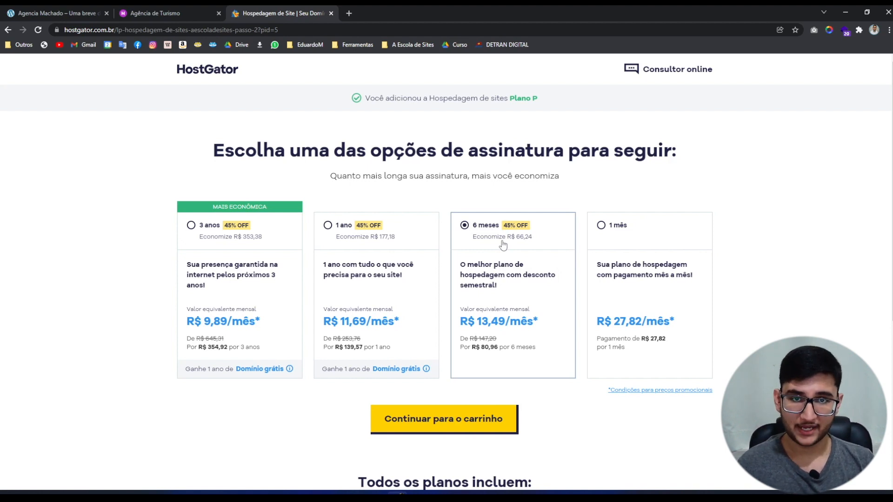
click(380, 260)
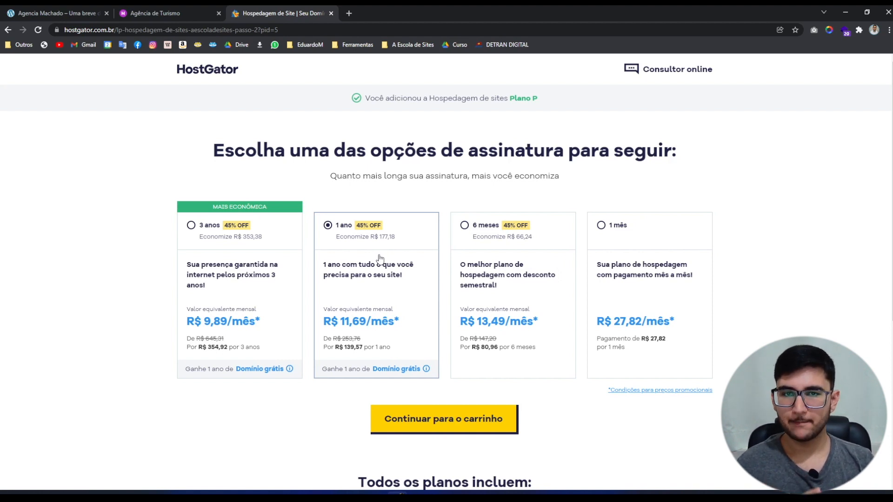
click(258, 285)
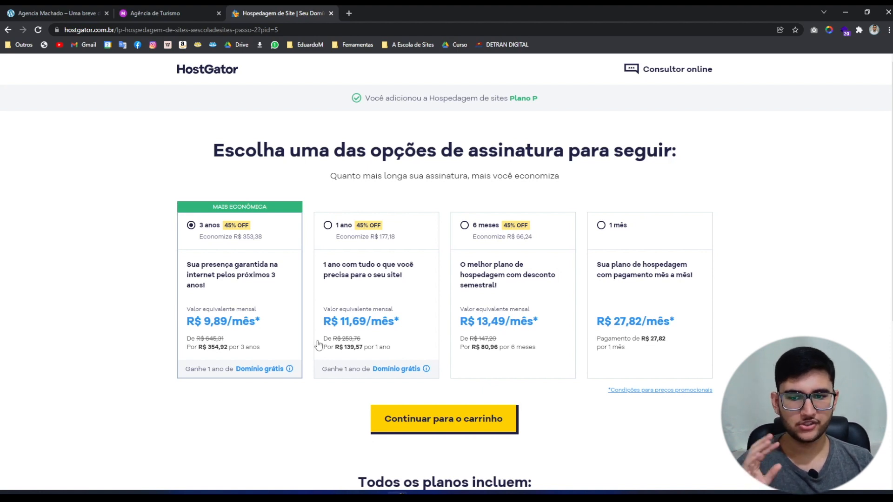
click(387, 286)
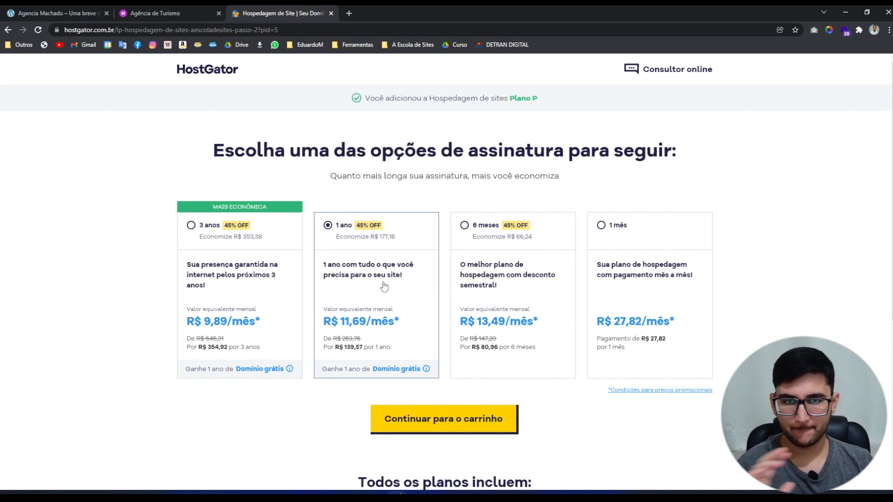
click(439, 433)
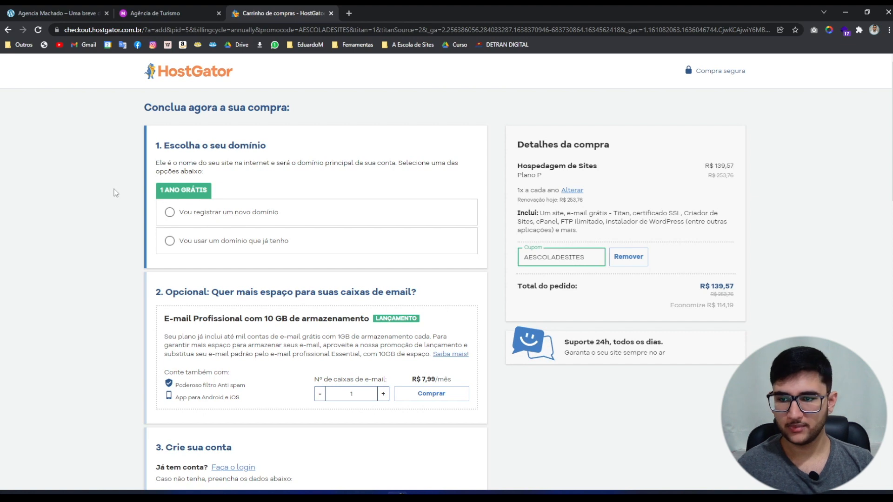
Try the existing-domain option, then switch to registering a new domain.
click(196, 251)
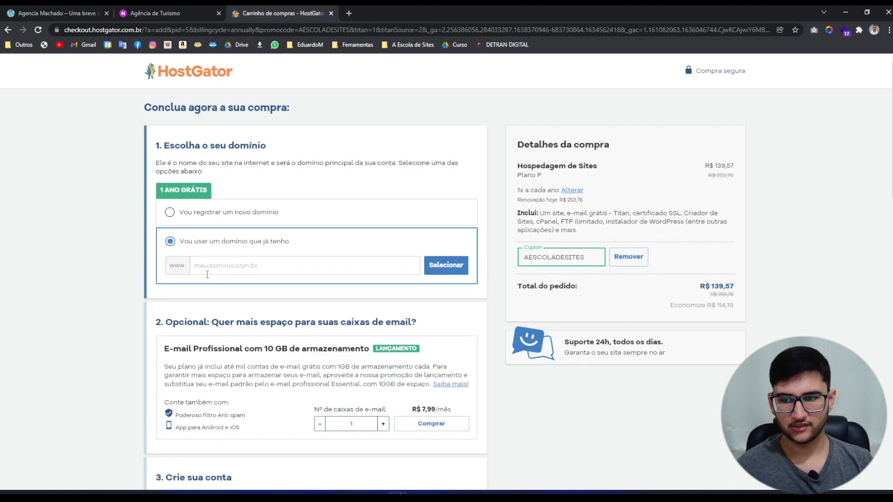
click(207, 274)
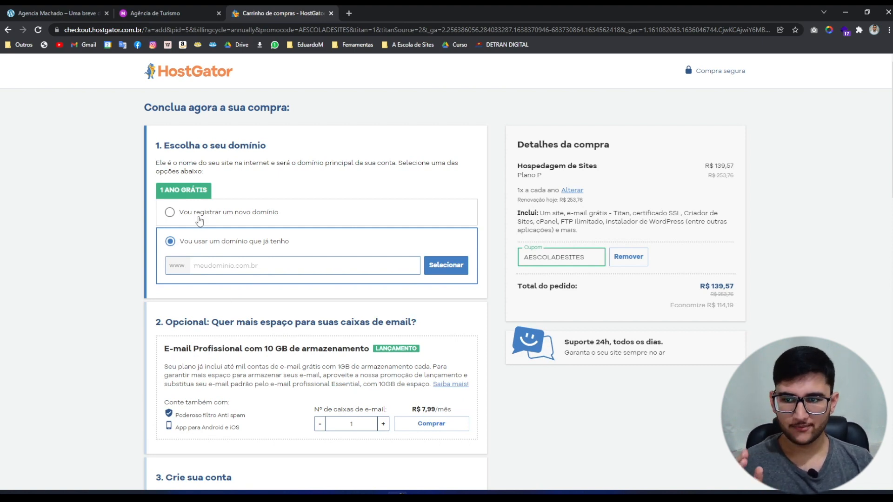
click(199, 217)
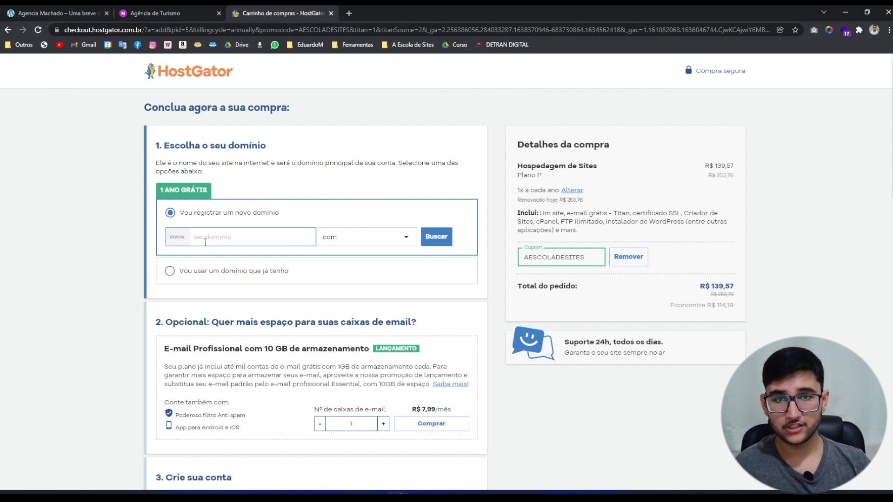
Search for facebook.com, review its unavailable result, then return to the Agência de Turismo mind map.
text(facebook)
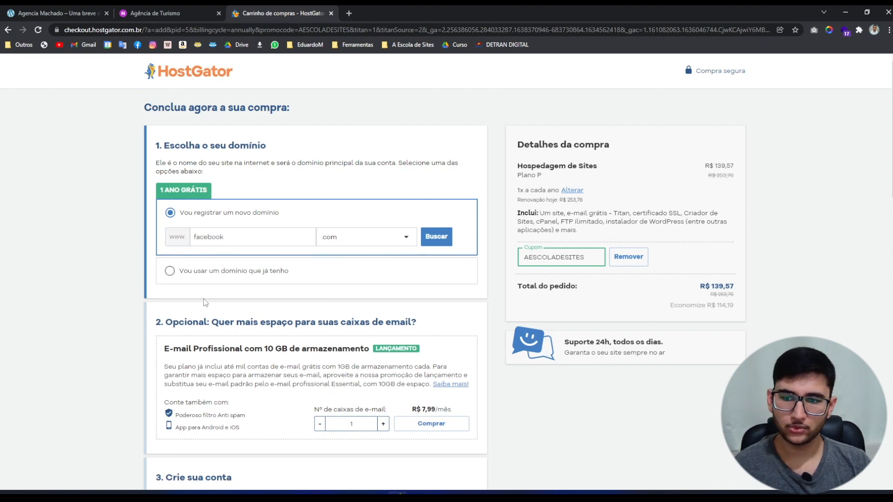
click(444, 248)
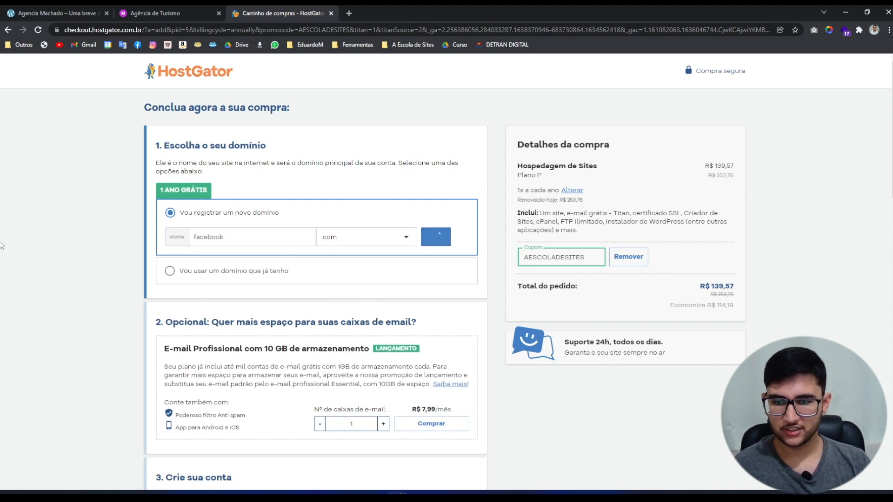
scroll(100, 294, down, 1)
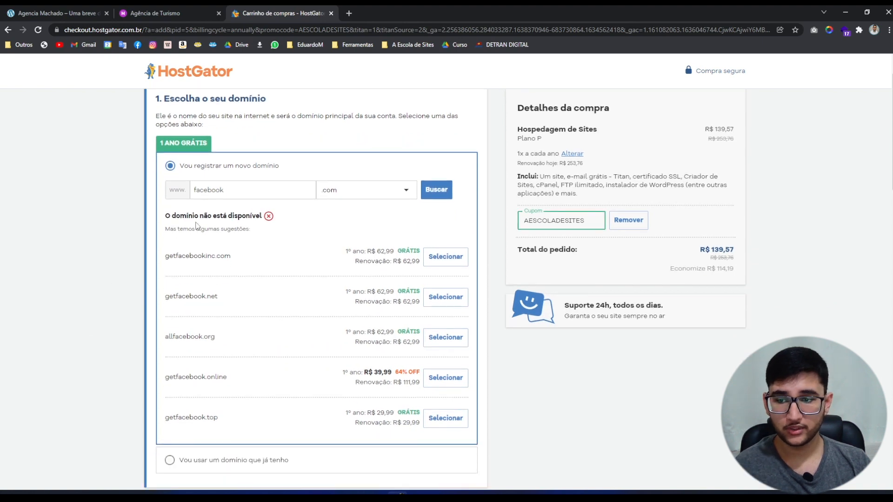
triple_click(198, 217)
click(85, 198)
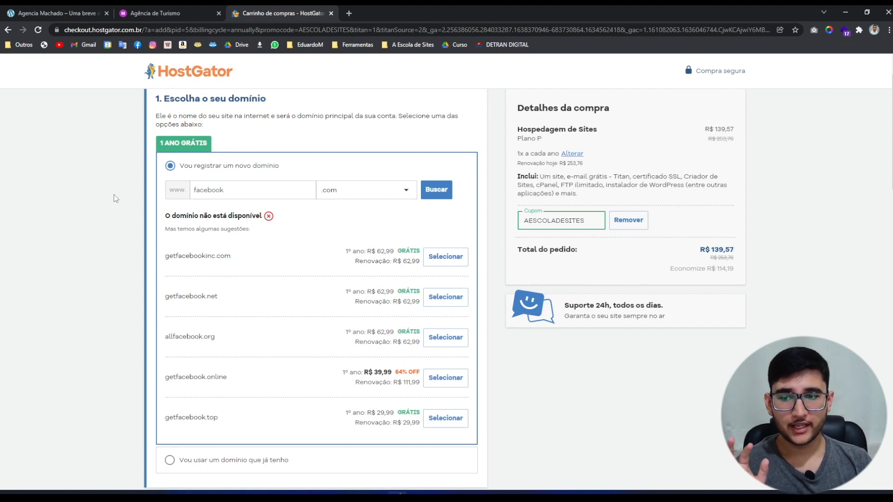
click(231, 189)
drag(229, 190, 134, 193)
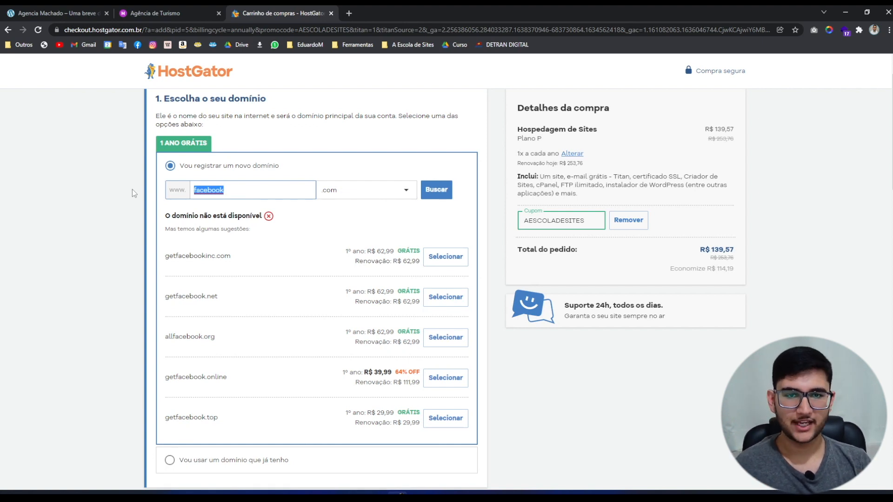
click(223, 186)
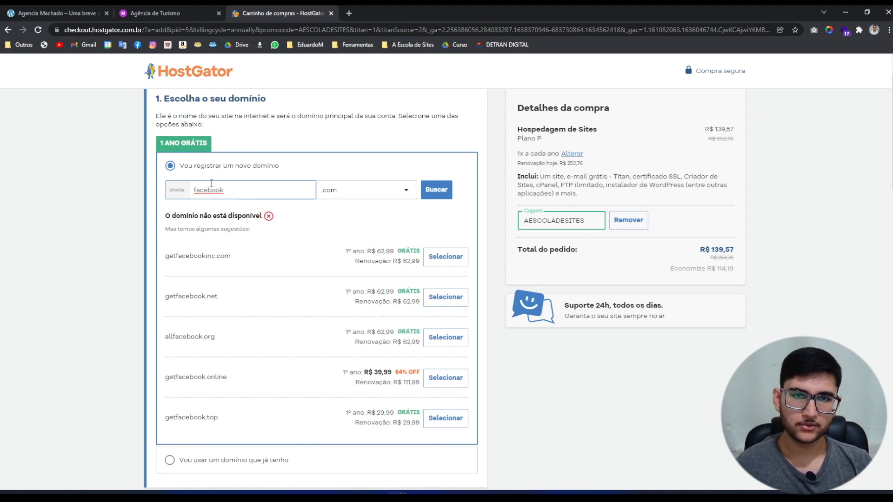
click(195, 13)
Expand 'Como escolher um nome de domínio?' and inspect the Facil de Falar and Facil de escrever criteria.
drag(699, 369, 573, 335)
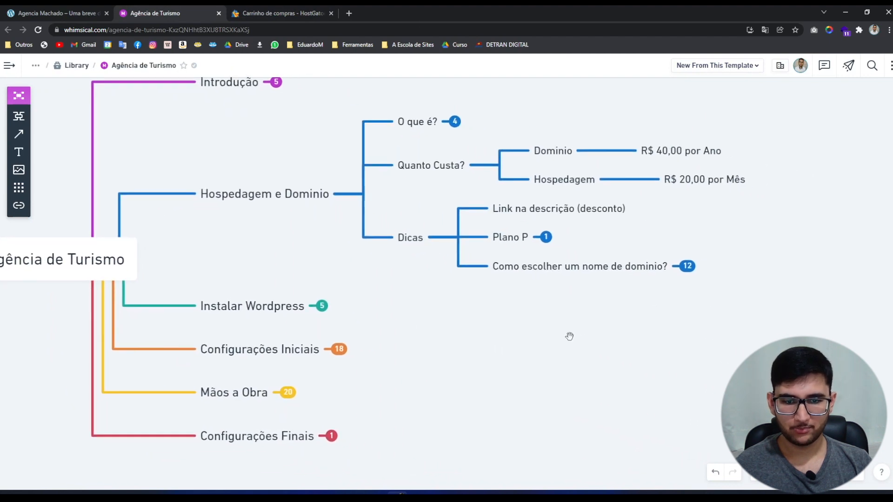
click(686, 267)
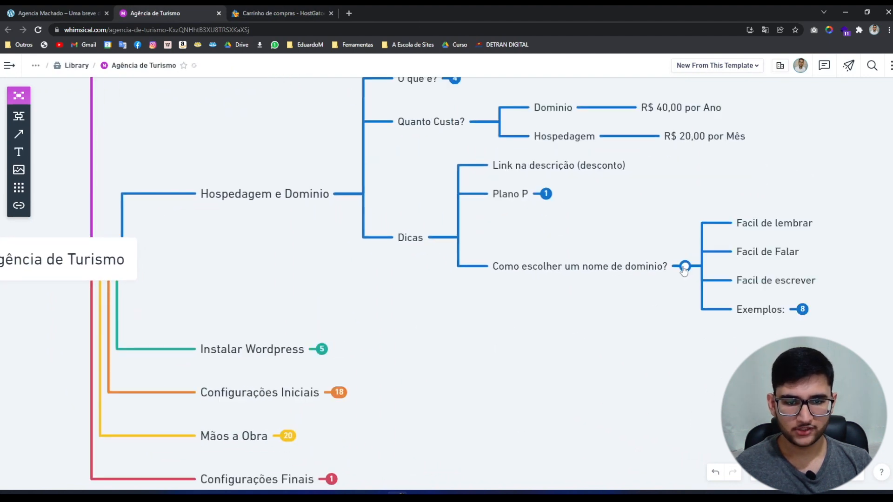
drag(702, 349, 413, 333)
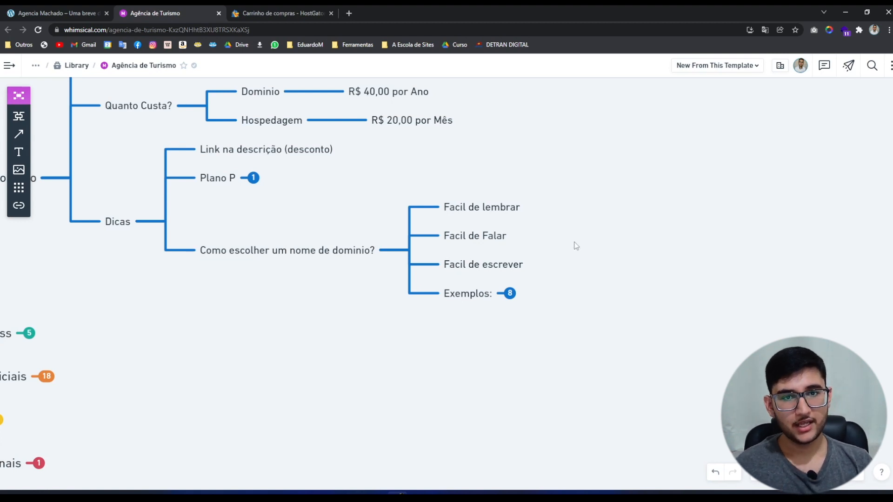
click(493, 238)
click(551, 241)
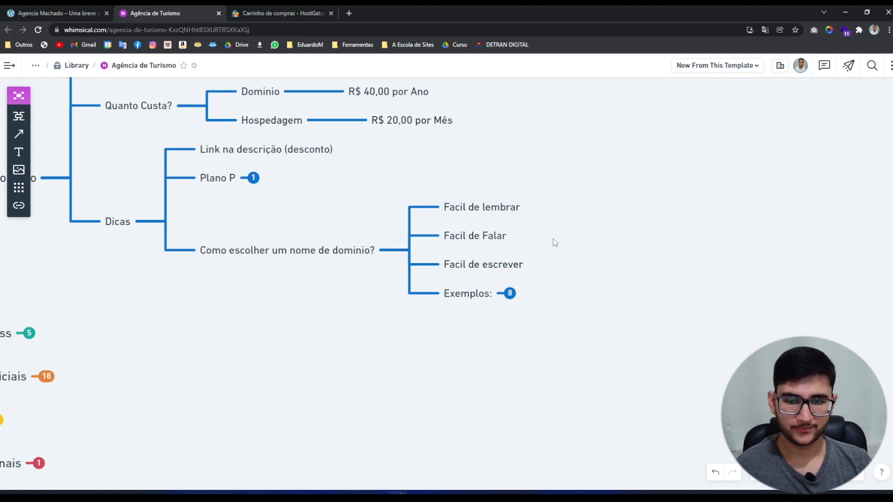
click(503, 266)
click(622, 258)
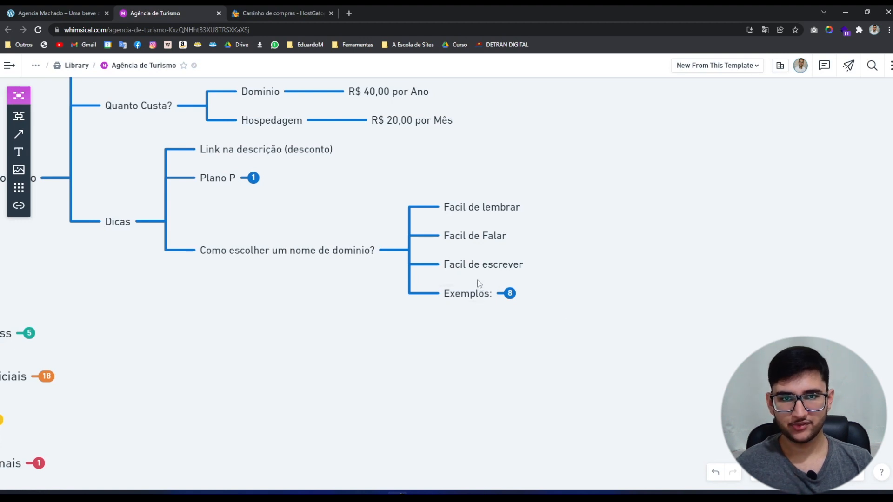
Expand Exemplos, then expand Bons to show mercadolivre.com.br and olx.com.br.
click(510, 295)
drag(635, 348, 482, 316)
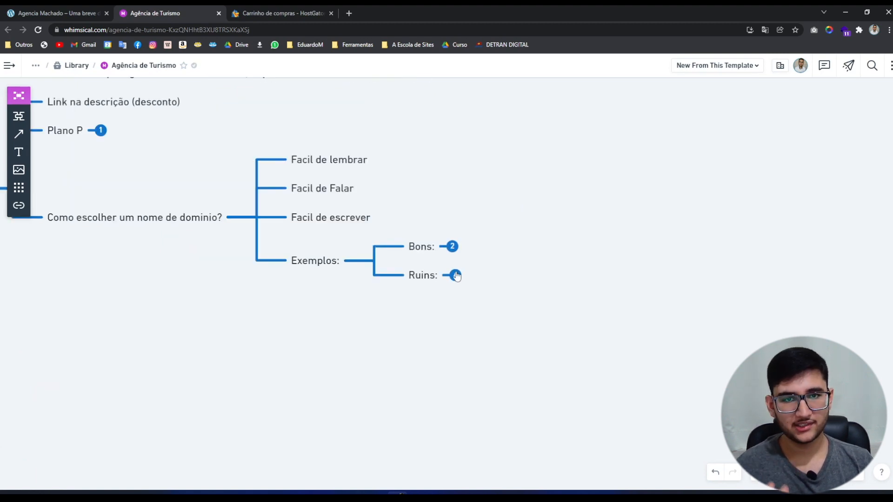
click(452, 247)
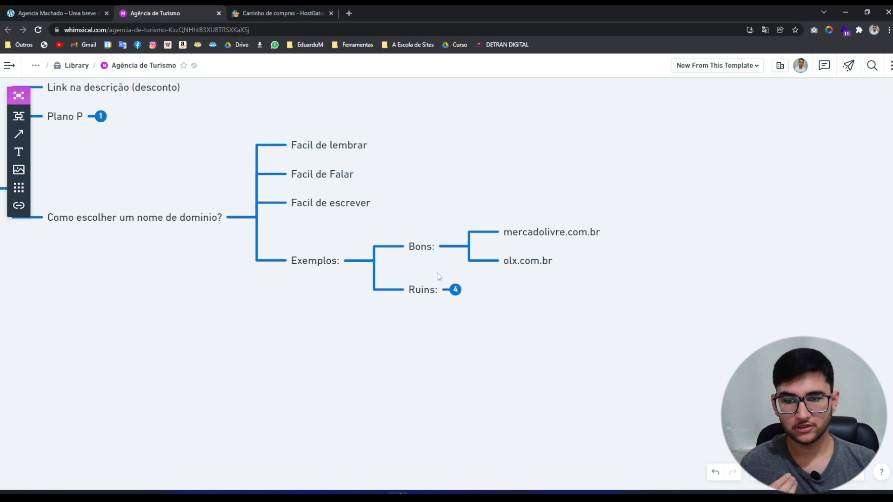
Expand Ruins to show bike.tk, bikesp.com.br, bikeforyou.com.br and bike4u.com.br, briefly selecting bike.tk.
click(455, 291)
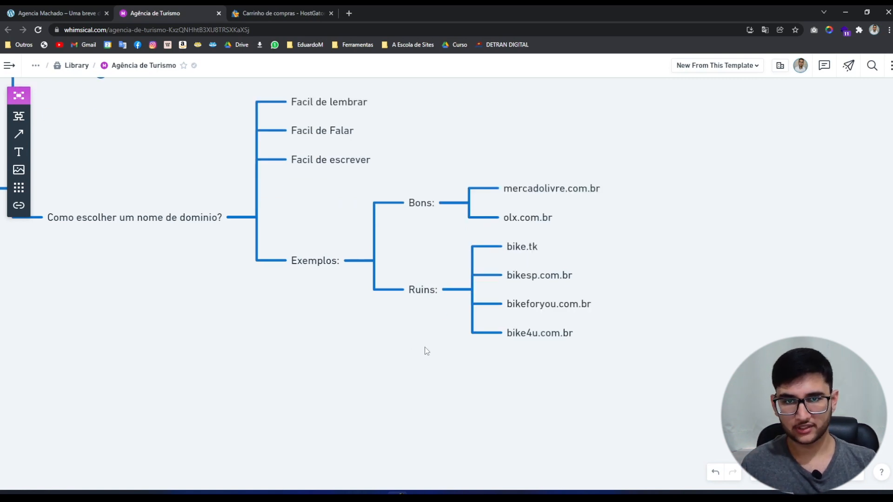
click(520, 246)
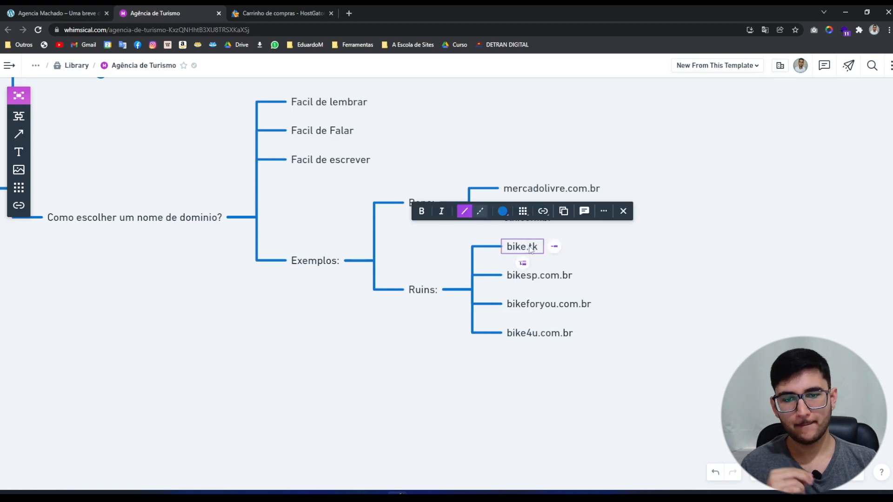
click(633, 263)
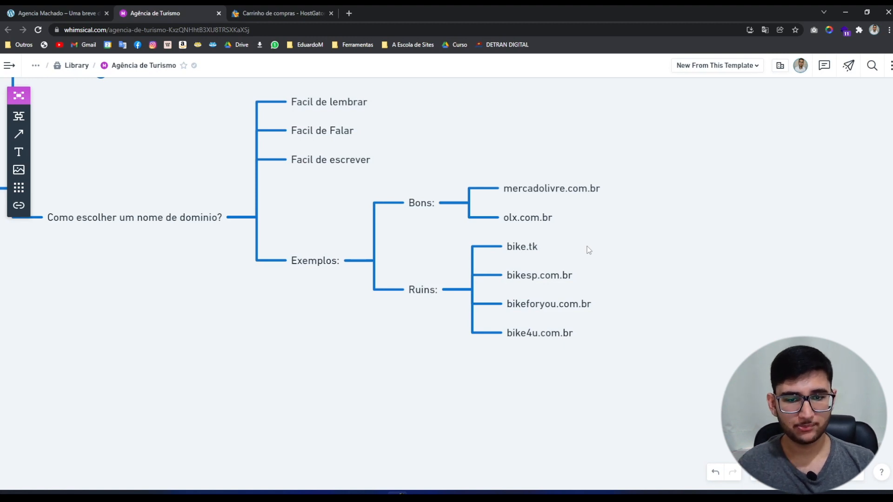
Highlight the bikesp, bikeforyou and bike4u examples in turn, then switch to the HostGator cart tab.
click(566, 275)
click(637, 278)
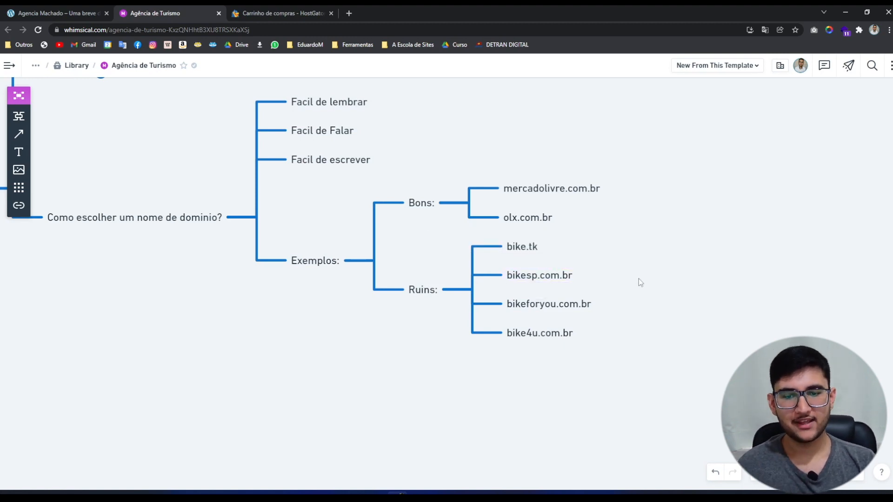
click(544, 277)
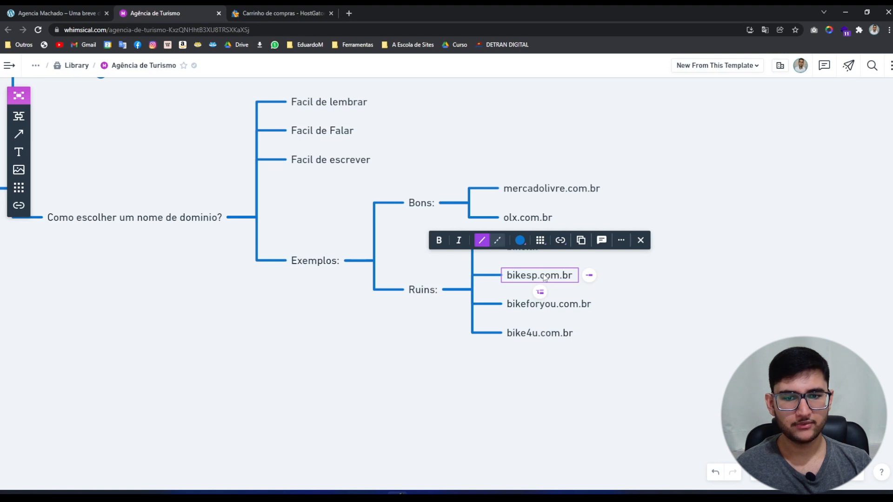
click(652, 288)
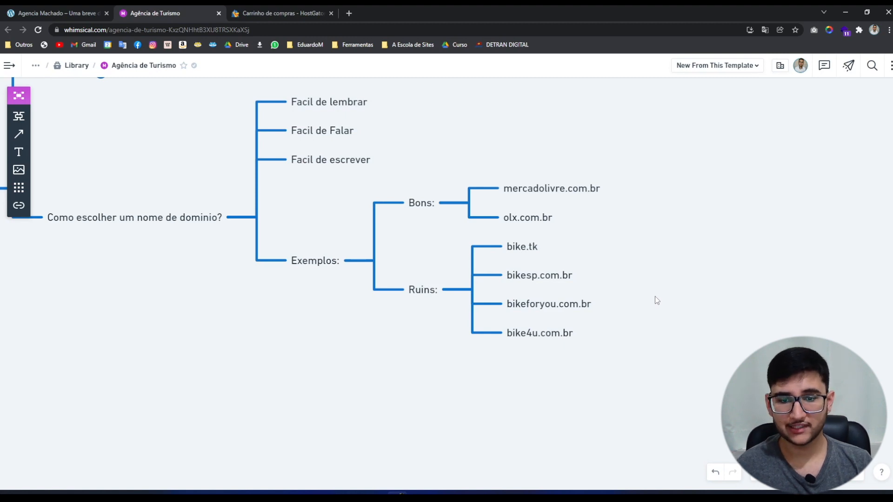
drag(563, 347, 557, 382)
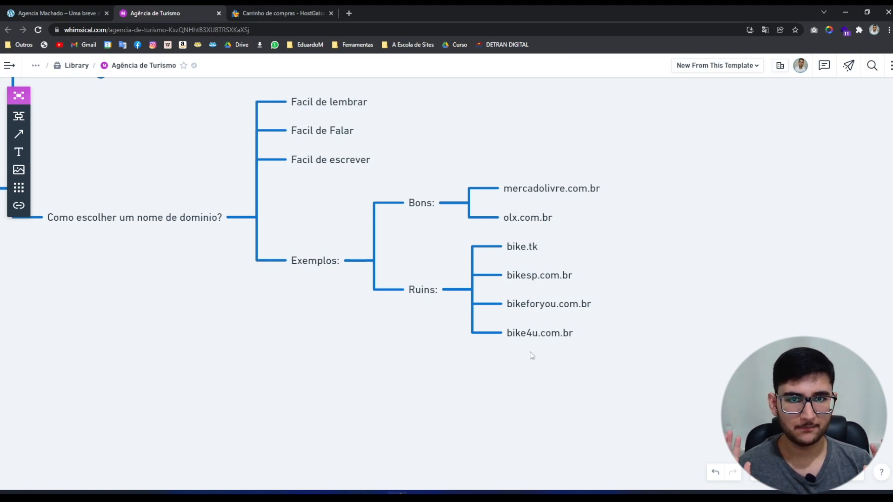
click(554, 304)
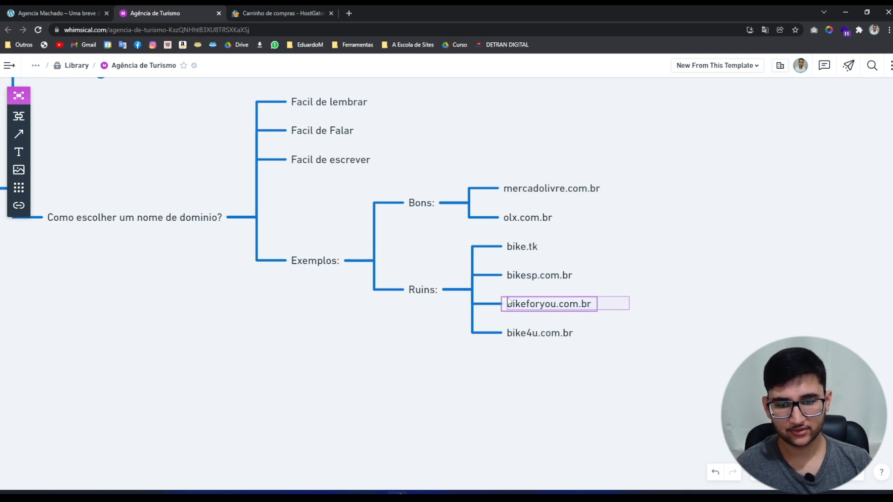
drag(633, 332, 540, 328)
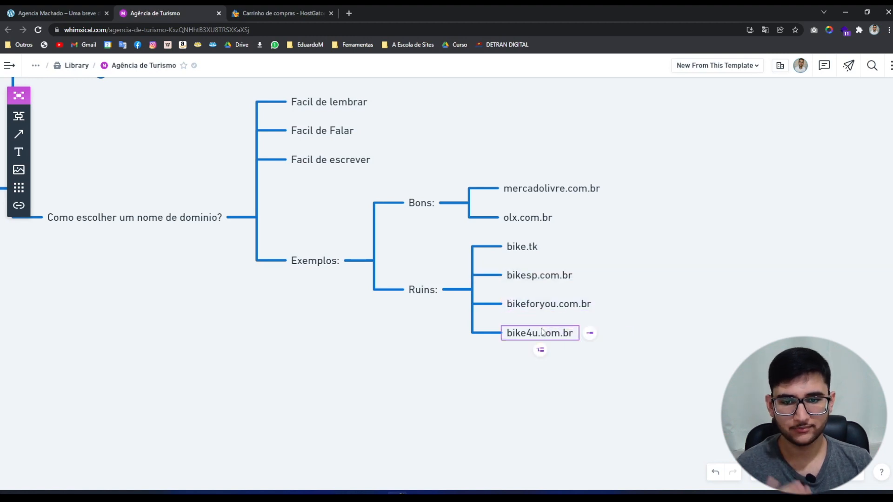
click(515, 375)
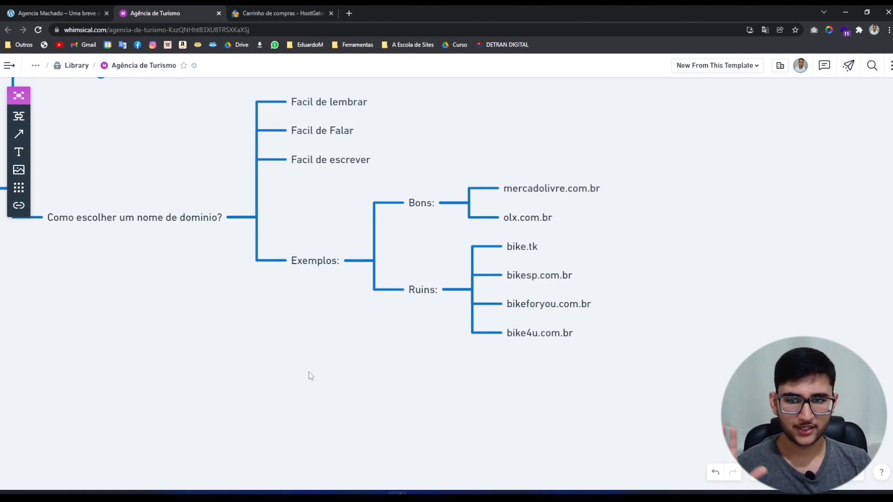
key(ctrl+Tab)
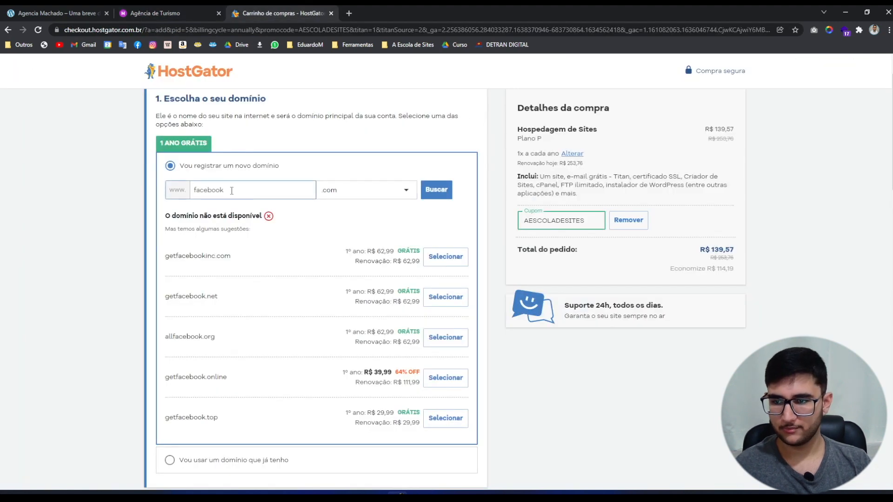
Search for the new domain agenciamachado with the .com.br extension.
key(BackSpace)
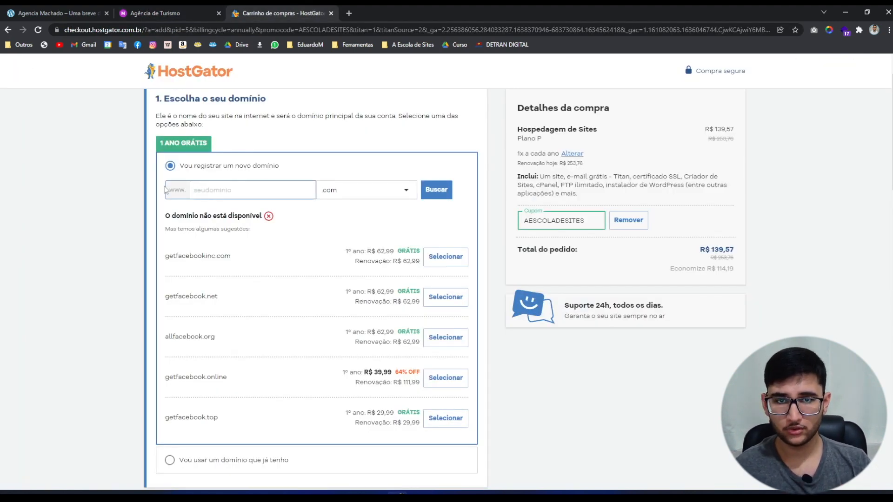
text(ag)
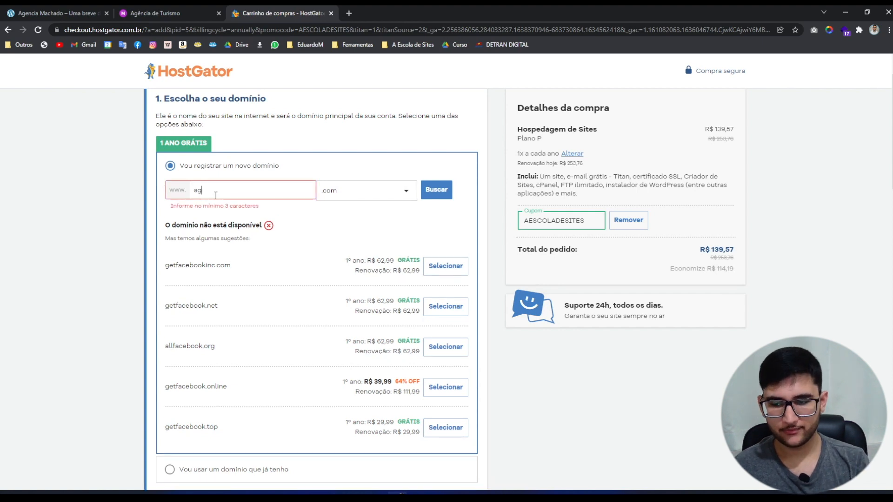
text(enciamachado)
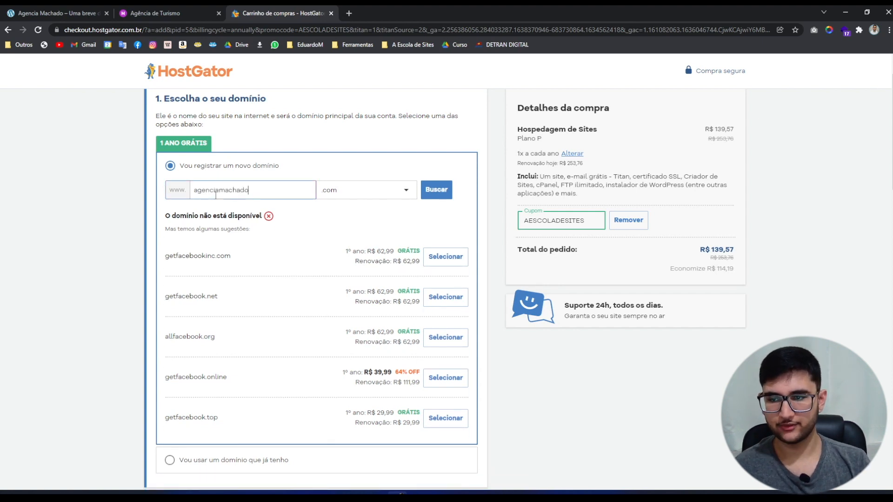
click(132, 200)
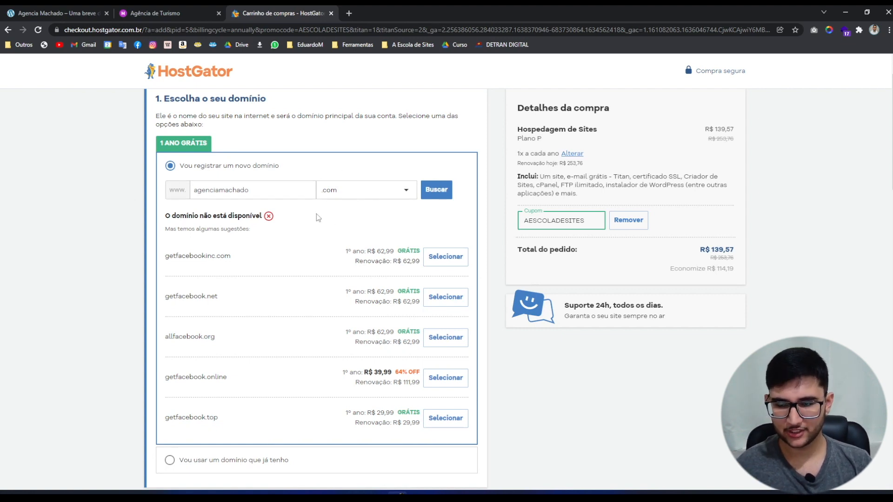
click(354, 195)
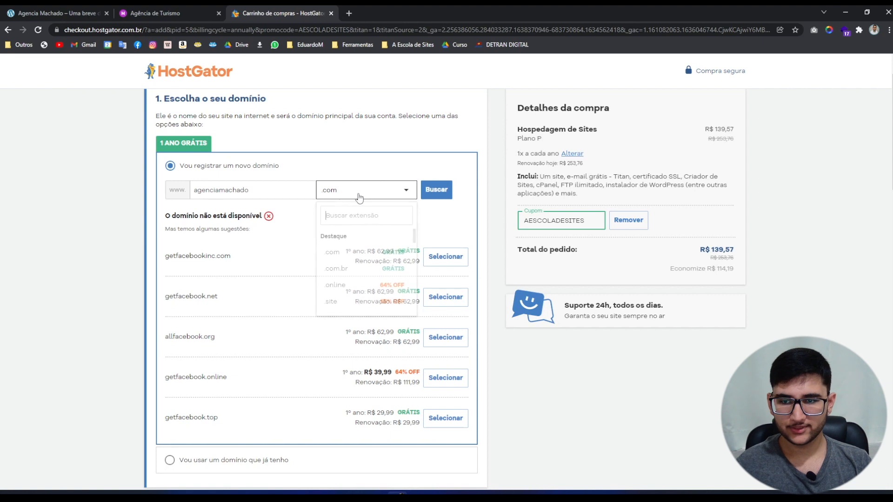
click(374, 269)
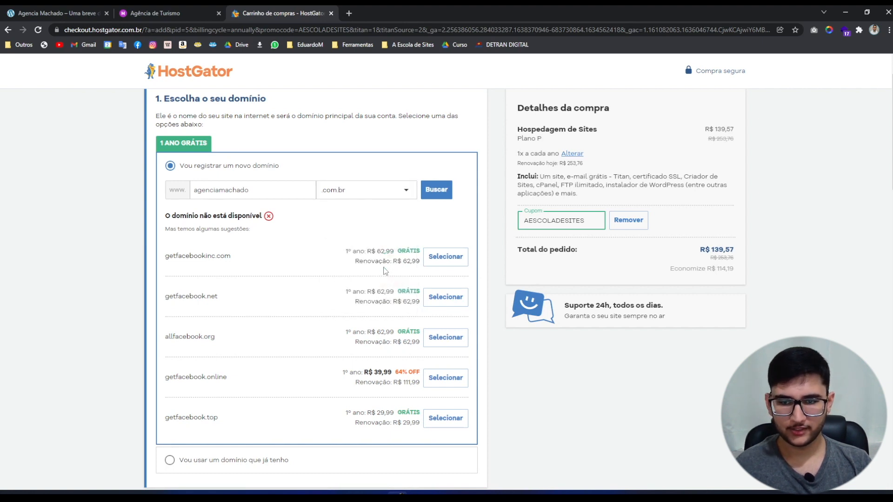
click(444, 195)
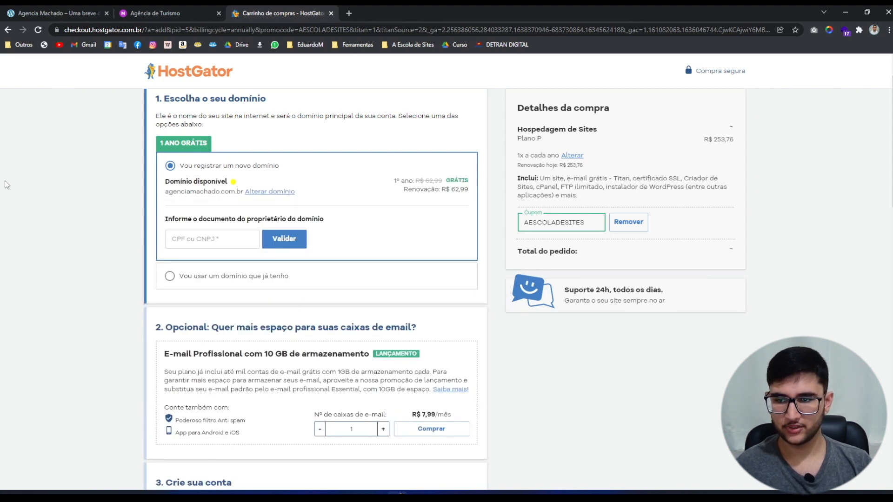
Enter and validate the domain owner's CPF for the free agenciamachado.com.br registration.
drag(168, 191, 432, 197)
click(441, 189)
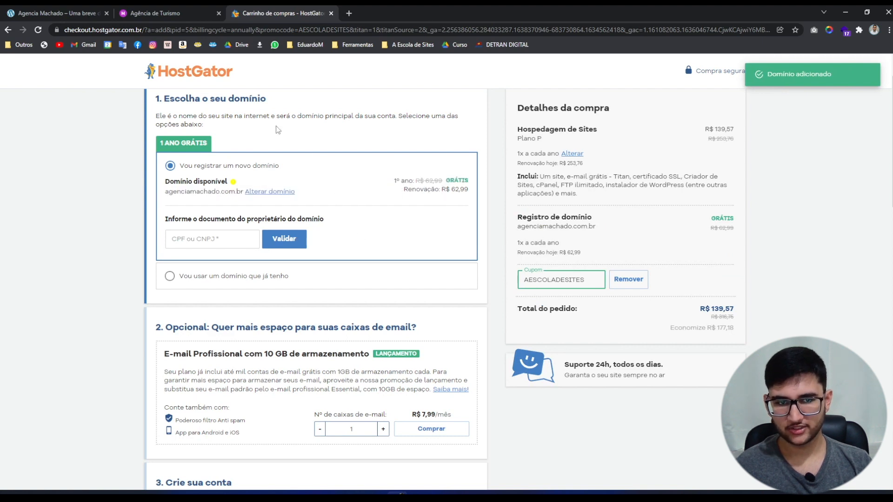
click(191, 241)
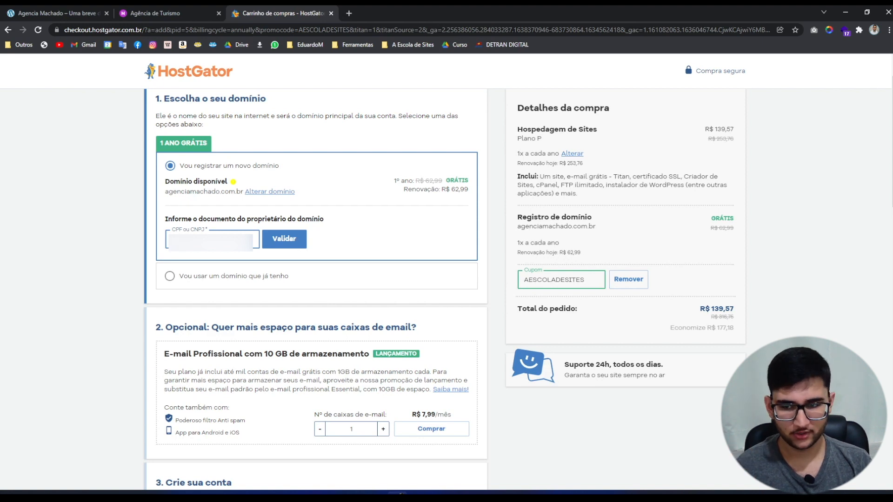
key(Return)
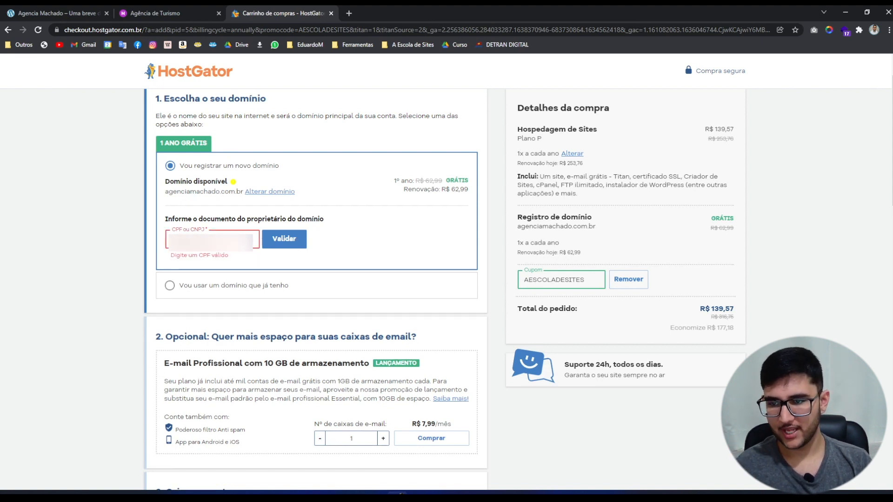
click(273, 247)
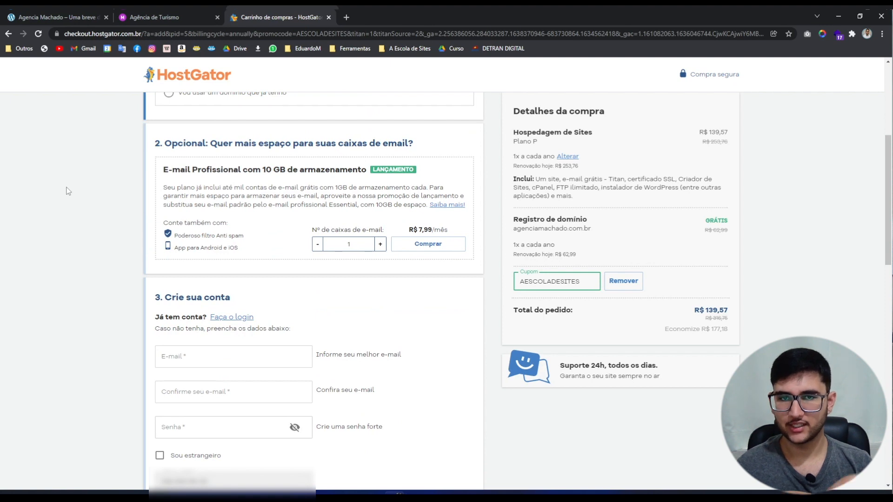
Scroll down the checkout to section 4, Escolha a forma de pagamento, with the card form.
scroll(84, 209, down, 4)
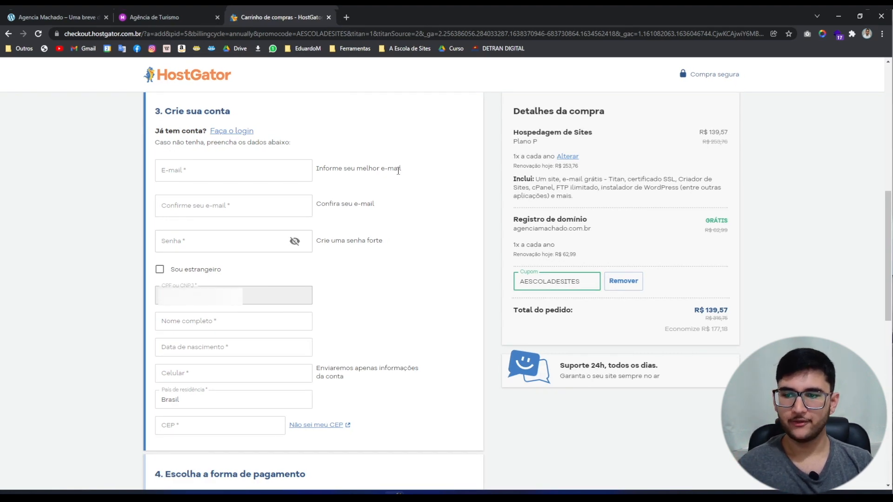
scroll(398, 171, down, 2)
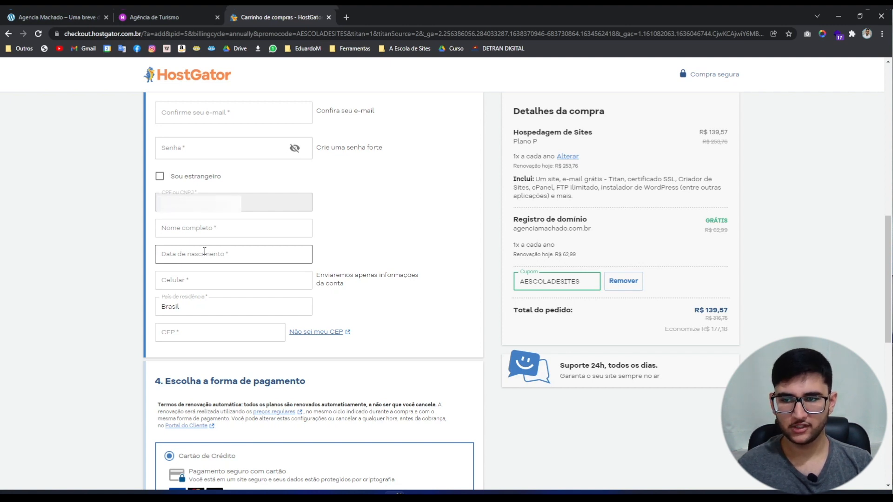
scroll(38, 320, down, 6)
scroll(37, 321, up, 1)
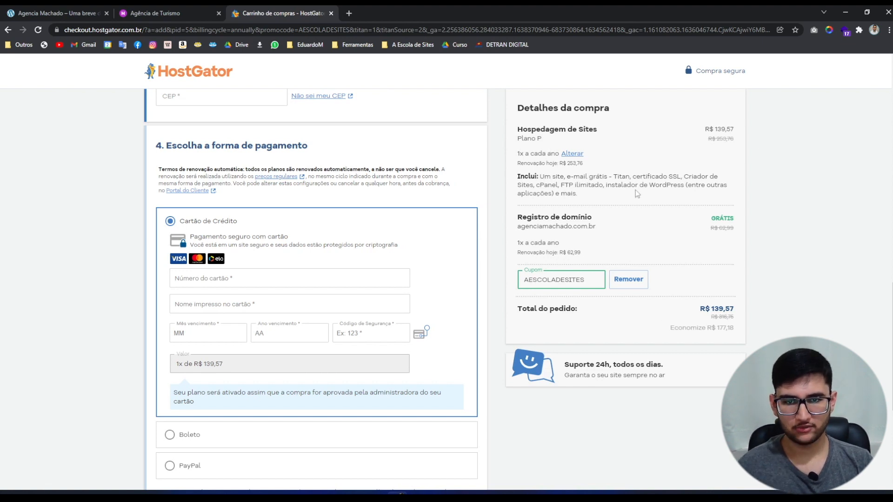
Review the order summary: hosting plan, R$ 139,57 price, domain registration and coupon AESCOLADESITES.
drag(560, 141, 521, 135)
click(521, 129)
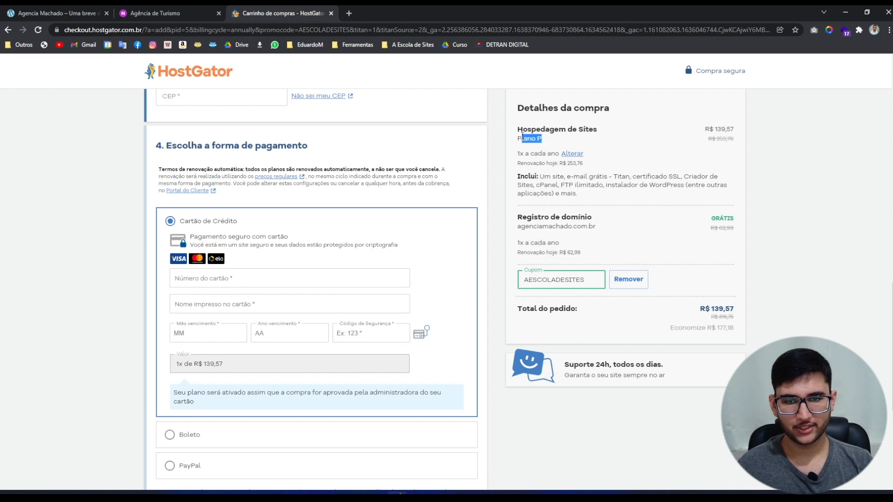
drag(713, 129, 733, 131)
click(733, 131)
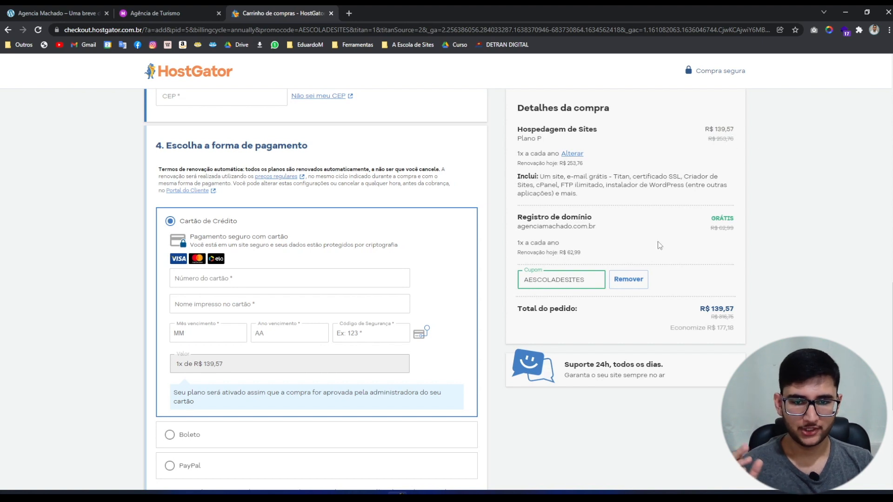
drag(519, 224, 688, 222)
click(712, 221)
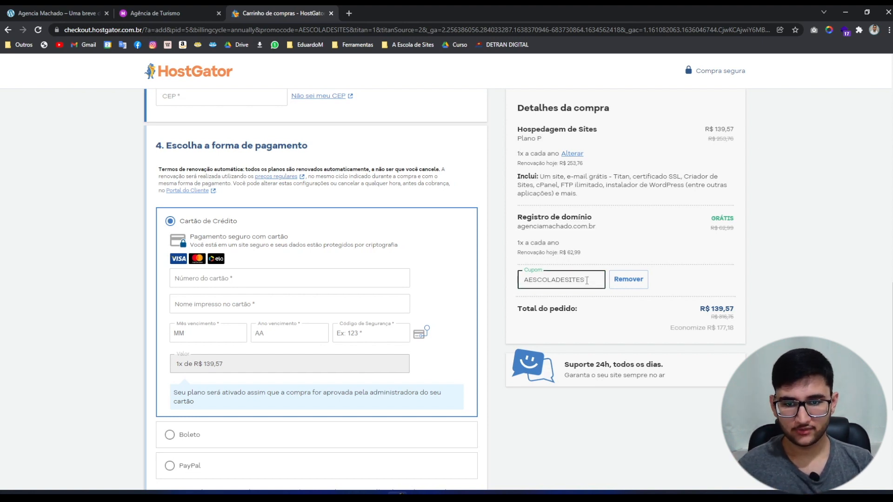
drag(586, 279, 520, 282)
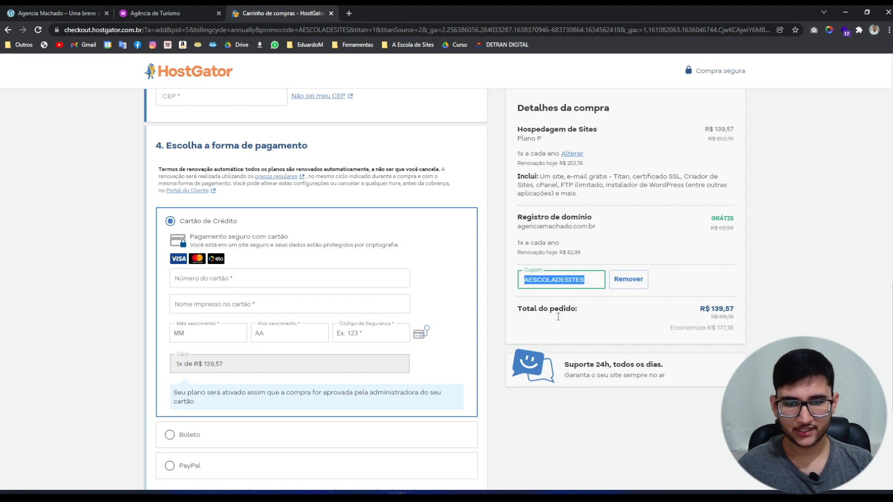
click(680, 301)
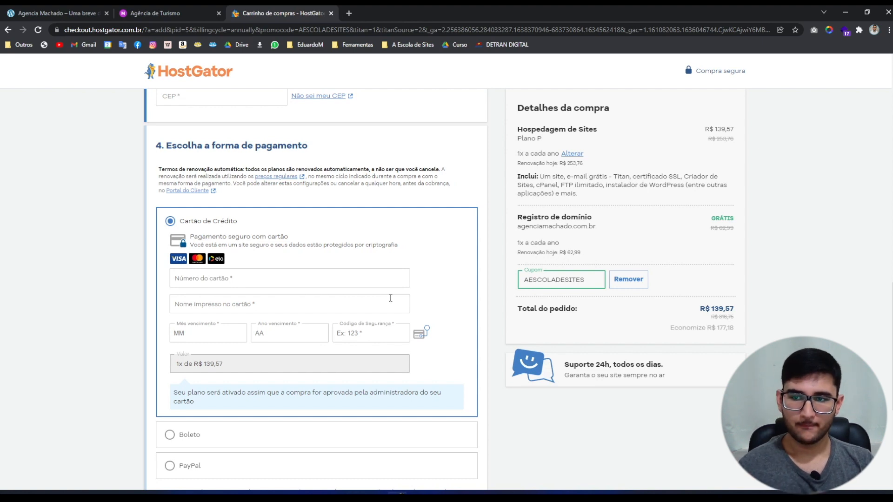
Leave the card number empty and choose Boleto as the payment method.
scroll(279, 303, down, 1)
click(258, 232)
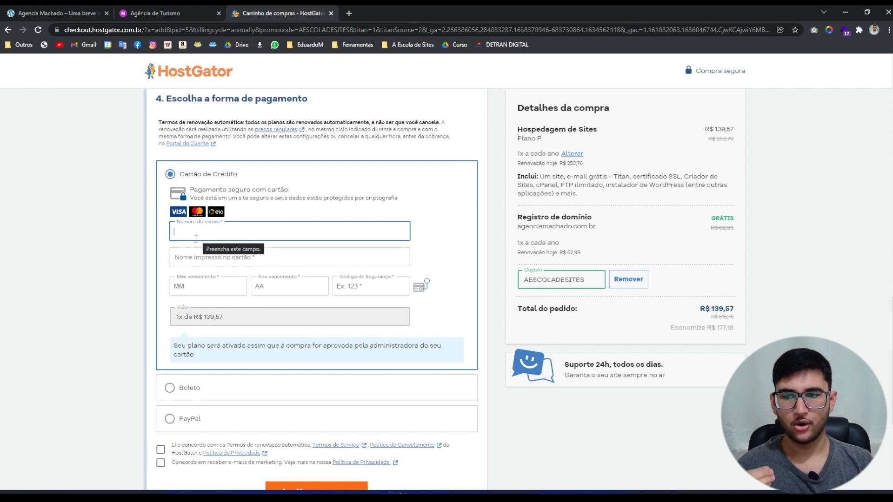
click(129, 243)
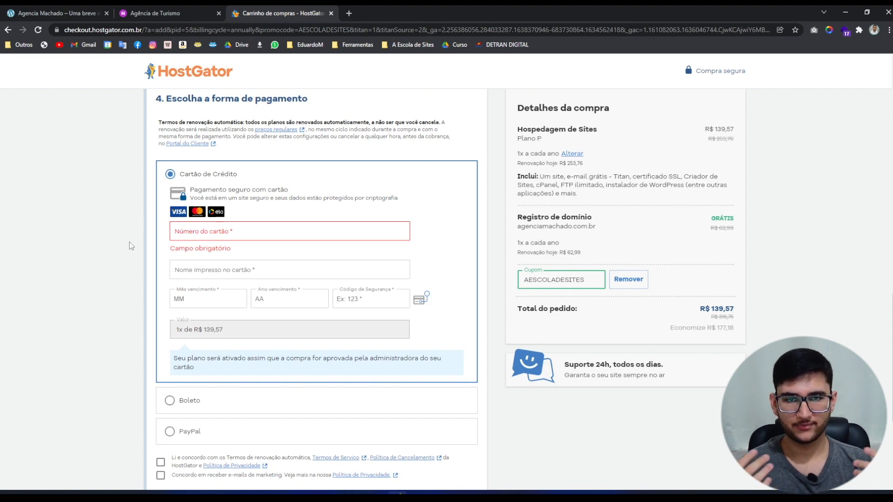
scroll(135, 260, down, 1)
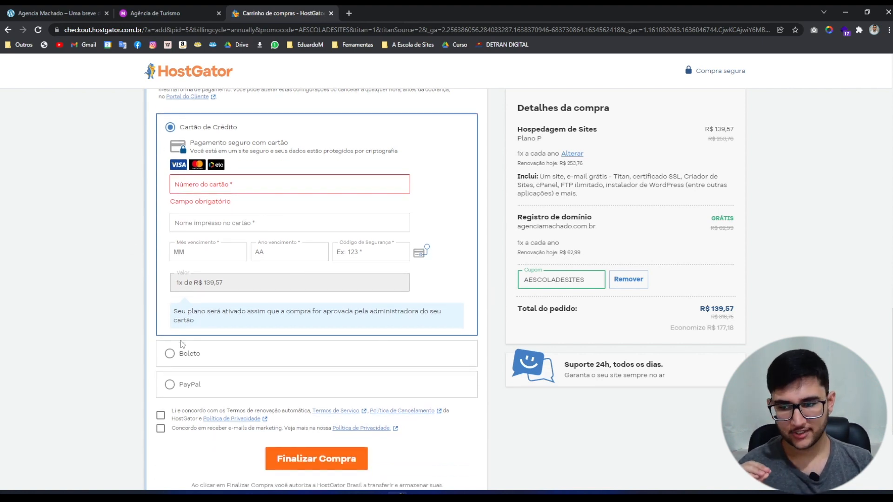
click(182, 356)
scroll(186, 274, up, 1)
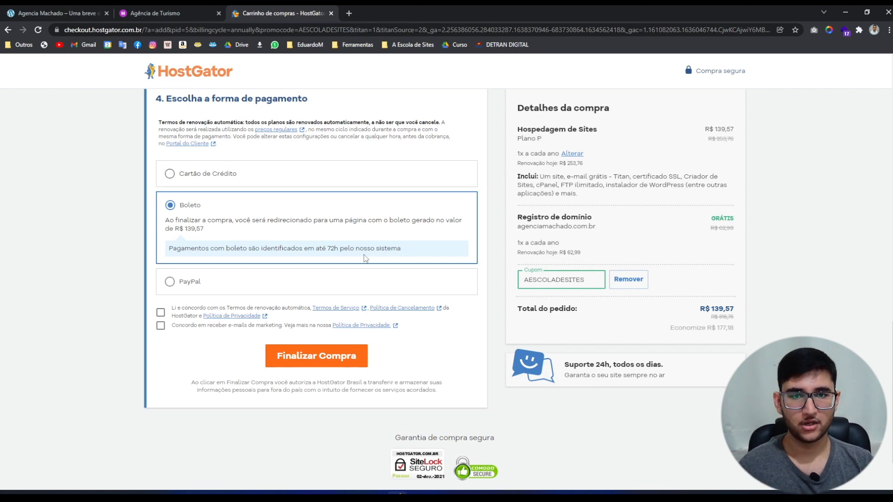
Preview PayPal, then return the payment method to Cartão de Crédito.
click(173, 283)
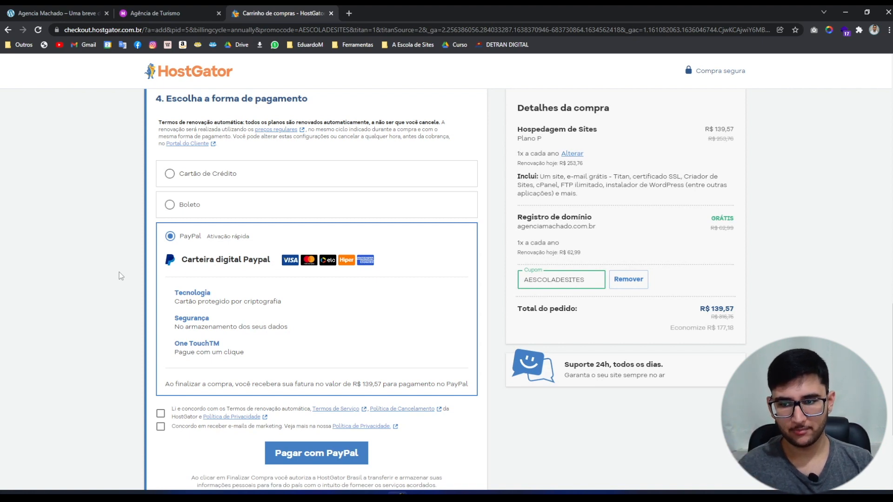
click(169, 175)
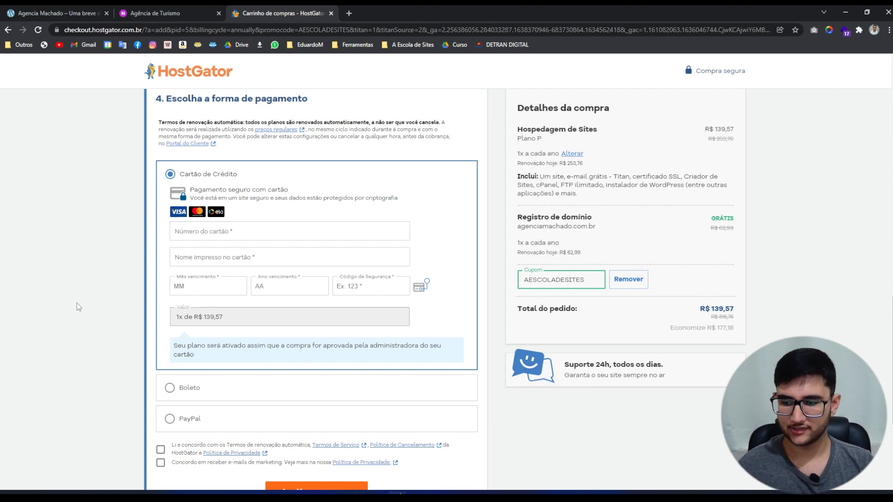
Accept the renewal terms and service policies and opt in to marketing e-mails.
scroll(79, 307, down, 2)
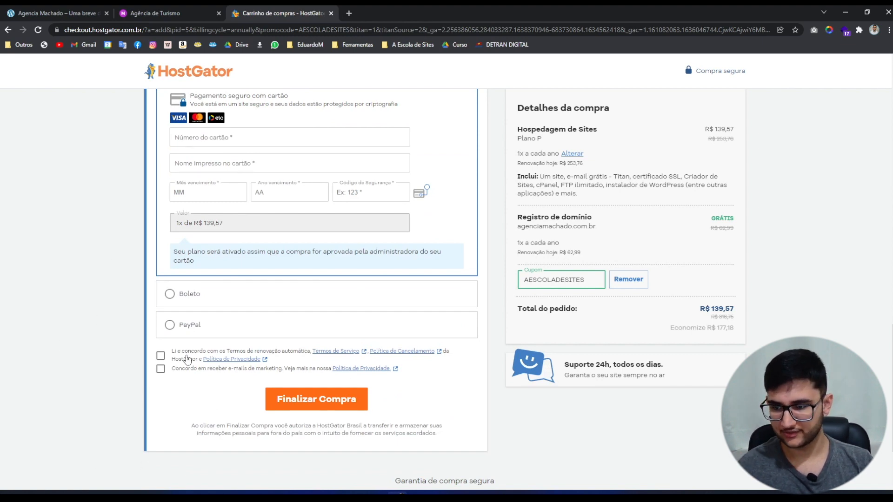
click(160, 356)
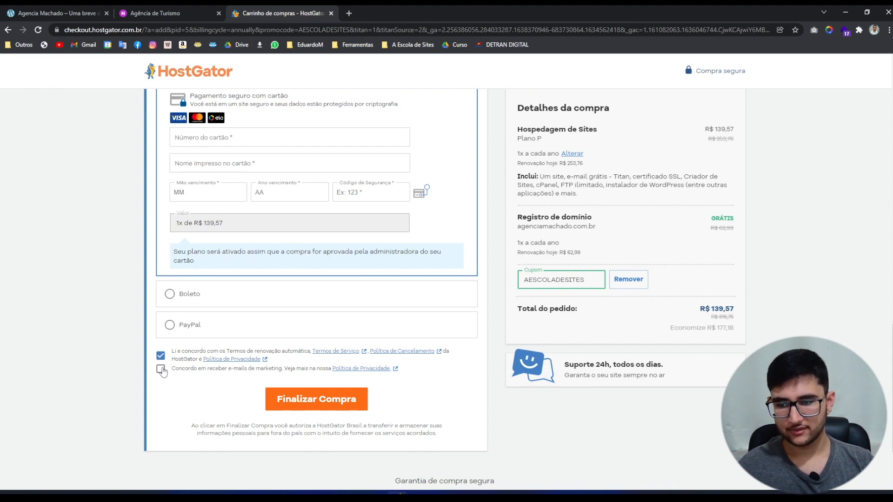
click(161, 369)
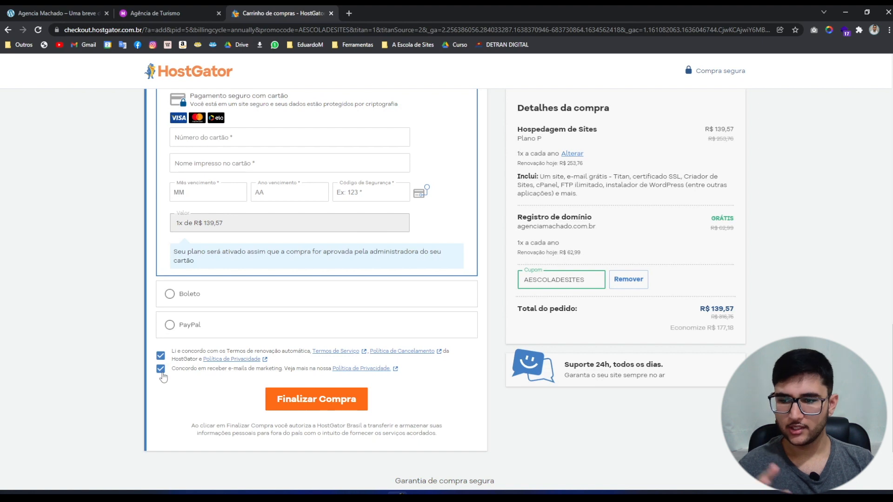
scroll(160, 376, up, 4)
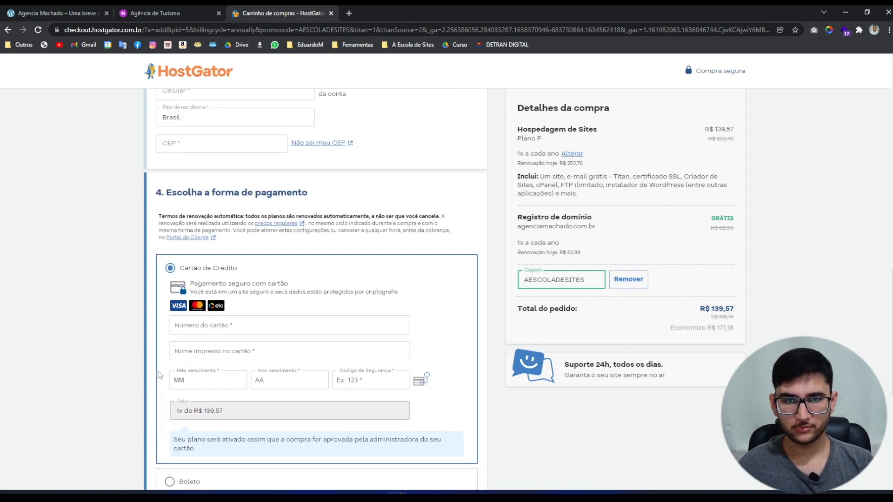
scroll(161, 376, down, 4)
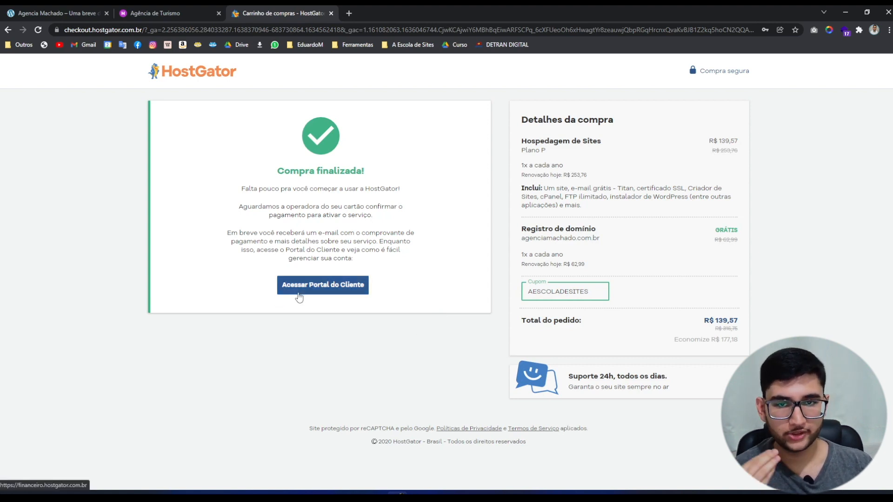
click(167, 9)
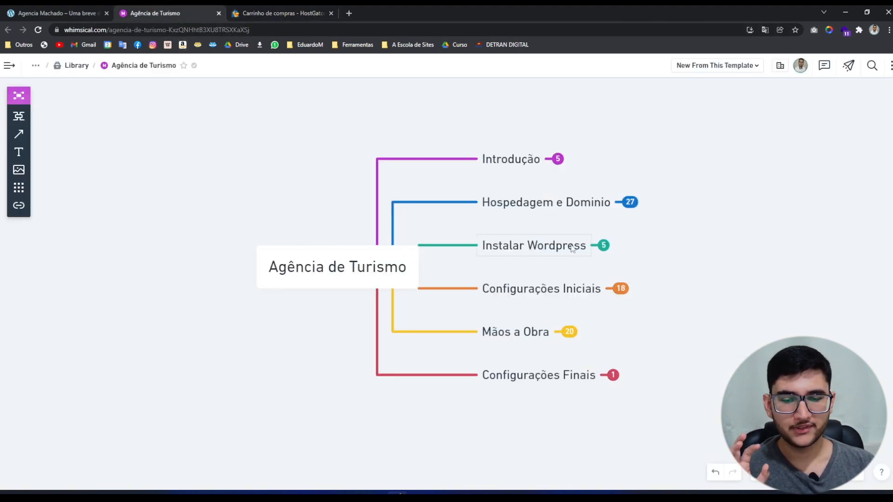
drag(669, 210, 648, 202)
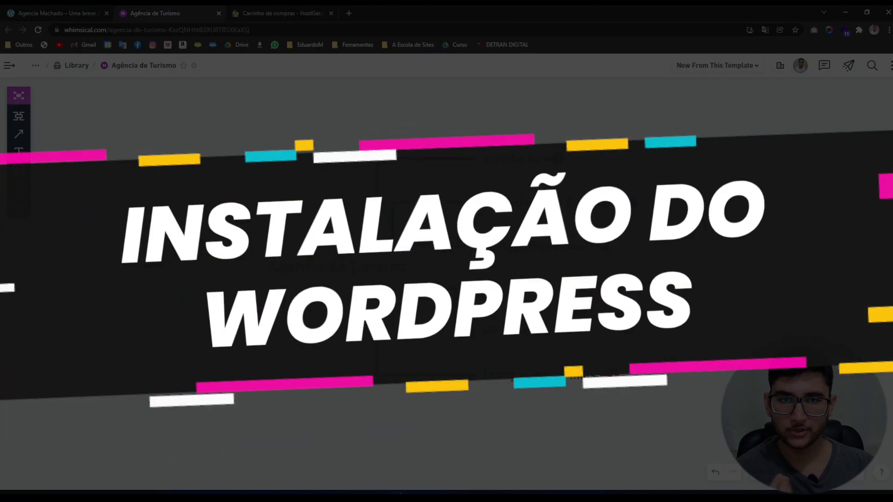
click(272, 14)
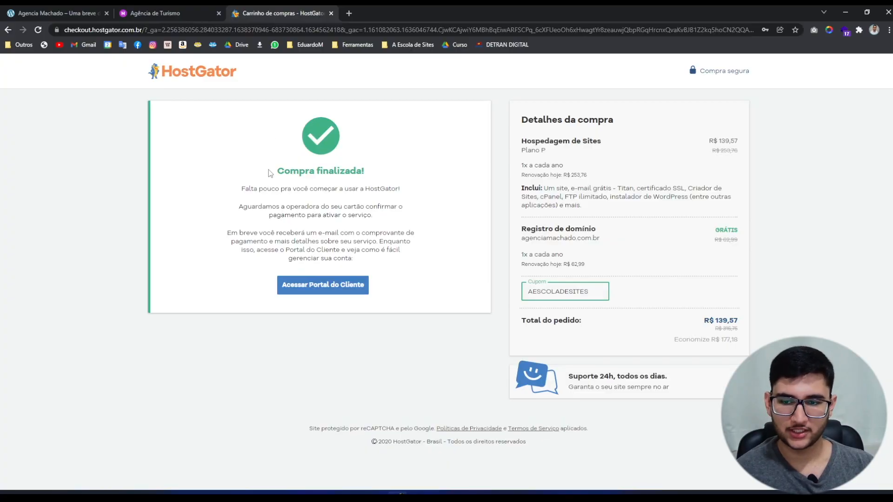
From the customer portal, open cPanel for agenciamachado.com.br after trying WordPress > Criar Site.
click(325, 288)
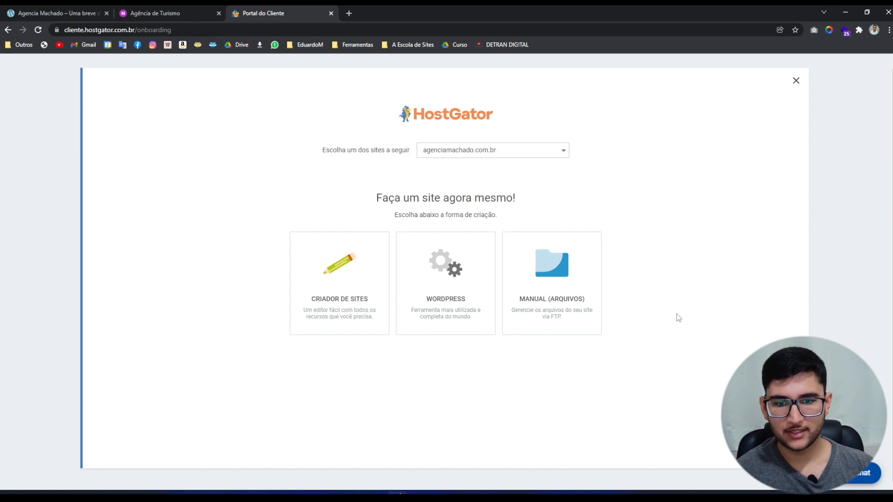
click(438, 313)
click(449, 360)
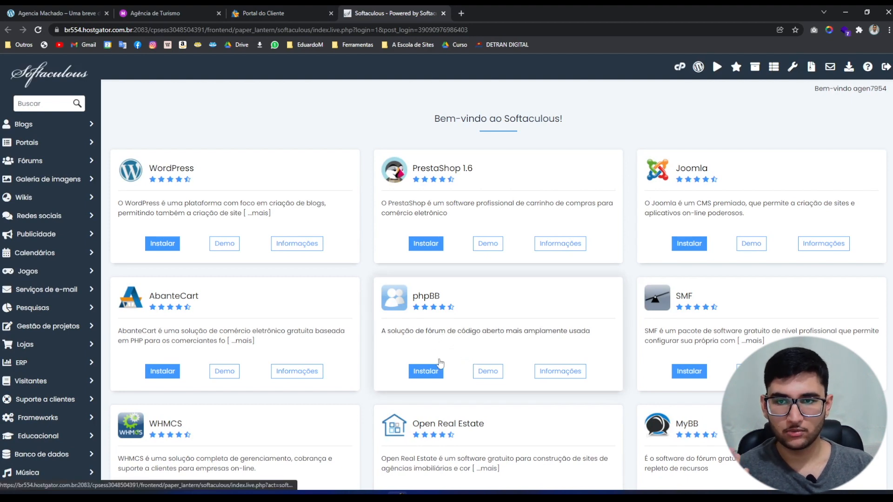
middle_click(412, 6)
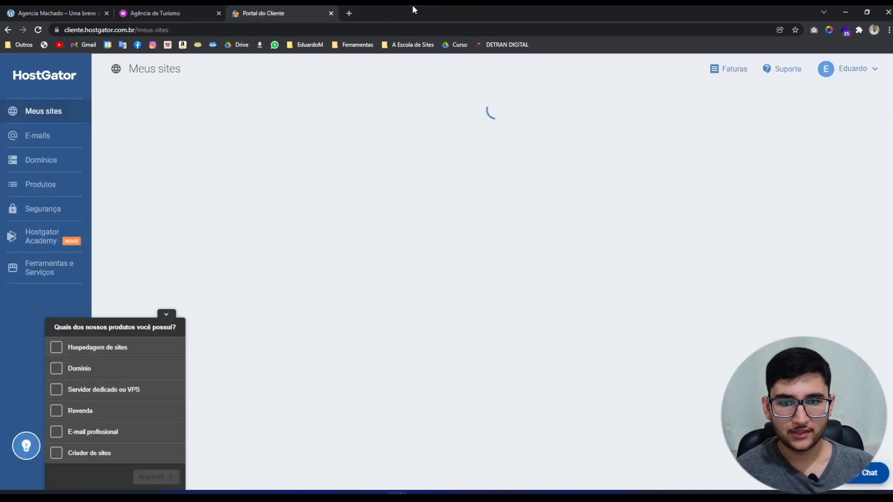
click(164, 315)
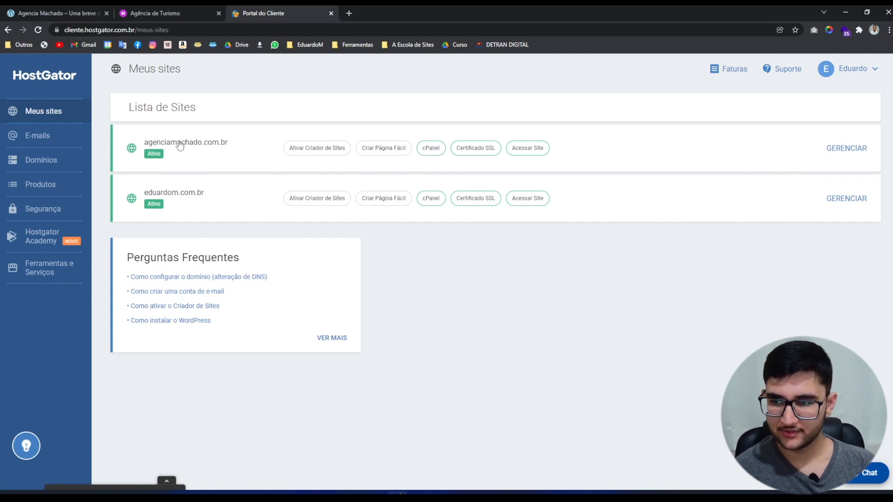
click(427, 149)
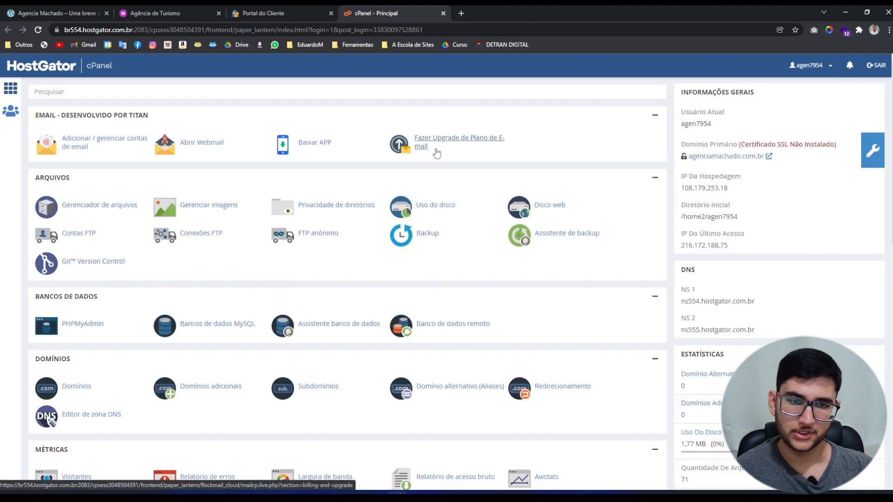
Scroll to the Ferramenta section and launch Instalador automático (Softaculous).
scroll(399, 161, down, 1)
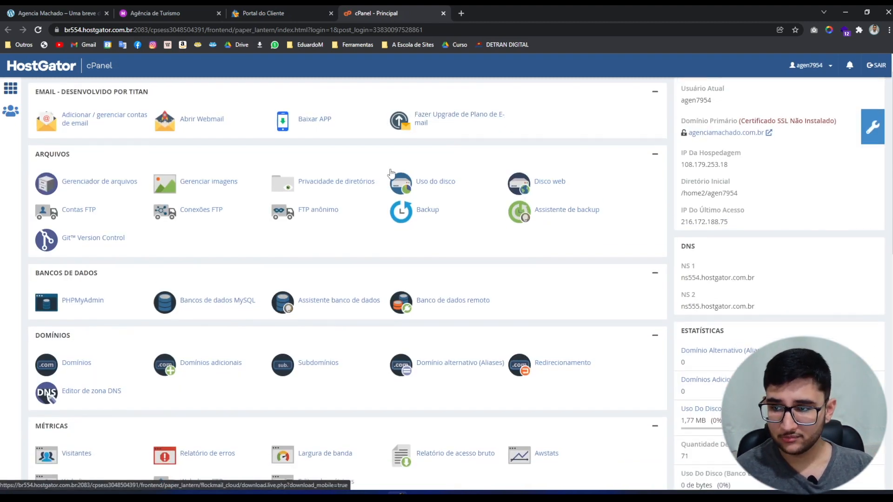
scroll(392, 174, down, 3)
scroll(392, 173, up, 5)
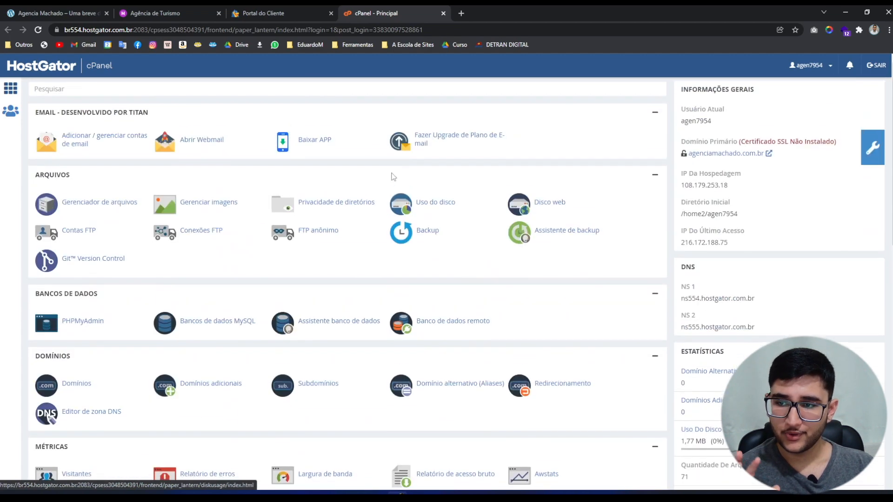
scroll(711, 206, down, 9)
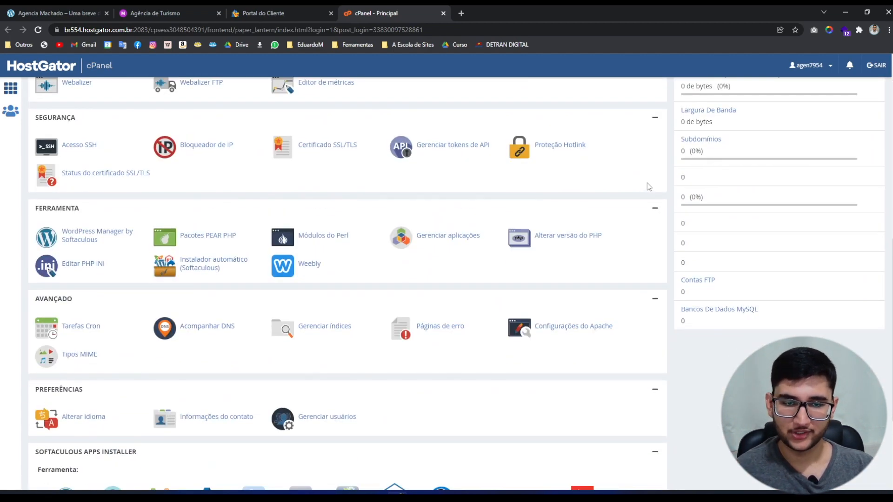
scroll(668, 231, up, 9)
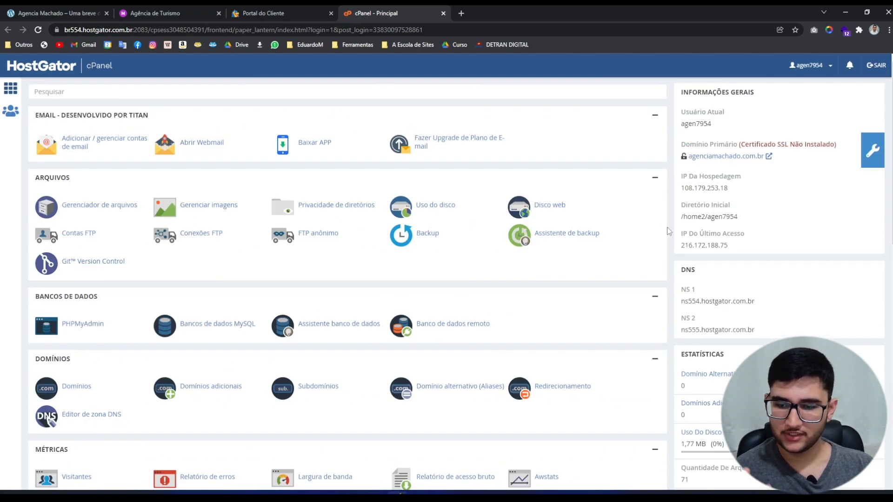
scroll(578, 249, down, 9)
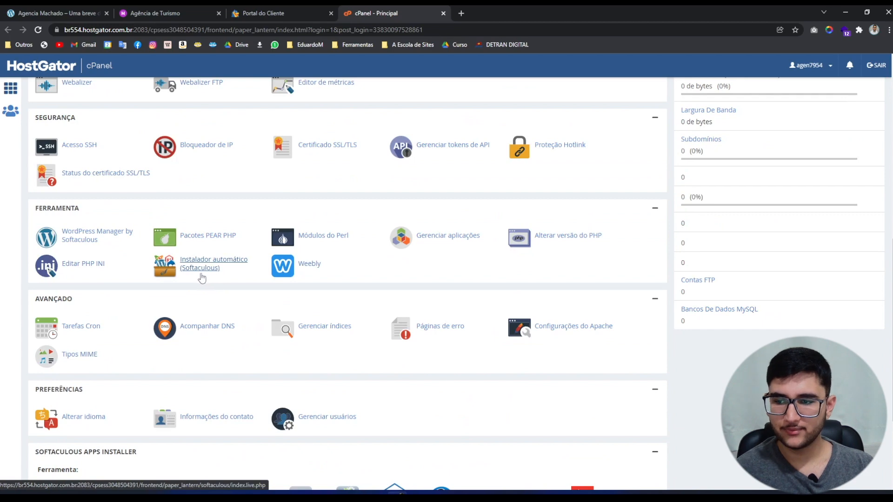
click(200, 269)
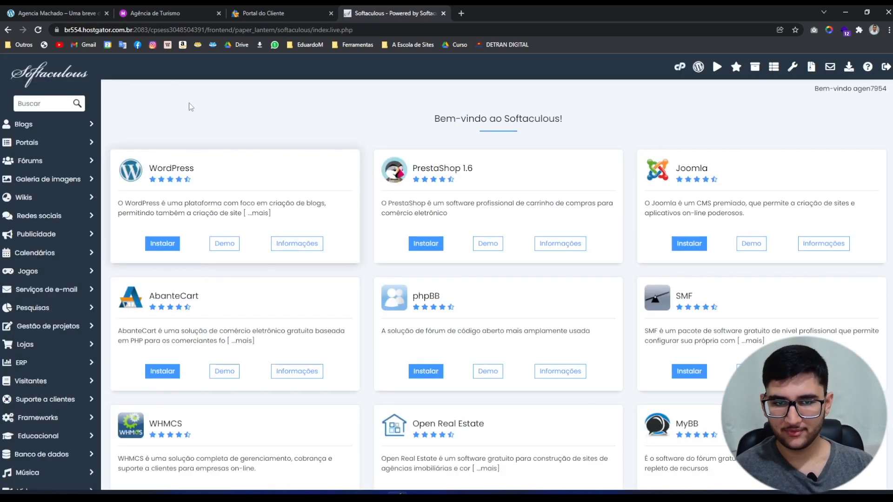
Start the WordPress install and rename the site from My Blog to 'Agencia Machado'.
click(163, 246)
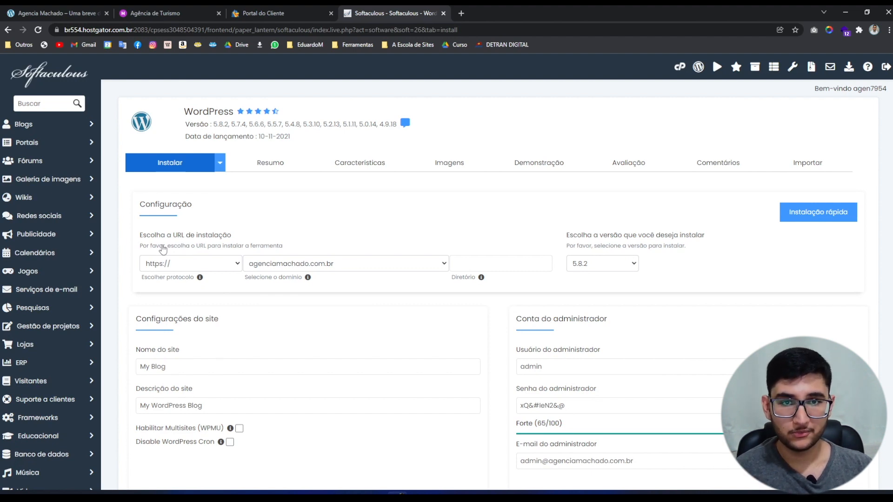
scroll(165, 256, down, 4)
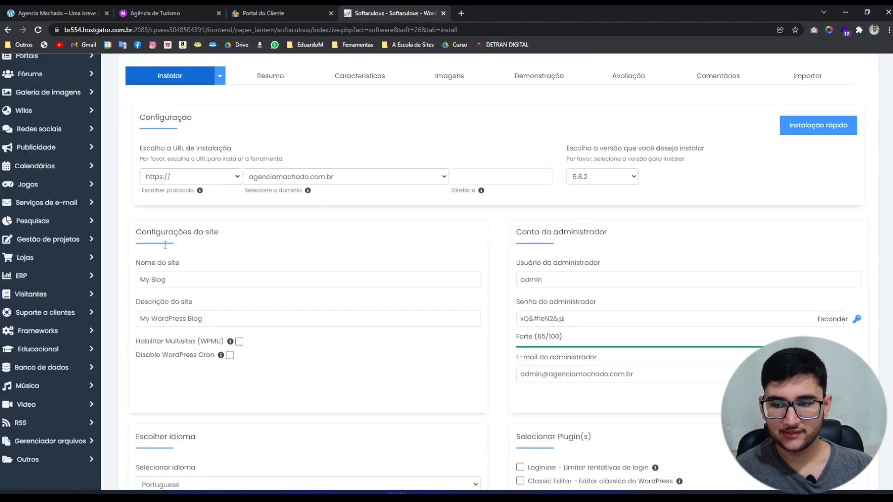
click(187, 178)
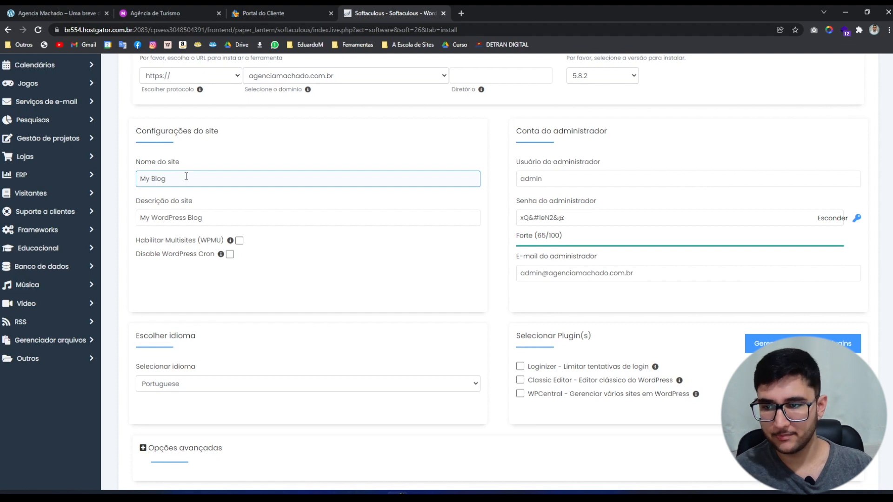
drag(188, 178, 137, 179)
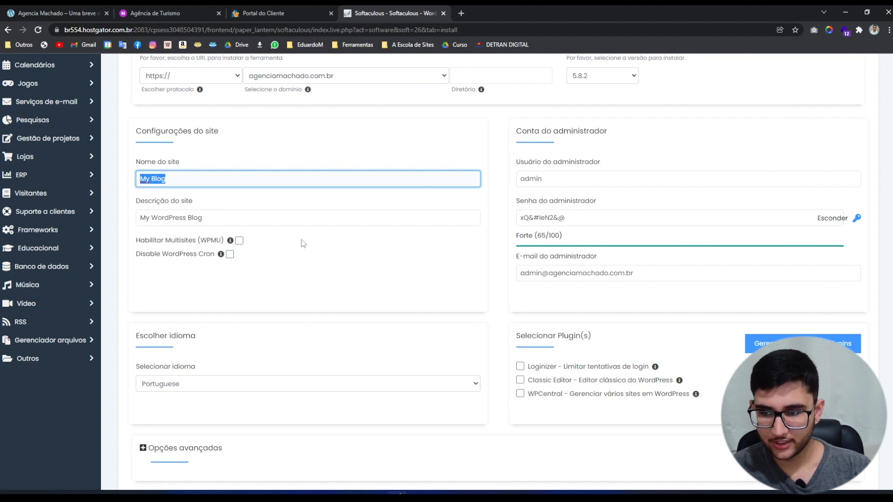
text(Age)
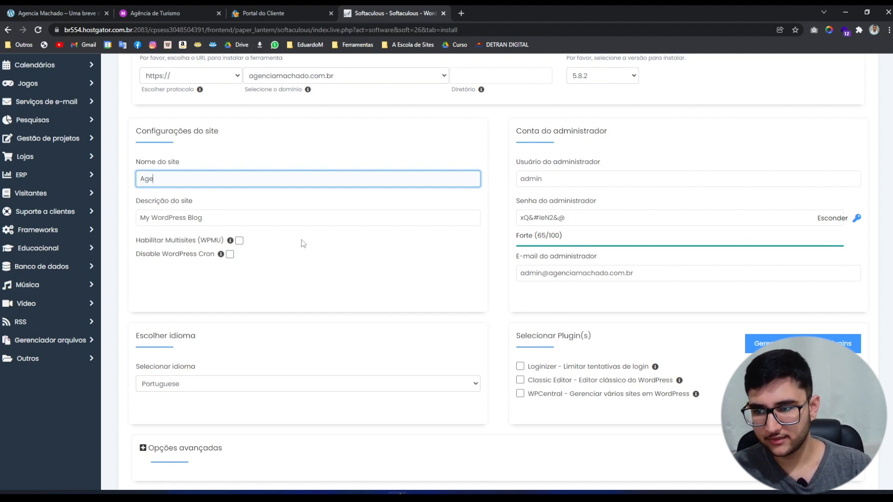
text(ncia Machado)
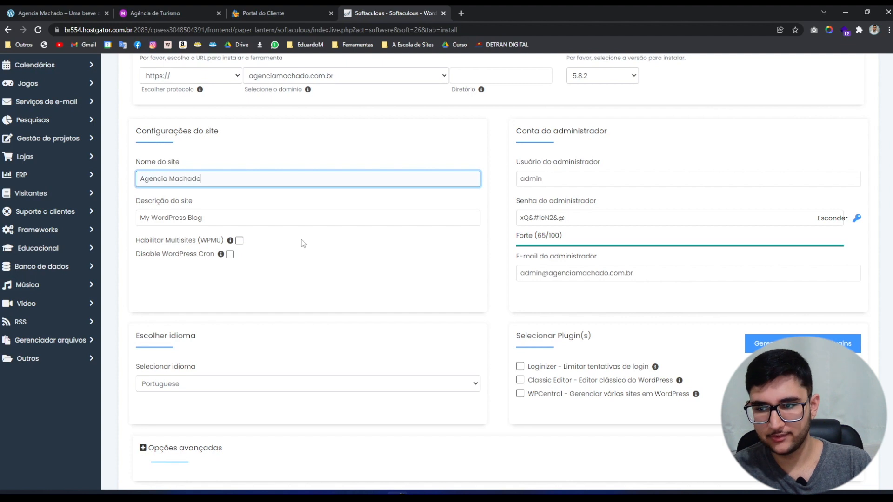
key(Tab)
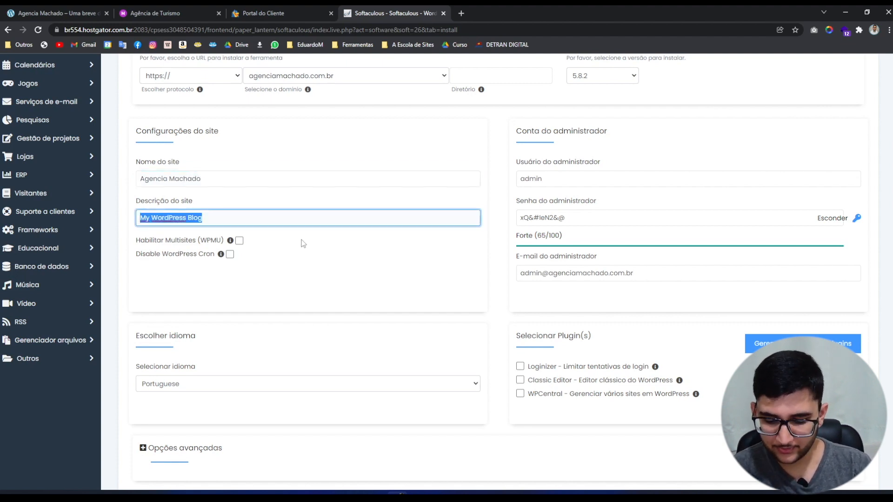
Type 'Uma breve descrição.' as the site description.
text(Uma breve desc)
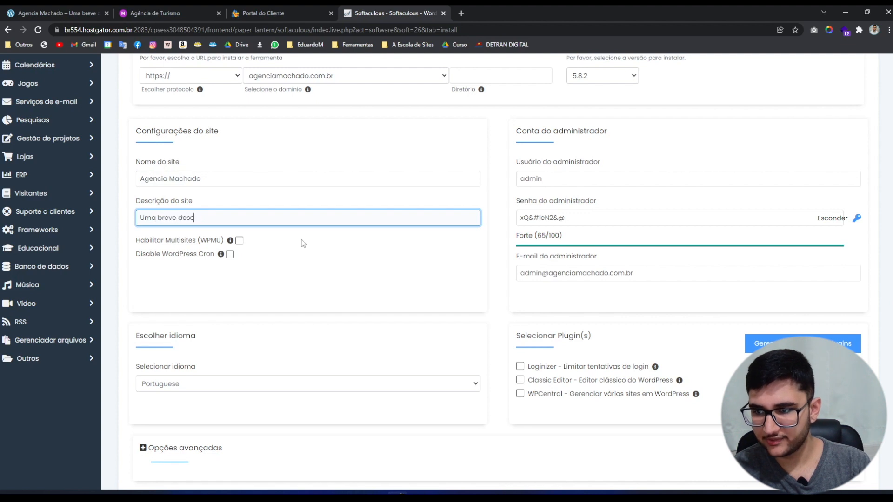
text(rição)
text(.)
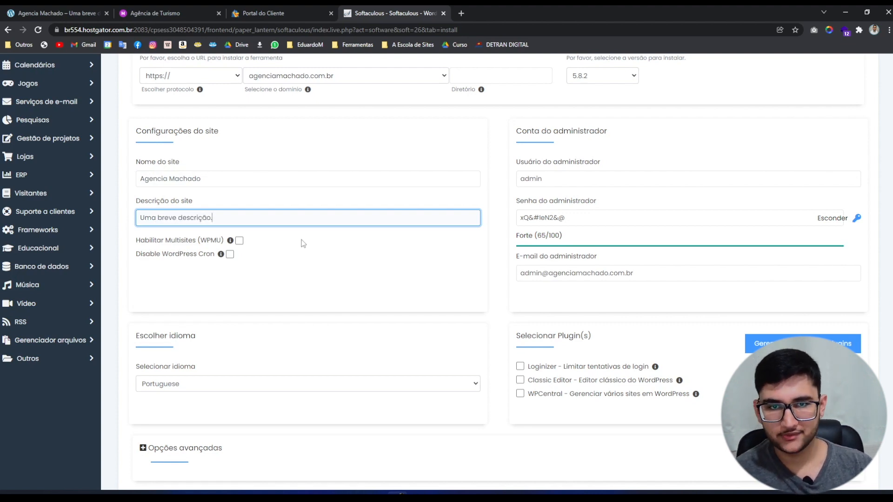
click(287, 255)
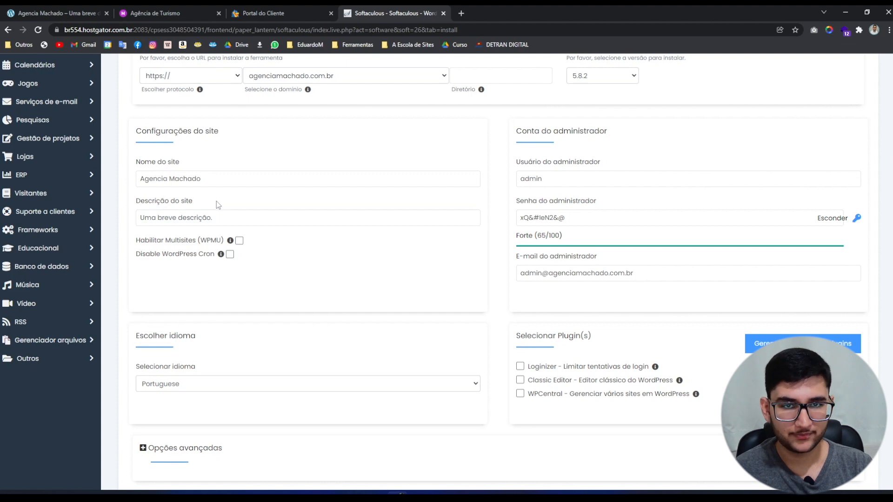
click(216, 224)
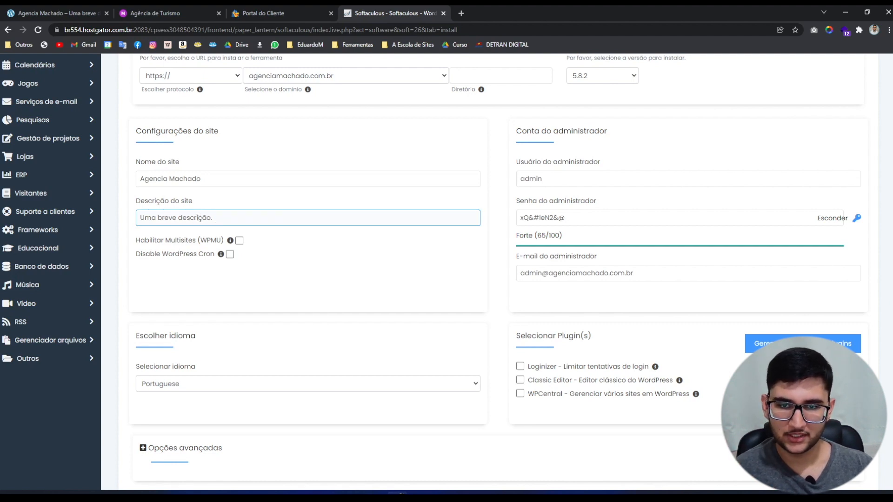
Replace the default admin username with a custom administrator username.
click(841, 219)
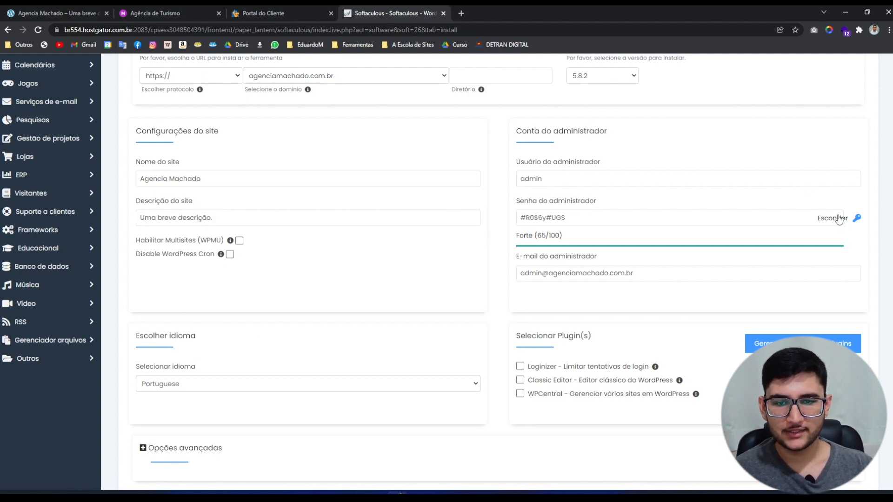
click(838, 222)
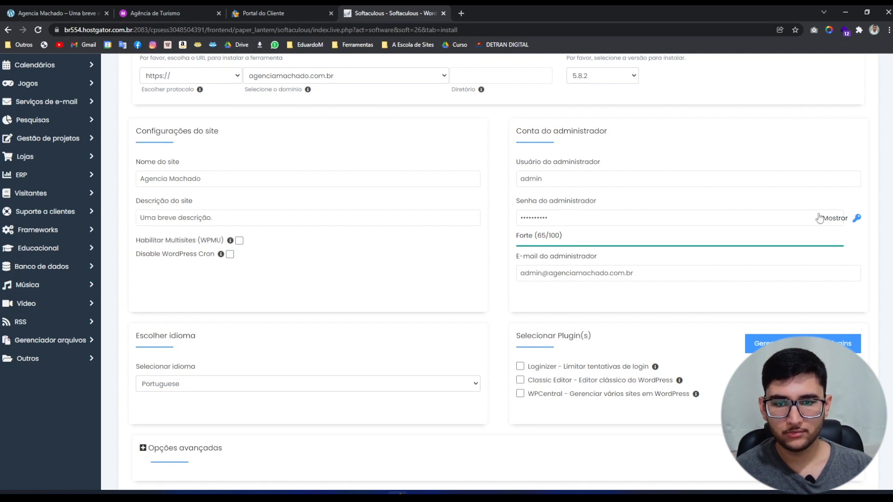
click(554, 183)
drag(555, 182, 512, 183)
text(Eduard)
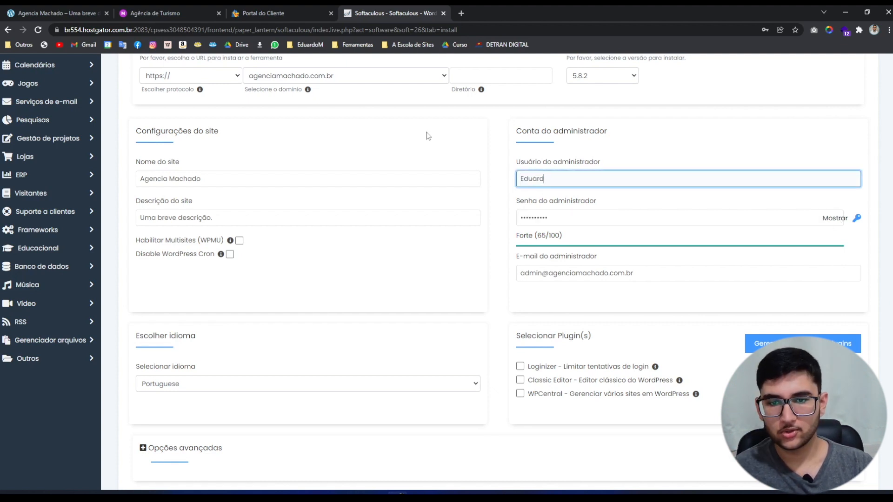
text(oM)
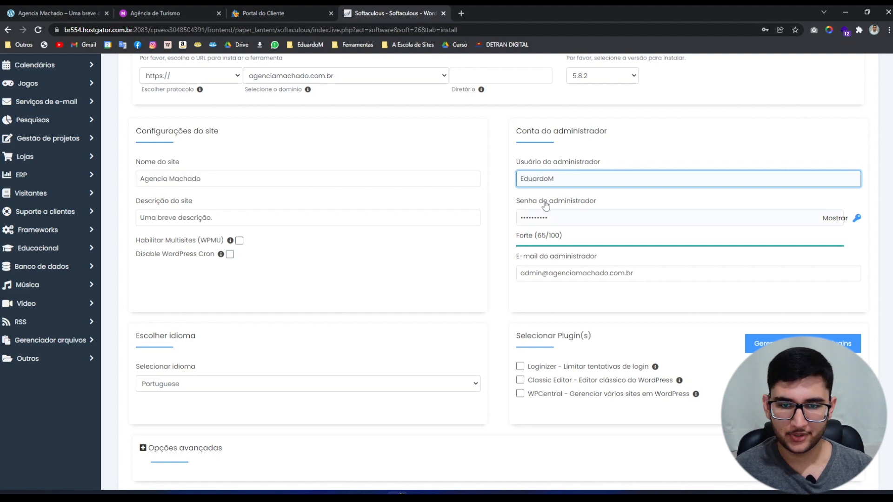
Replace the generated password with a self-chosen one rated Bom (42/100).
click(569, 214)
key(ctrl+a)
key(BackSpace)
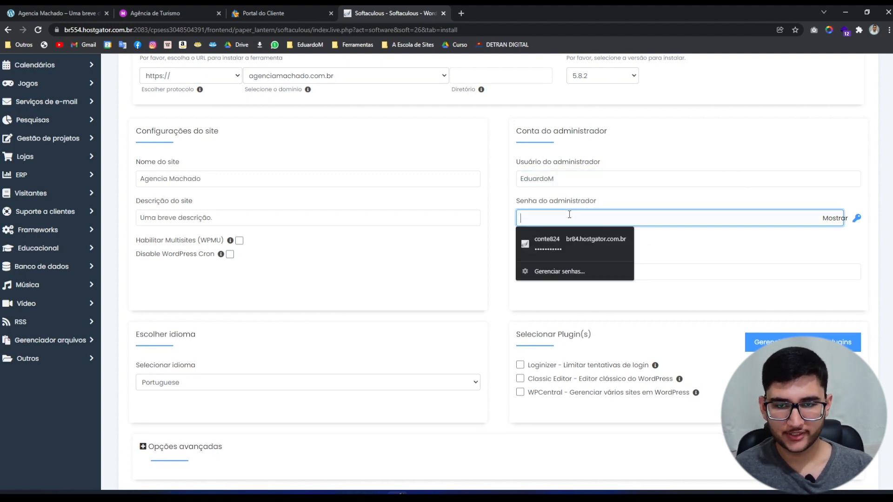
text(••••••)
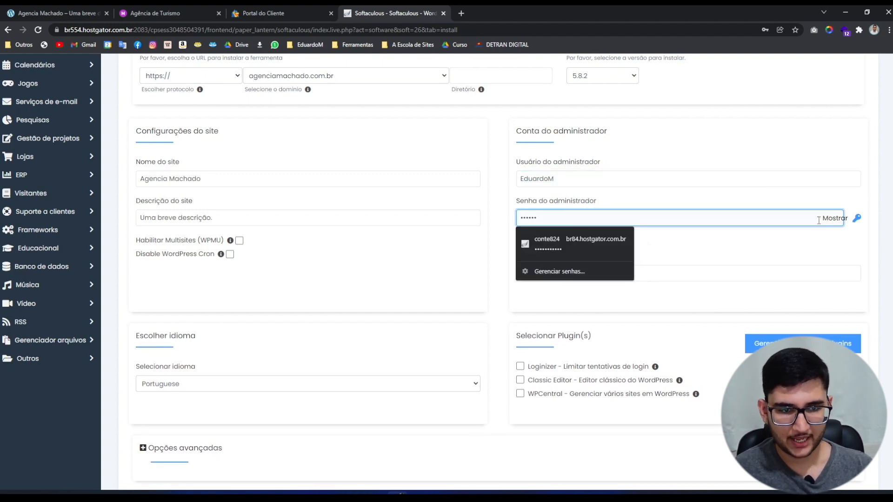
click(833, 220)
click(530, 216)
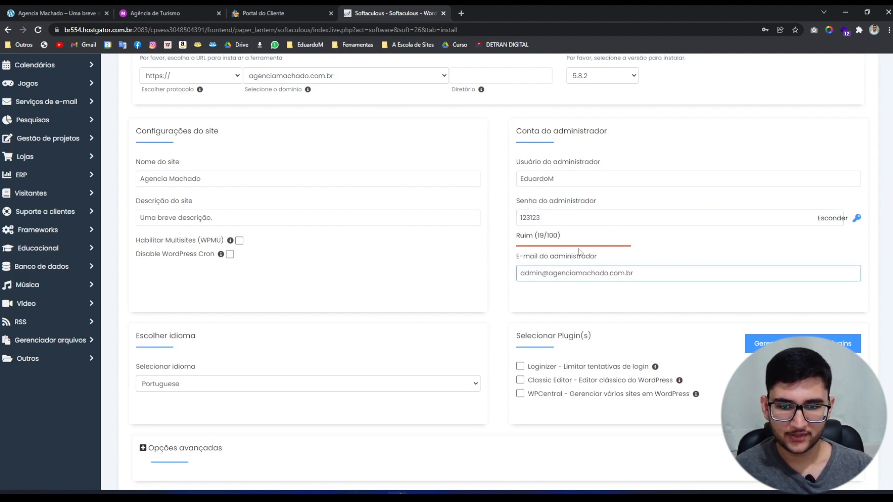
click(586, 222)
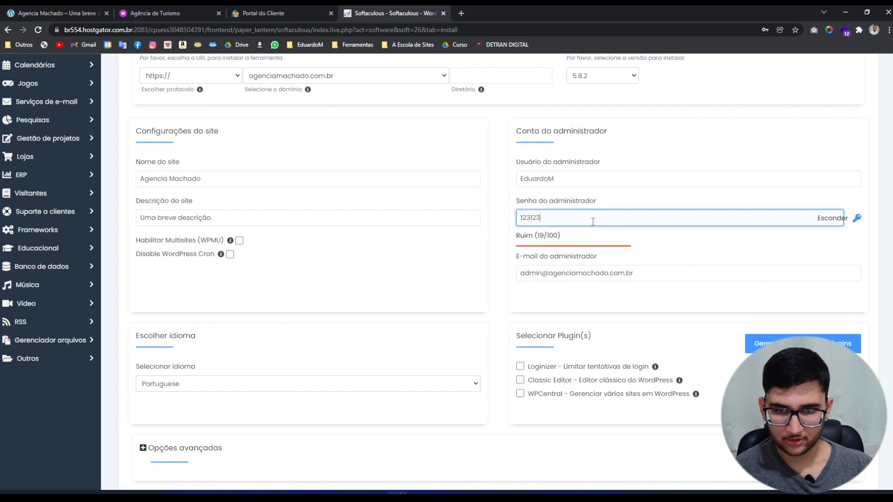
text(!@)
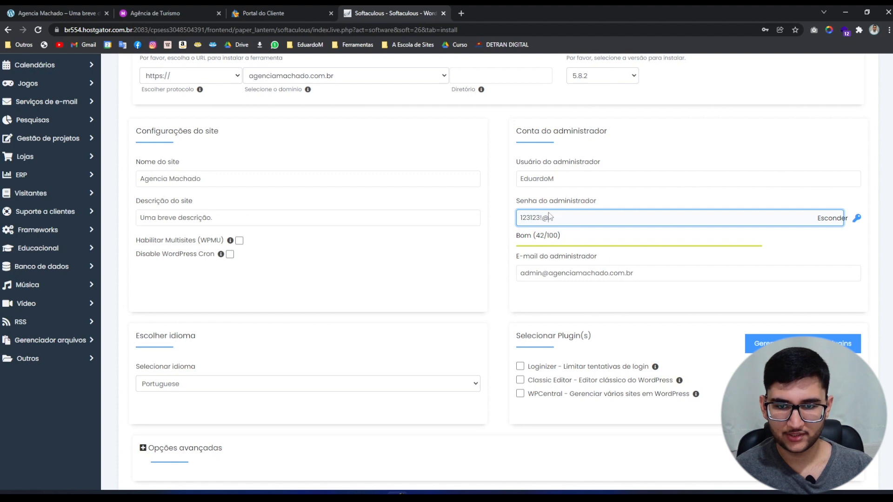
drag(511, 241, 563, 238)
click(560, 238)
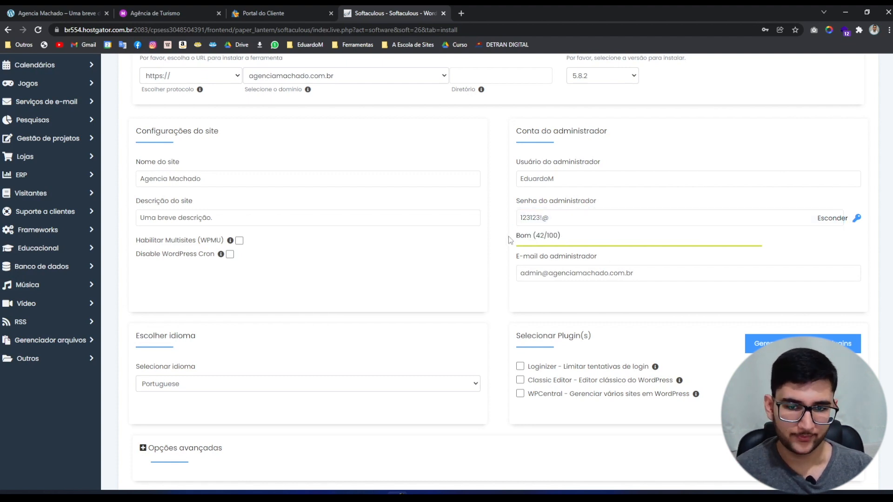
Replace the default administrator e-mail with the new contact e-mail address.
click(673, 274)
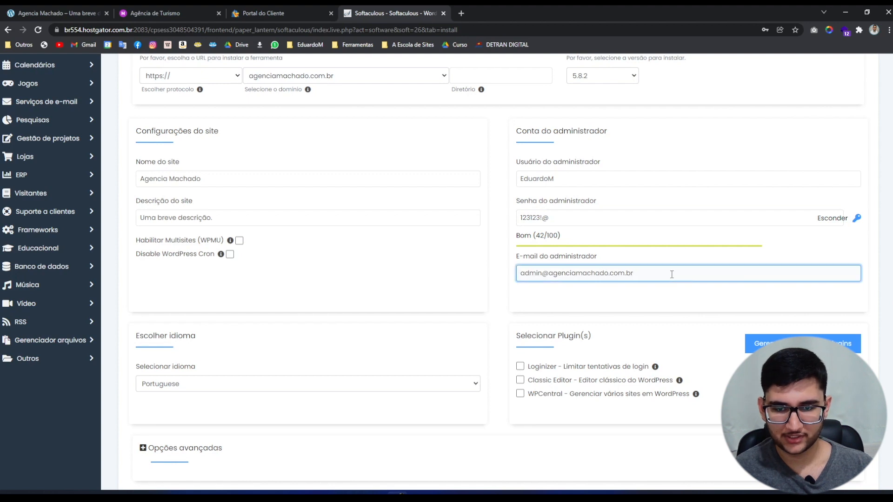
drag(597, 260, 501, 278)
click(479, 278)
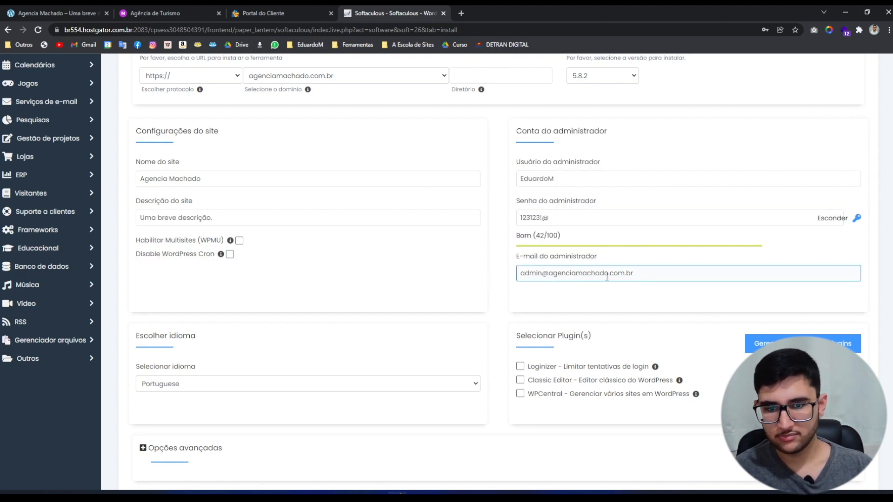
drag(648, 274, 484, 270)
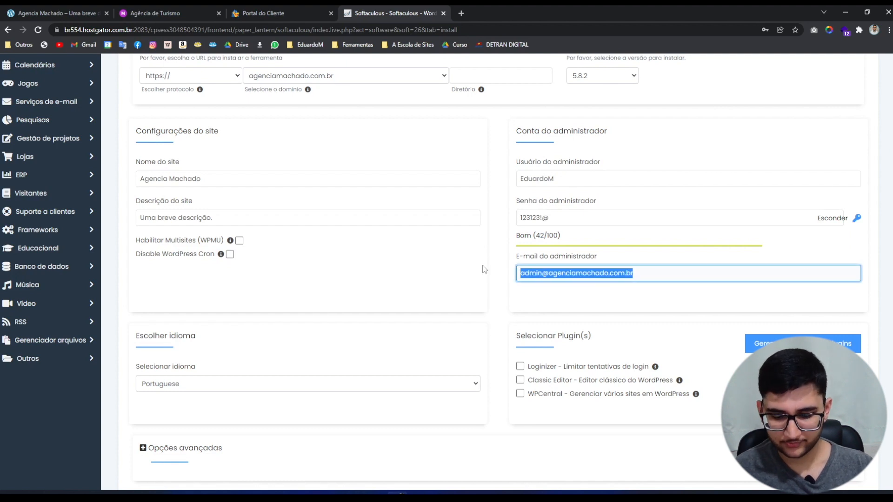
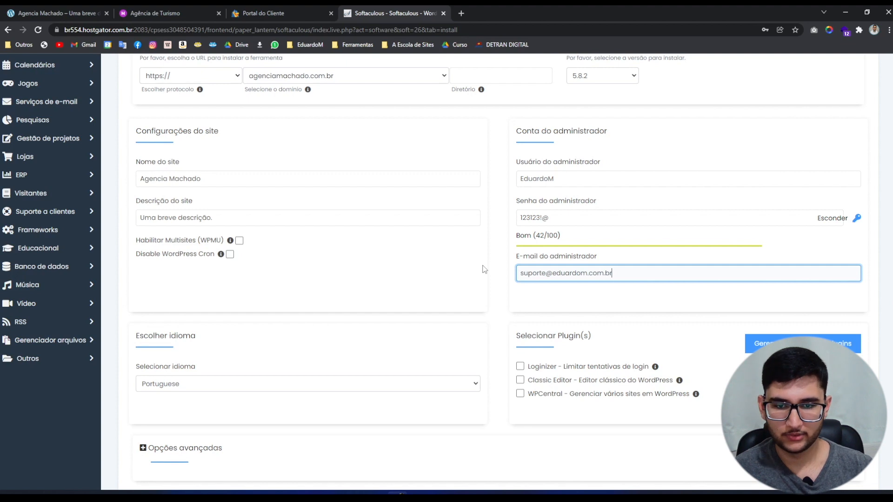
click(620, 315)
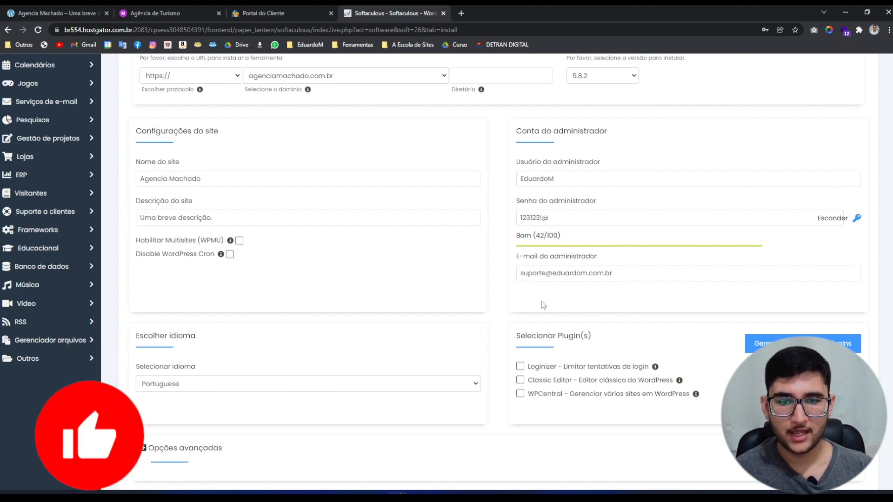
click(536, 179)
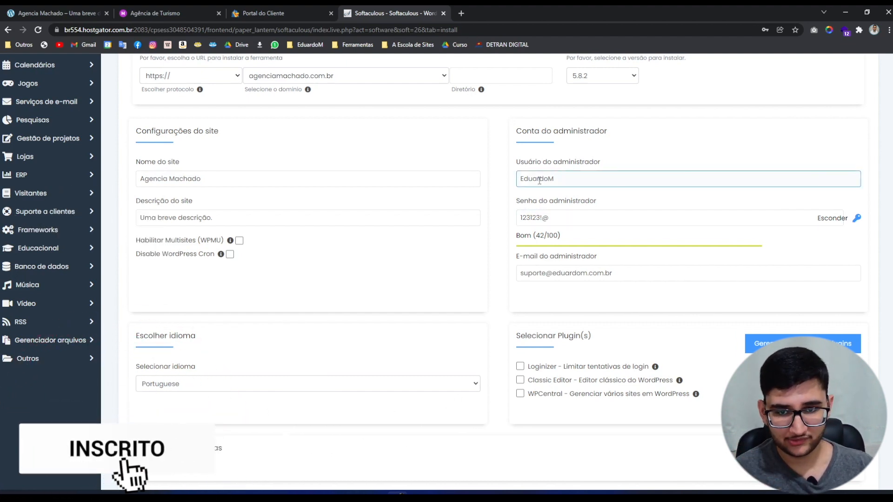
click(535, 218)
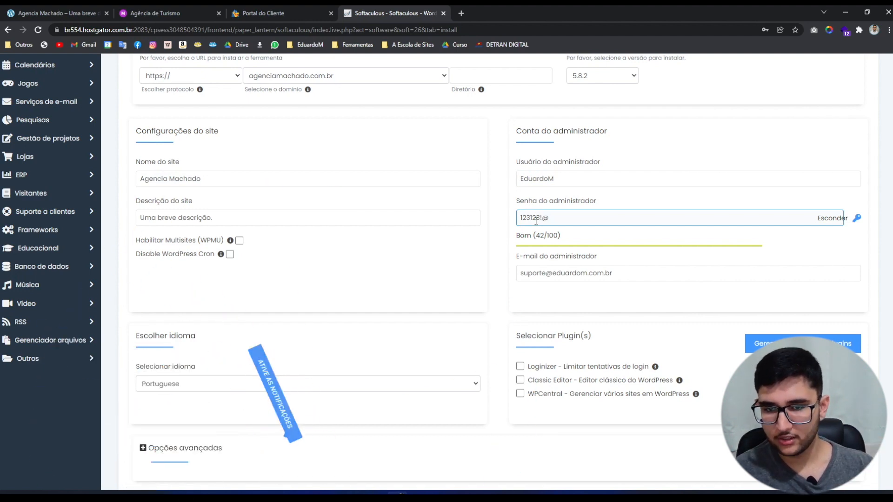
scroll(536, 222, down, 2)
Choose Portuguese-BR as the install language and scroll down to the theme section.
click(456, 200)
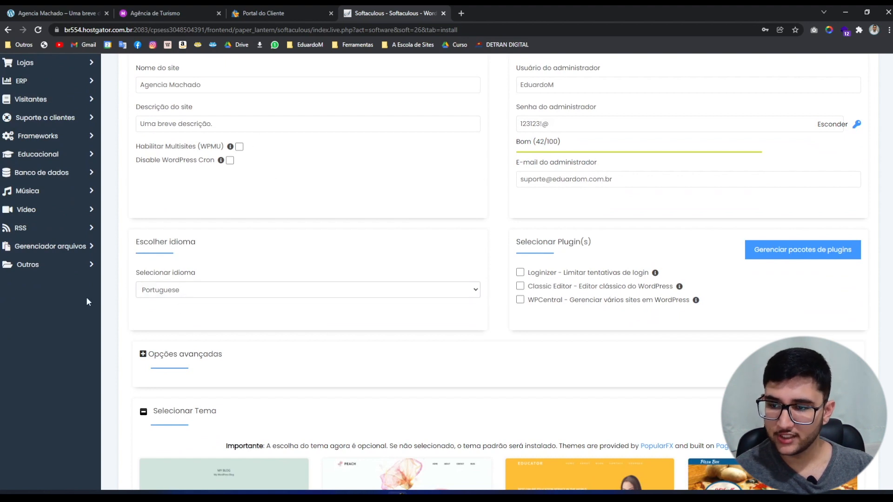
click(168, 292)
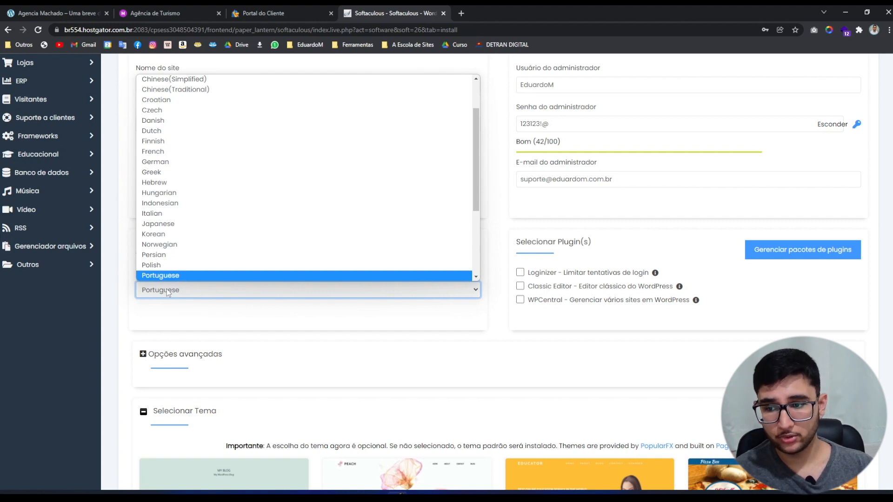
key(Down)
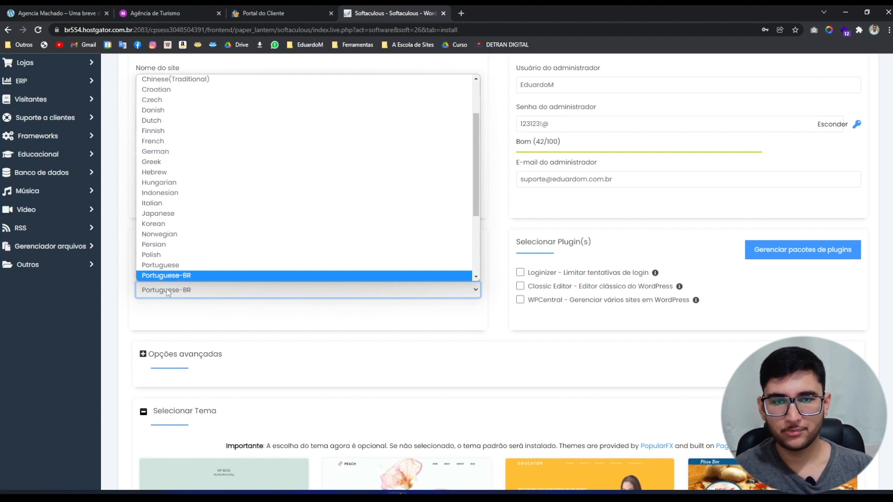
key(Return)
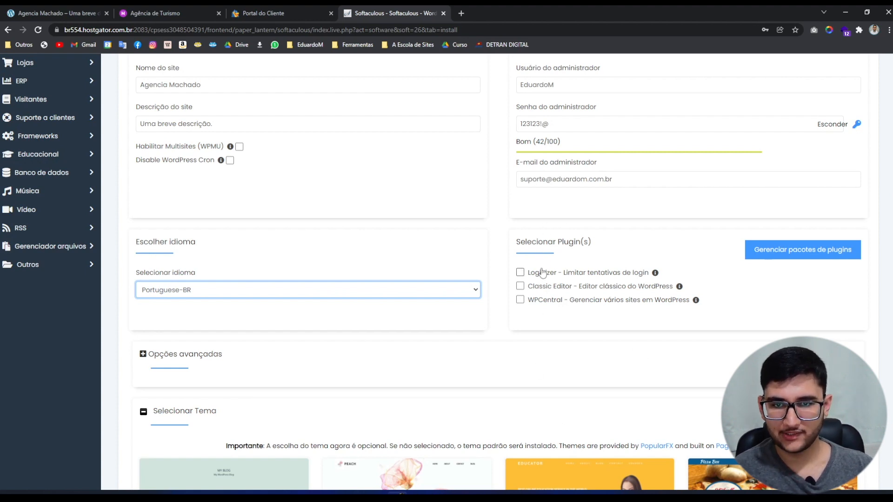
scroll(542, 272, down, 1)
scroll(542, 272, down, 2)
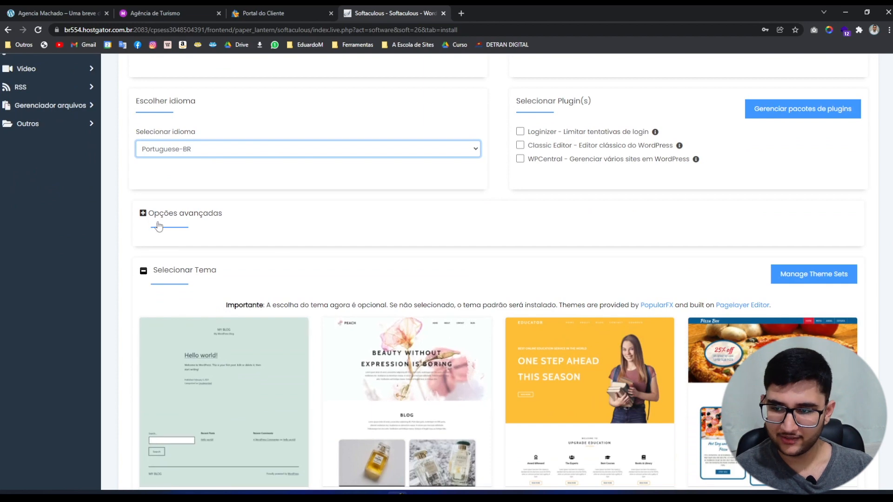
scroll(264, 229, down, 4)
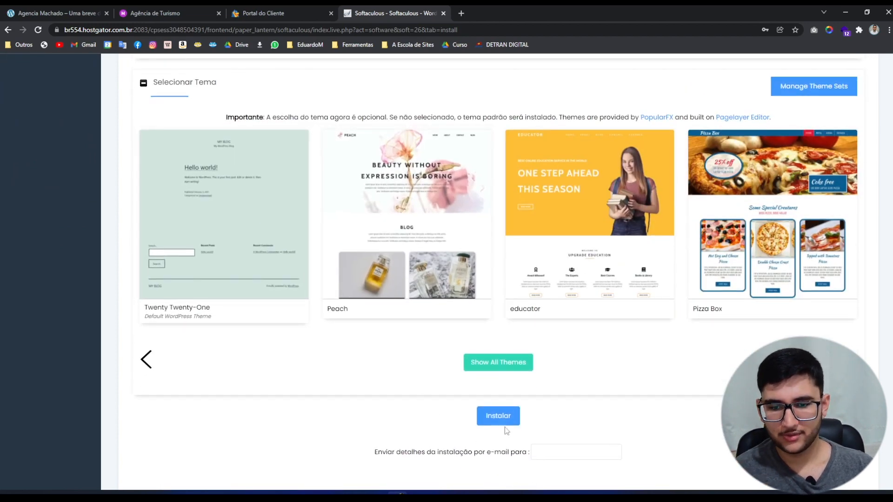
Launch the WordPress install on agenciamachado.com.br and dismiss Chrome's save-password popup.
click(494, 420)
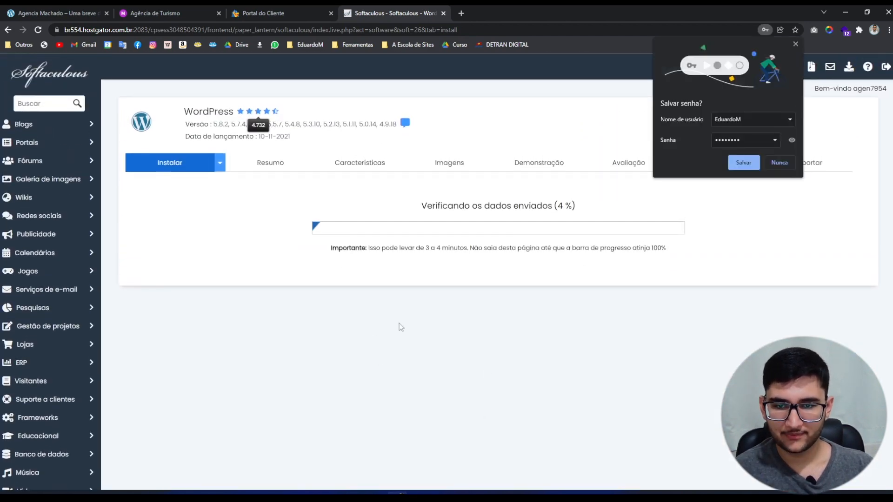
click(796, 45)
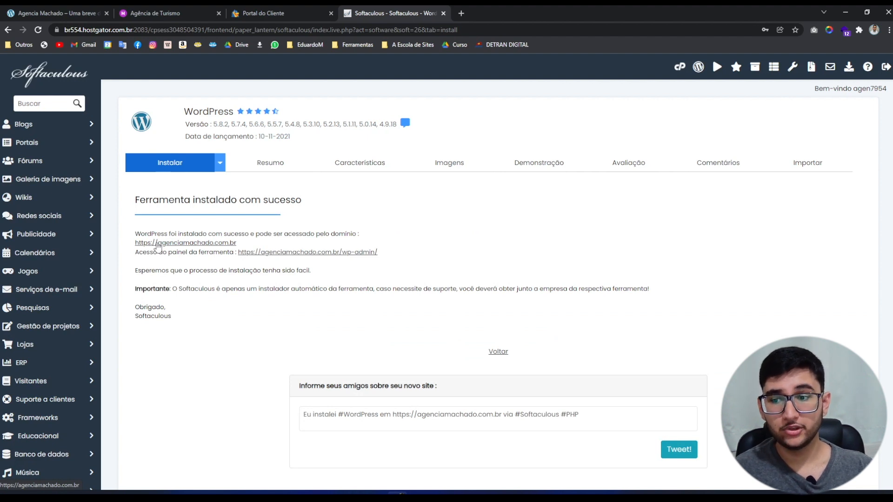
ctrl+click(157, 246)
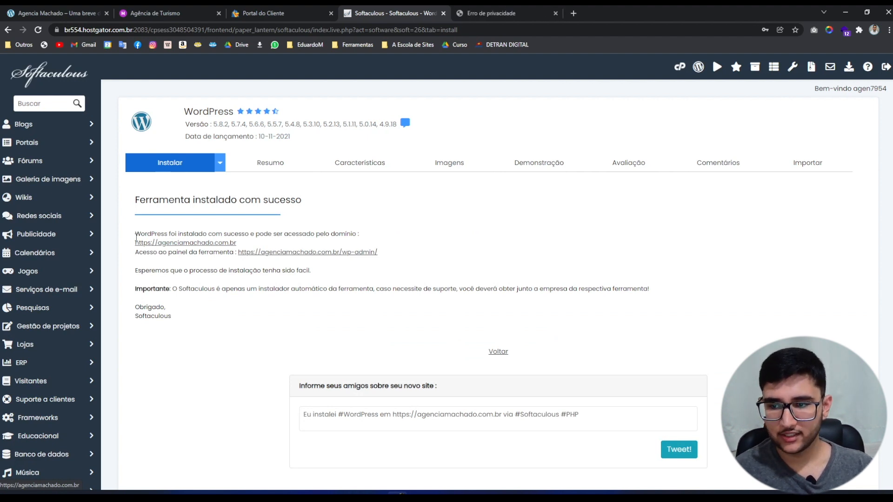
click(490, 6)
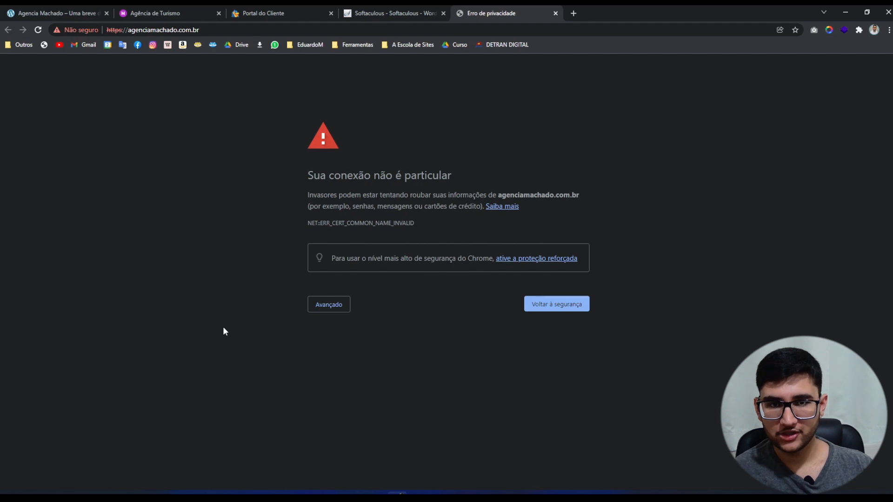
Bypass Chrome's certificate warning via Avançado and proceed to agenciamachado.com.br (não seguro).
click(329, 306)
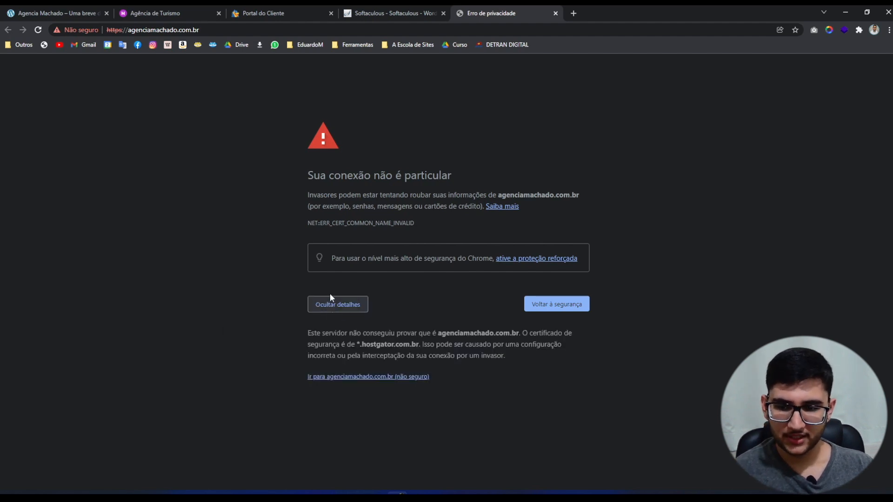
click(352, 379)
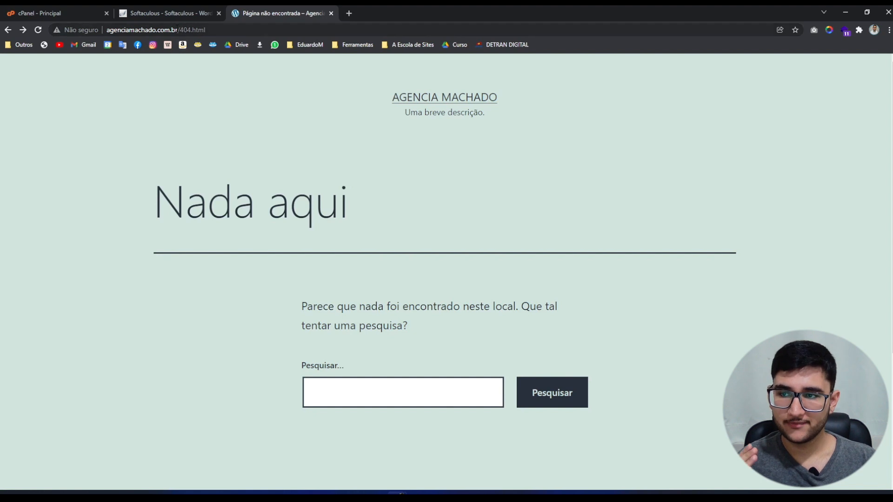
Replace 404.html in the address with wp-admin and load the login page.
click(185, 31)
click(184, 30)
drag(180, 30, 205, 30)
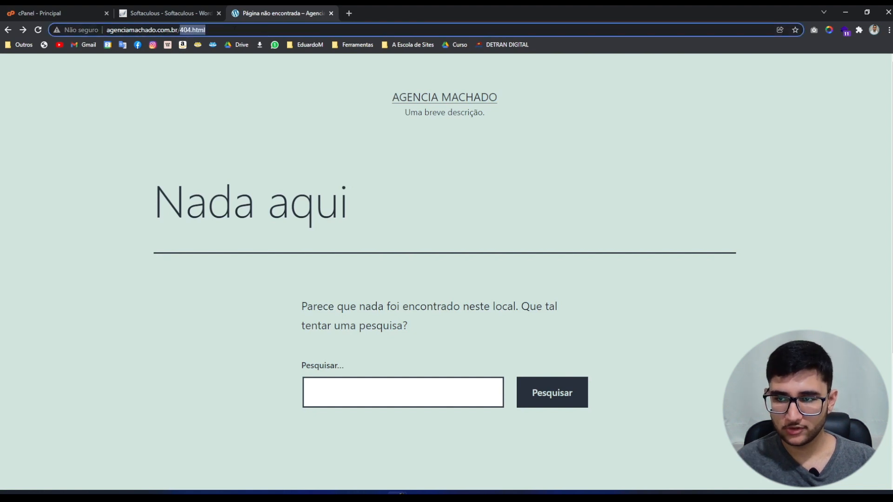
key(BackSpace)
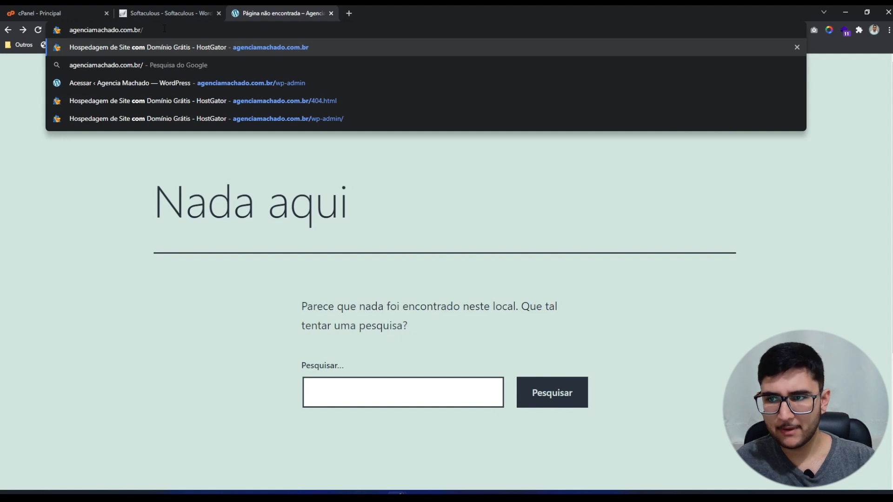
text(wp-ad)
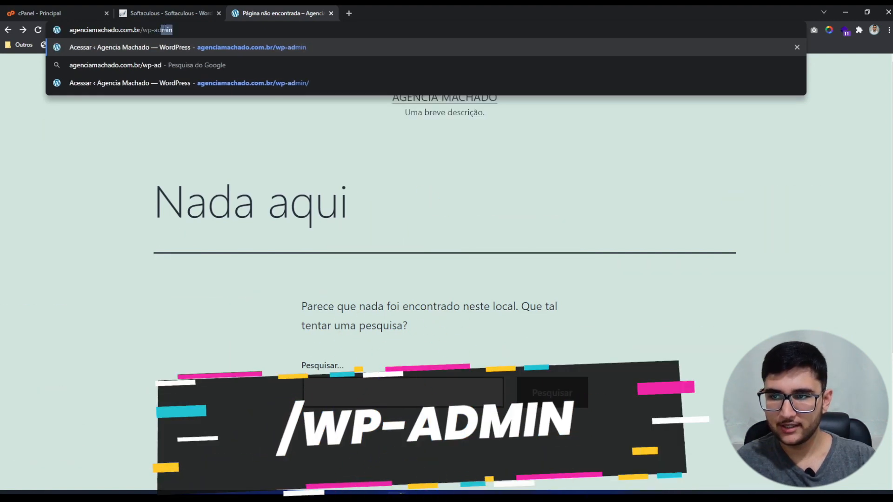
text(min)
key(Return)
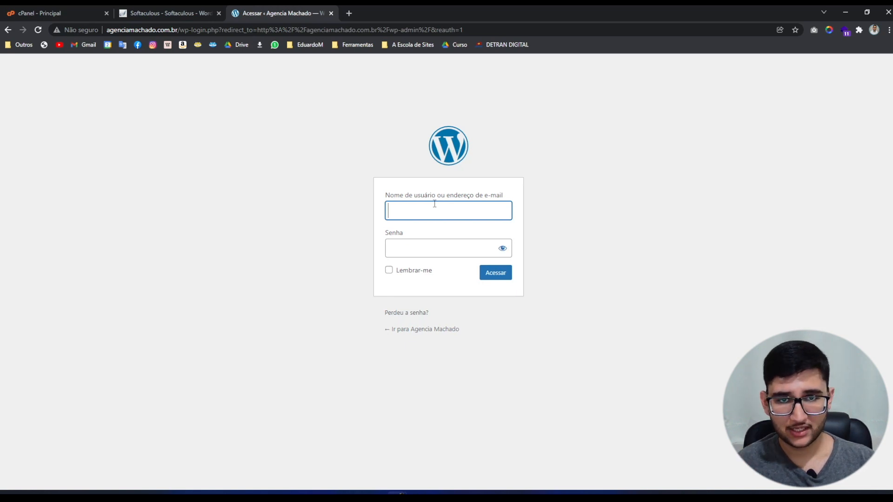
Log in with the admin username and password, with Lembrar-me ticked.
text(EduardoM)
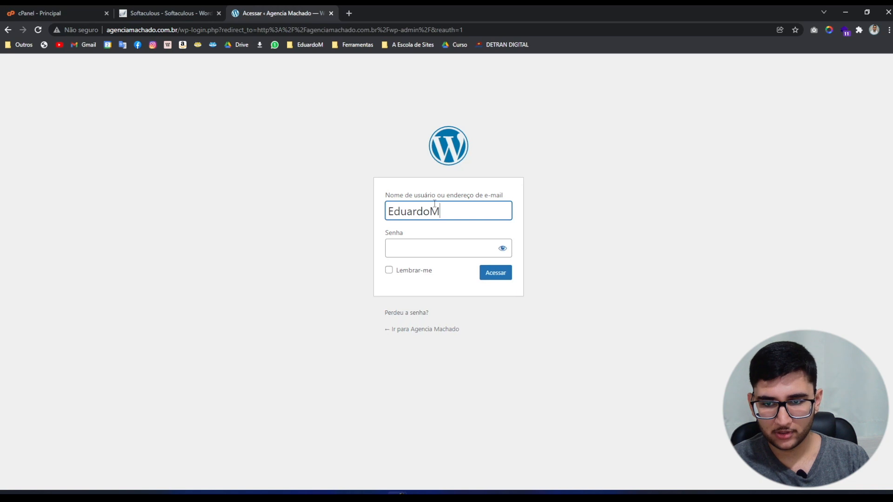
key(Tab)
text(•••••••)
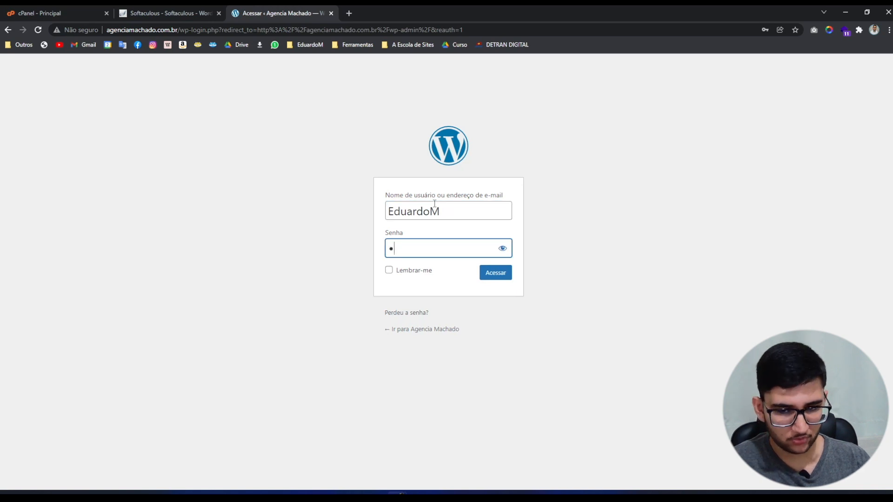
text(@)
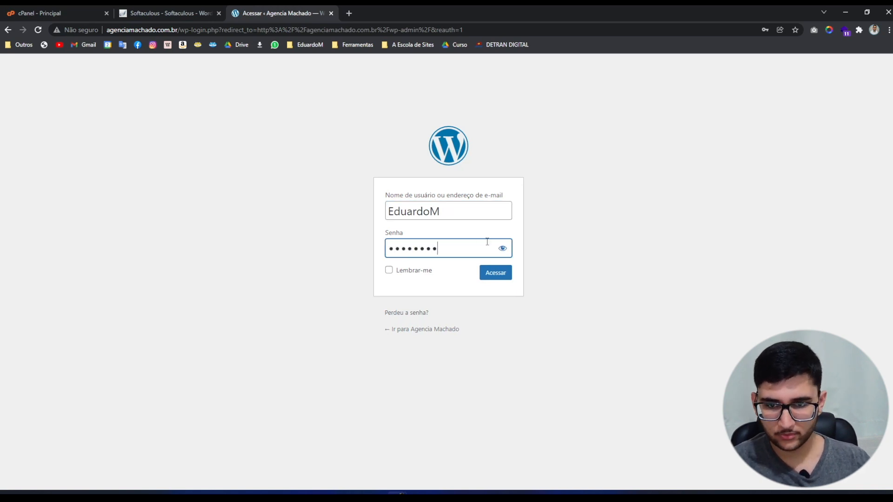
click(502, 248)
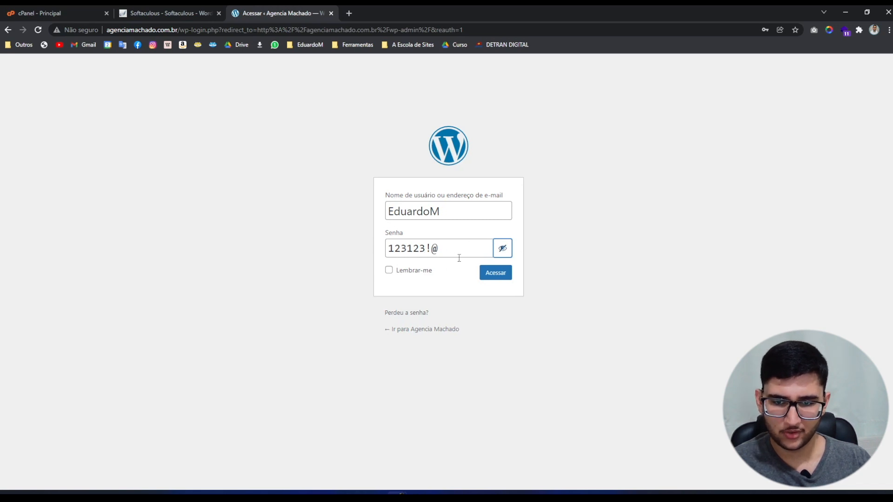
click(424, 274)
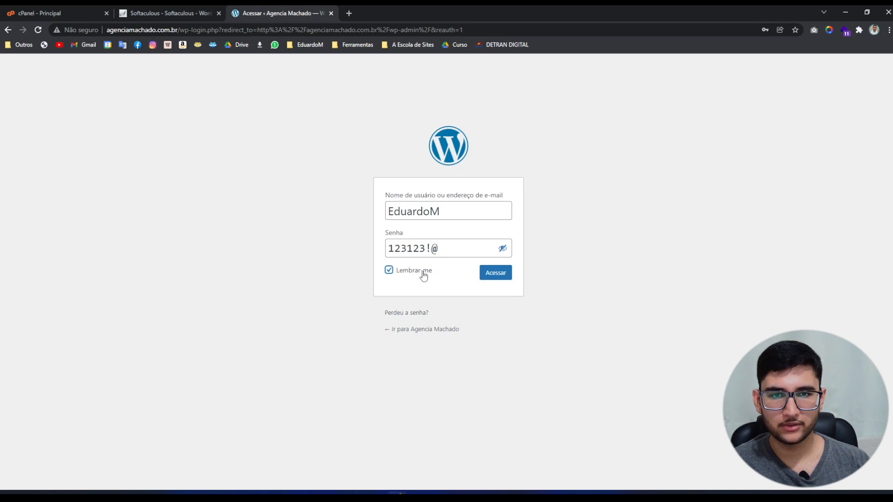
click(491, 275)
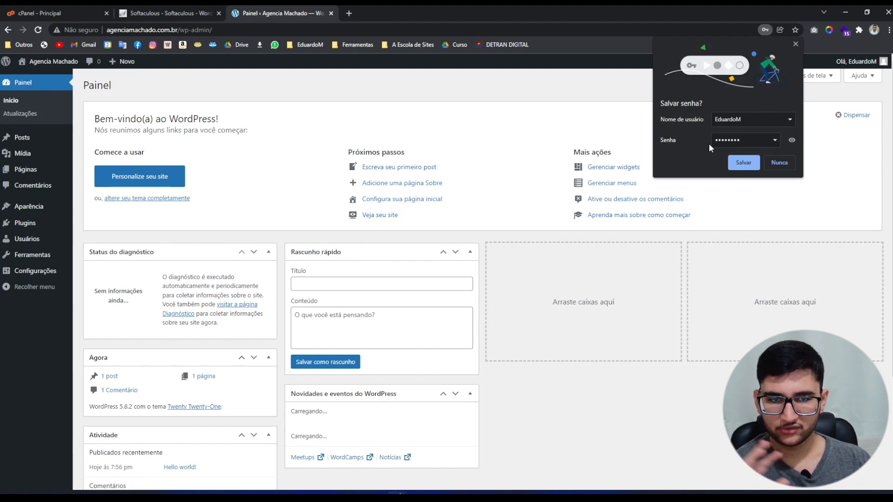
Dismiss Chrome's 'Salvar senha?' bubble on the Agencia Machado dashboard.
click(793, 43)
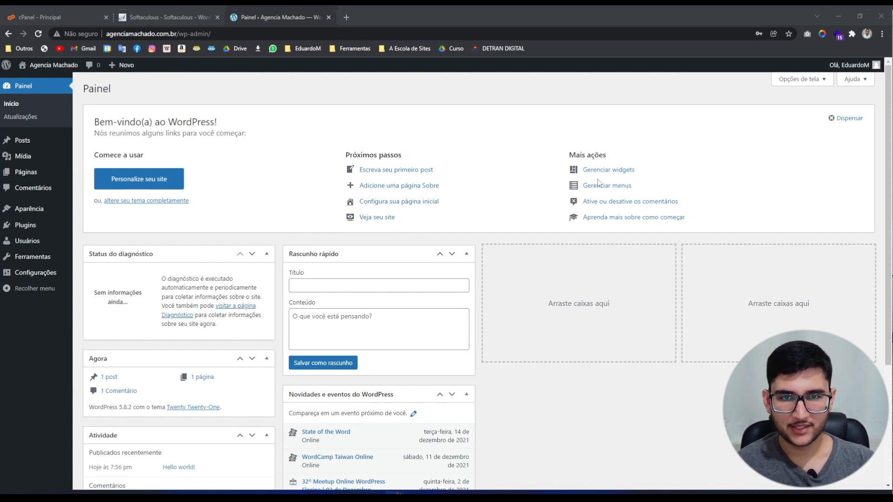
mouse_move(35, 275)
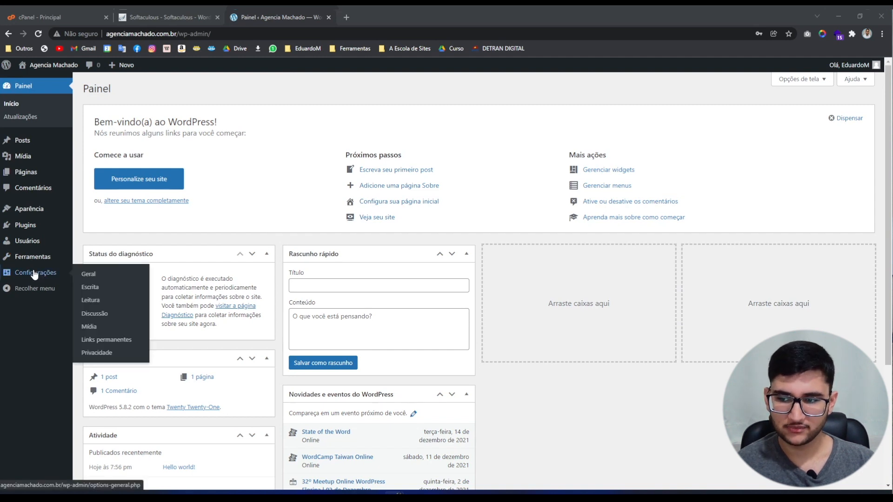
In Configurações > Geral, set the timezone to UTC-3.
click(88, 279)
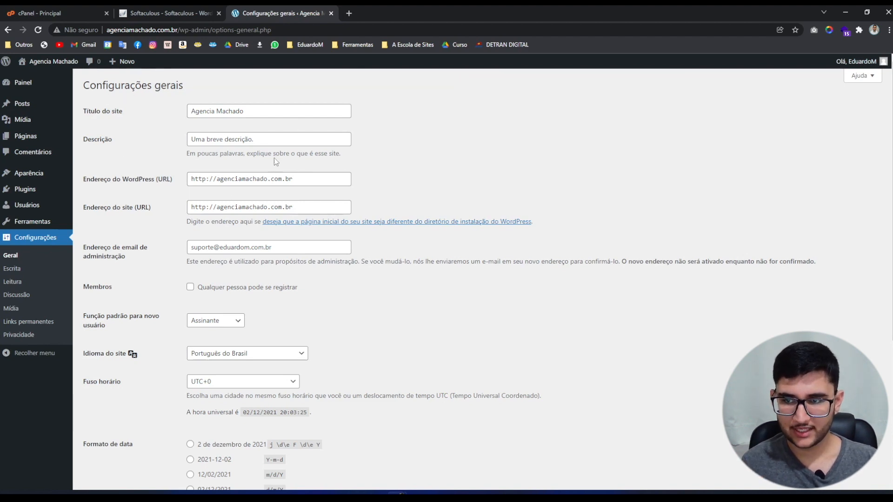
scroll(409, 325, down, 4)
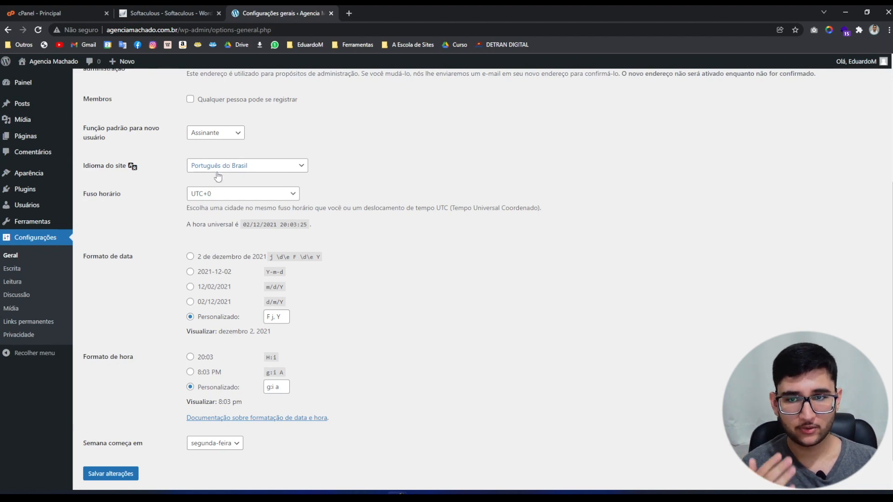
click(203, 194)
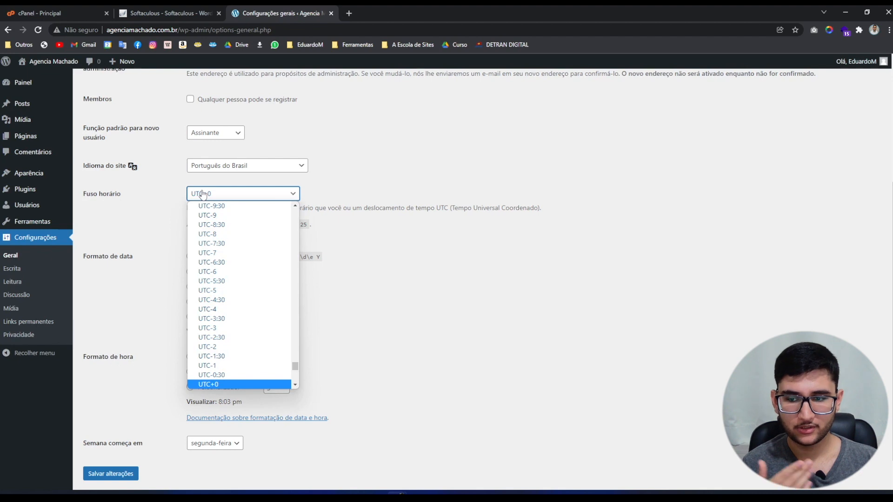
key(Up)
key(Up)
key(Up)
key(Up)
key(Up)
key(Up)
key(Return)
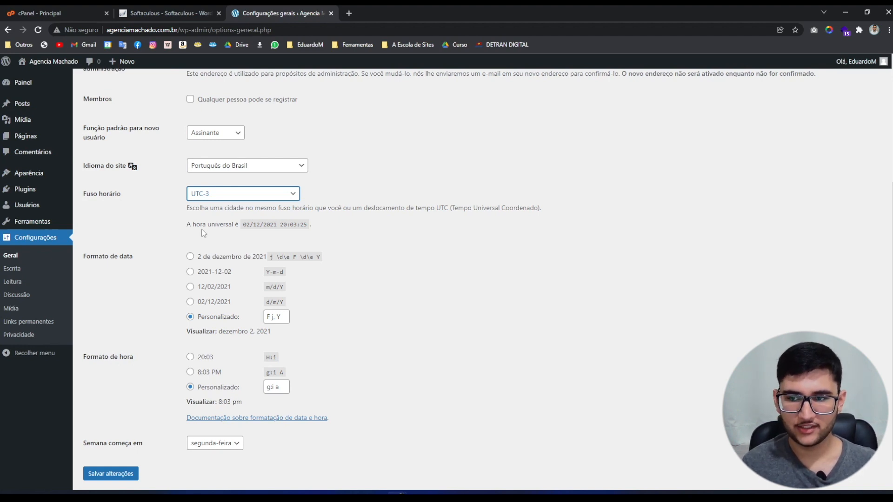
click(384, 236)
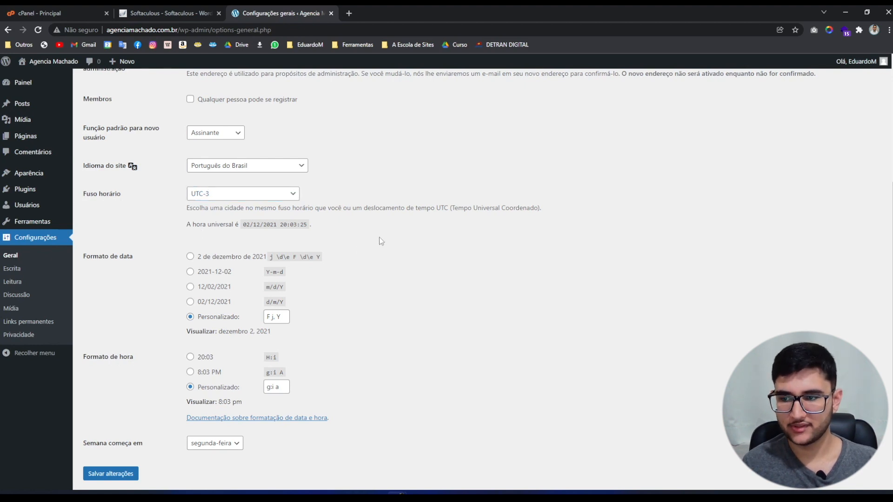
Choose the '2 de dezembro de 2021' date and 24-hour 20:03 time formats, then save.
click(208, 263)
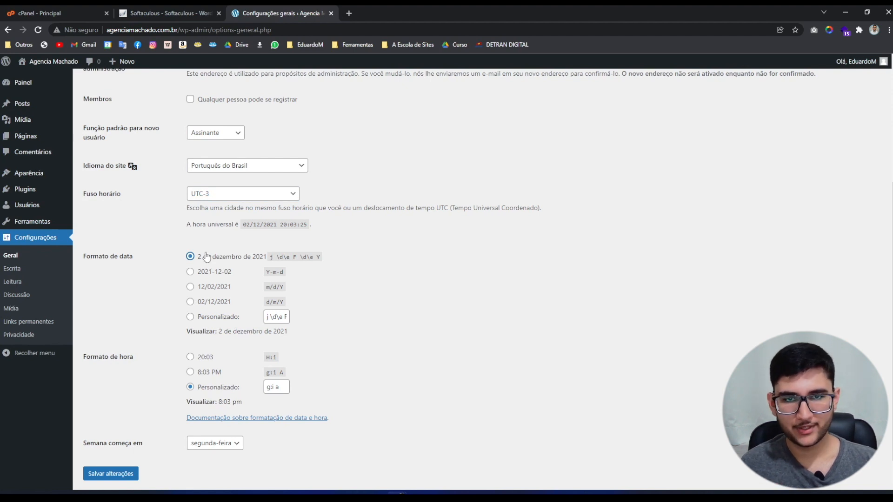
scroll(207, 257, down, 1)
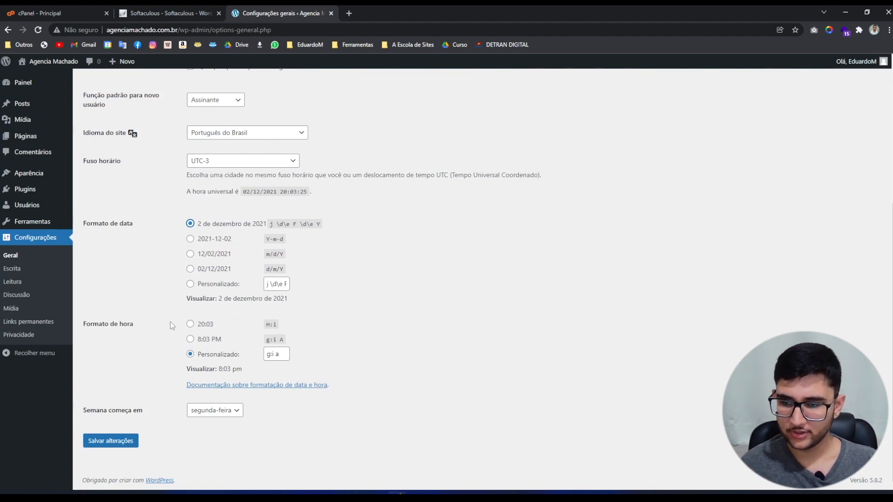
click(189, 327)
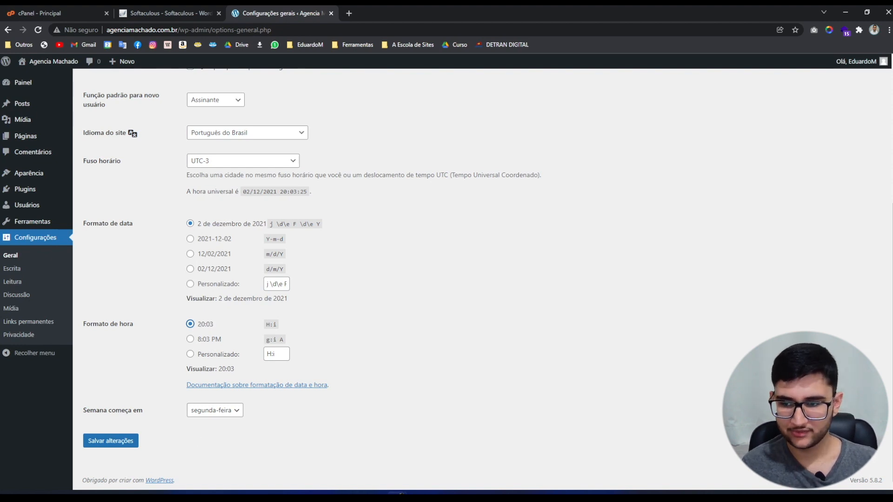
click(103, 442)
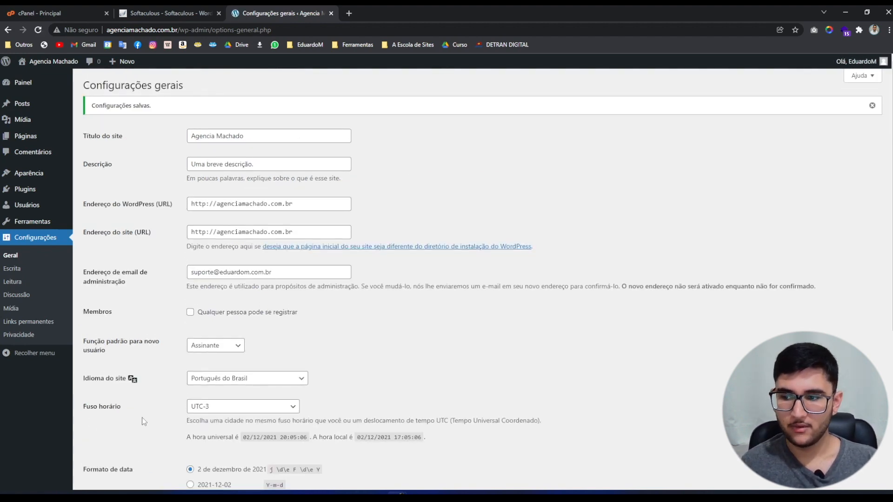
Save permalinks as 'Nome do post' (/%postname%/), then view the installed plugins list.
click(11, 325)
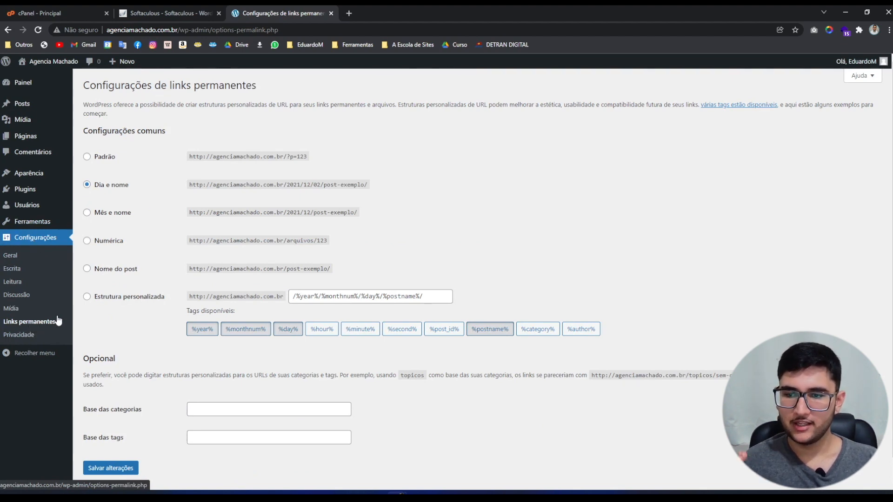
click(105, 271)
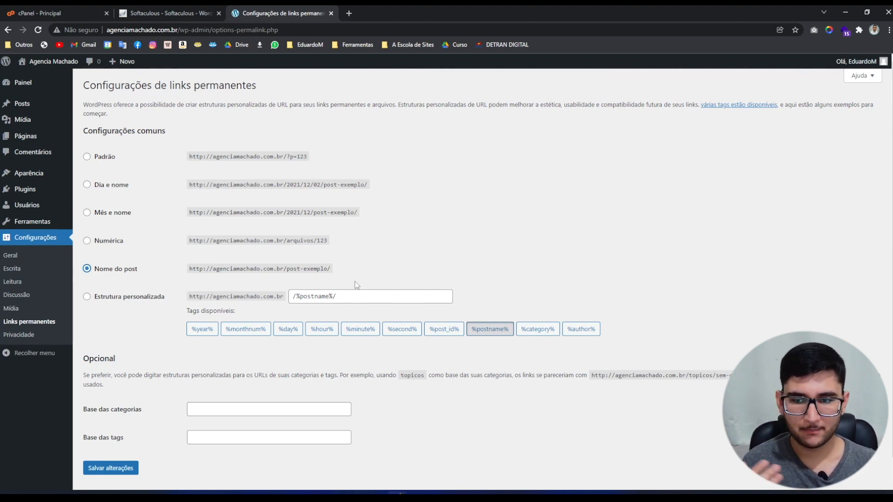
click(105, 470)
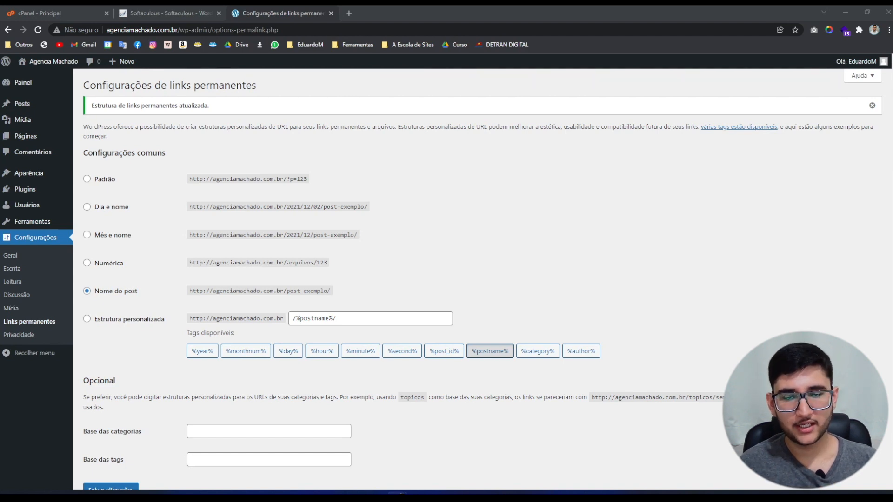
click(31, 188)
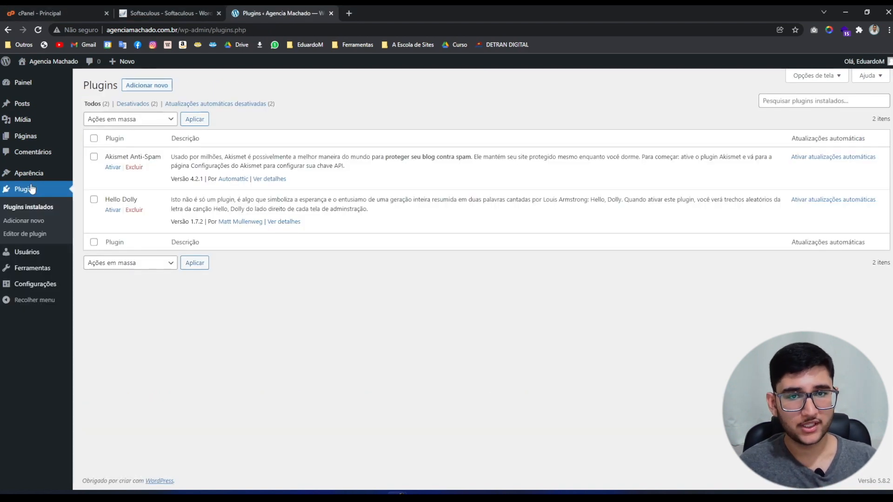
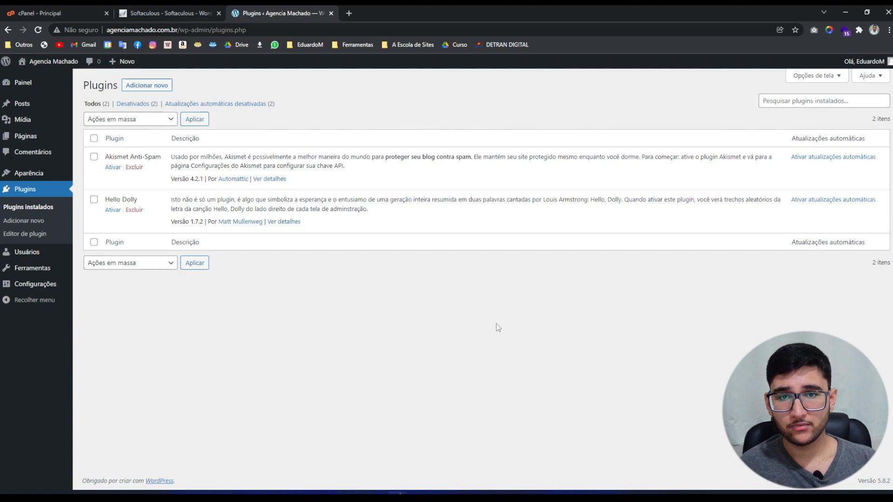
From Aparência > Temas, go to the Adicionar novo tema catalogue.
mouse_move(15, 175)
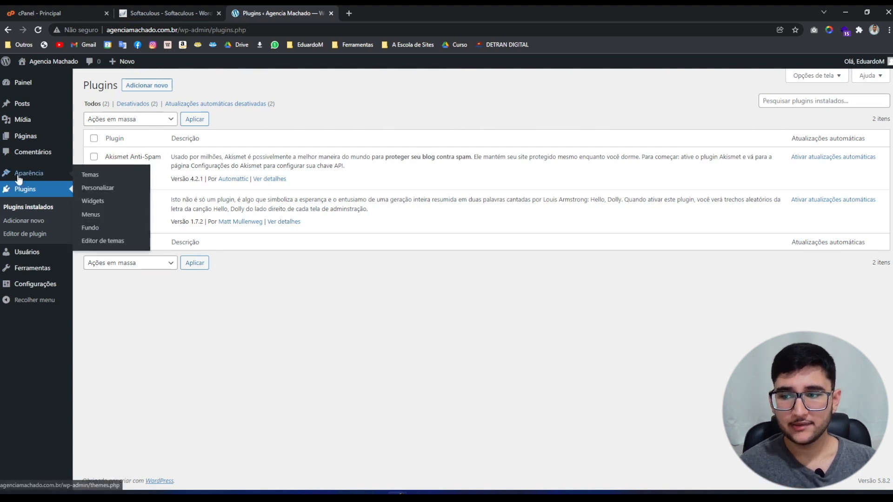
click(93, 176)
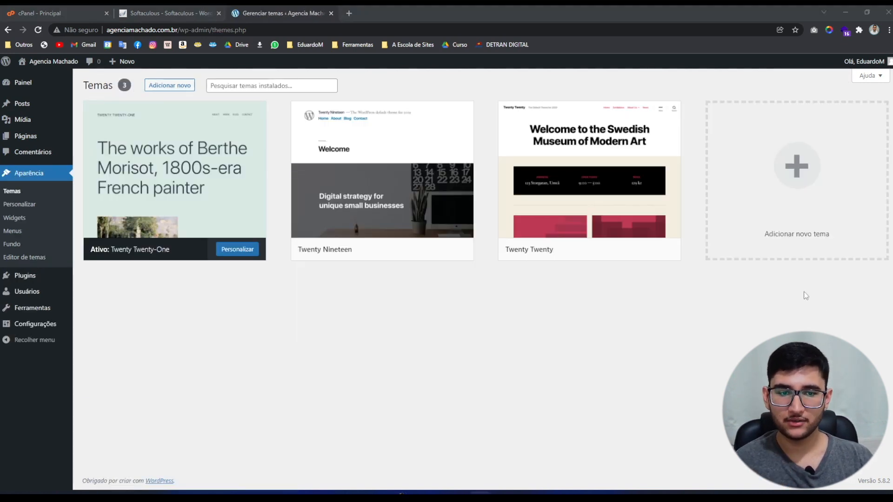
click(802, 199)
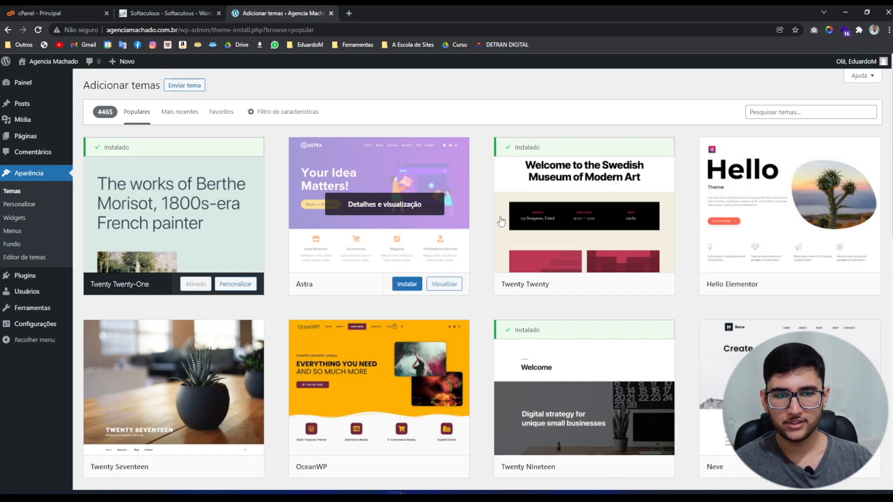
Search the theme catalogue for 'astra', then install and activate Astra.
click(780, 112)
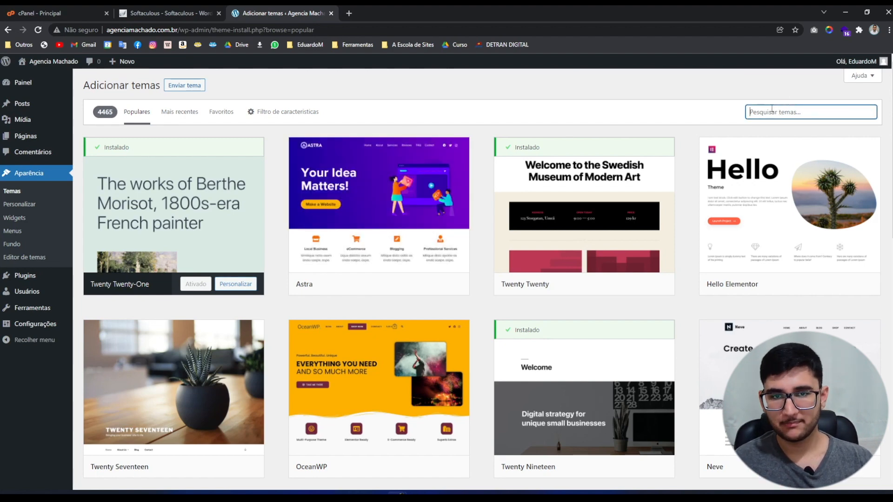
text(astra)
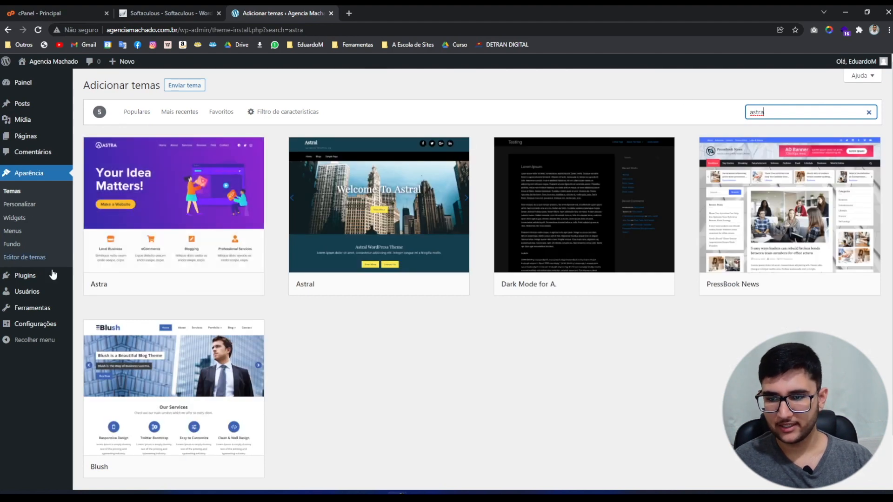
mouse_move(163, 152)
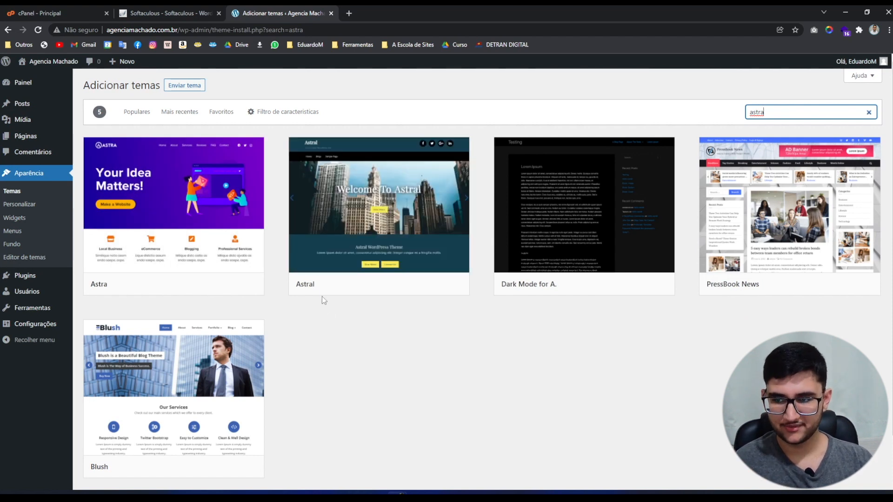
mouse_move(111, 278)
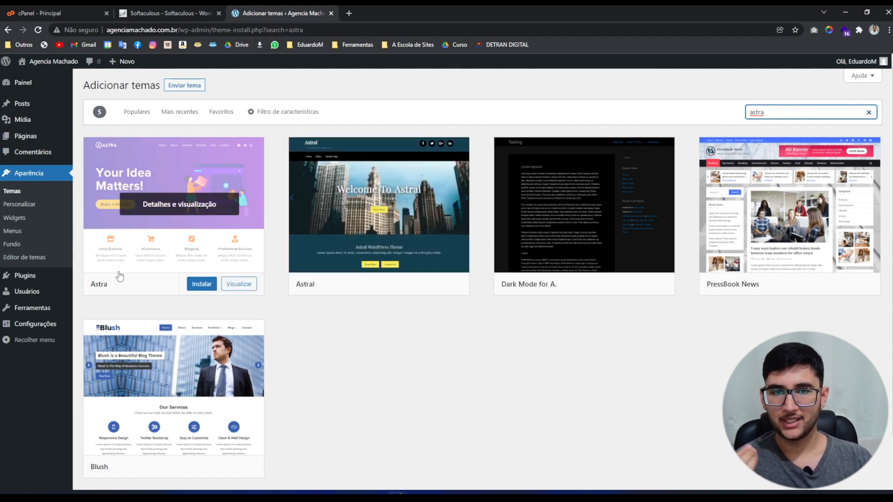
click(194, 286)
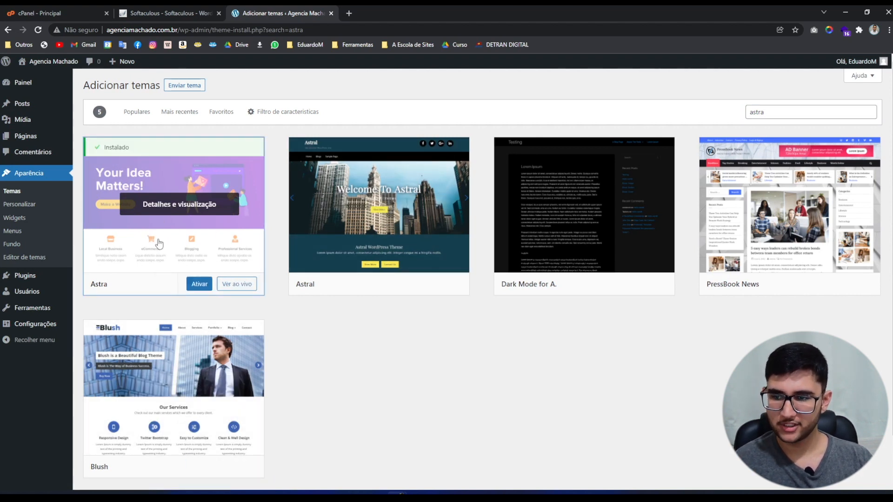
click(195, 285)
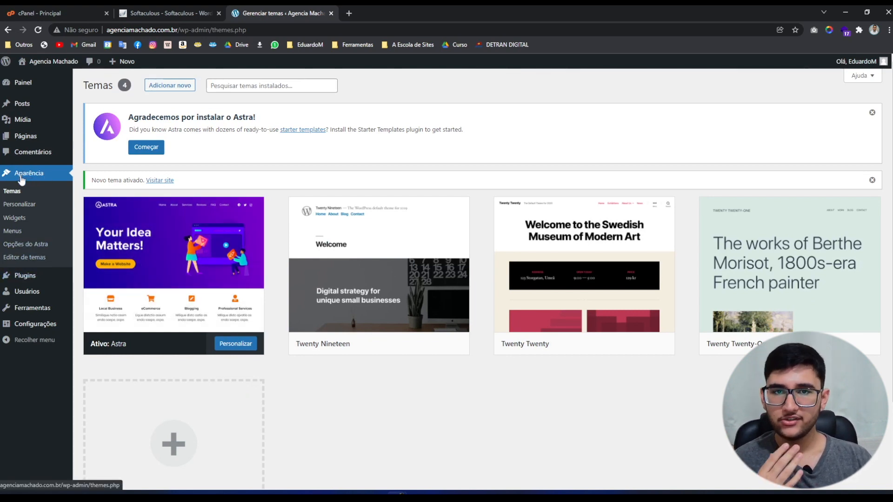
From Opções do Astra, install and activate the Starter Templates add-on via Começar.
click(20, 248)
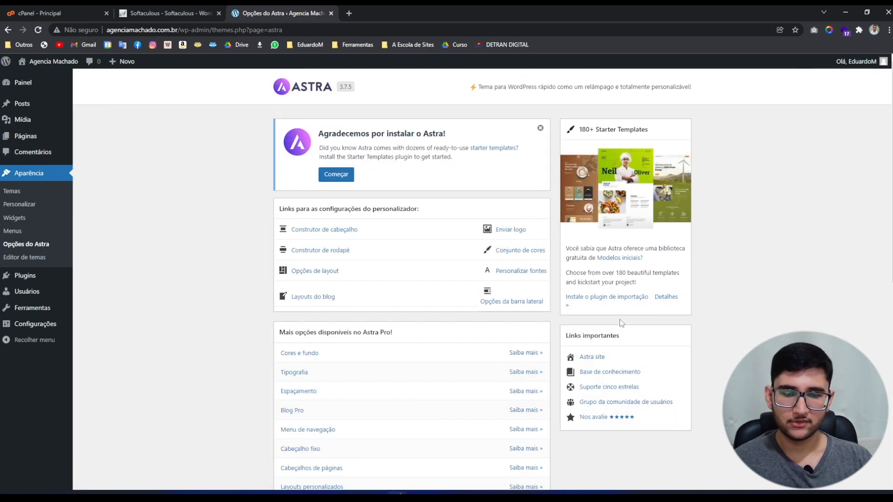
scroll(602, 320, down, 5)
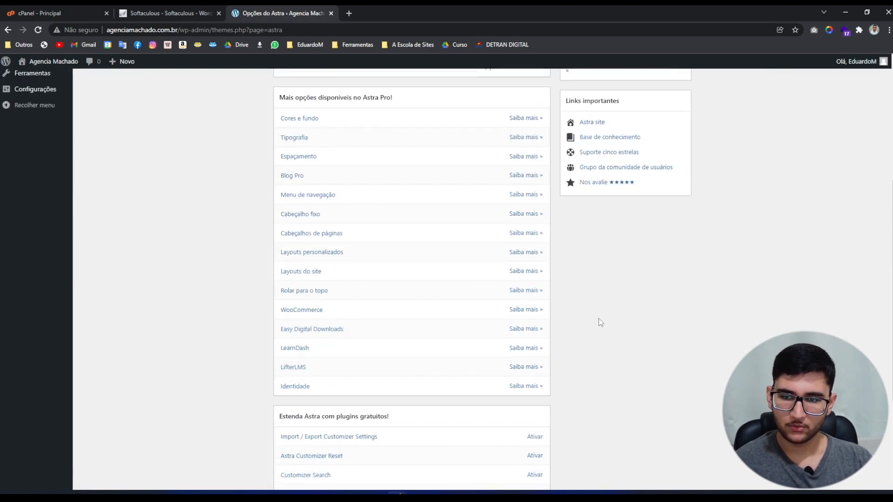
scroll(598, 321, up, 4)
scroll(597, 331, up, 1)
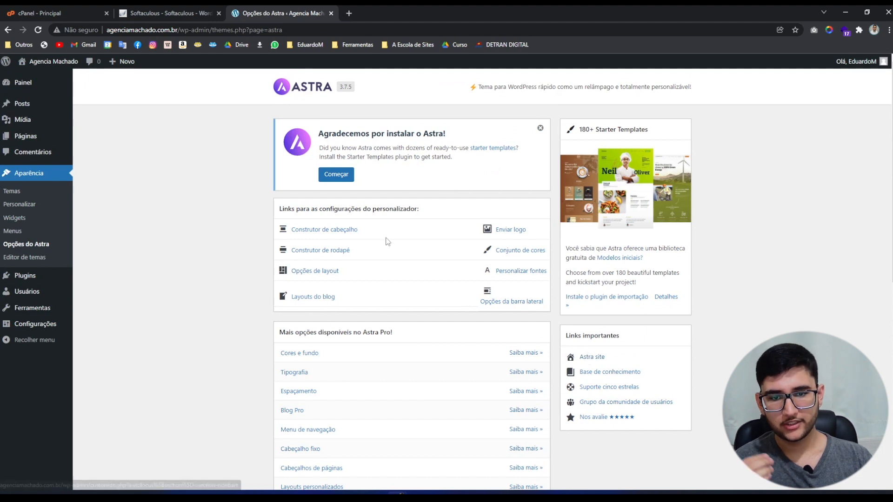
click(330, 173)
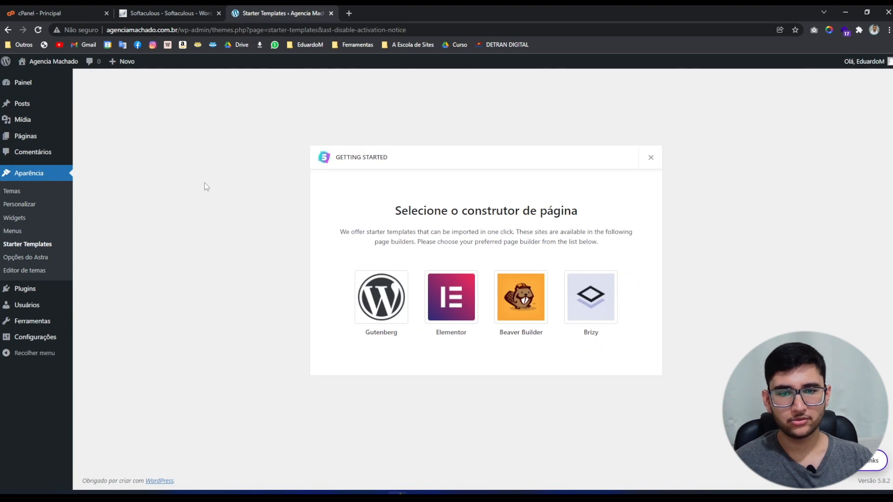
Choose Elementor as the page builder for Starter Templates.
click(449, 303)
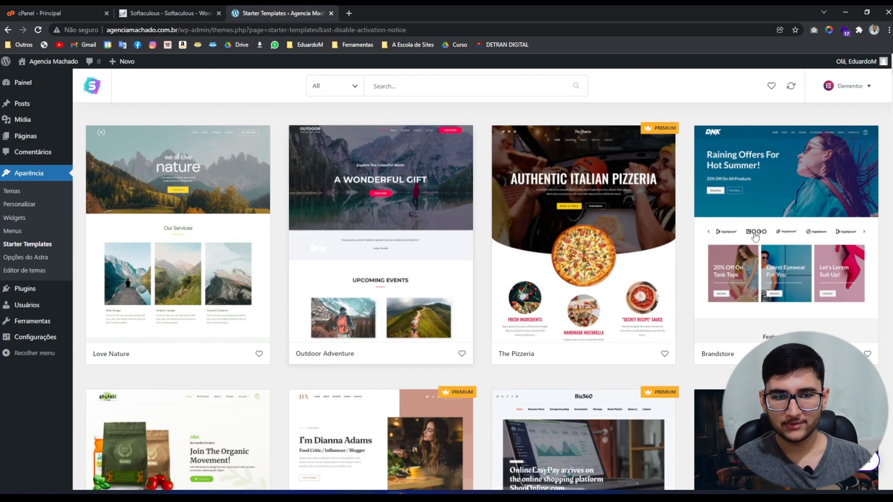
scroll(718, 248, down, 10)
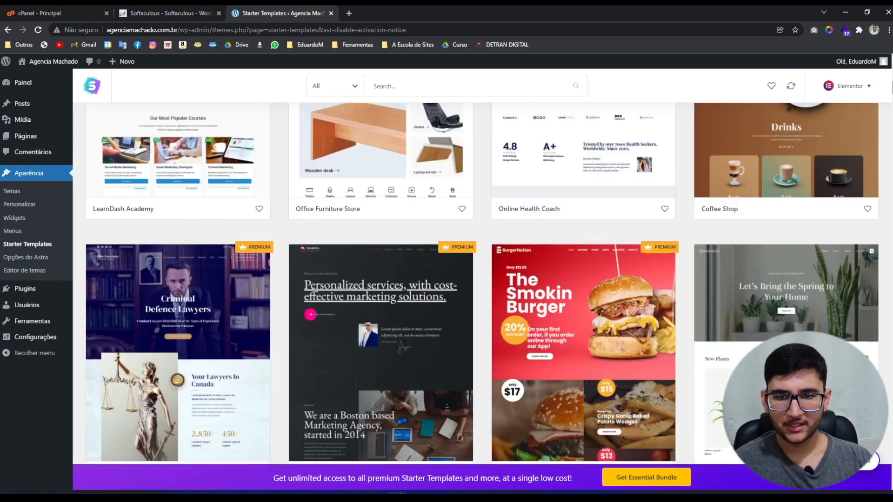
scroll(718, 248, up, 9)
scroll(718, 248, up, 1)
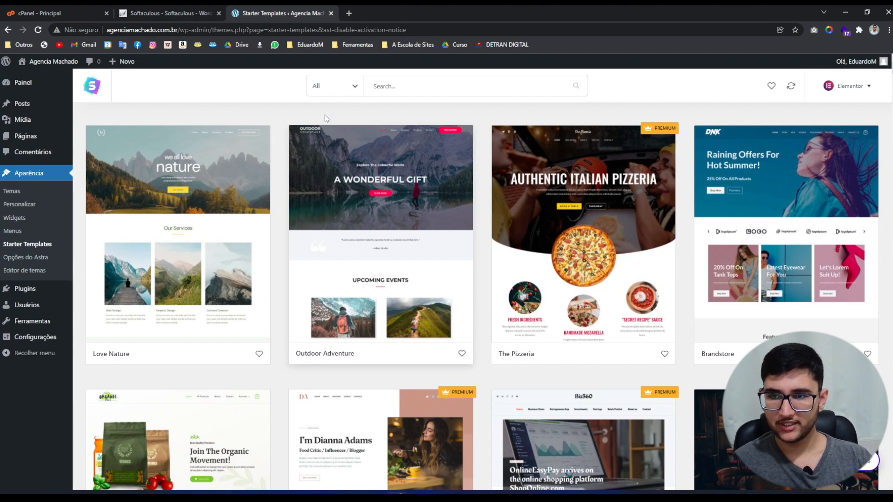
Filter the template library to Free and browse the Elementor templates.
click(323, 88)
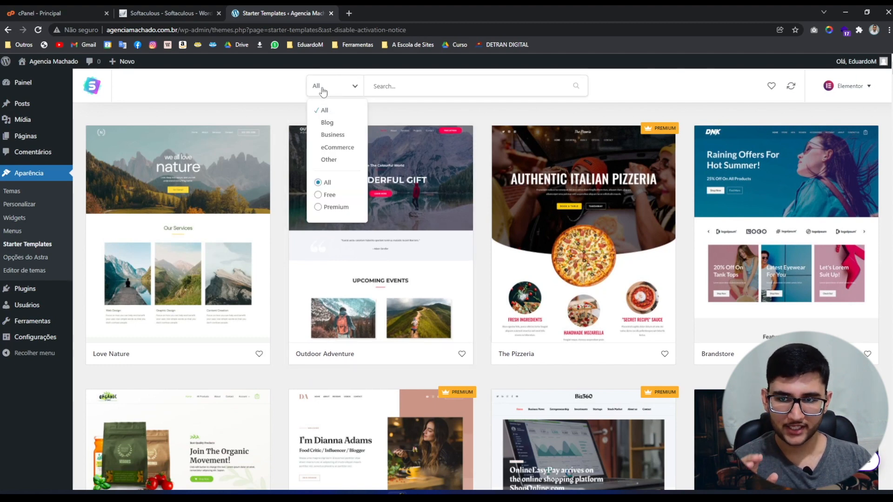
click(318, 195)
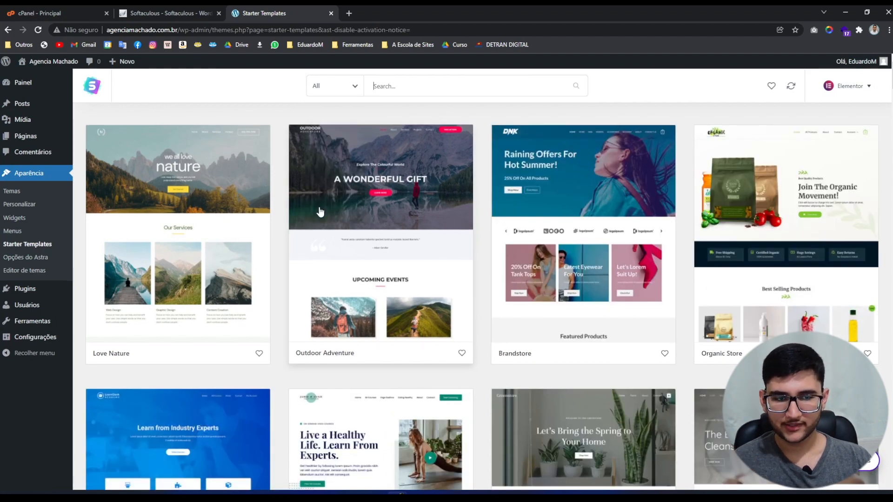
scroll(320, 212, down, 18)
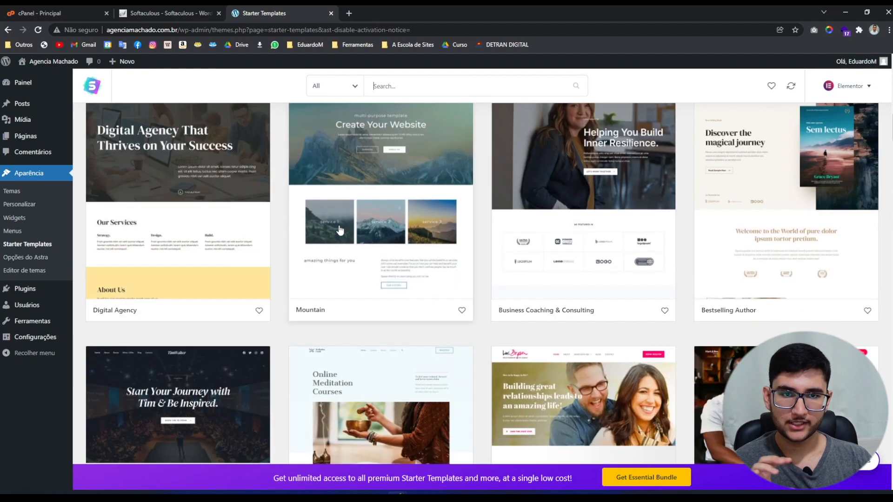
scroll(340, 230, down, 10)
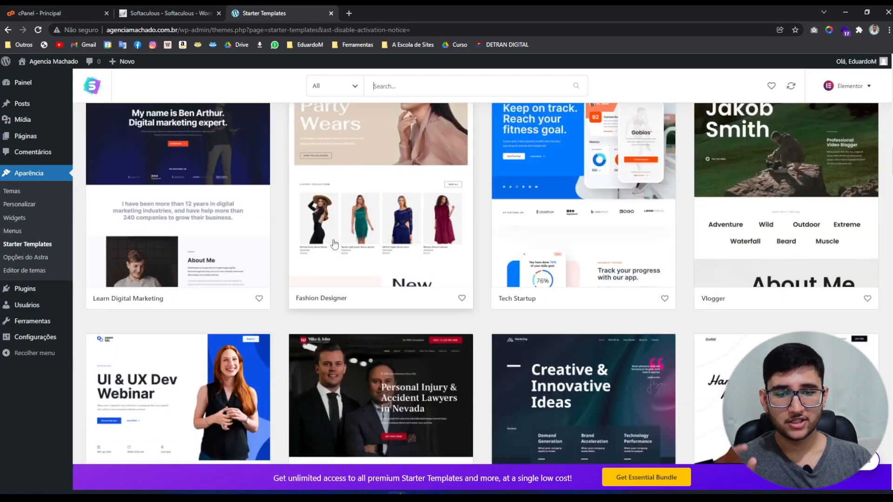
scroll(334, 243, down, 10)
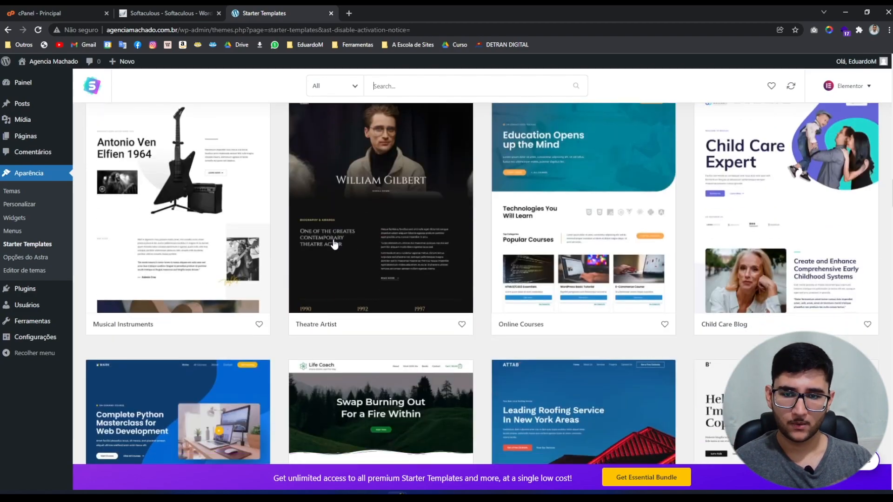
scroll(334, 244, down, 10)
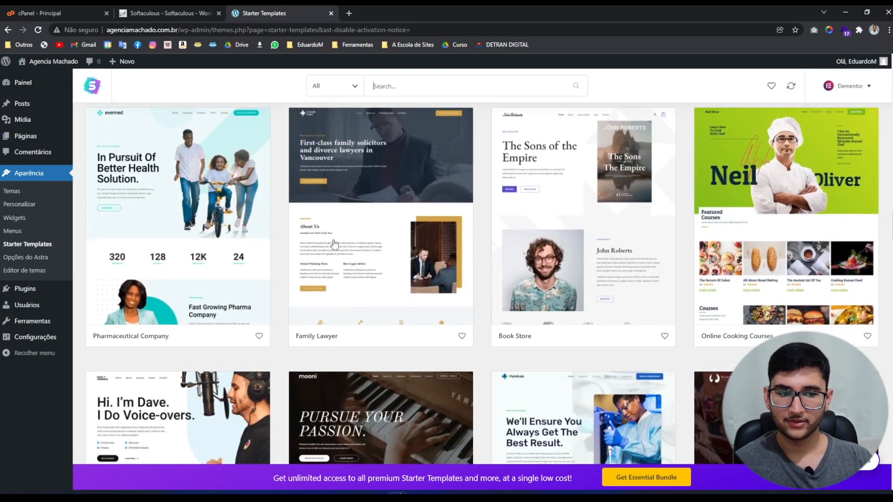
scroll(334, 244, down, 10)
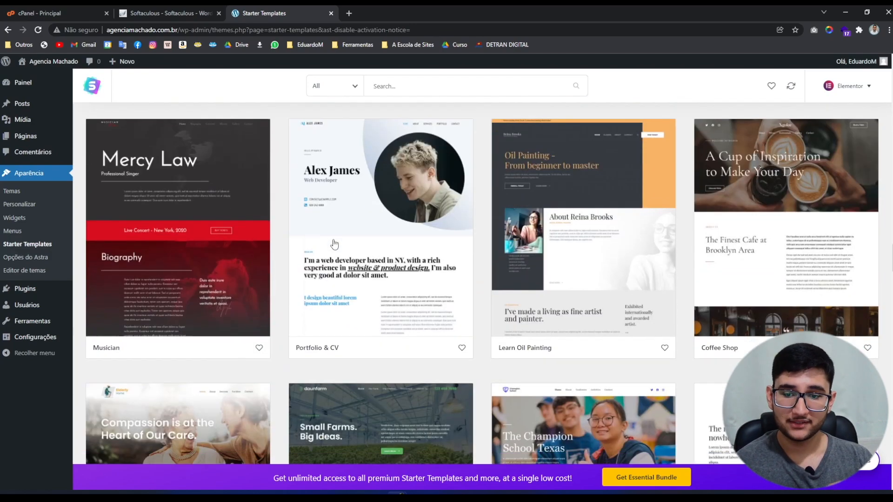
scroll(334, 244, down, 10)
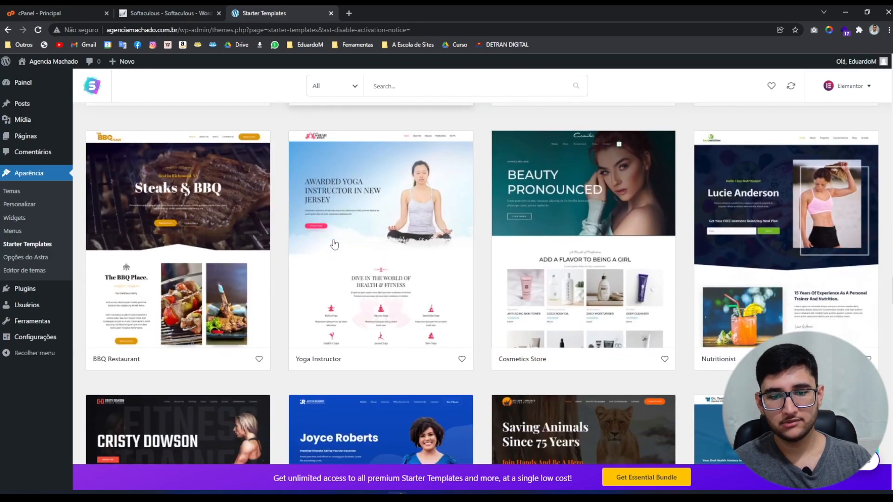
scroll(334, 244, down, 10)
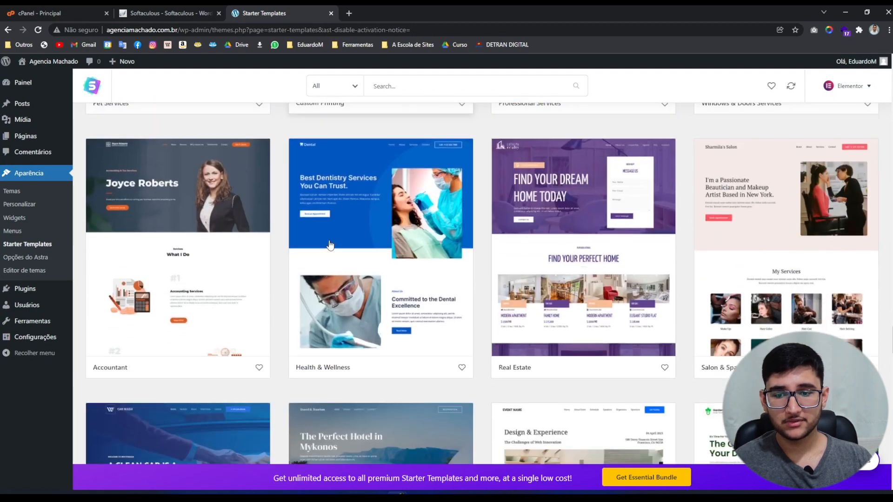
scroll(329, 245, down, 8)
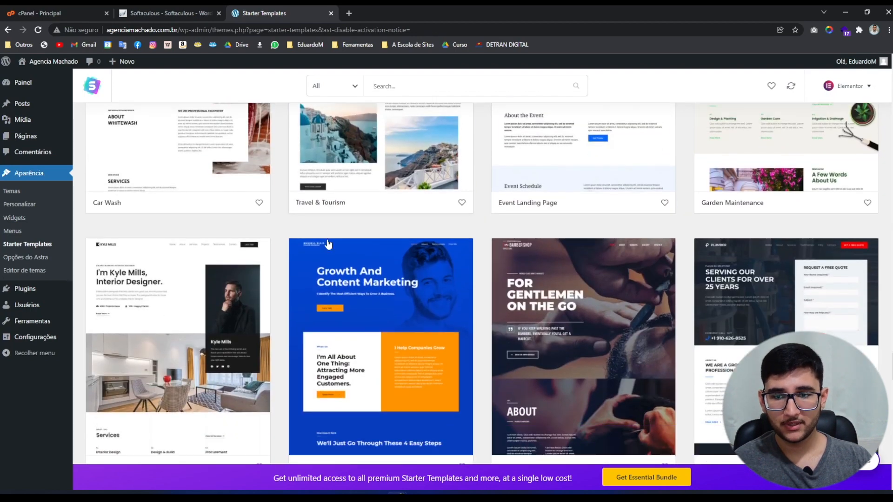
scroll(328, 244, down, 2)
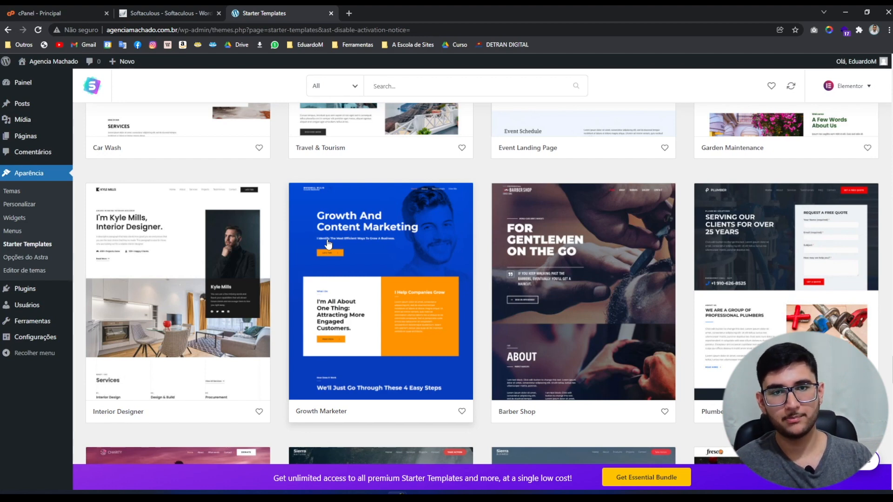
scroll(329, 392, up, 5)
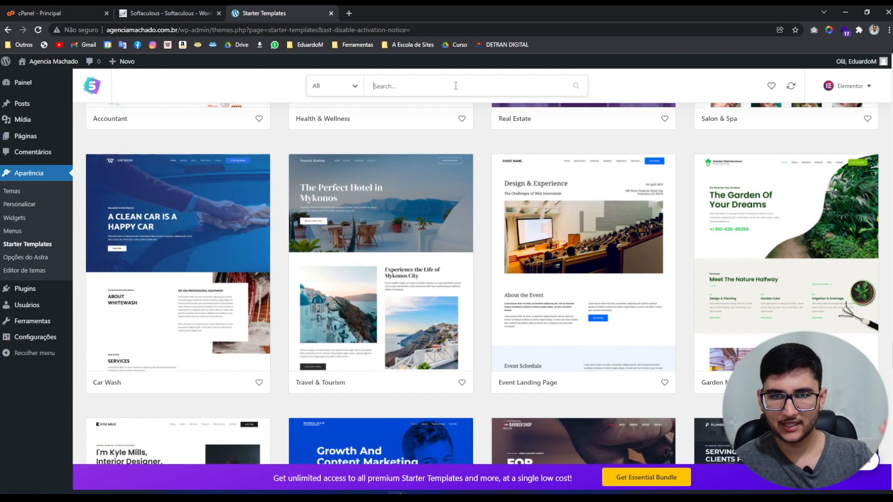
text(travel)
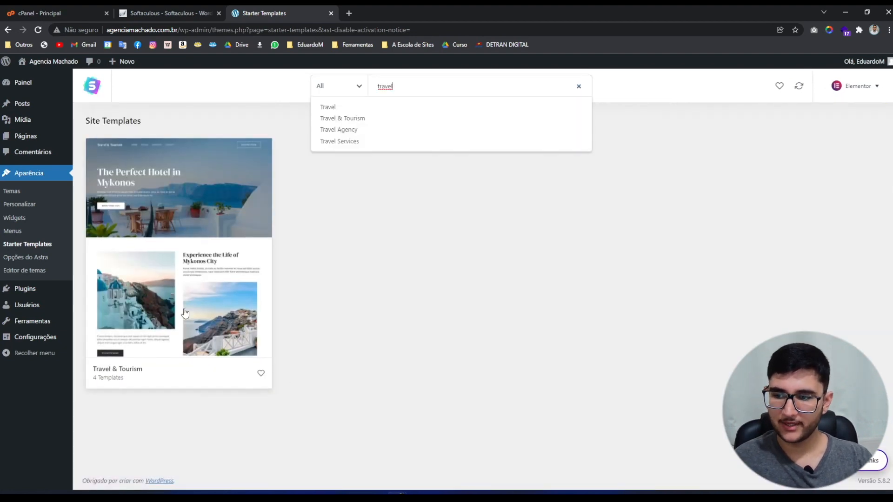
click(135, 246)
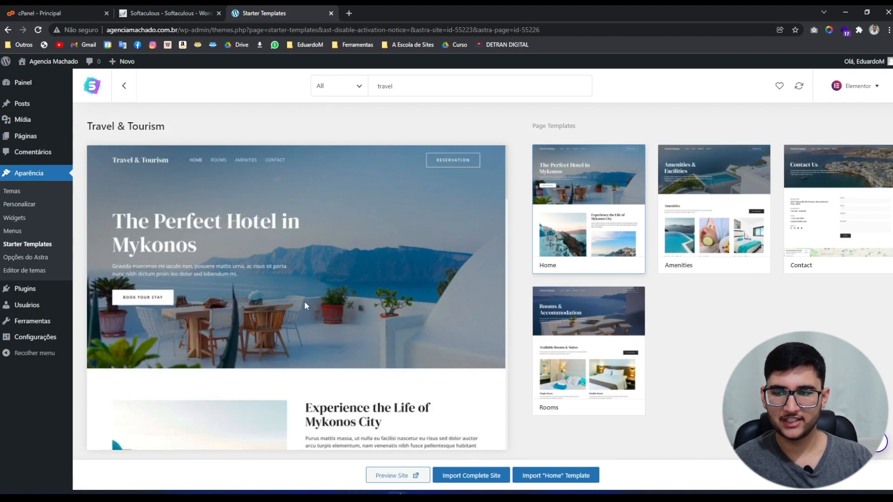
scroll(304, 304, down, 2)
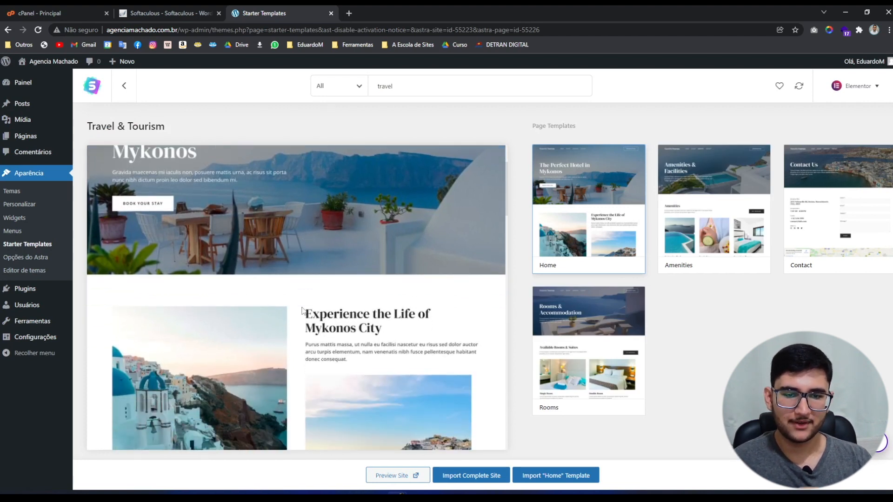
scroll(301, 326, up, 2)
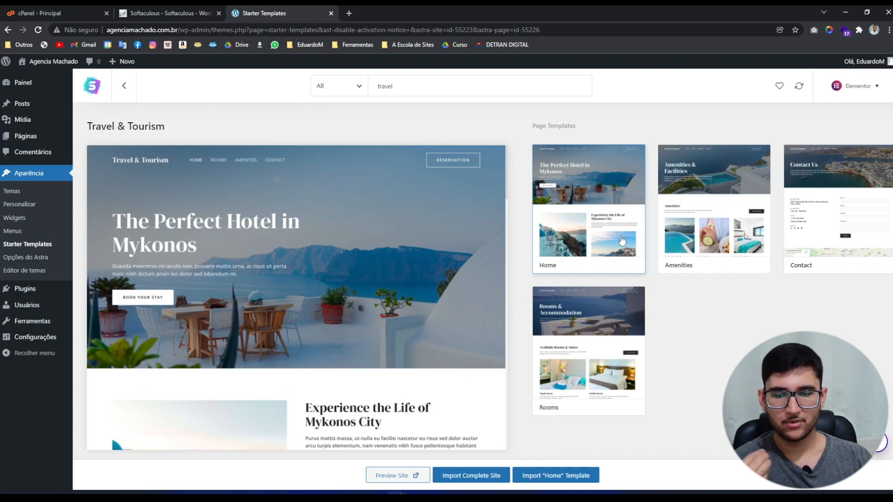
click(863, 232)
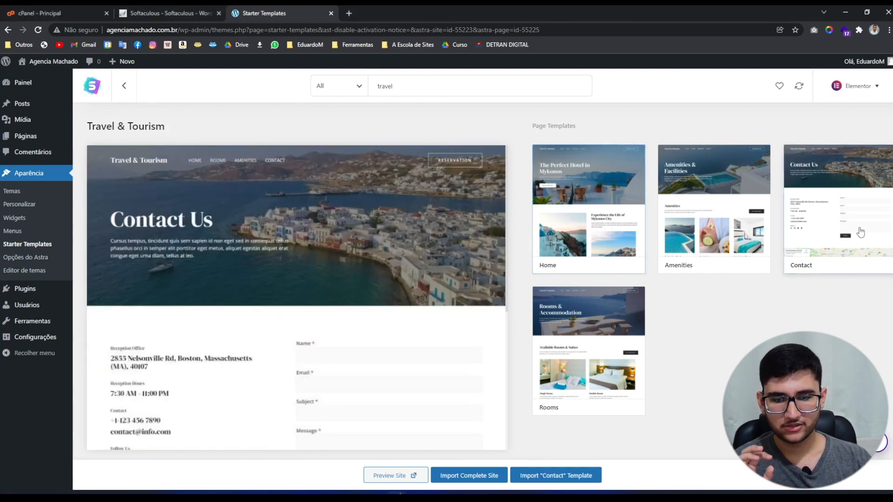
click(572, 322)
click(572, 237)
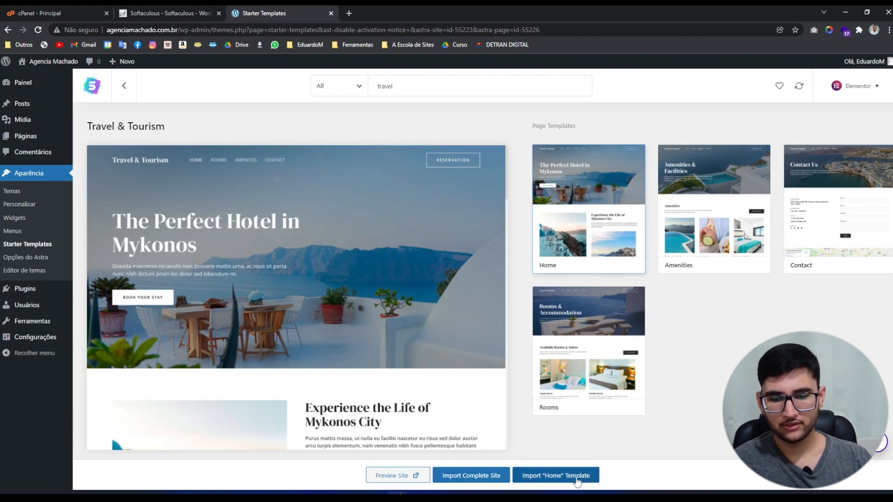
Import the complete site as a Beginner building for Myself/My company.
click(482, 476)
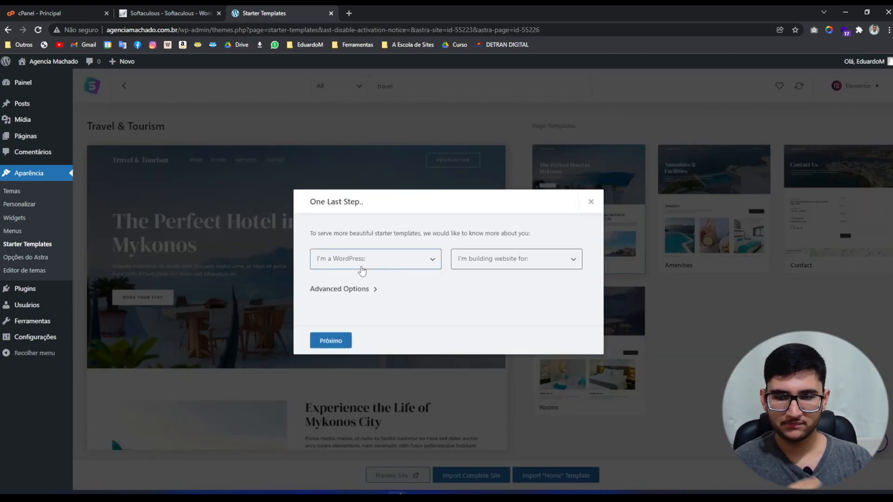
click(363, 271)
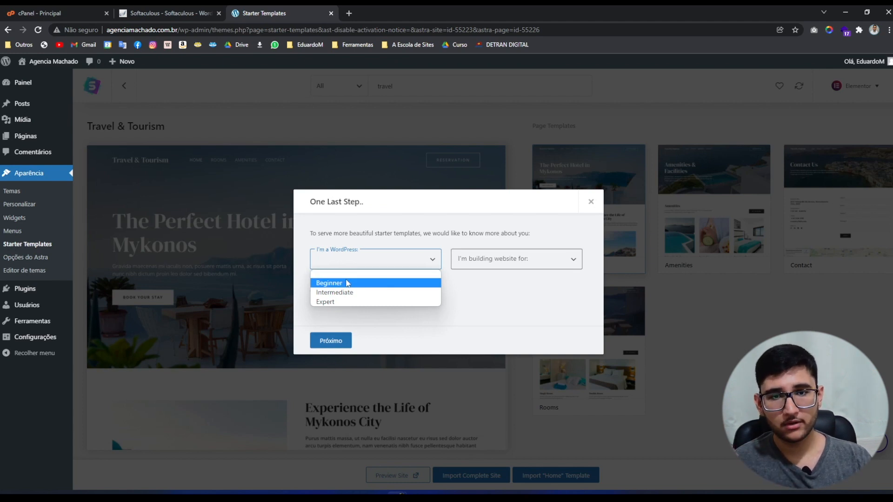
click(343, 283)
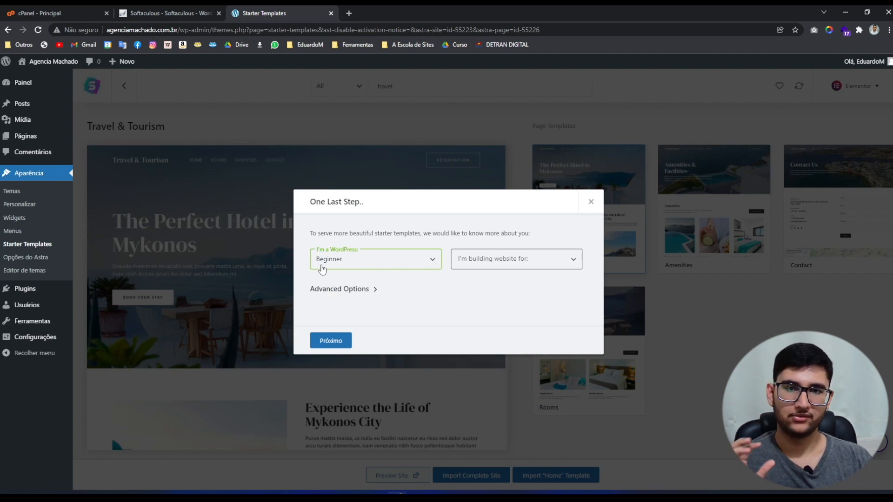
click(478, 259)
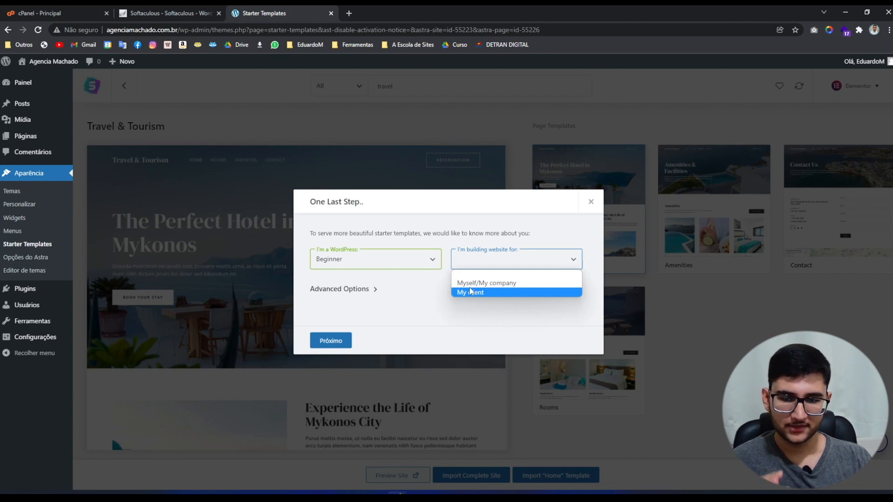
click(464, 284)
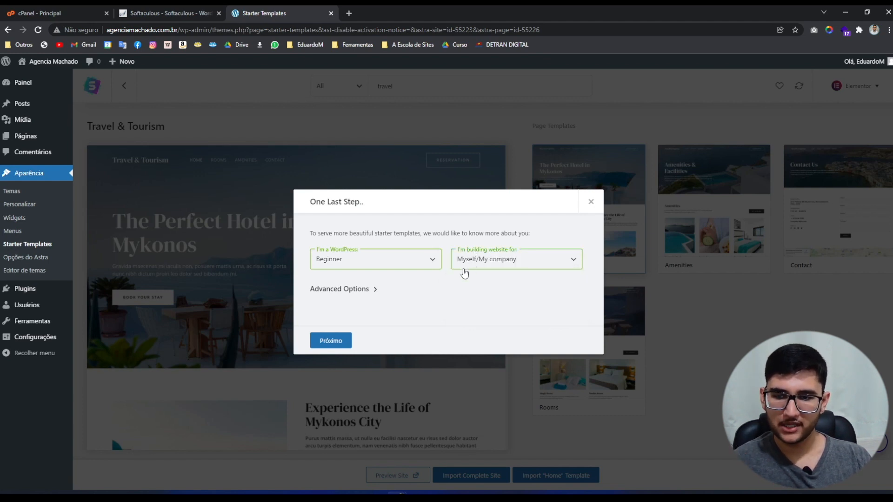
click(335, 343)
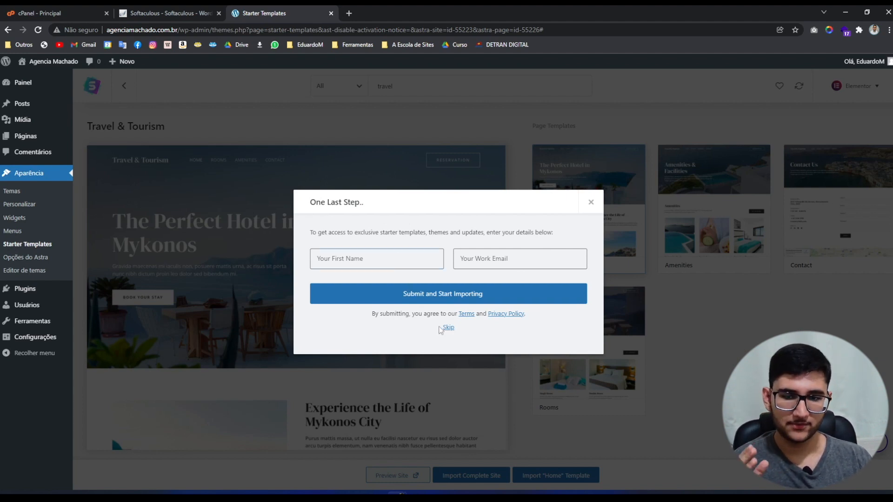
Skip the name and e-mail form, then view the imported site.
click(449, 330)
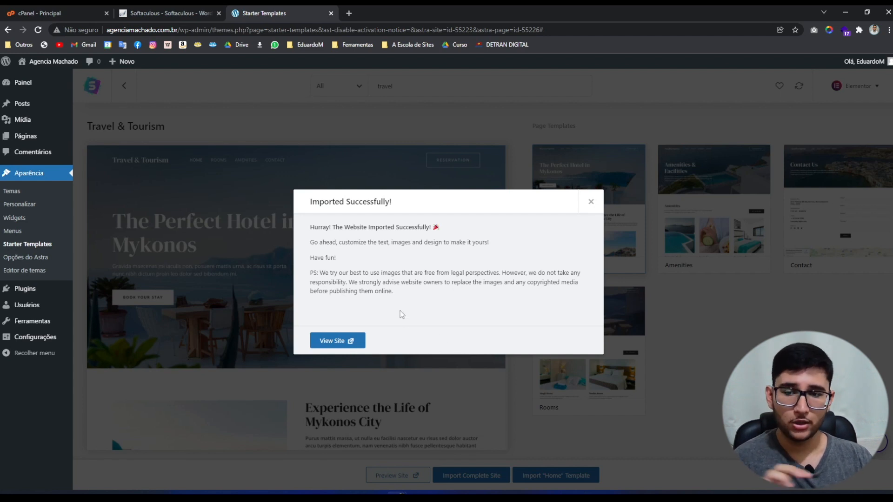
drag(308, 201, 401, 211)
click(397, 273)
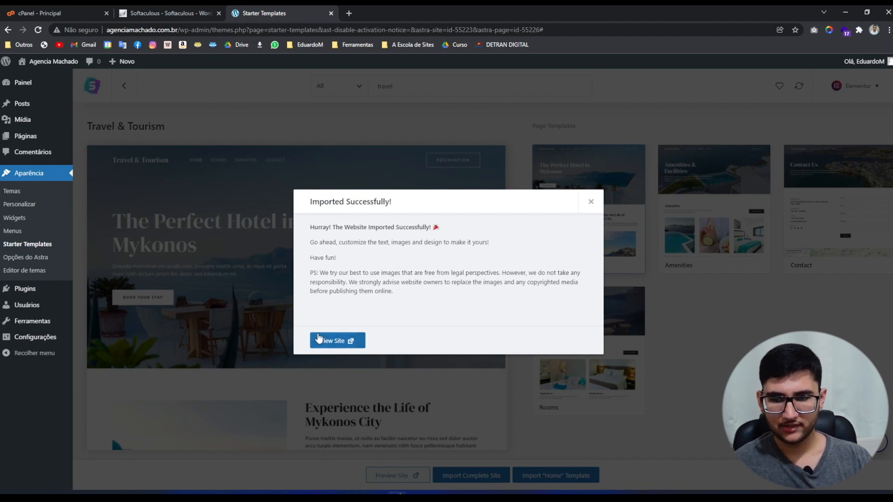
click(332, 341)
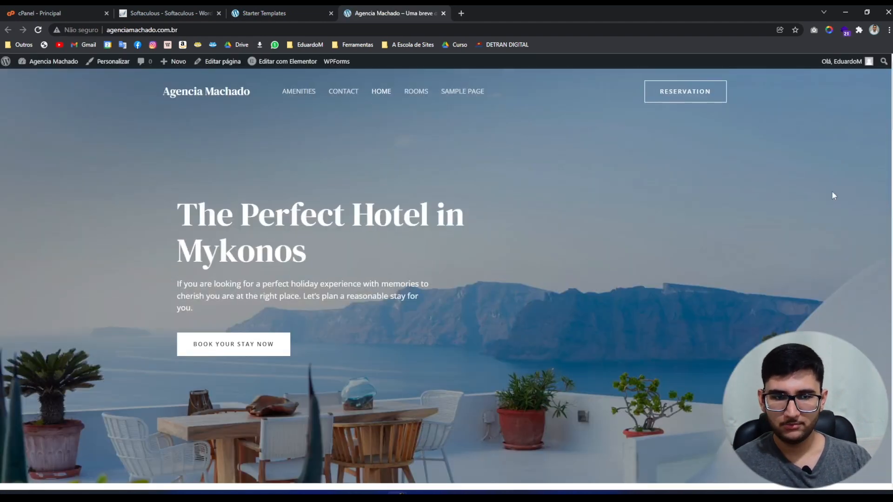
Scroll through the imported hotel homepage and return to the top.
scroll(888, 164, down, 9)
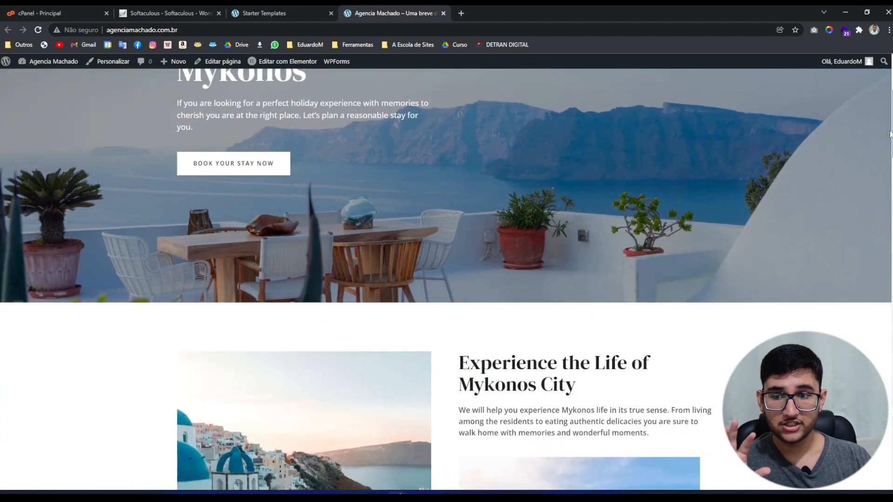
scroll(871, 197, down, 20)
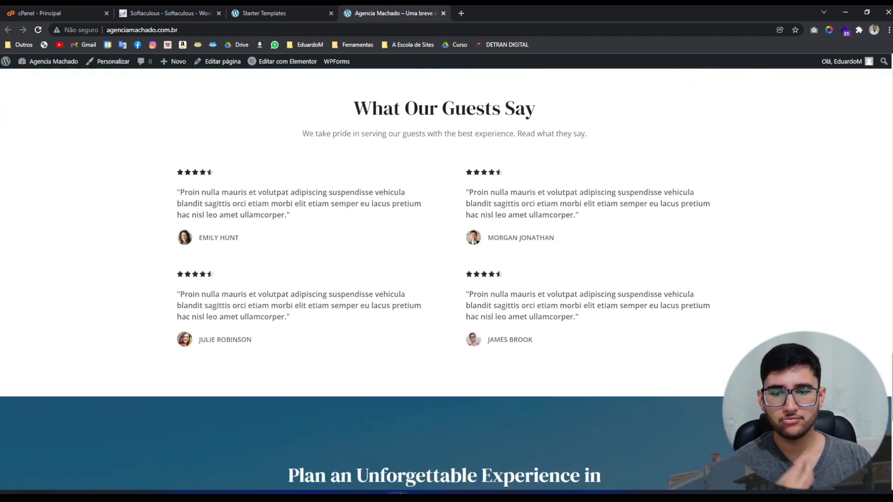
drag(889, 393, 889, 93)
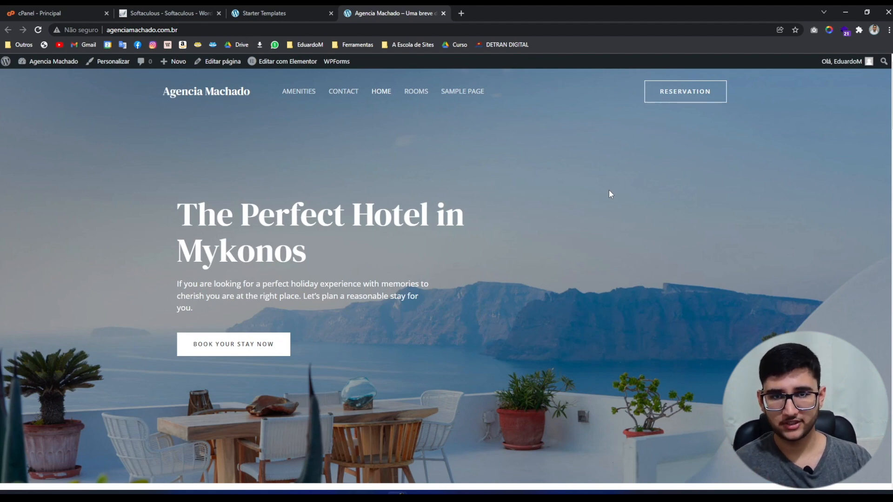
Back in Starter Templates, dismiss the import success message and open Plugins instalados.
click(307, 7)
click(299, 118)
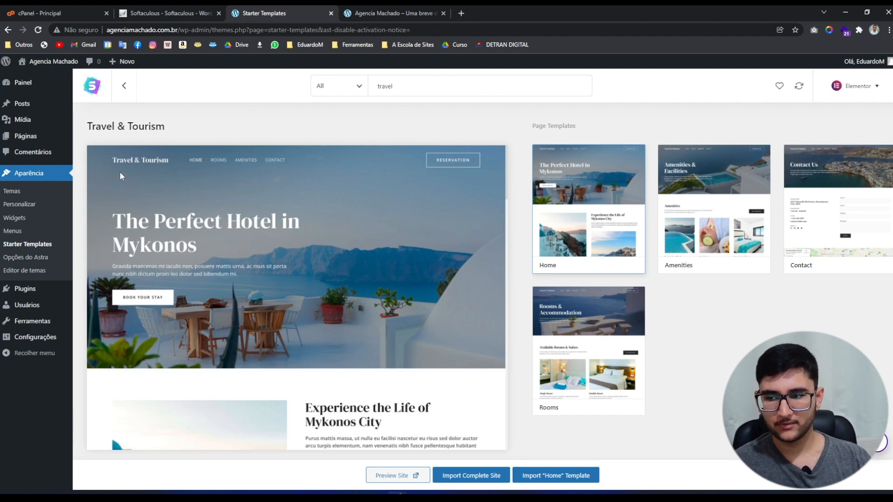
click(45, 298)
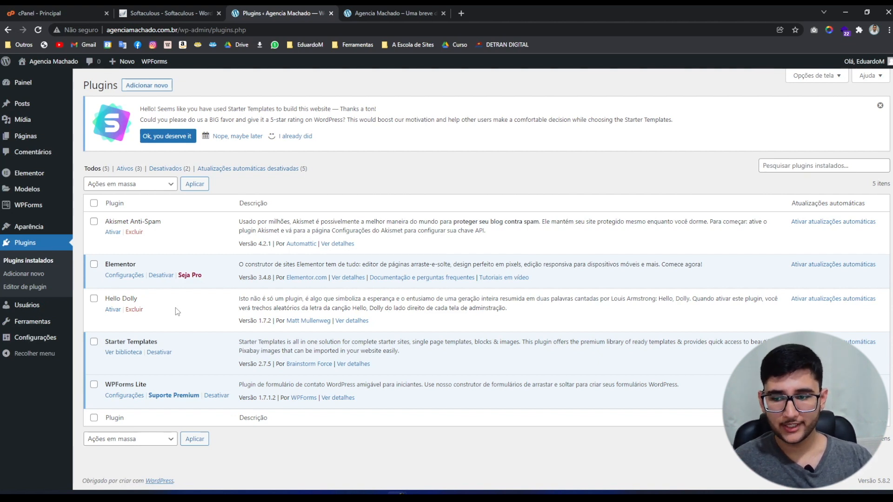
Deactivate WPForms Lite, then delete WPForms Lite, Hello Dolly and Akismet Anti-Spam.
click(217, 395)
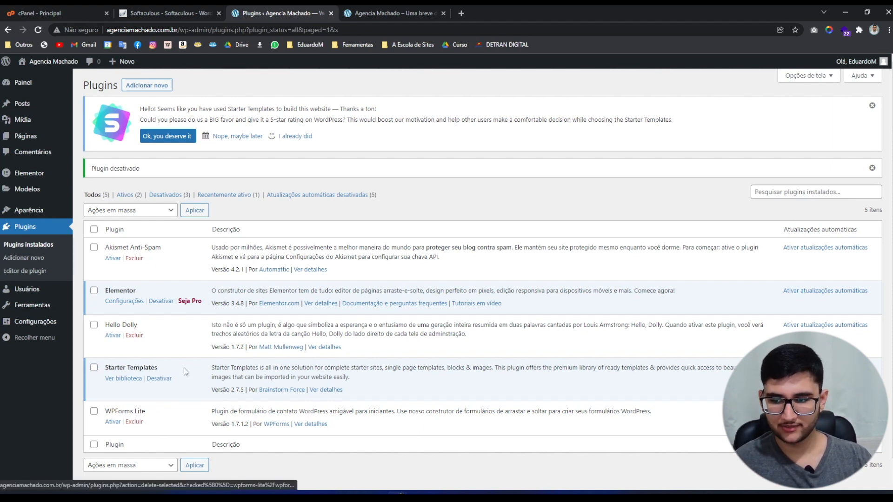
click(133, 422)
key(Return)
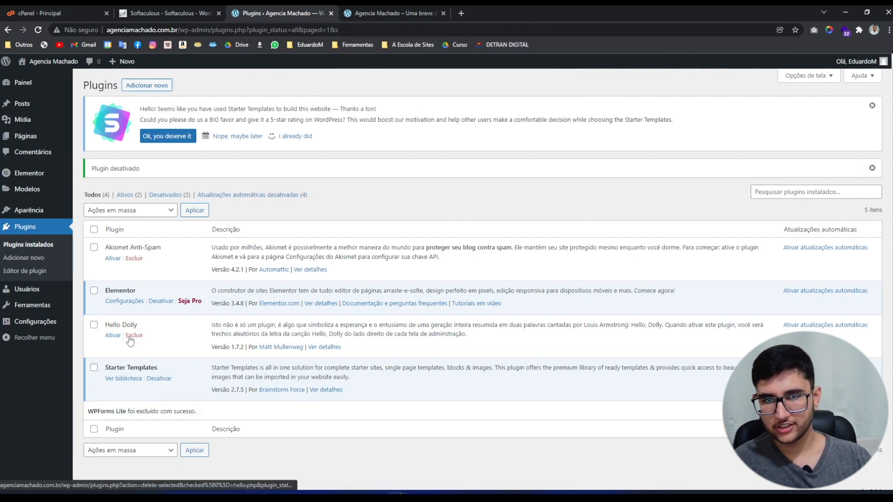
click(130, 336)
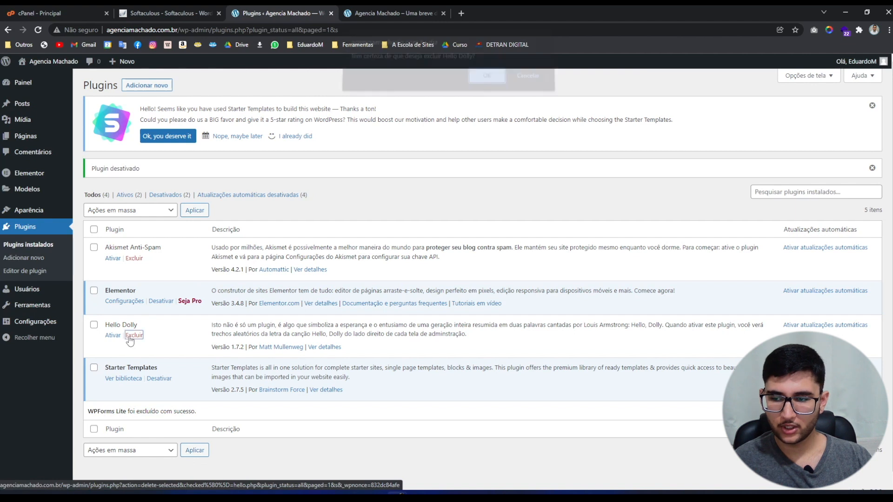
key(Return)
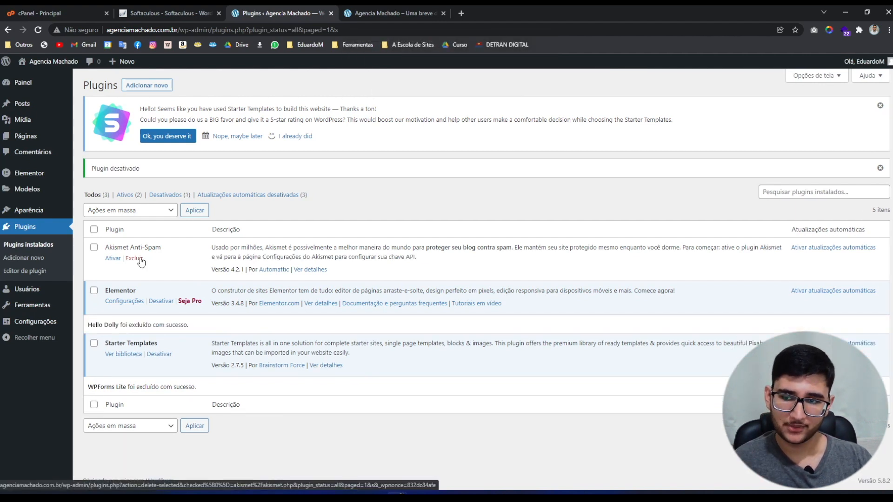
click(139, 261)
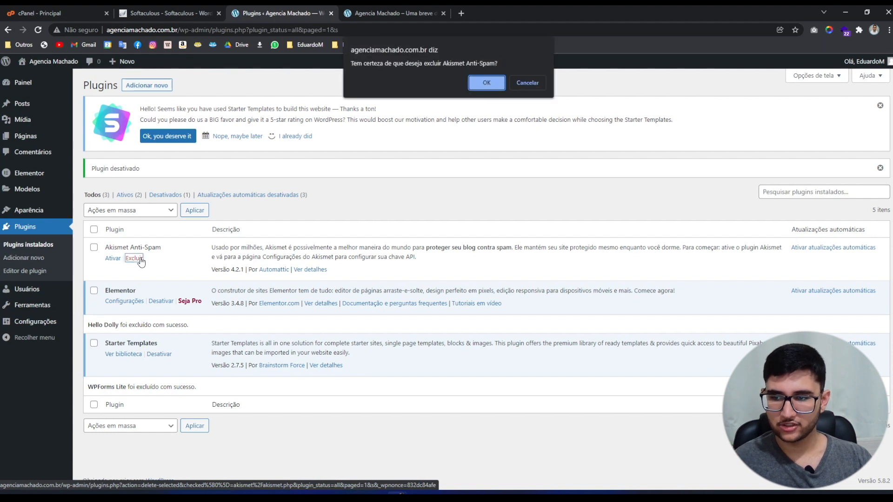
key(Return)
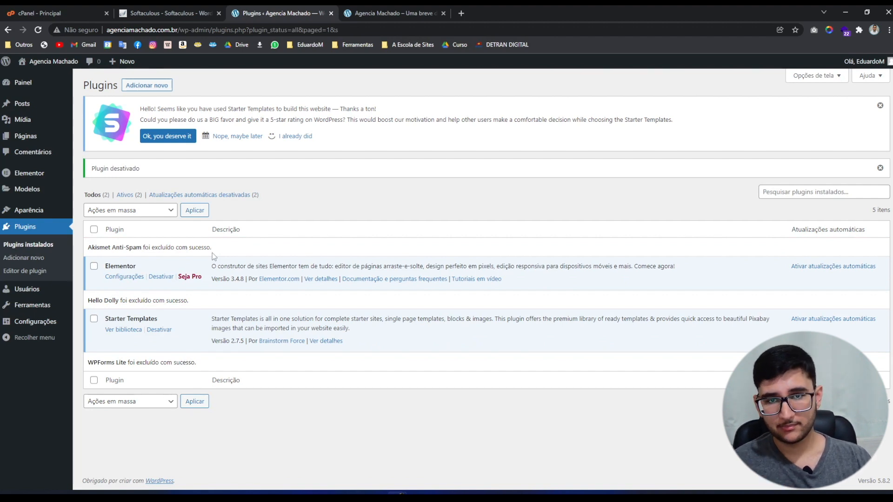
mouse_move(16, 213)
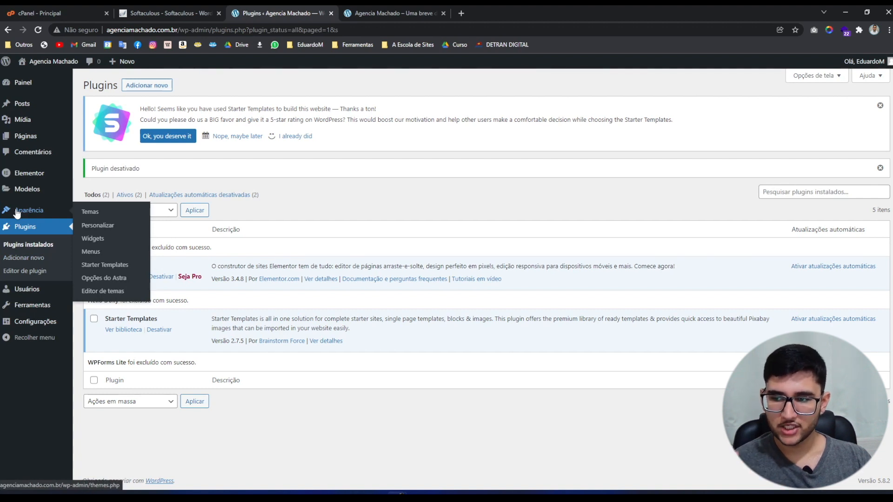
Delete the unused Twenty Nineteen, Twenty Twenty and Twenty Twenty-One themes.
click(89, 215)
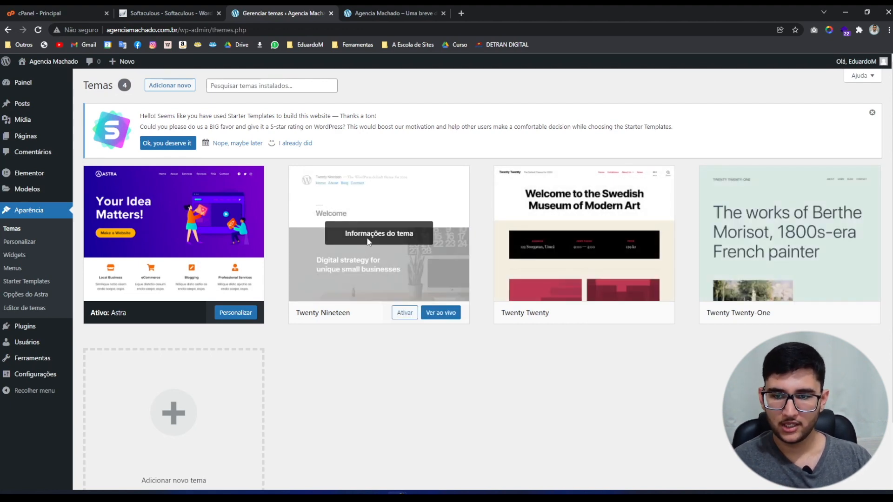
click(368, 240)
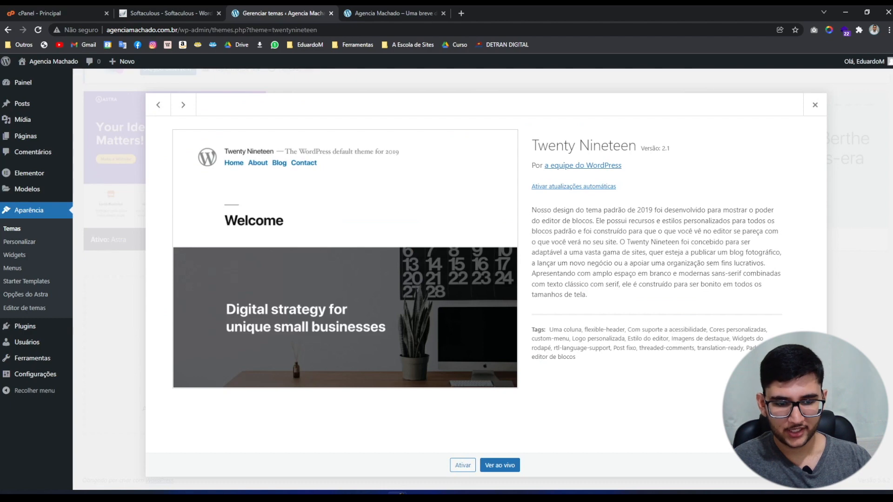
click(811, 465)
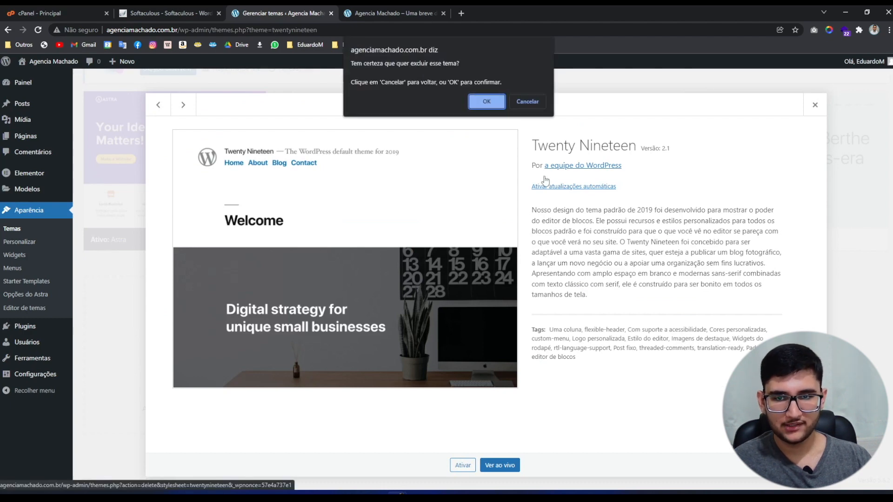
click(484, 100)
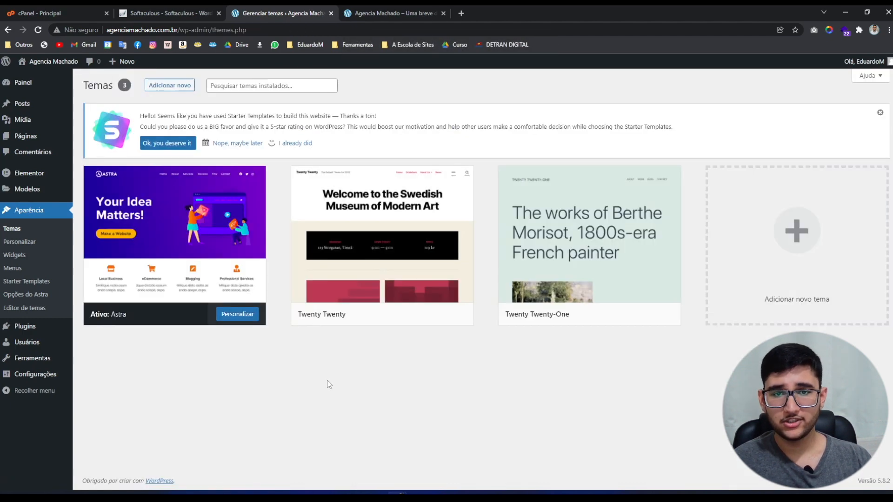
click(369, 233)
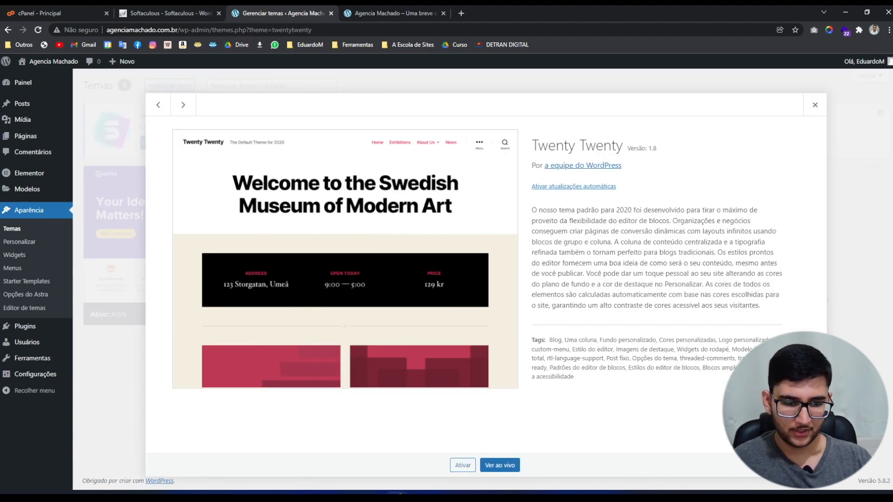
click(810, 465)
click(487, 102)
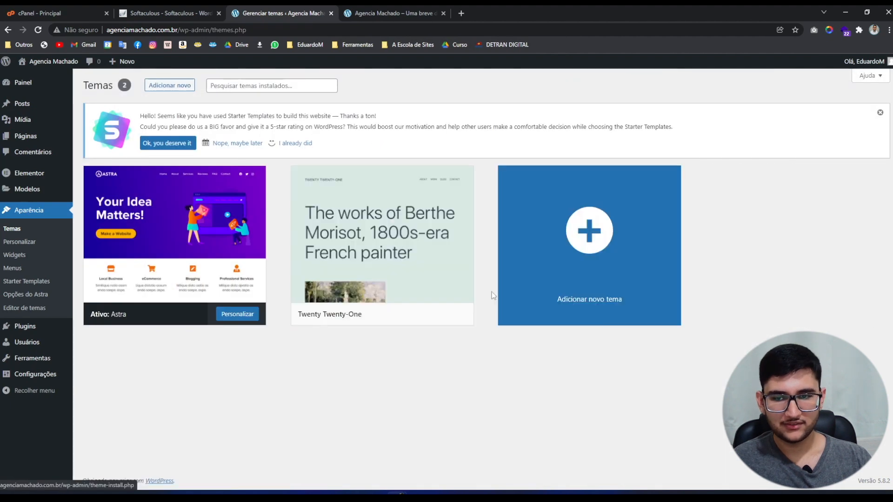
click(399, 228)
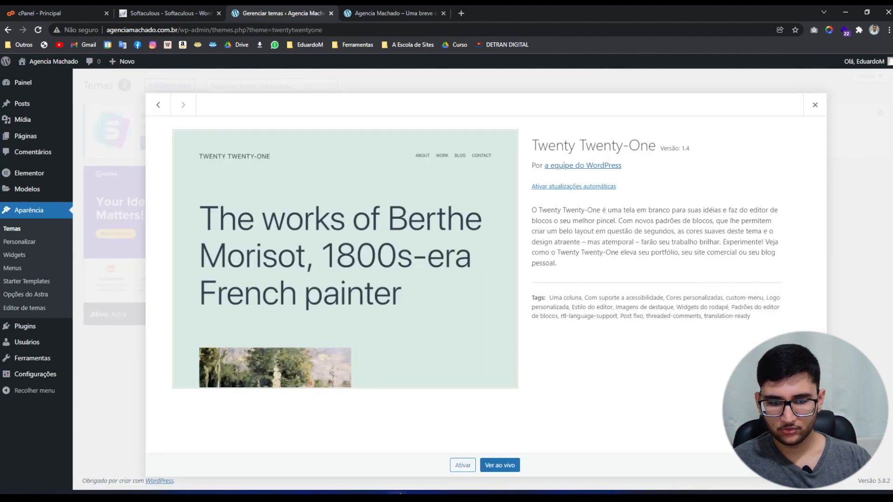
click(810, 465)
click(486, 102)
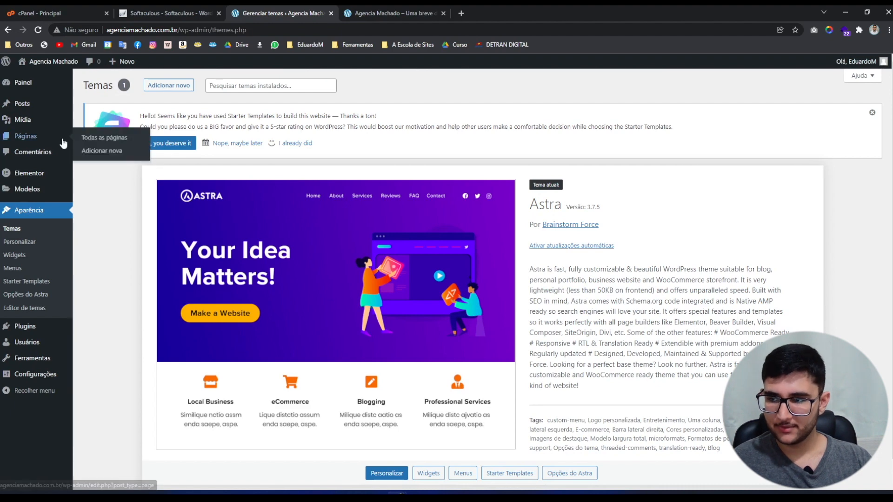
click(42, 138)
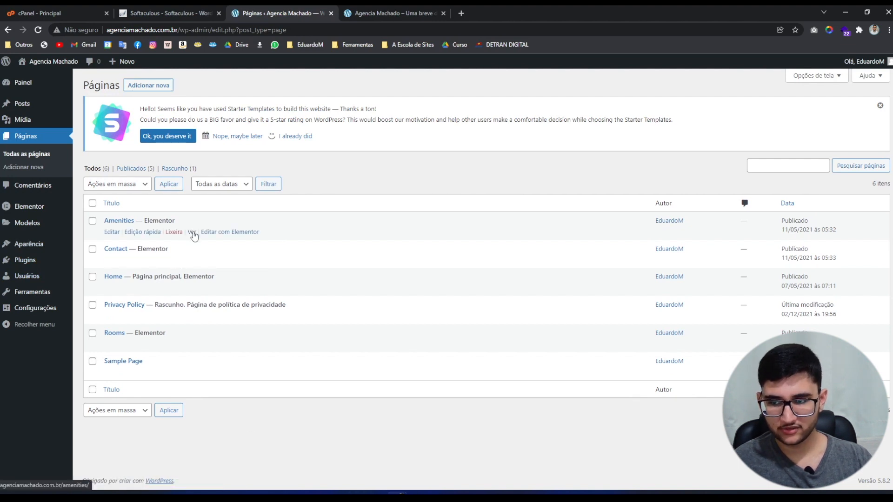
middle_click(192, 232)
middle_click(192, 260)
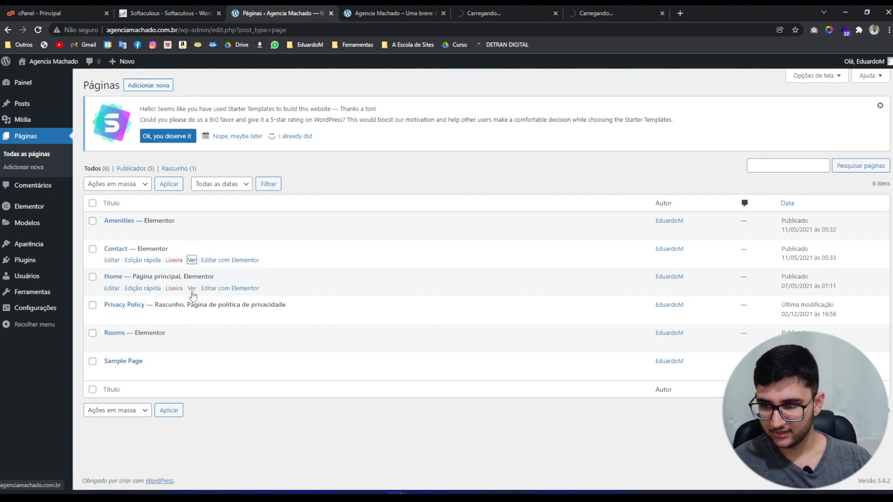
middle_click(192, 288)
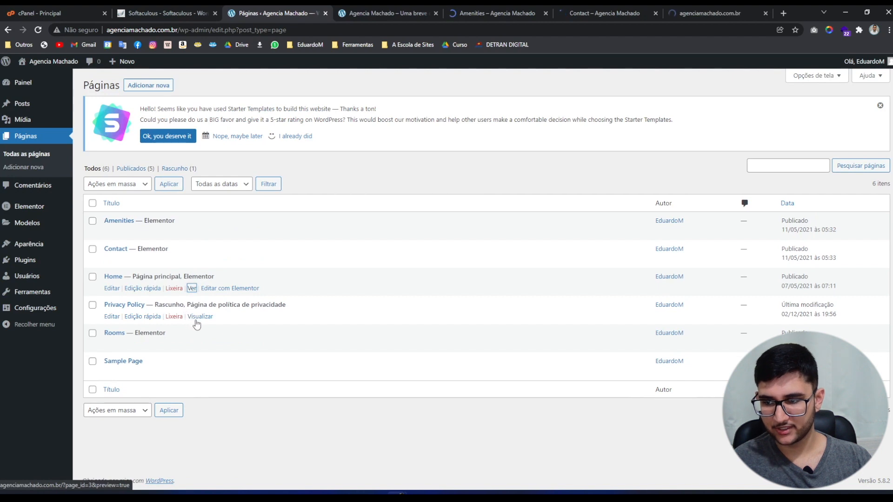
middle_click(192, 344)
key(ctrl+Tab)
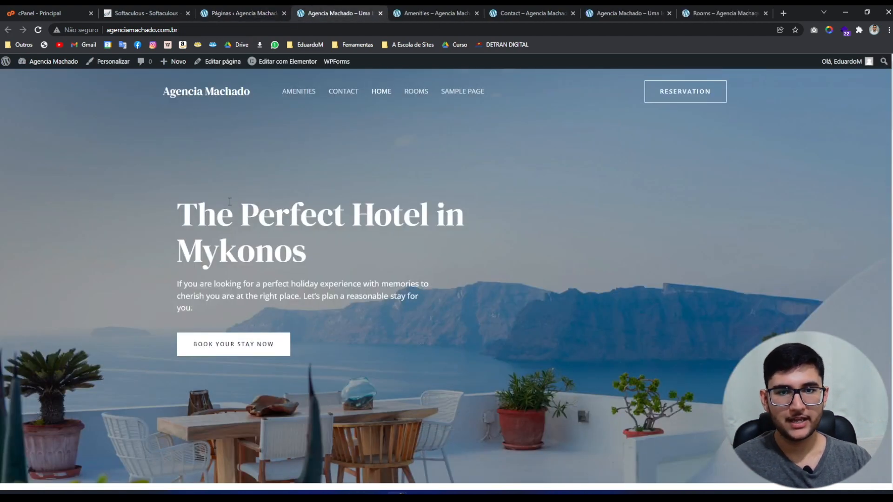
click(458, 10)
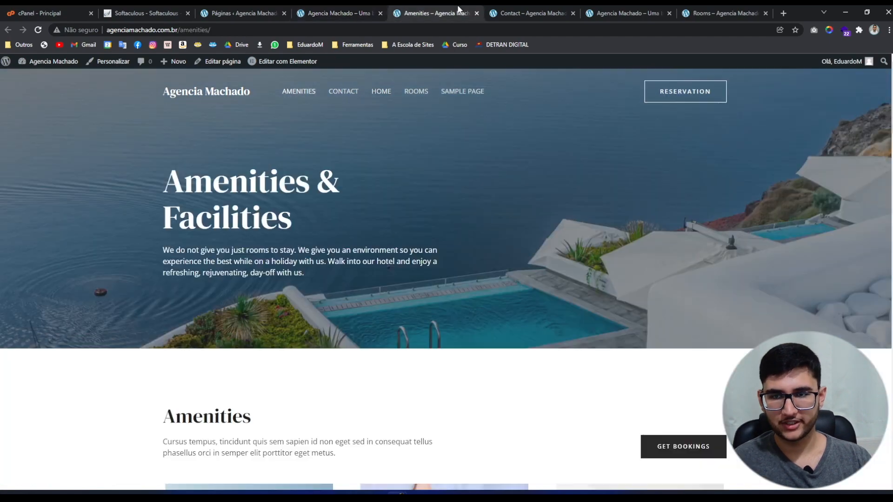
scroll(747, 97, down, 15)
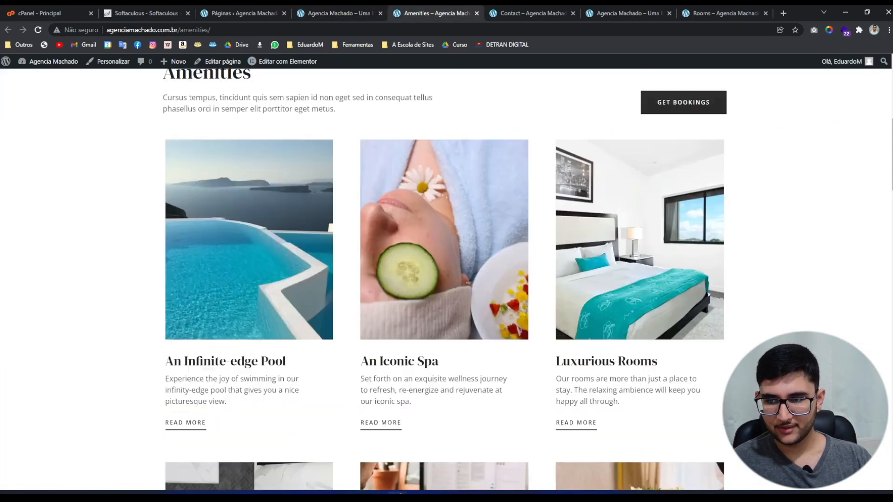
scroll(446, 279, down, 15)
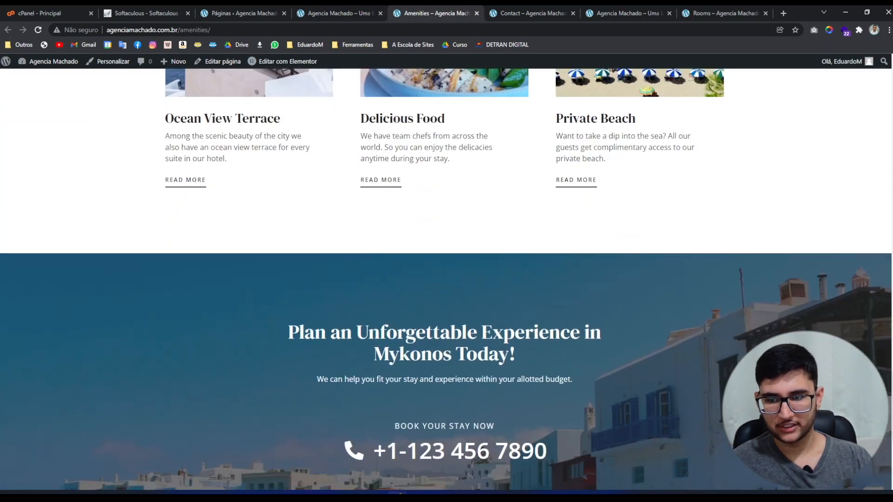
click(498, 10)
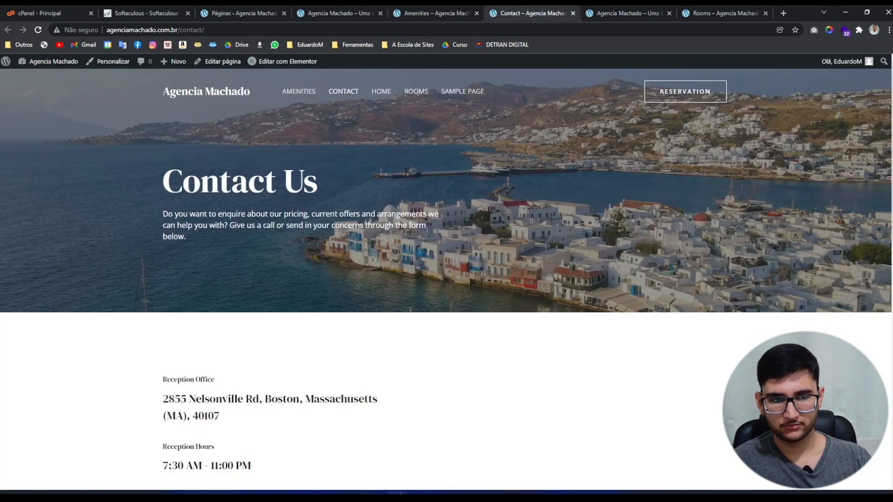
scroll(446, 279, down, 15)
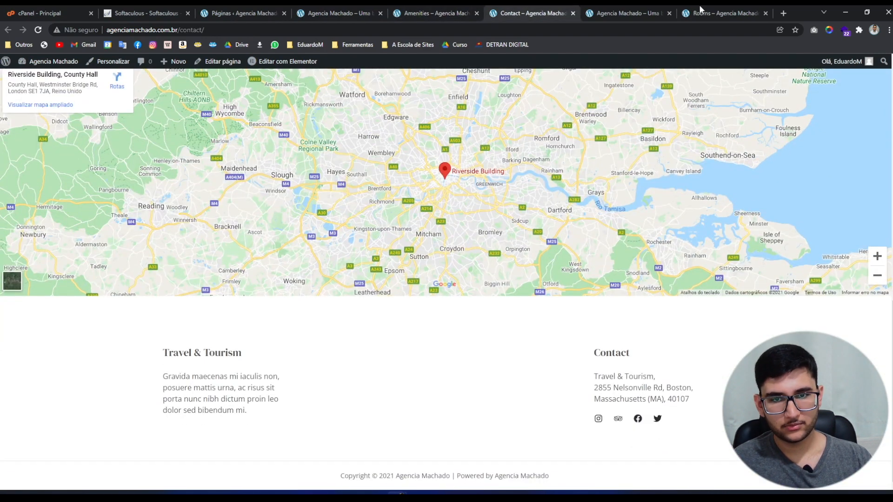
click(623, 13)
scroll(820, 182, down, 20)
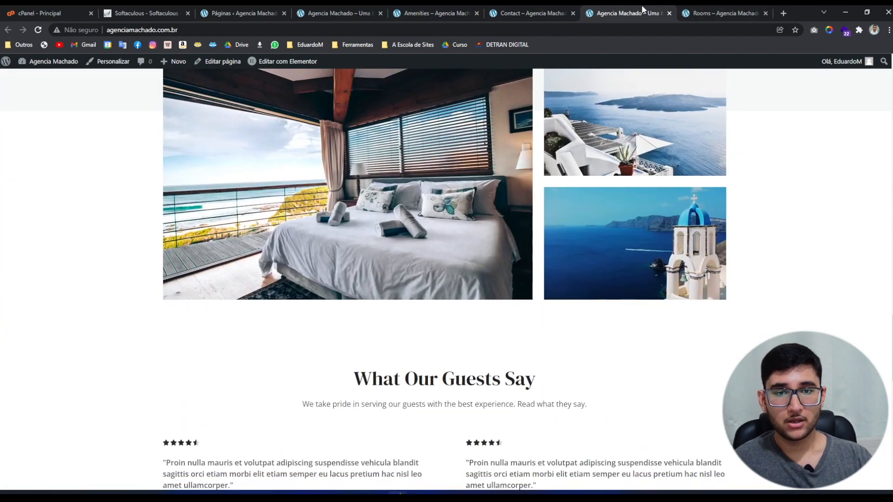
click(670, 13)
scroll(678, 259, down, 12)
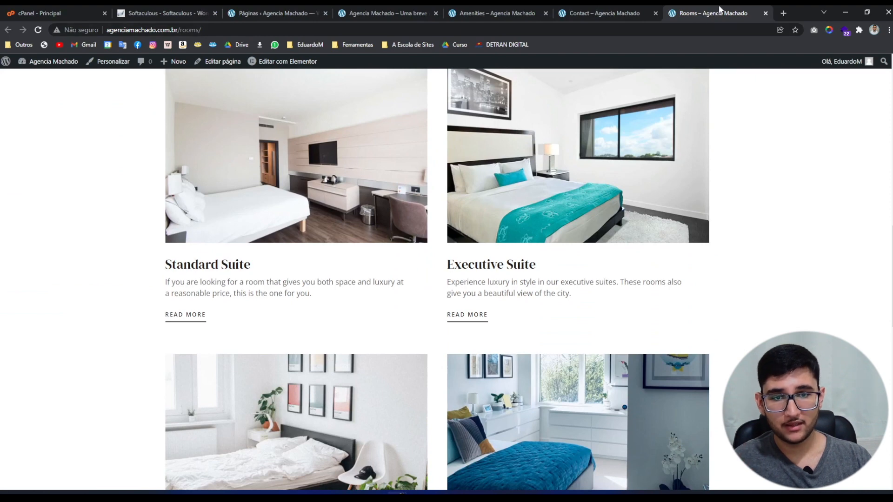
key(ctrl+w)
key(ctrl+w)
key(ctrl+w)
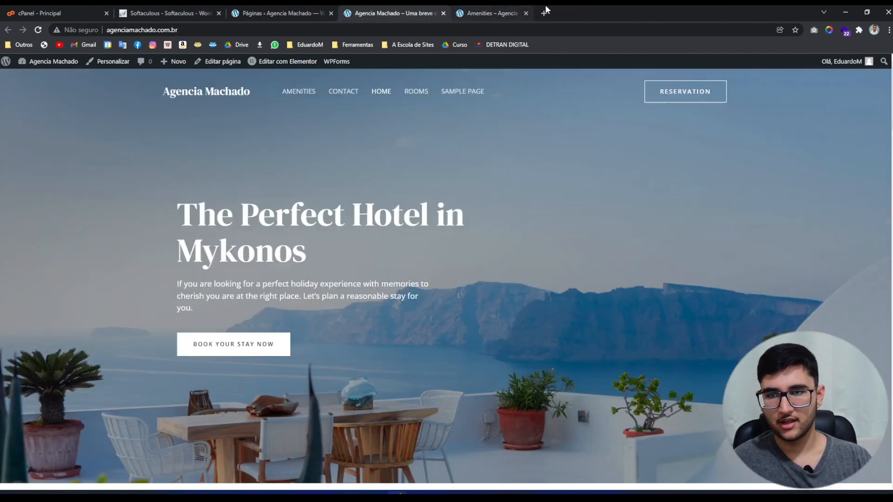
key(ctrl+w)
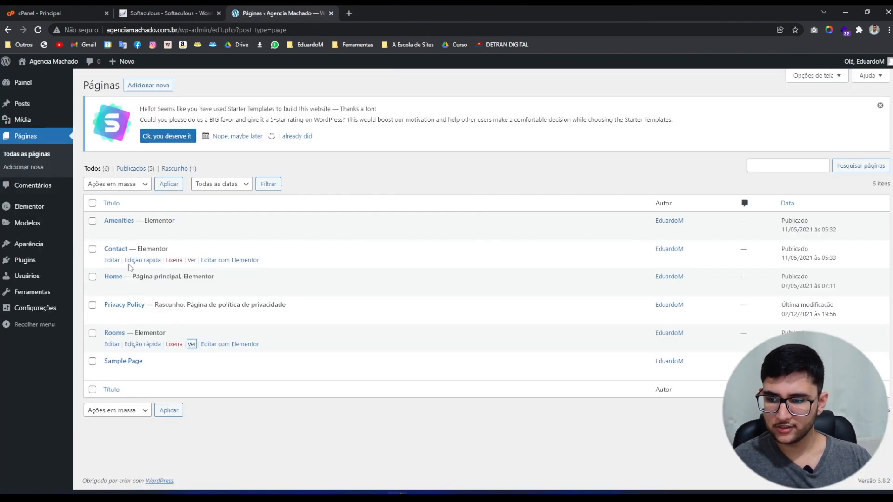
Bulk-move every page except Home to the trash, then go to Posts.
click(92, 204)
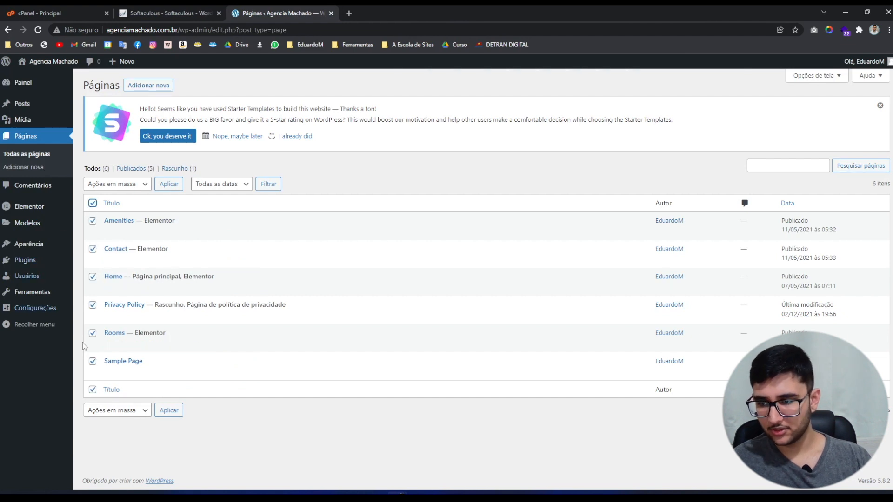
click(92, 278)
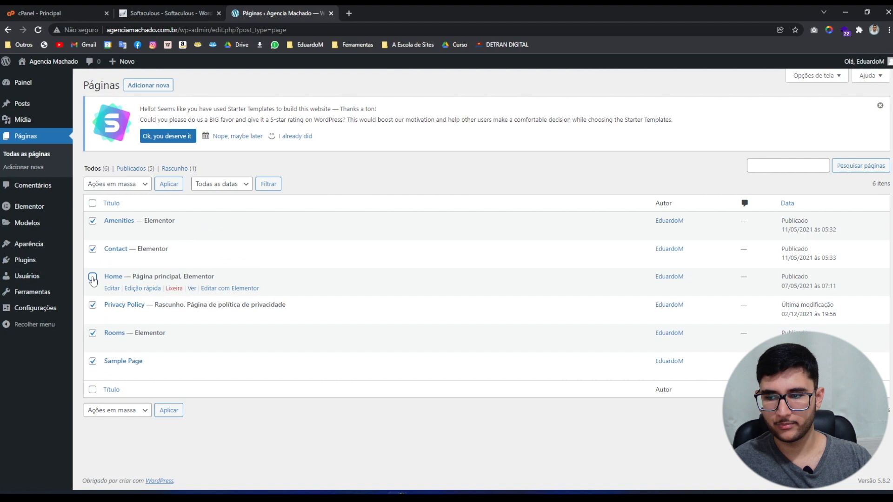
click(116, 186)
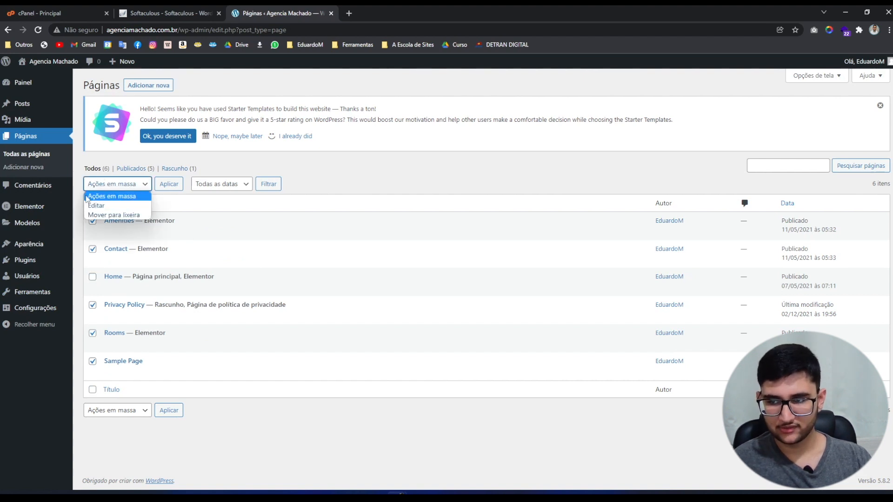
click(114, 215)
click(166, 186)
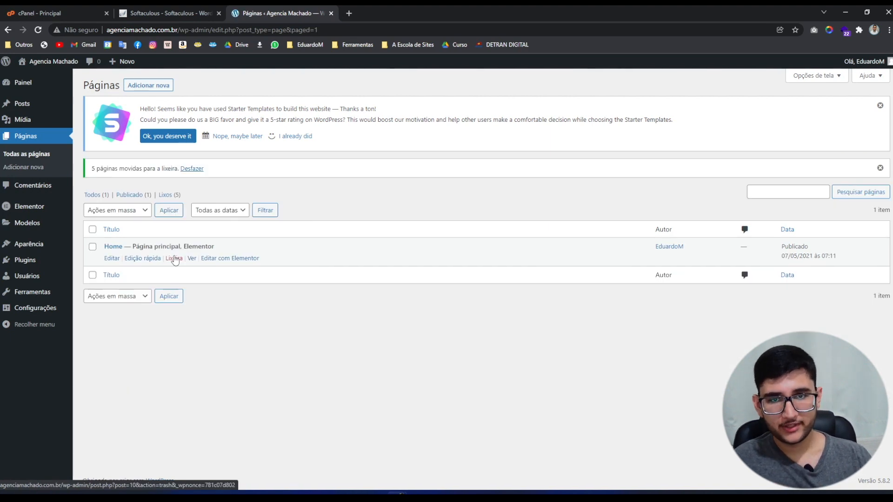
click(21, 105)
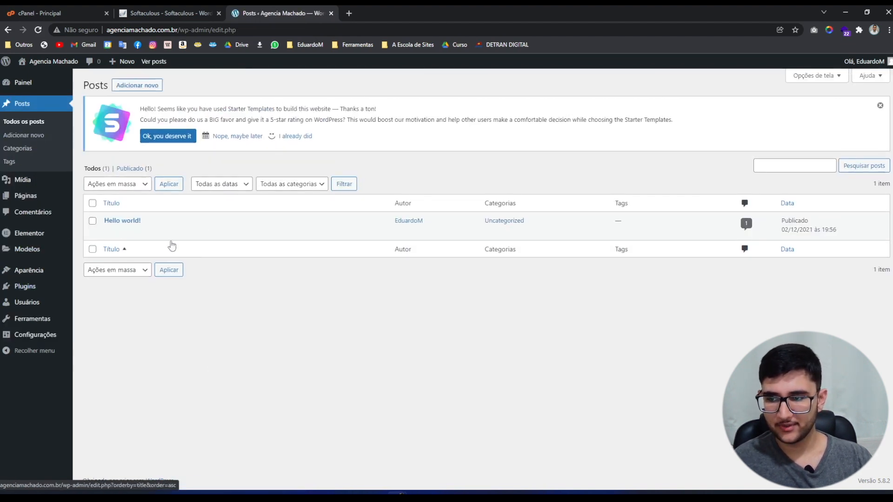
Send the Hello world! post to Lixeira, emptying the Posts list.
click(172, 234)
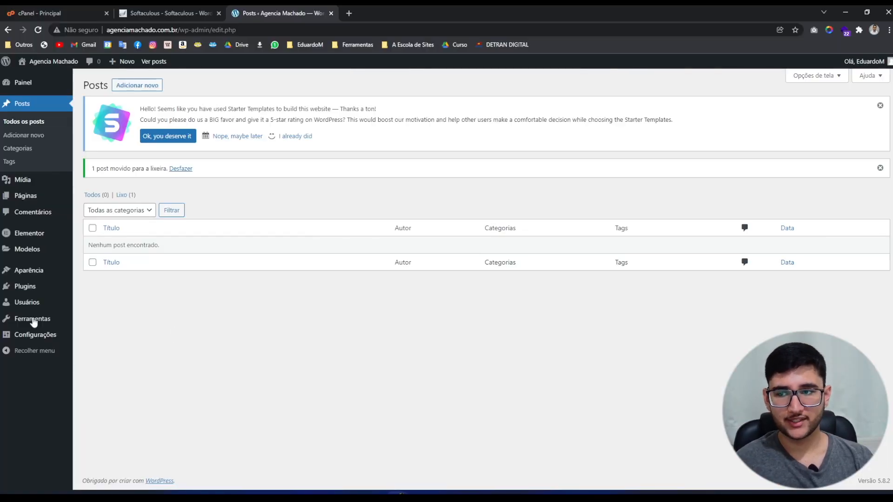
View the live Home page from Páginas in a new tab, check its HOME-only menu, then return.
click(26, 199)
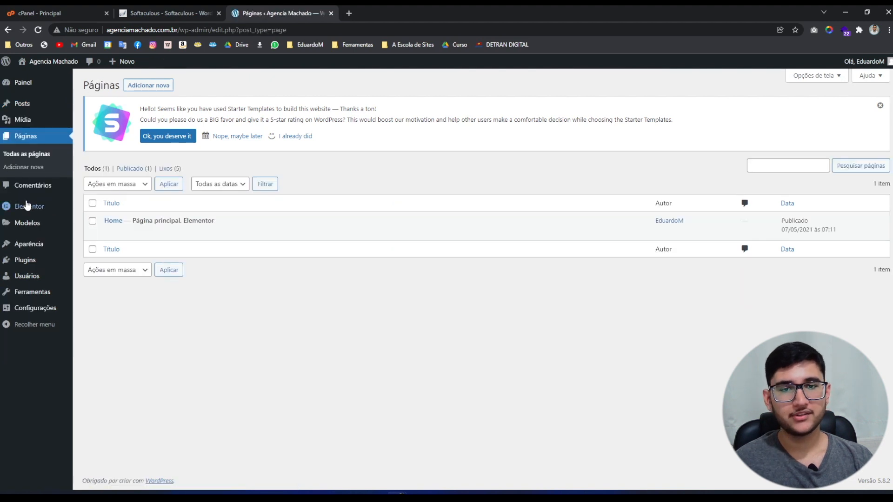
mouse_move(191, 232)
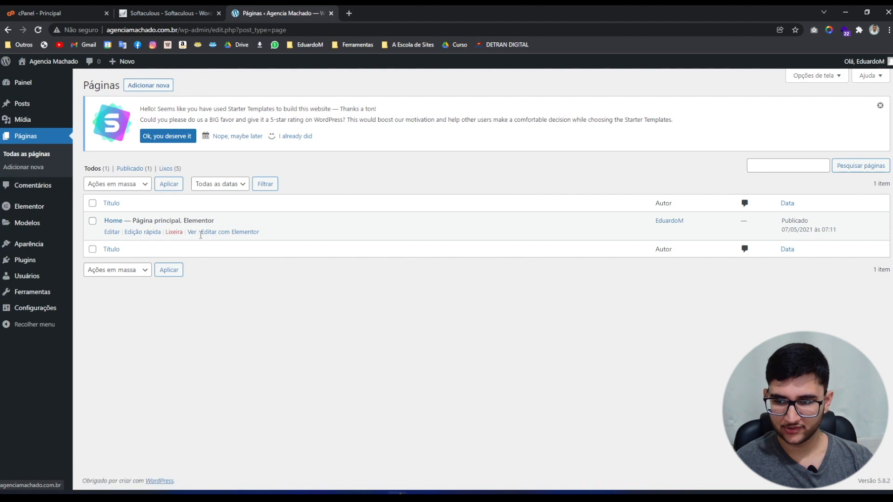
click(192, 232)
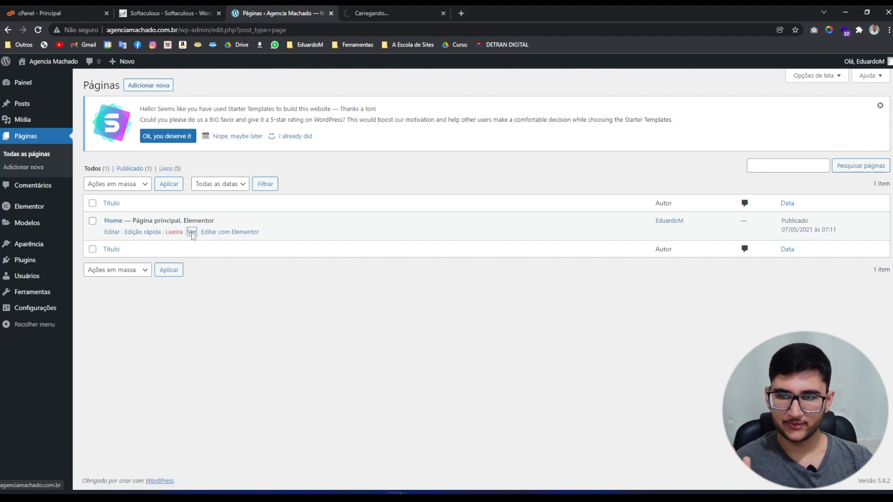
click(387, 6)
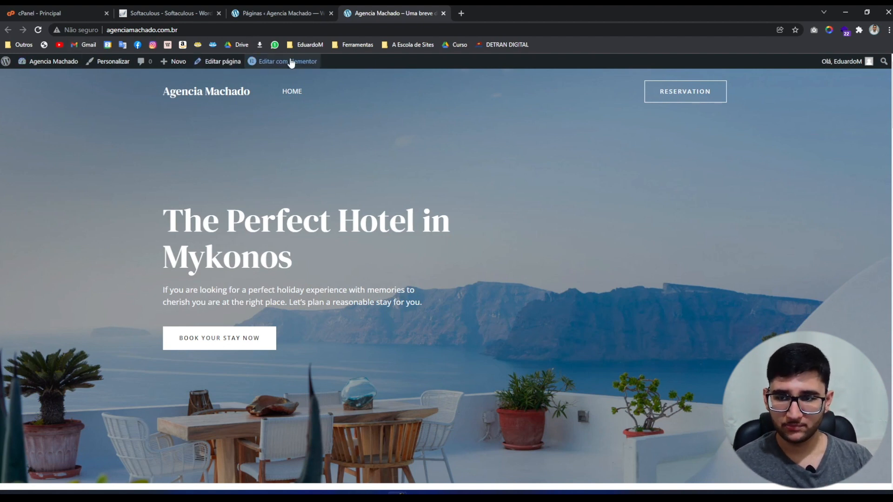
mouse_move(286, 67)
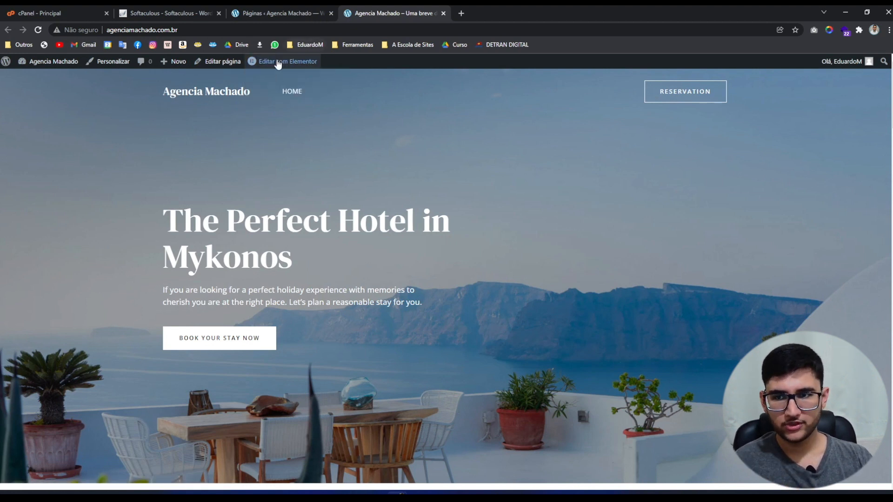
mouse_move(316, 67)
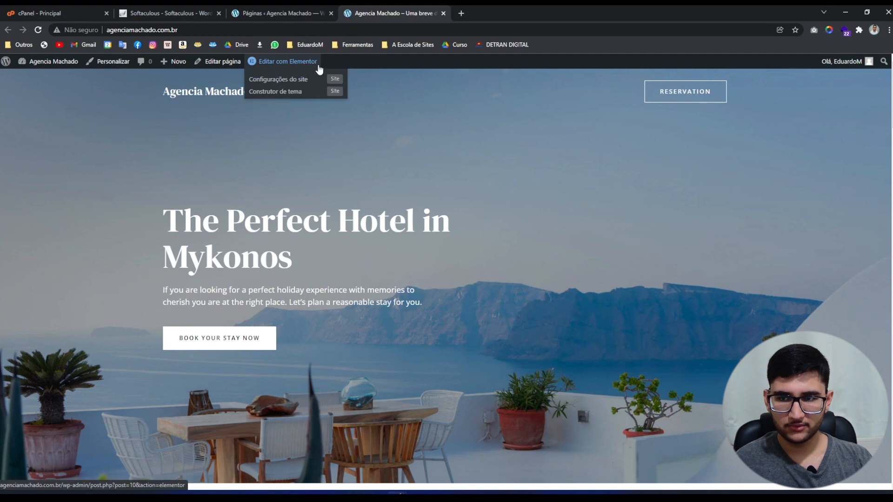
click(290, 12)
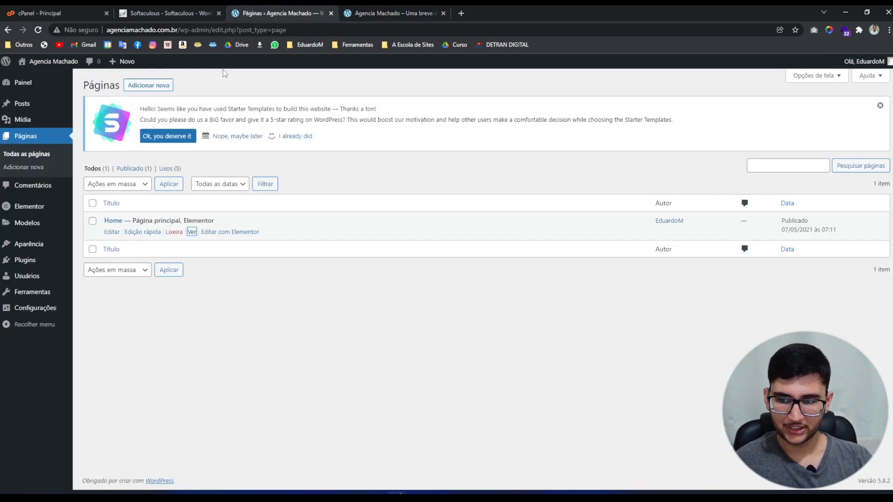
Edit the Home page, dismiss the welcome dialog, expand Modelo and Link permanente, then launch Elementor.
click(111, 232)
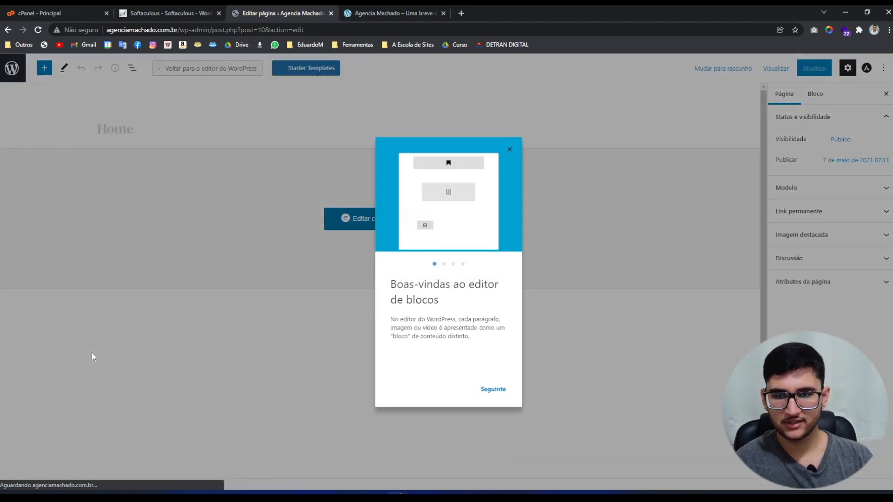
click(109, 351)
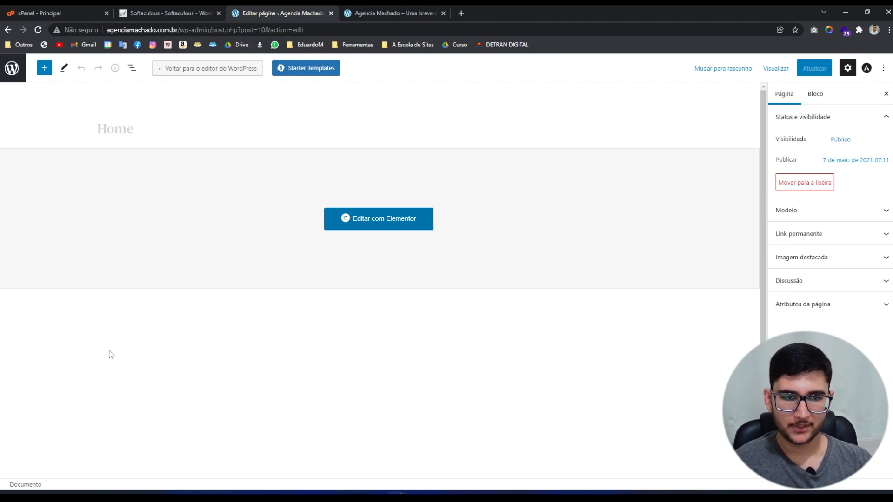
click(781, 213)
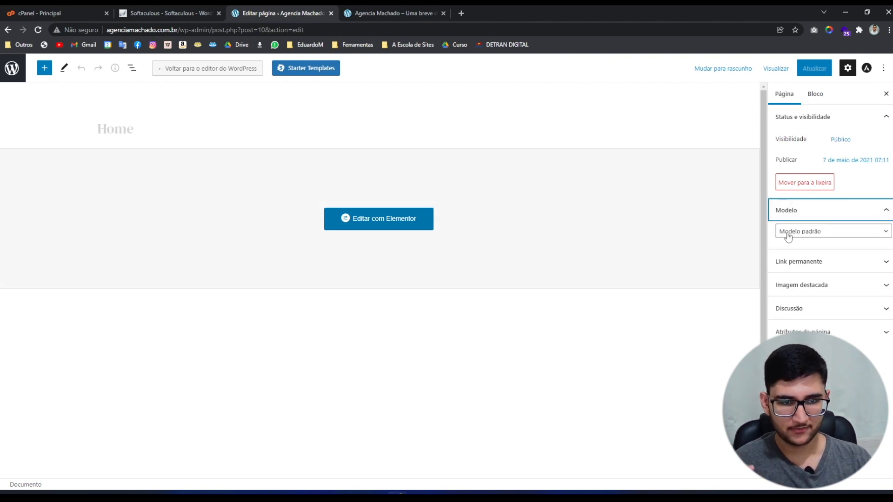
click(788, 260)
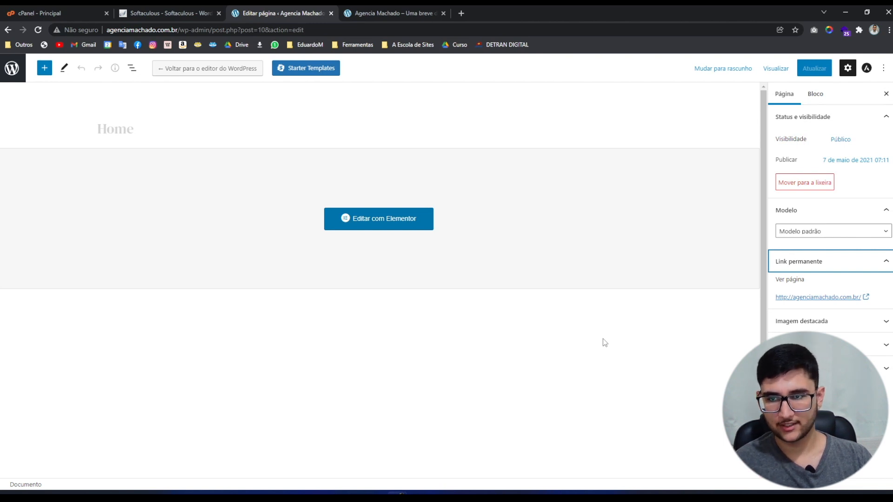
click(348, 225)
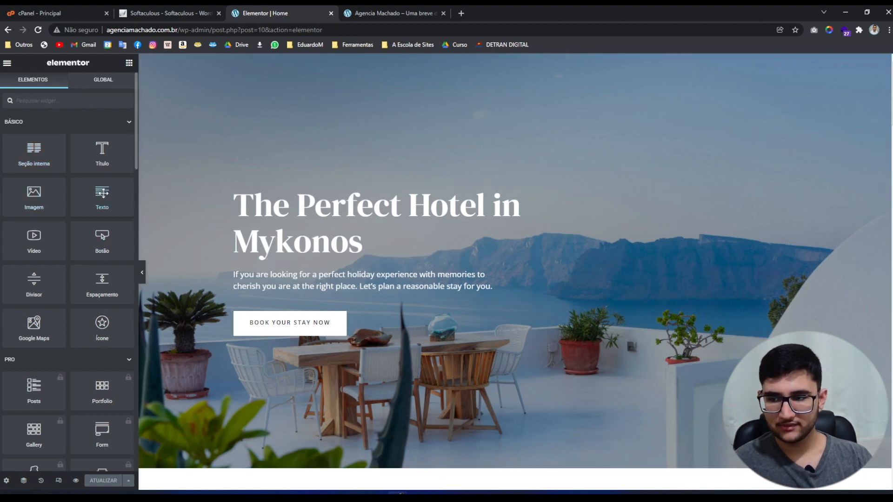
Drop a text block above the hero heading, then delete that Lorem ipsum text widget.
drag(100, 197, 280, 204)
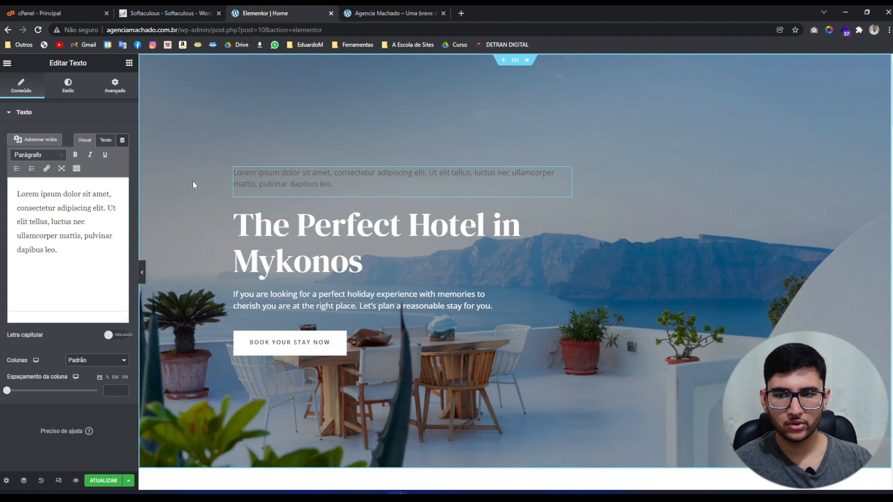
right_click(277, 177)
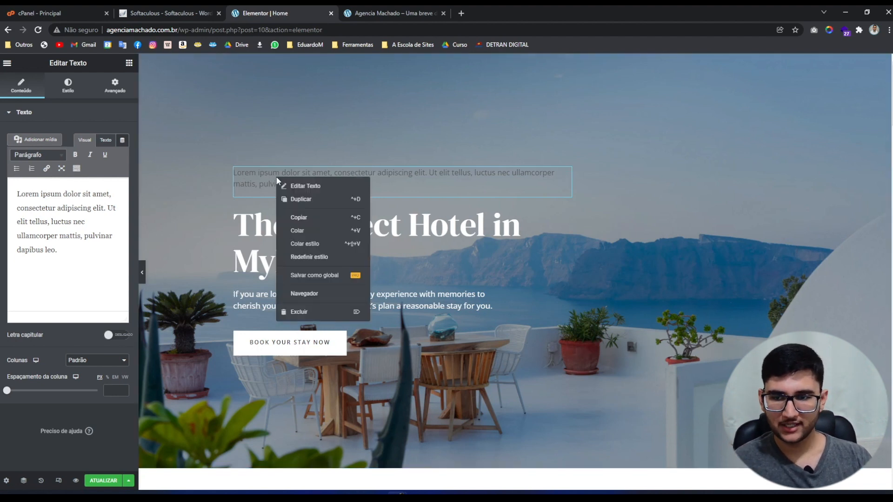
click(312, 312)
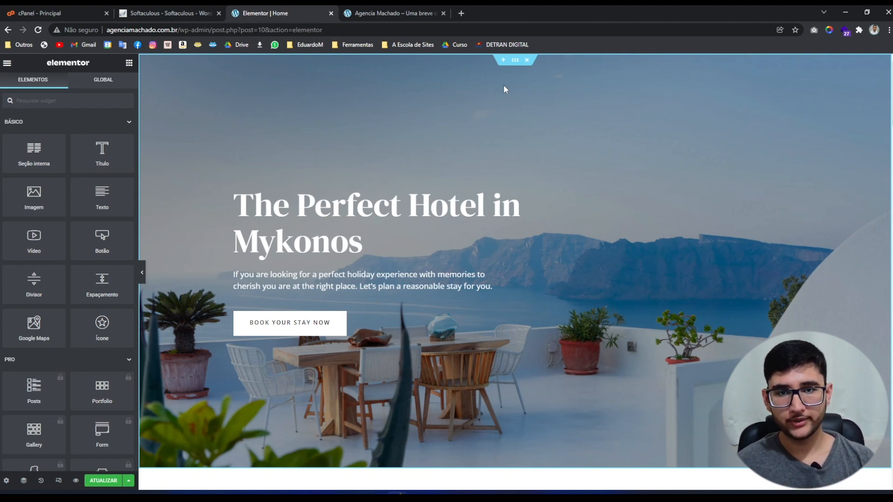
Add a two-column section above the hero with Altura mínima set to 601.
click(503, 60)
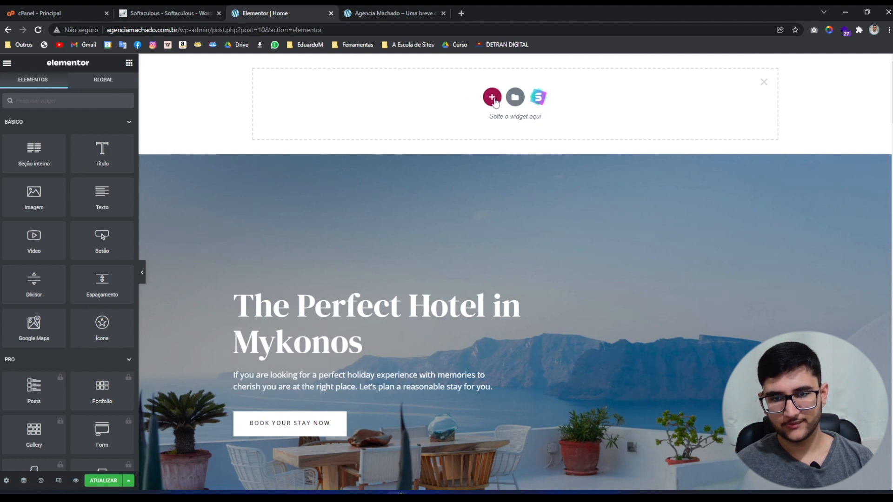
click(491, 97)
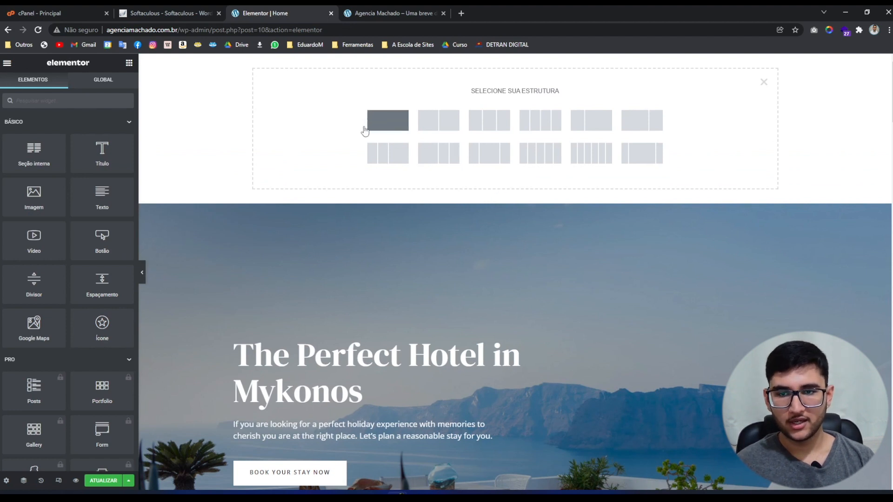
click(441, 126)
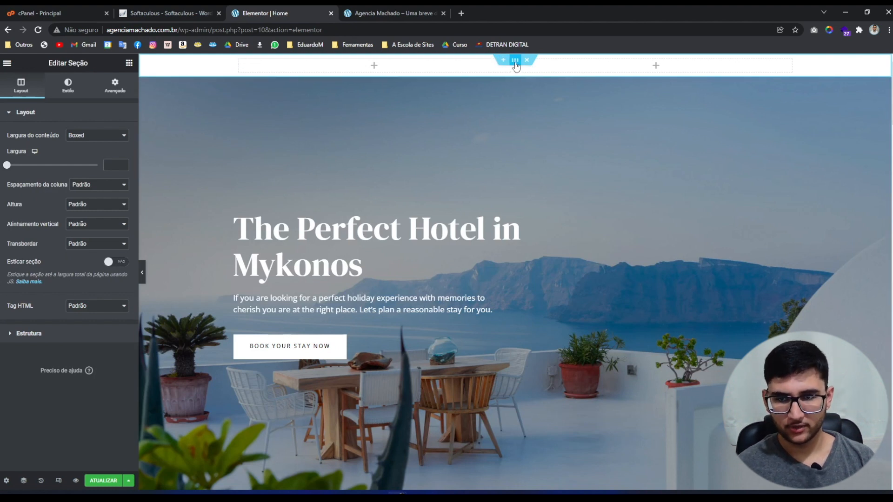
click(97, 204)
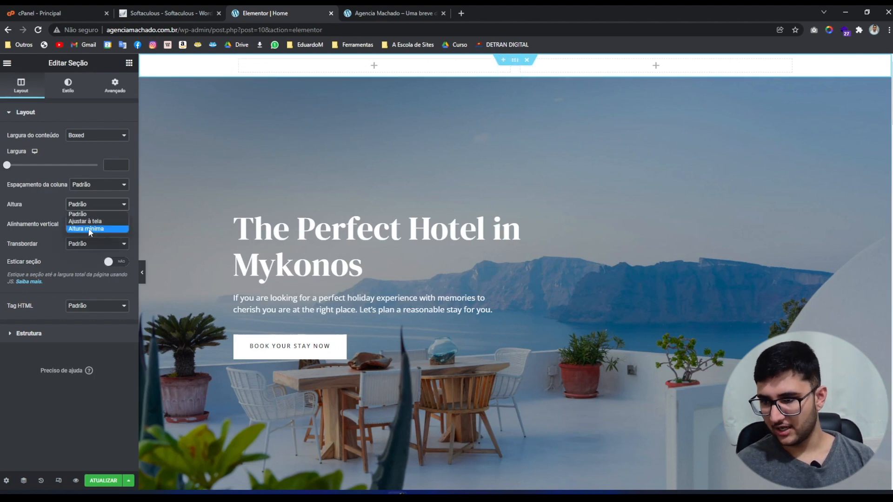
click(90, 229)
drag(32, 234, 45, 236)
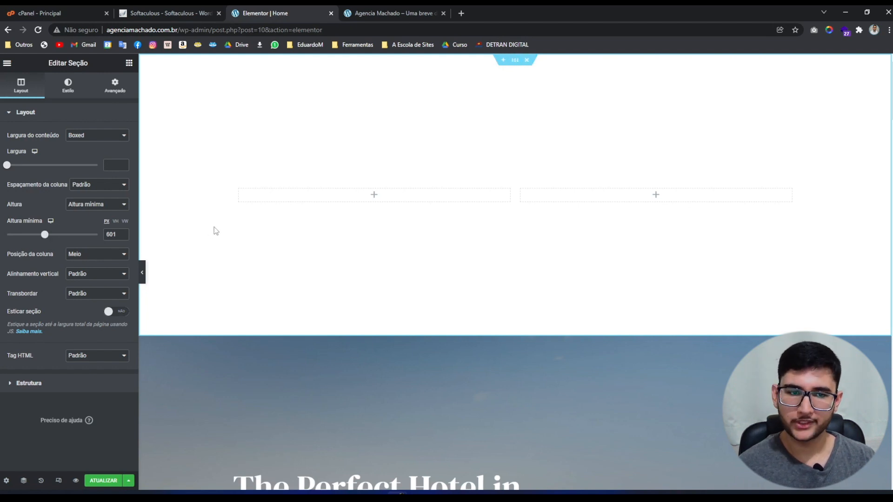
Give the new section a Clássico light cyan background.
click(68, 91)
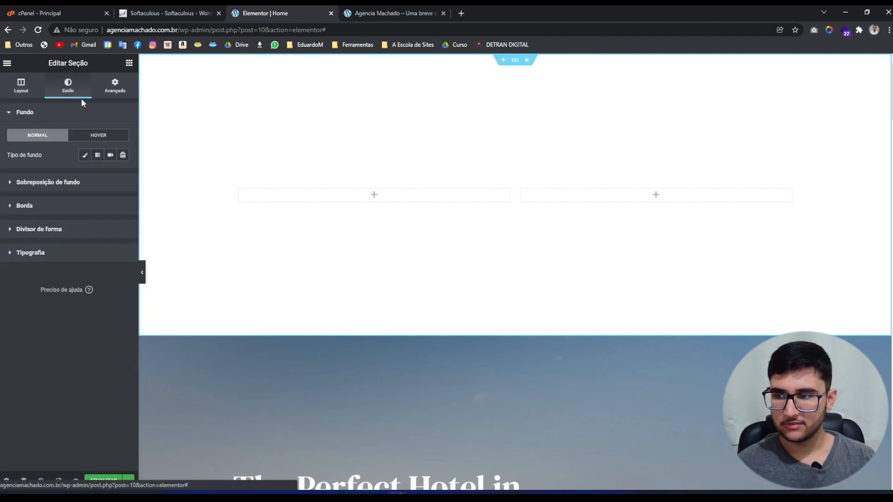
click(85, 155)
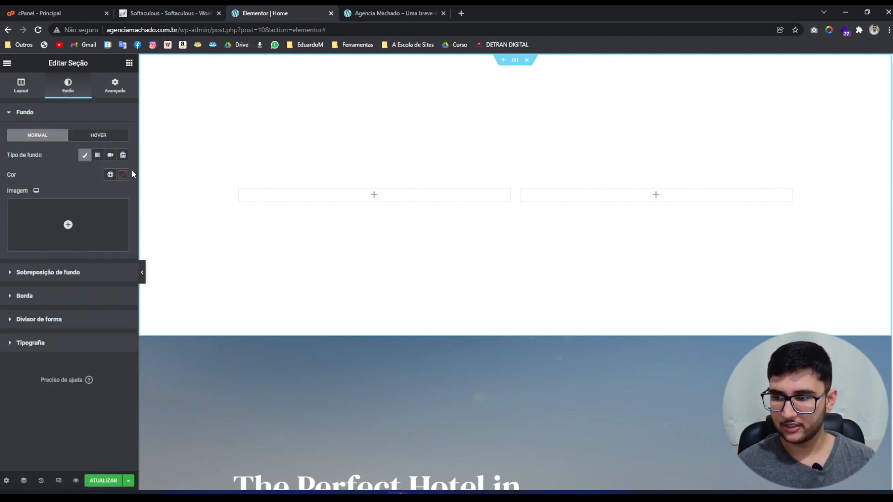
click(123, 175)
mouse_move(101, 216)
mouse_down()
mouse_move(113, 213)
mouse_move(114, 223)
mouse_move(71, 215)
mouse_move(71, 236)
mouse_move(83, 225)
mouse_move(76, 214)
mouse_up()
click(71, 296)
click(72, 151)
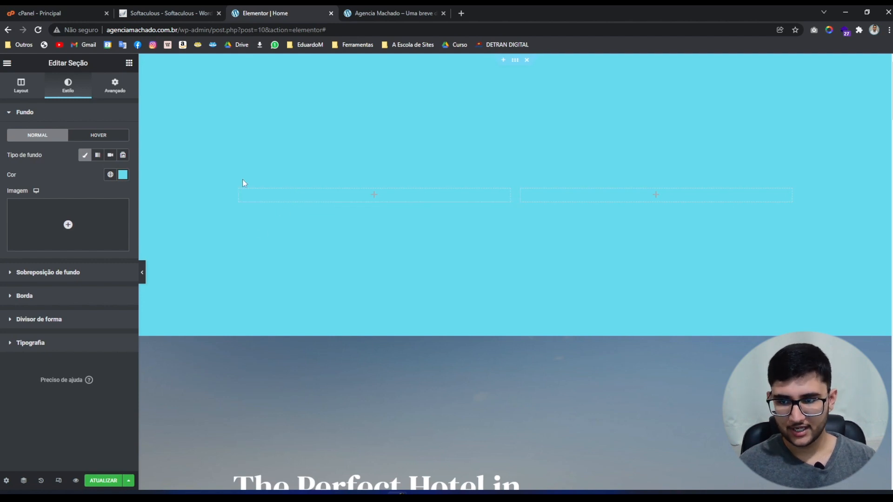
Fill the left column with a Clássico red #FF1717 background.
click(238, 190)
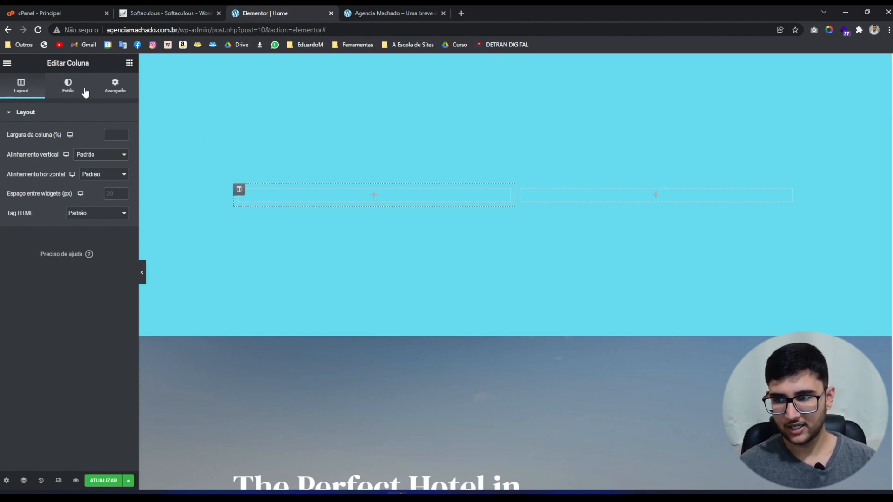
click(67, 88)
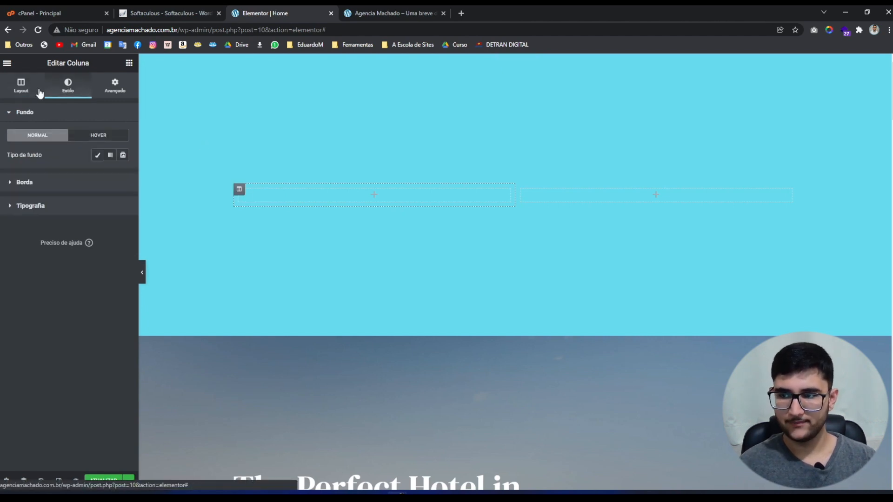
click(98, 156)
click(123, 175)
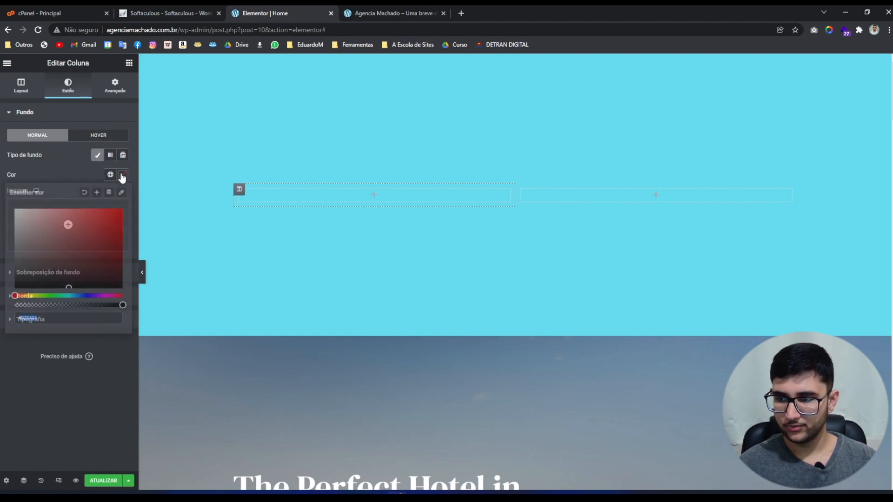
mouse_move(97, 246)
mouse_down()
mouse_move(65, 211)
mouse_move(112, 210)
mouse_up()
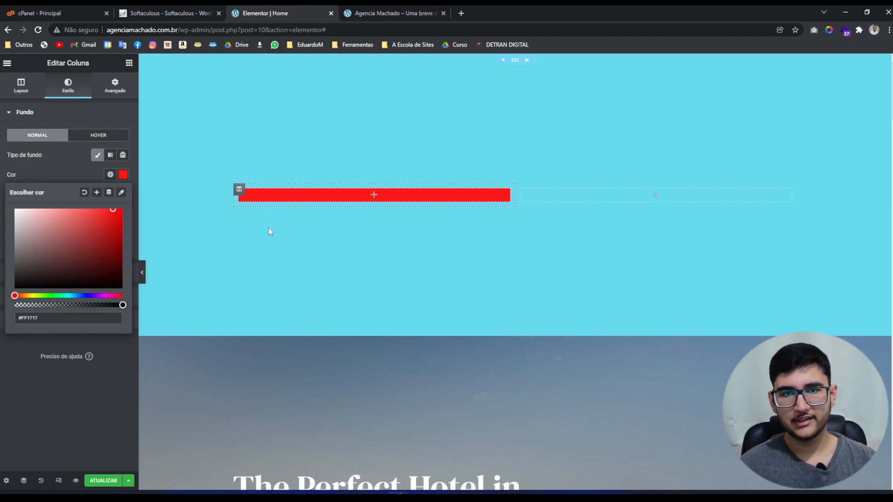
click(128, 63)
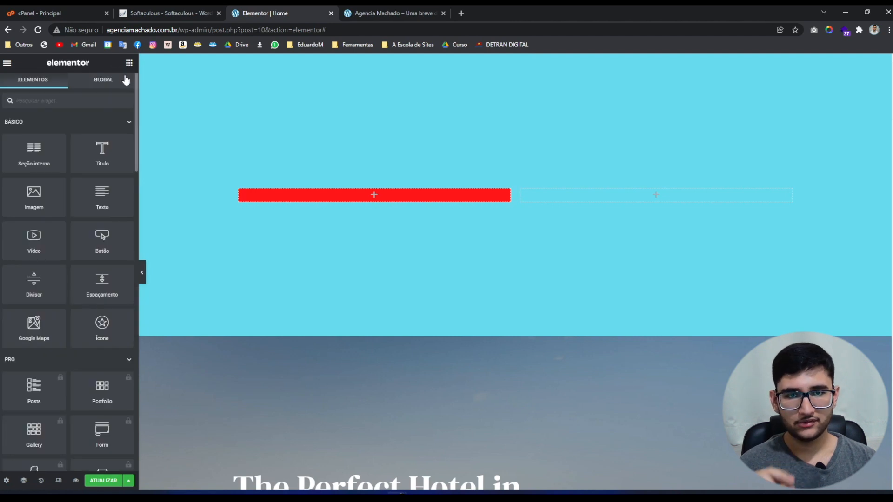
Place a Título heading in the red column and colour the right column magenta.
drag(97, 155, 344, 199)
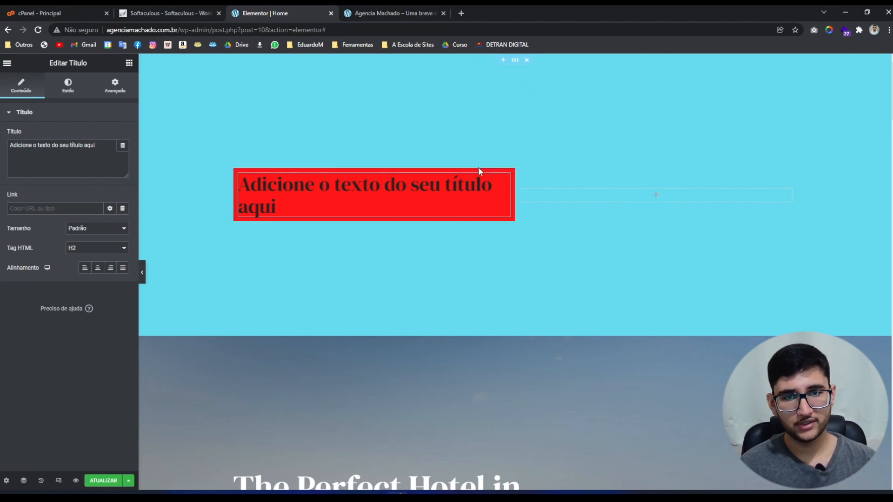
click(521, 190)
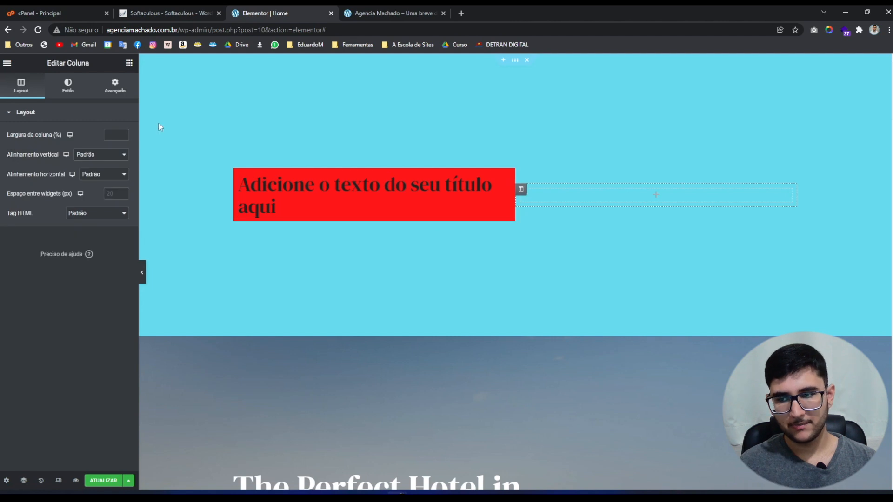
click(70, 86)
click(98, 156)
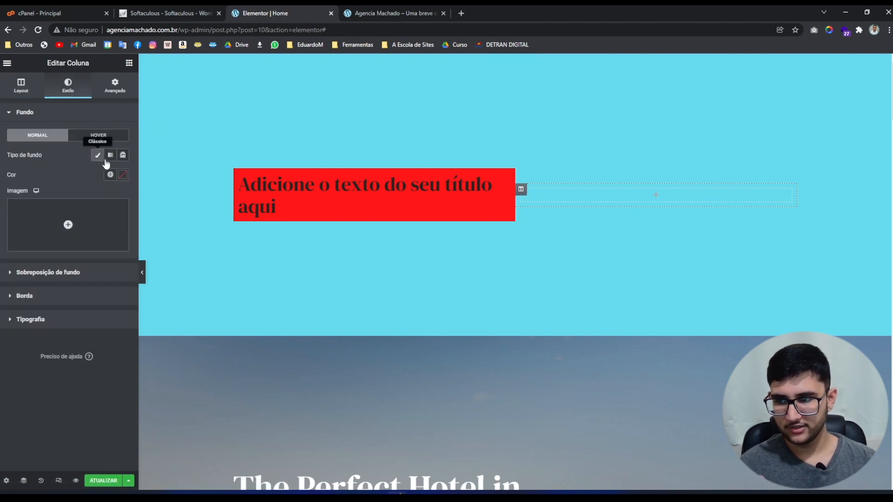
click(121, 174)
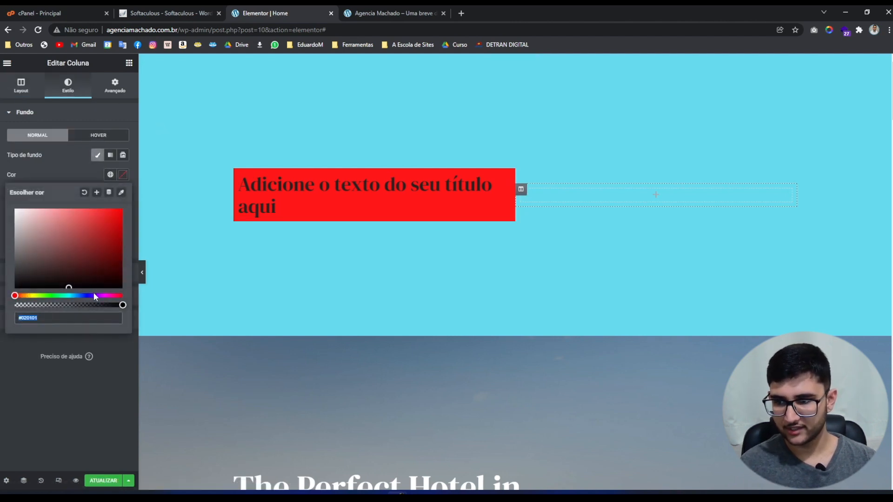
drag(94, 295, 102, 295)
drag(112, 223, 130, 211)
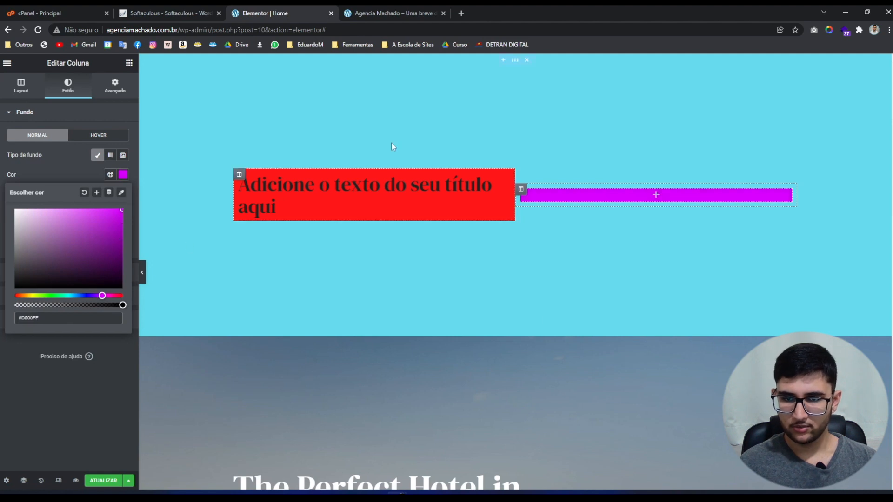
Add a Vídeo widget to the magenta column, then delete the whole cyan test section.
click(129, 63)
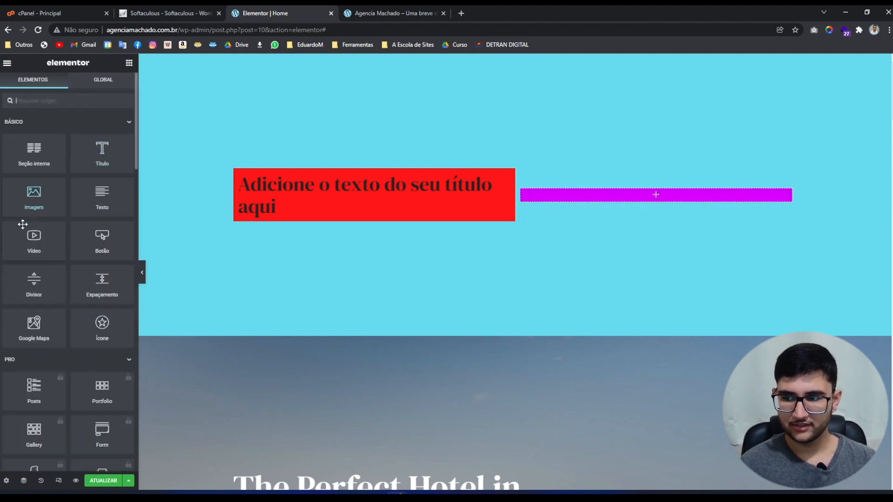
drag(34, 237, 615, 190)
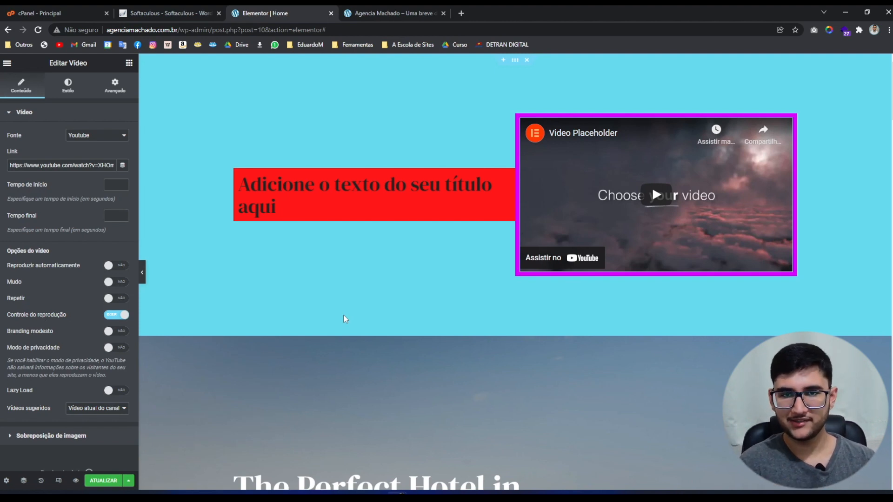
click(527, 61)
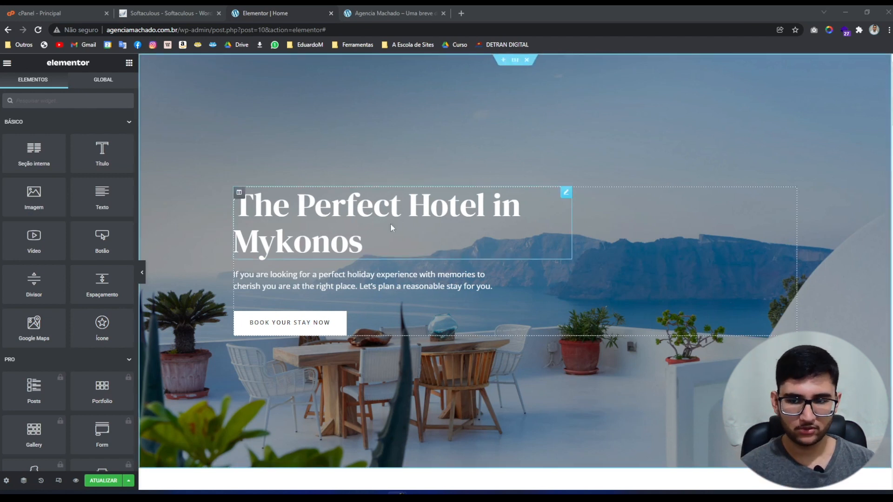
Replace the hero heading text with 'A viagem perfeita ao seu alcance'.
click(349, 207)
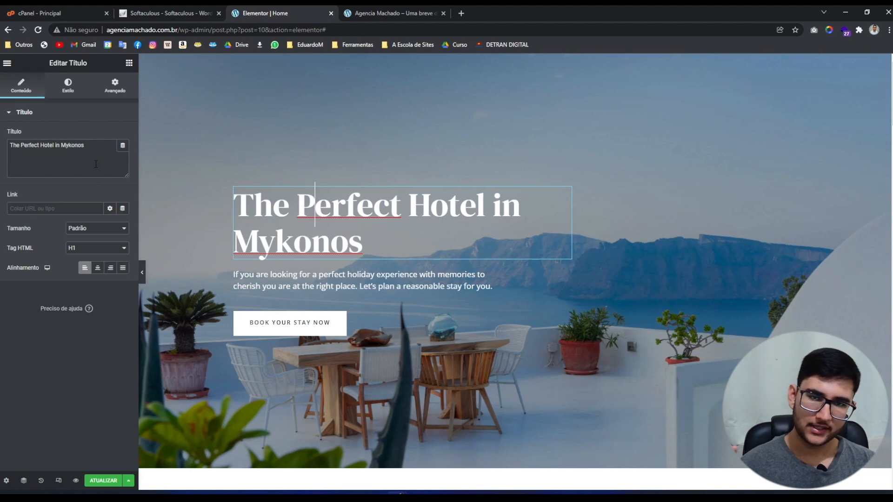
drag(96, 164, 0, 161)
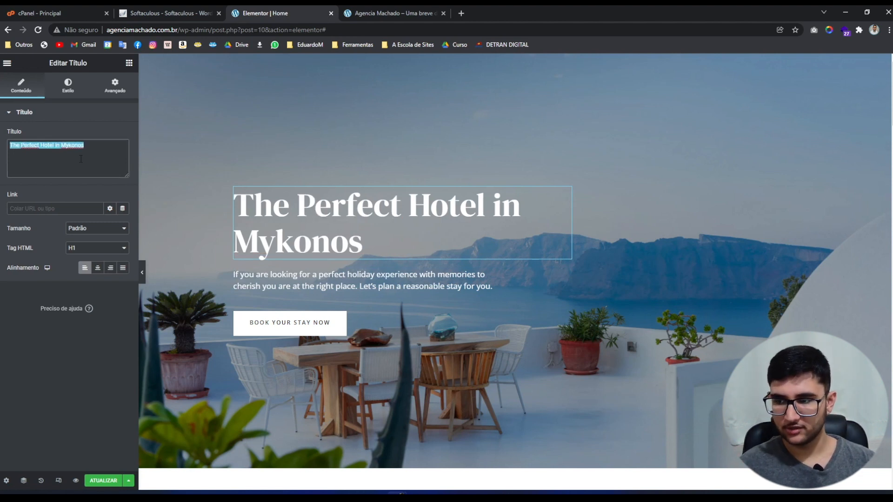
key(BackSpace)
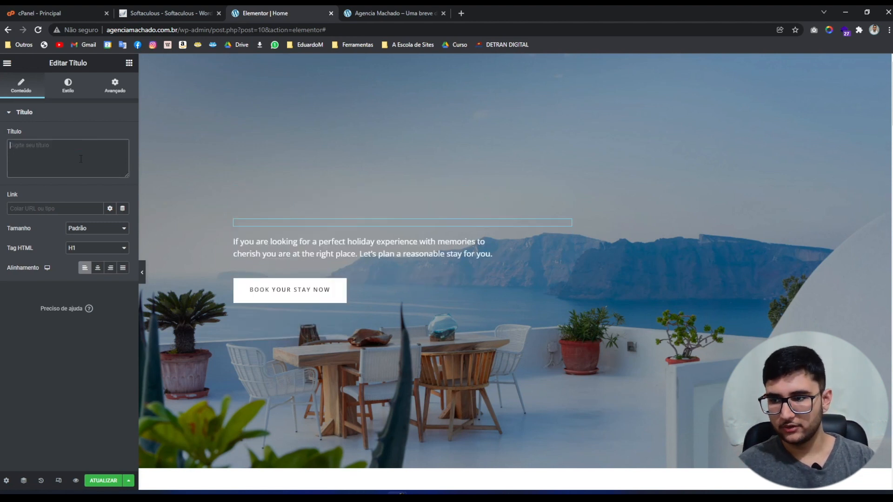
text(ol)
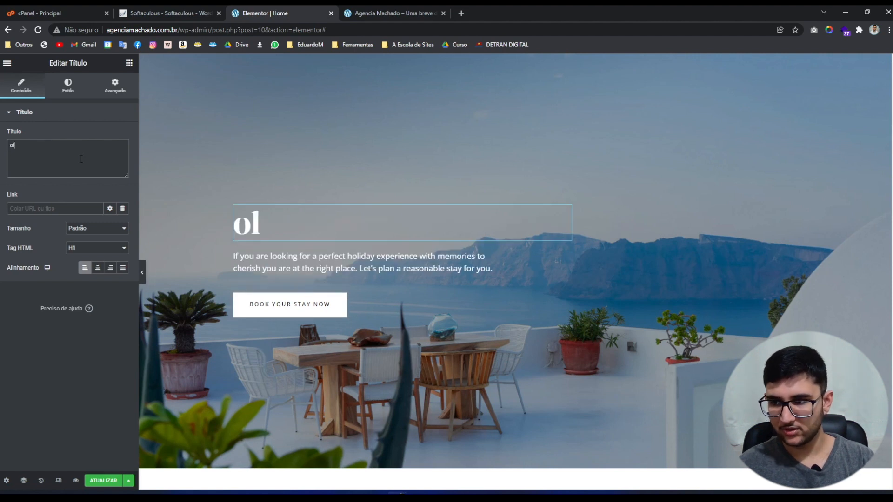
text(a eu sou um texto)
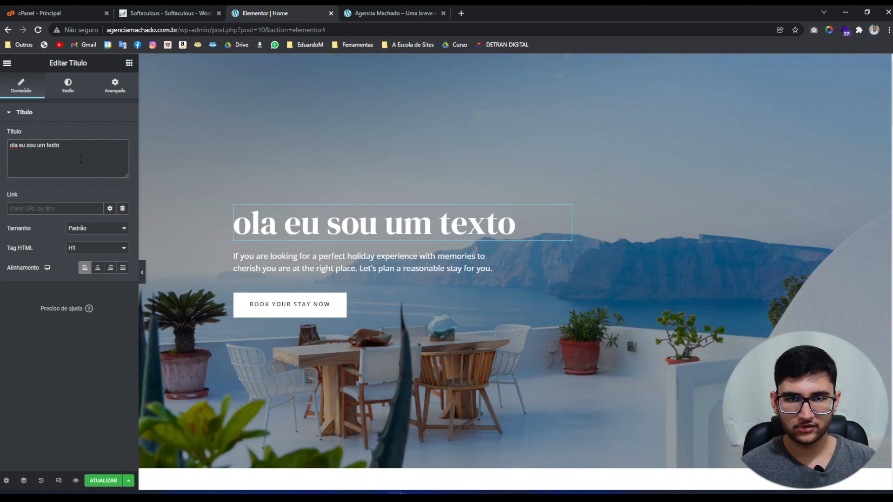
key(ctrl+a)
text(A viagem perfeita ao seu alcance)
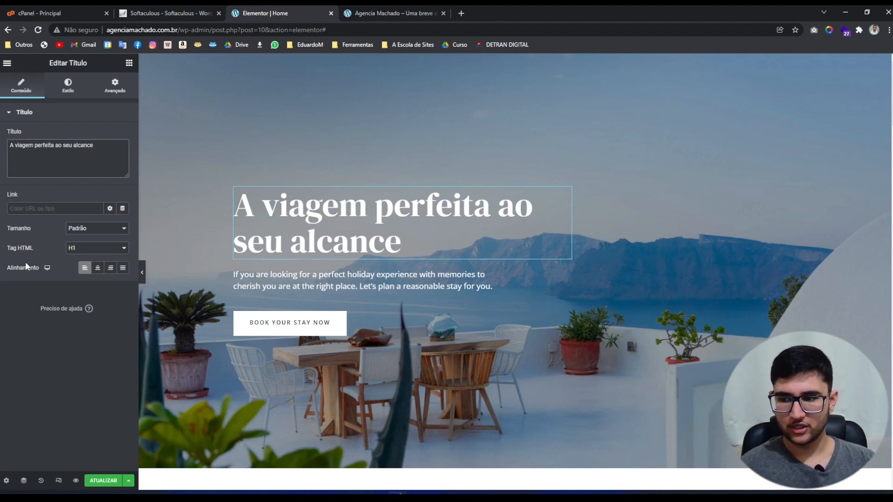
Try center, right and justified alignment on the heading, ending left-aligned.
click(98, 269)
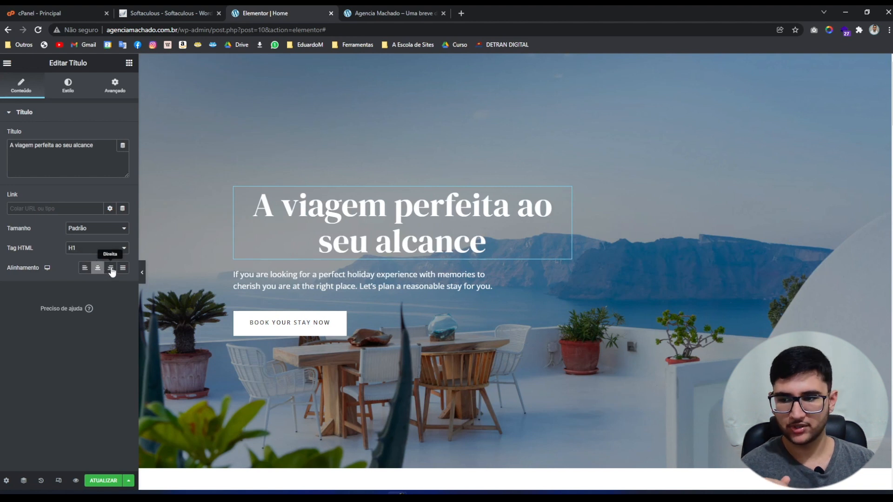
click(112, 269)
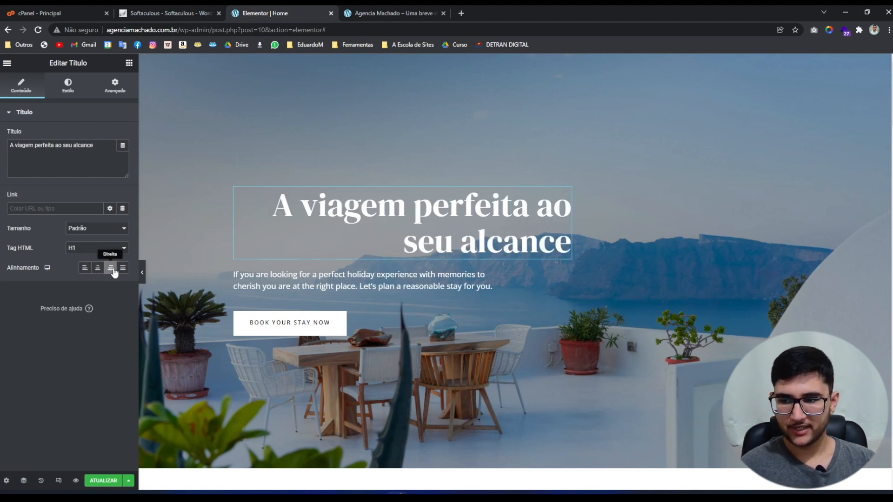
click(123, 268)
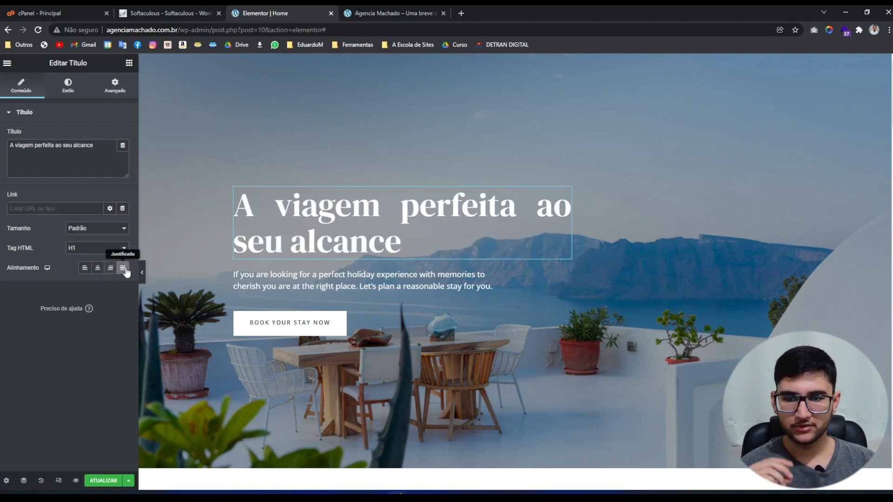
click(84, 268)
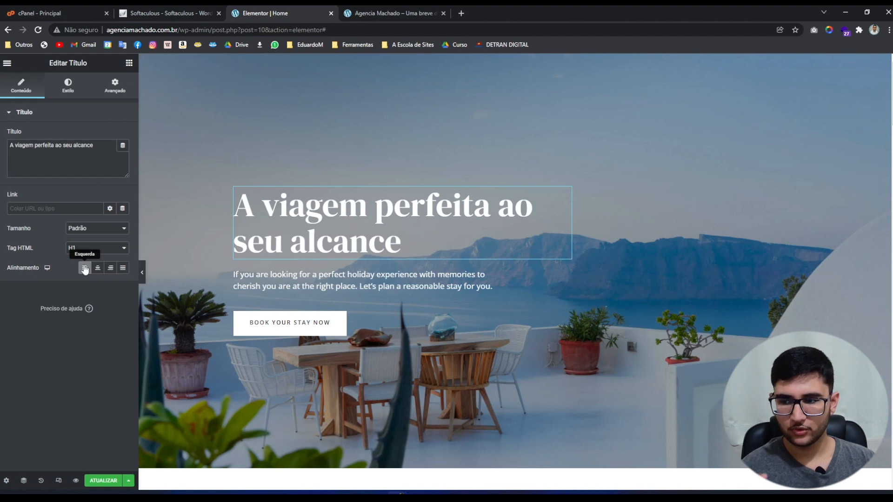
Try a cyan hue in the heading's Cor de texto picker, keeping the text #FFFFFF white.
click(72, 92)
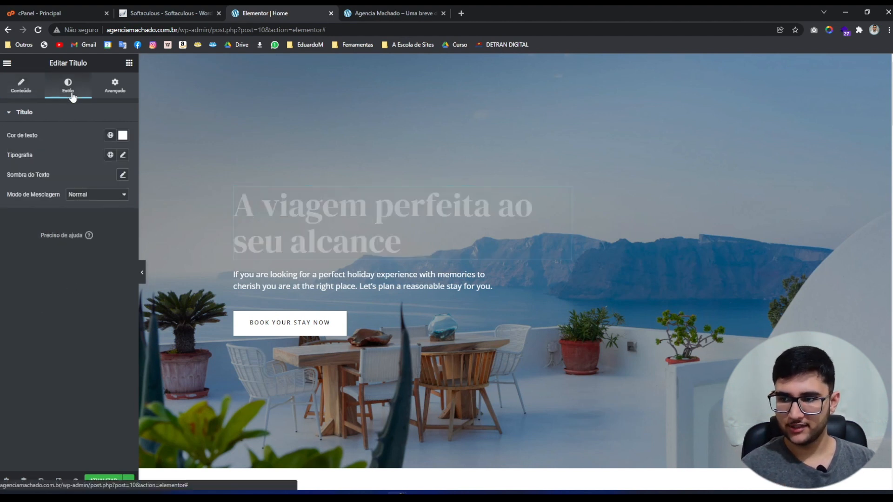
click(122, 135)
click(87, 122)
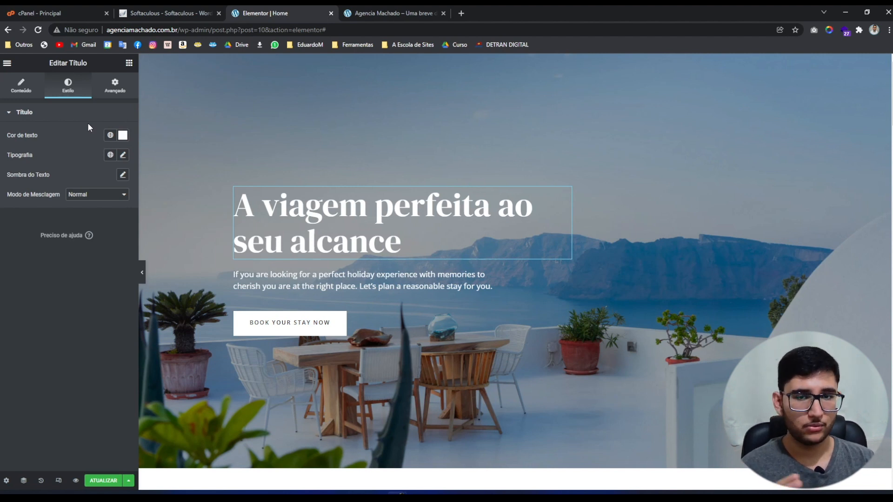
click(123, 135)
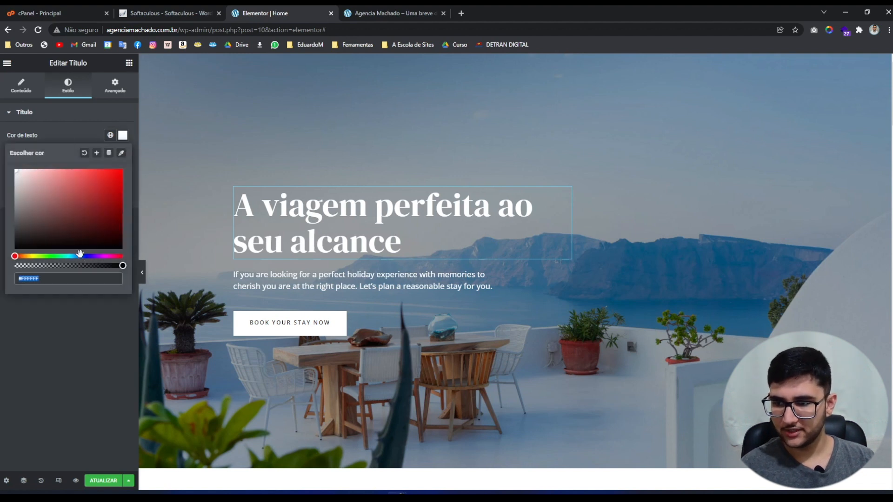
drag(80, 254, 73, 256)
drag(32, 192, 24, 132)
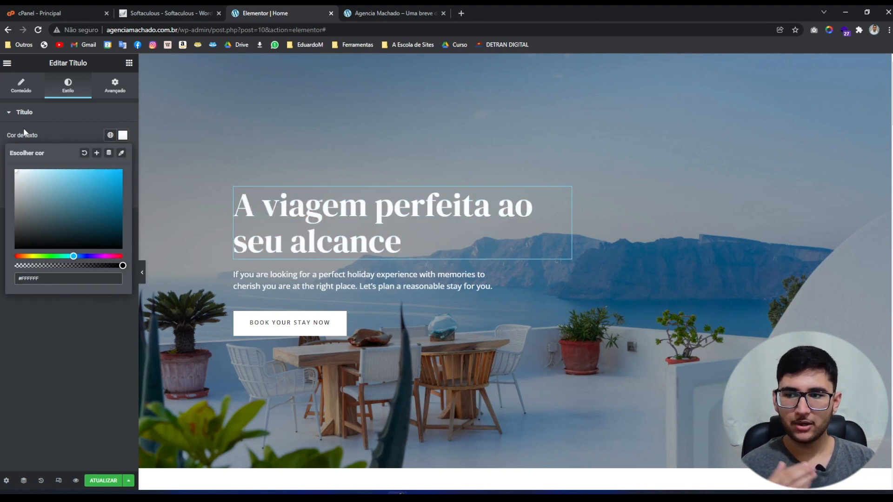
click(33, 133)
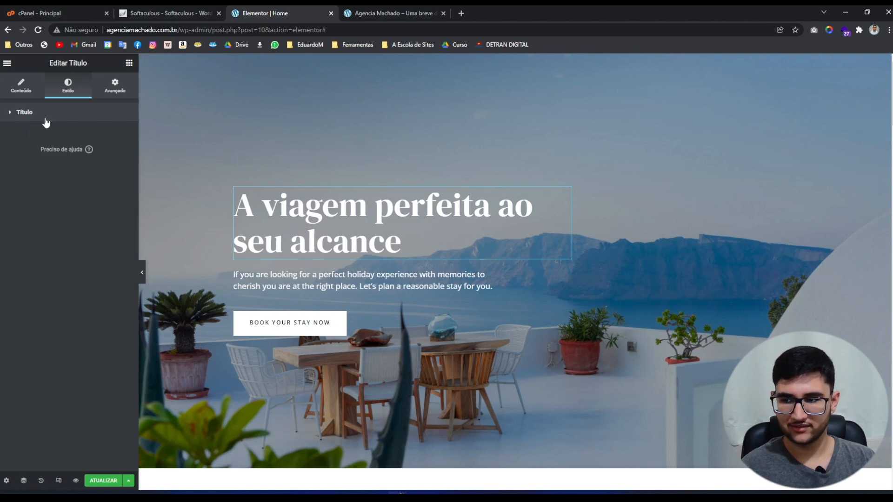
click(46, 116)
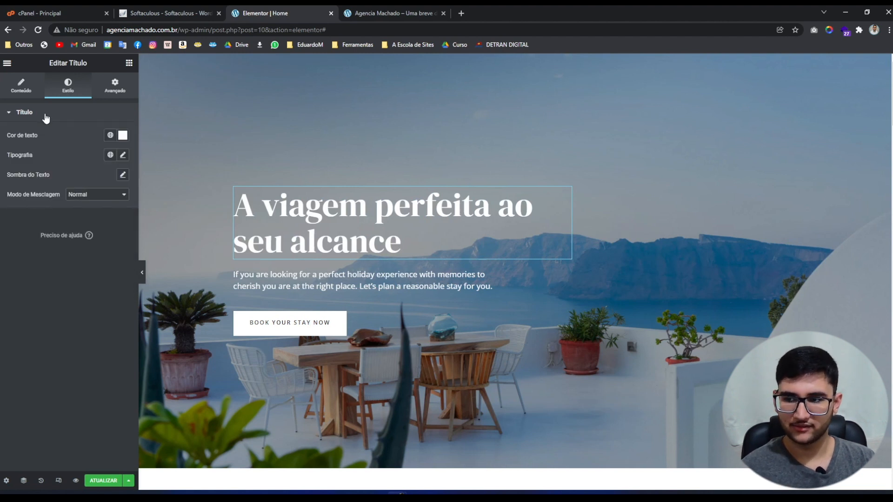
In the heading's Tipografia options, try Big Shoulders fonts, ending on Big Shoulders Text.
click(123, 155)
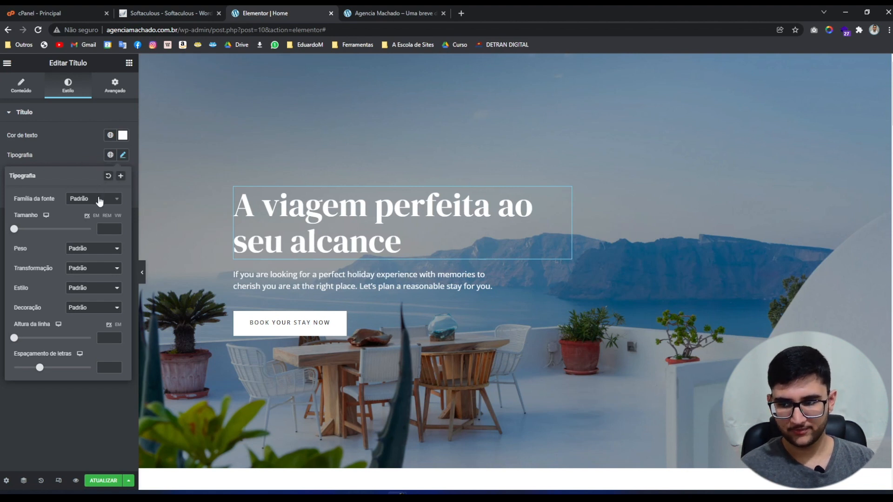
click(99, 201)
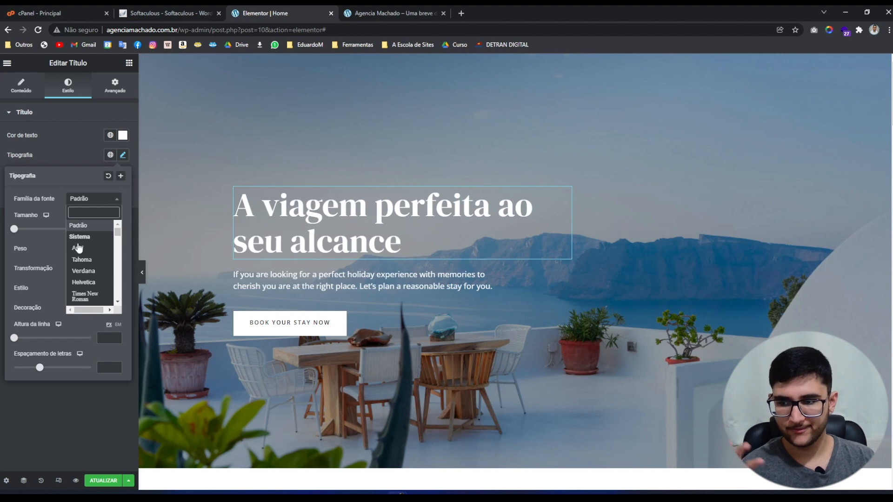
scroll(89, 254, down, 3)
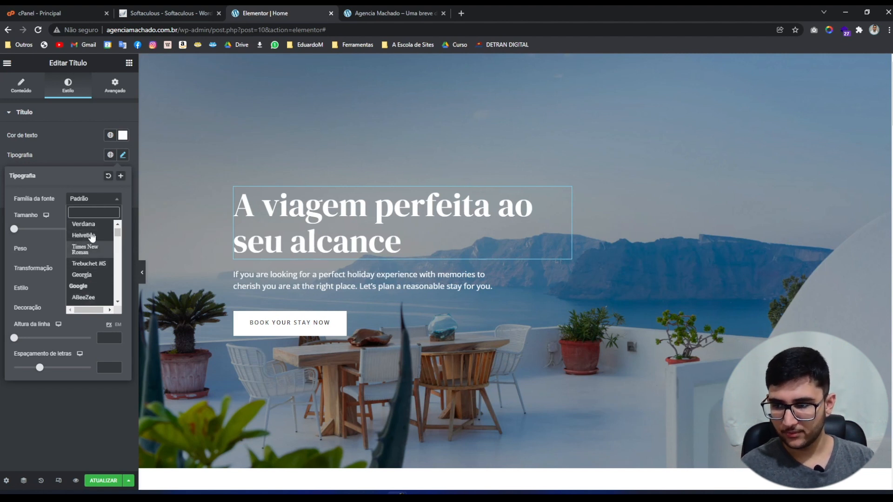
click(37, 197)
click(77, 199)
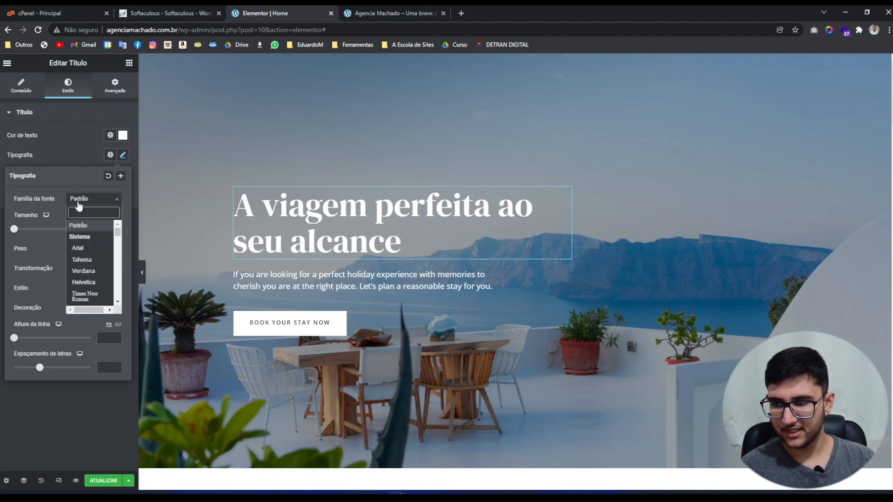
scroll(90, 263, down, 4)
scroll(92, 263, down, 4)
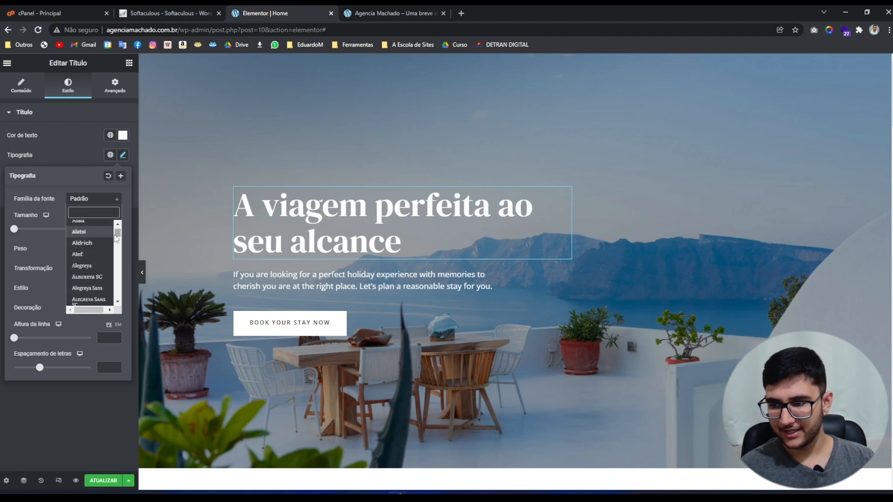
drag(118, 234, 120, 243)
click(86, 230)
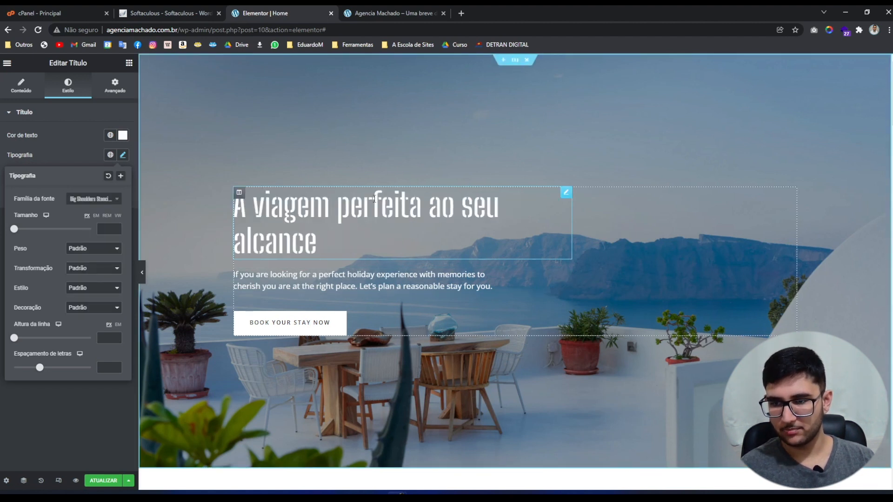
click(80, 200)
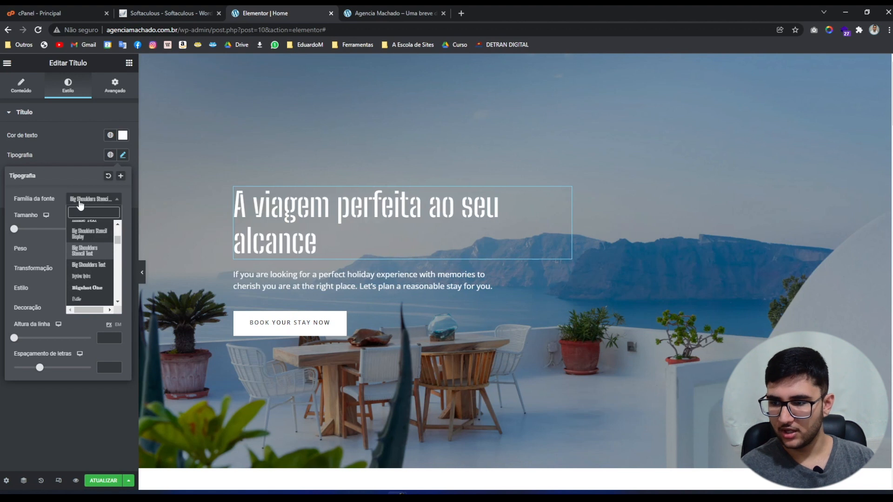
key(Down)
key(Return)
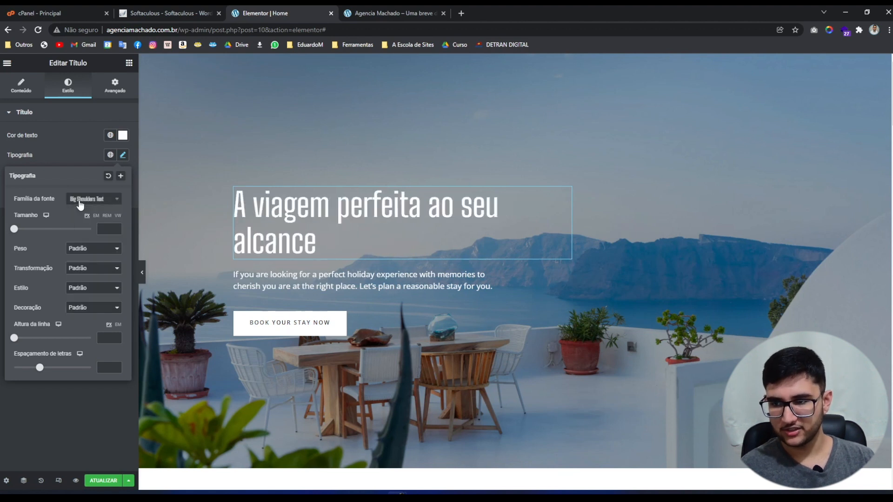
Try Bilbo Swash Caps, BioRhyme Expanded and Arial, then reset the font family to Padrão.
click(81, 199)
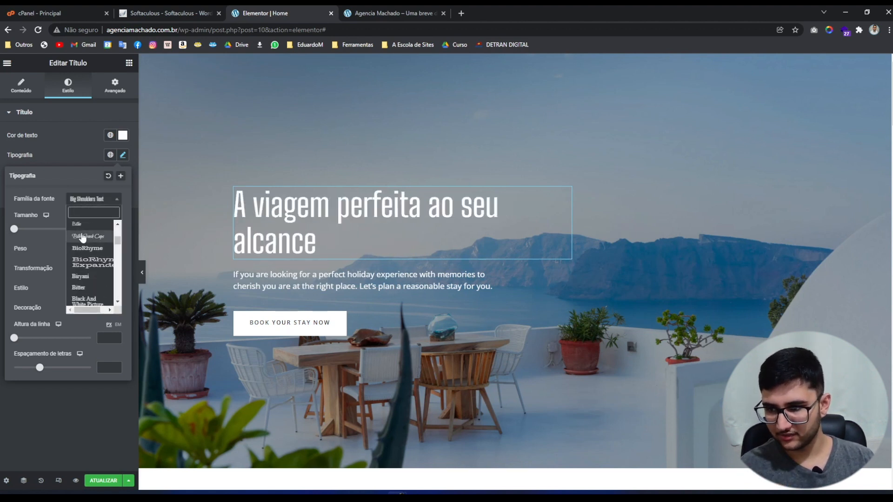
click(83, 237)
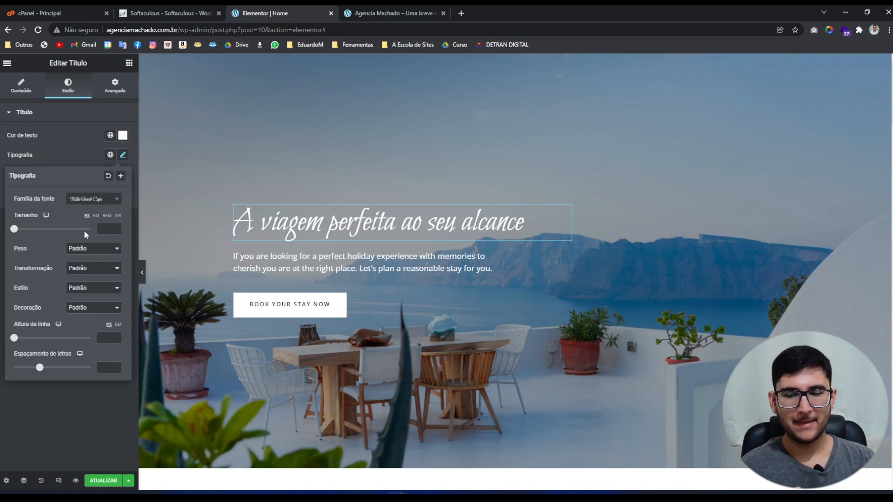
click(113, 199)
click(97, 272)
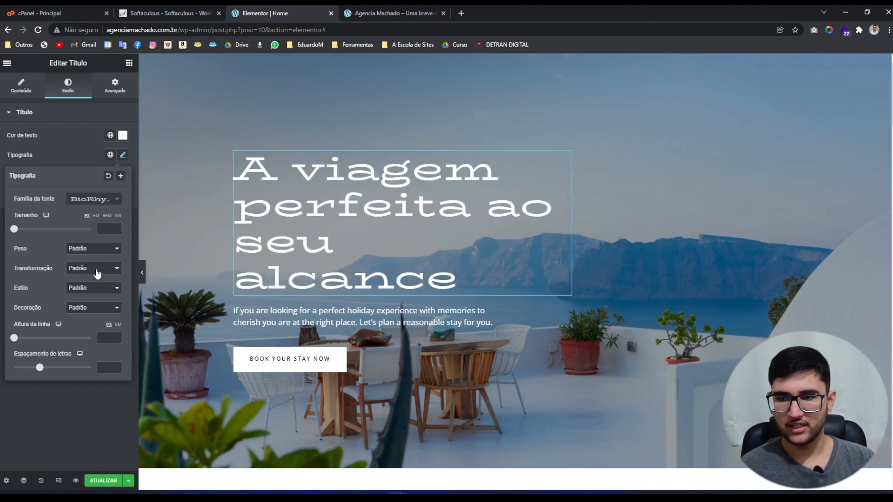
click(82, 200)
drag(117, 245, 117, 236)
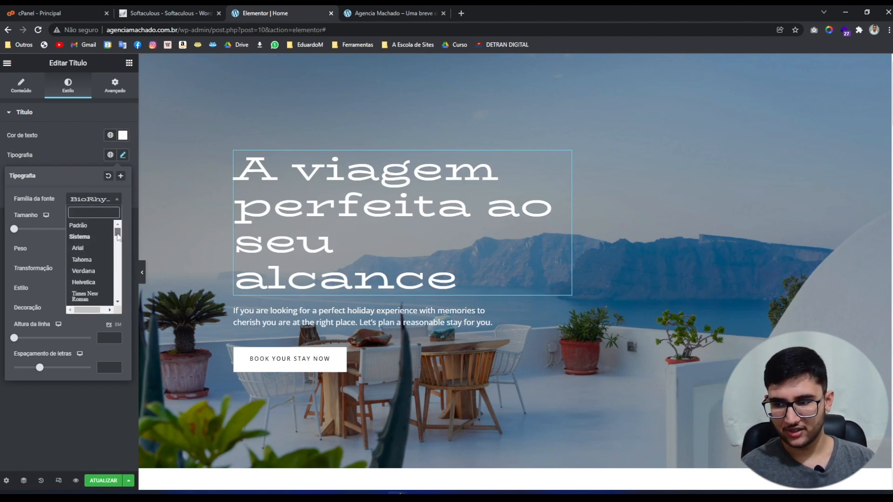
click(82, 251)
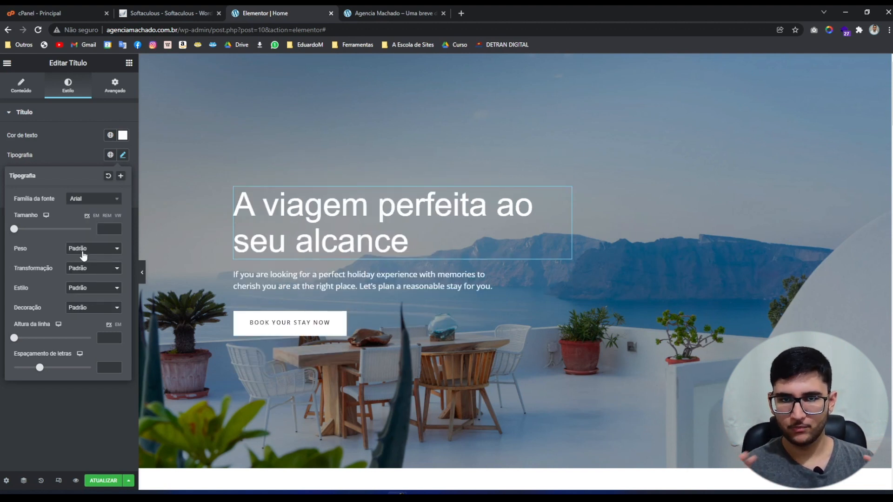
click(84, 202)
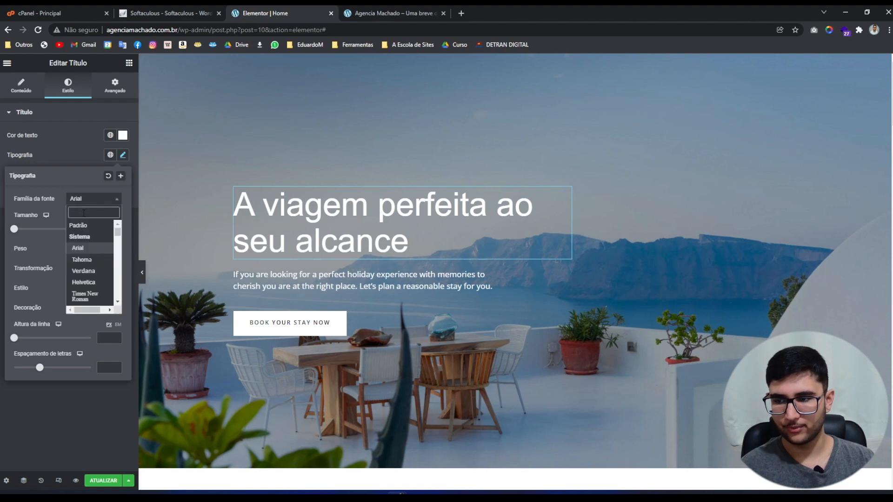
click(87, 232)
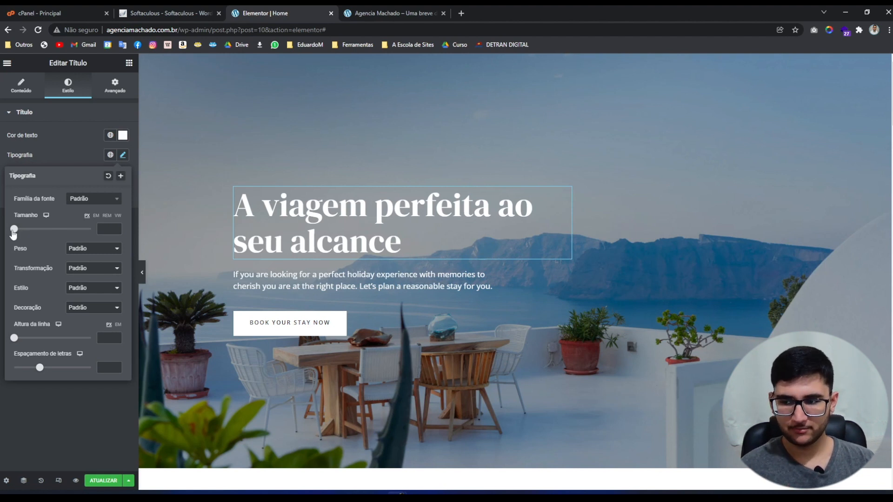
drag(13, 232, 28, 232)
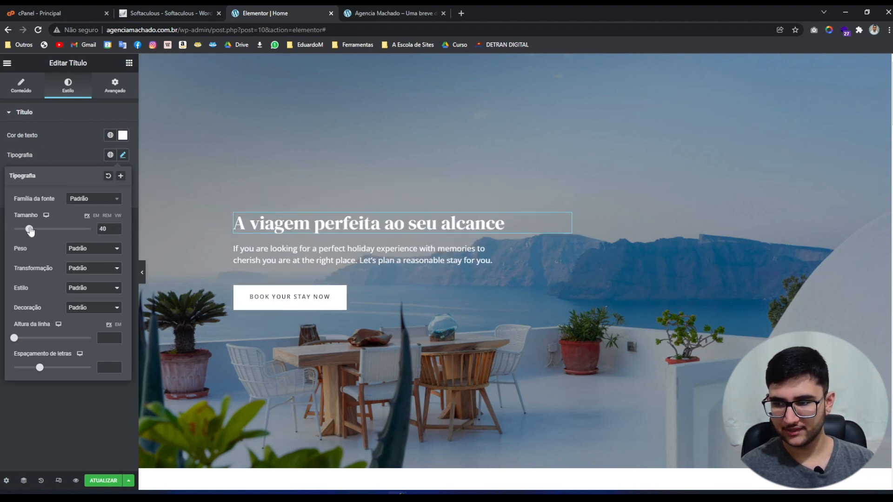
drag(28, 229, 62, 230)
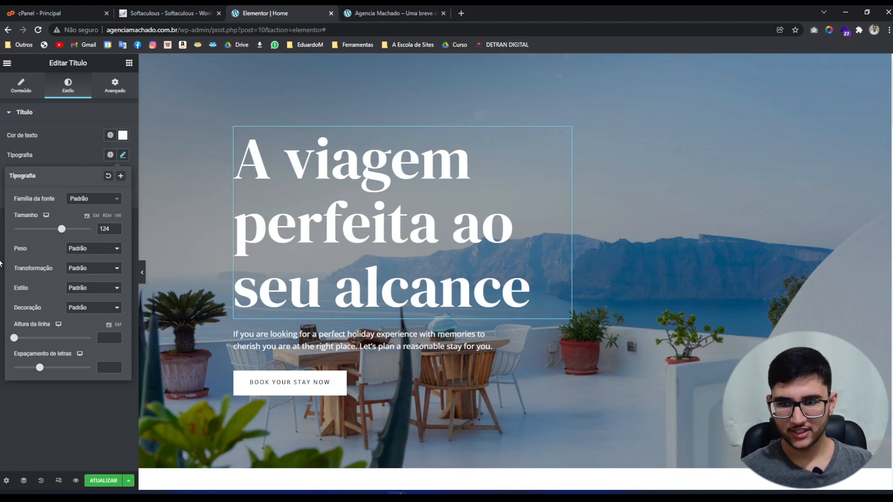
drag(61, 229, 30, 229)
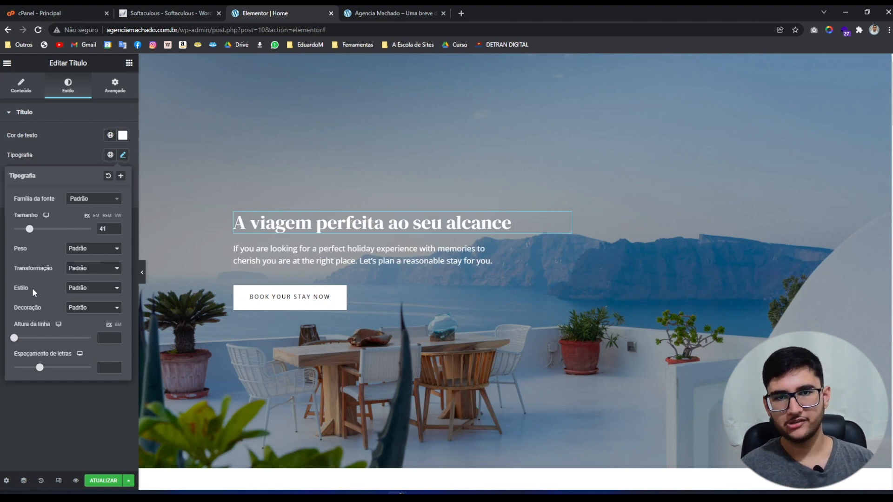
click(105, 229)
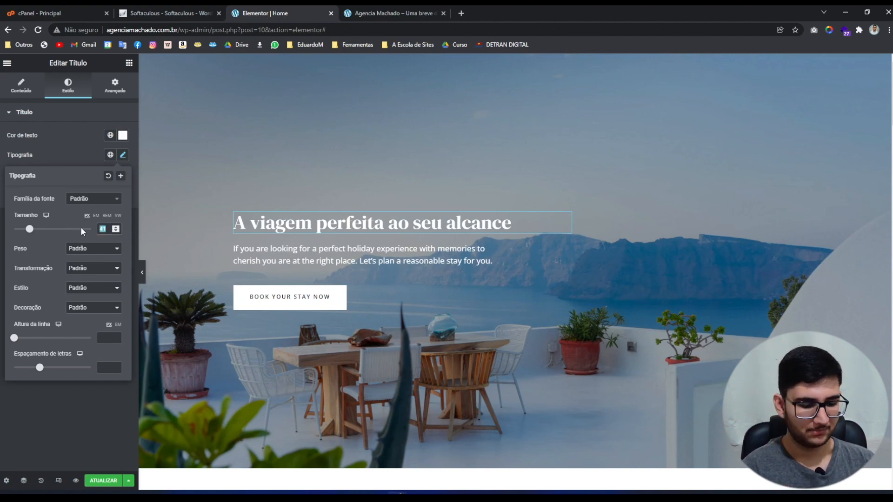
key(BackSpace)
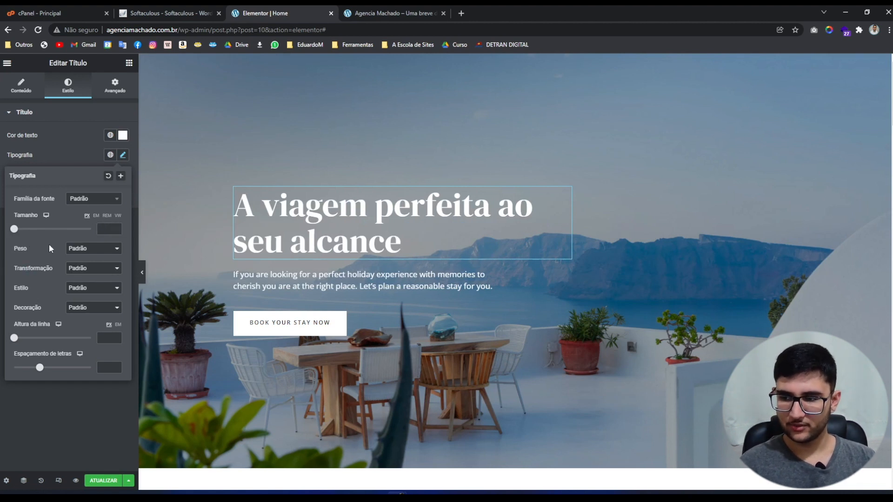
click(86, 249)
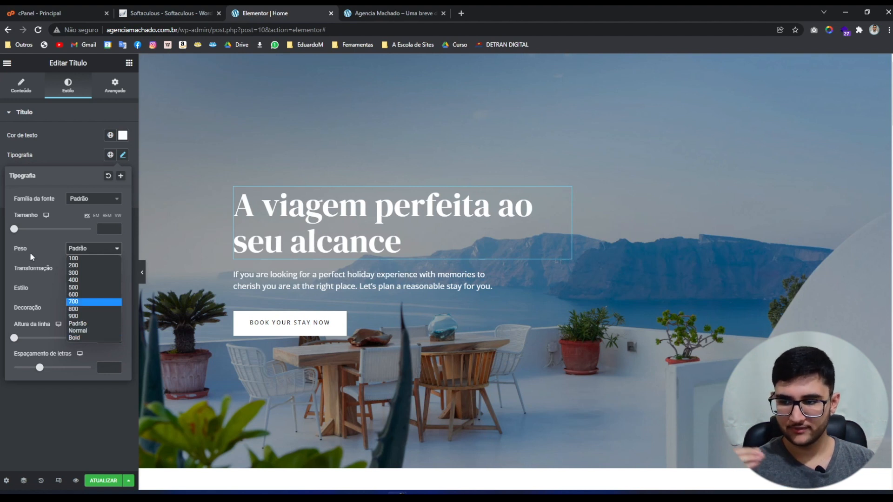
Try a Bold weight on the hero heading, then set its weight back to Normal.
click(74, 338)
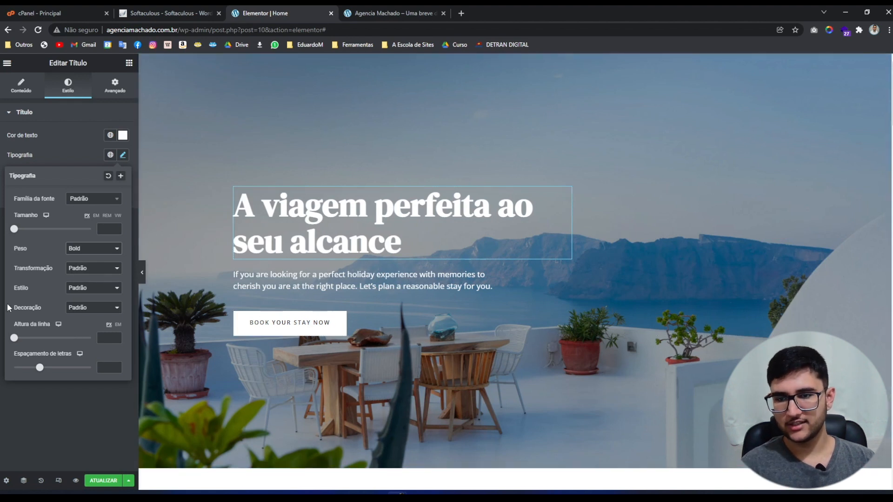
click(68, 250)
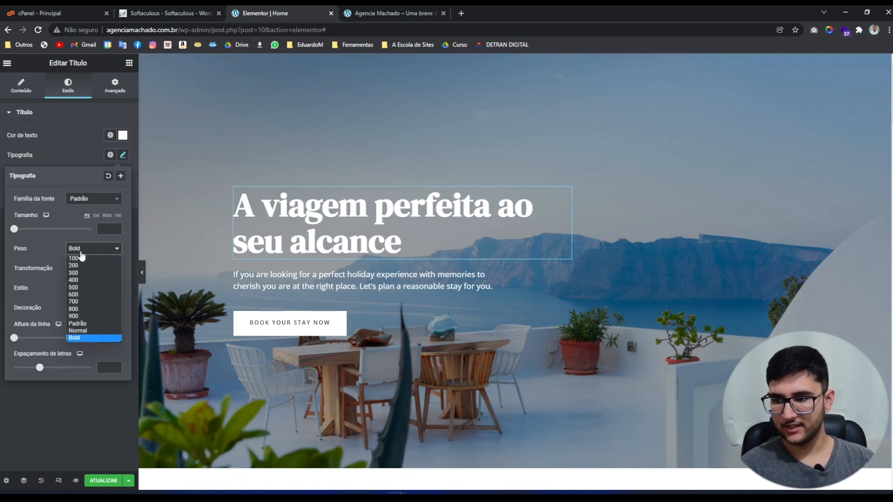
click(73, 331)
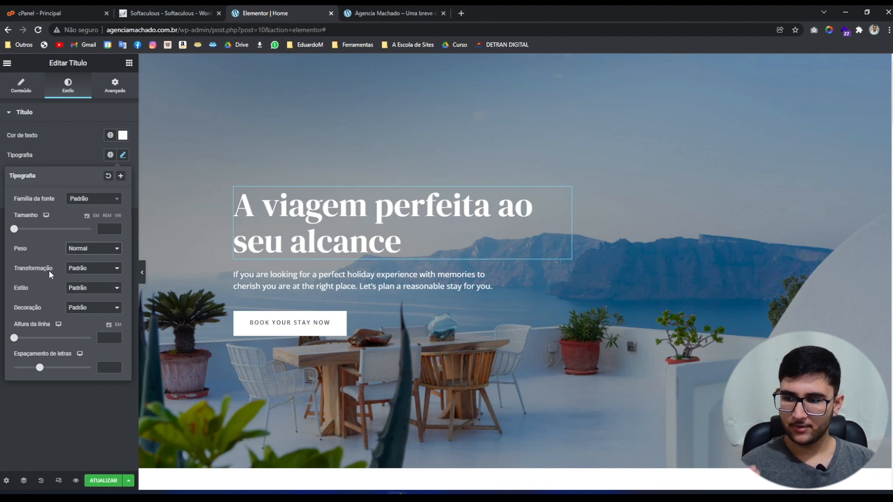
Cycle the heading's text transform through Maiúsculas, Minúsculas and Capitalizar, ending on Normal.
click(84, 271)
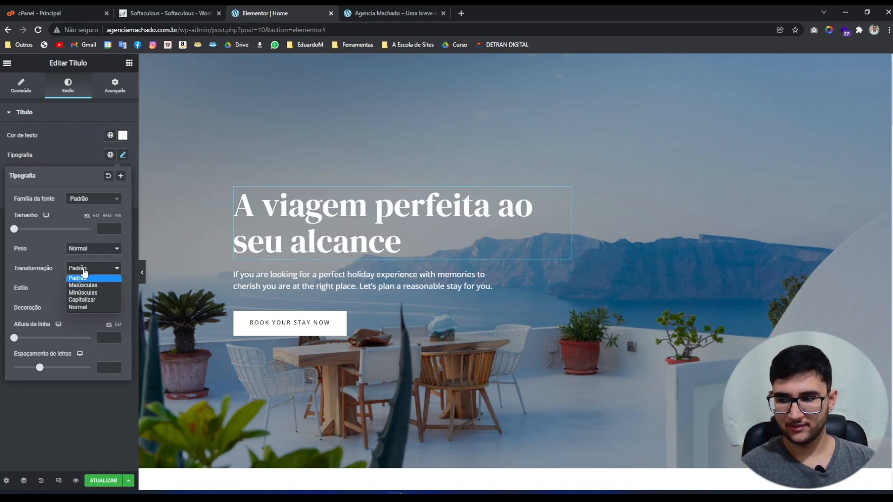
click(87, 285)
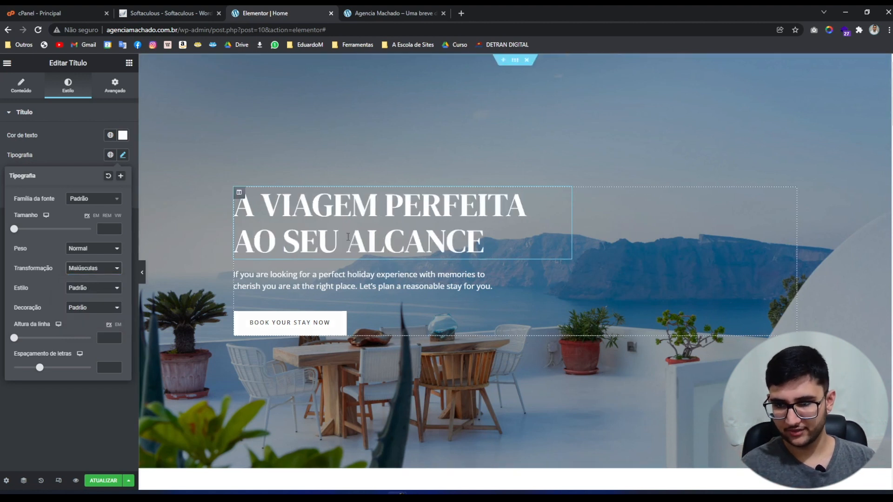
click(85, 269)
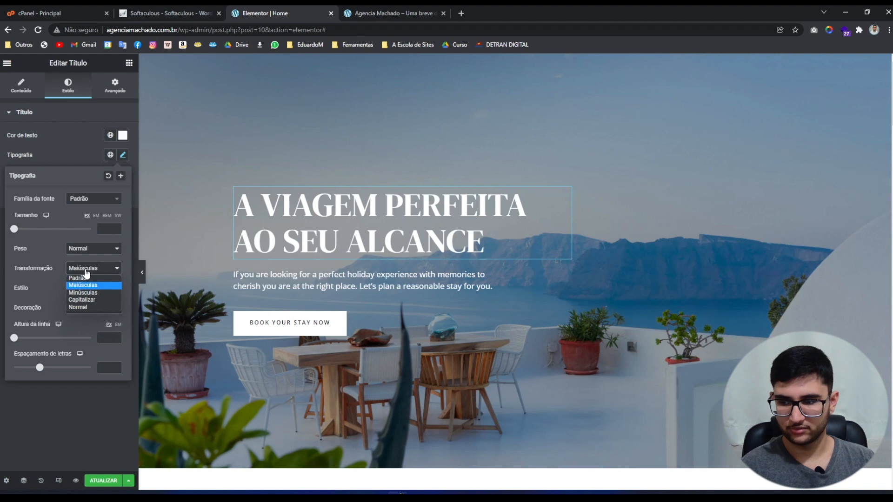
key(Down)
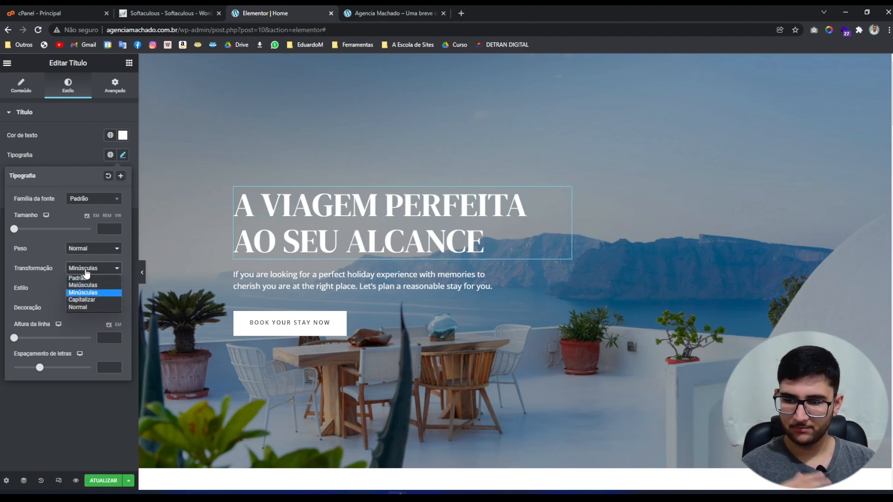
key(Return)
key(Down)
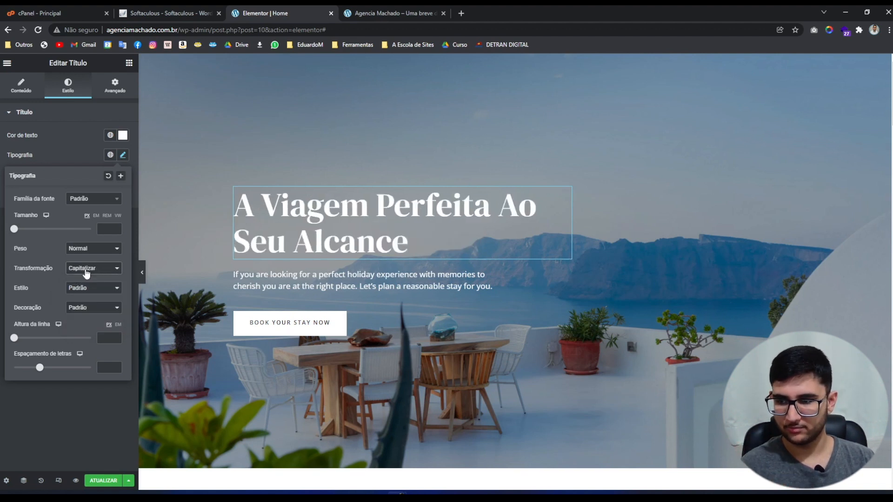
key(Down)
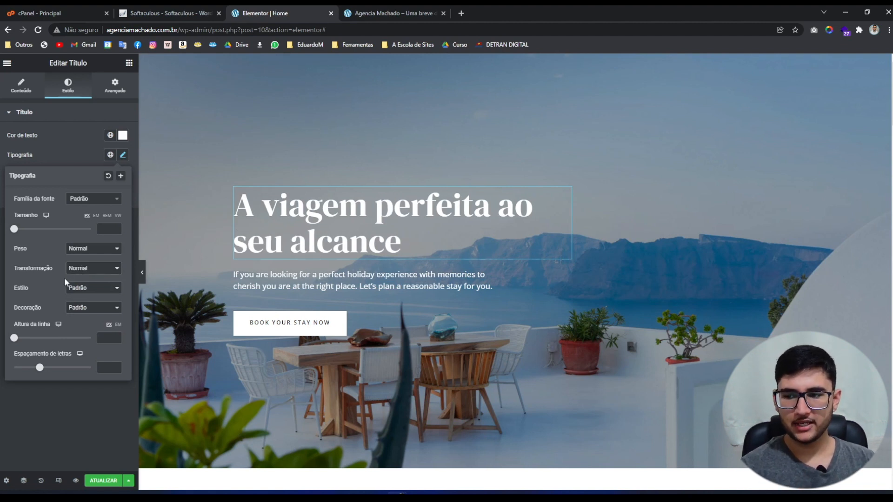
Try an Itálico font style on the heading, then return it to Normal.
click(87, 290)
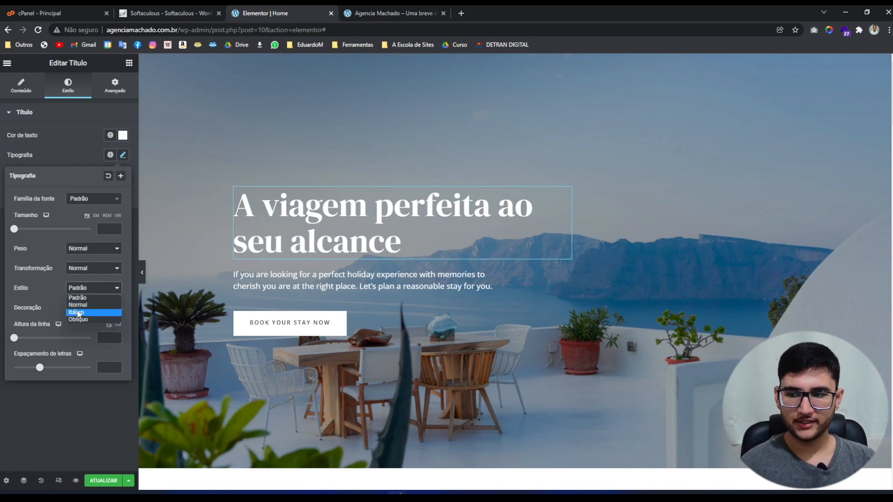
click(78, 312)
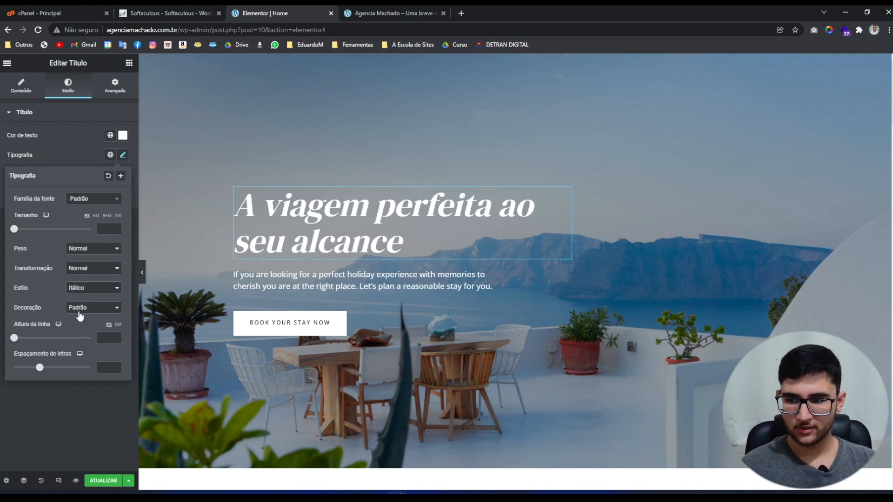
click(96, 290)
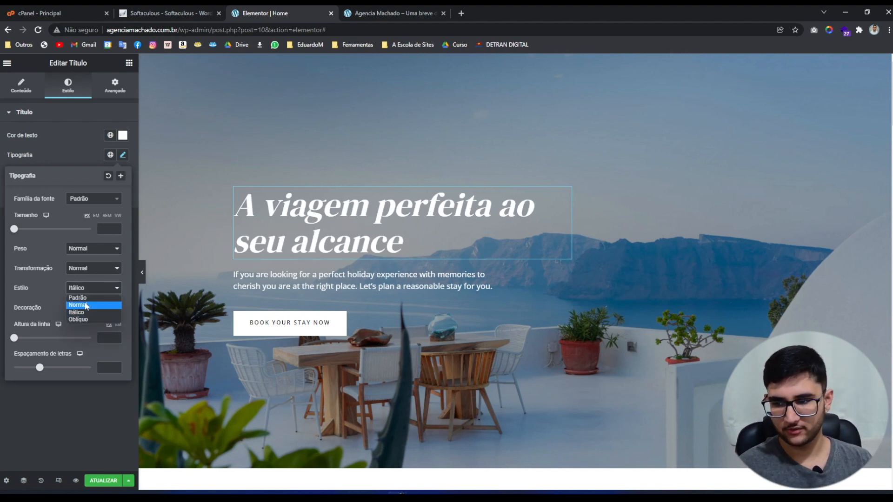
click(86, 306)
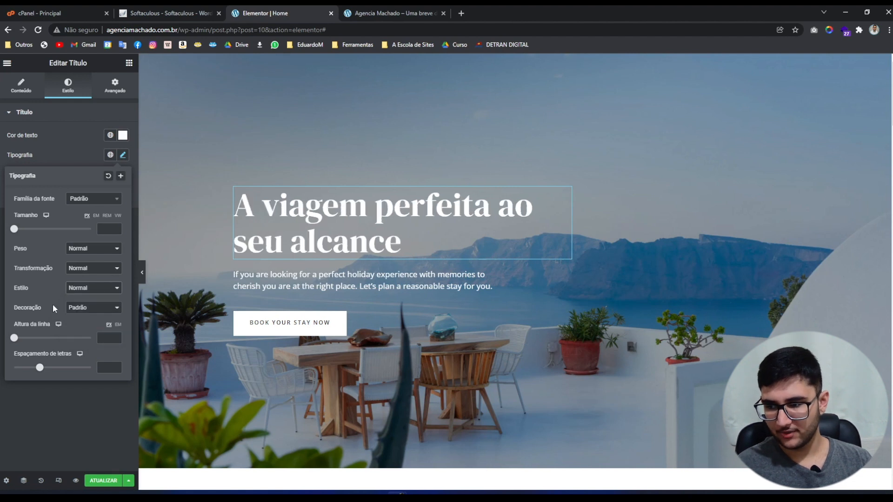
Try underline, overline and strikethrough decorations on the heading, finishing with Nenhum.
click(91, 309)
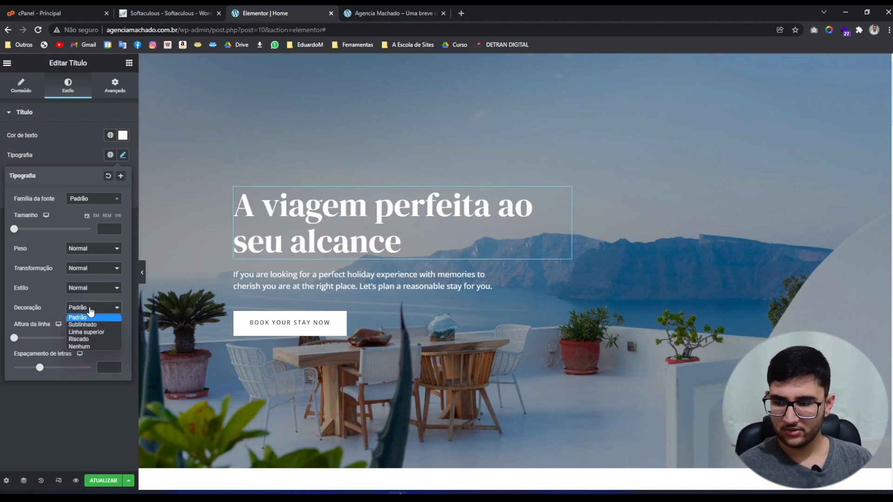
key(Down)
key(Return)
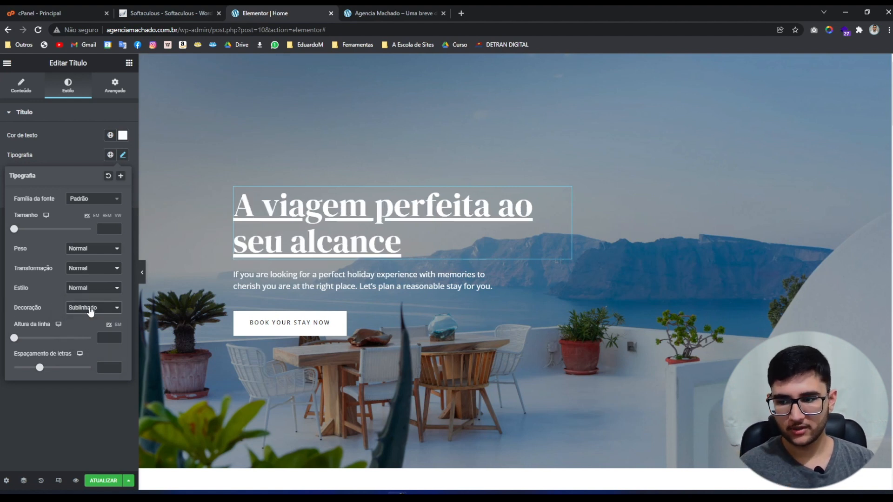
key(Down)
key(Down)
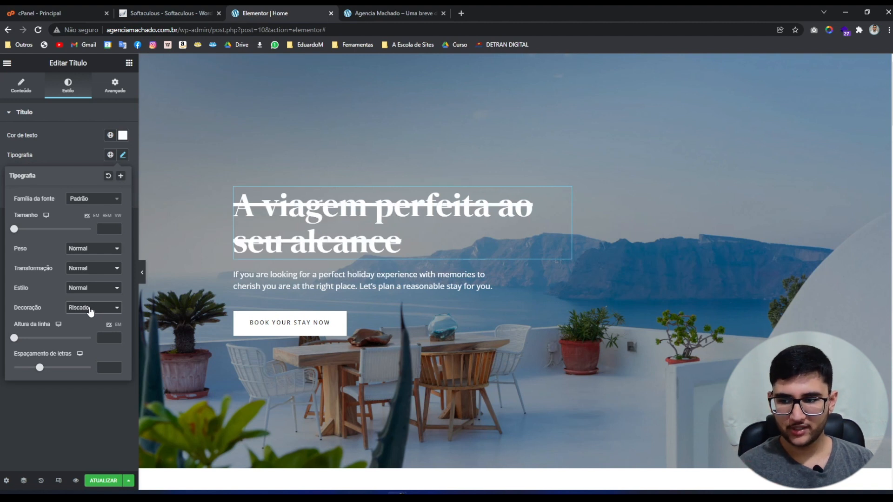
key(Down)
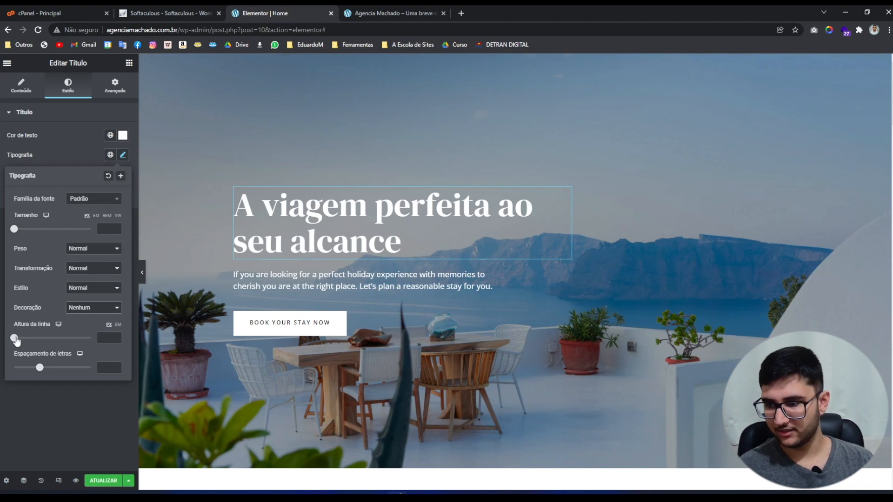
Test a 100 px line height and wider letter spacing, then clear both to default.
drag(15, 339, 82, 339)
key(BackSpace)
key(BackSpace)
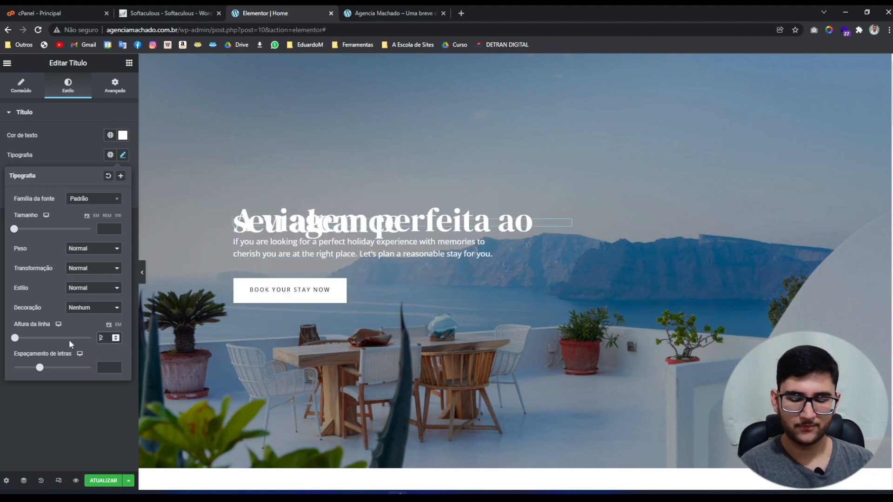
drag(35, 378, 2, 374)
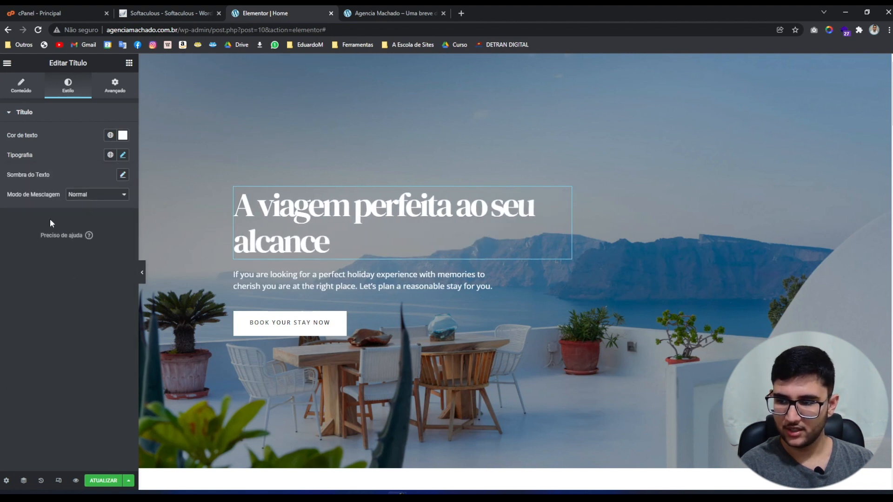
click(120, 158)
click(107, 367)
key(BackSpace)
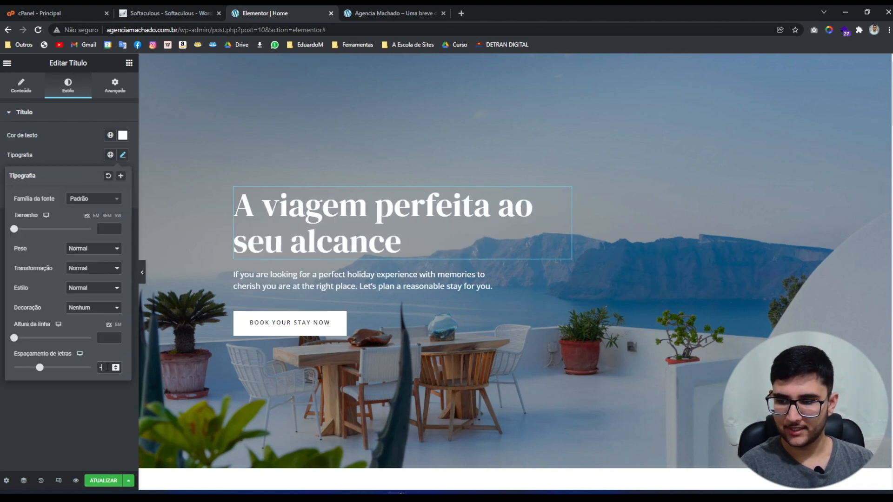
click(107, 398)
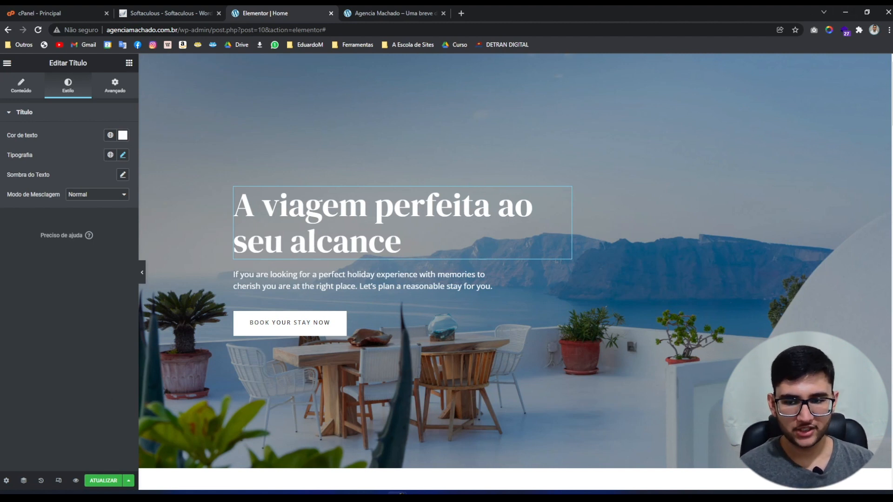
Replace the description paragraph's English text with the pasted Portuguese paragraph.
click(261, 274)
click(86, 220)
key(ctrl+a)
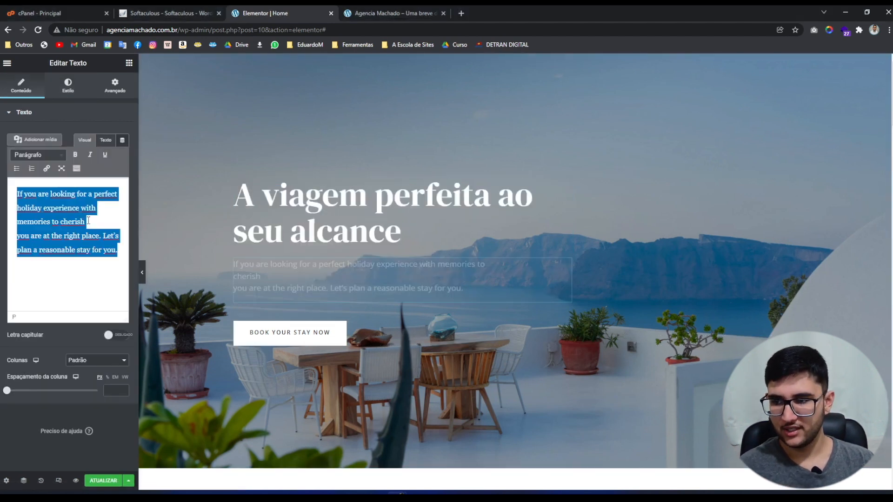
text(Se você está procurando uma experiência de férias perfeita e com memórias inesquecíveis, você está no lugar certo. Vamos planejar a melhor estadia para você.)
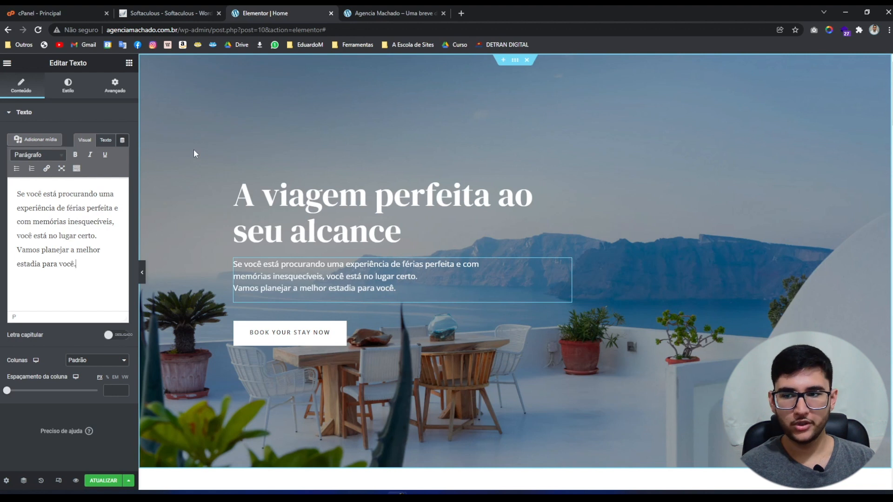
Try bold on 'Vamos planejar a melhor estadia para você.', then remove it.
drag(76, 264, 13, 251)
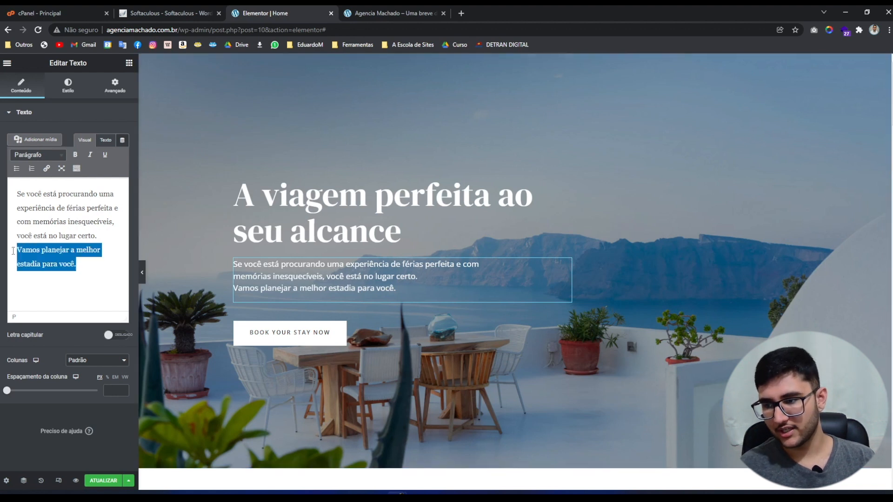
click(75, 155)
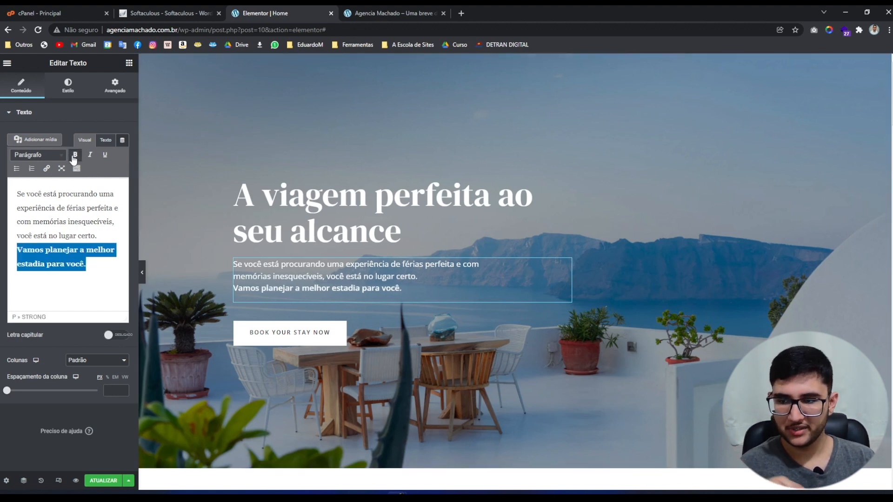
click(74, 156)
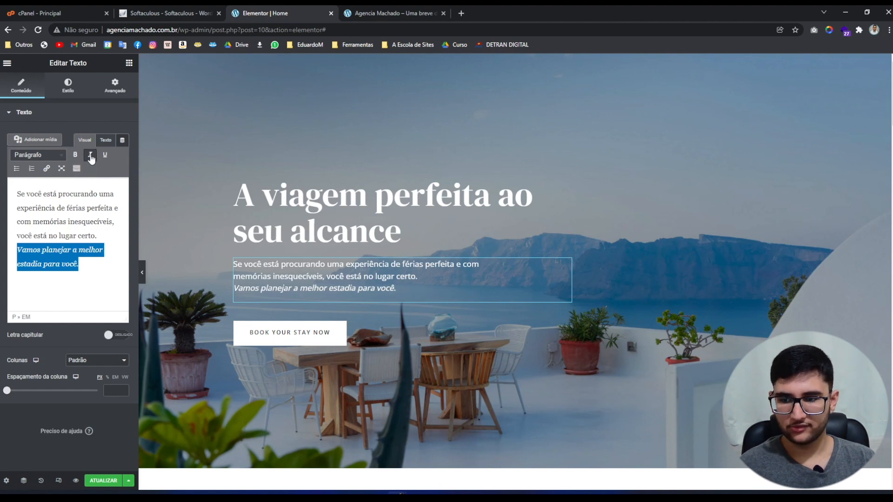
click(89, 263)
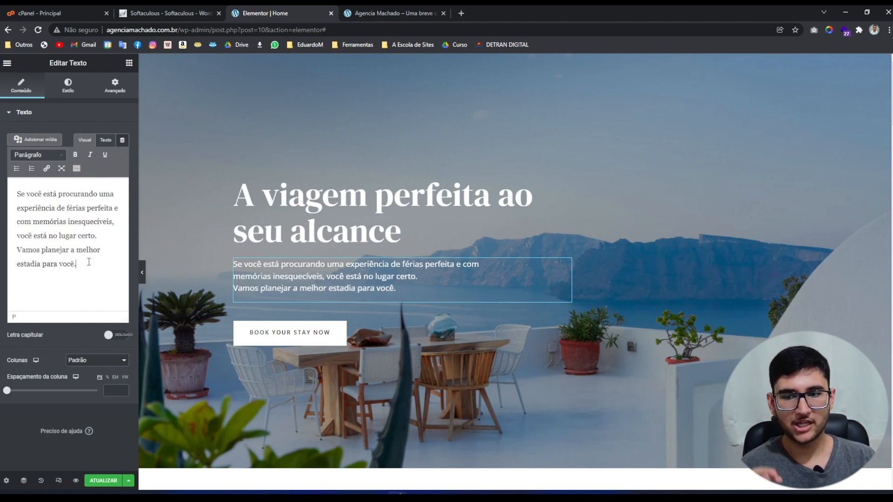
click(289, 212)
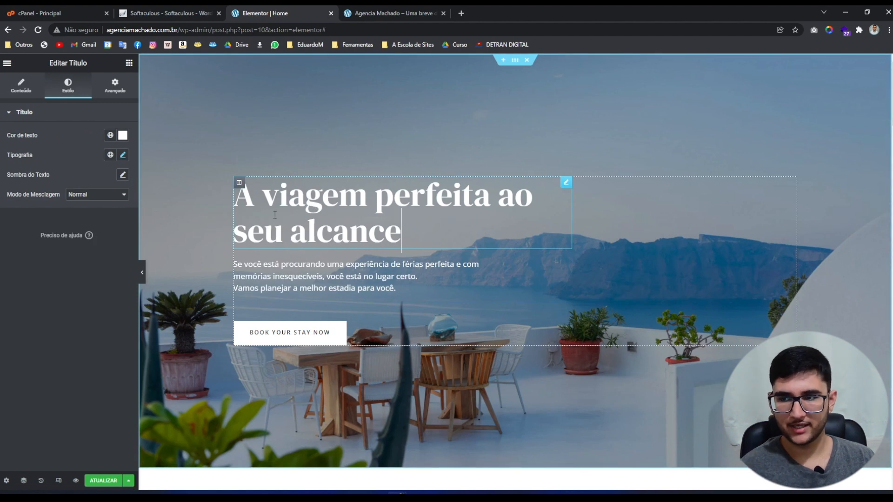
Inspect the heading's content settings and the description paragraph's text and style settings.
click(21, 86)
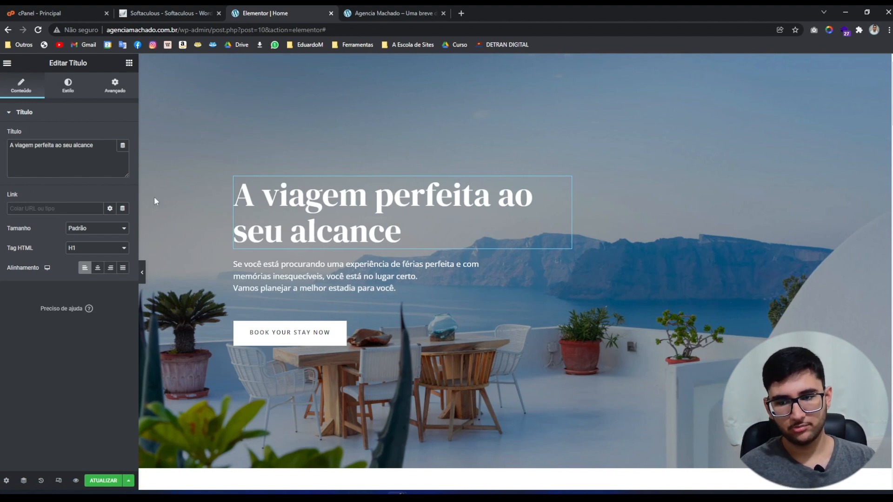
click(251, 274)
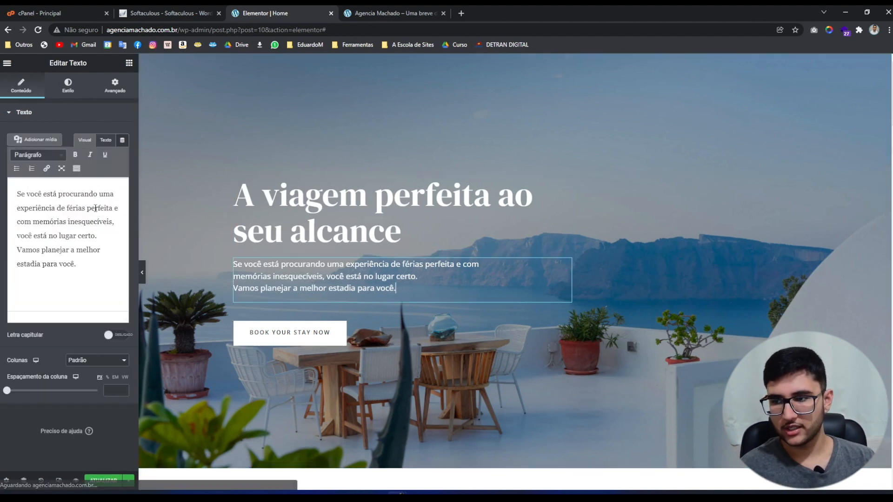
click(61, 219)
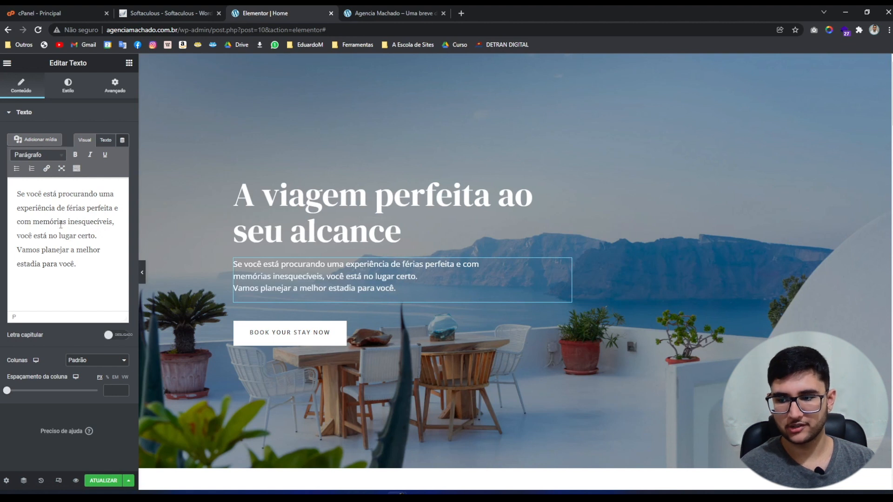
click(88, 267)
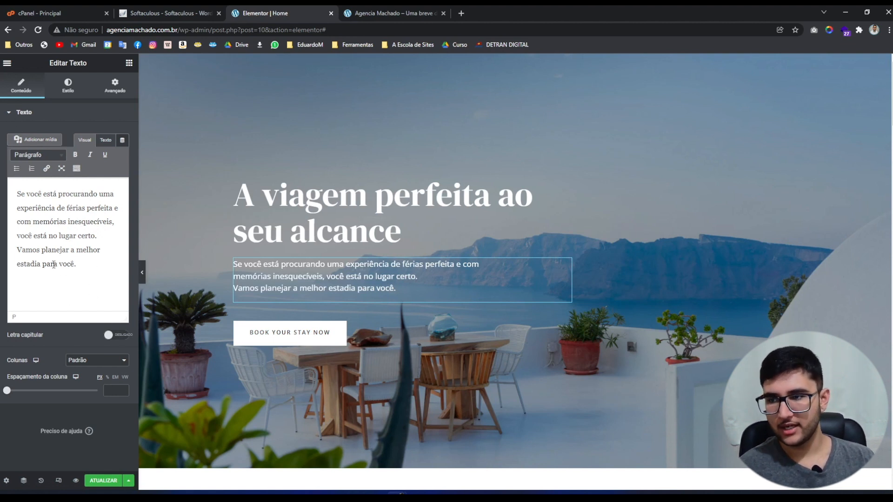
click(68, 86)
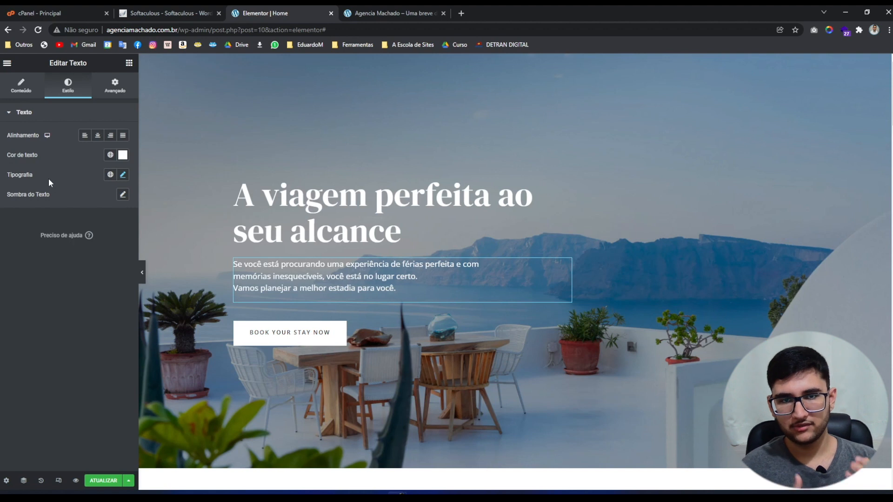
click(21, 85)
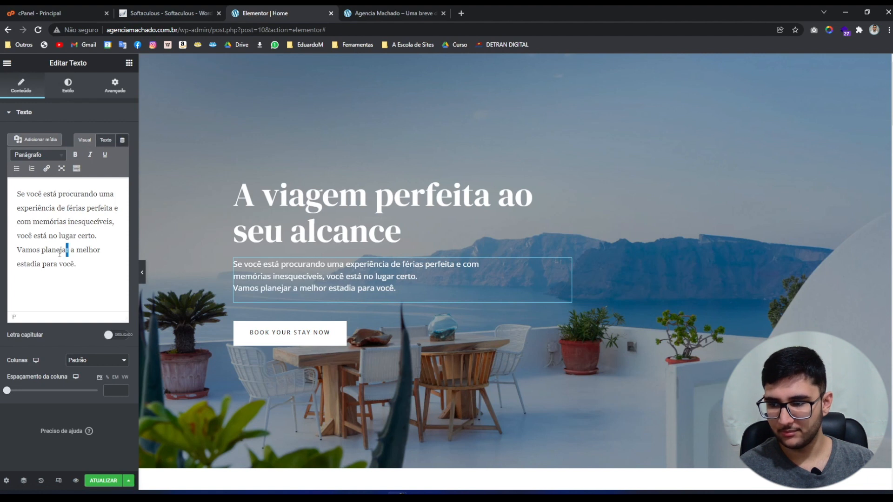
Try bolding 'Vamos planejar', undo it, and select the hero button for editing.
drag(69, 251, 10, 252)
click(75, 157)
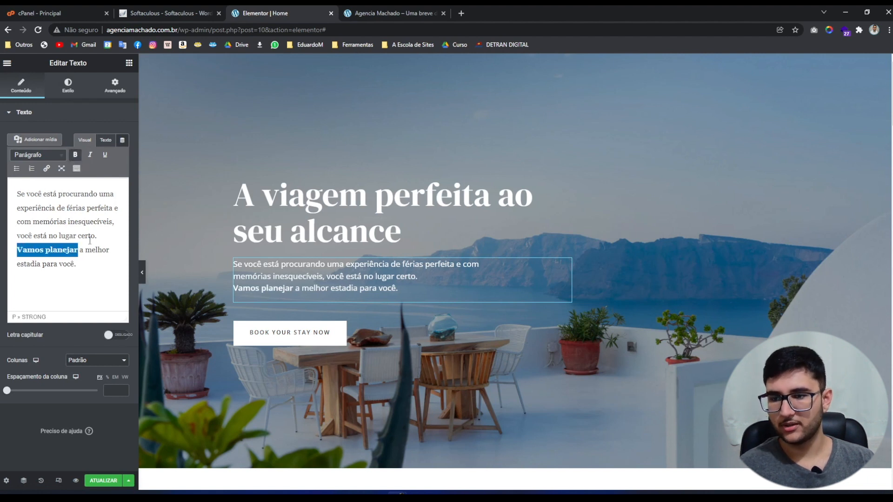
click(89, 235)
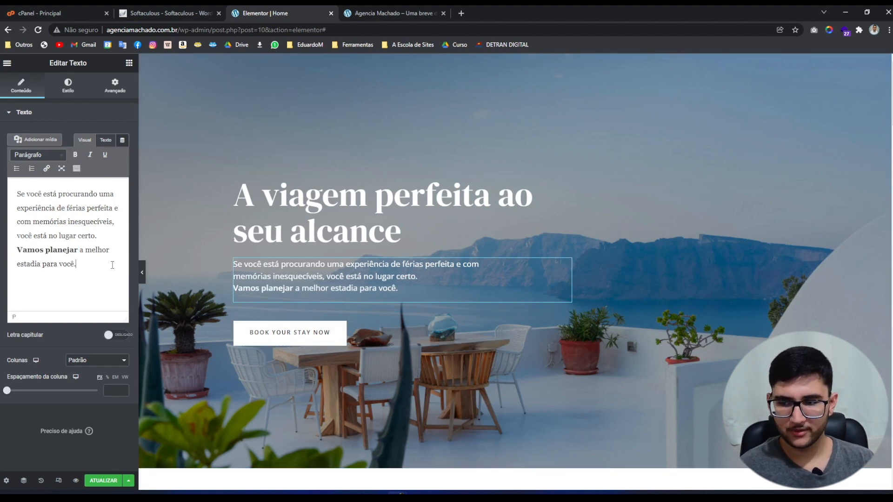
key(ctrl+z)
click(88, 263)
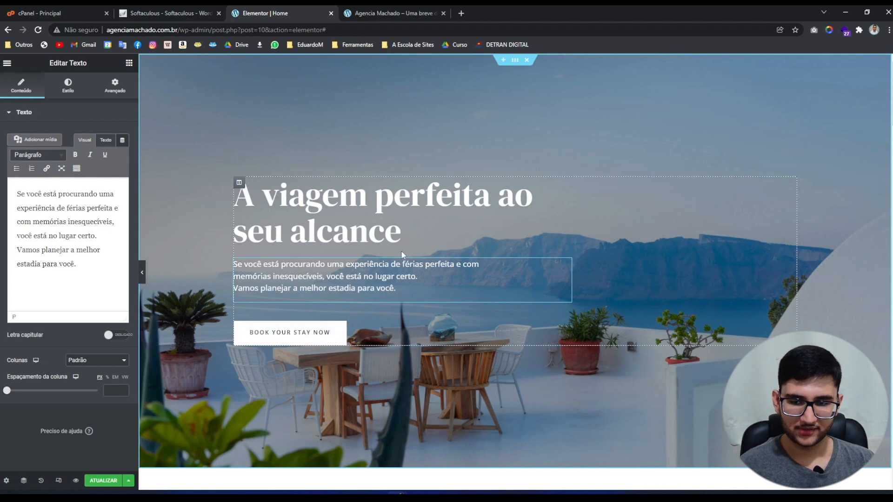
click(416, 336)
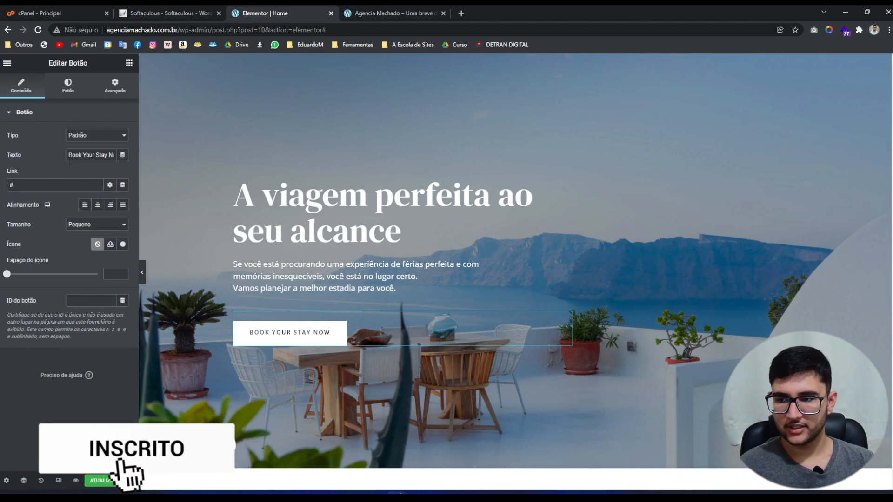
Replace the button label 'Book Your Stay Now' with 'agende sua viagem'.
triple_click(83, 154)
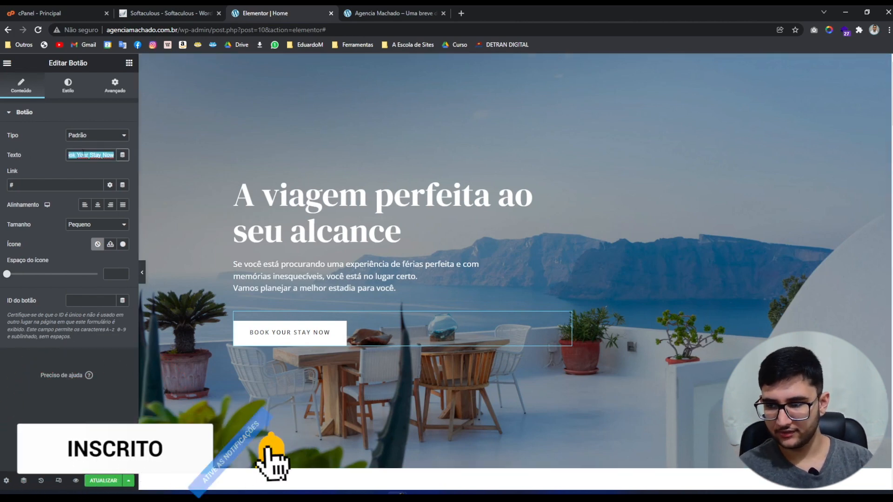
key(BackSpace)
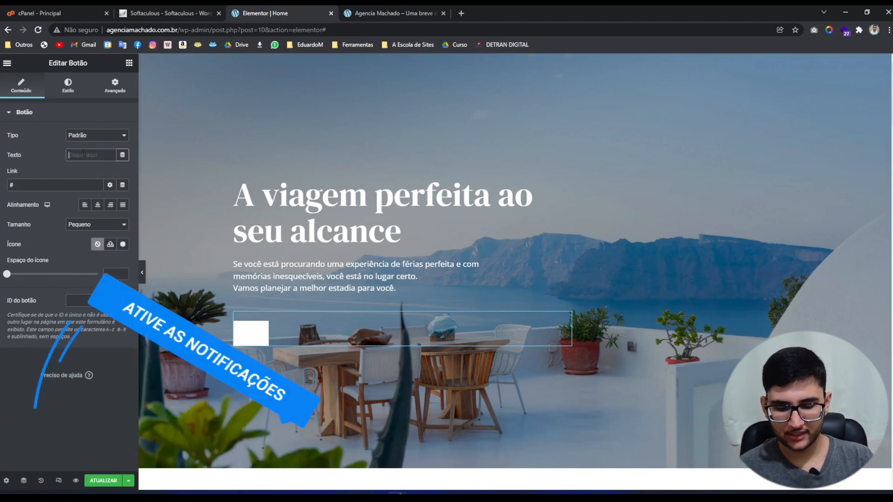
text(age)
text(nde sua viagem)
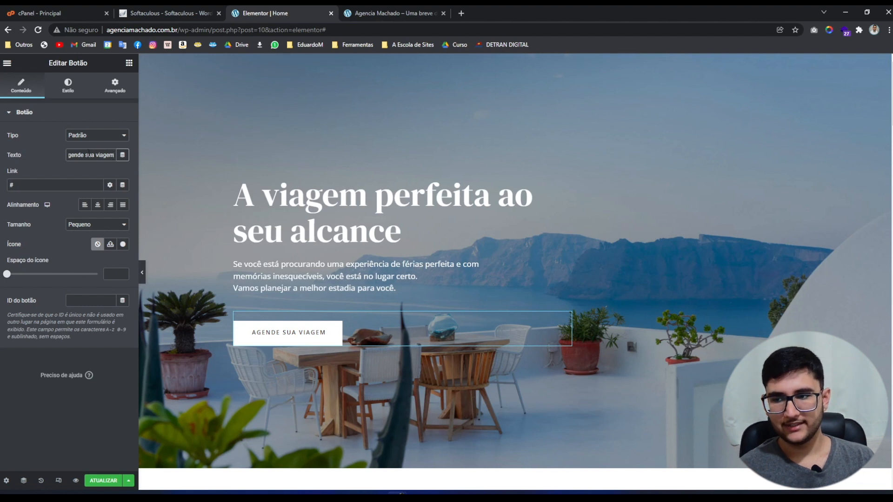
click(27, 184)
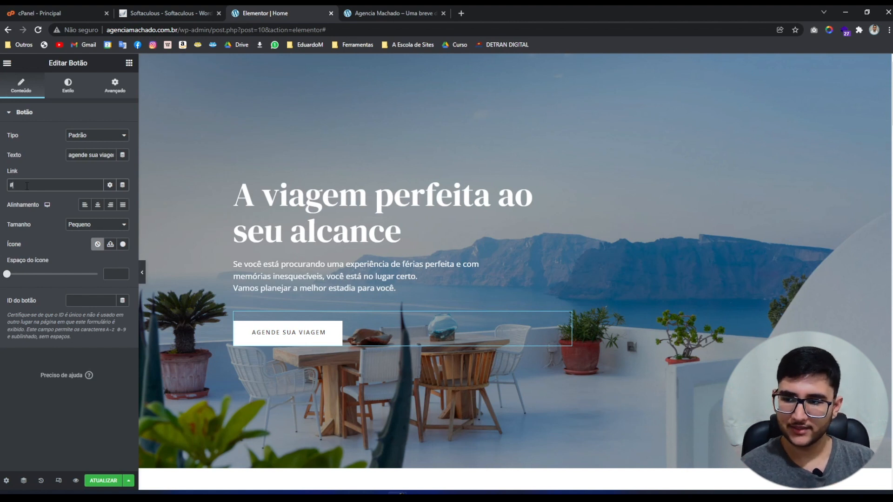
Link the button to '#contato' and align it Esquerda after trying Centro, Direita and Justificado.
text(contato)
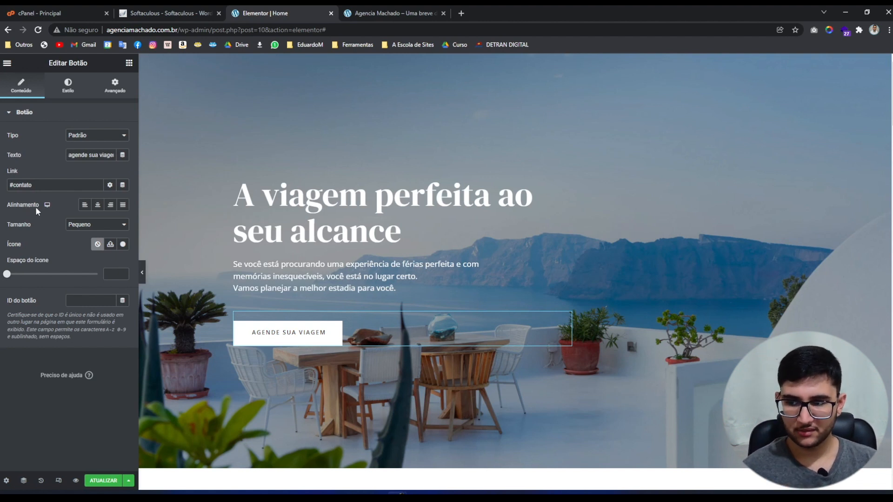
click(98, 207)
click(110, 206)
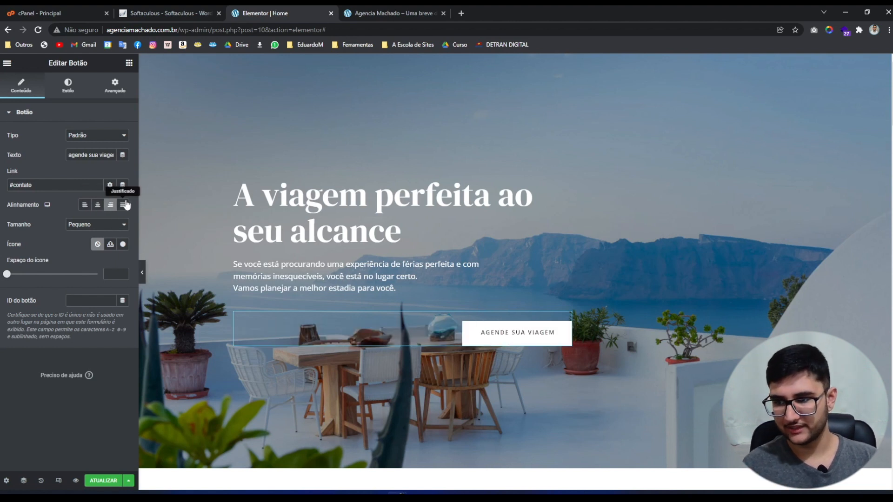
click(125, 205)
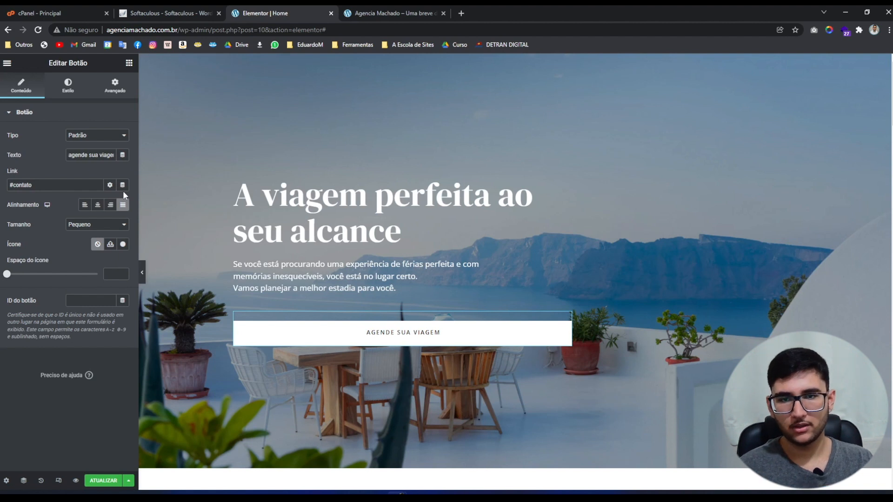
click(84, 205)
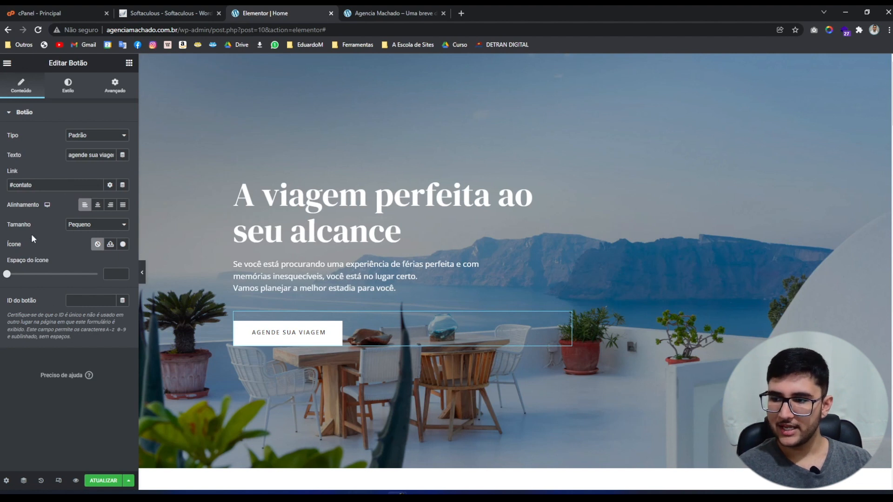
Try Médio and Grande button sizes, then set the size back to Pequeno.
click(85, 227)
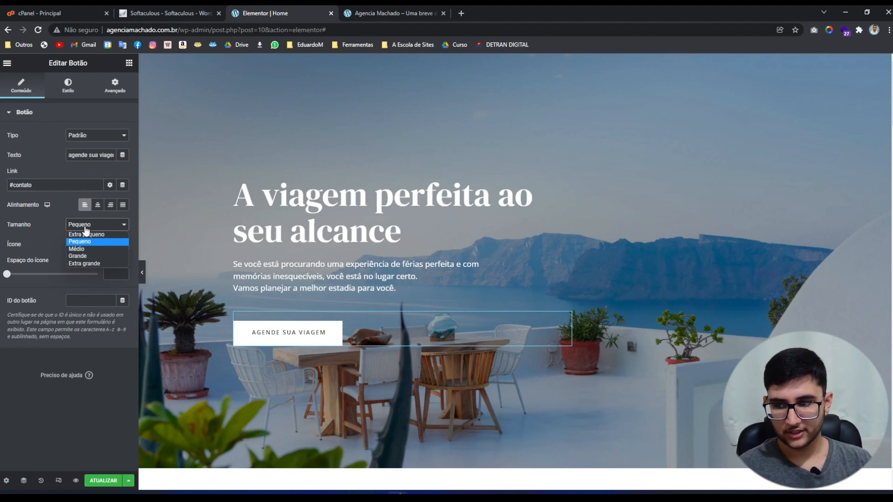
key(Down)
key(Return)
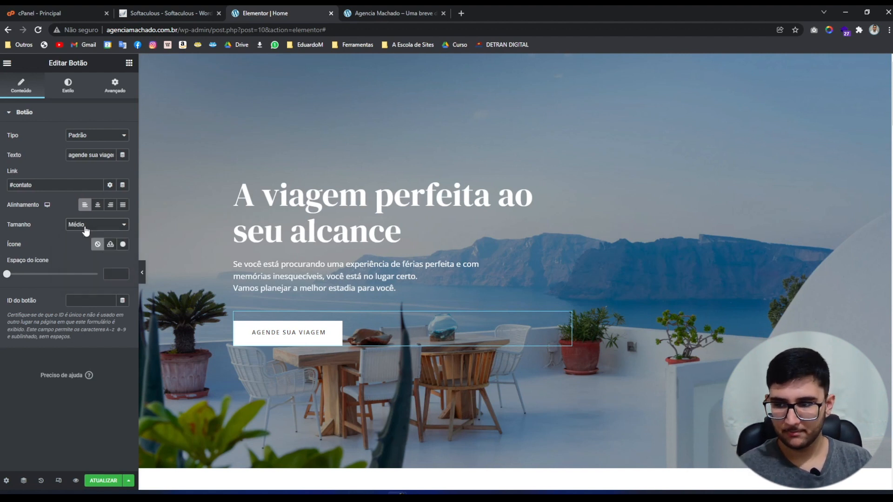
click(85, 231)
click(88, 256)
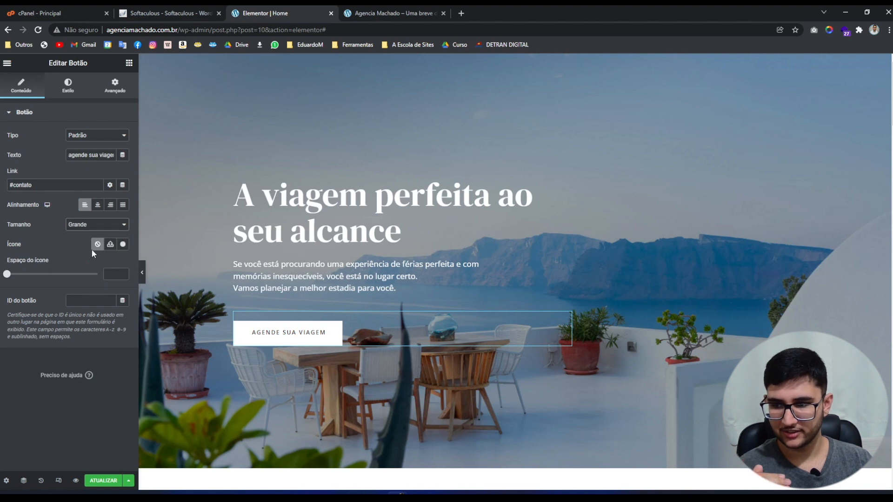
click(90, 225)
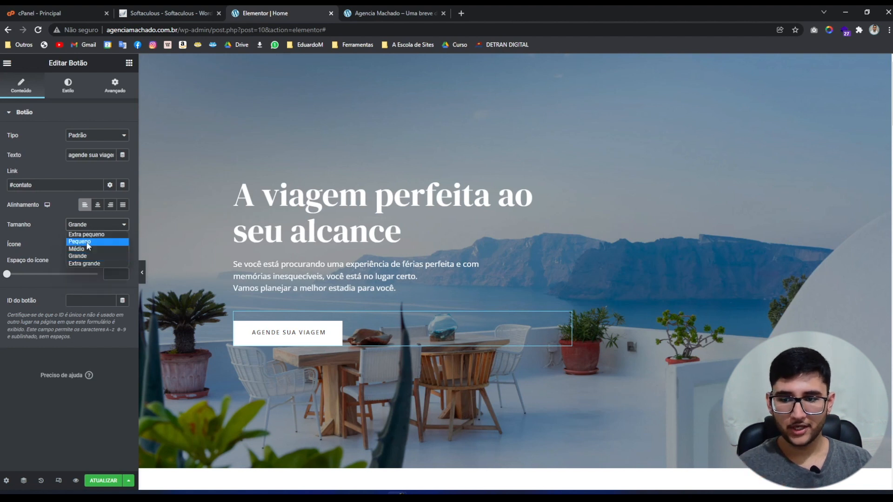
click(88, 242)
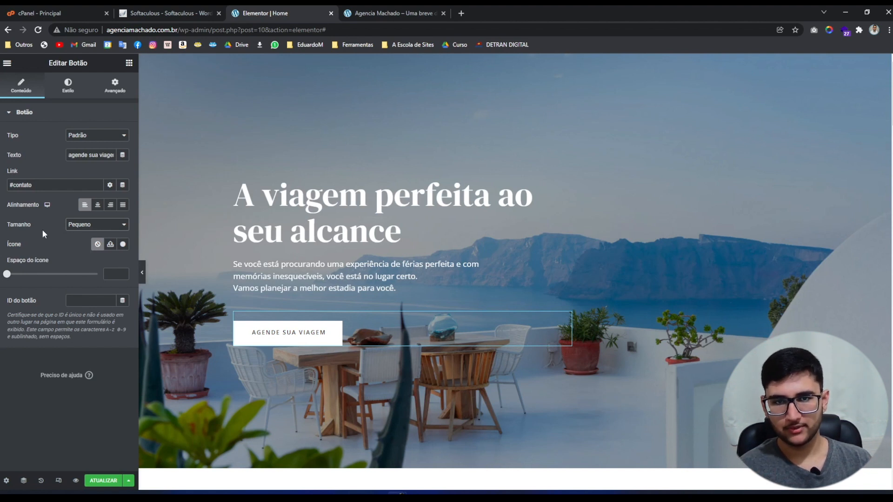
click(128, 63)
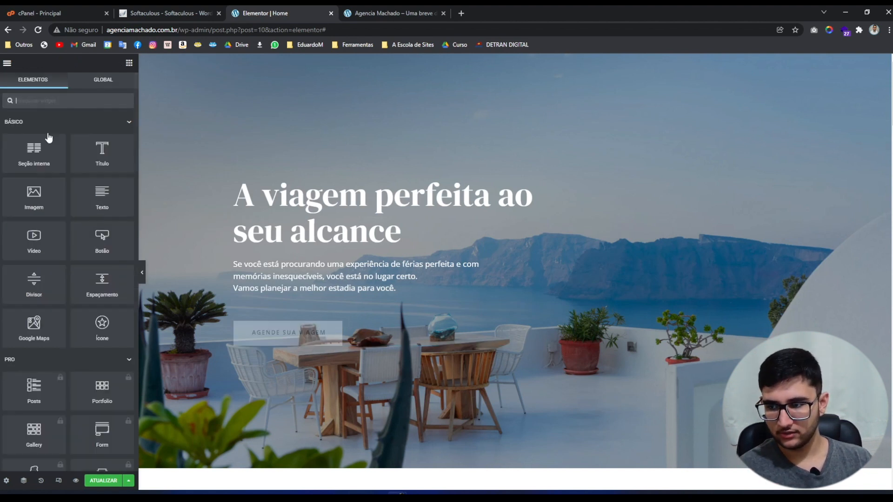
drag(103, 239, 277, 317)
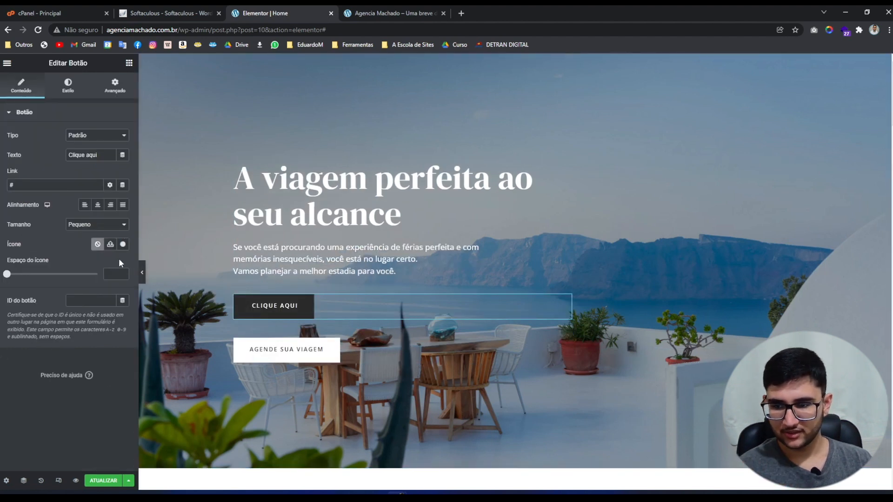
key(ctrl+z)
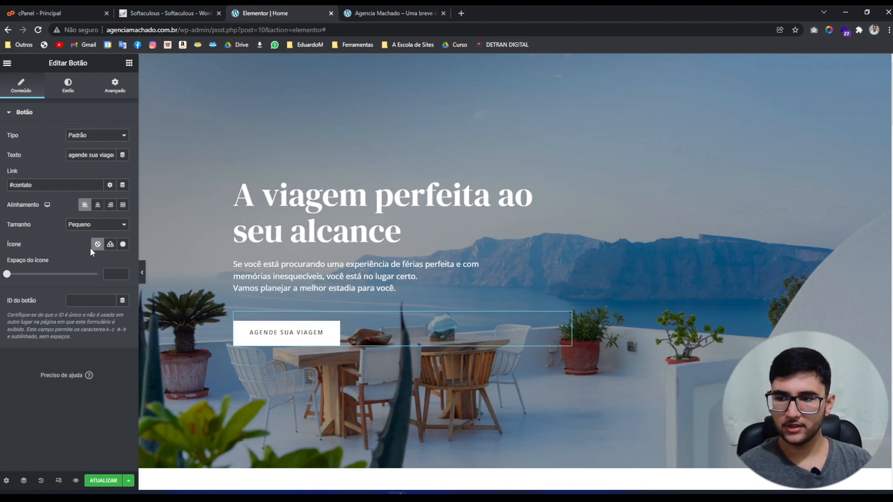
Add the angle-right icon after the button text with icon spacing 15.
click(123, 244)
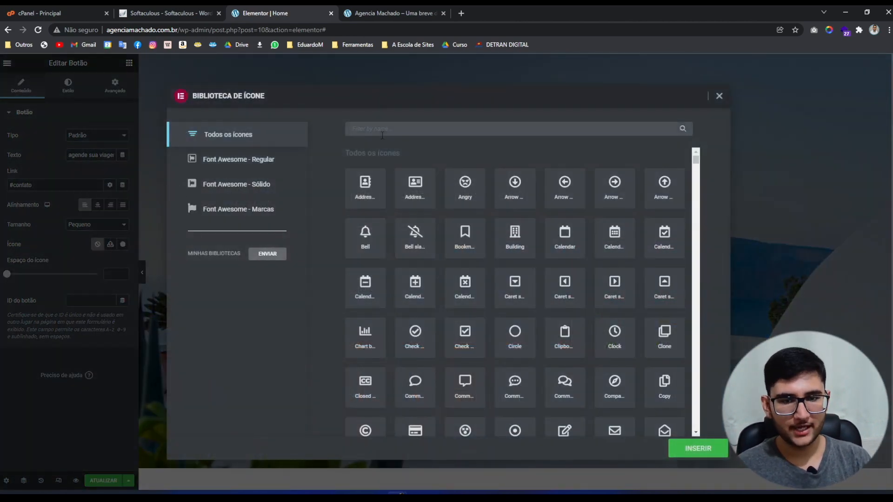
text(right)
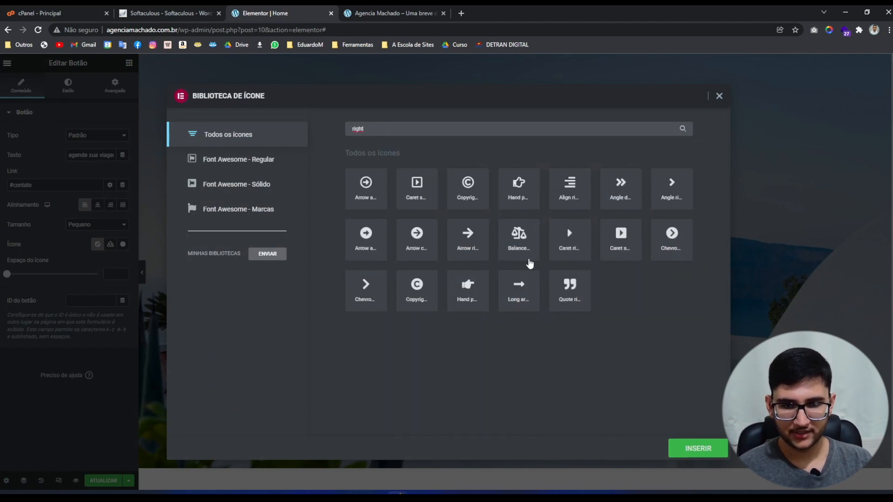
click(667, 191)
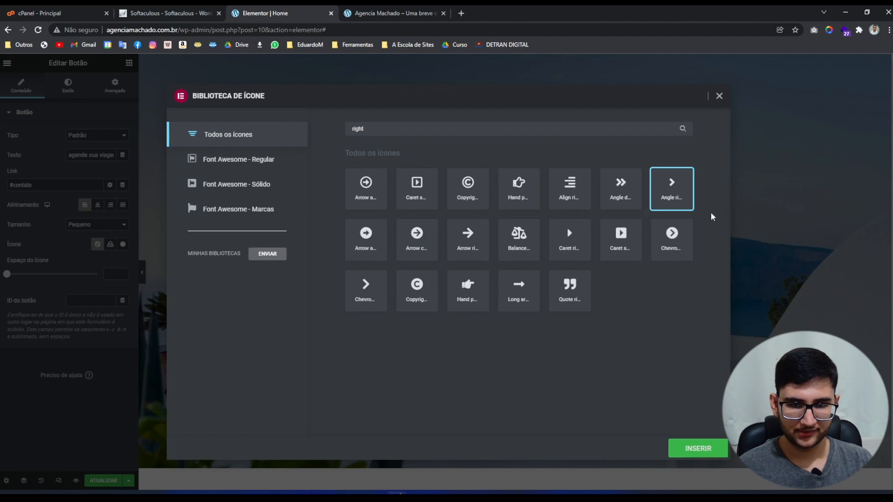
click(709, 450)
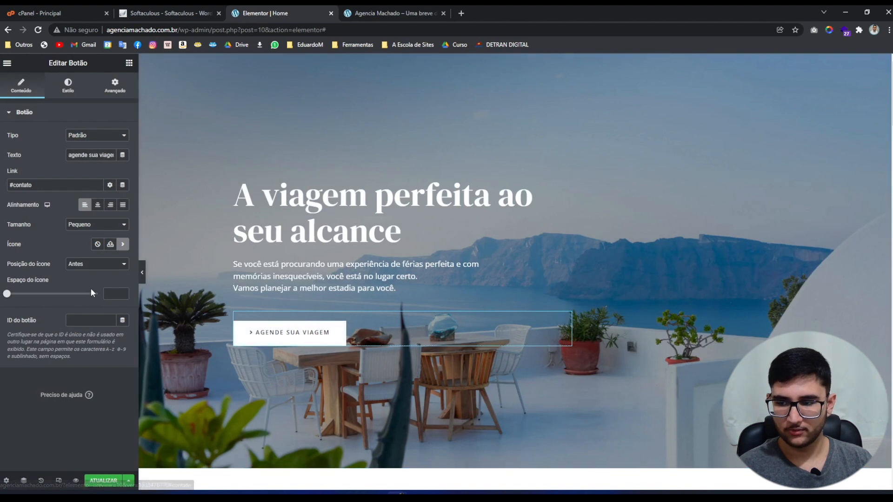
click(82, 267)
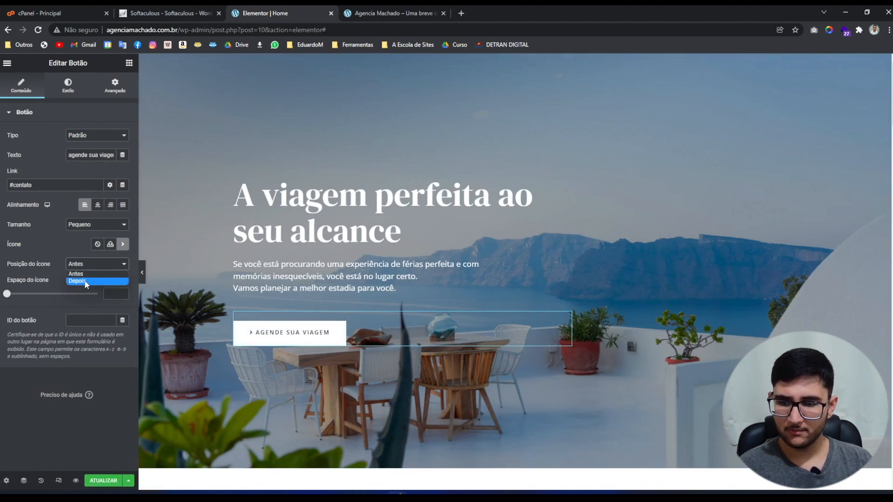
click(85, 281)
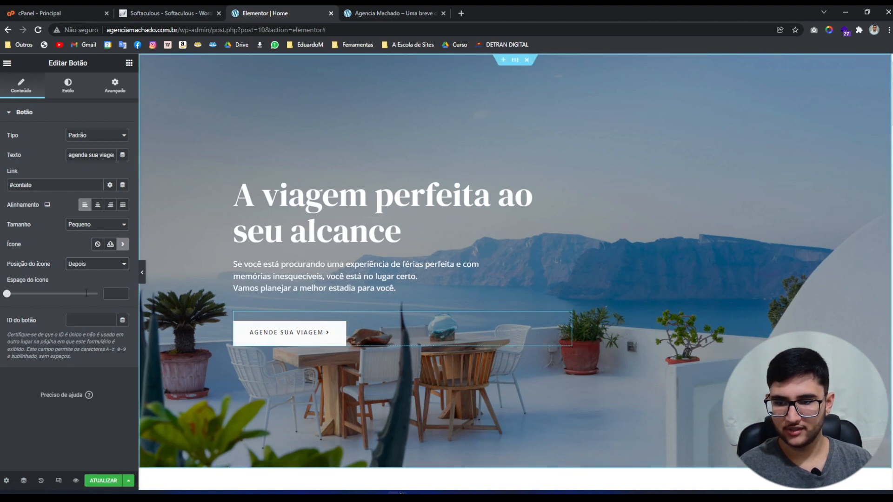
drag(7, 293, 36, 294)
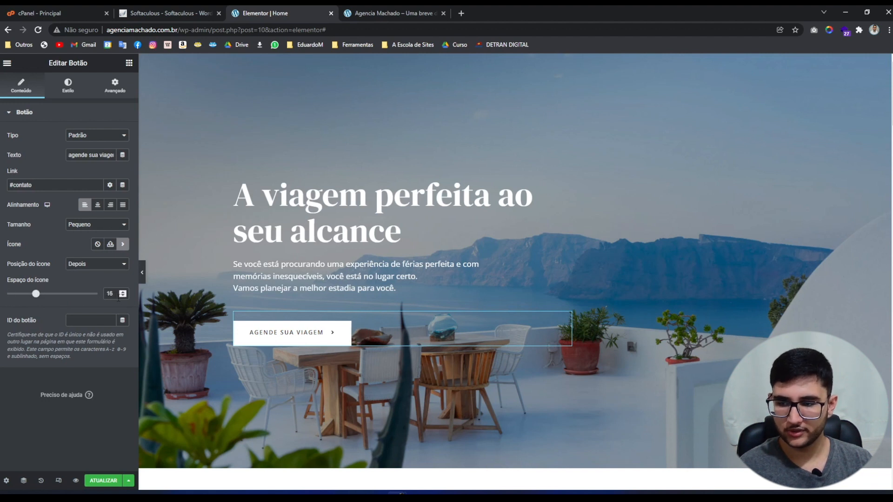
click(124, 295)
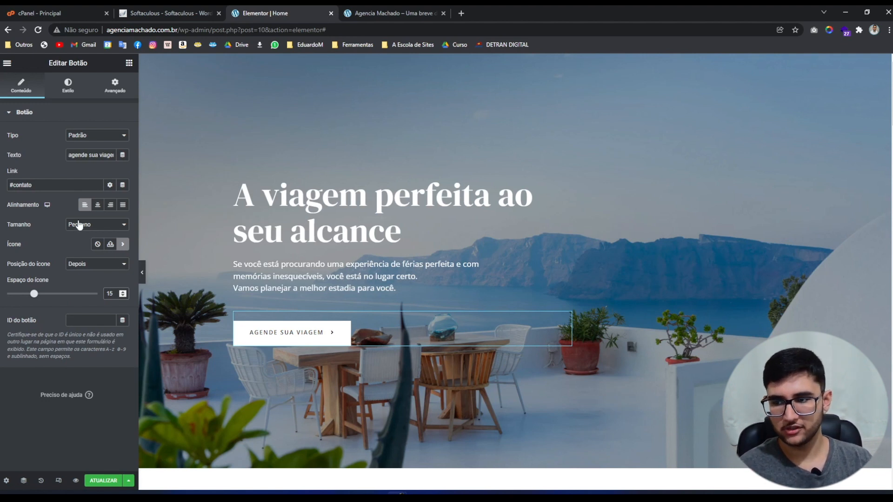
Remove the button icon, reset icon spacing to 0, and show the Estilo settings.
click(98, 245)
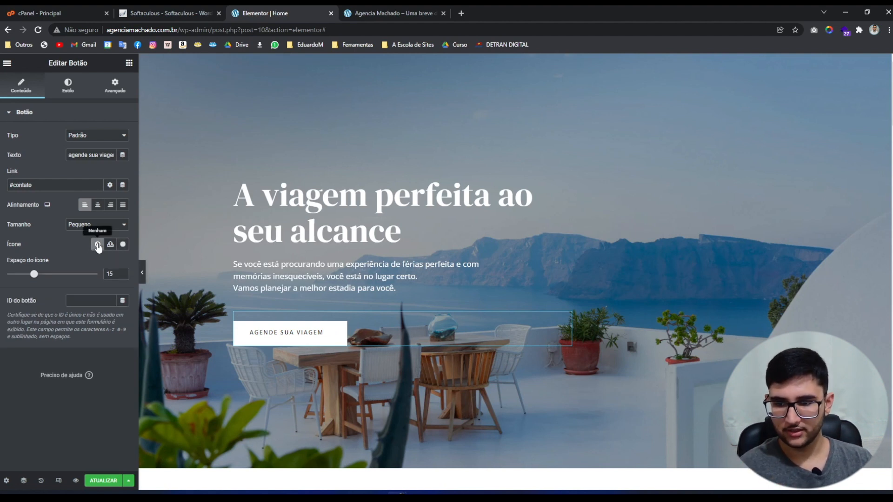
drag(34, 274, 2, 275)
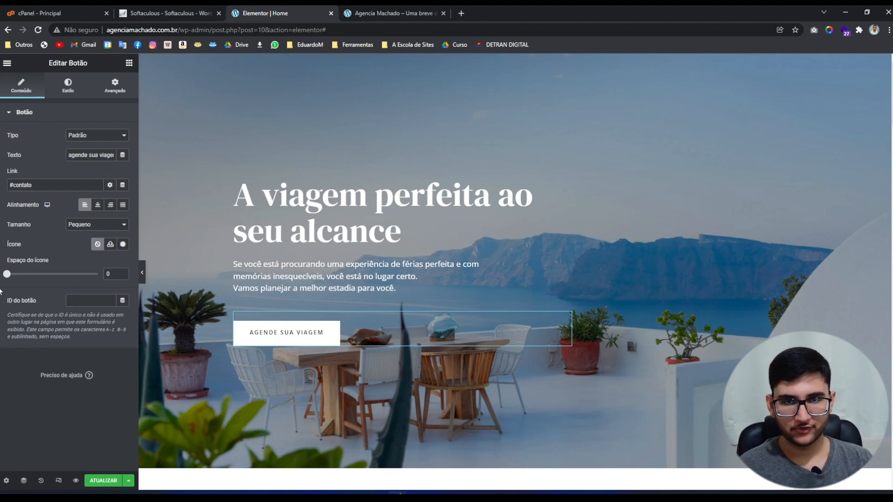
click(67, 88)
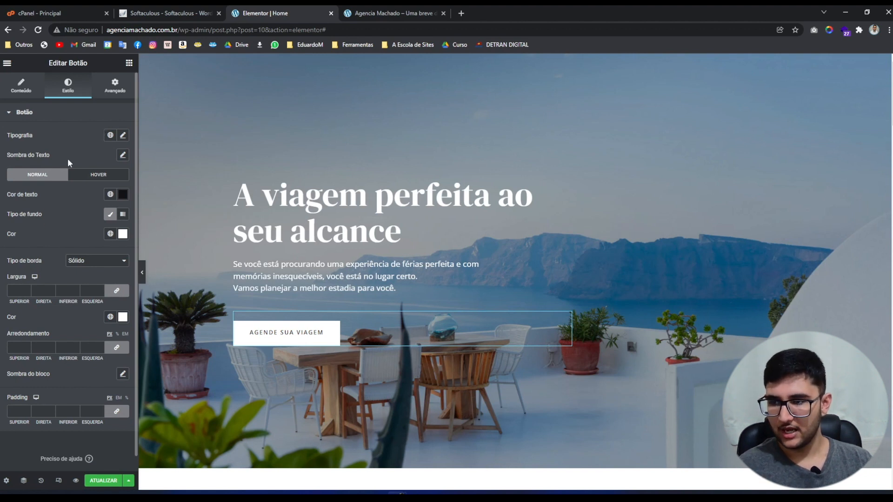
Try a red text shadow at about 0.91 opacity on the button, then clear it.
click(123, 156)
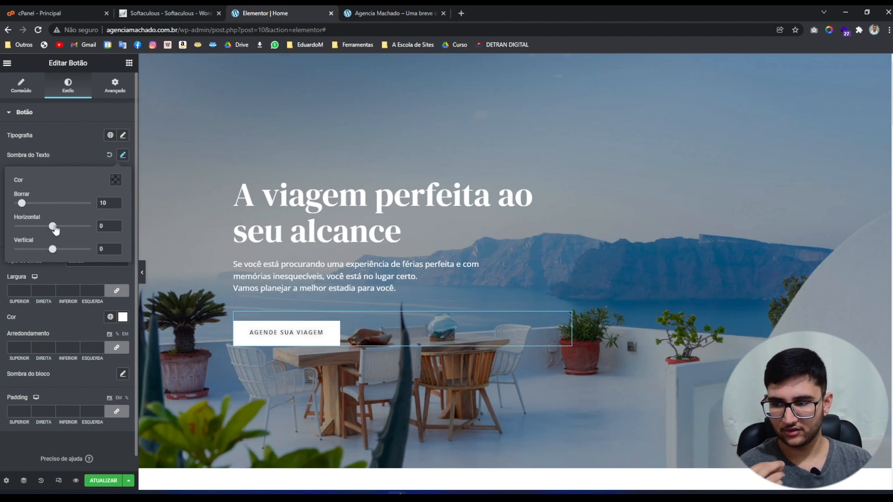
click(115, 180)
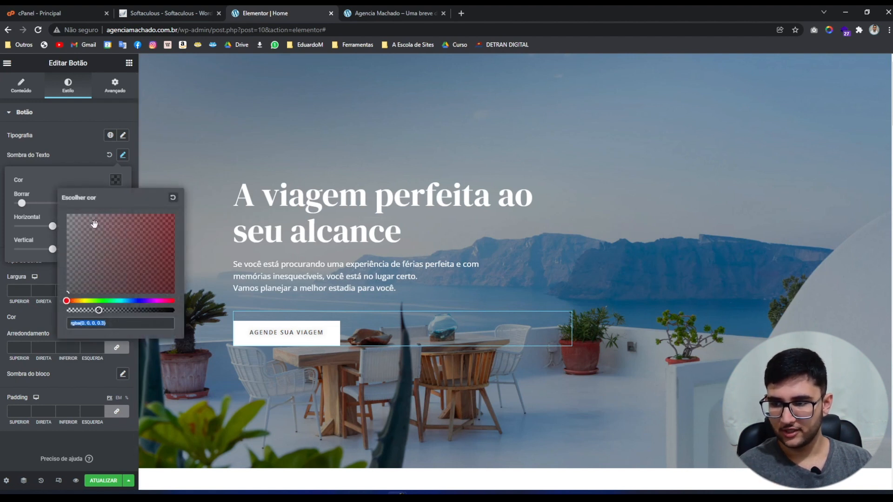
text(rgba(255, 0, 0, 1))
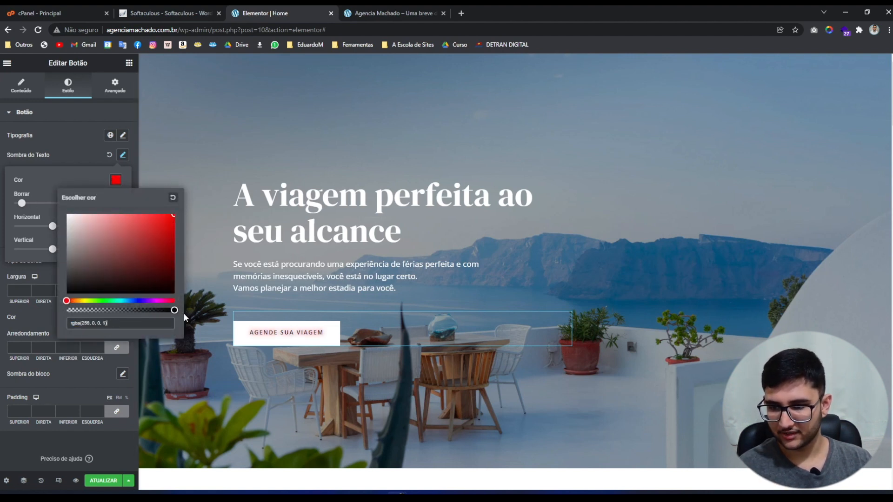
mouse_move(173, 311)
mouse_down()
mouse_move(139, 297)
mouse_move(113, 309)
mouse_move(164, 310)
mouse_up()
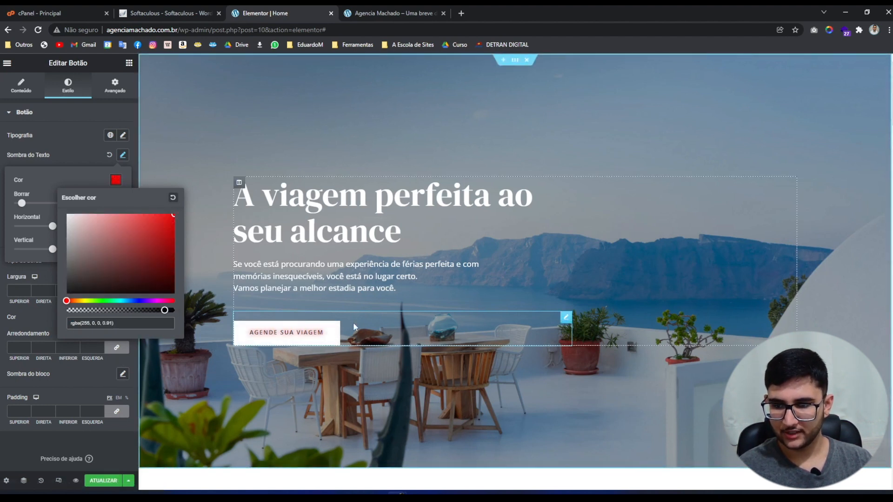
click(81, 180)
click(109, 155)
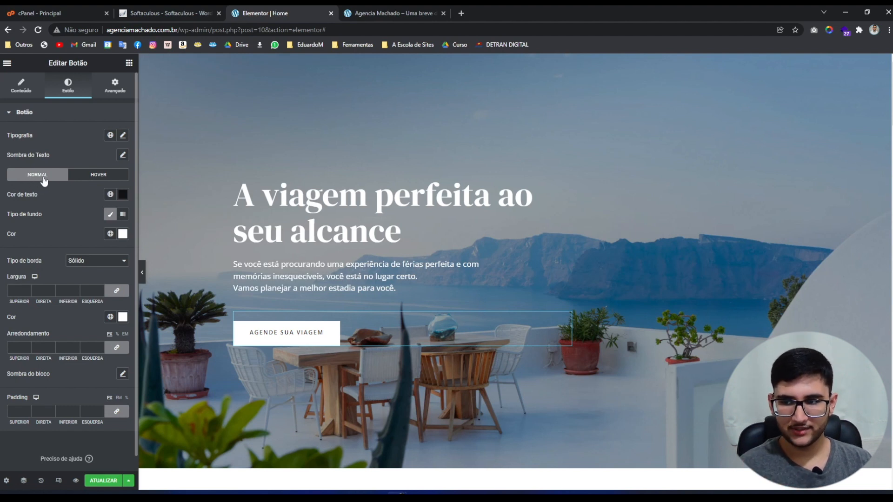
Try a pink hover background on the button, then set it back to white.
click(87, 179)
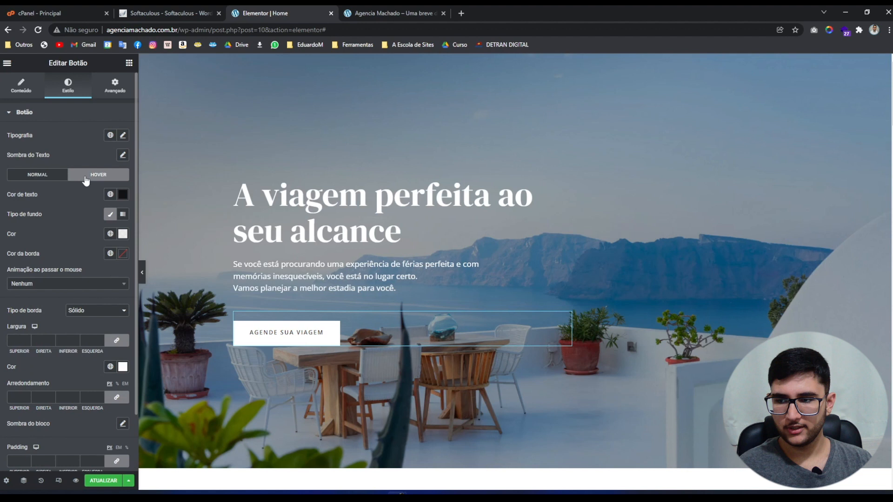
click(41, 177)
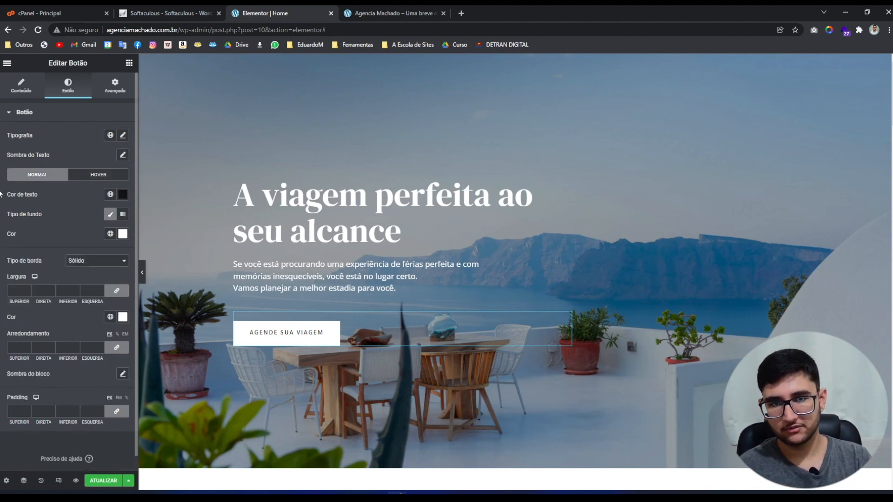
click(88, 176)
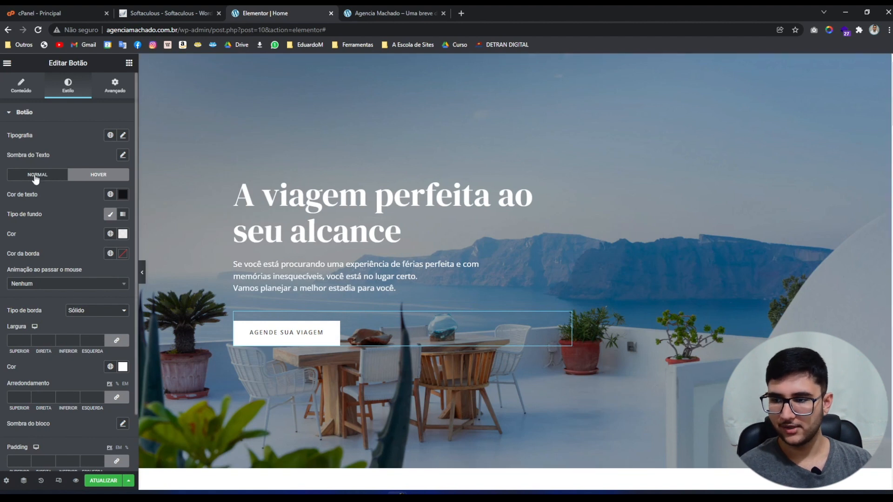
click(36, 178)
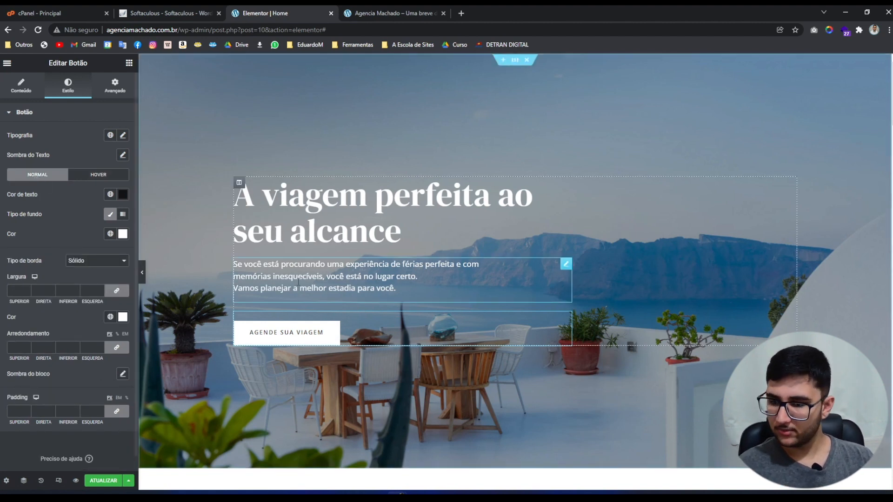
click(90, 176)
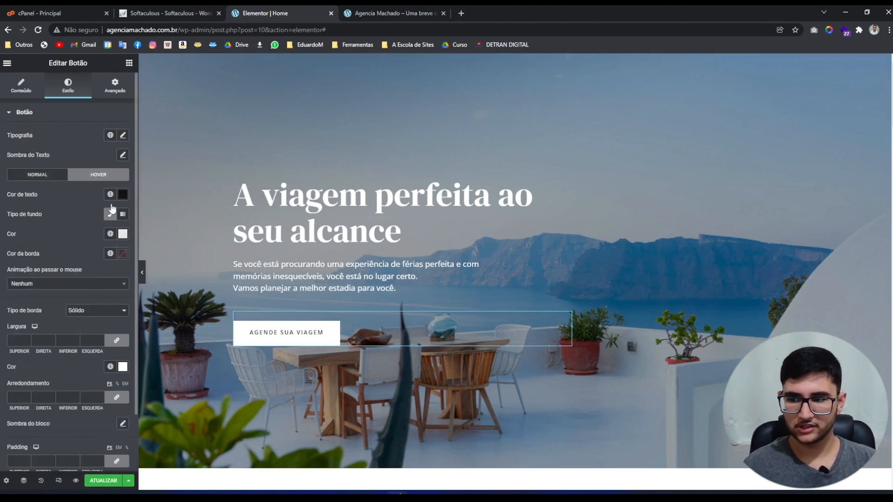
click(122, 234)
drag(102, 301, 61, 263)
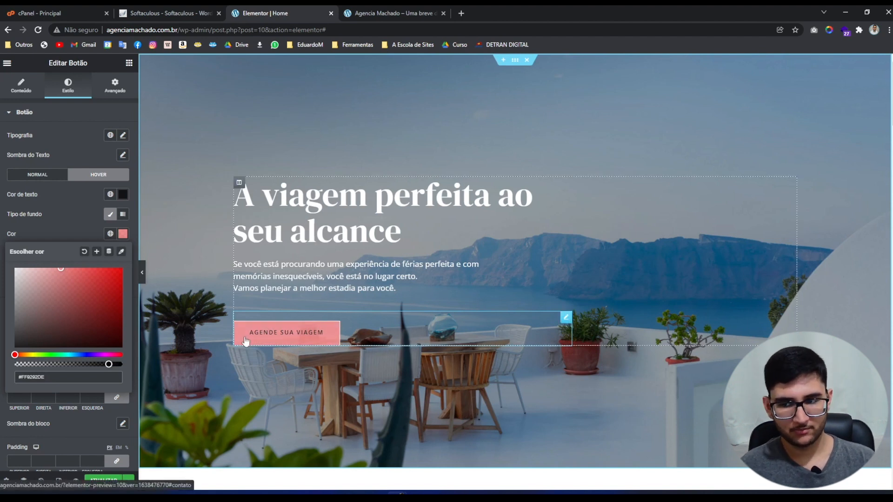
click(44, 281)
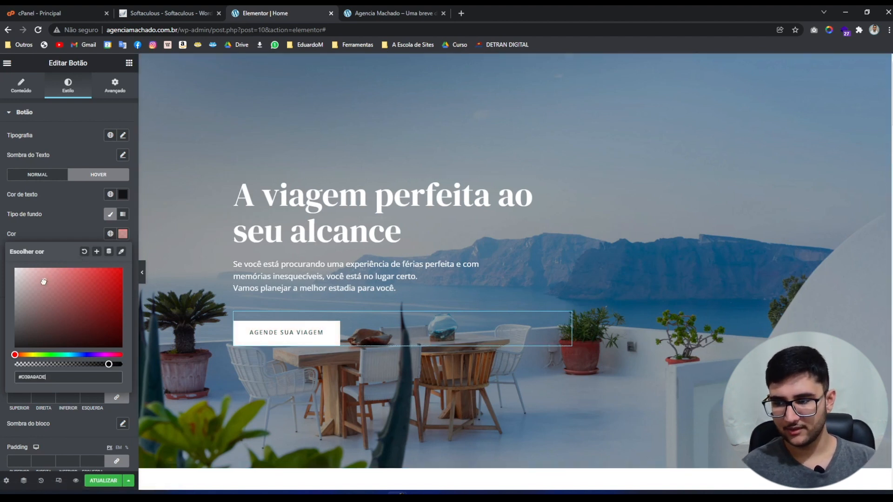
drag(44, 282, 14, 268)
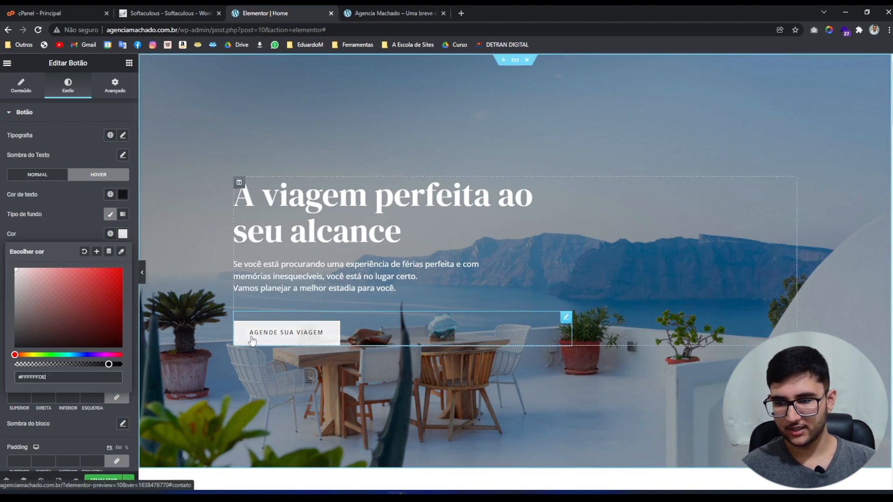
click(52, 228)
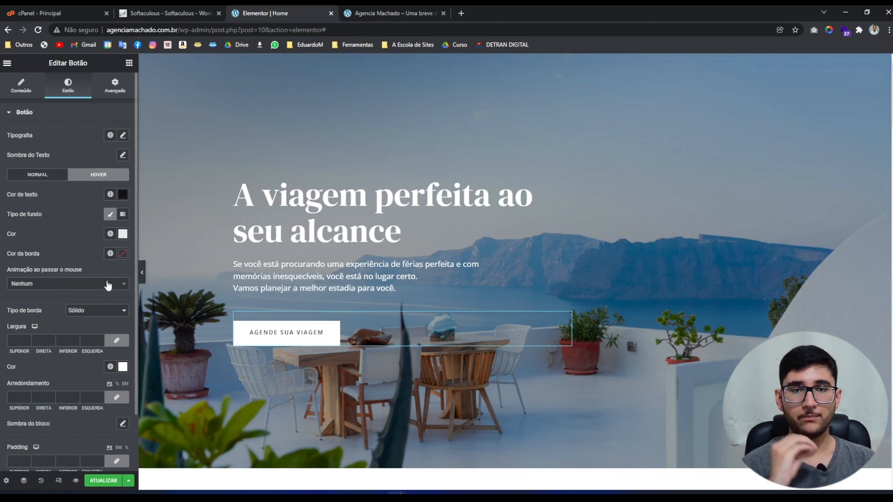
Set the button's hover animation to Float.
click(76, 286)
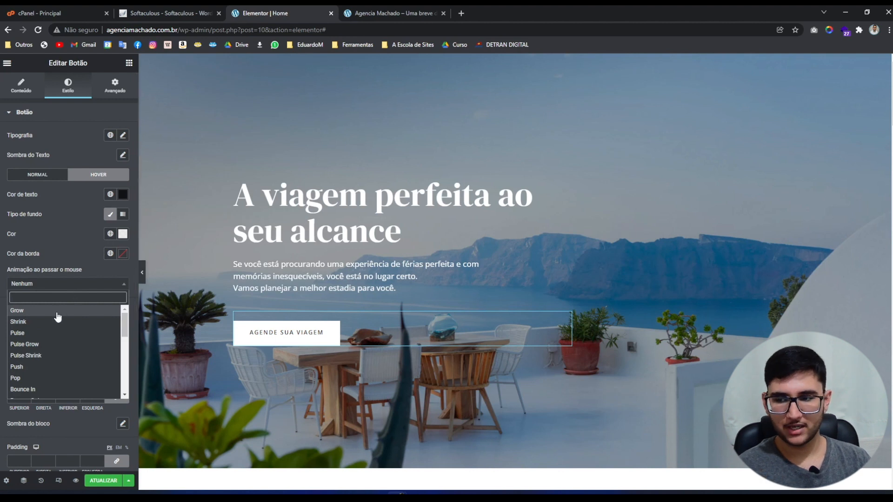
scroll(37, 354, down, 2)
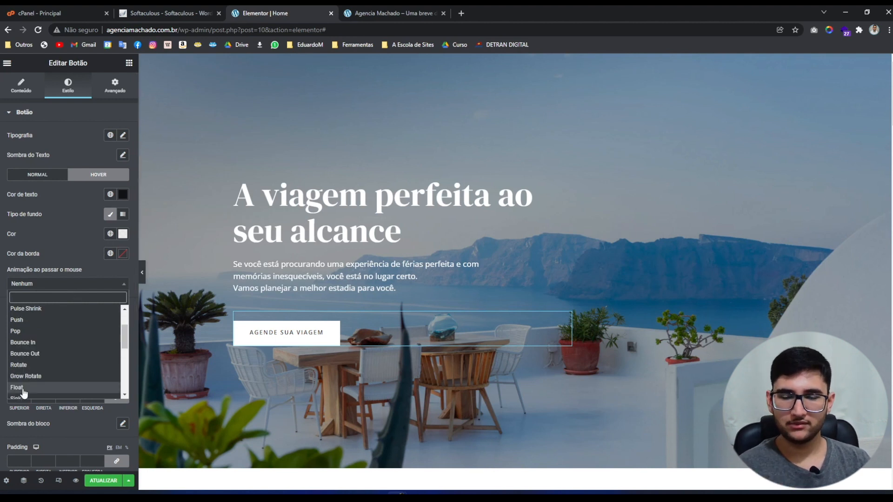
click(17, 387)
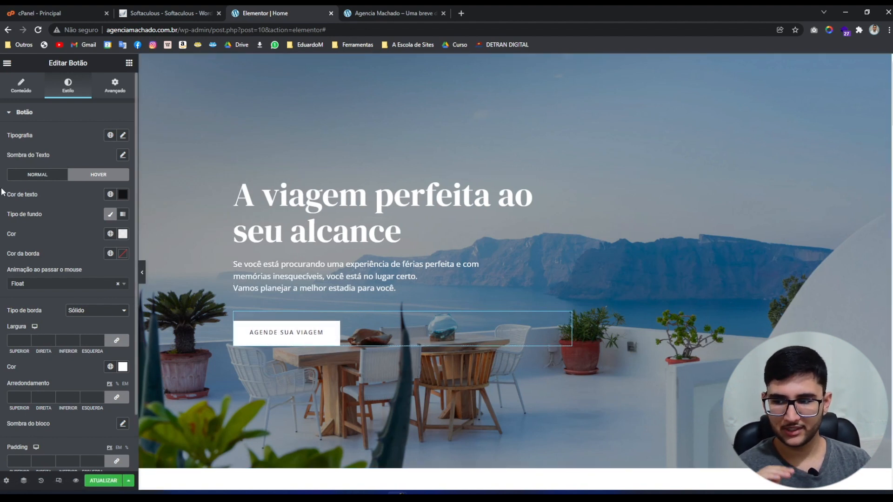
Give the button a red border with width 05 in the Normal state.
click(53, 179)
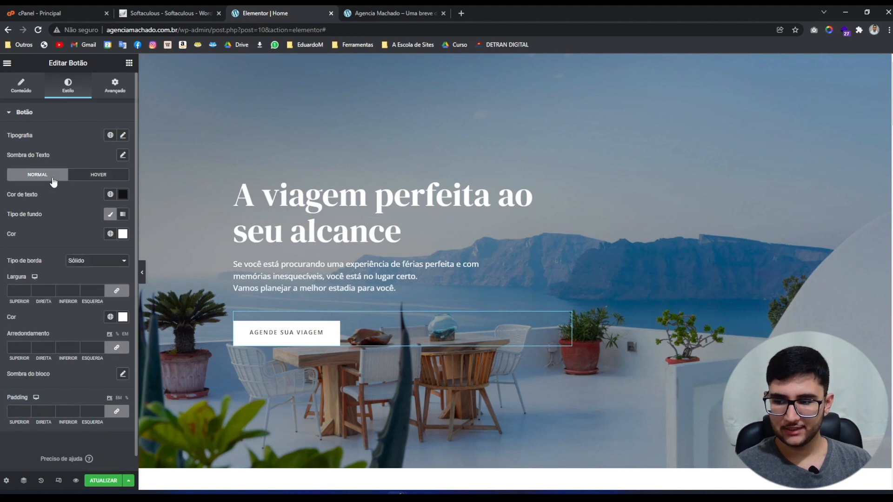
scroll(47, 262, down, 1)
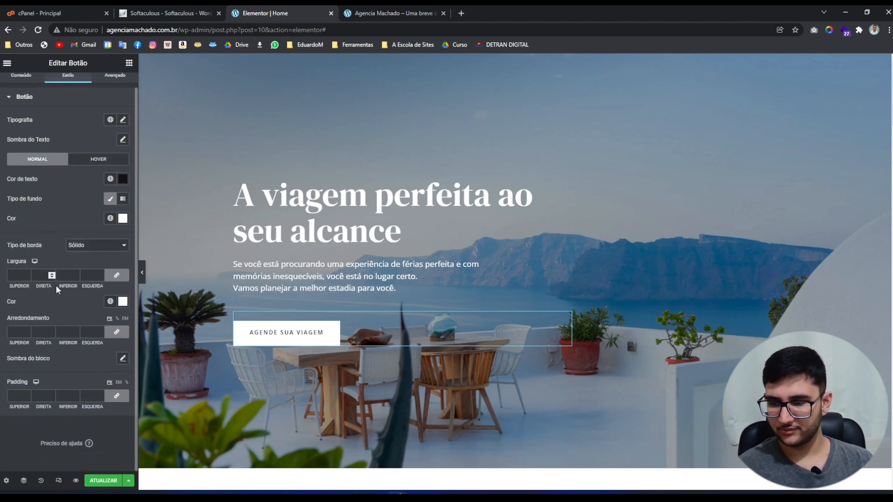
click(11, 275)
text(05)
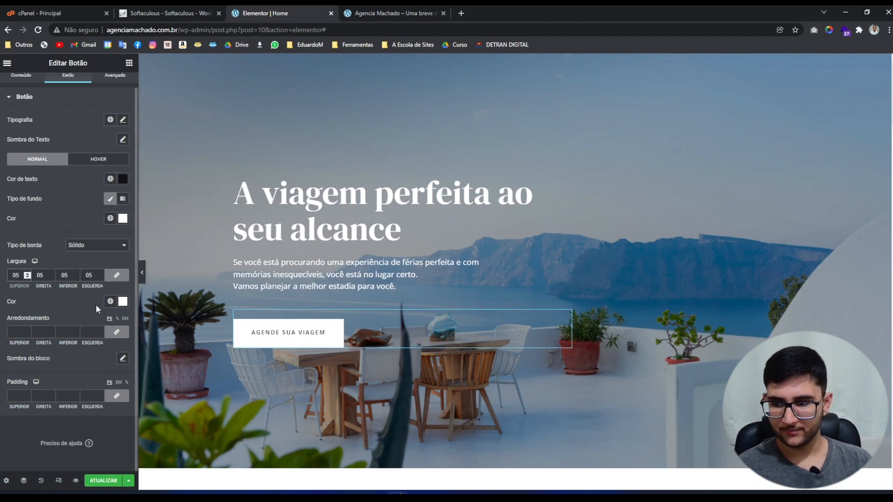
click(122, 302)
click(121, 336)
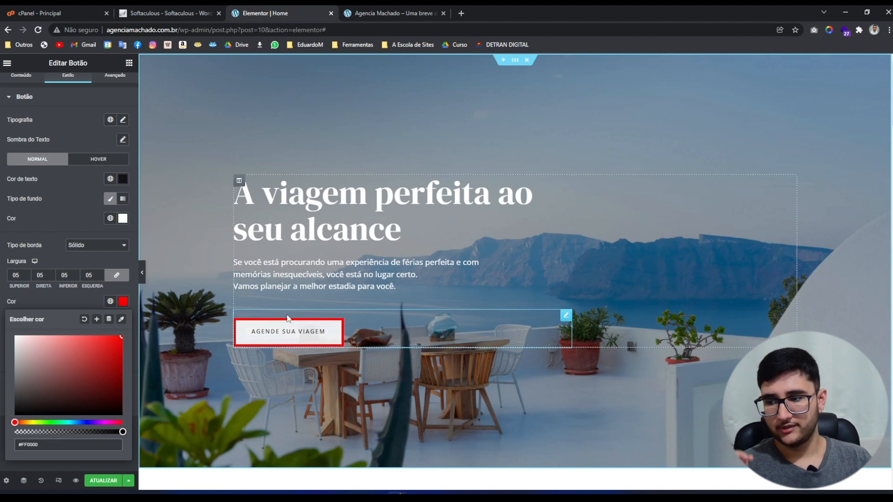
Change the border width to 10, then 0, and clear the red border colour back to white.
drag(48, 275, 28, 276)
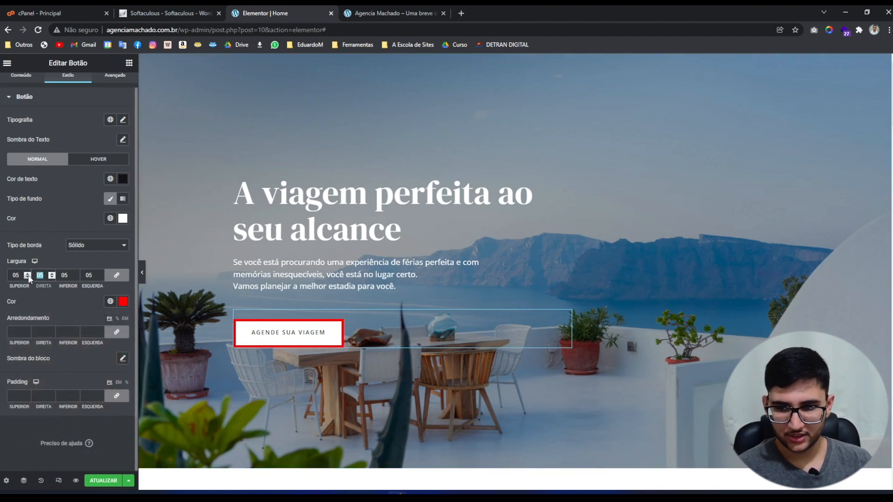
text(10)
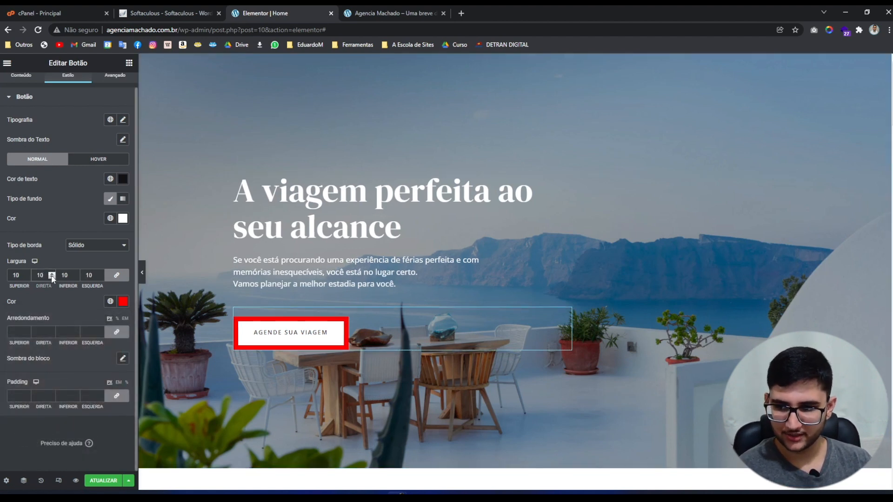
key(BackSpace)
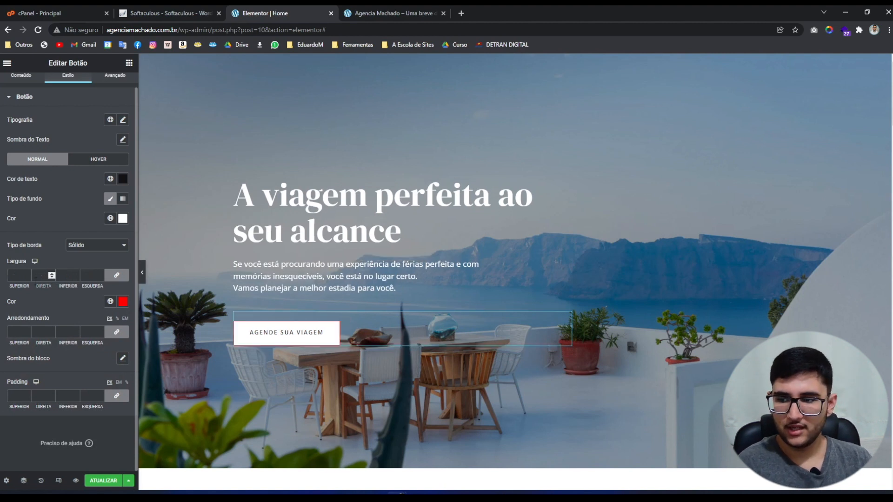
text(0)
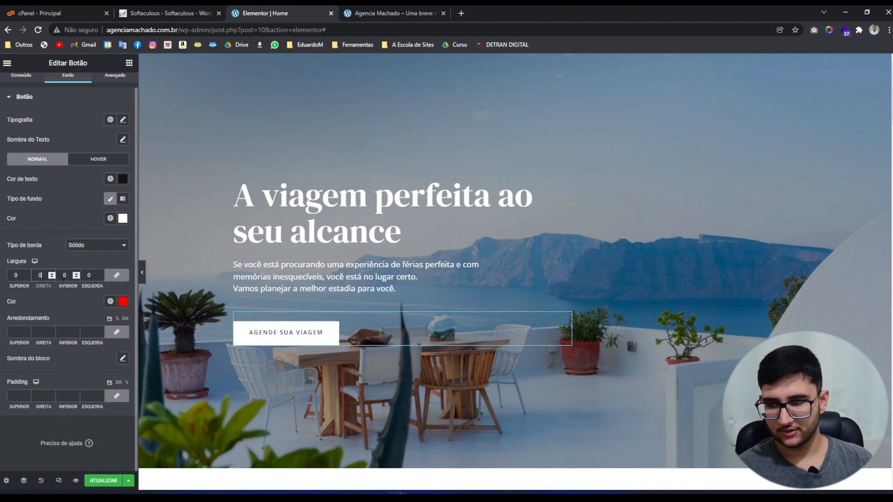
click(123, 301)
key(BackSpace)
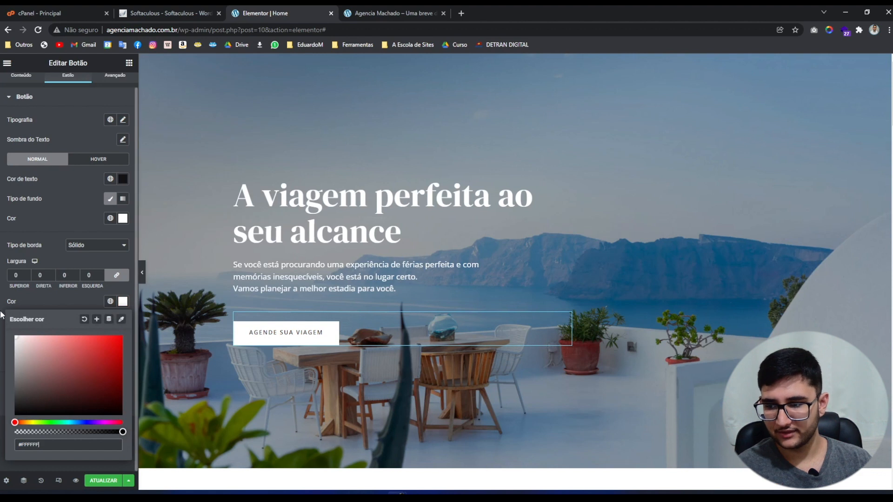
click(31, 300)
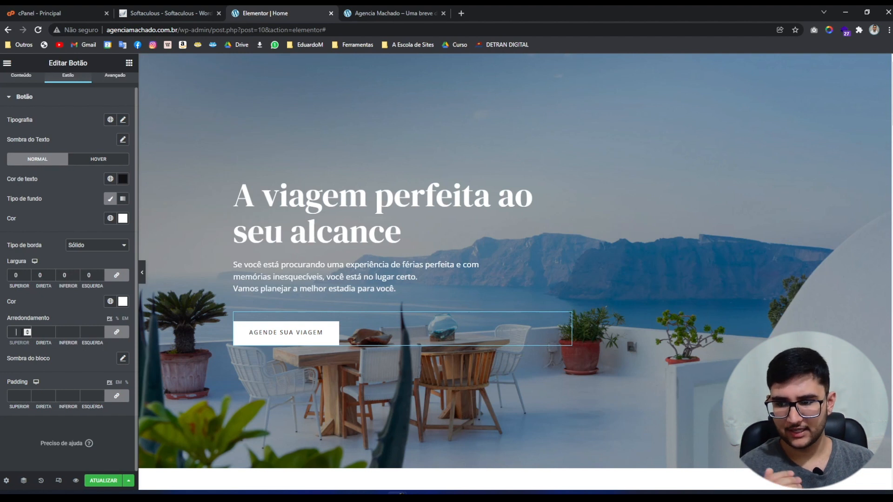
Try 5 and then 50 corner rounding on the button, then set Arredondamento to 0.
text(5)
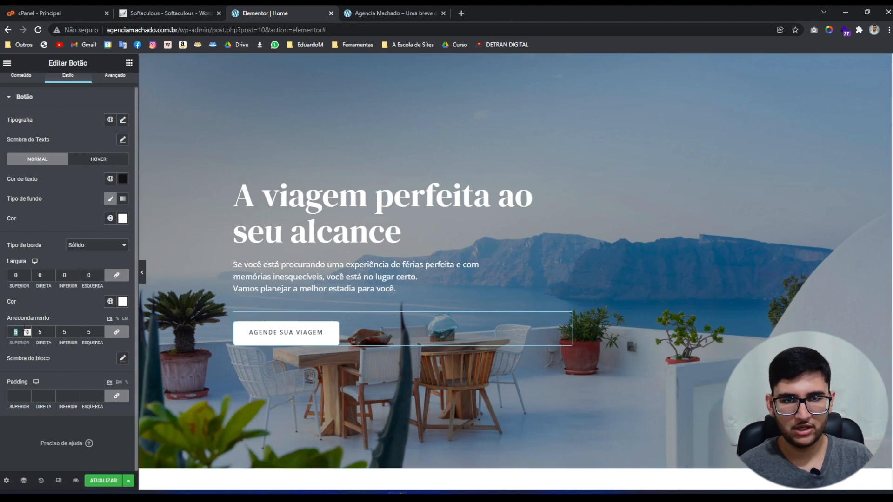
text(0)
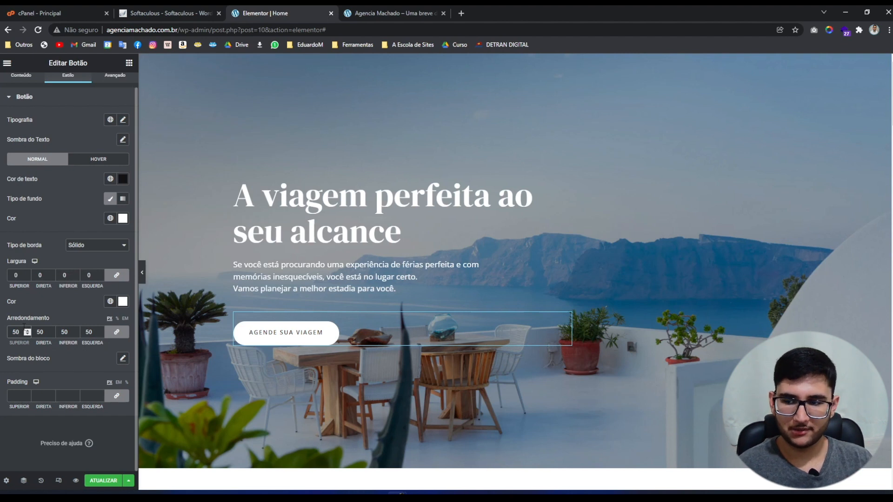
double_click(24, 328)
text(0)
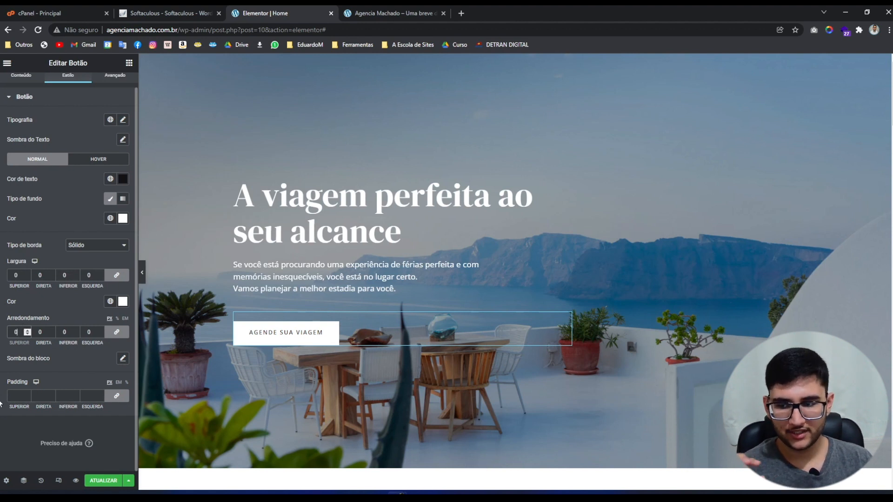
Try button padding of 20, then 50, then clear the Padding fields back to default.
click(19, 396)
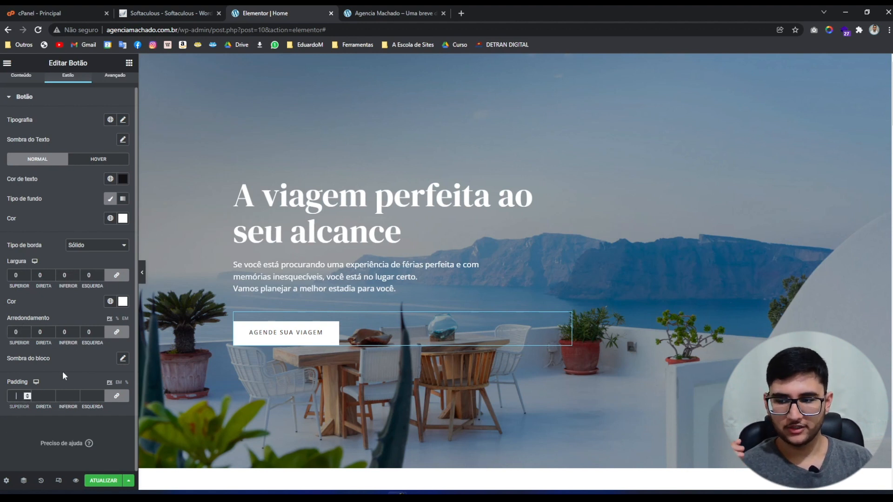
text(20)
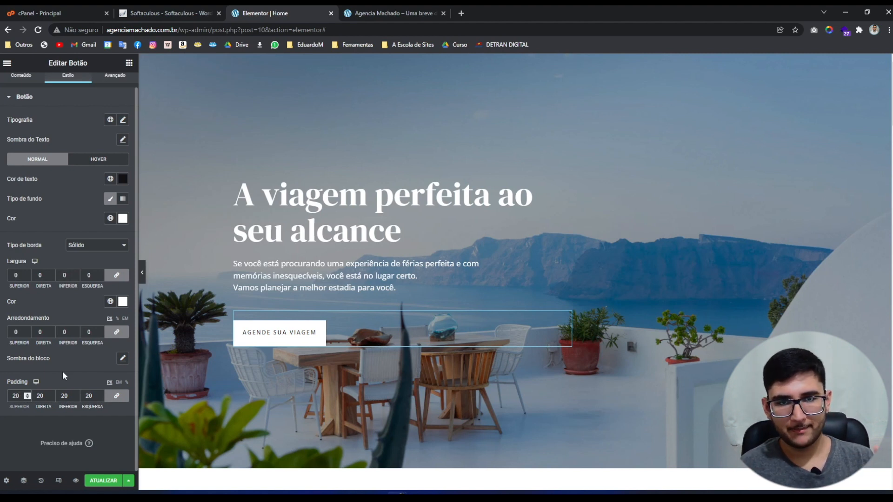
key(BackSpace)
key(BackSpace)
text(50)
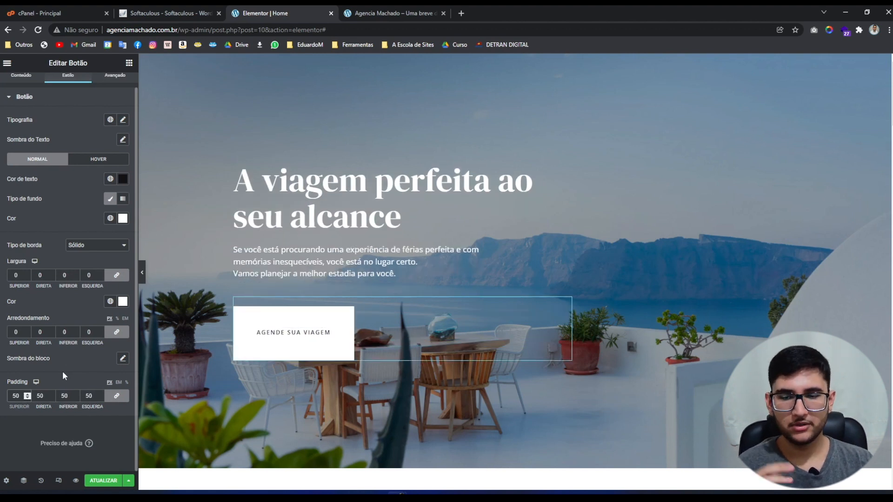
key(BackSpace)
key(BackSpace)
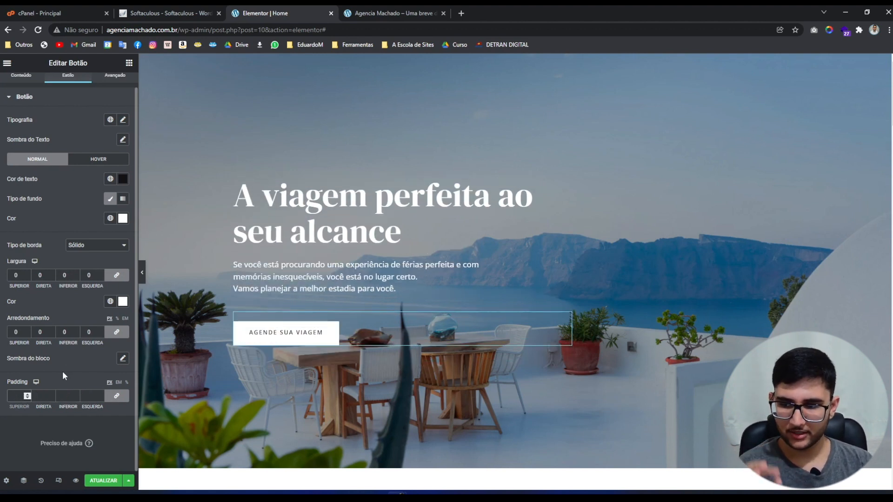
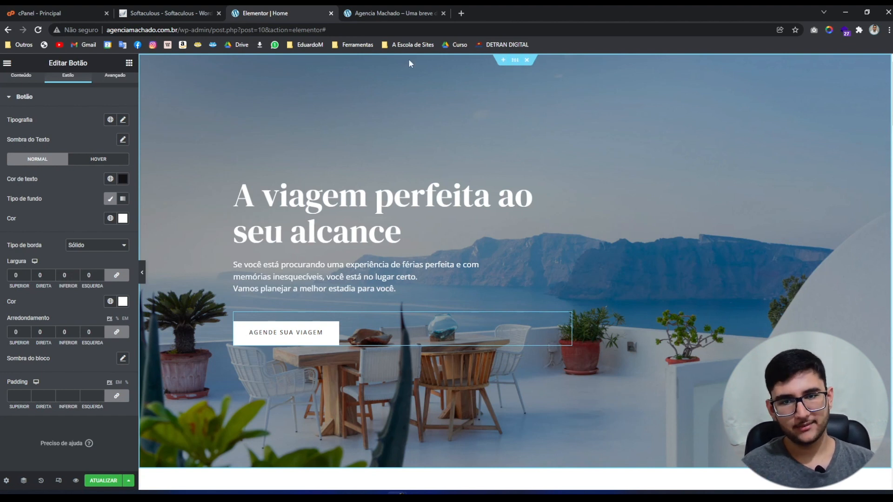
Switch from the booking button's settings to the hero section's Editar Seção settings.
click(514, 61)
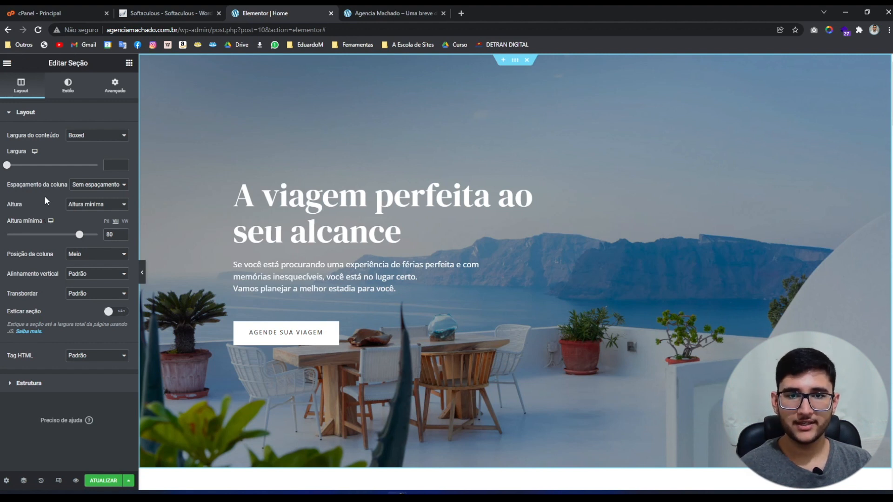
Open the hero's Estilo background Imagem picker and go to the Enviar arquivos tab.
click(68, 86)
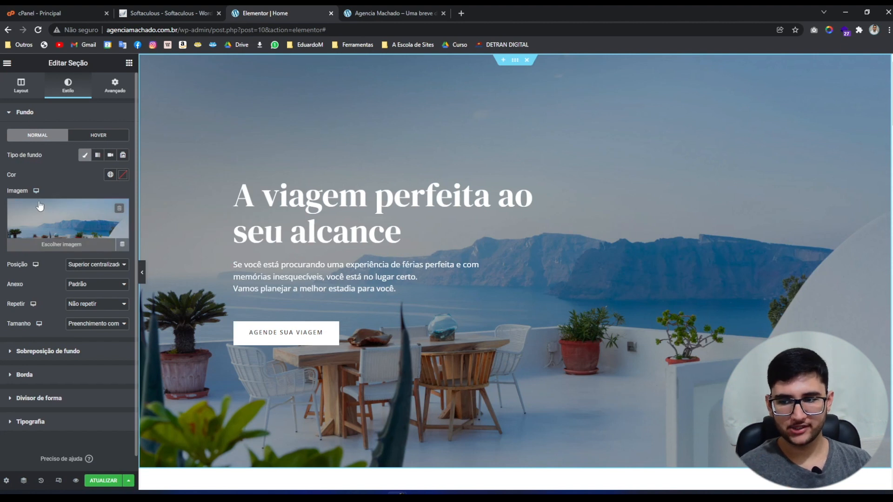
click(49, 250)
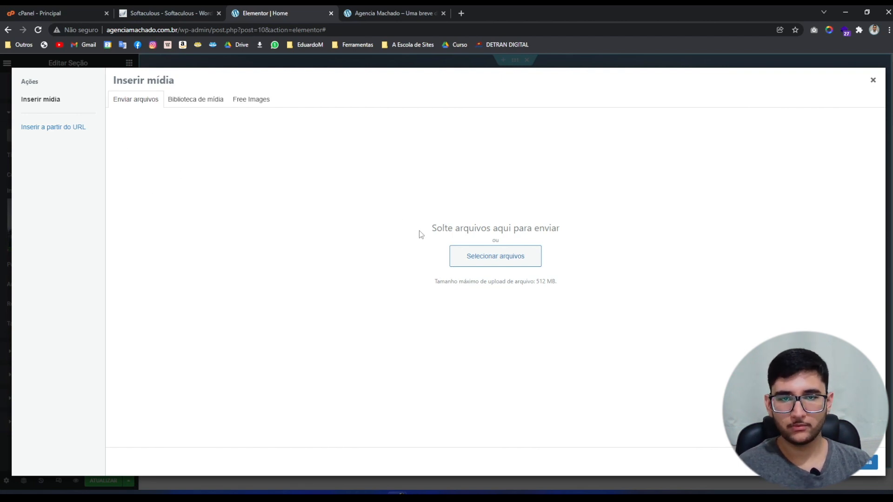
click(191, 106)
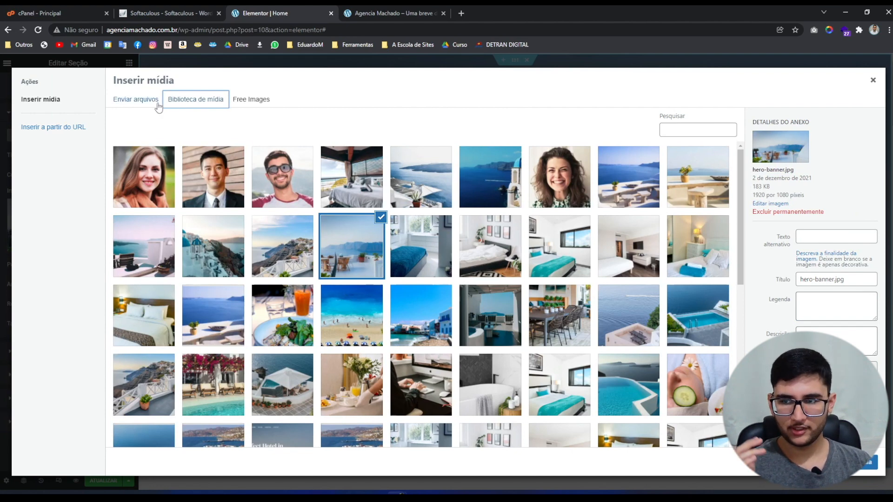
click(141, 102)
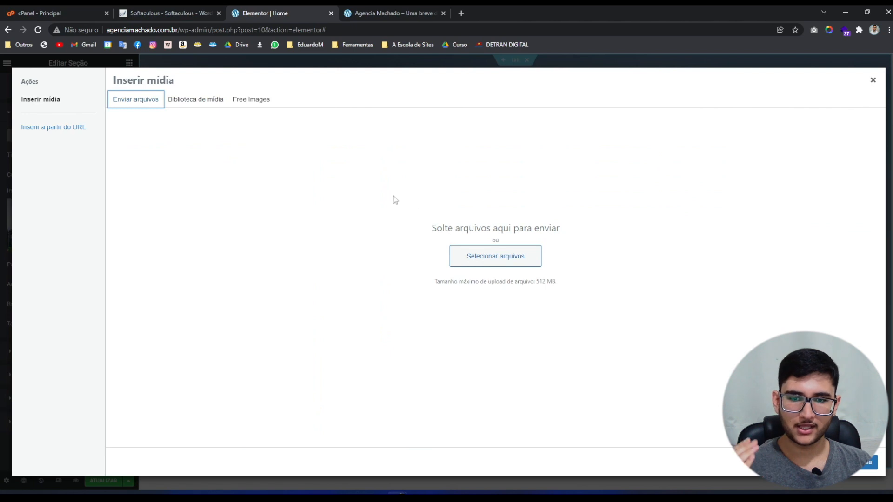
Upload every image in the Pacote de imagens folder to the media library.
click(488, 262)
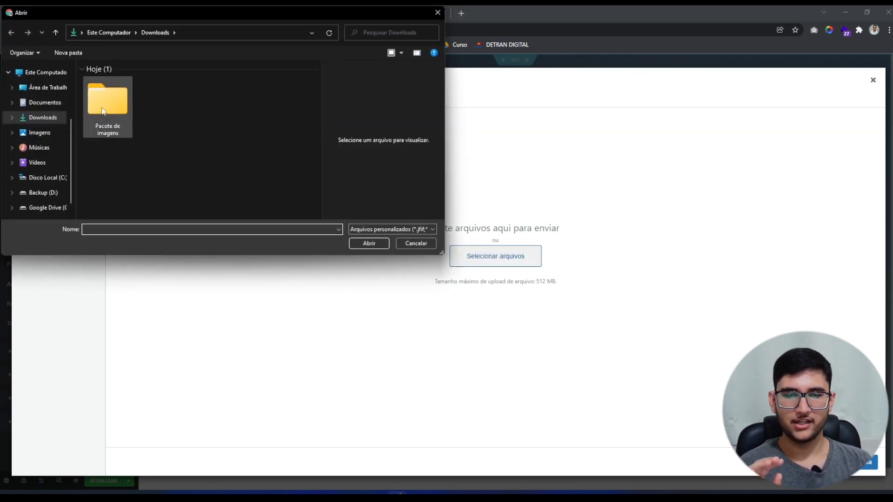
double_click(104, 110)
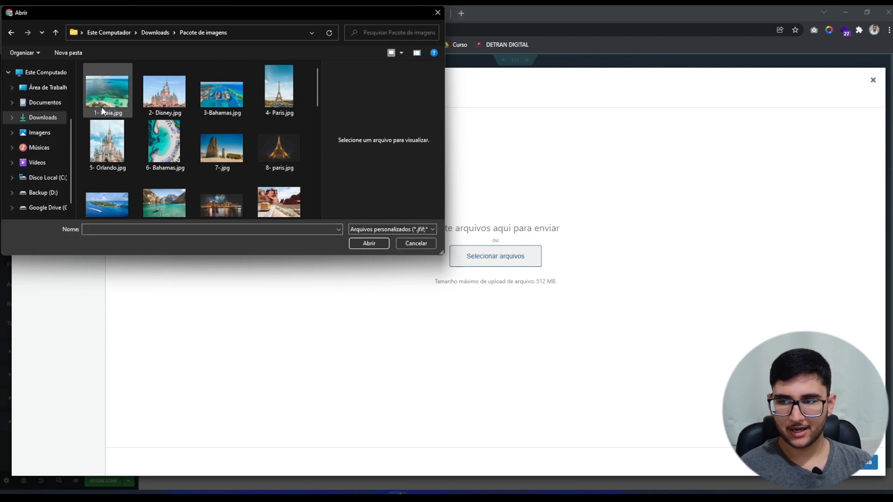
click(103, 111)
key(ctrl+a)
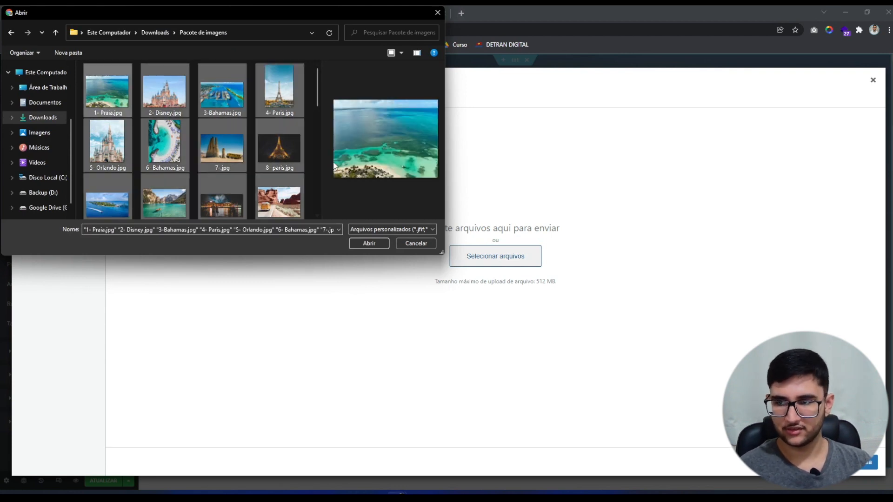
key(Return)
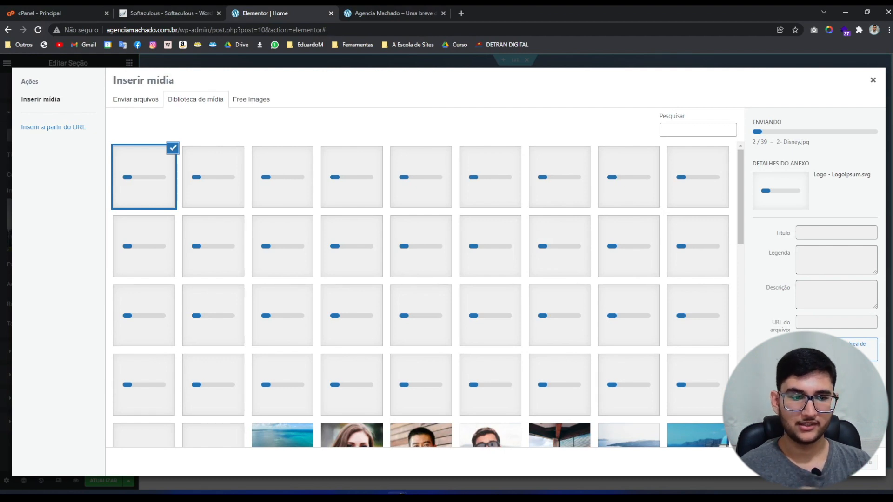
Set the aerial beach photo 1-Praia.jpg as the hero background image.
scroll(293, 379, down, 1)
click(293, 379)
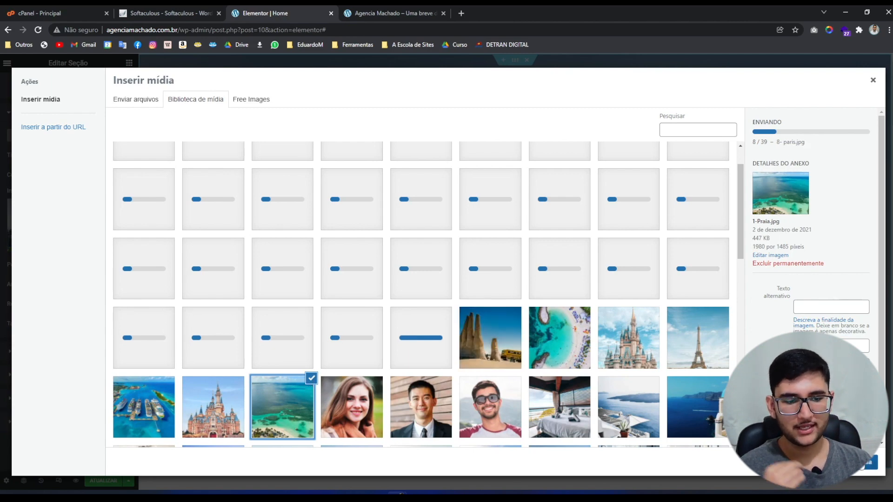
click(861, 465)
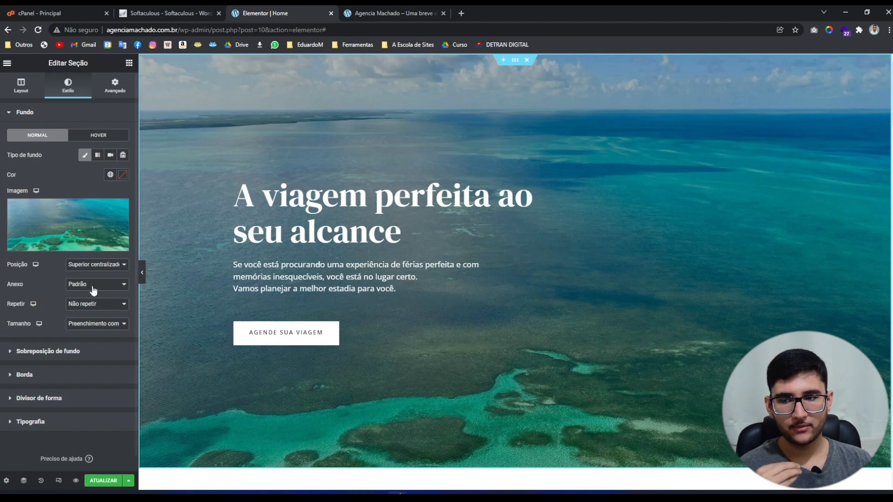
Anchor the hero background at Inferior centro and preview the page full-width.
click(80, 270)
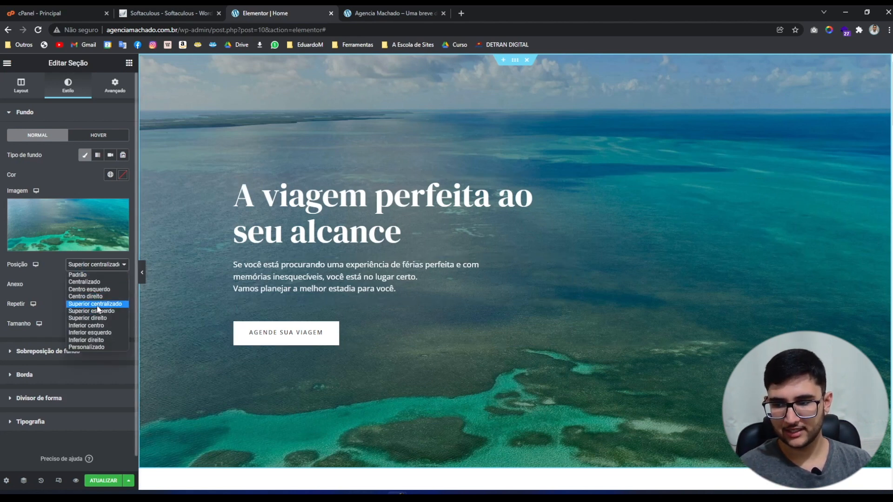
click(80, 326)
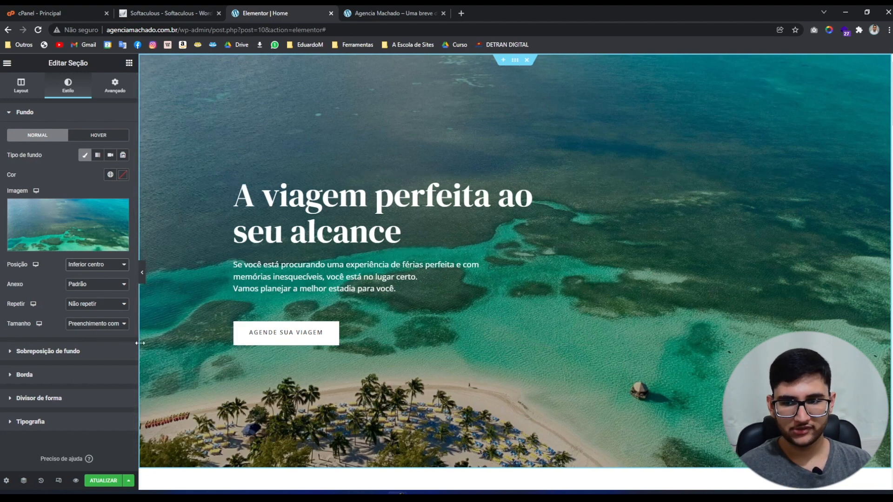
click(143, 279)
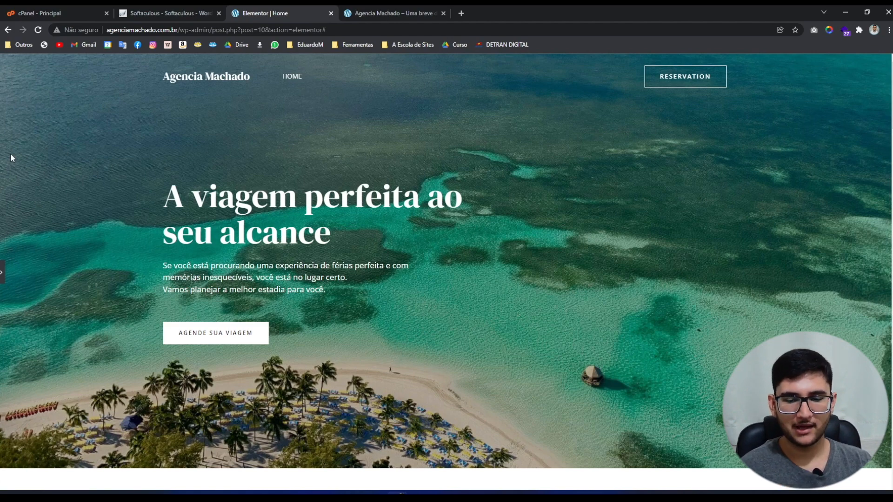
Bring the Elementor panel back with the Mykonos section in view.
scroll(75, 283, down, 8)
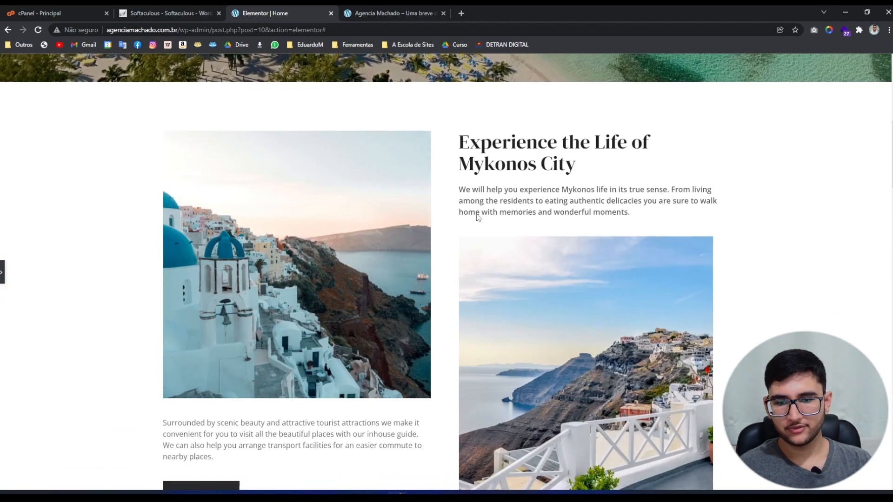
scroll(512, 241, down, 2)
scroll(534, 265, up, 1)
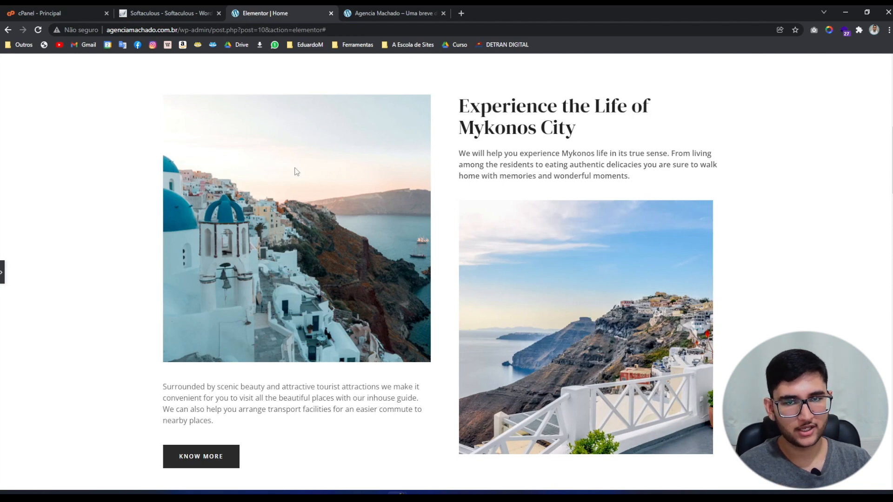
click(3, 272)
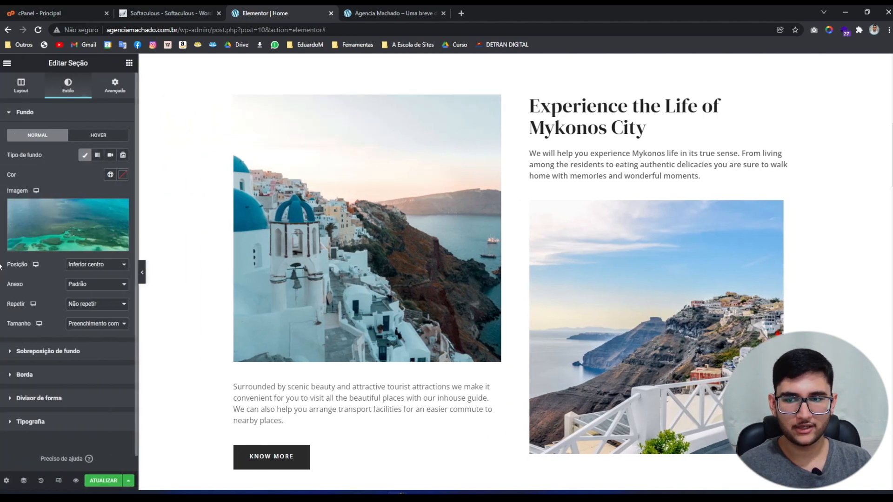
click(143, 273)
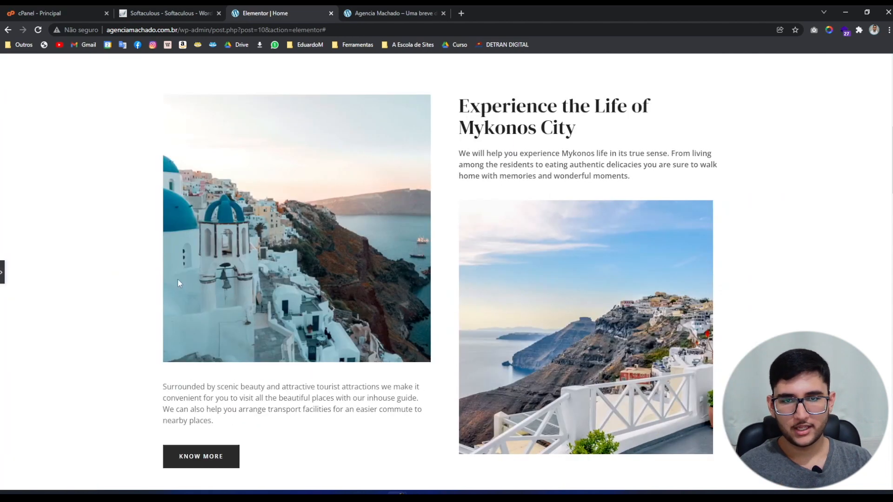
click(2, 275)
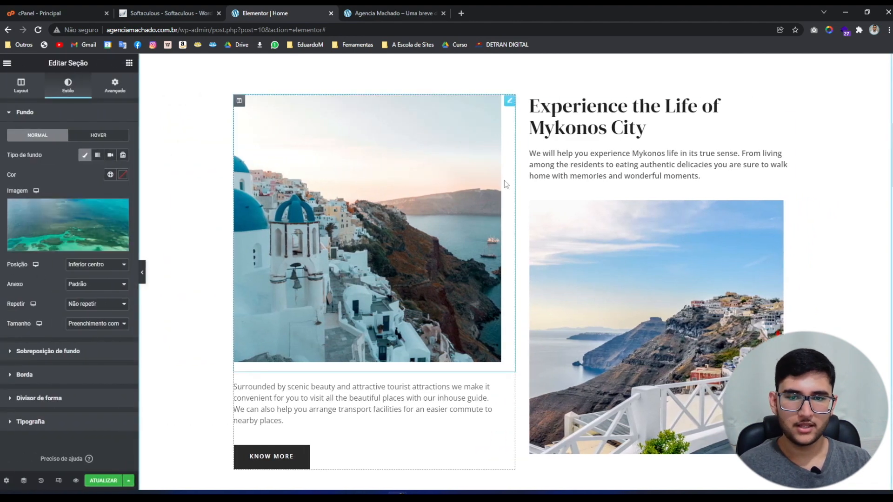
Replace the Mykonos heading and description with the Portuguese 'A melhor experiencia da sua vida está ao seu alcance!' text.
click(564, 114)
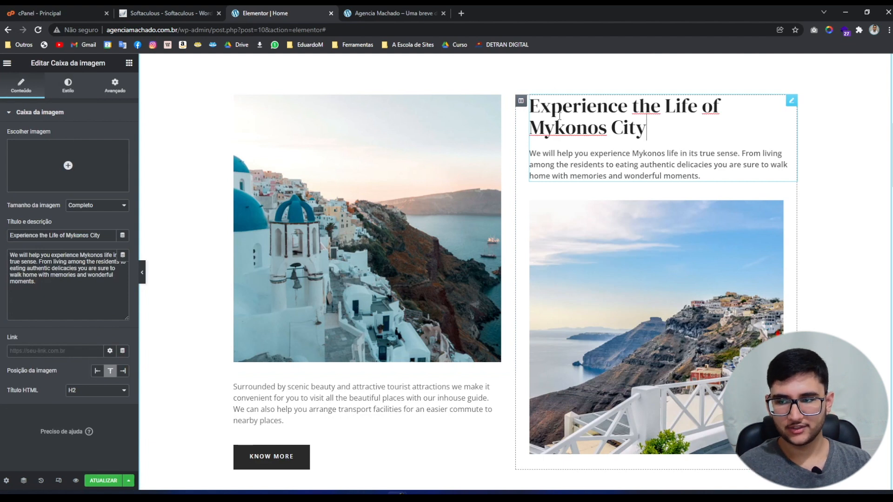
click(589, 128)
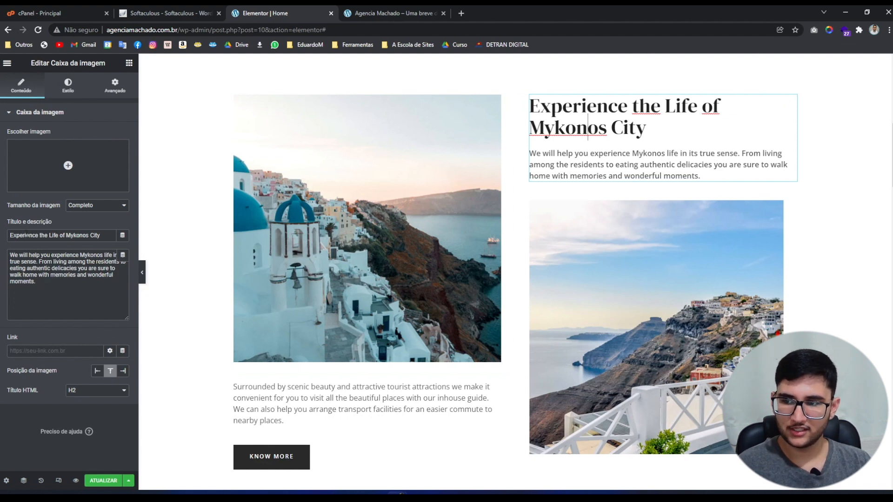
click(13, 236)
drag(13, 235, 101, 235)
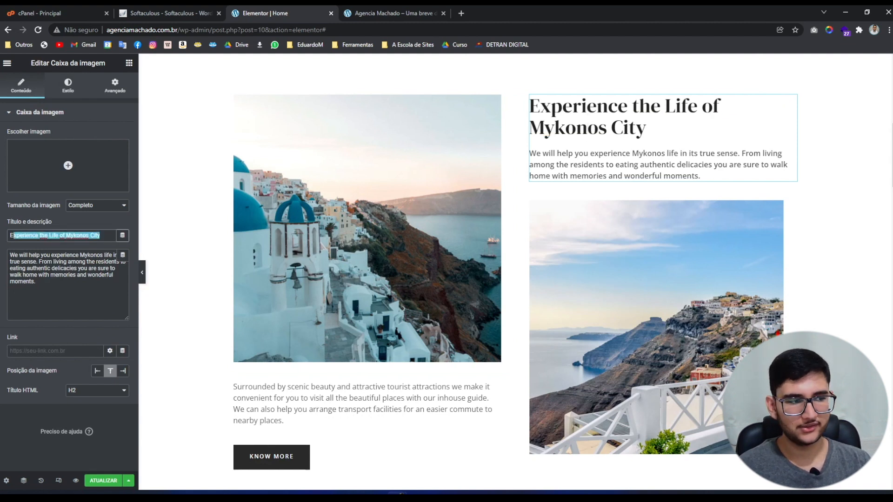
key(ctrl+a)
text(A melhor experiencia da sua vida está ao seu alcance!)
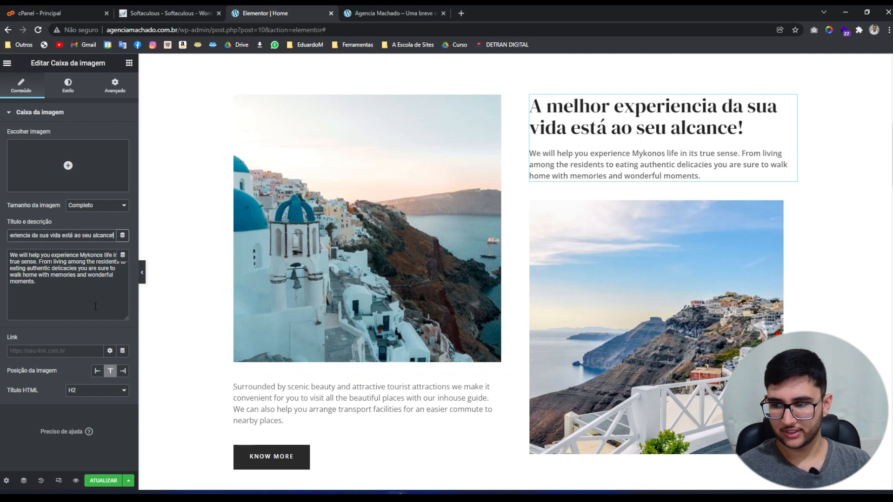
key(alt+Tab)
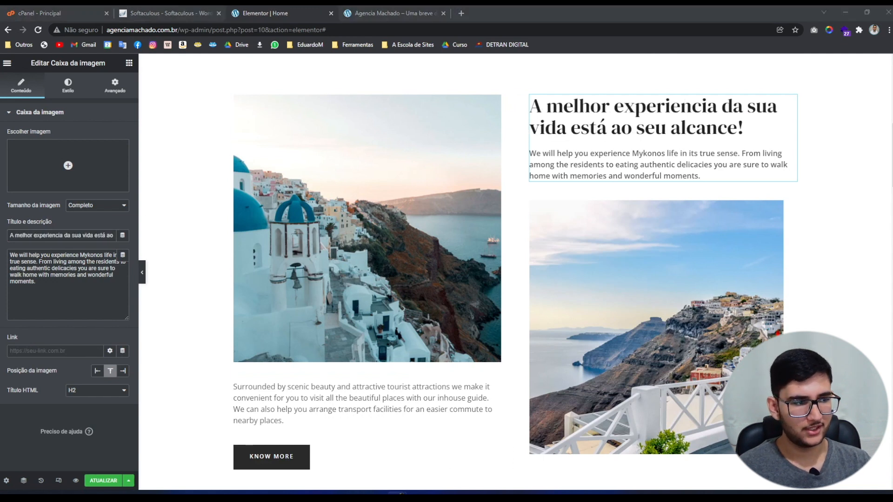
click(29, 306)
key(ctrl+a)
text(Vamos ajudá-lo a experimentar a vida ao redor do mundo em seu melhor sentido. Desde a convivência com os moradores até a degustação de iguarias autênticas, você com certeza voltará para casa com lembranças e momentos maravilhosos.)
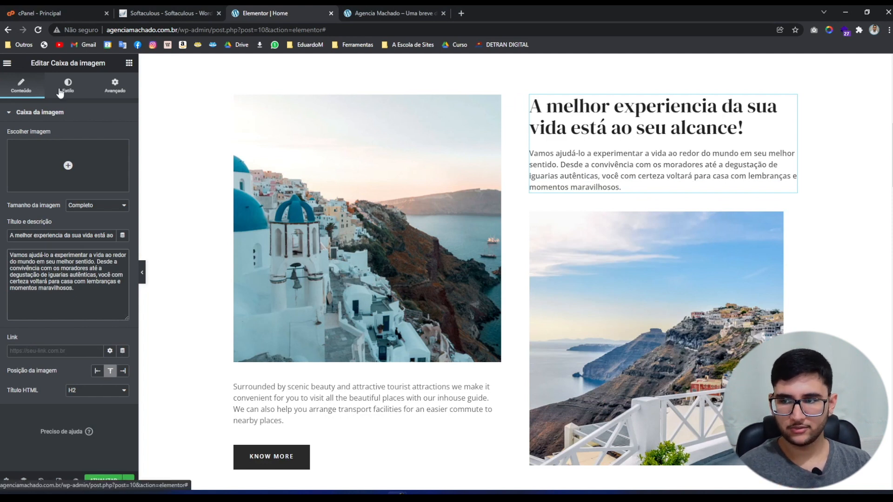
In the block's style settings, collapse the image styles and expand the title and description styles.
click(65, 88)
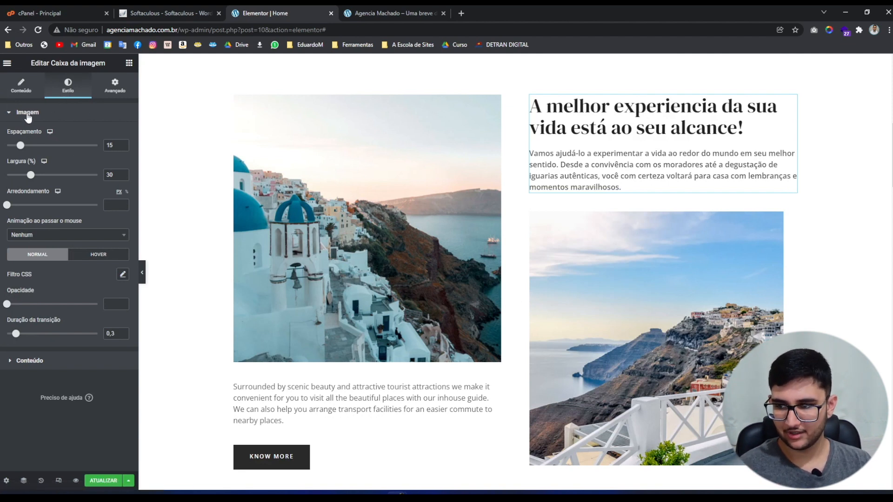
click(9, 115)
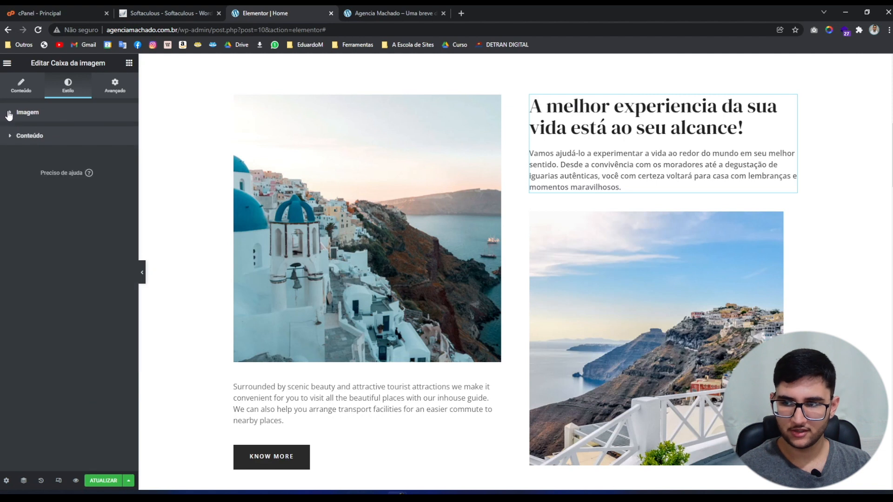
click(13, 139)
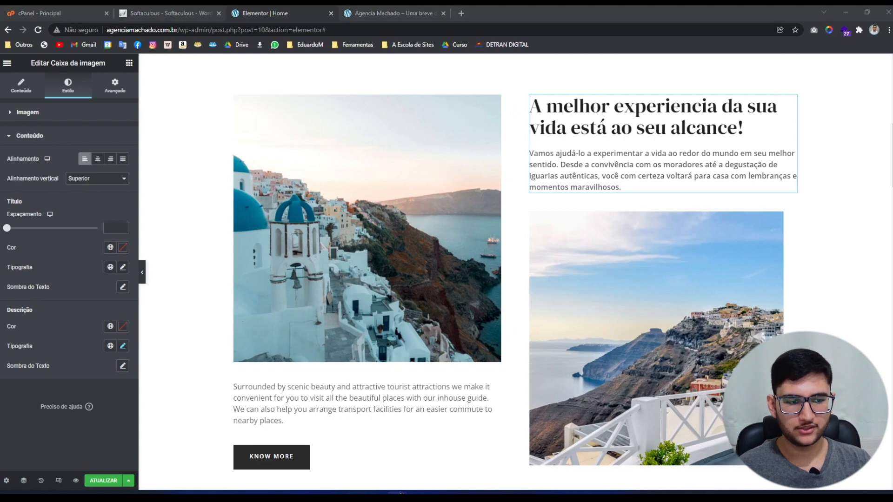
Paste the Portuguese paragraph 'Com tantas belezas cênicas…' under the left photo, removing the trailing empty line.
click(299, 397)
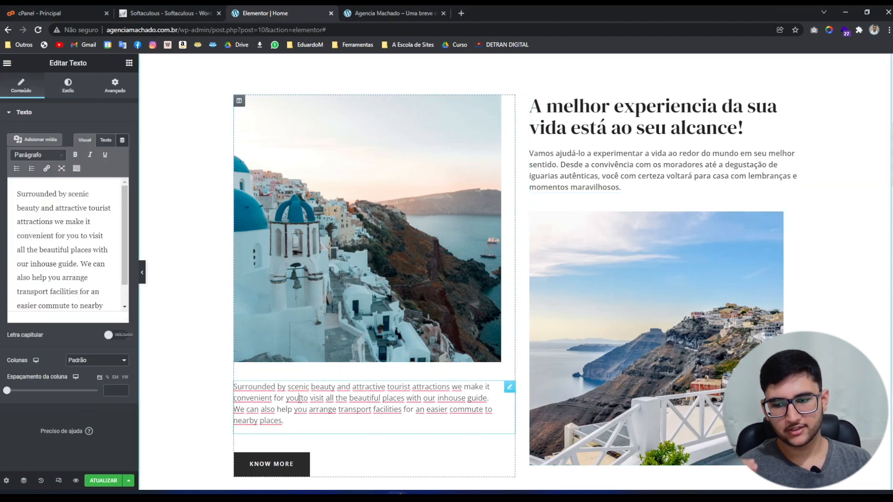
click(59, 287)
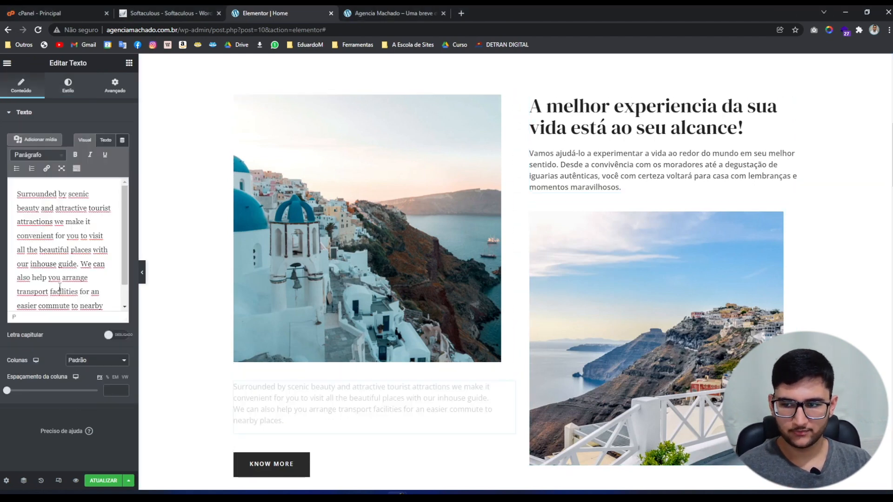
key(ctrl+a)
text(Com tantas belezas cênicas e atrações turísticas atraentes, tornamos conveniente para você visitar todos os belos lugares com nosso guia interno, feito pensando em você. Nós também podemos ajudá-lo a providenciar meios de transporte para uma viagem mais fácil e confortável para lugares próximos.)
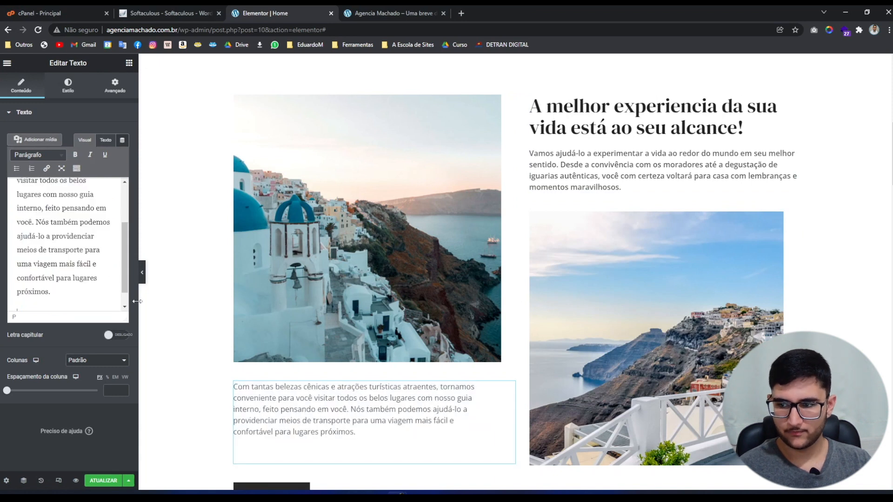
key(BackSpace)
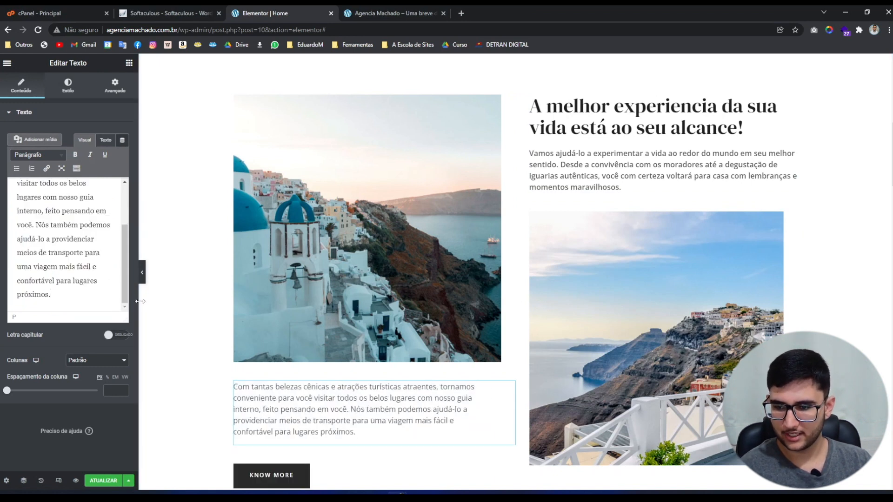
scroll(74, 279, up, 3)
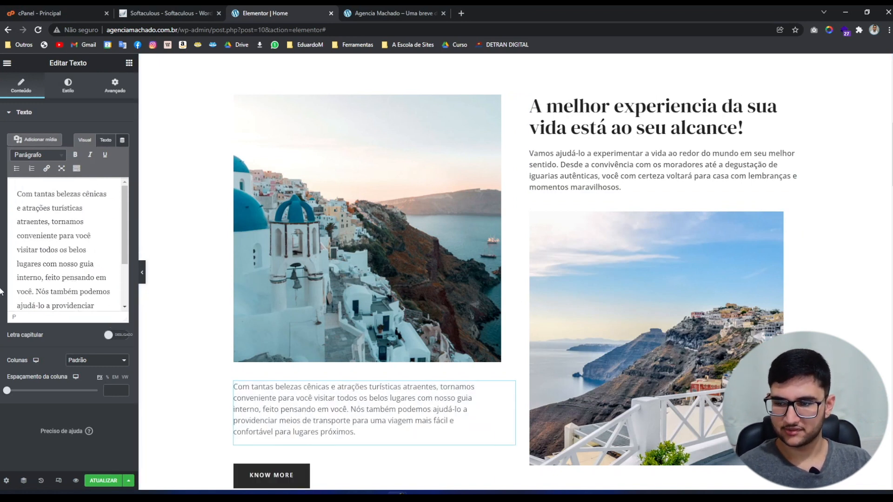
scroll(201, 352, up, 1)
scroll(203, 344, down, 1)
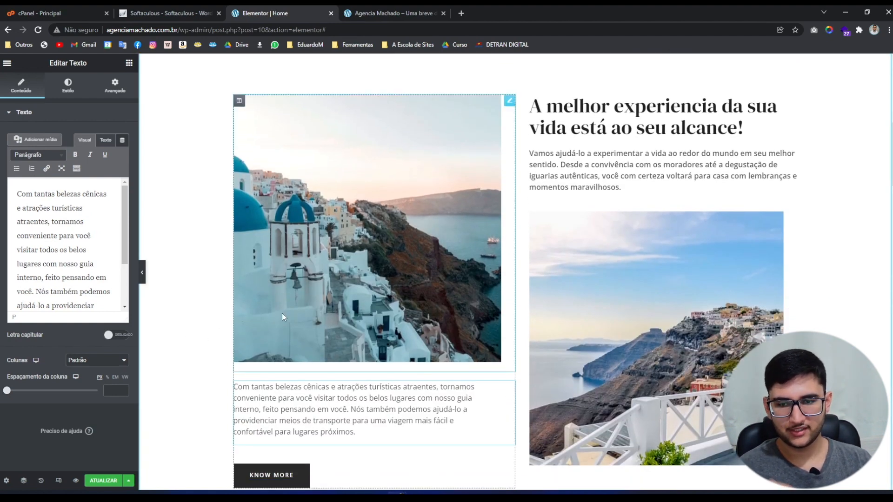
Replace the left Santorini photo with the 2-Disney.jpg castle picture.
click(336, 306)
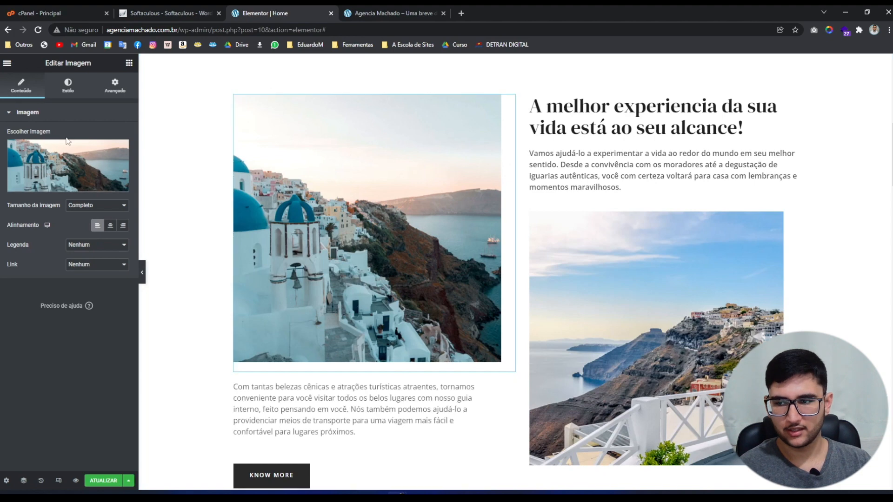
click(29, 183)
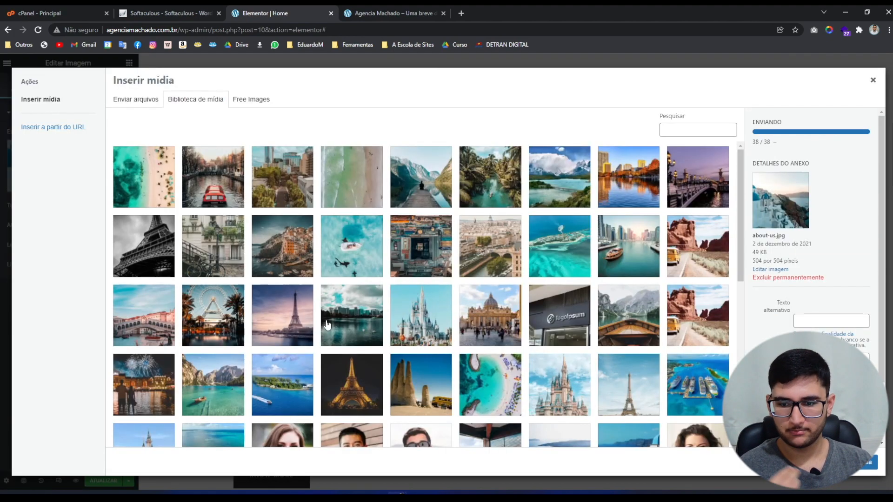
scroll(327, 324, down, 3)
click(148, 331)
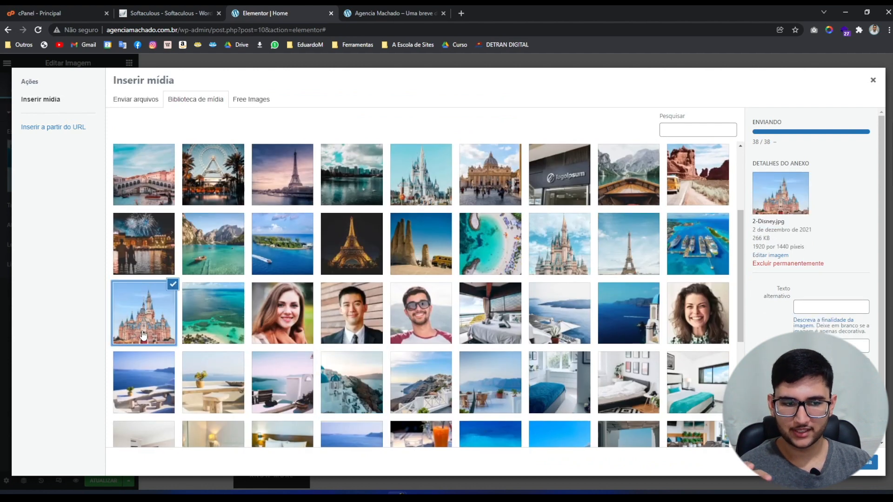
click(856, 463)
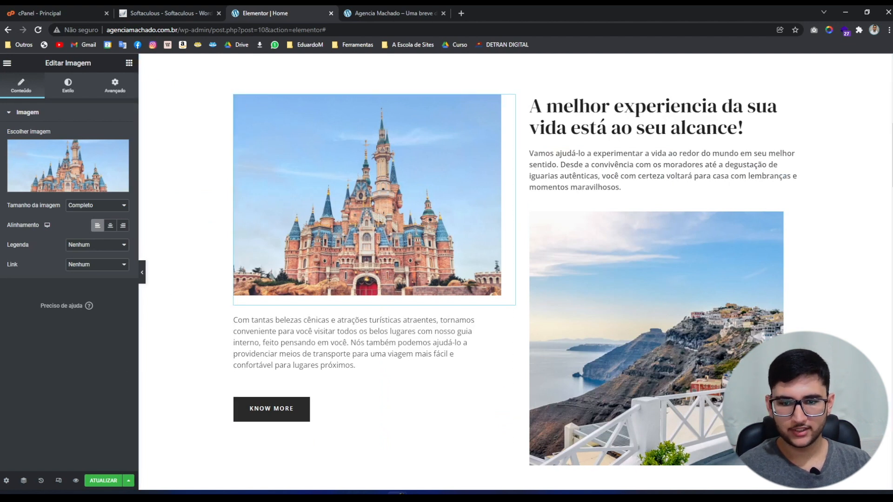
Replace the right Santorini photo with the 3-Bahamas.jpg cruise port picture.
click(642, 299)
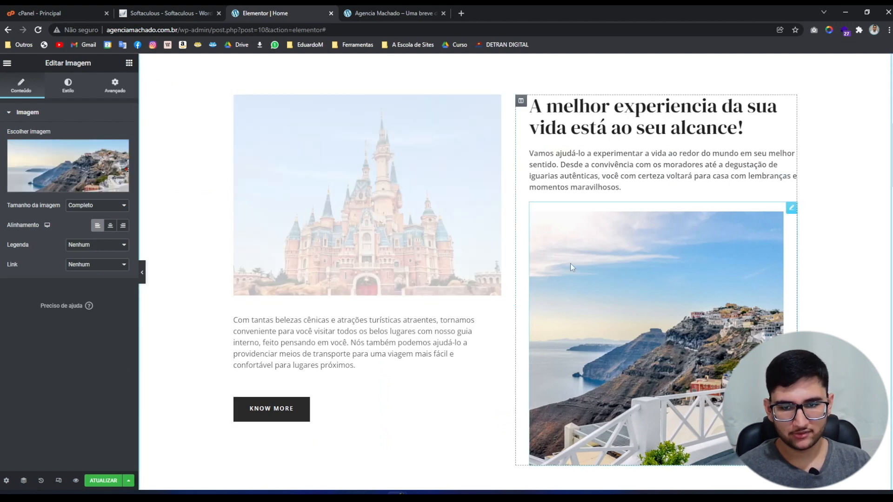
click(65, 171)
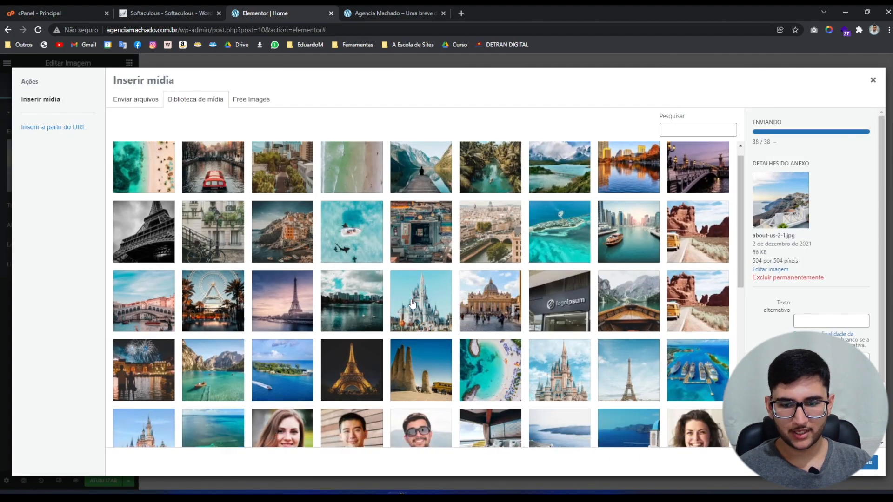
scroll(604, 279, down, 2)
click(702, 239)
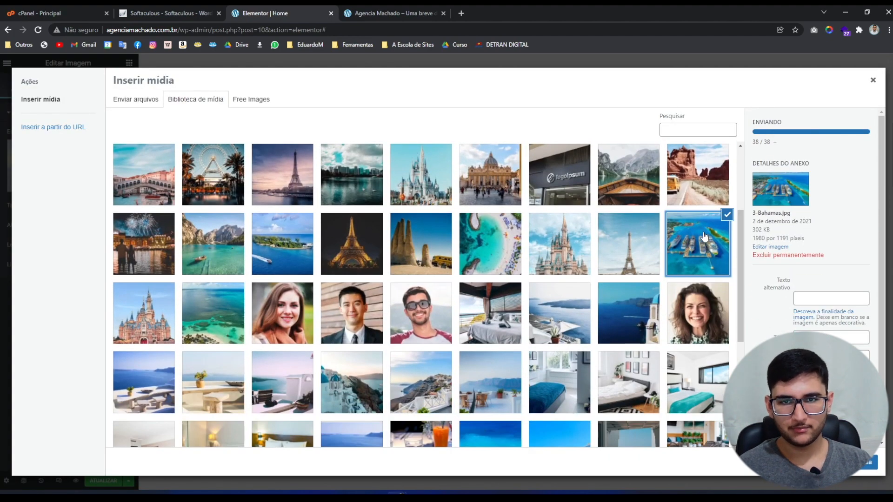
click(858, 472)
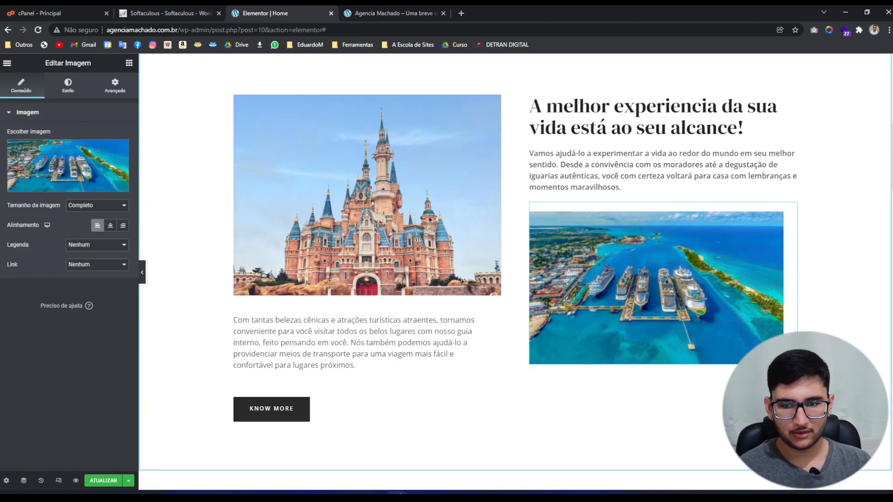
scroll(514, 272, up, 1)
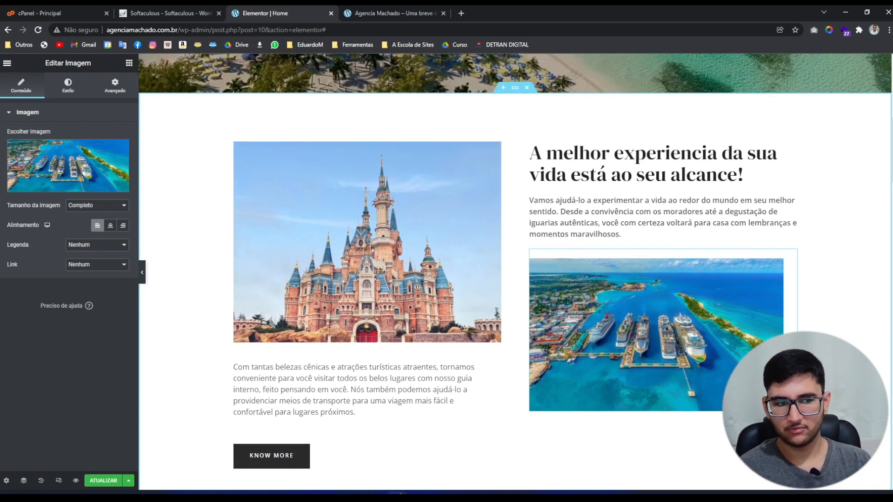
Relabel the KNOW MORE button 'Saiba mais' and point its link to #planos.
click(342, 449)
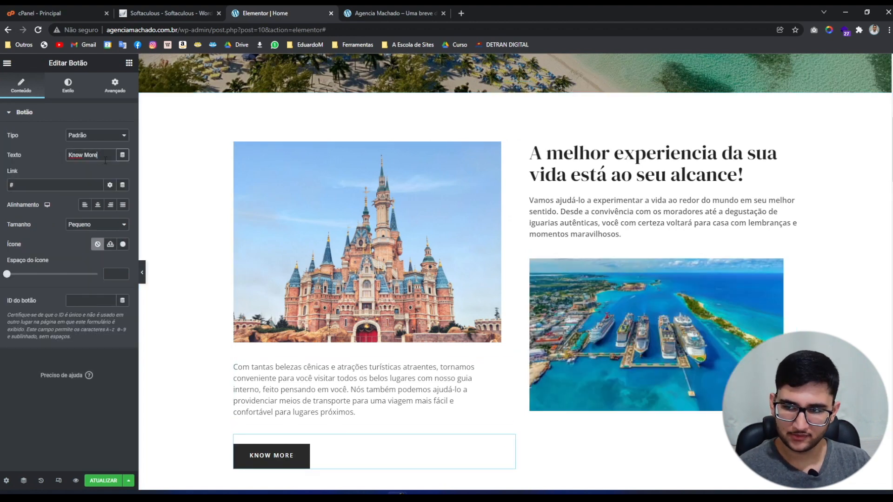
triple_click(87, 156)
text(Saiba mais)
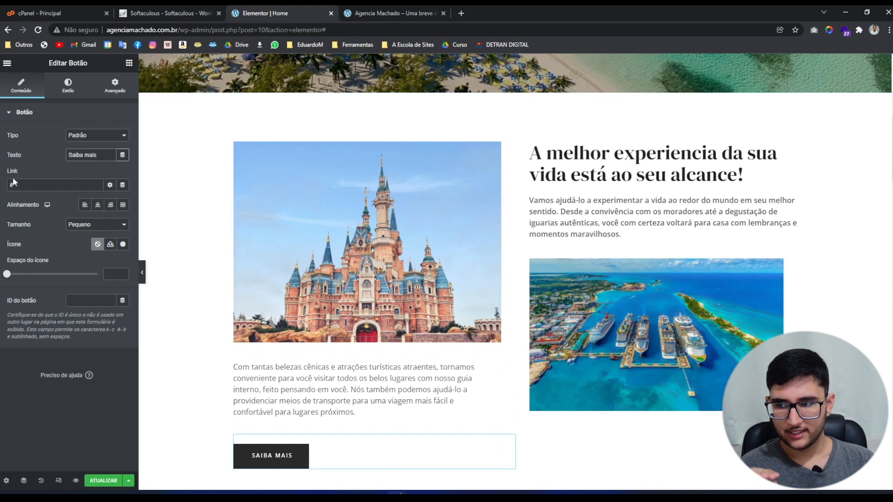
click(41, 185)
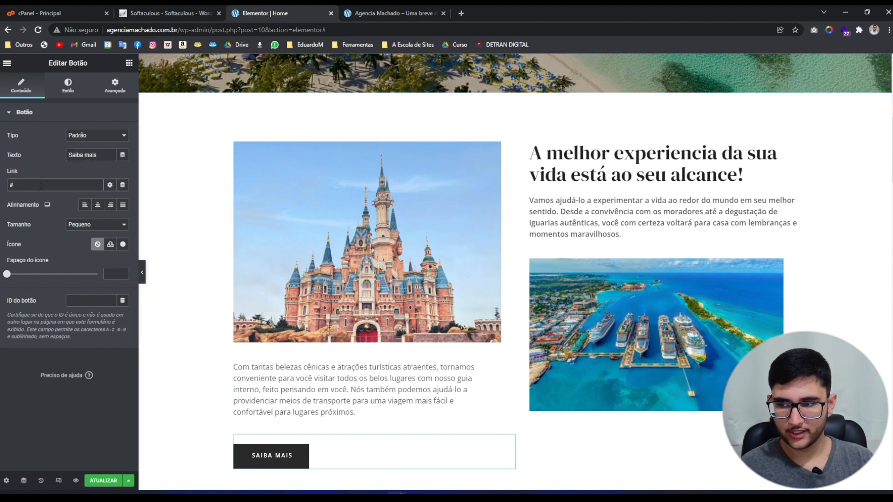
text(planos)
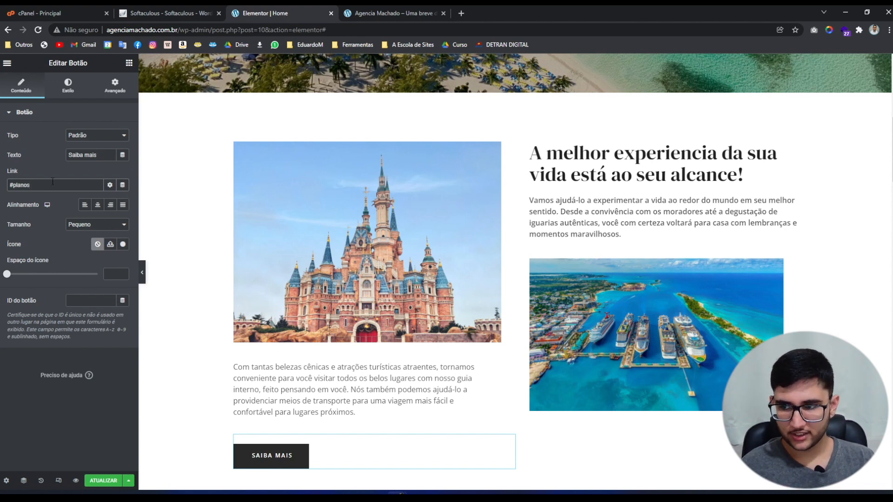
drag(53, 181, 1, 185)
click(48, 185)
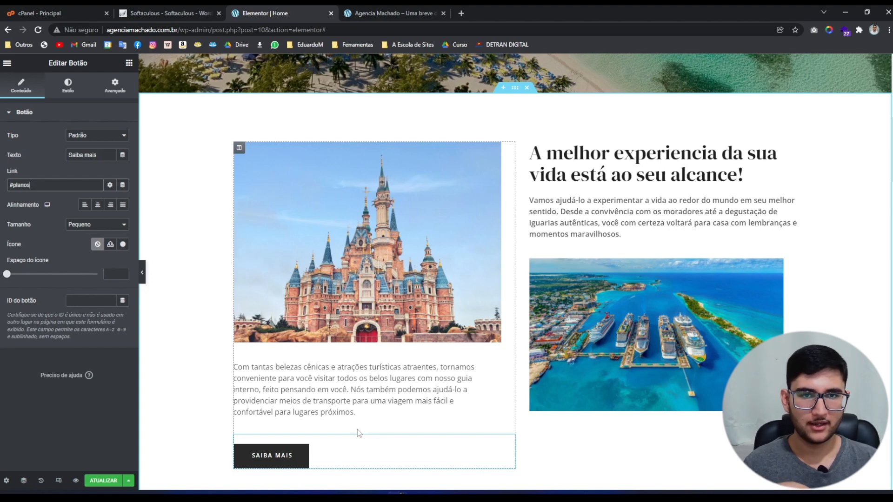
scroll(376, 434, down, 1)
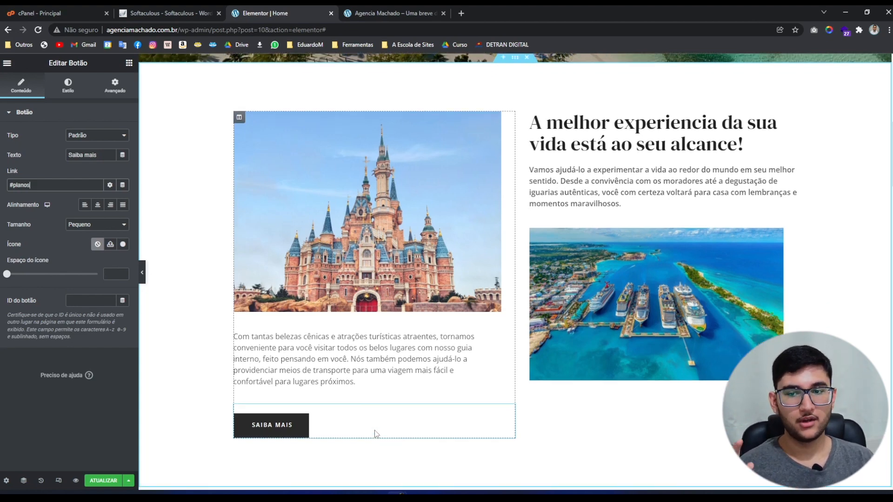
scroll(377, 434, up, 1)
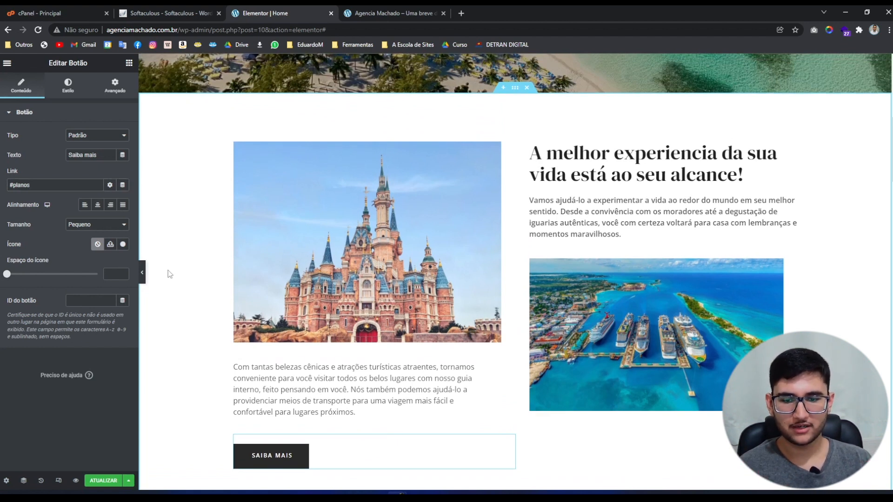
scroll(193, 293, down, 5)
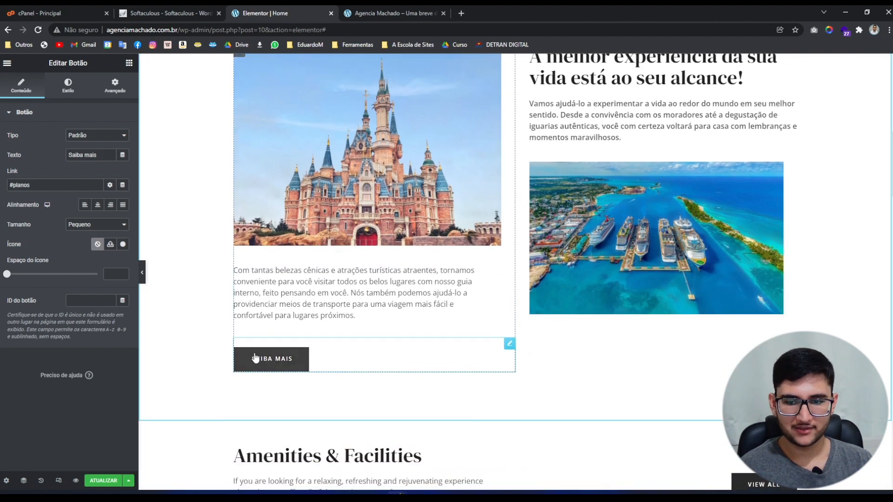
scroll(222, 342, down, 5)
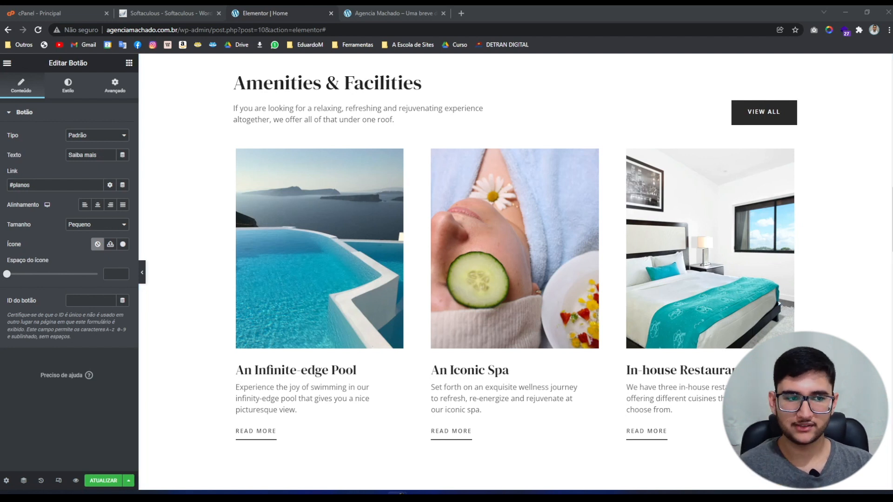
Retitle the Amenities & Facilities section 'Planos em destaque' and paste a Portuguese description.
click(362, 80)
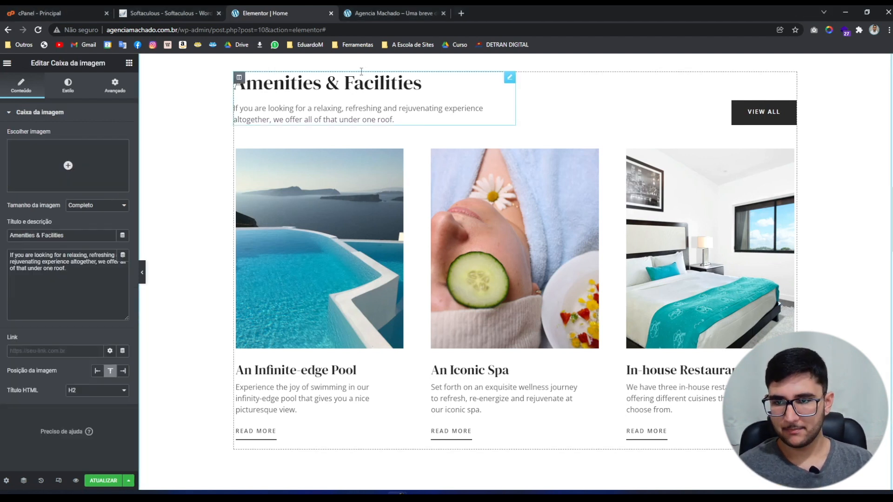
click(61, 235)
key(ctrl+a)
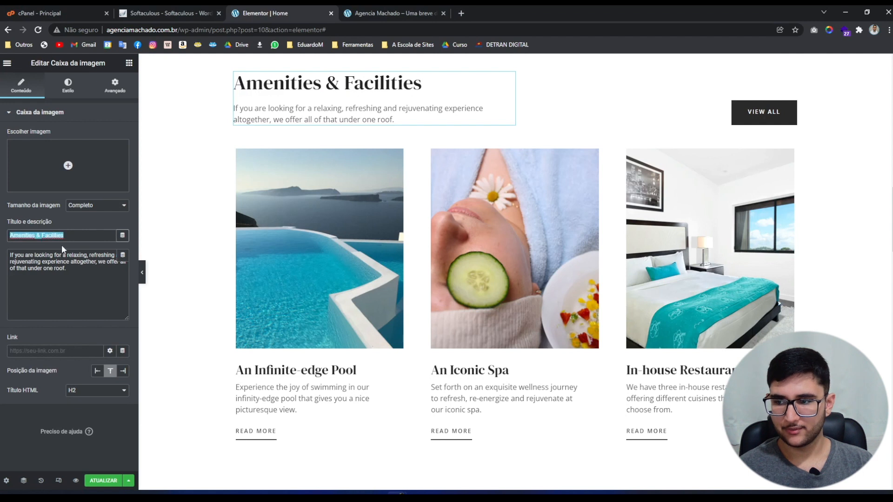
text(Planos em destaque)
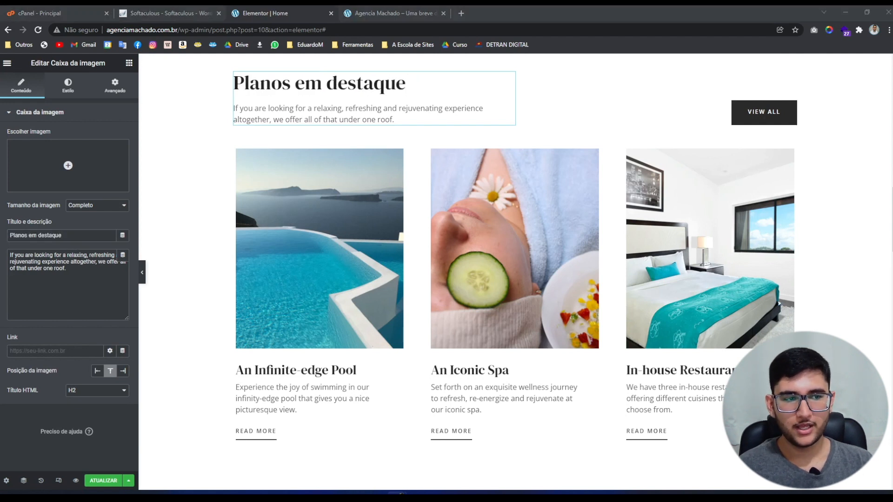
click(86, 268)
key(ctrl+a)
text(Se você está procurando uma experiência relaxante, refrescante e rejuvenescedora, oferecemos tudo isso sem você precise de preocupar!)
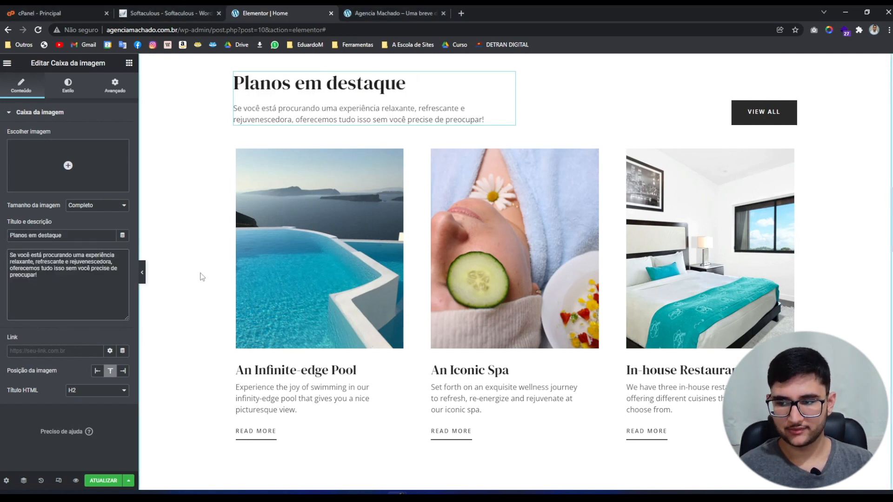
Relabel the VIEW ALL button 'Descubra novos destinos' and link it to #contato.
click(772, 112)
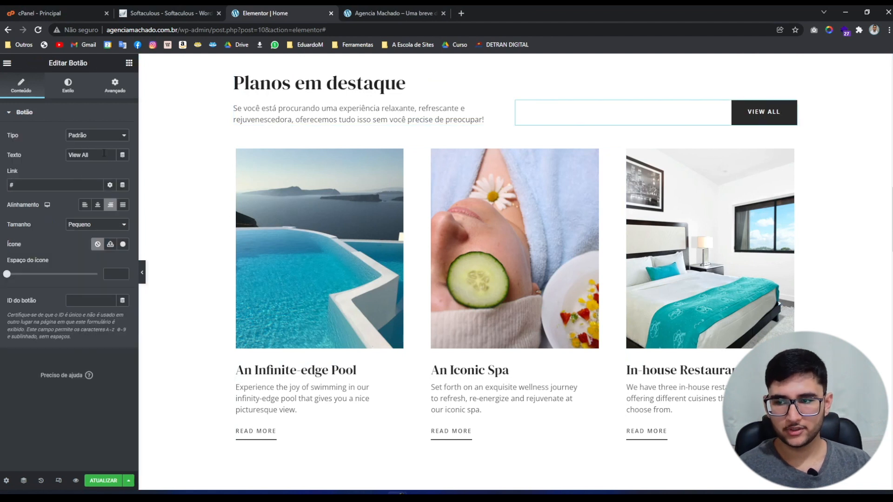
drag(100, 155, 46, 157)
text(Descubra novos destinos)
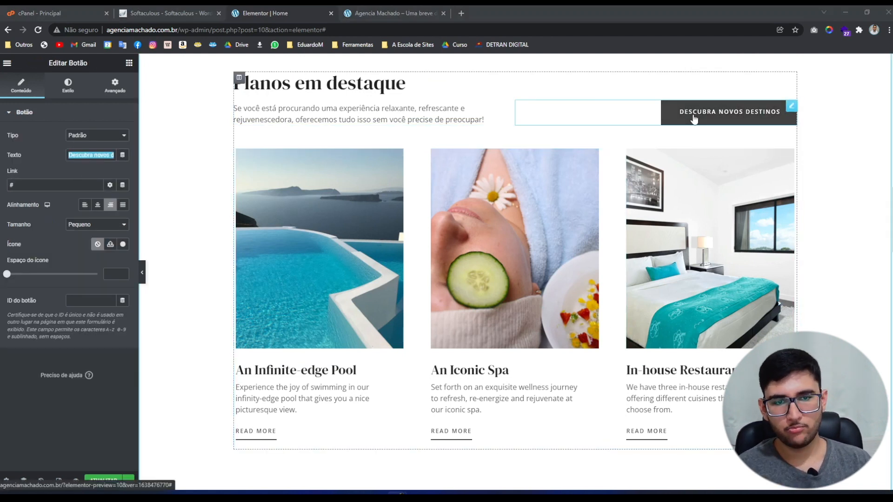
click(43, 190)
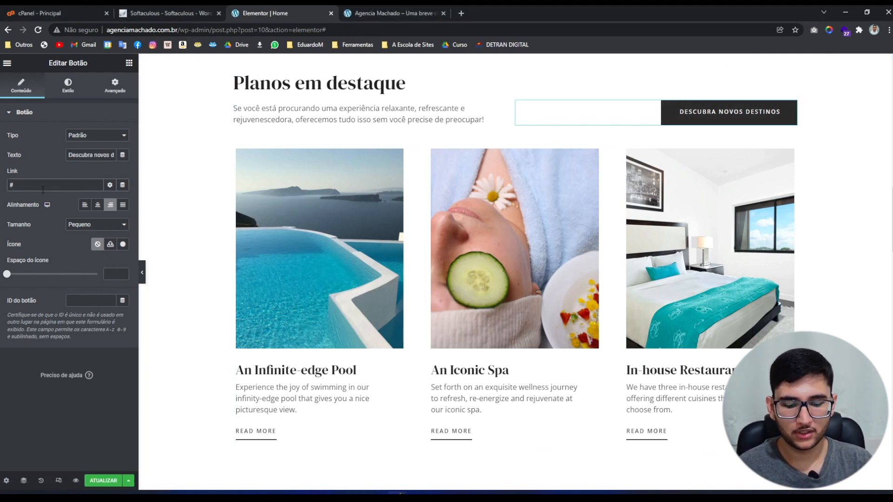
text(contato)
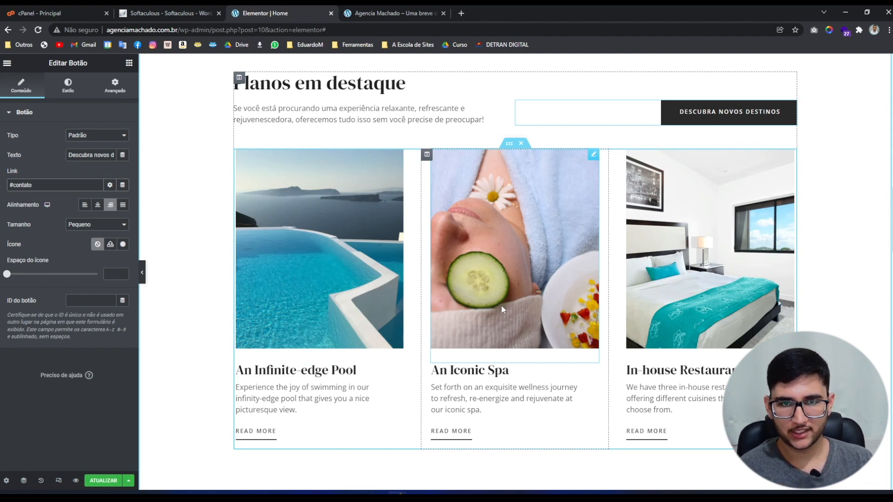
Swap the first card's pool image for the 4-Paris.jpg Eiffel Tower photo.
click(348, 303)
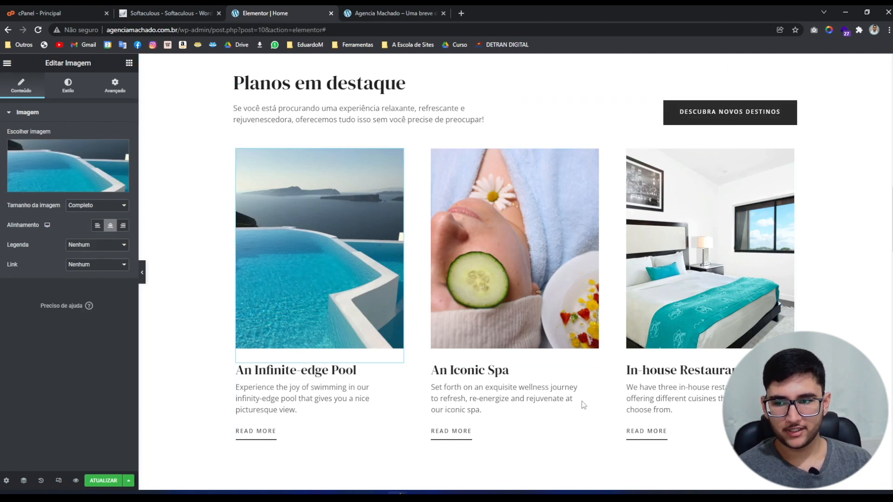
click(66, 176)
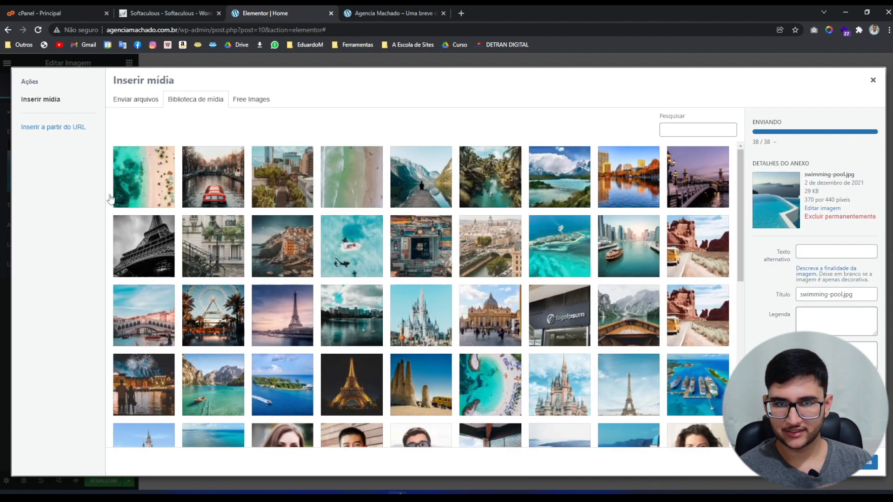
scroll(263, 270, down, 5)
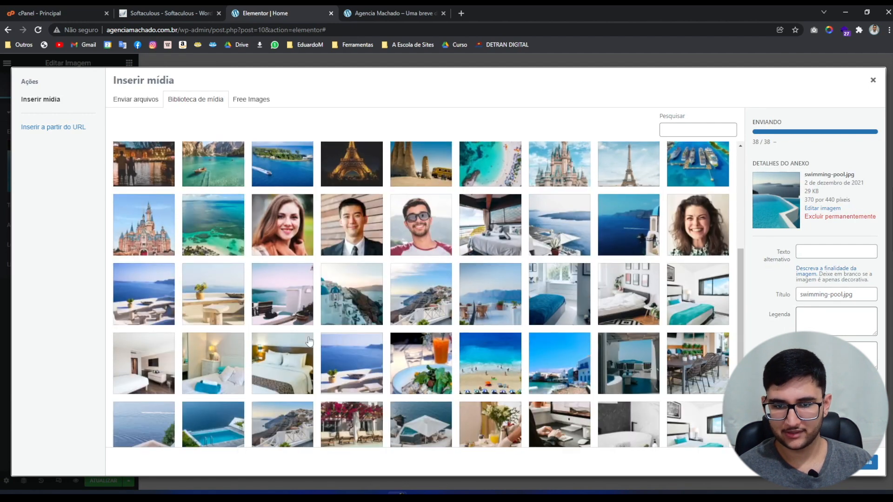
scroll(310, 326, up, 2)
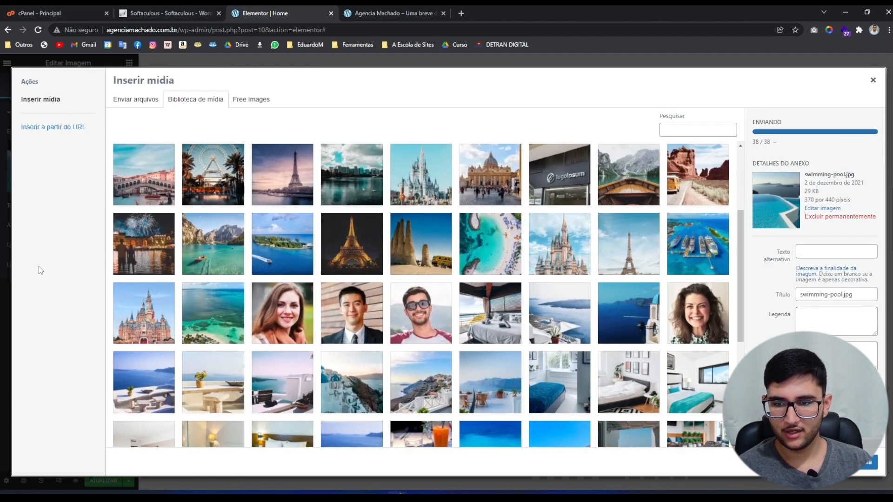
click(634, 241)
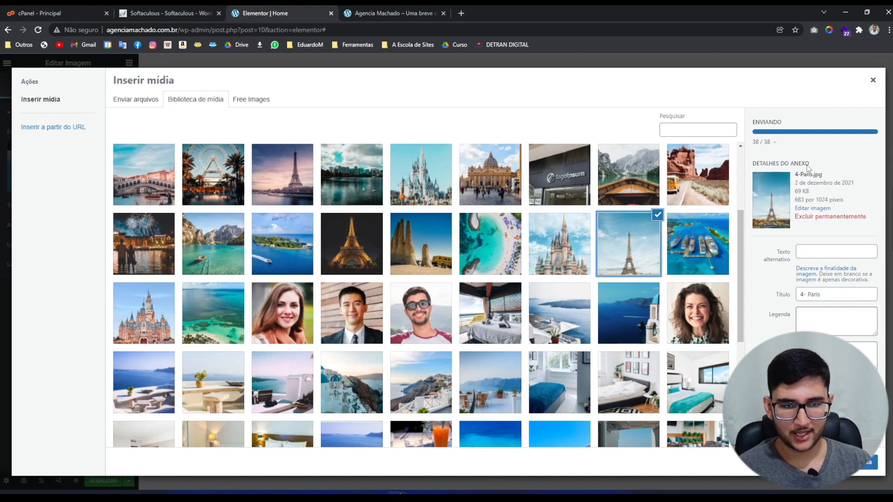
click(865, 461)
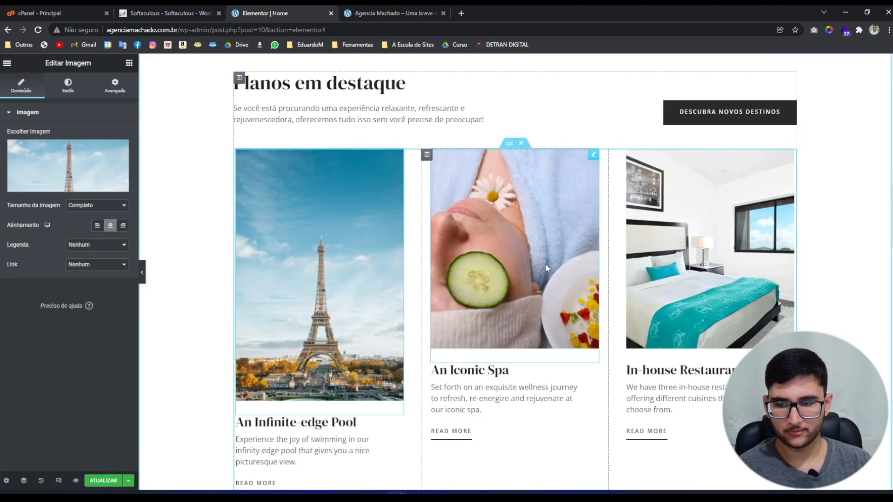
Replace the spa and bedroom card images with 5-Orlando.jpg and 6-Bahamas.jpg.
click(546, 268)
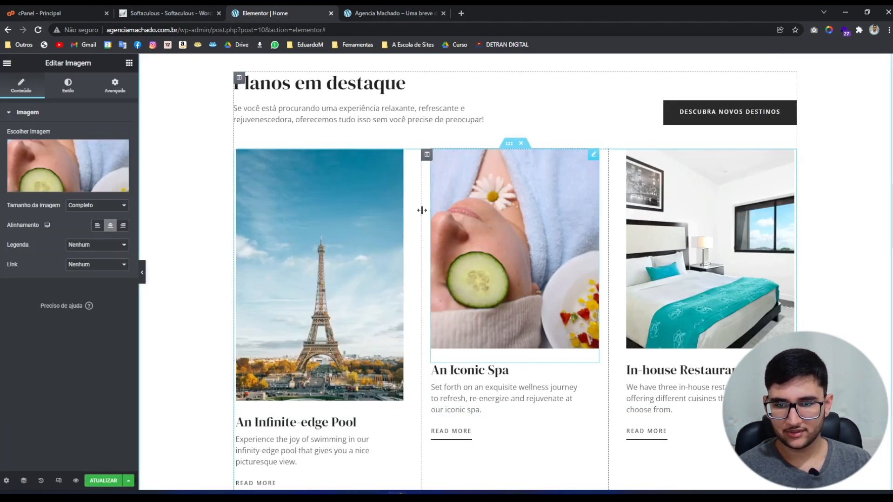
click(78, 173)
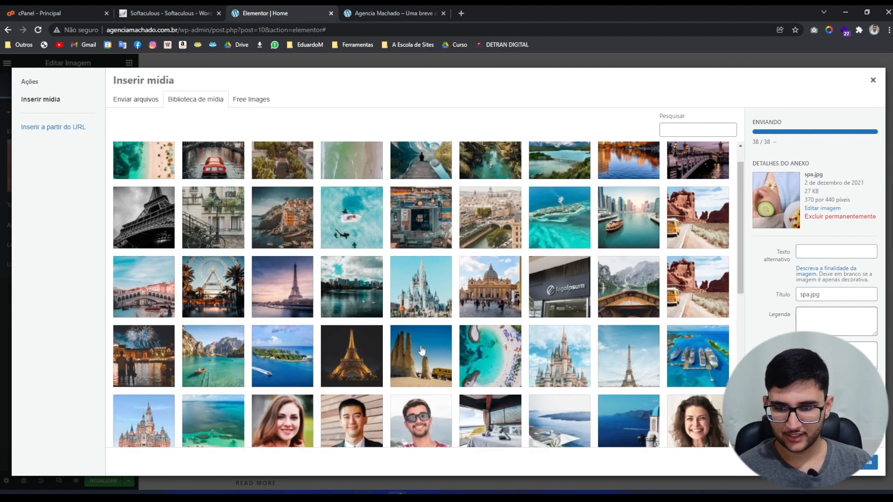
scroll(419, 351, down, 1)
click(542, 349)
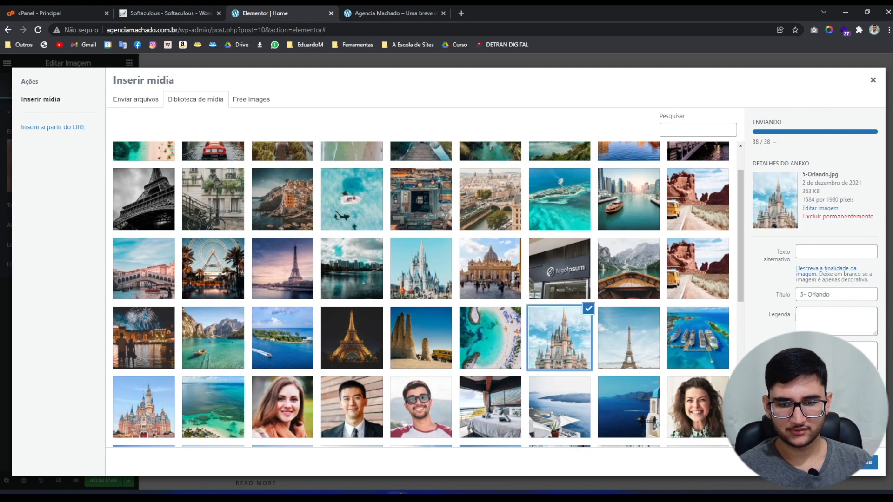
click(867, 462)
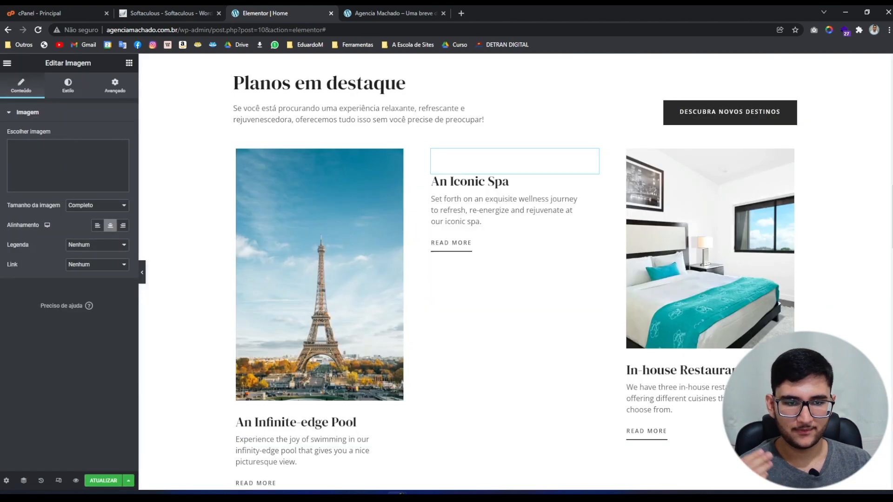
click(746, 303)
click(74, 177)
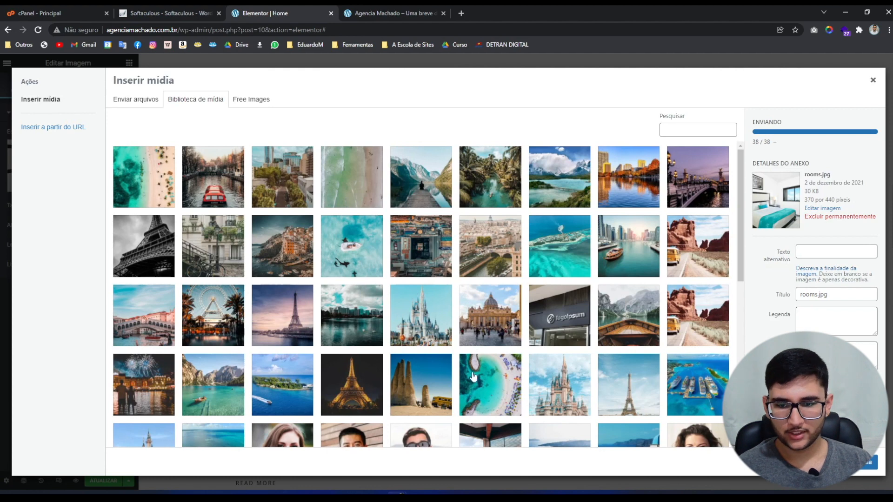
click(480, 395)
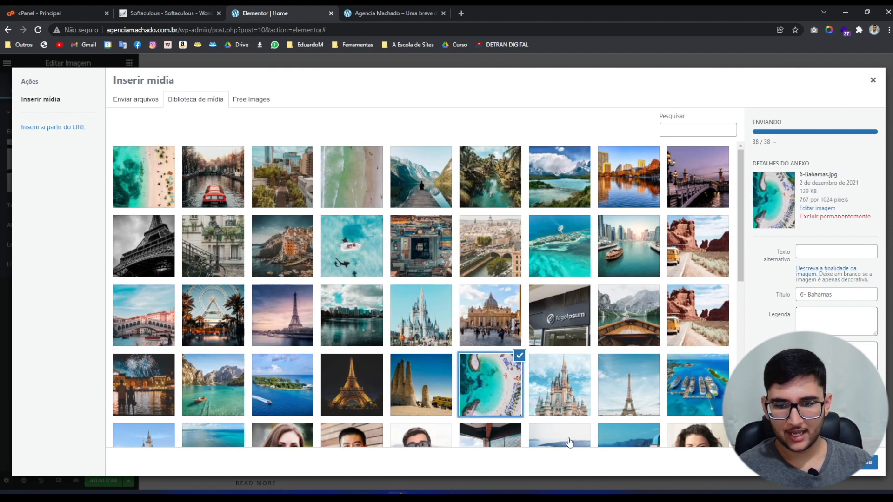
click(868, 462)
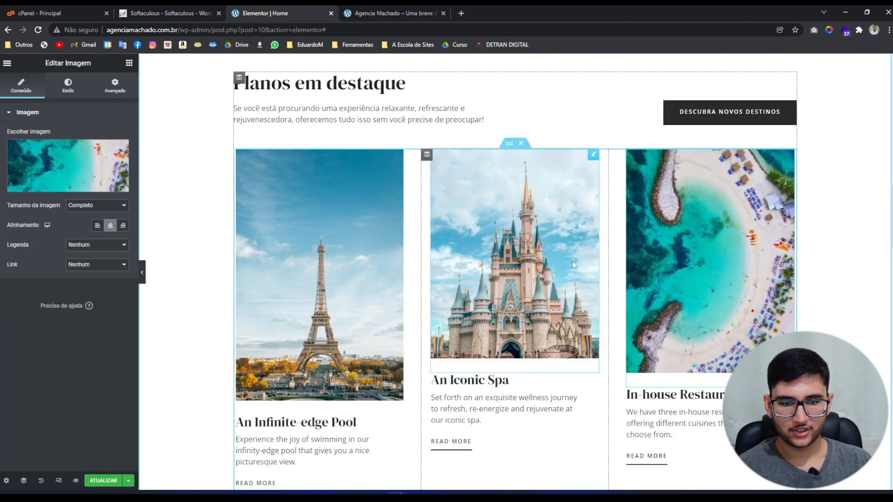
scroll(571, 260, down, 1)
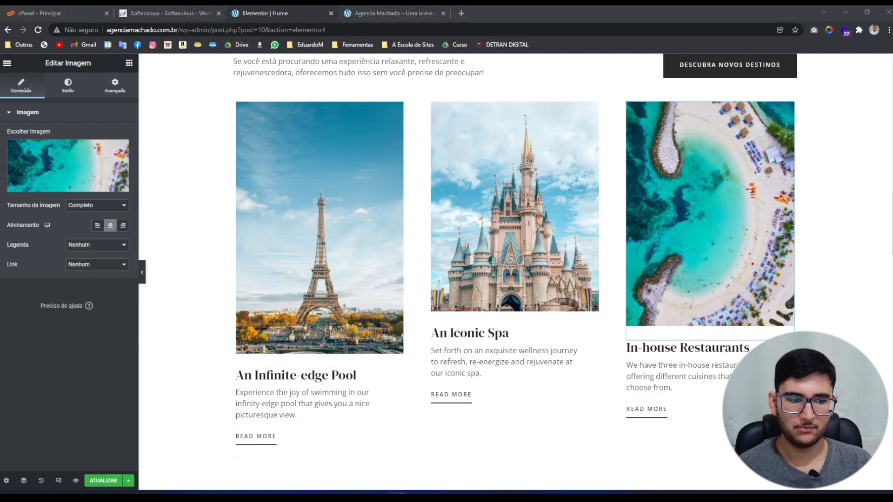
Title the first card Paris and paste its Portuguese description.
click(262, 375)
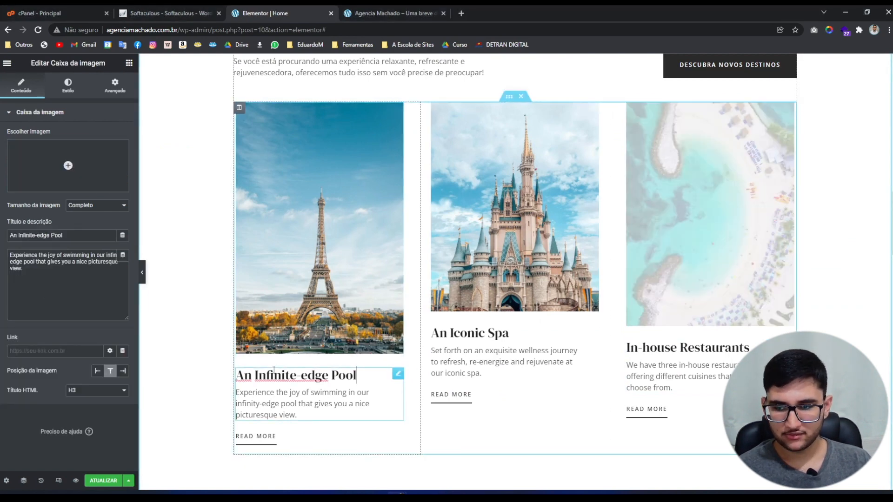
triple_click(42, 236)
text(Paris)
key(alt+Tab)
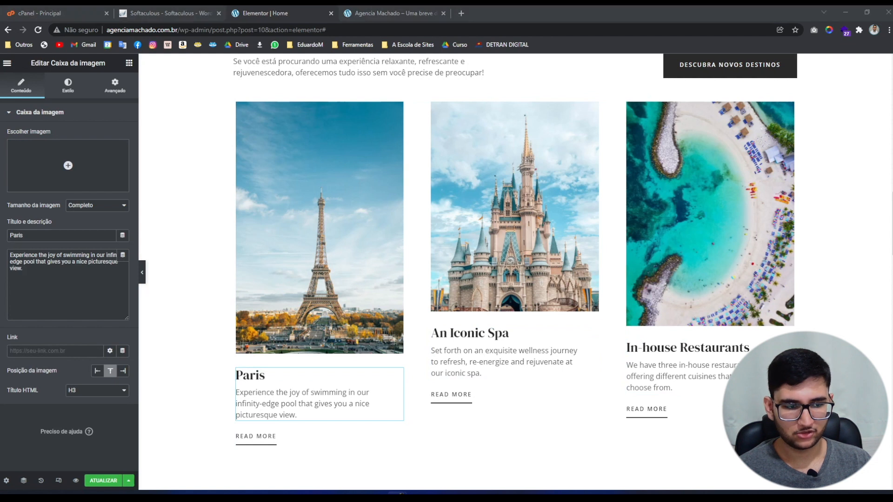
click(9, 300)
key(ctrl+a)
text(Um dos destinos mais românticos do mundo, Paris atrai muitos turistas por conta de seus museus, gastronomia ímpar, monumentos importantes e por todas as histórias que cercam a capital da França. Entre os cartões-postais mais importantes que você verá estão a Torre Eiffel, o Museu do Louvre, o Arco do Triunfo e a Catedral de Notre-Dame.)
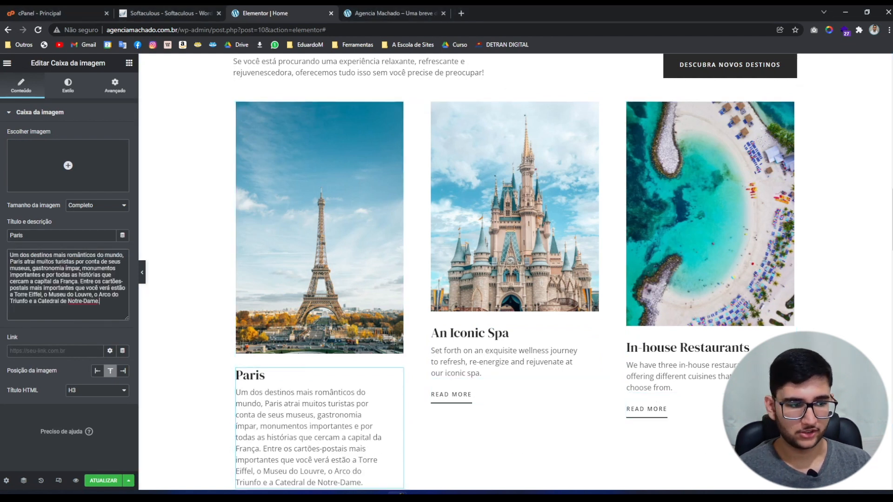
key(alt+Tab)
Retitle the second card Orlando and paste its Portuguese description.
click(525, 337)
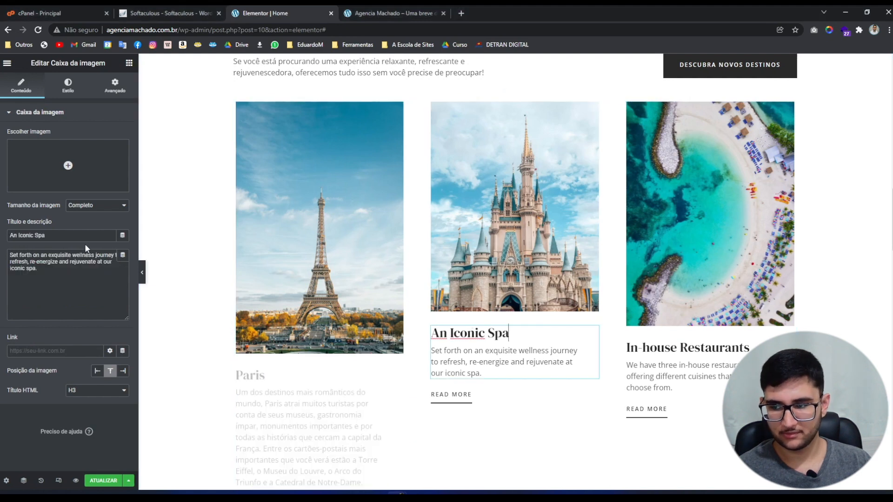
click(84, 236)
key(ctrl+a)
text(Orlando)
key(alt+Tab)
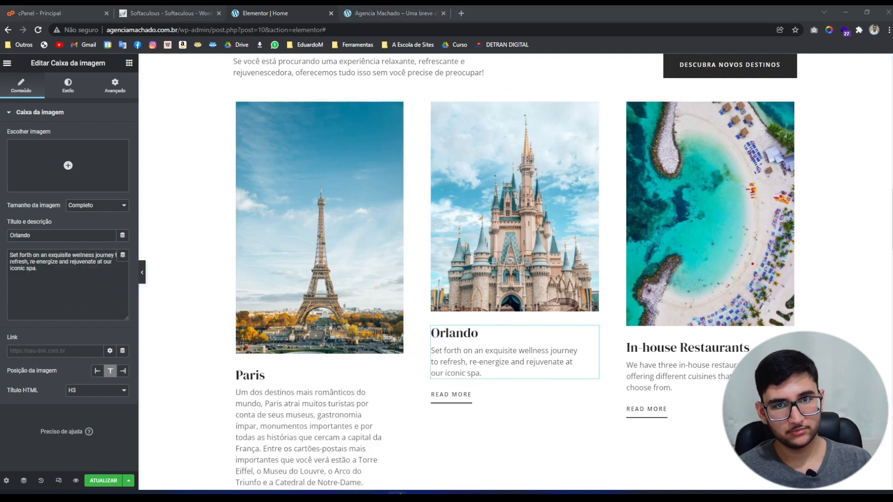
key(alt+Tab)
key(ctrl+a)
text(Destino certo para quem gosta de diversão e de compras, a cidade de Orlando, nos Estados Unidos, possui mais de 10 parques temáticos com atrações para todos os tipos de público, desde crianças, jovens e adultos. Destaque para os parques da Disney, Universal e SeaWorld, que trazem a magia do cinema e do mundo aquático em brinquedos e shows impressionantes.)
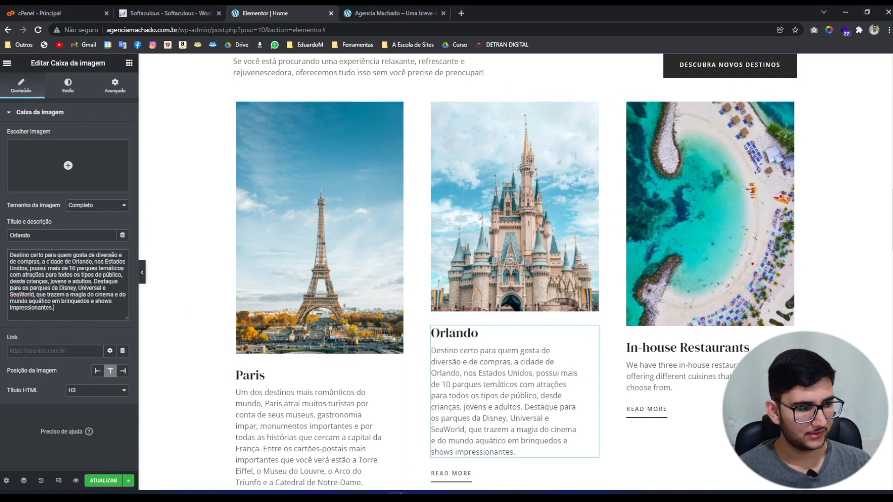
key(alt+Tab)
Retitle the third card Bahamas with its Portuguese description, removing trailing blank lines.
click(687, 348)
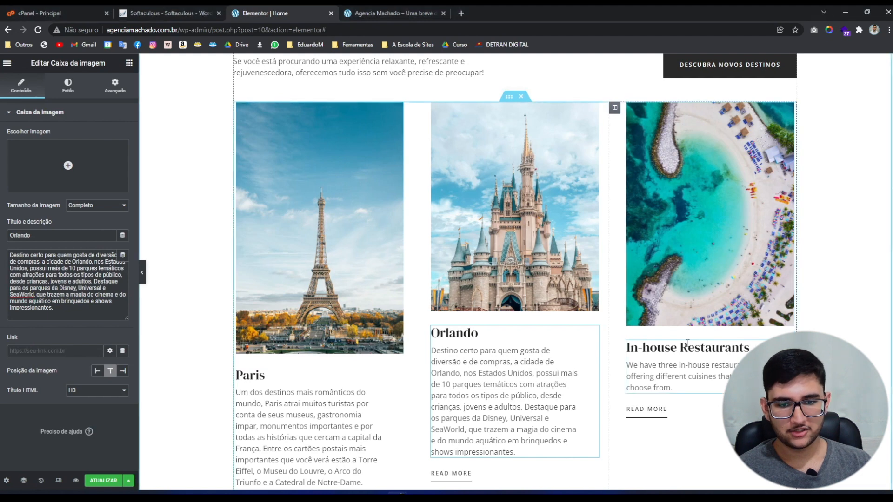
click(61, 235)
key(ctrl+a)
text(Bahamas)
key(alt+Tab)
key(alt+Tab)
key(ctrl+a)
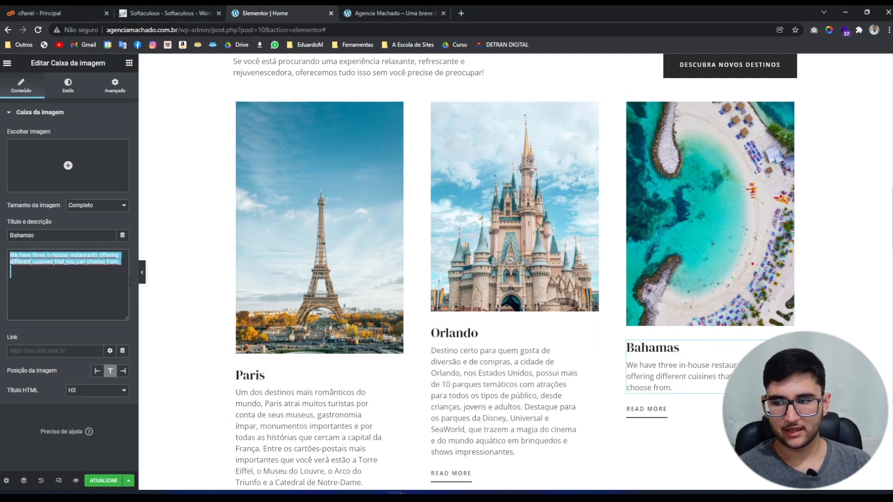
text(Se você procura o paraíso, é provável que irá achá-lo nas Bahamas. O arquipélago formado por 700 ilhas e 2,5 mil ilhotas localizadas entre o Oceano Atlântico e o Mar do Caribe garante um cenário digno de filme, com praias lindas, de mar azul e areias brancas. O tom cristalino da água é resultado da proximidade com a terceira maior barreira de corais do mundo.)
key(BackSpace)
key(BackSpace)
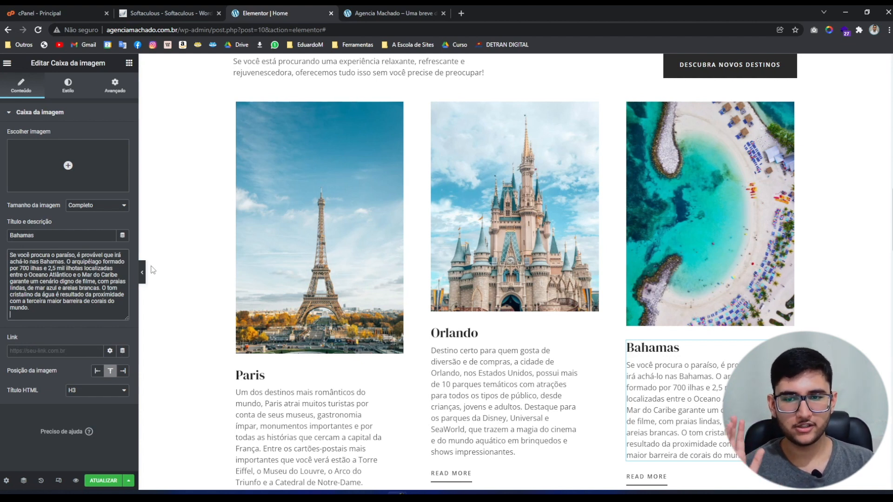
click(276, 242)
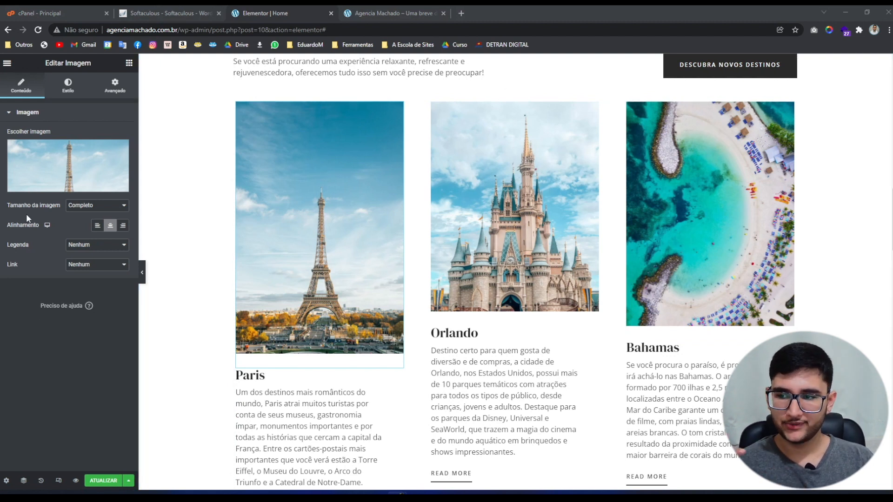
Set the Paris image to a custom 500 × 620 size.
click(81, 206)
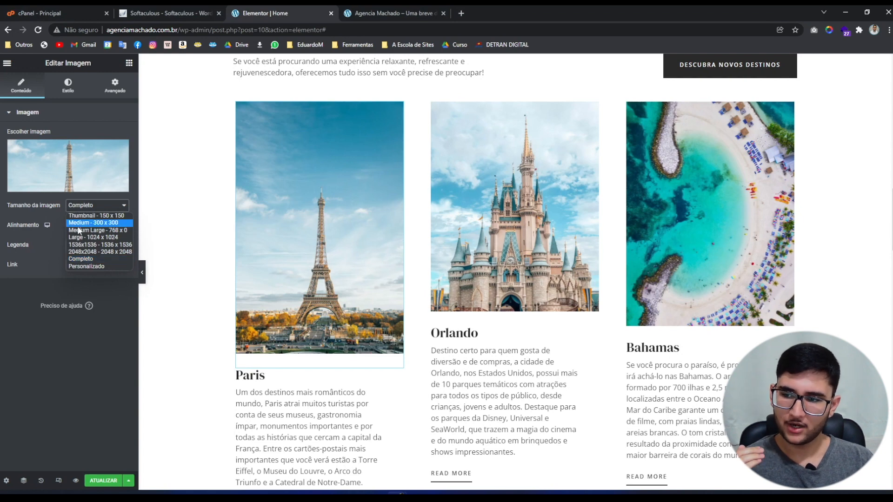
click(93, 266)
click(16, 252)
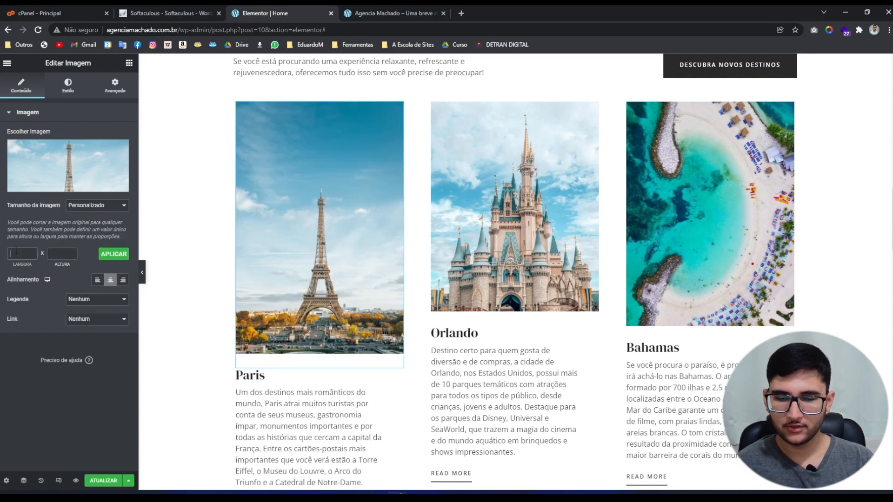
text(500)
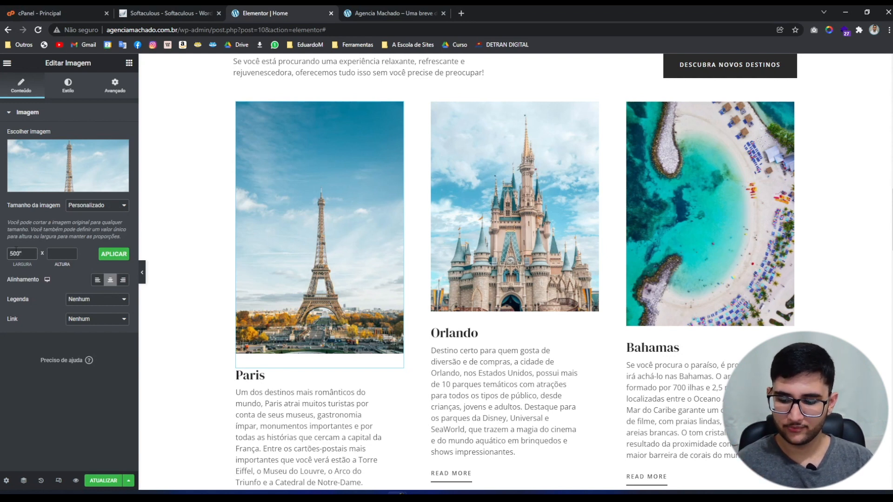
key(Tab)
text(620)
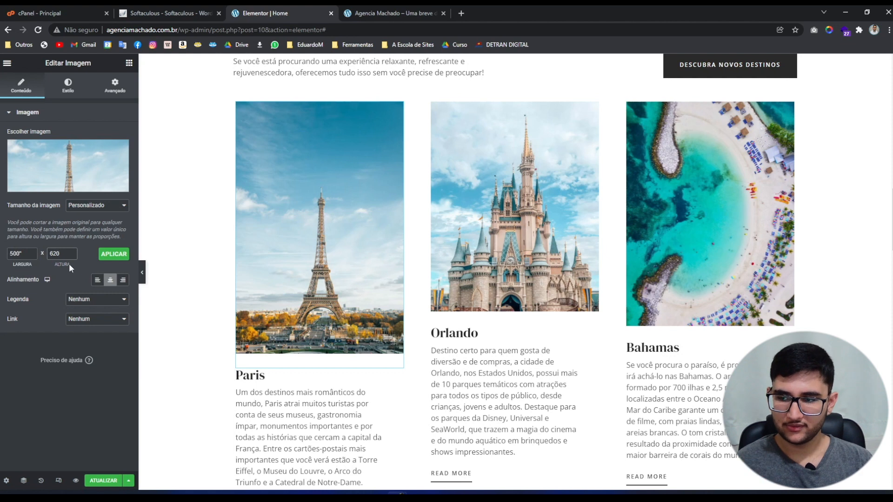
click(27, 253)
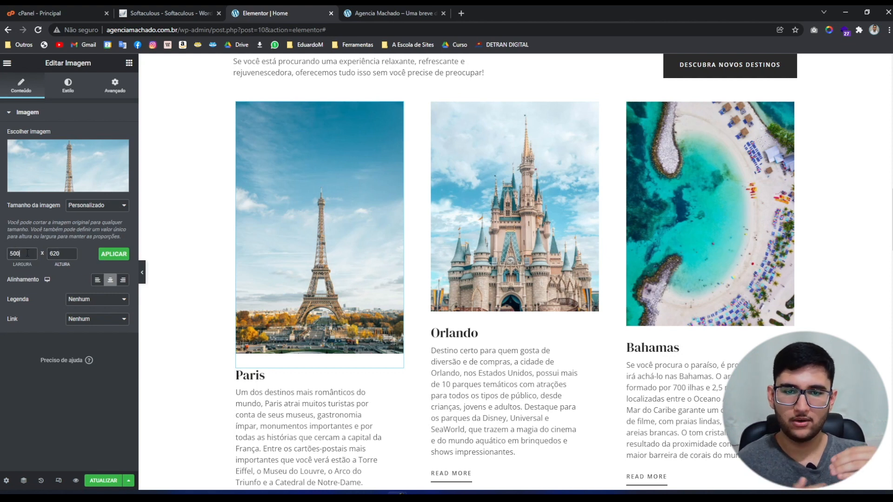
click(113, 253)
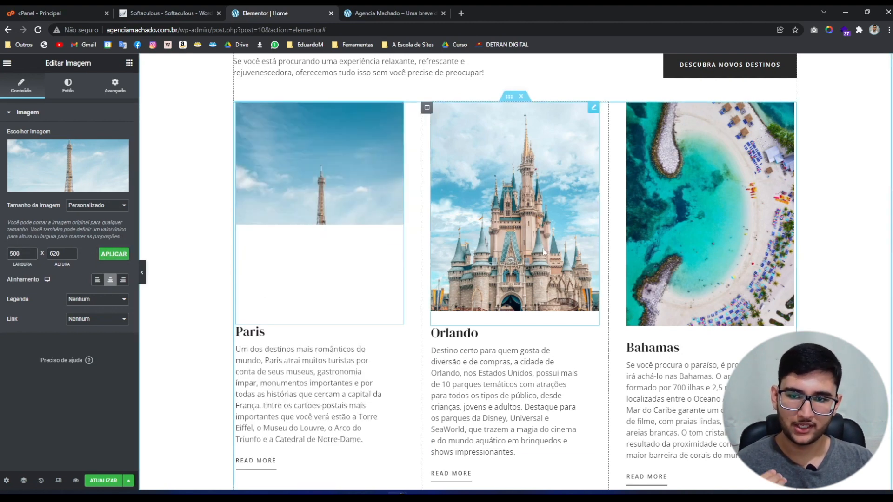
Apply a custom 500-wide image size to the Orlando photo.
click(593, 304)
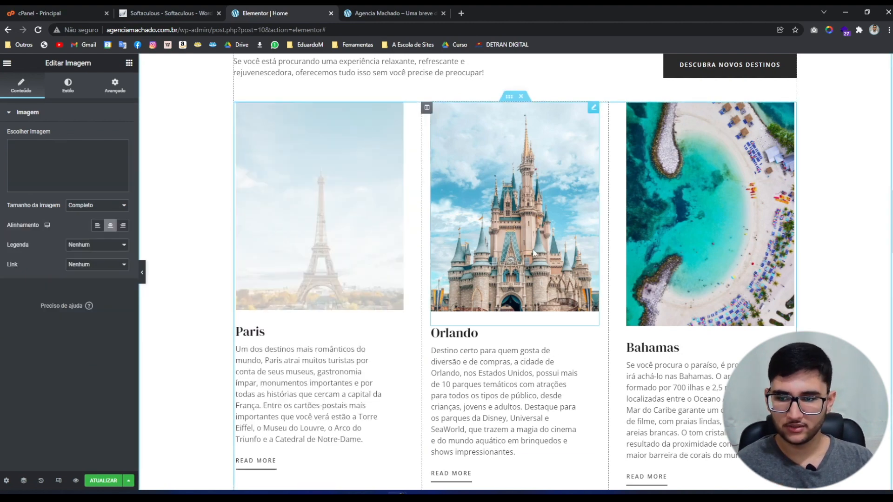
click(93, 214)
click(80, 270)
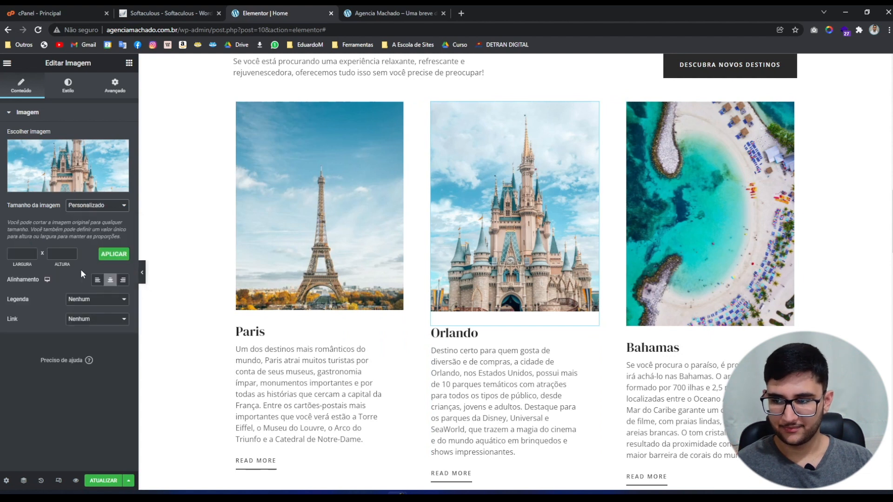
click(25, 254)
text(500)
key(Tab)
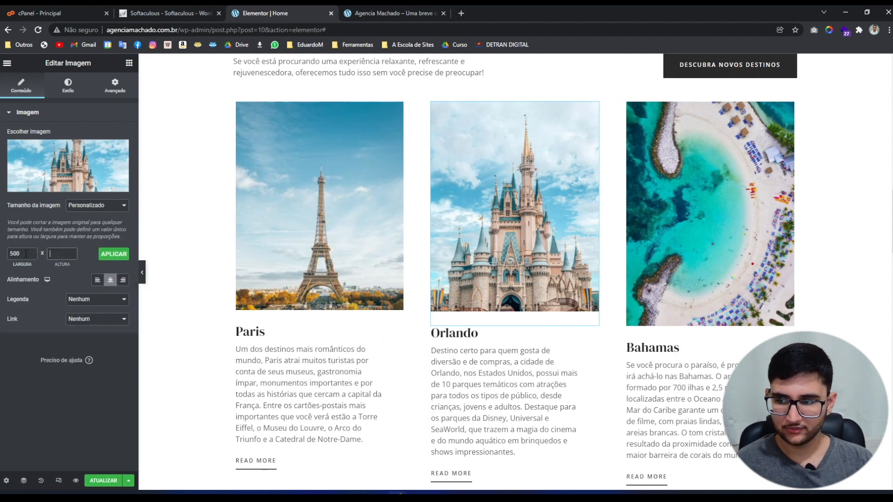
text(9)
text(20)
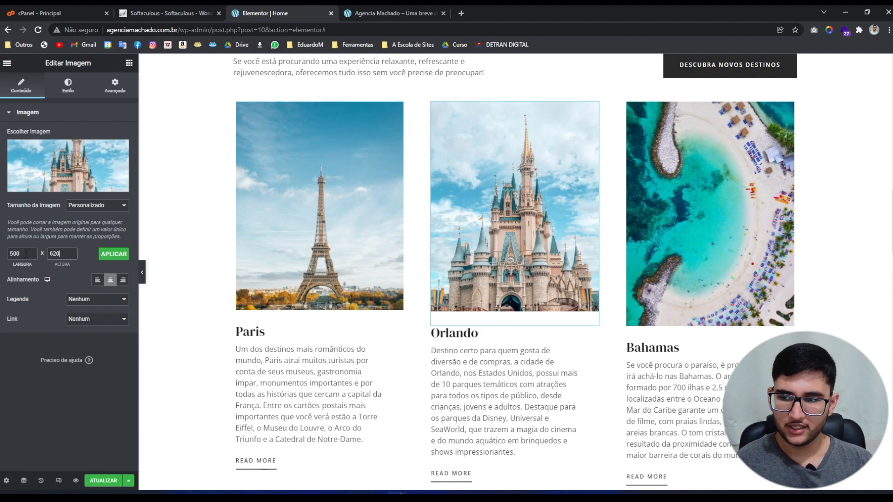
click(113, 254)
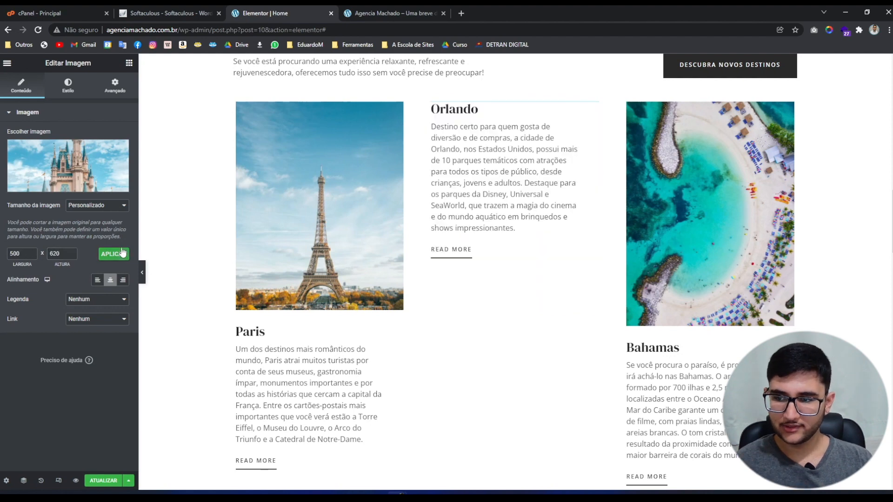
Resize the Bahamas image to 500 × 620 and preview the page full-width.
click(679, 204)
click(97, 206)
click(78, 267)
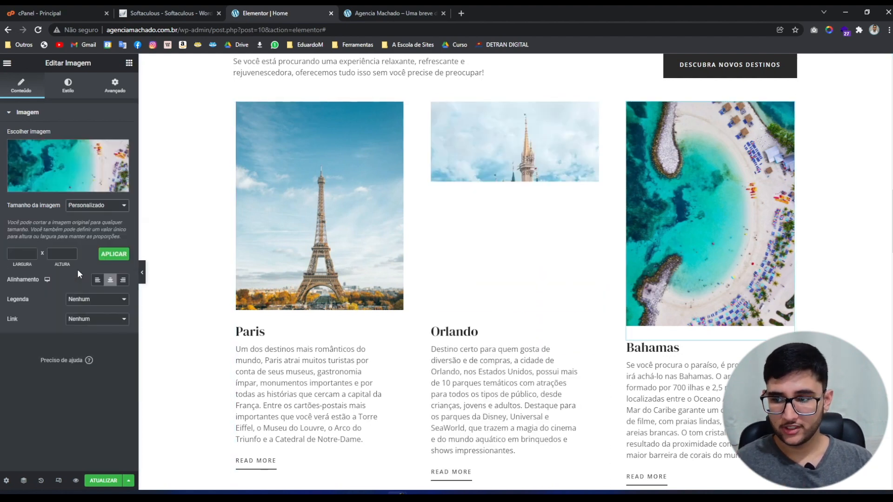
click(11, 253)
text(500)
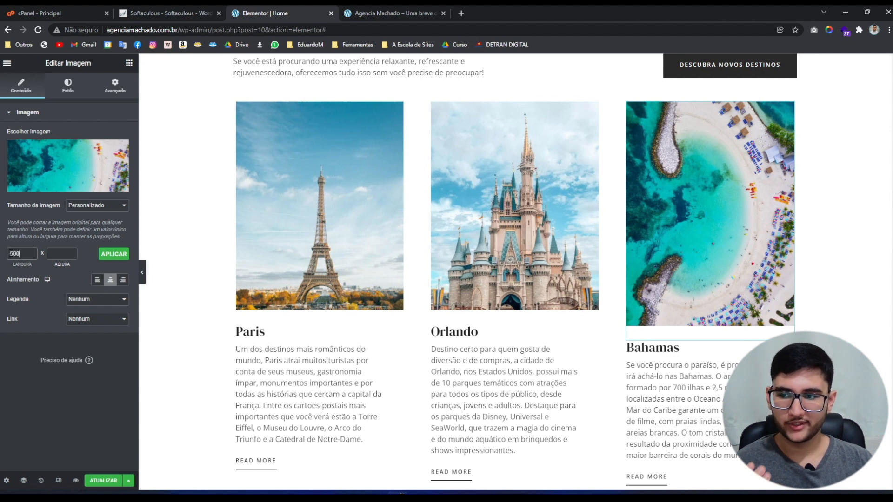
key(Tab)
text(620)
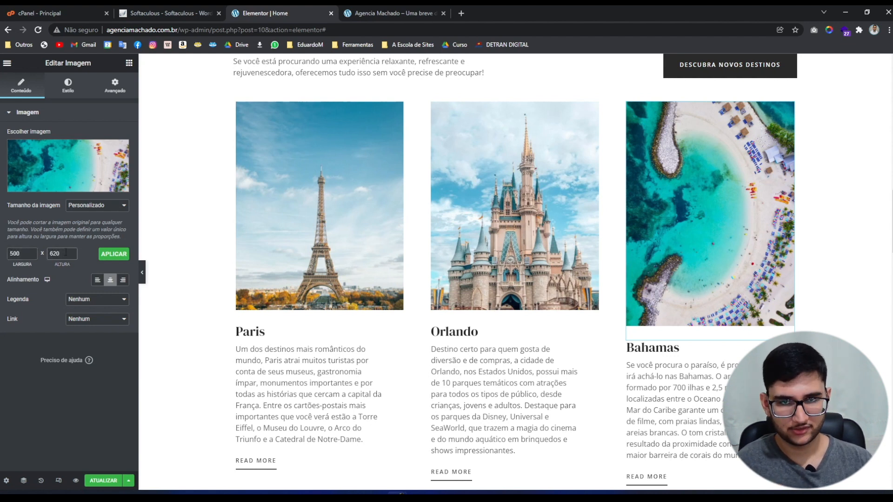
click(115, 254)
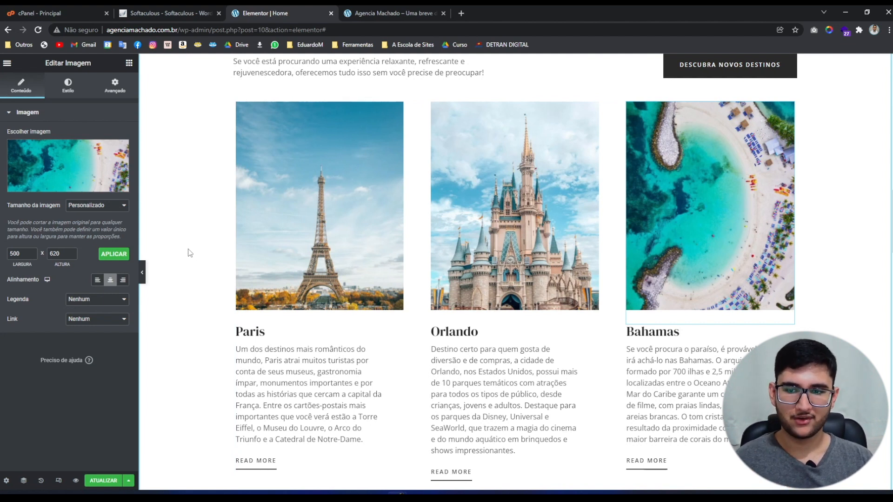
click(143, 275)
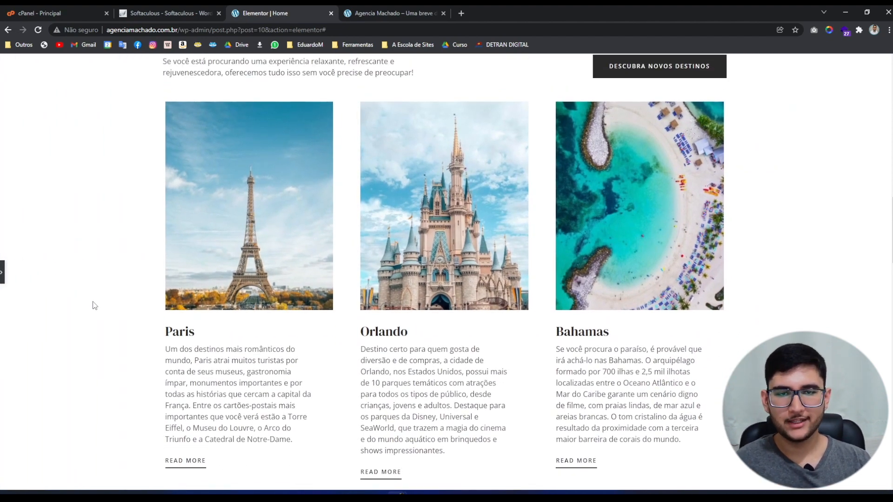
scroll(84, 331, down, 1)
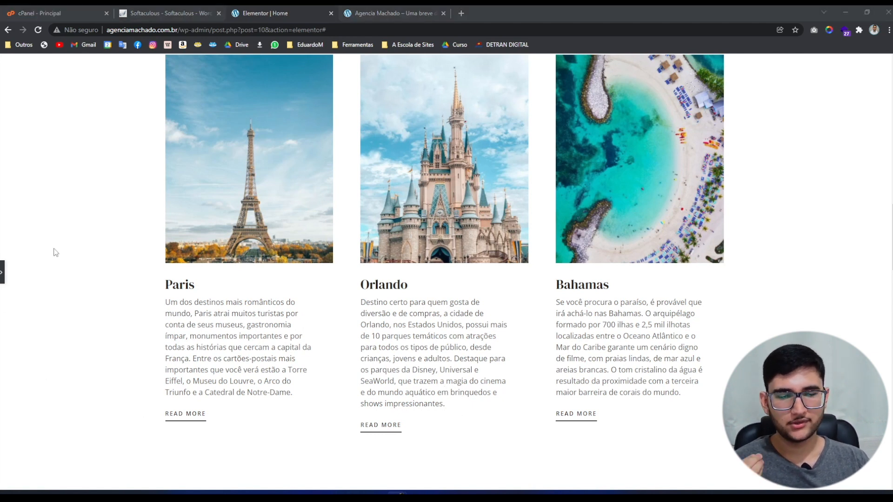
Change the Paris button text to 'saiba mais' and link it to #contato.
click(1, 272)
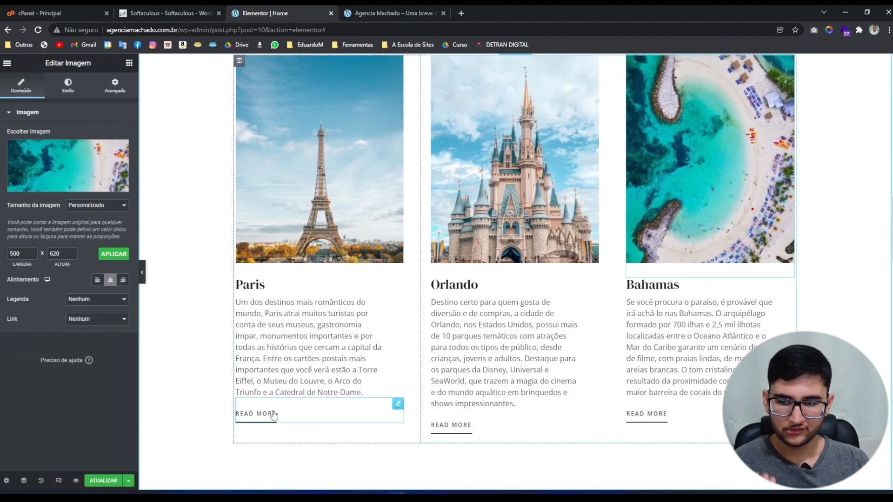
click(272, 414)
drag(108, 156, 1, 158)
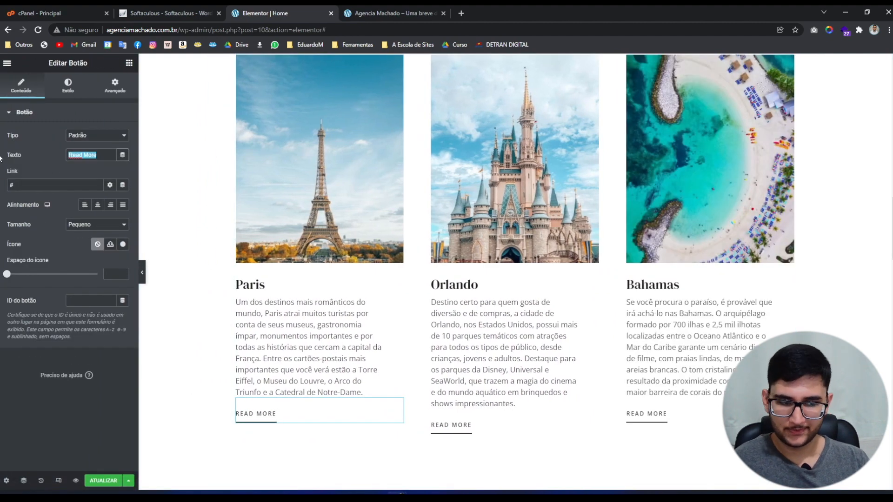
text(saiba mais)
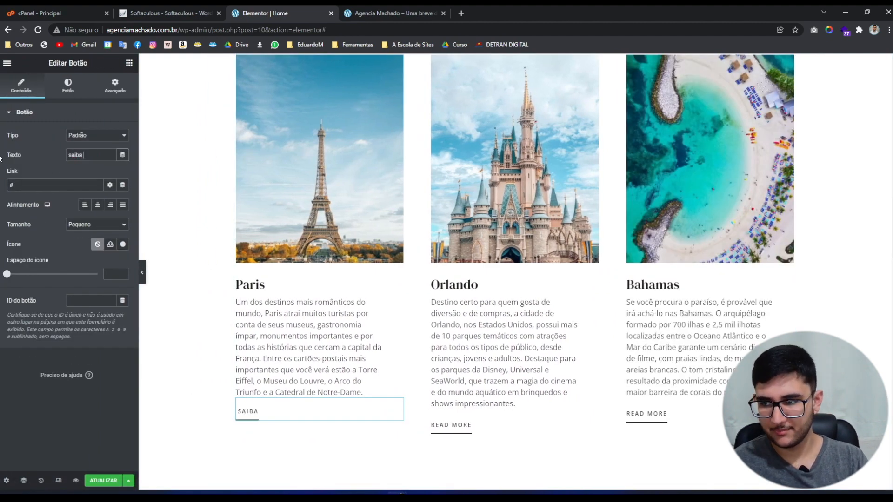
key(Tab)
text(#contato)
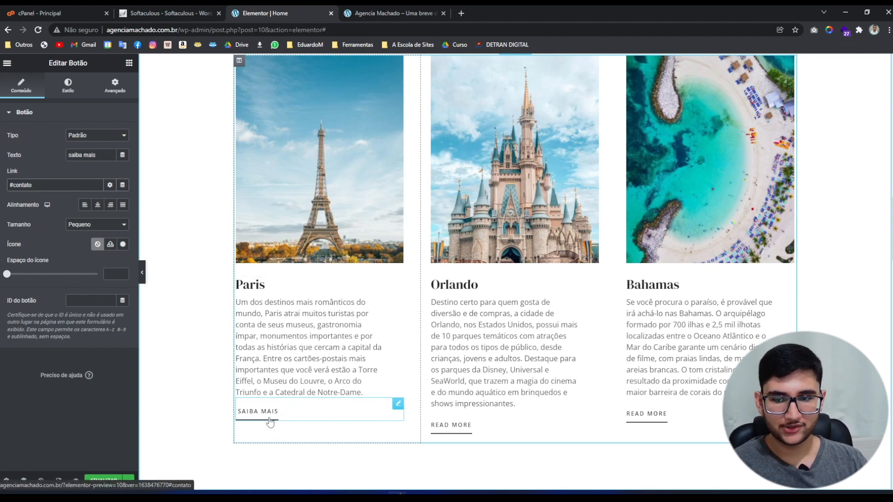
Copy the Paris SAIBA MAIS button into the Orlando and Bahamas cards.
right_click(249, 413)
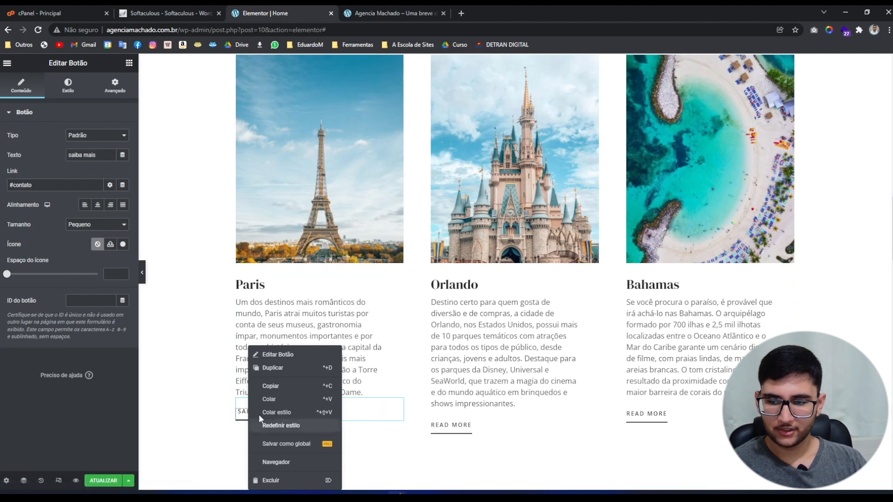
click(269, 386)
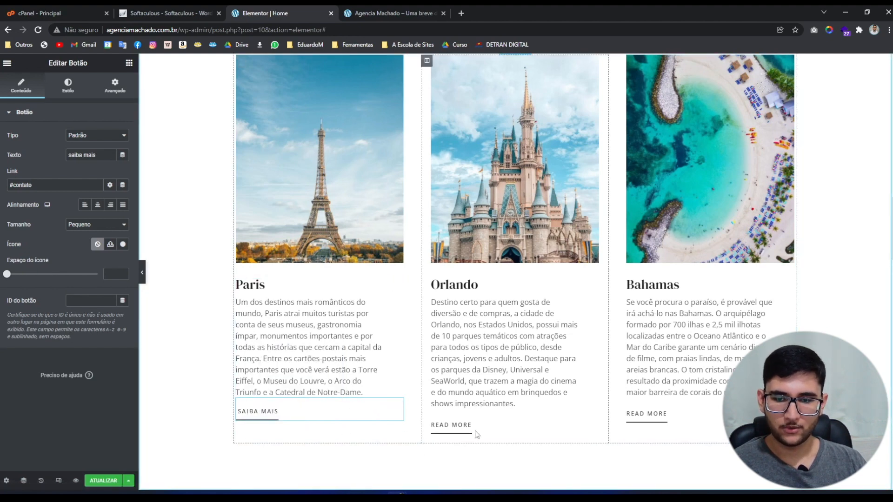
right_click(457, 356)
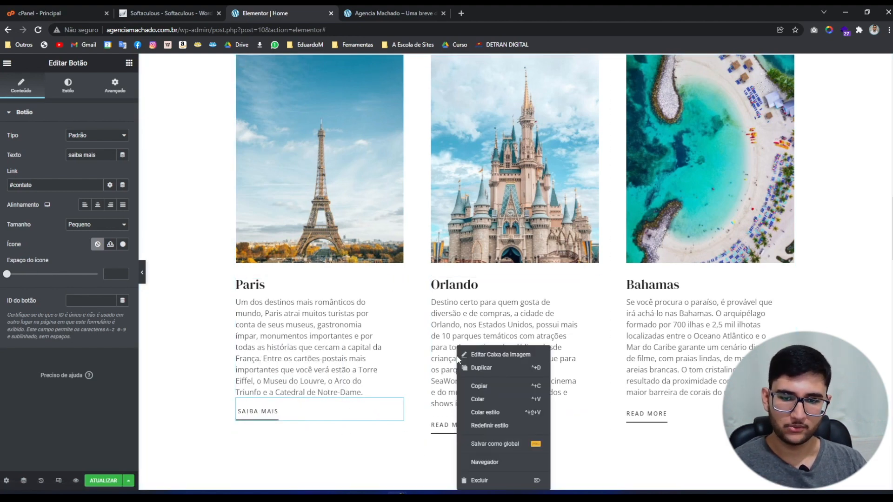
click(479, 399)
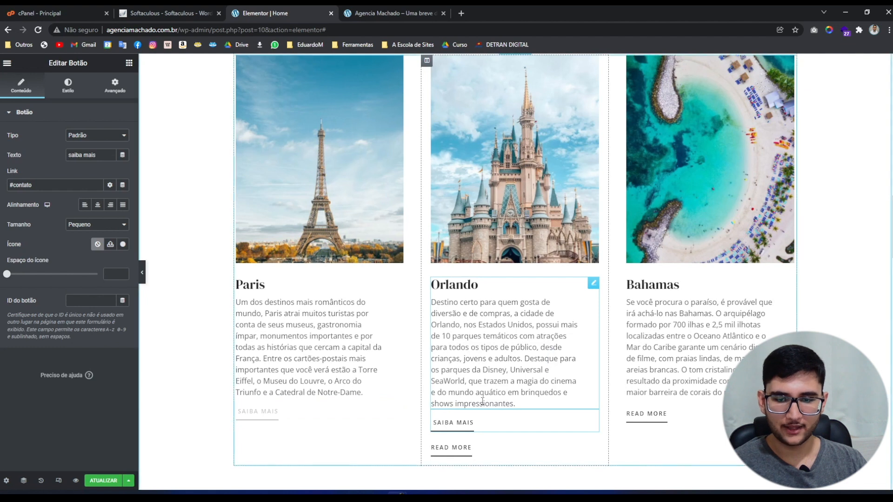
right_click(659, 379)
click(689, 401)
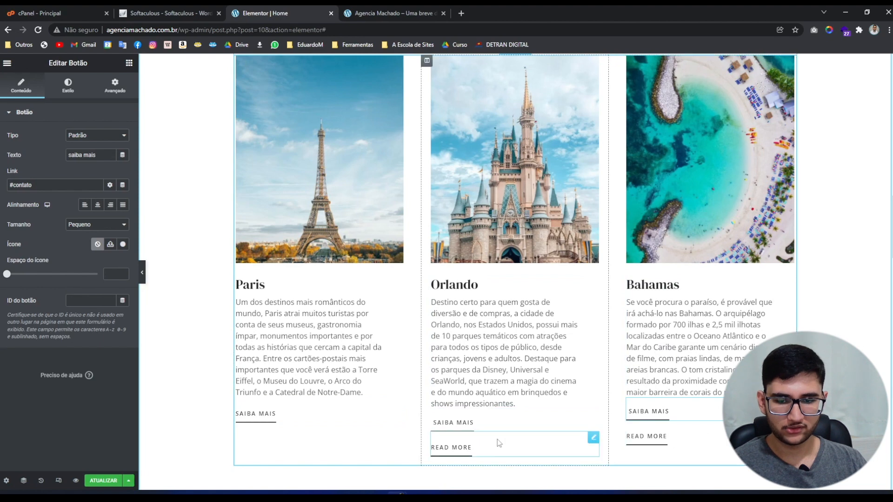
Delete the old READ MORE buttons from the Orlando and Bahamas cards.
right_click(484, 447)
click(500, 481)
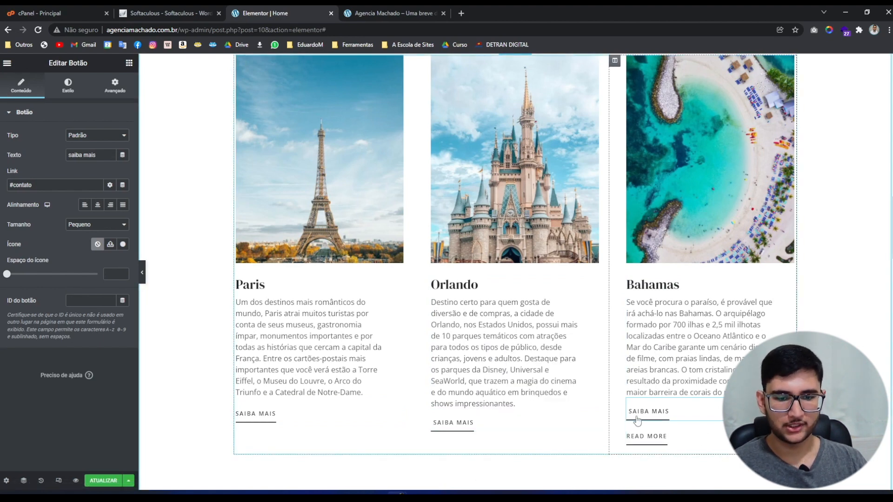
right_click(639, 437)
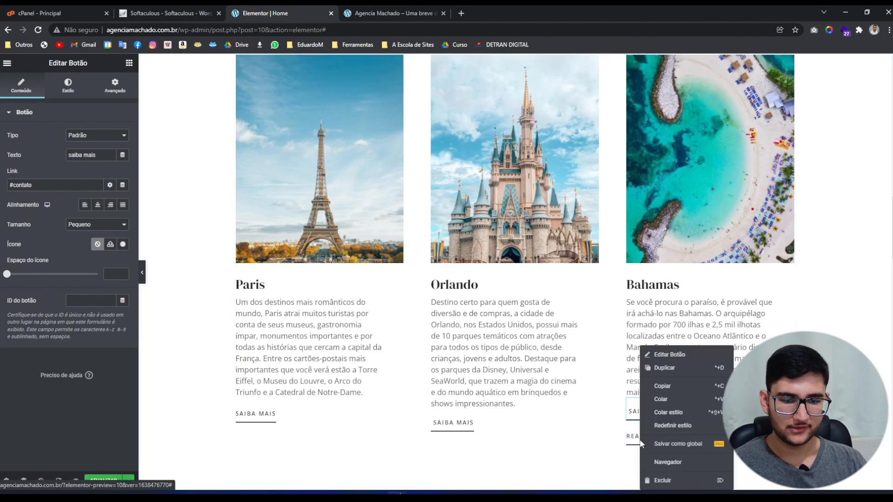
click(659, 483)
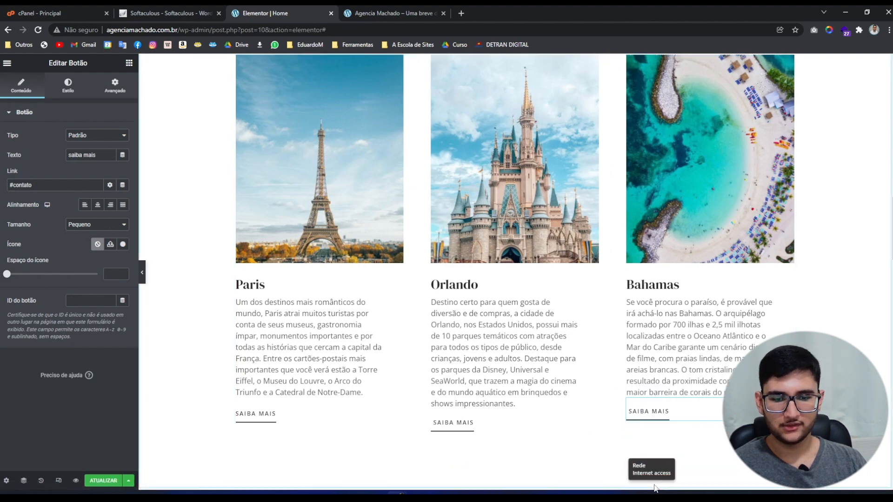
click(146, 271)
Replace the gallery heading with the Portuguese title 'Viaje para os melhores lugares'.
scroll(180, 294, up, 2)
scroll(181, 294, down, 1)
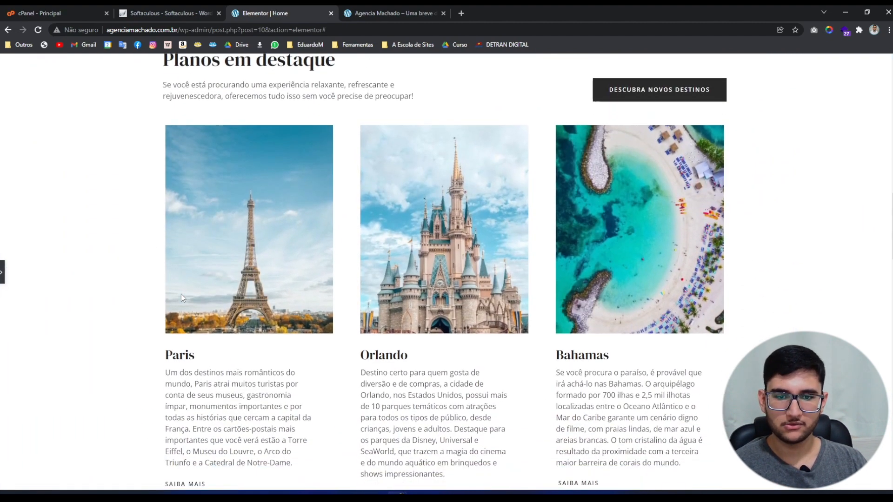
scroll(181, 297, down, 2)
scroll(180, 297, up, 1)
scroll(186, 299, down, 1)
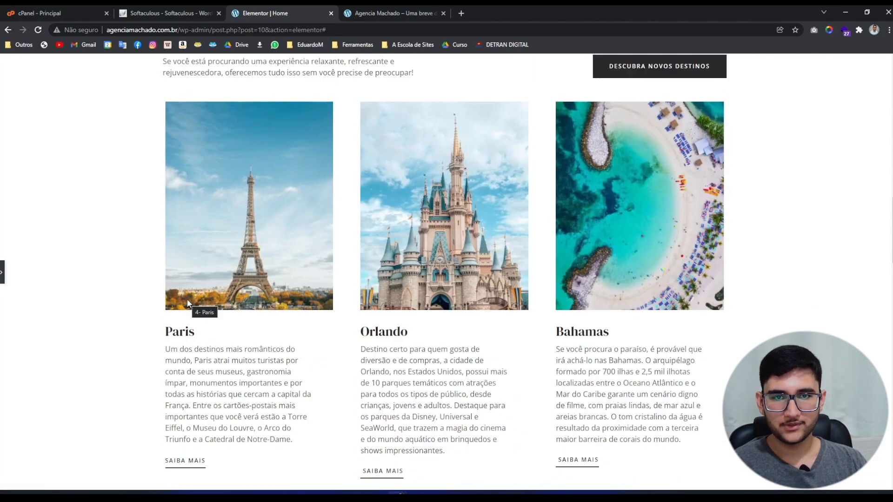
scroll(188, 303, down, 8)
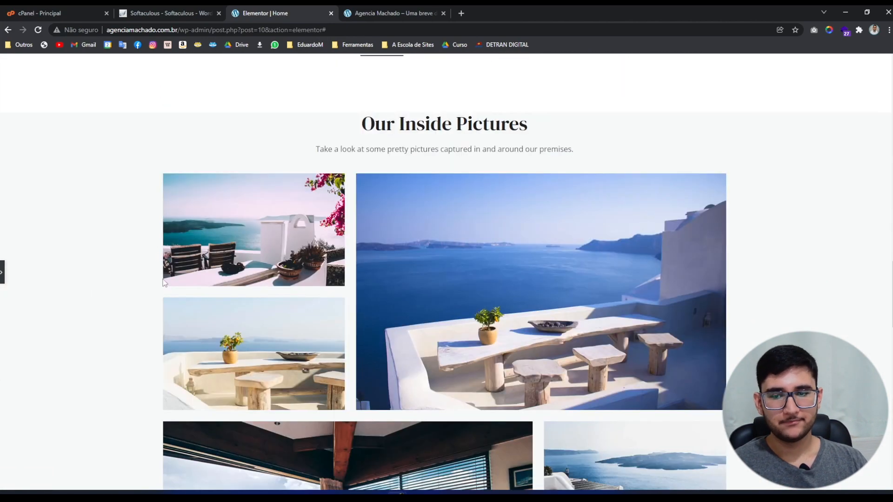
click(2, 273)
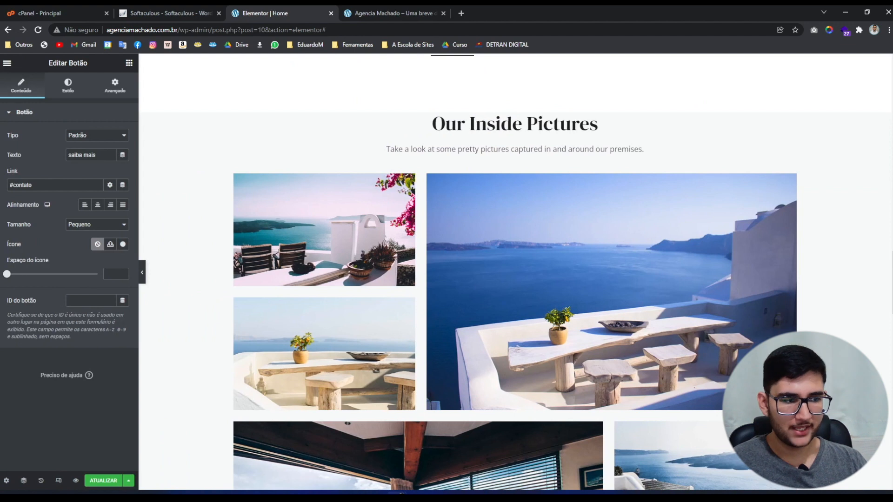
click(514, 107)
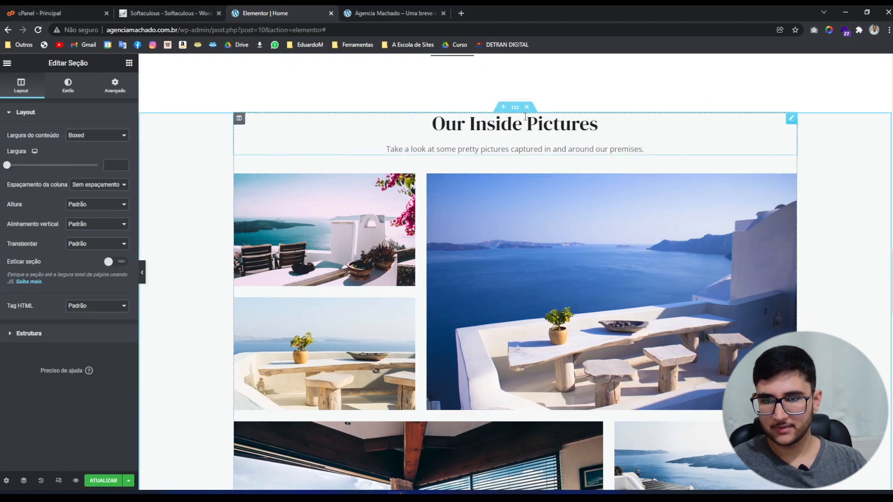
click(516, 122)
triple_click(113, 236)
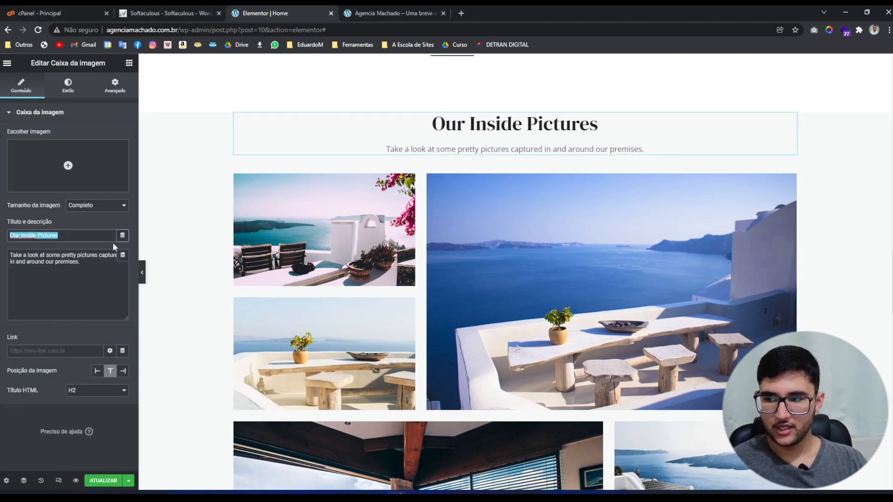
text(Viaje para os melhores lugares)
Paste the subtitle 'Dê uma olhada em algumas fotos tiradas em nossas viagens.'.
key(alt+Tab)
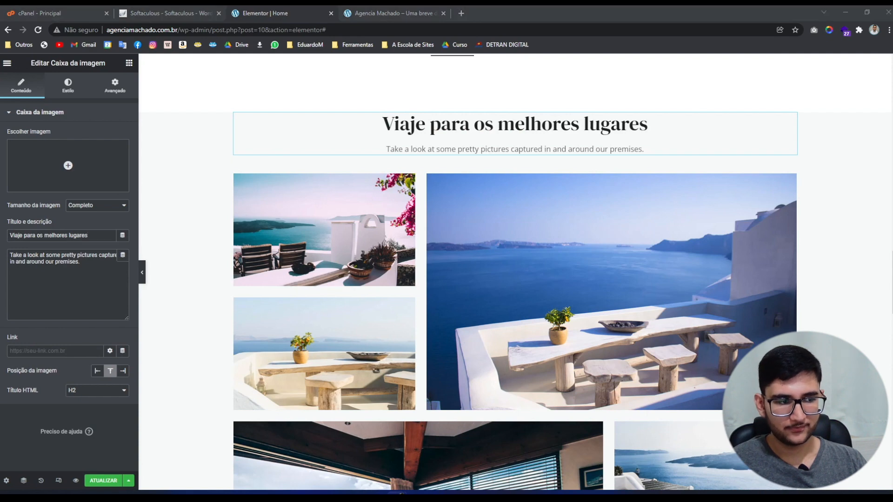
key(alt+Tab)
triple_click(50, 270)
text(Dê uma olhada em algumas fotos tiradas em nossas viagens.)
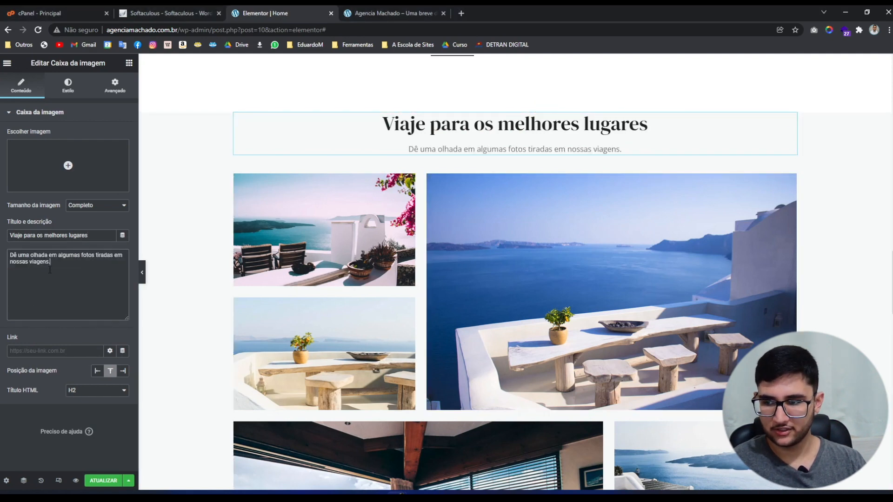
scroll(517, 352, down, 6)
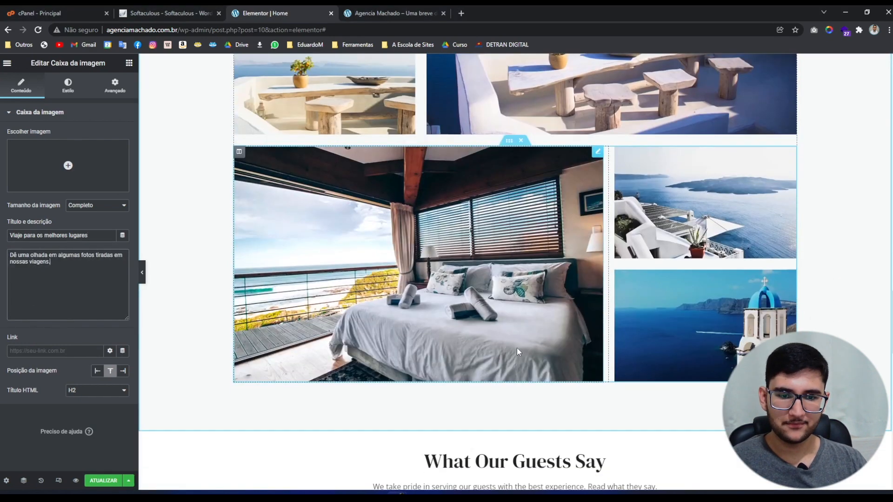
Scroll through the full-width preview of the six-photo travel gallery.
scroll(517, 350, up, 7)
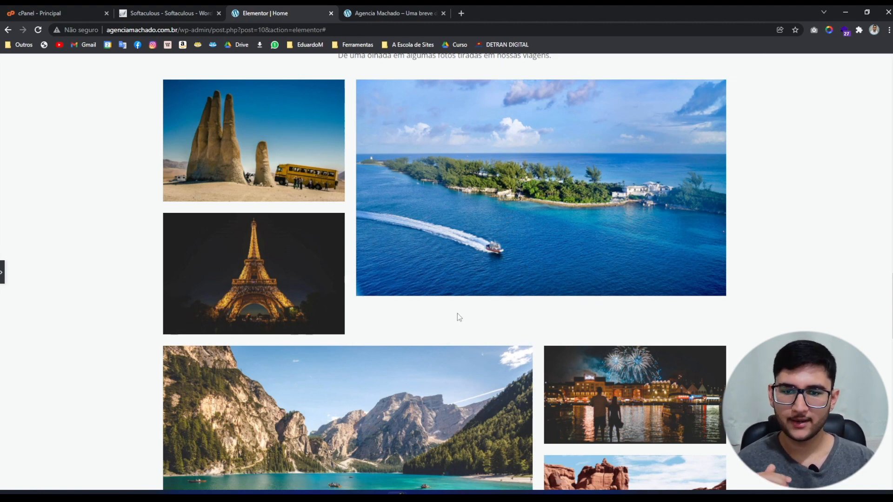
scroll(456, 314, down, 4)
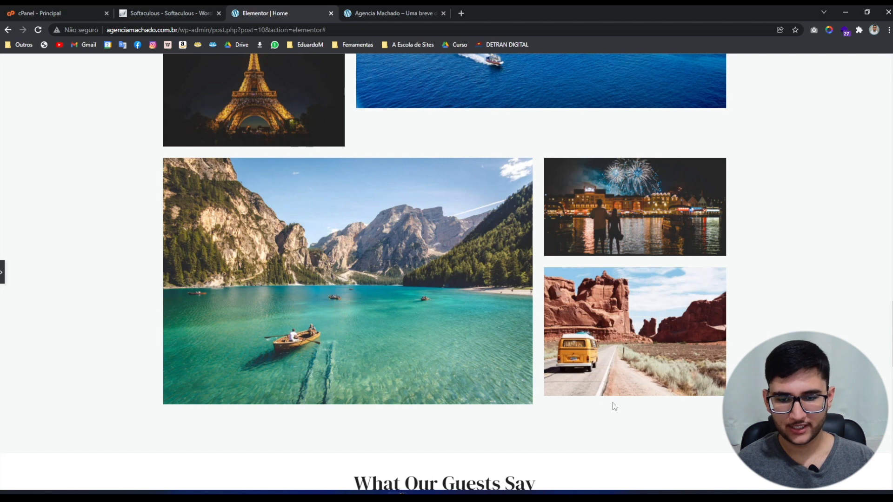
scroll(558, 414, up, 4)
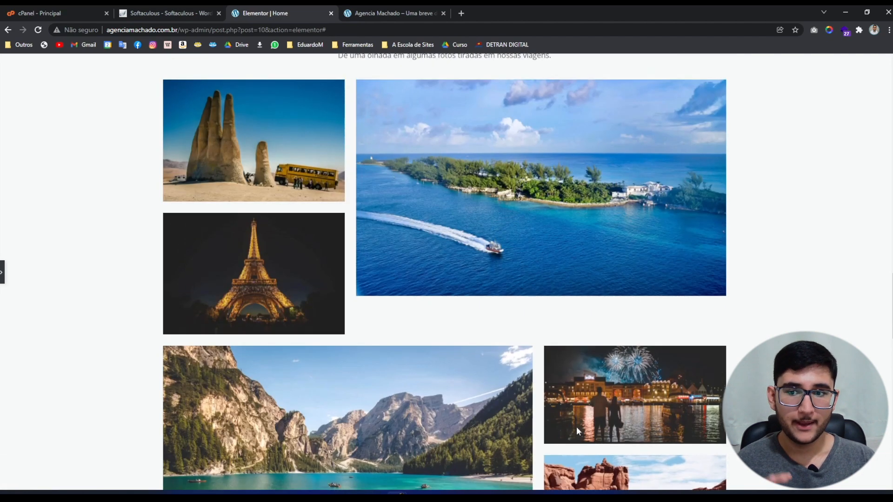
Narrow the top row's small-photo column and resize the lake row to about 65.8% / 34.1%.
click(2, 272)
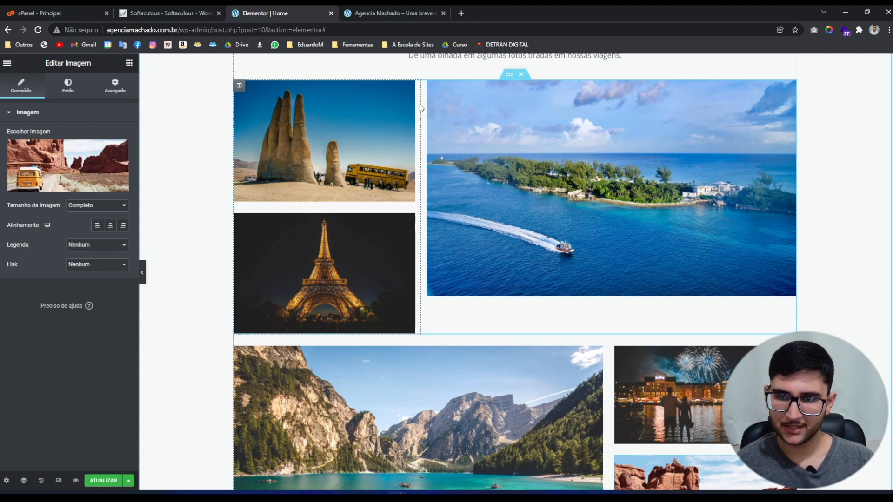
drag(420, 105, 401, 137)
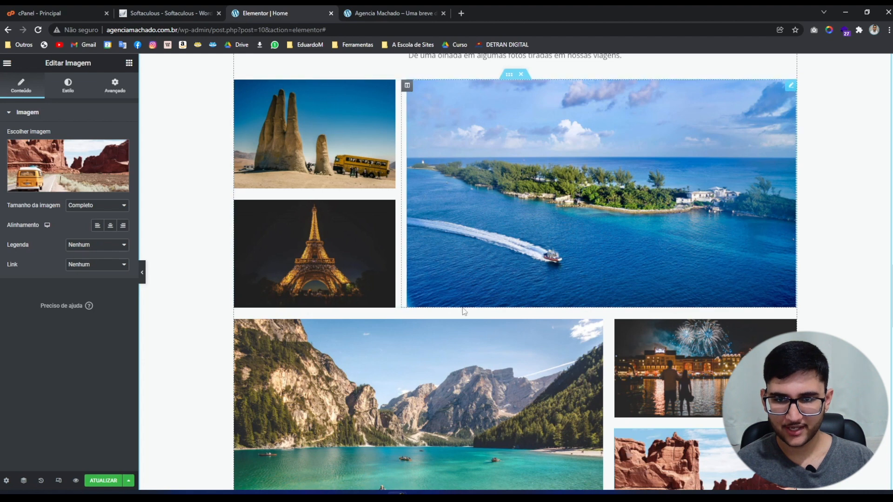
scroll(527, 310, down, 4)
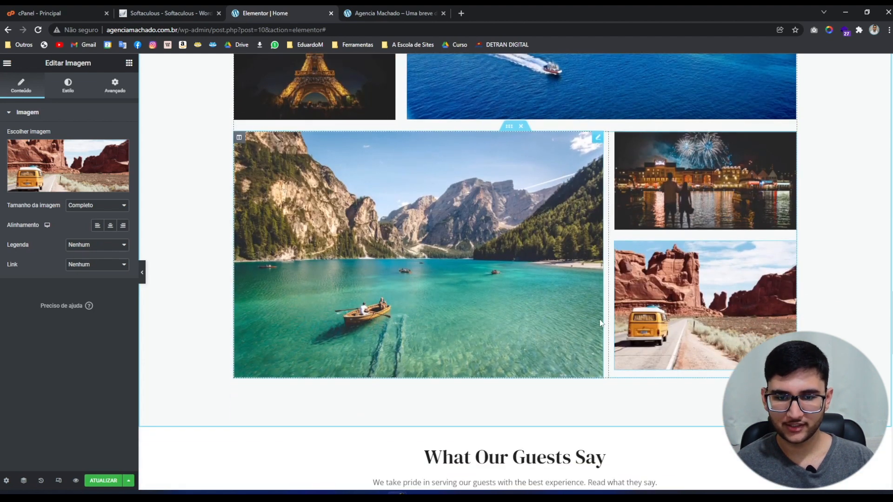
drag(608, 306, 605, 311)
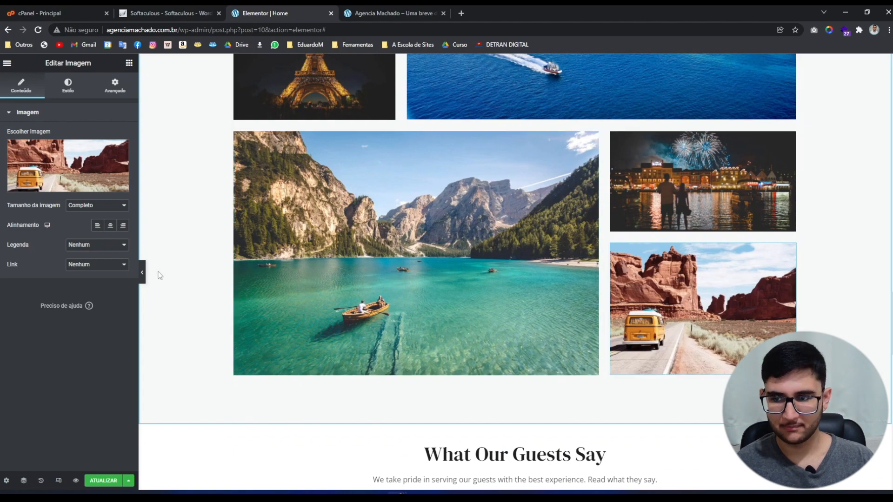
click(142, 272)
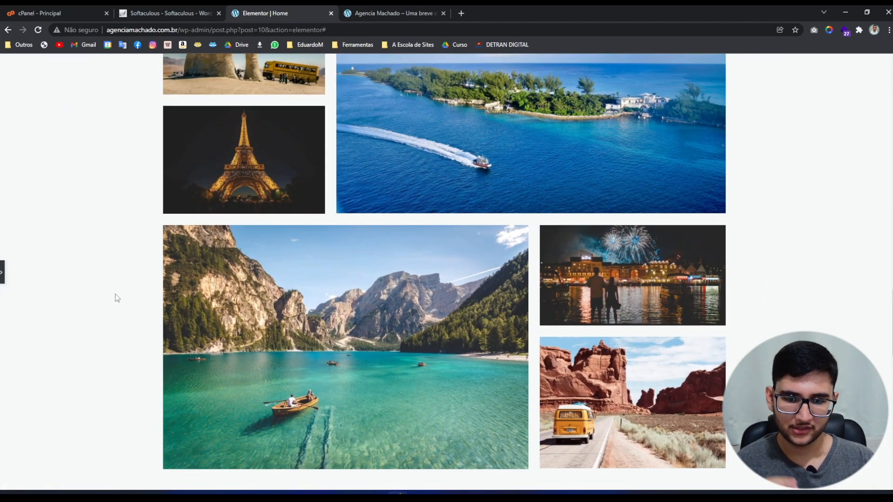
scroll(117, 298, up, 4)
scroll(117, 298, down, 2)
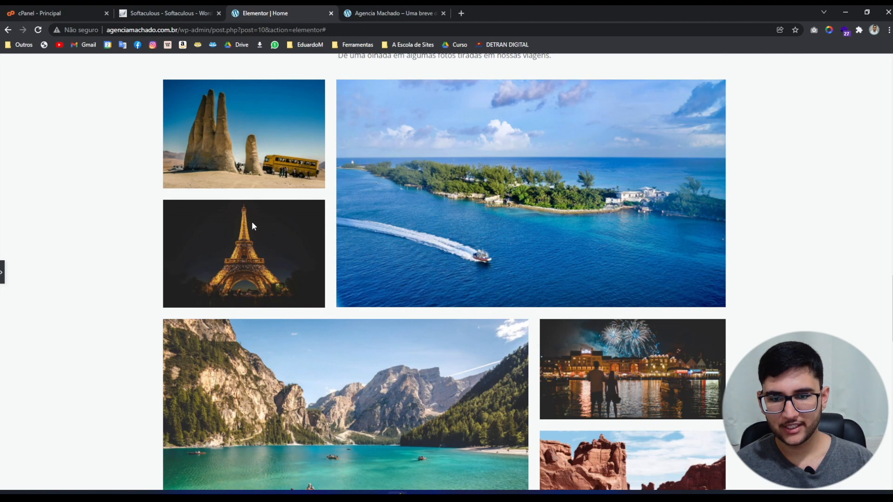
scroll(228, 225, down, 3)
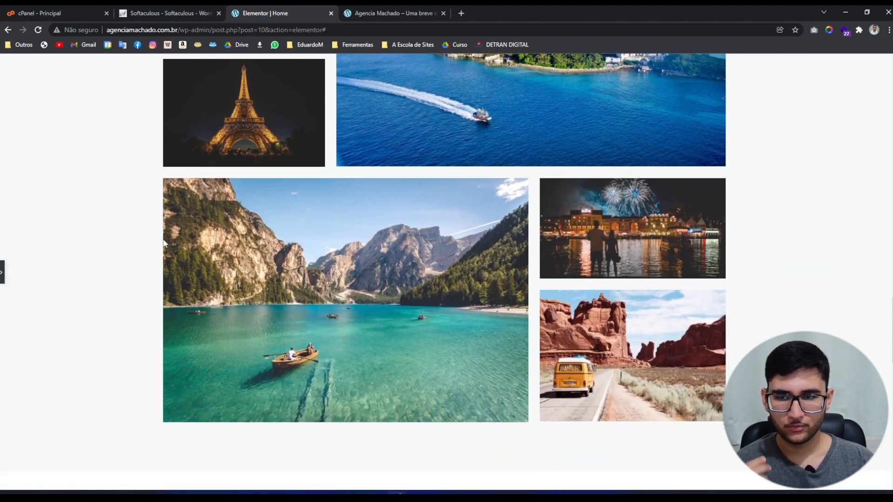
scroll(164, 242, up, 4)
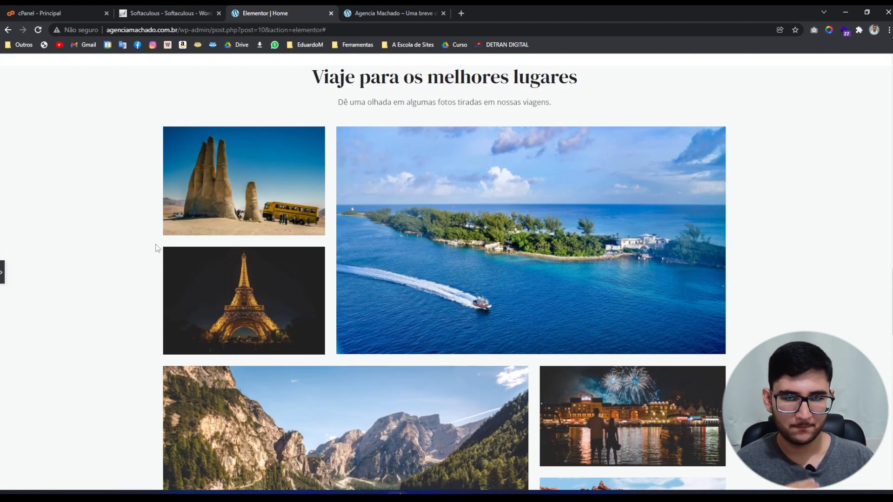
scroll(219, 257, down, 3)
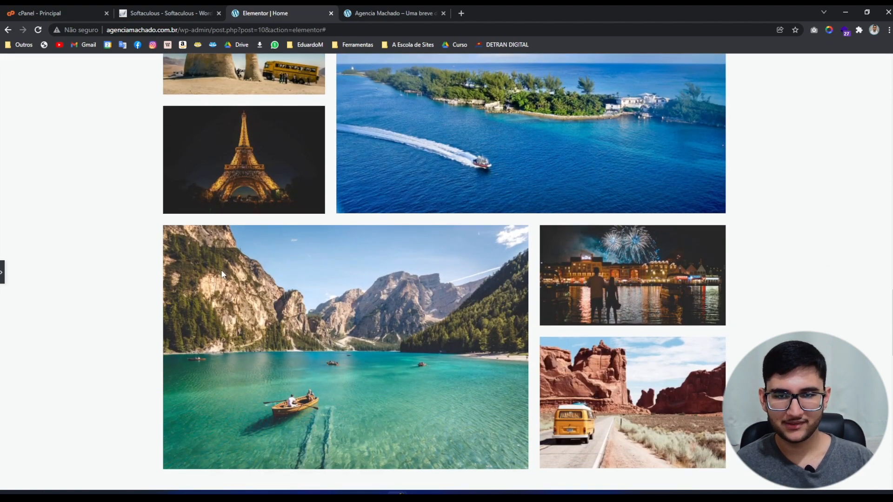
scroll(222, 274, up, 3)
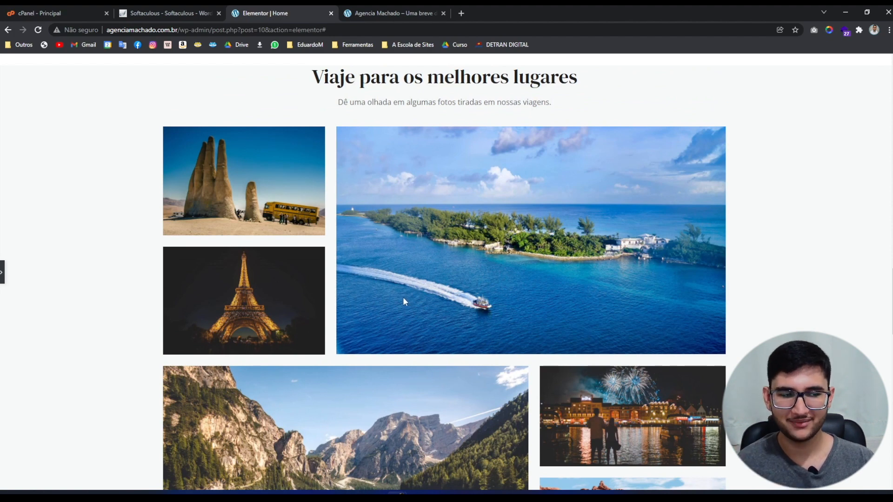
scroll(403, 300, down, 3)
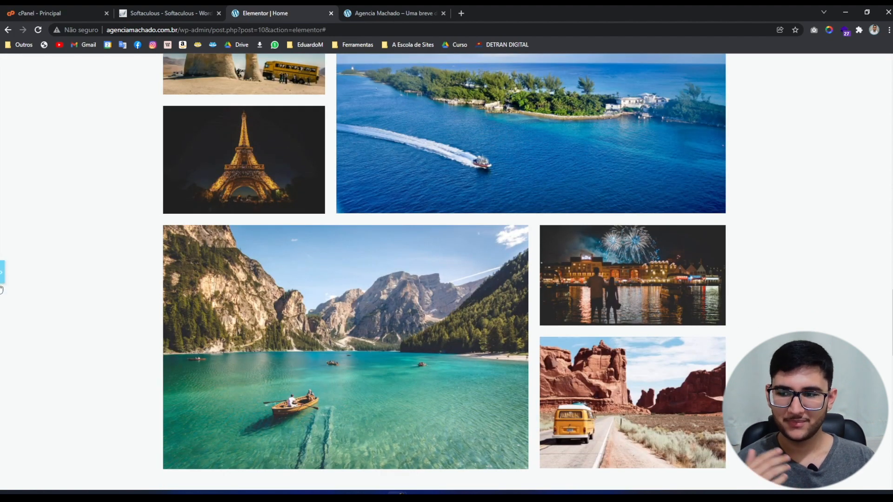
Paste the Portuguese heading 'Veja oque falam sobre nós' and its subtitle into the testimonials block.
click(2, 276)
scroll(381, 341, down, 3)
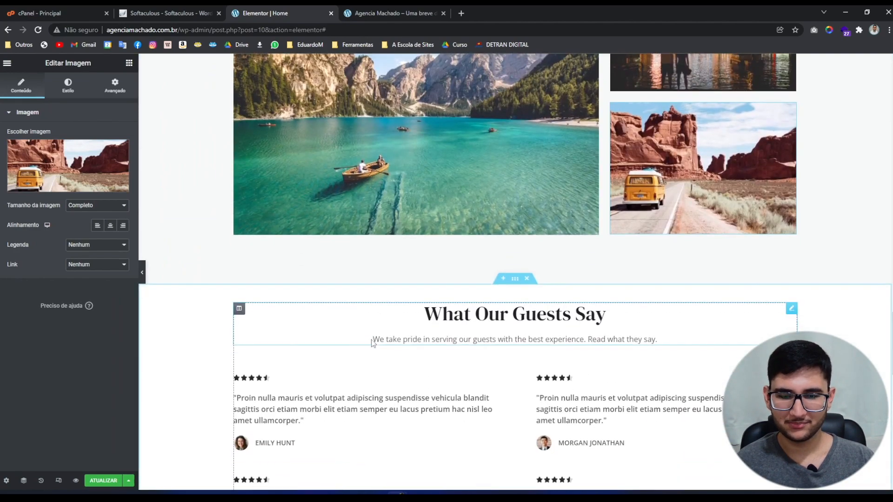
scroll(372, 342, up, 10)
scroll(371, 345, down, 1)
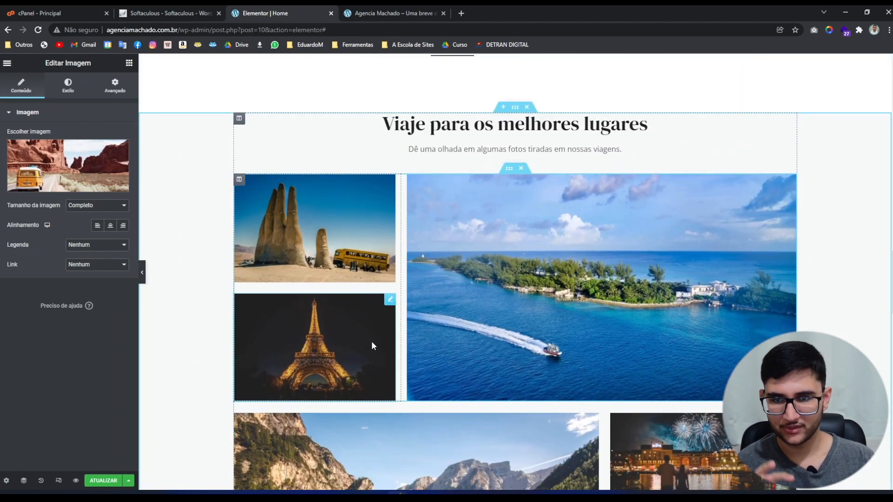
scroll(371, 344, down, 12)
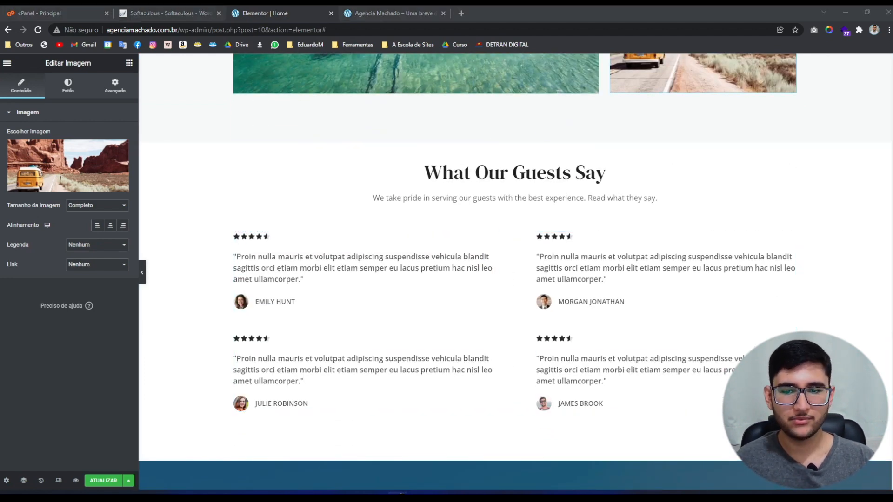
click(605, 173)
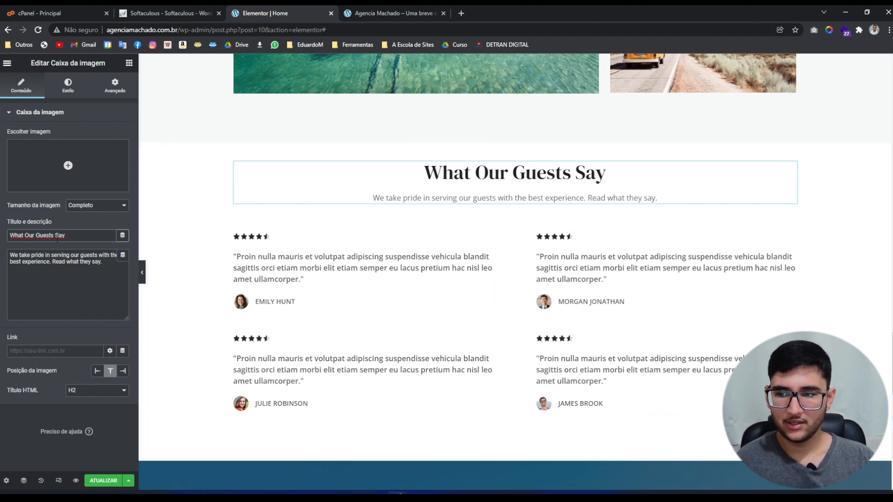
triple_click(57, 235)
text(Veja oque falam sobre nós)
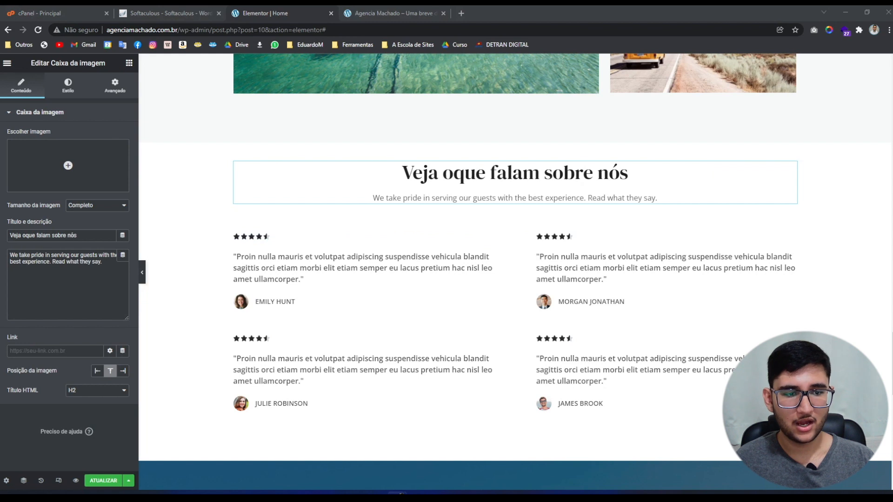
triple_click(75, 280)
text(Temos orgulho em entregar o melhor serviço do mercado, <br>nossos clientes podem confirmar! Leia o que eles dizem.)
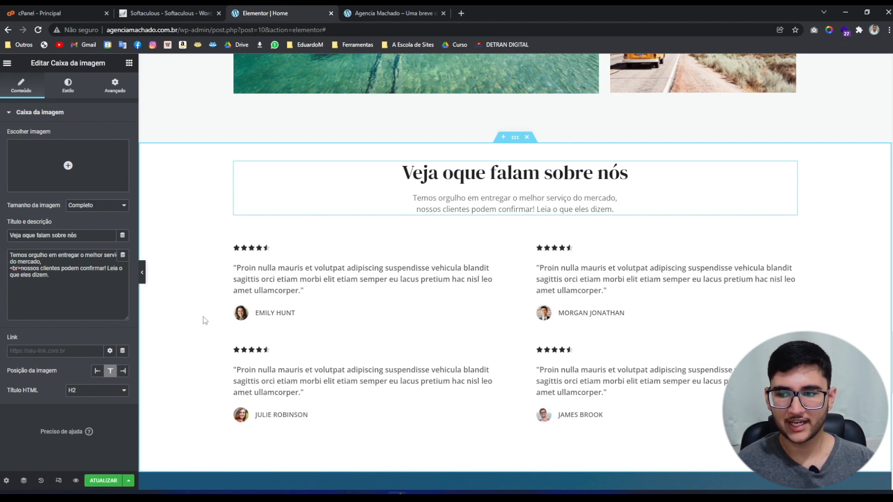
Split the subtitle onto two lines with a single <BR> tag, removing extra blank lines.
key(Return)
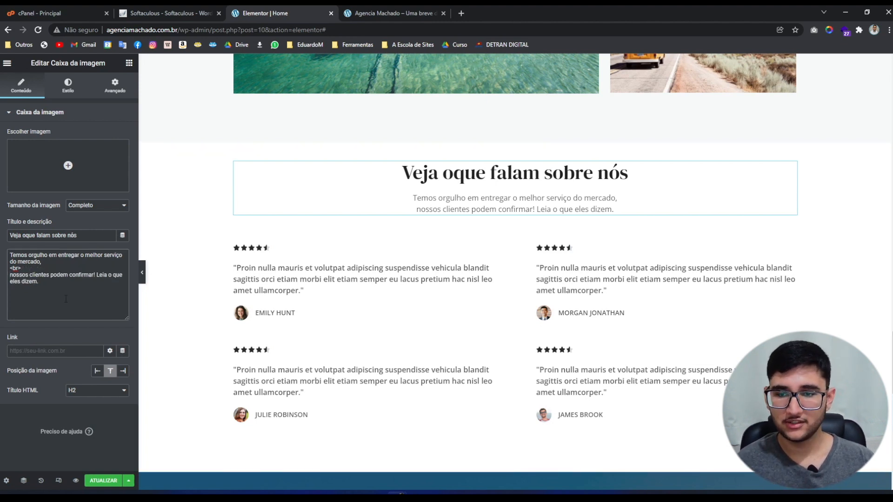
key(ctrl+a)
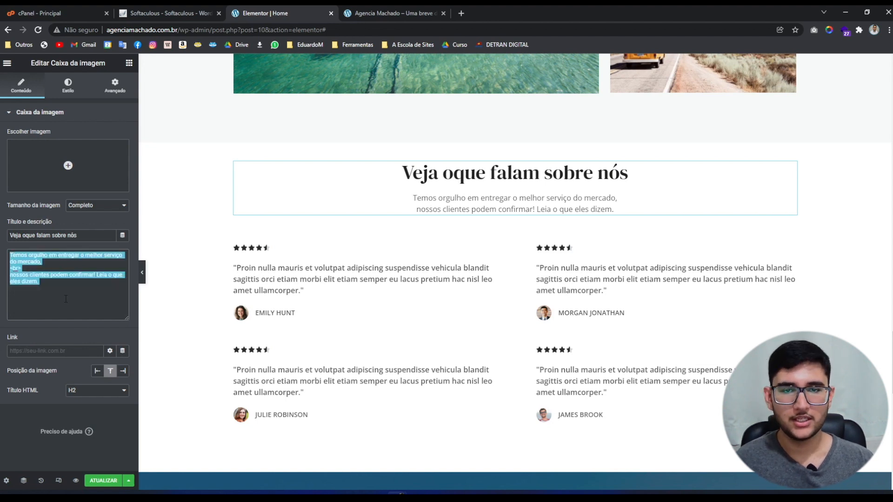
click(65, 299)
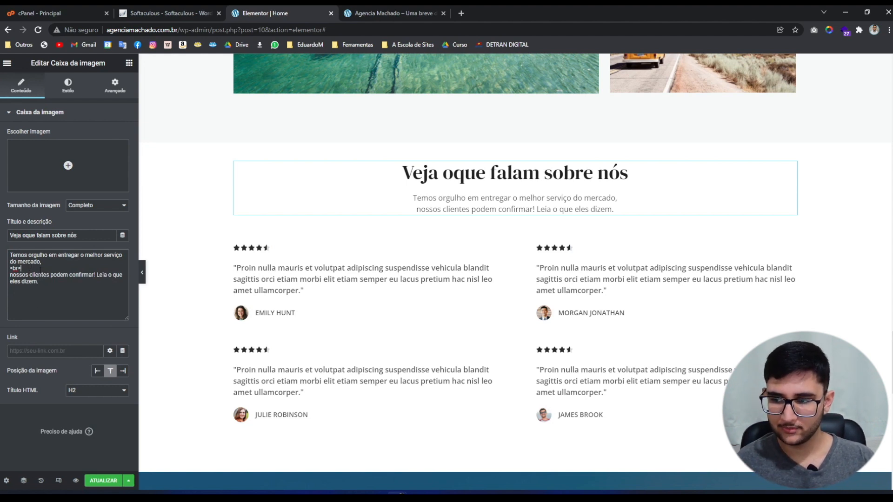
drag(21, 268, 10, 269)
key(BackSpace)
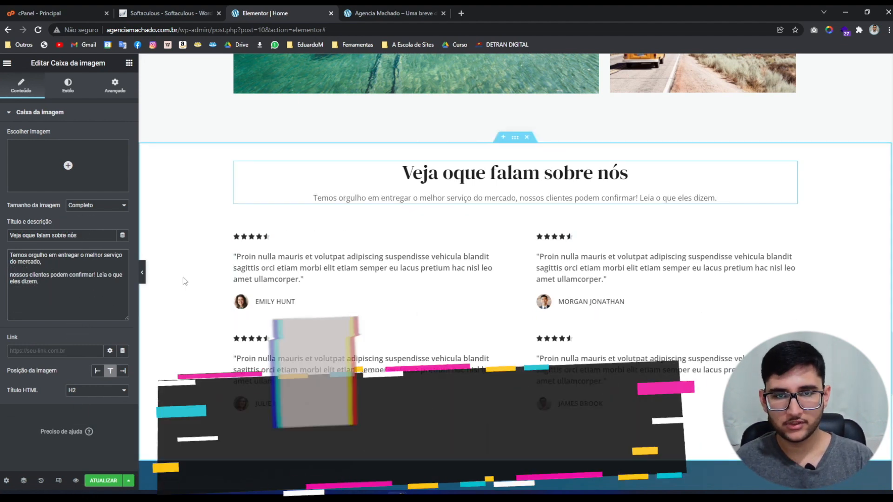
text(<BR)
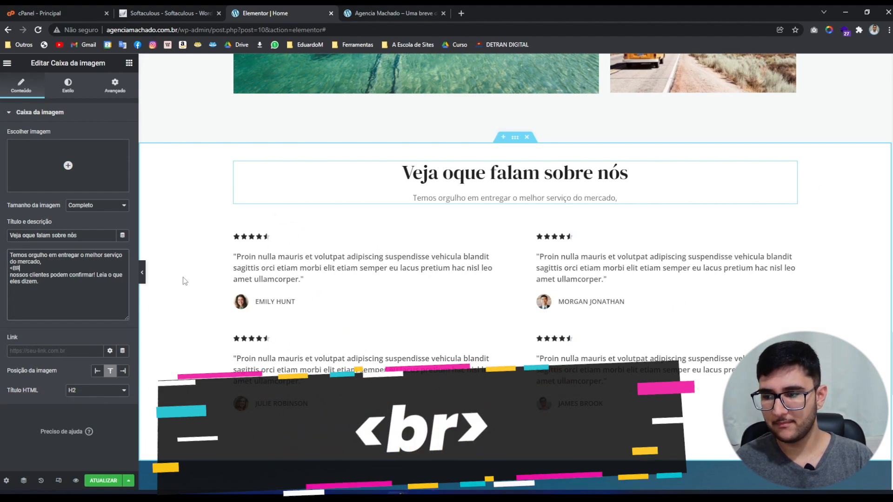
text(>)
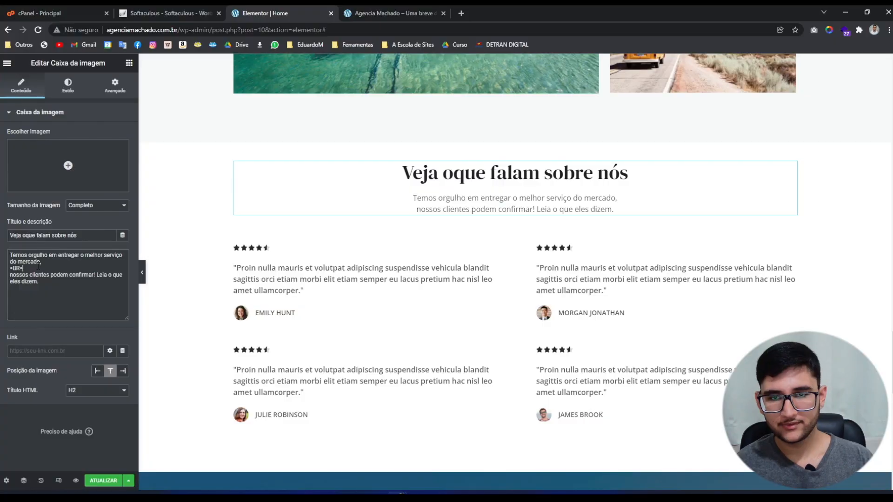
key(shift+Left)
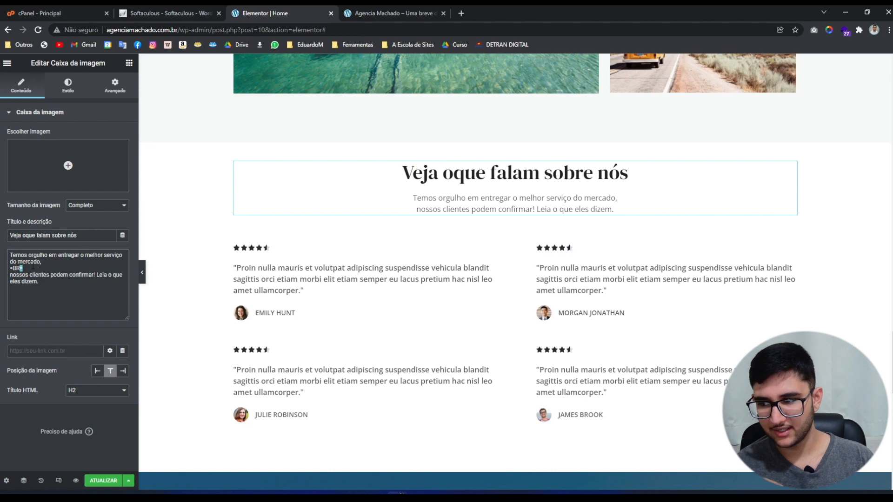
click(34, 268)
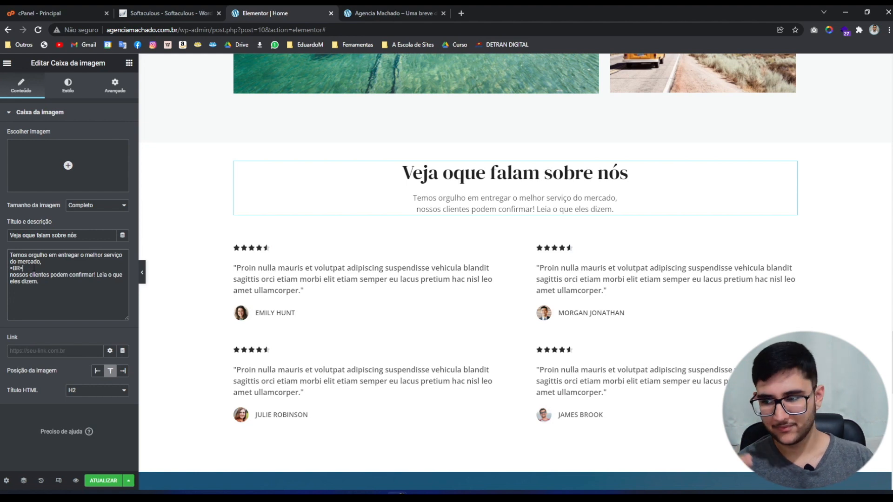
drag(24, 268, 6, 273)
click(41, 268)
click(33, 268)
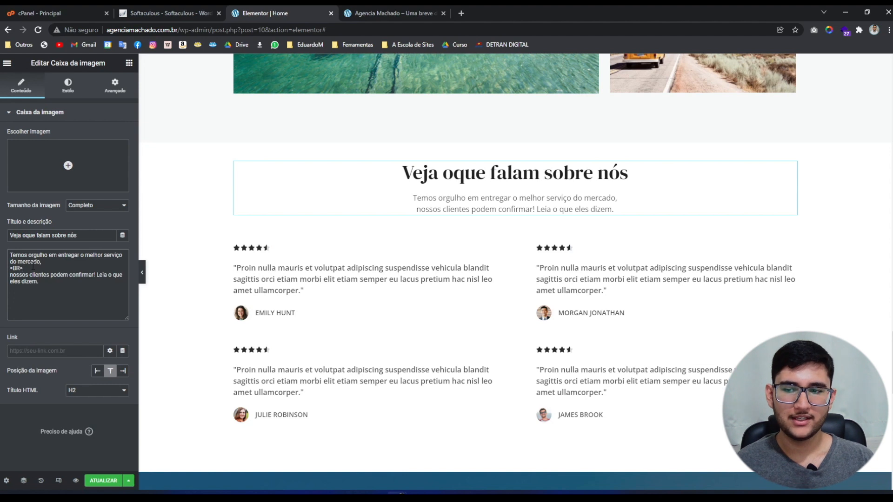
key(Return)
key(Return)
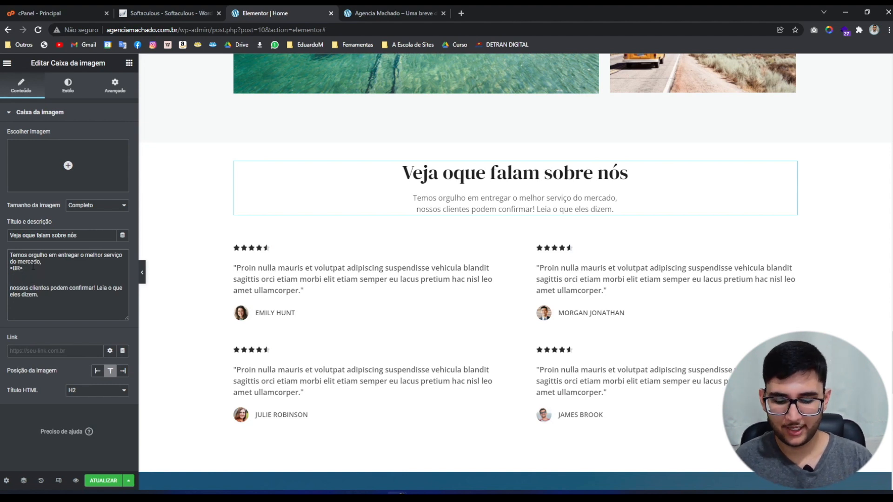
text(<br>)
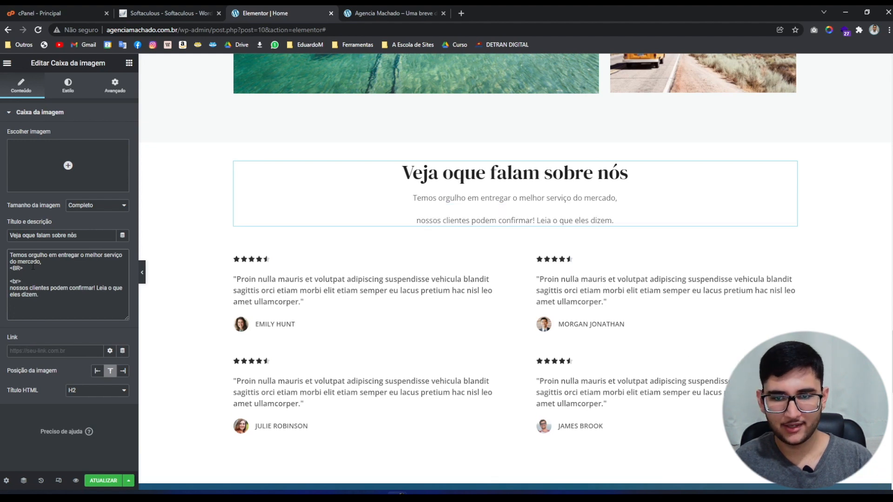
key(BackSpace)
key(BackSpace)
key(BackSpace)
key(BackSpace)
key(BackSpace)
key(BackSpace)
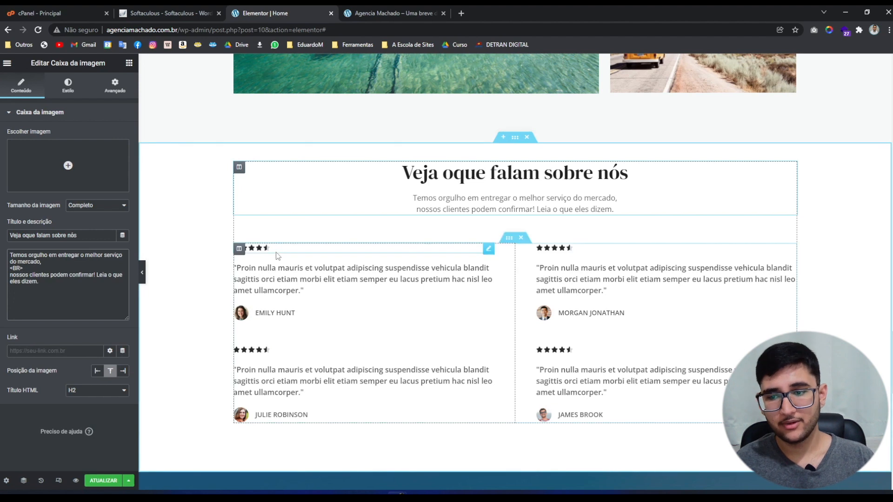
Give the first testimonial the testimonial2 photo, keeping its original quote.
click(286, 266)
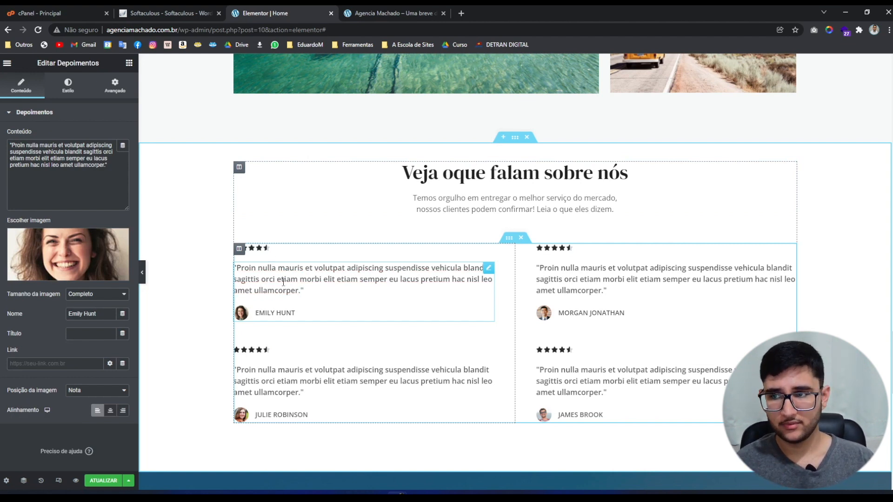
click(283, 282)
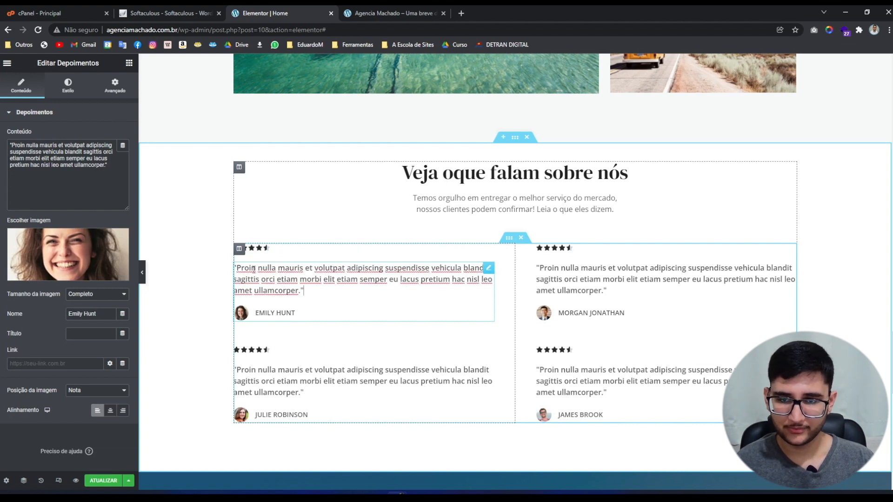
drag(107, 165, 1, 148)
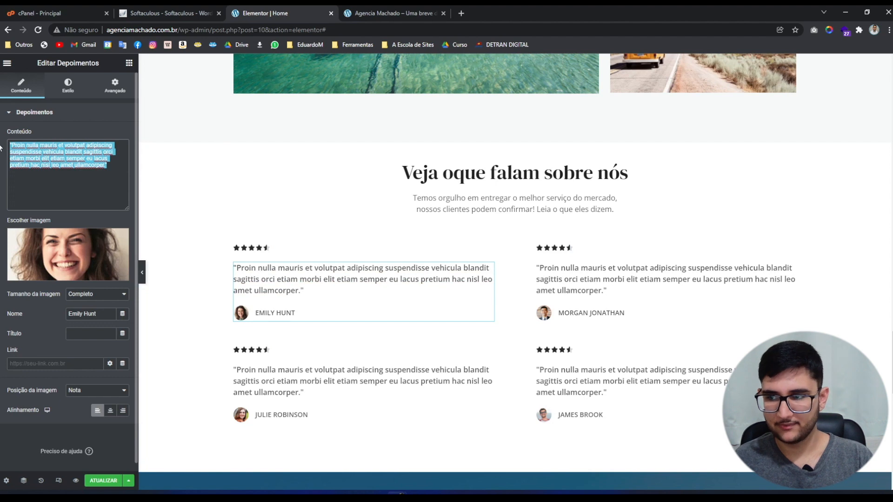
text(texto qualquer)
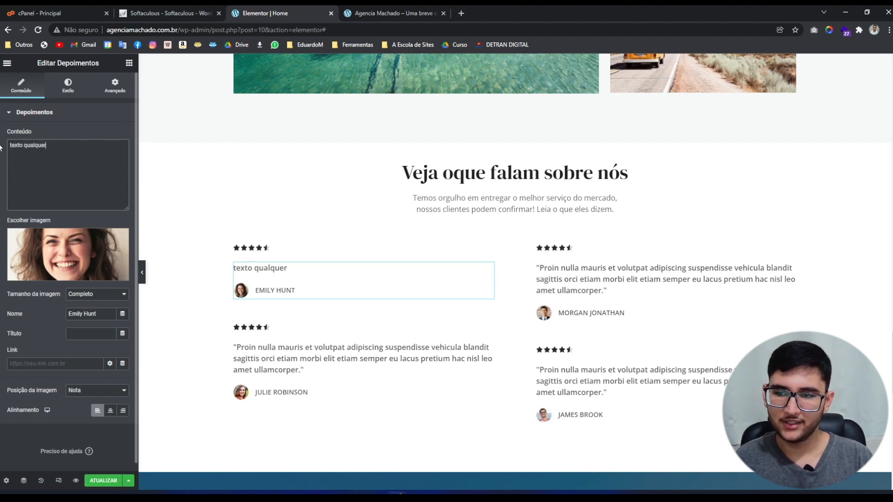
key(ctrl+z)
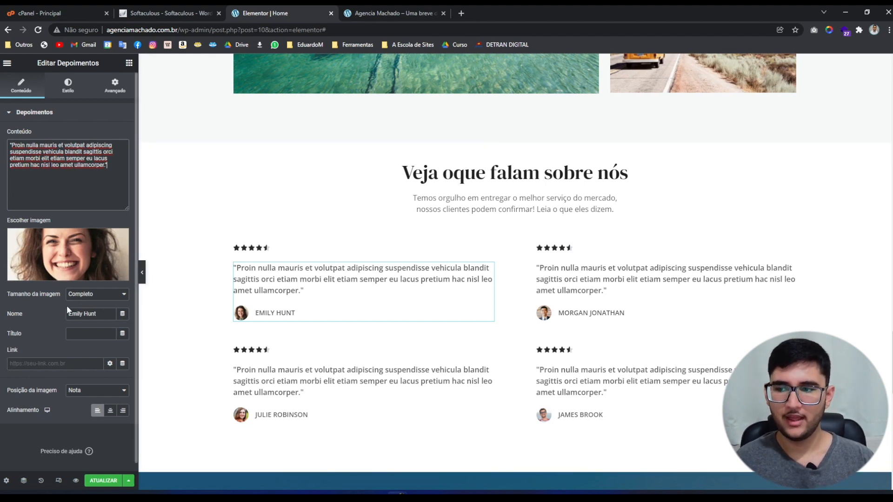
click(64, 262)
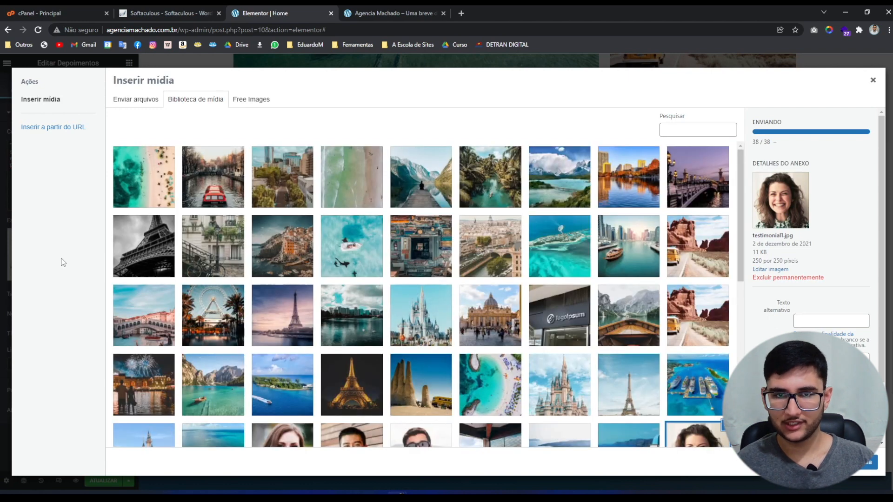
scroll(184, 305, down, 3)
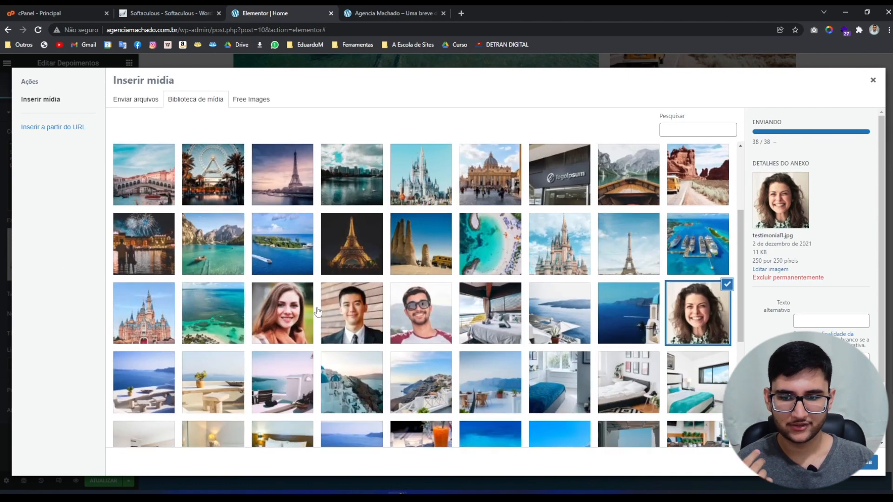
click(324, 311)
click(854, 462)
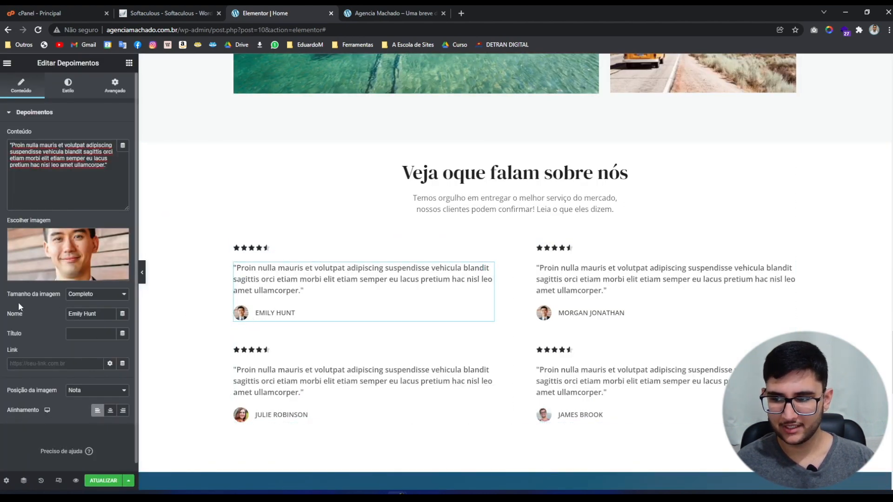
Replace the reviewer's name with a new one and leave the title empty.
drag(101, 315, 46, 316)
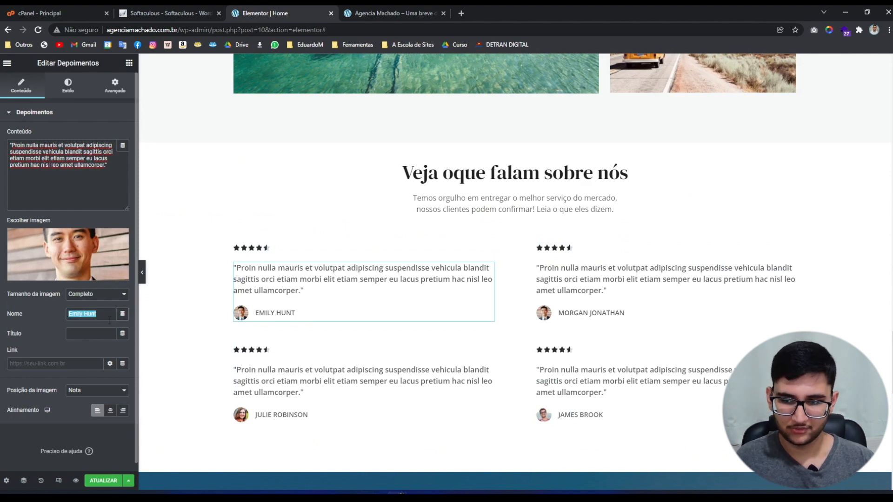
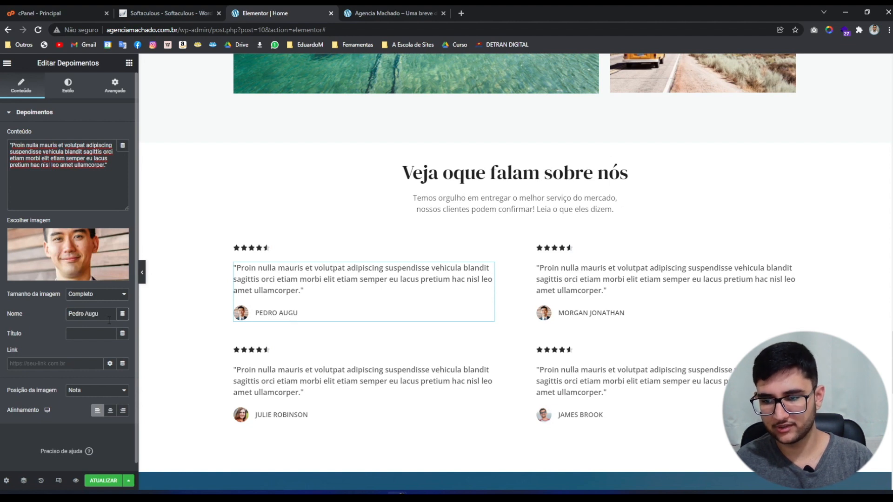
click(101, 335)
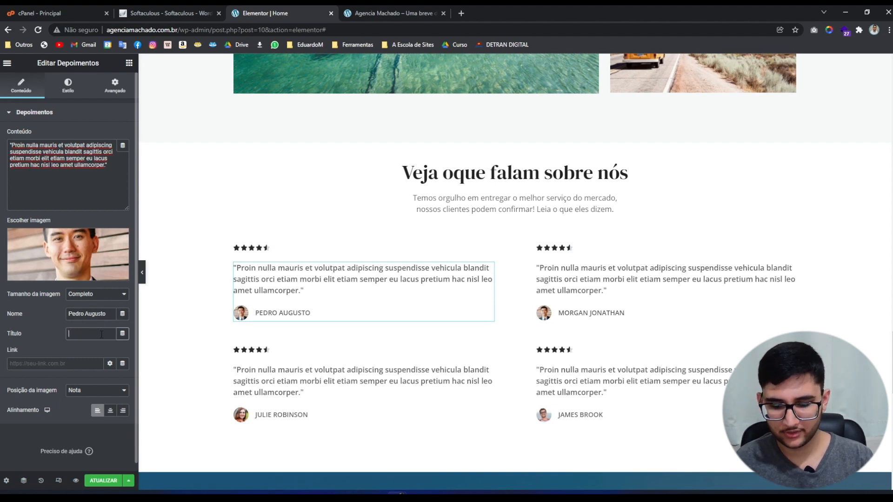
text(Designer)
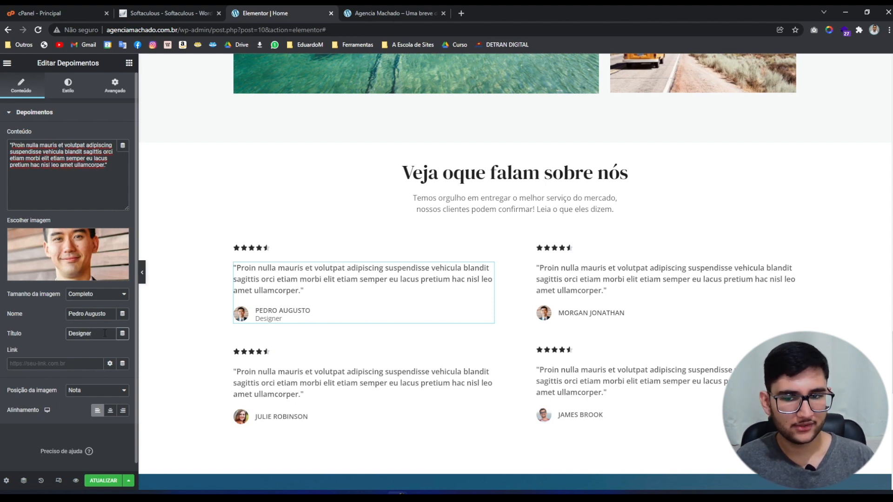
key(ctrl+a)
key(BackSpace)
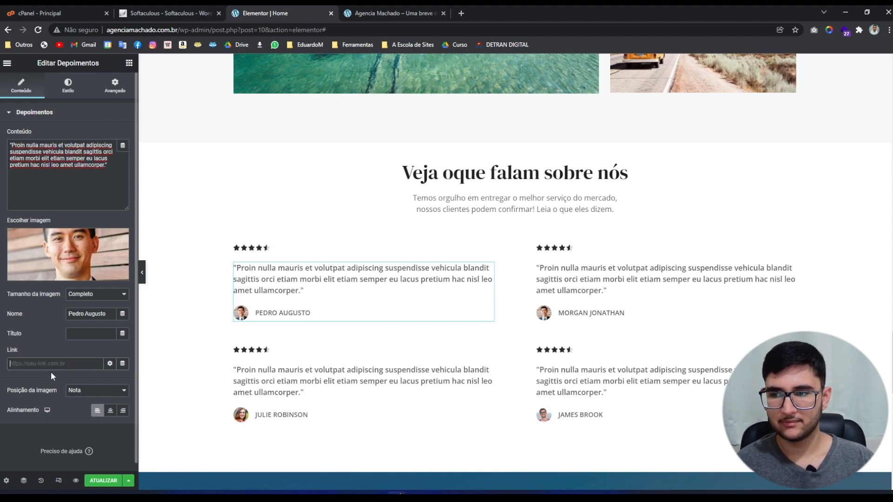
Set the first reviewer photo's corner radius to 50 on all sides, then review the Nome and Título styles.
click(68, 84)
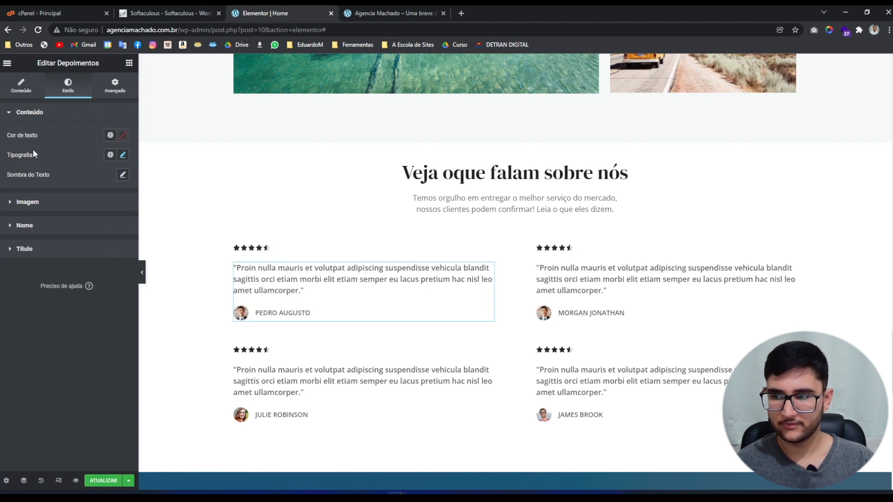
click(37, 201)
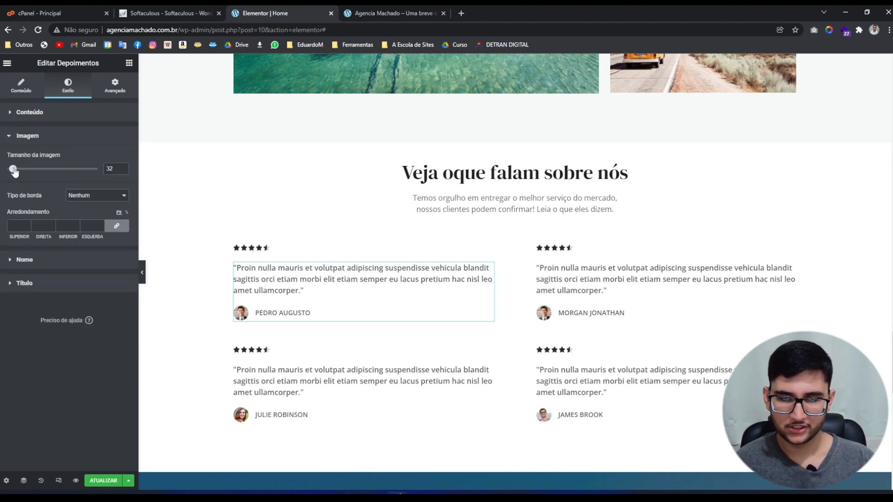
mouse_move(13, 172)
mouse_down()
mouse_move(72, 173)
mouse_move(13, 172)
mouse_up()
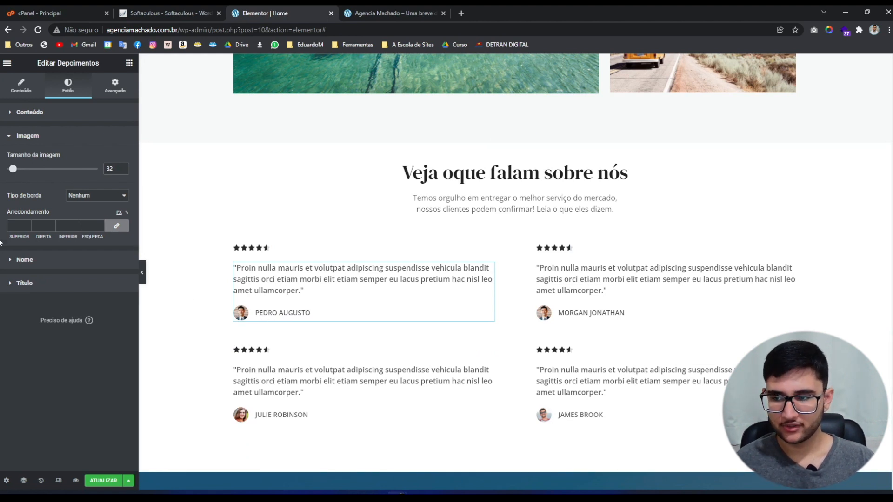
click(16, 226)
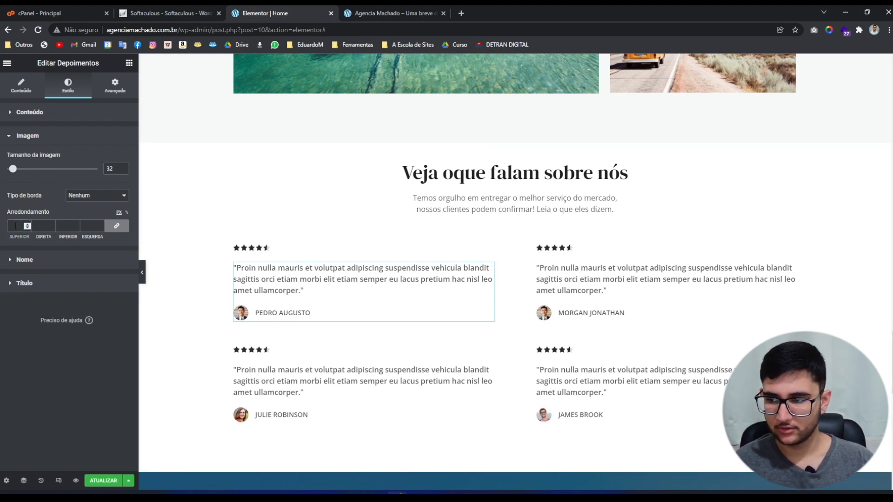
text(0)
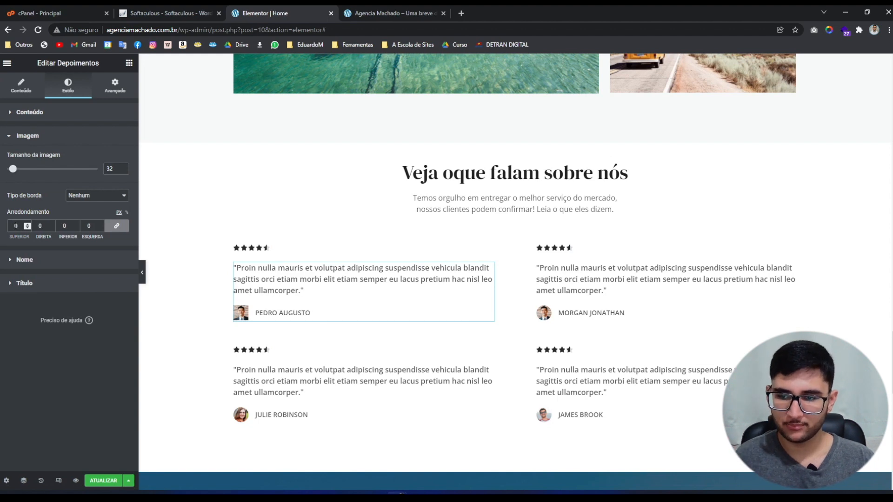
key(BackSpace)
text(50)
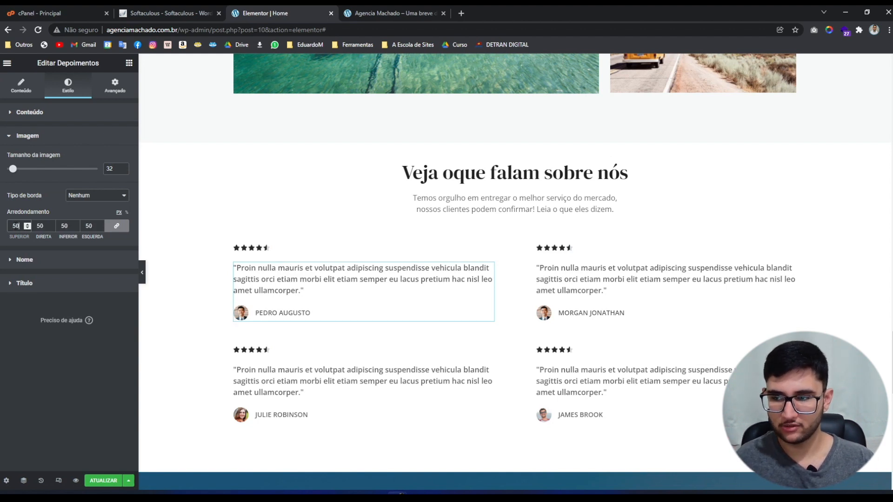
click(21, 260)
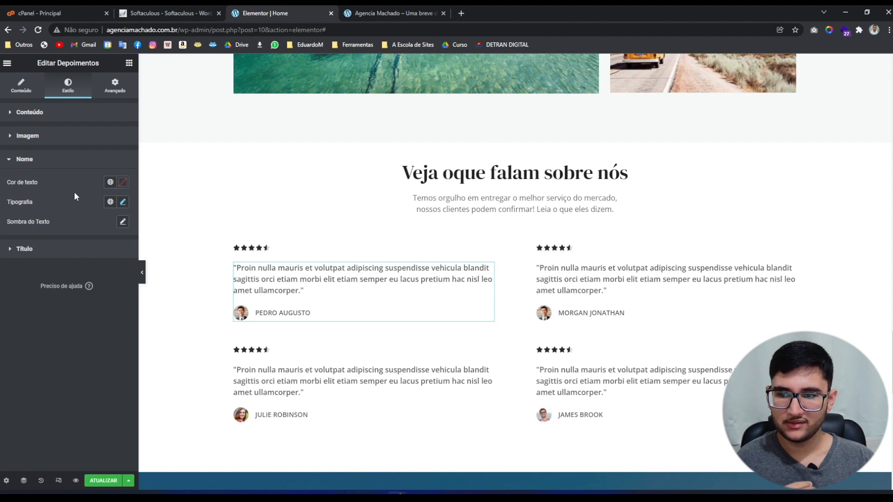
click(21, 249)
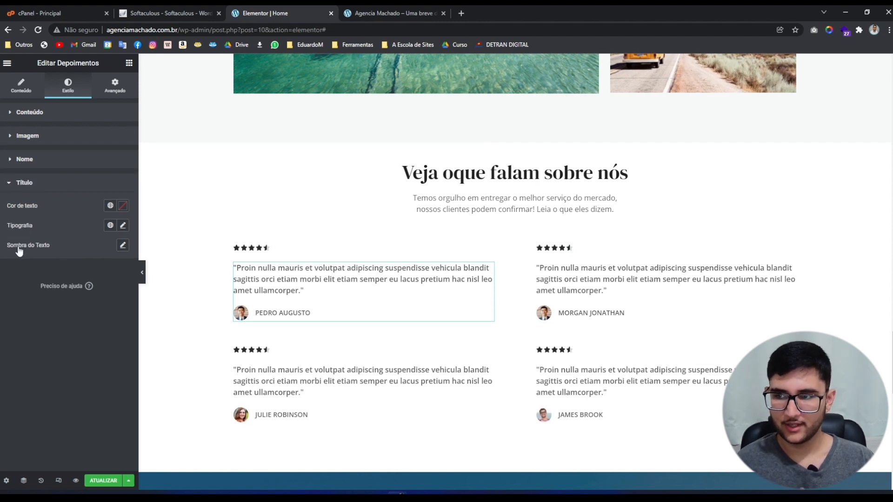
click(26, 182)
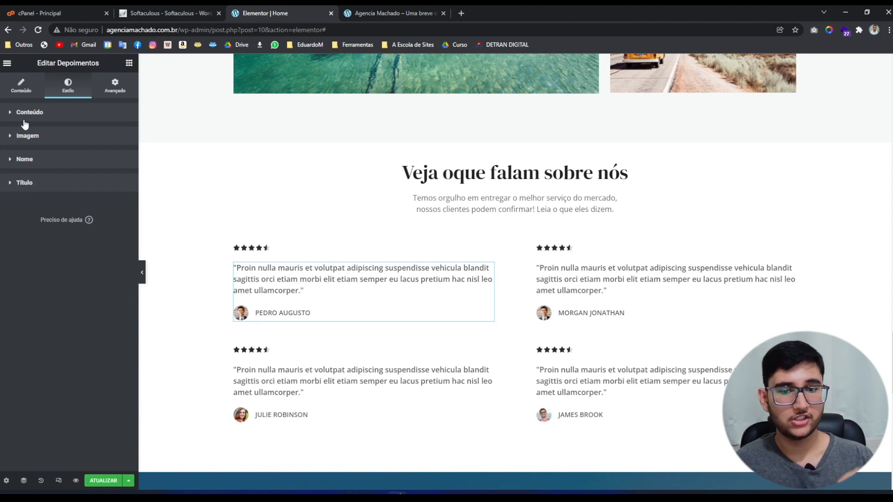
Give the first card's star rating a 0-5 scale with a rating of 5.
click(266, 252)
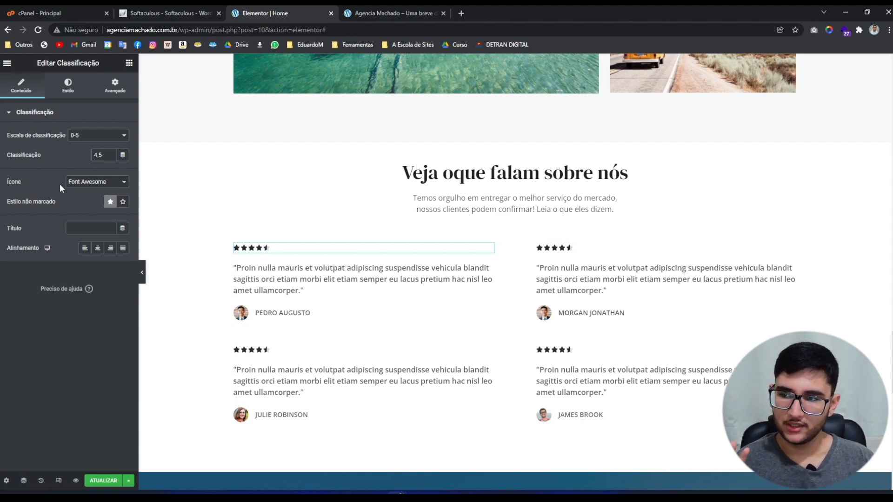
click(79, 138)
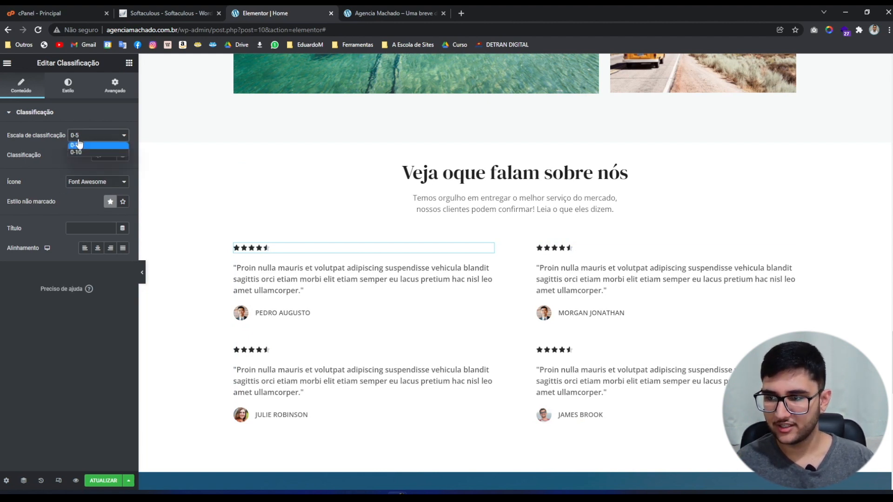
click(83, 152)
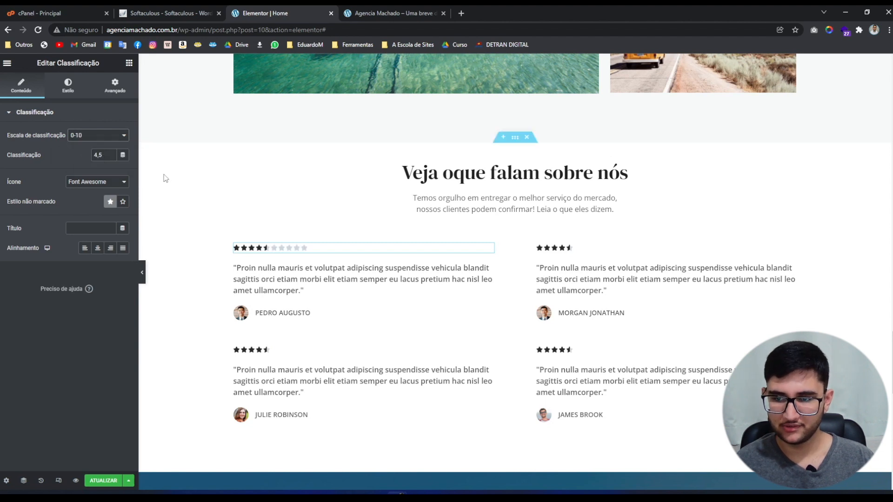
click(88, 137)
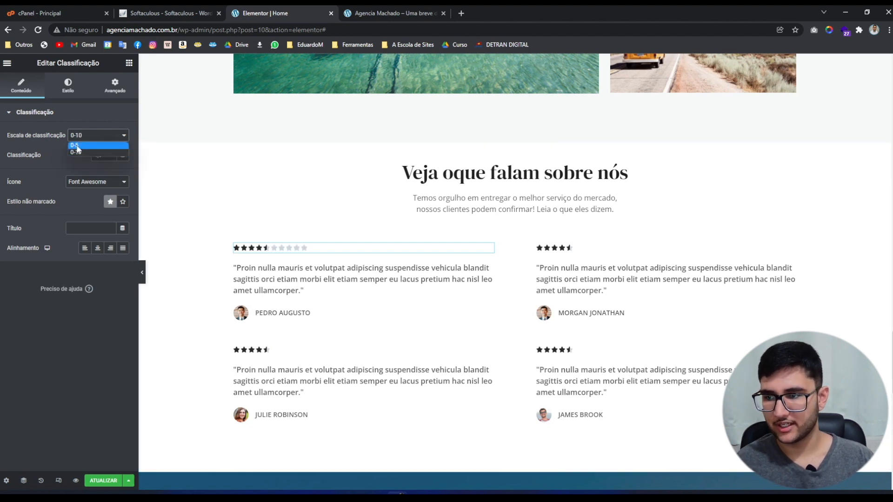
click(77, 145)
click(111, 154)
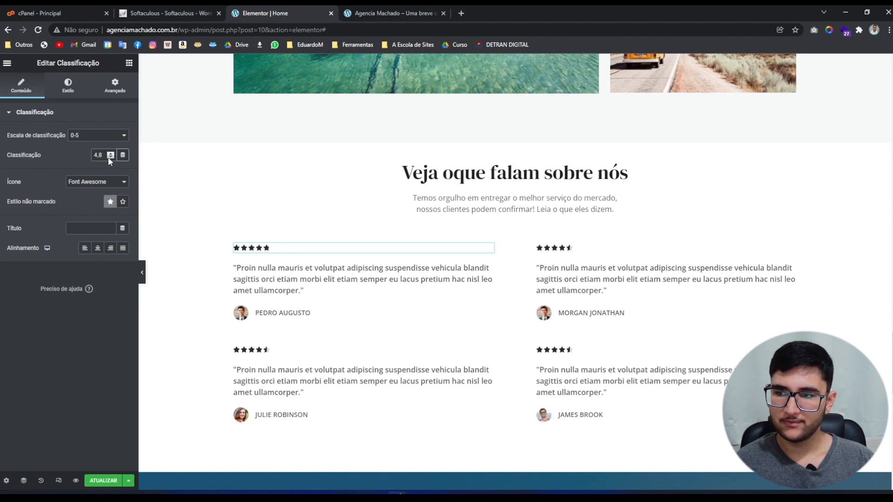
click(109, 153)
click(110, 154)
click(110, 154)
click(110, 153)
click(109, 154)
drag(103, 156, 84, 156)
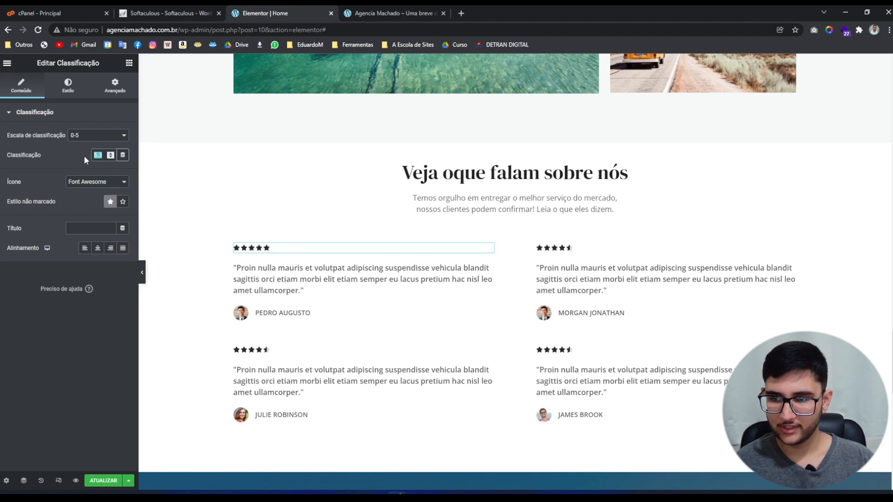
text(2)
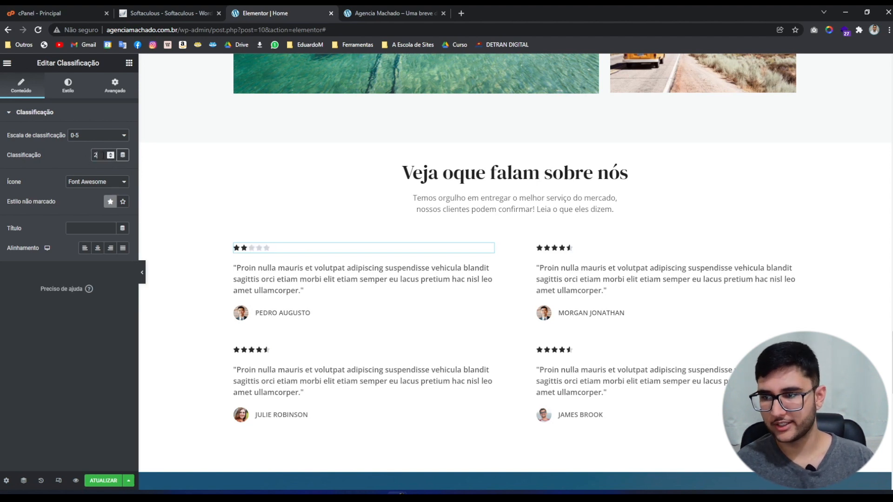
text(4)
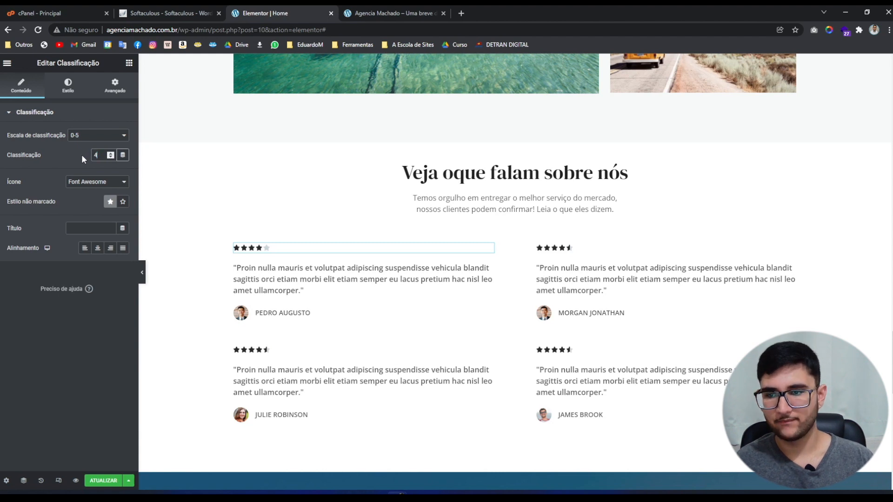
text(5)
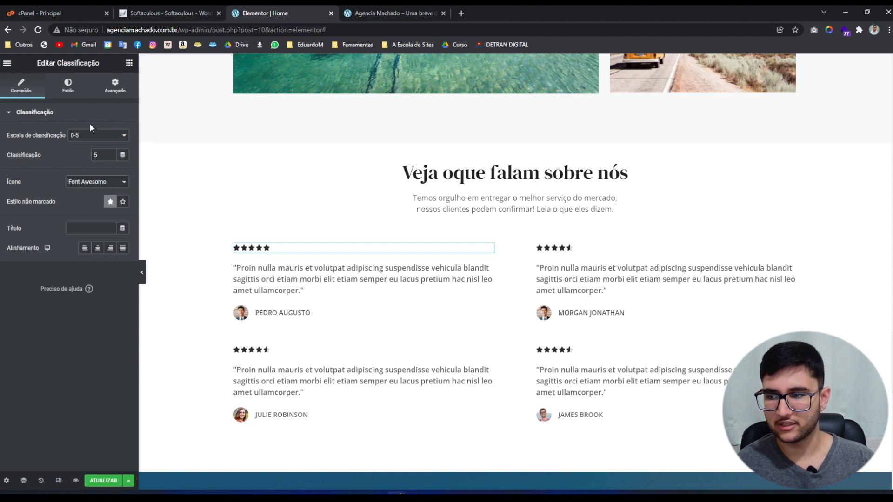
Try a bright yellow star colour, then undo it back to black.
click(79, 92)
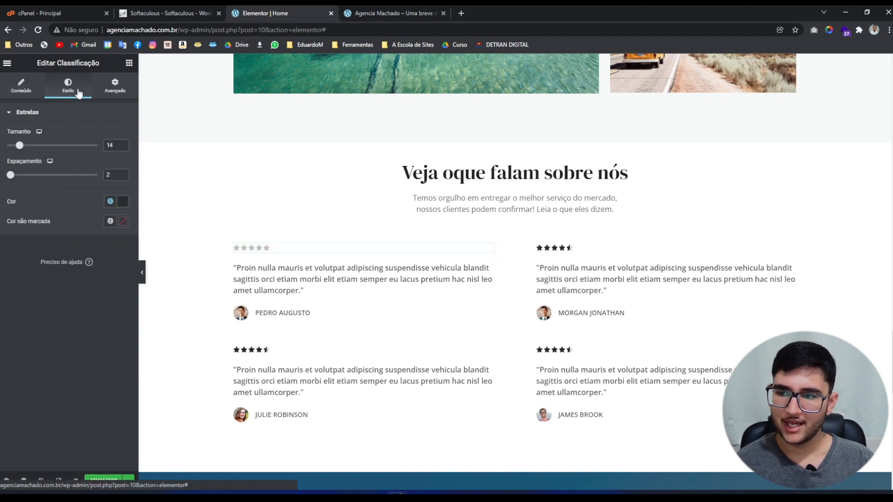
click(122, 202)
click(33, 322)
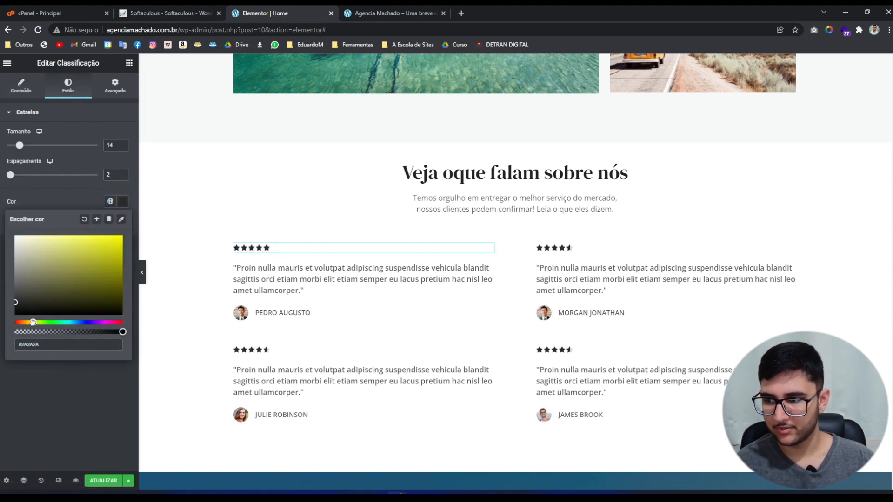
drag(96, 267, 59, 248)
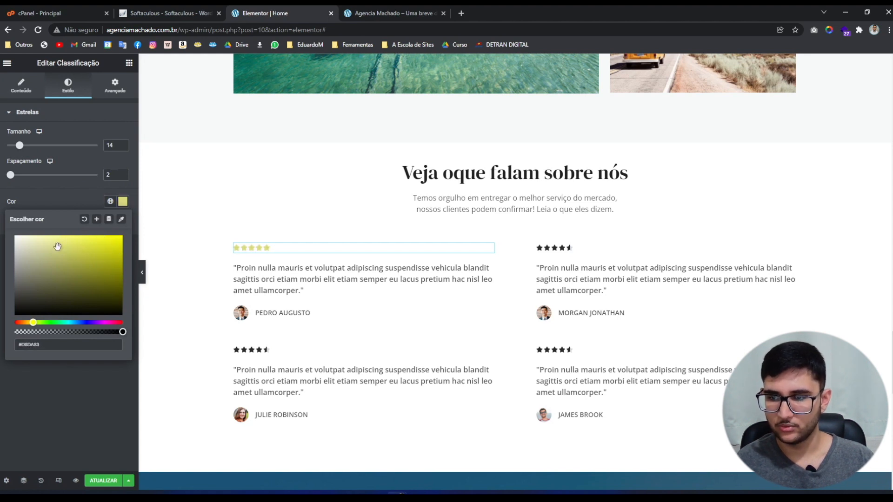
click(63, 198)
key(ctrl+z)
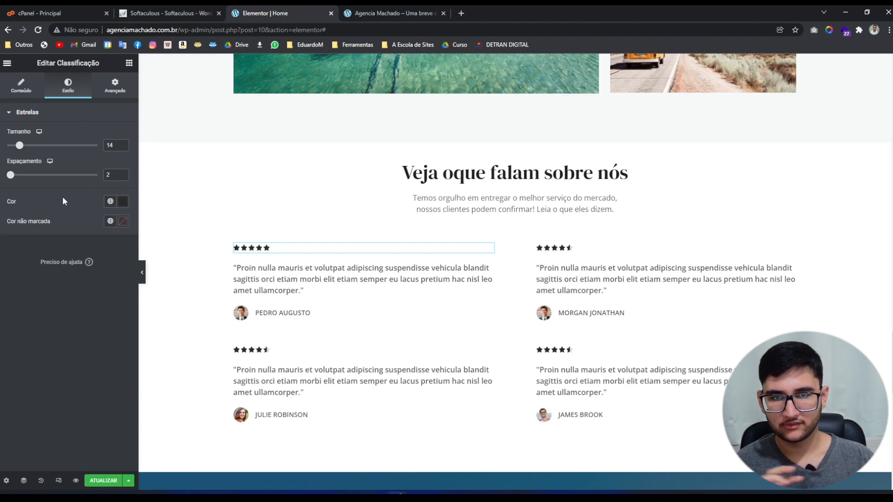
Put the Portuguese texts in the Mykonos banner, with the subtitle 'Conte conosco nessa jornada!'.
scroll(213, 285, down, 2)
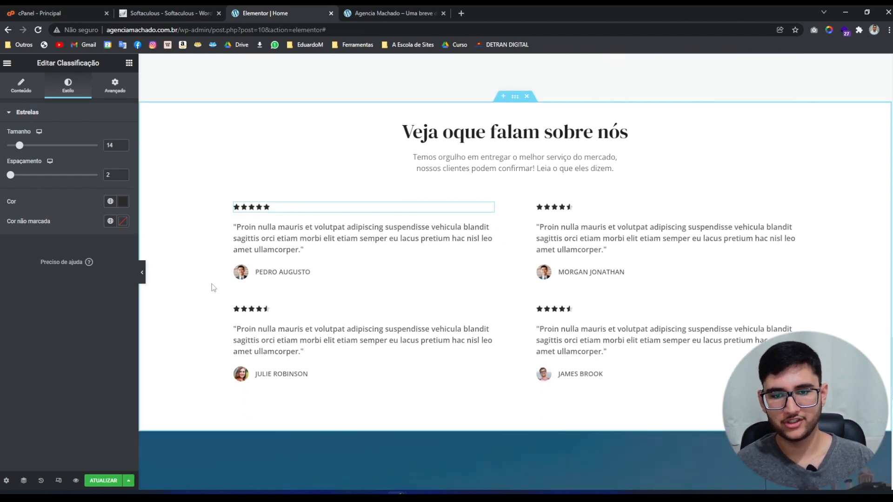
scroll(211, 285, down, 5)
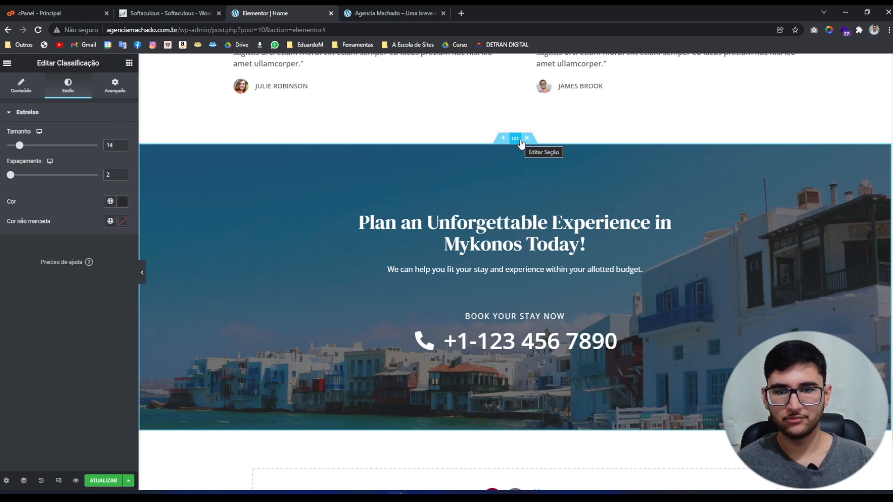
click(515, 139)
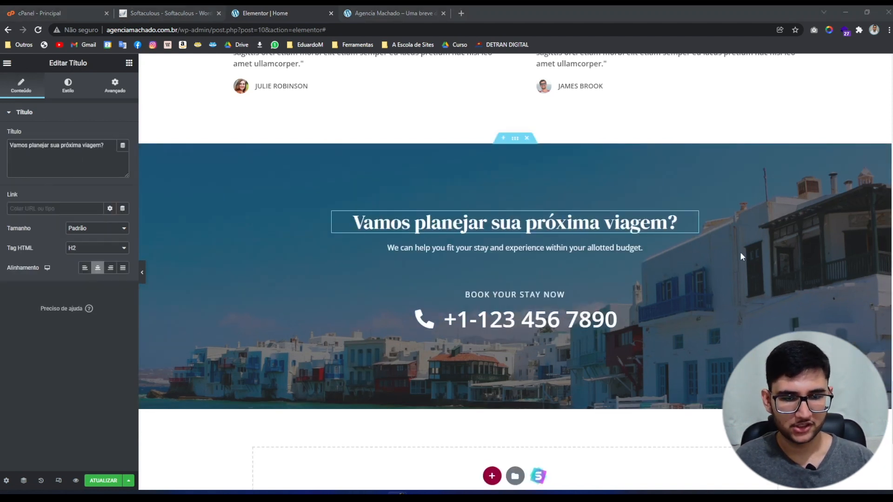
click(651, 248)
click(52, 180)
key(ctrl+a)
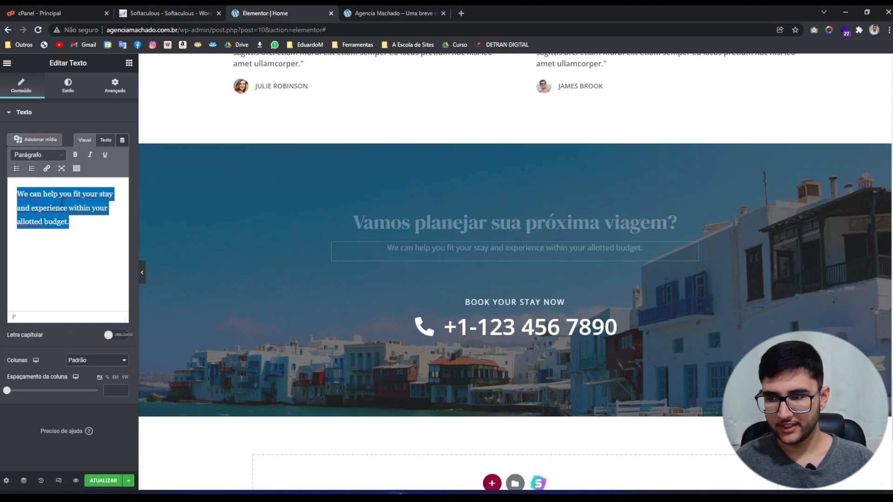
text(Conte conosco nessa jornada!)
key(BackSpace)
key(BackSpace)
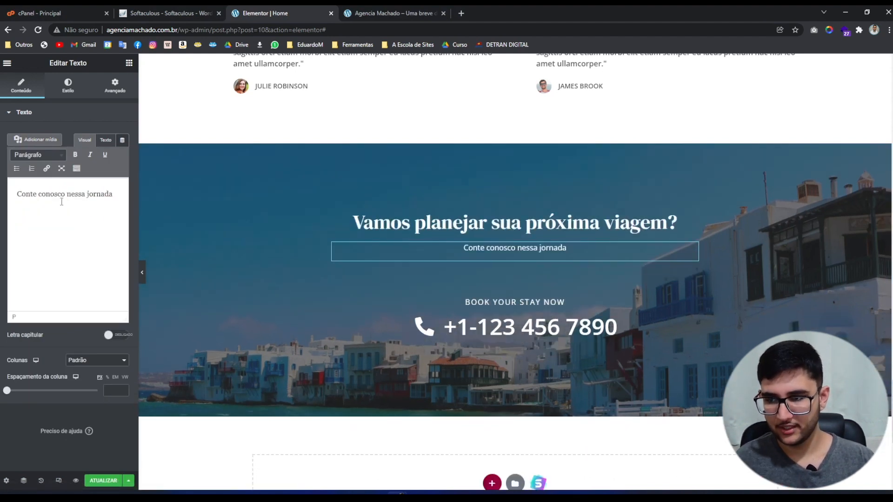
text(!)
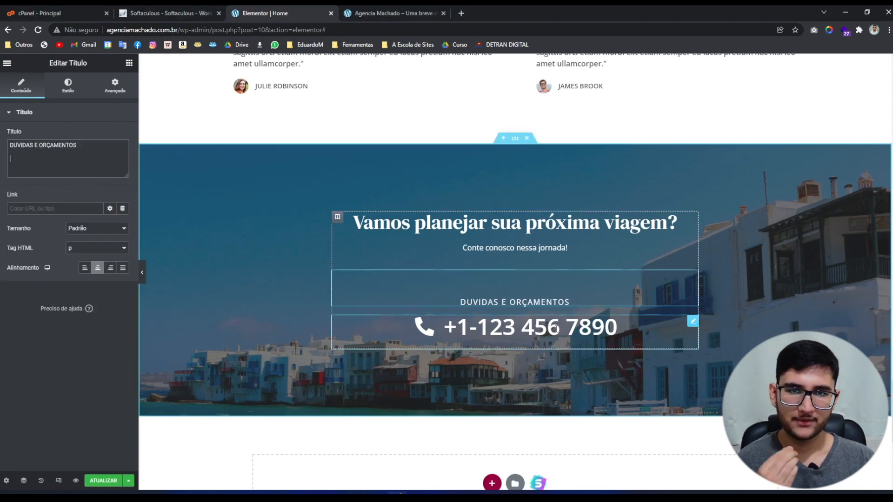
click(550, 317)
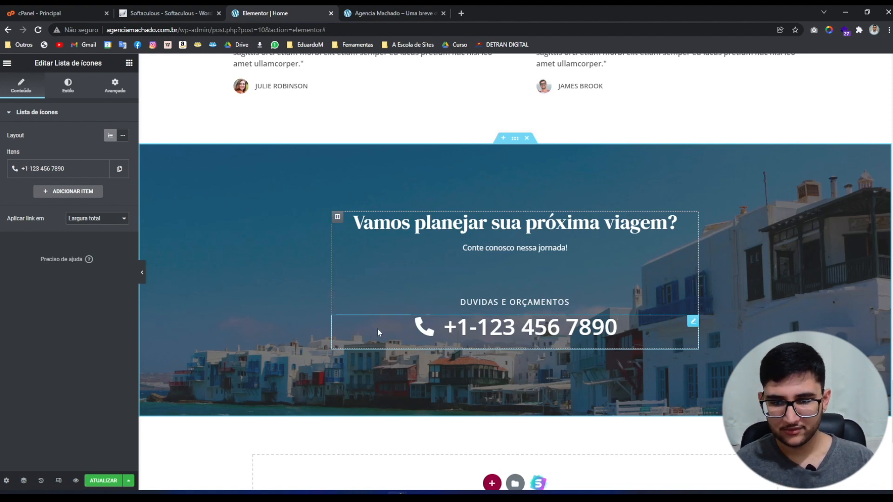
Add and duplicate contact list items experimentally, then remove the extras, keeping only the phone item.
click(37, 172)
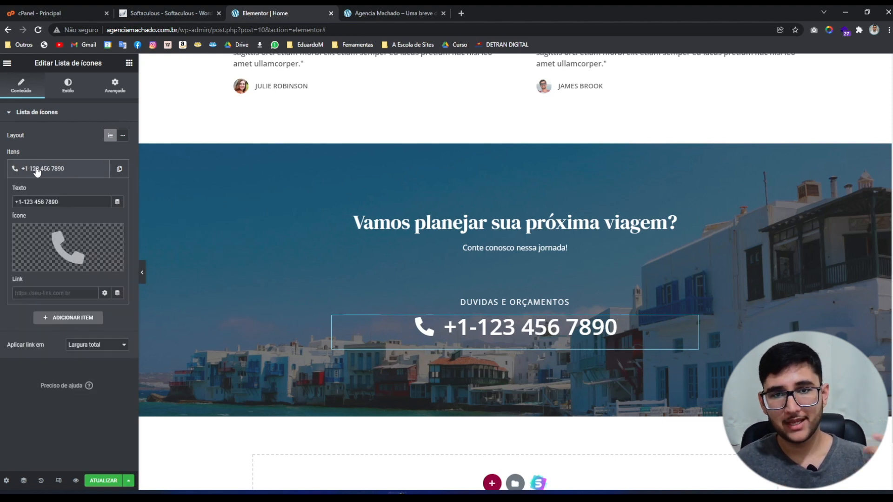
click(37, 171)
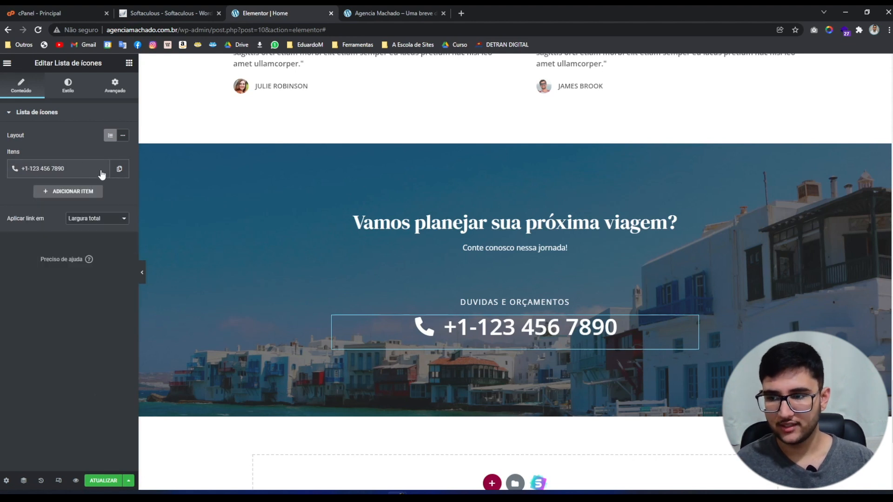
click(78, 192)
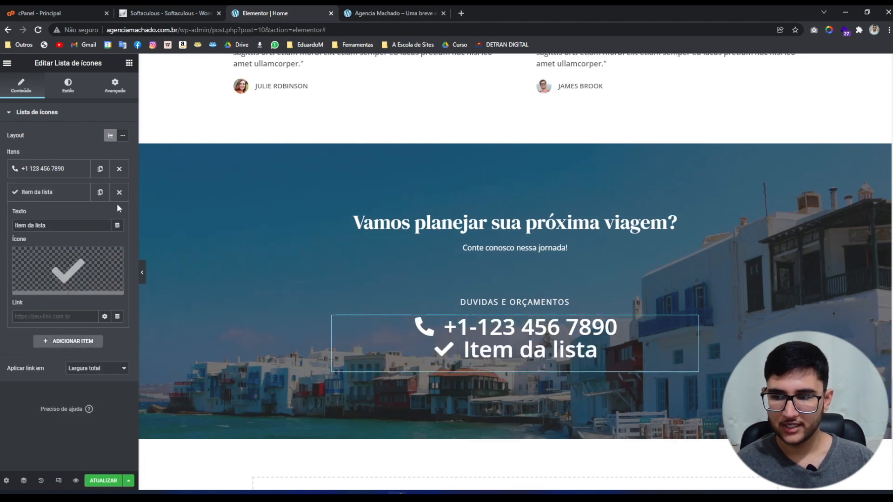
click(116, 195)
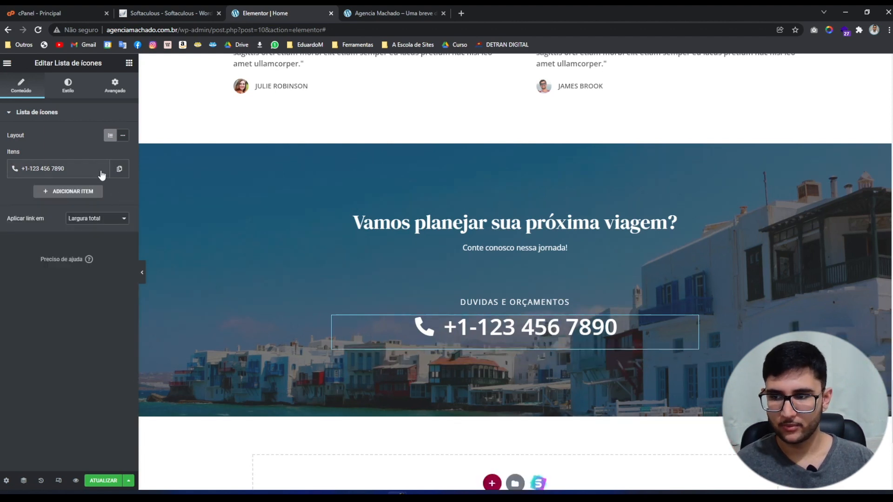
click(123, 171)
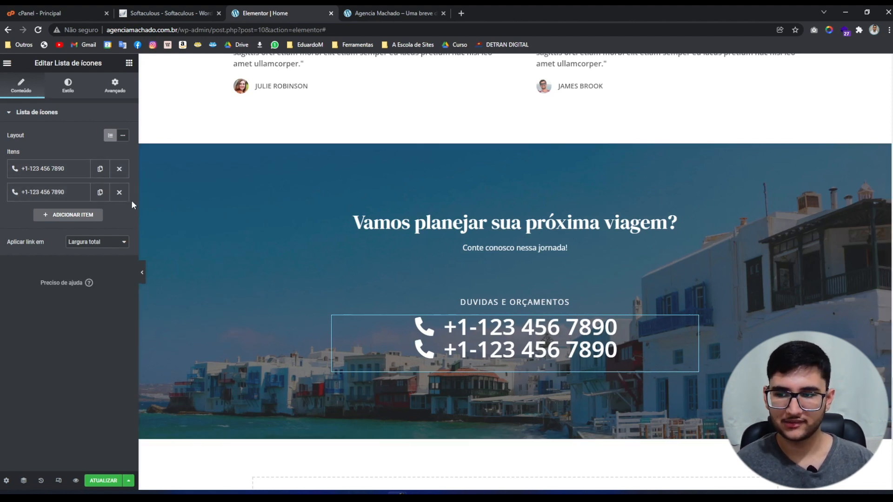
click(119, 192)
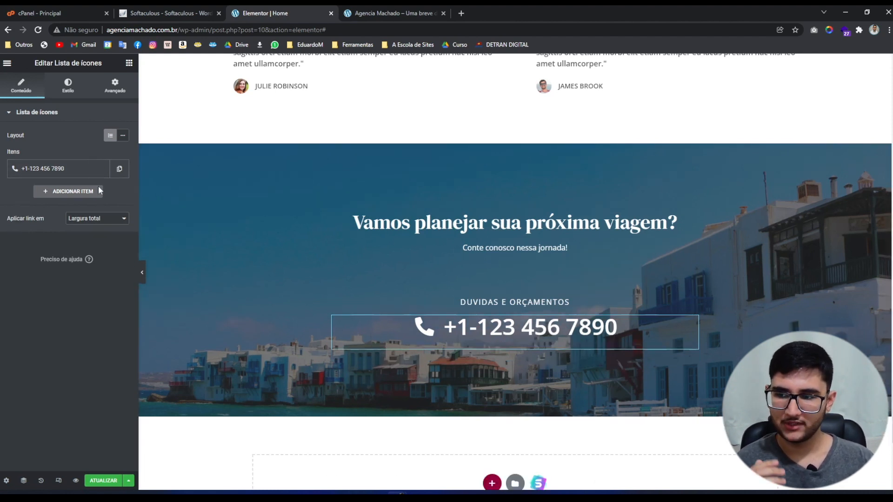
Replace the phone item's handset icon with the WhatsApp icon found by searching 'what'.
click(57, 175)
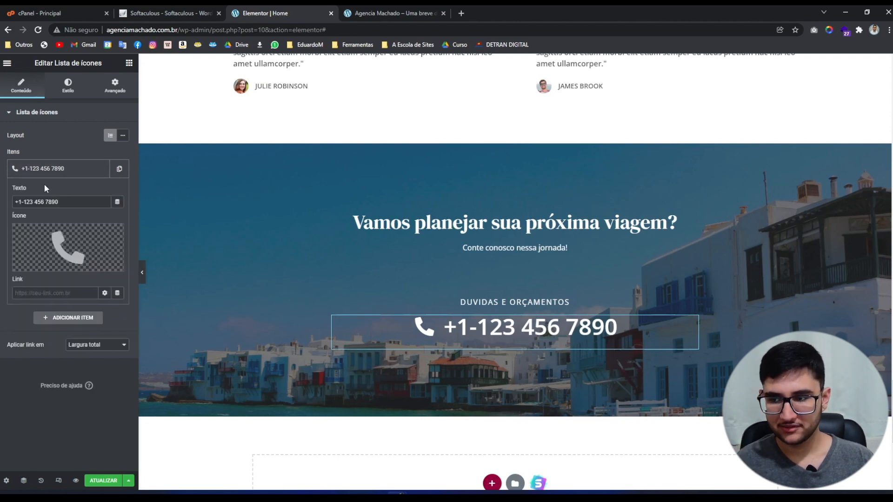
click(78, 239)
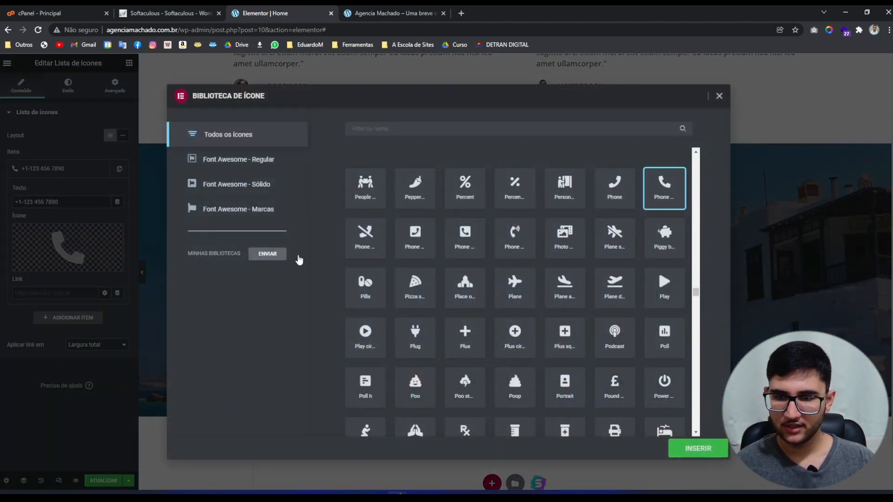
click(381, 136)
text(what)
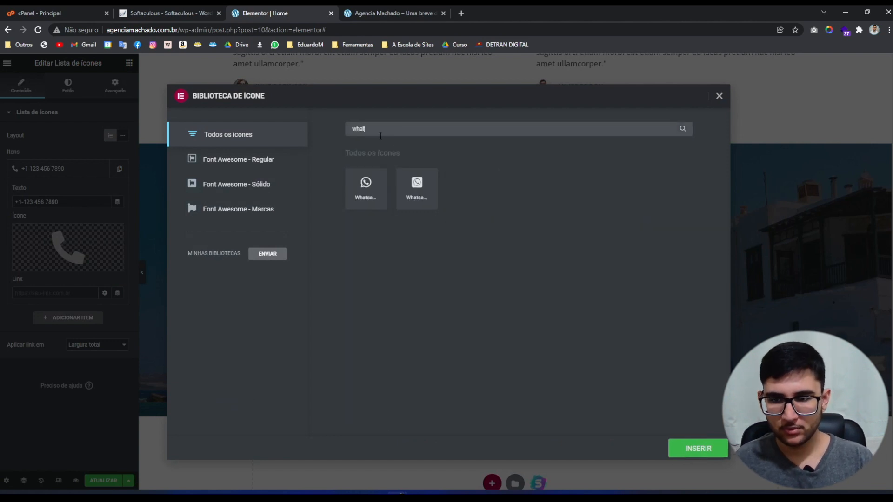
click(363, 199)
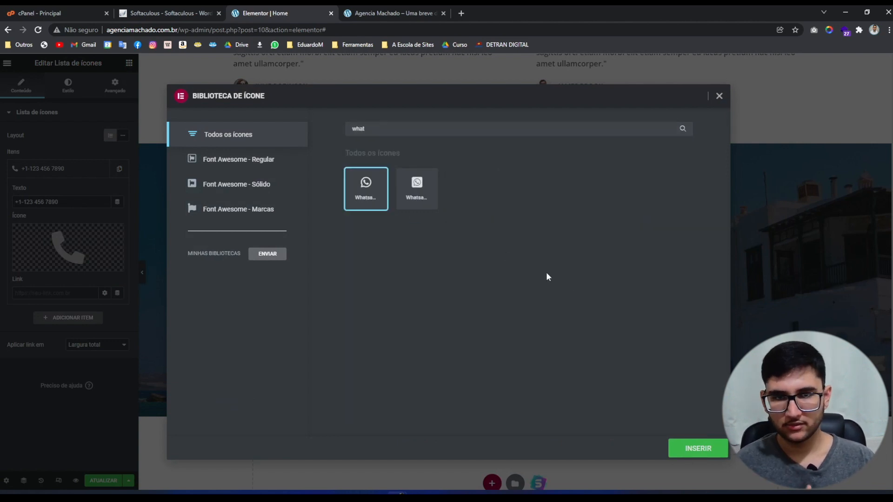
click(698, 449)
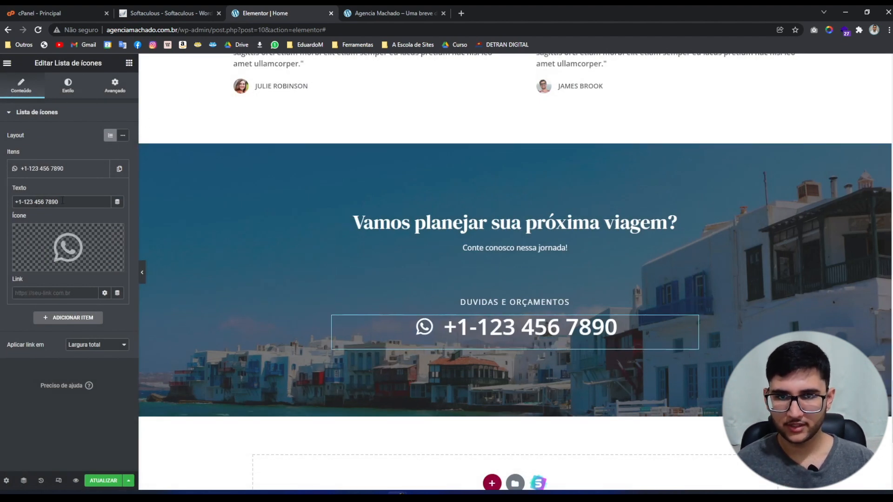
drag(67, 201, 1, 204)
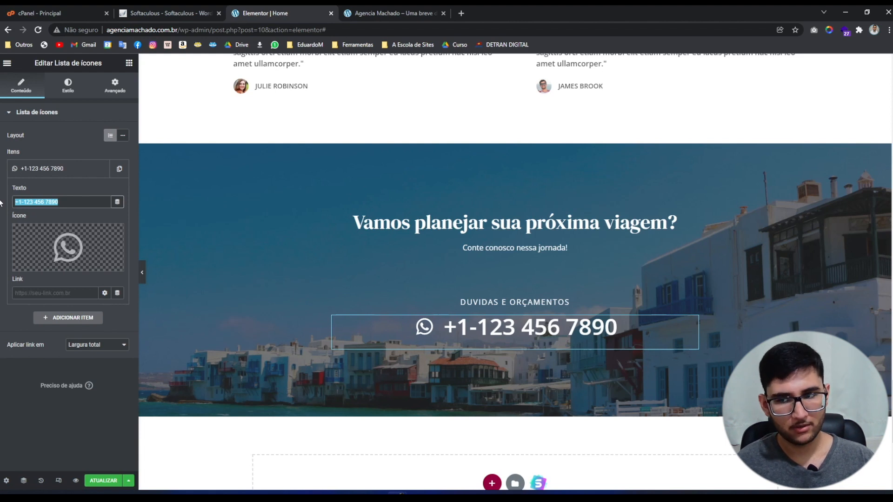
text(00)
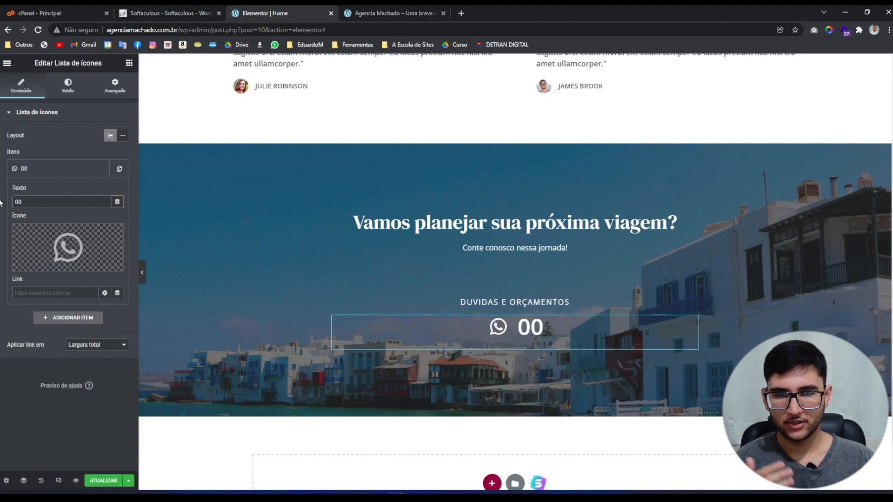
text( 0000)
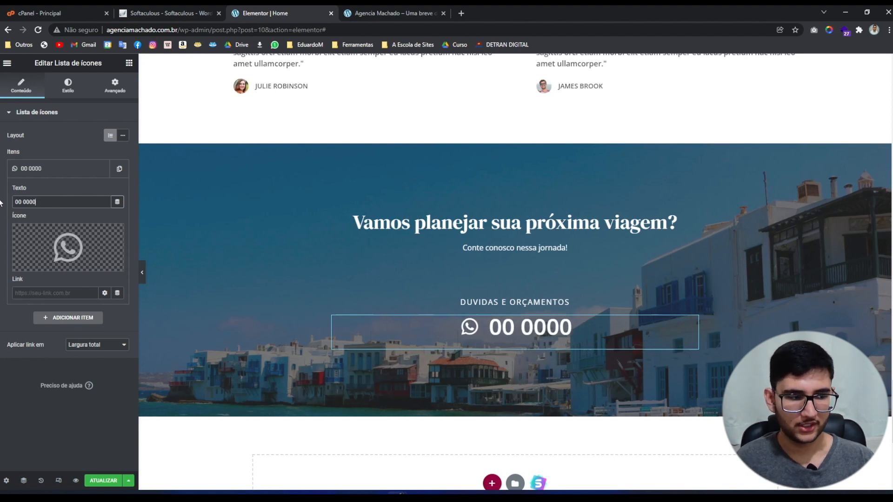
text(0-0)
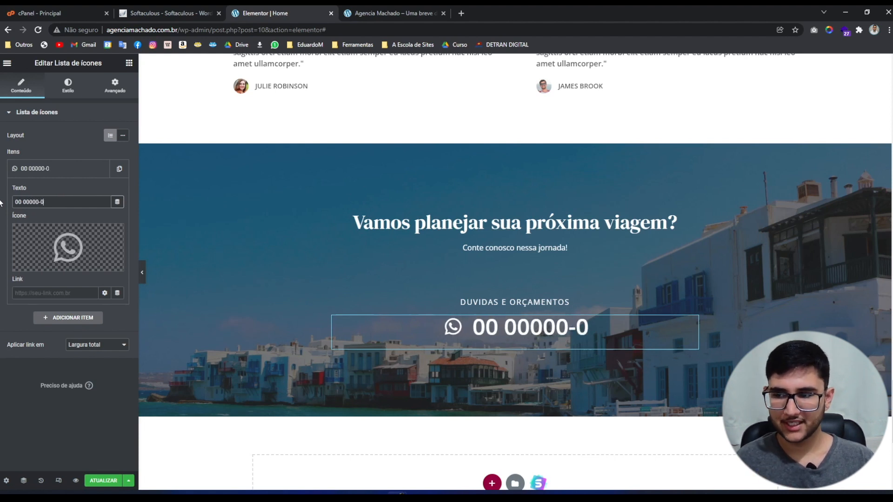
text(000)
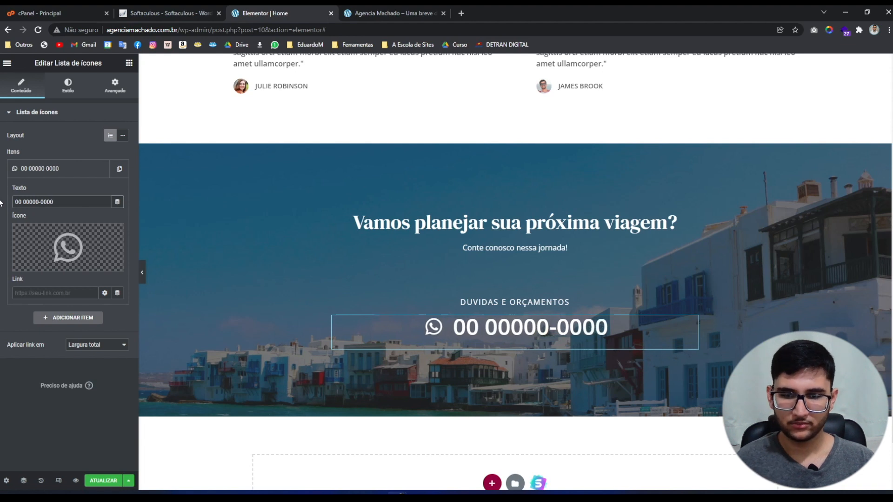
click(26, 202)
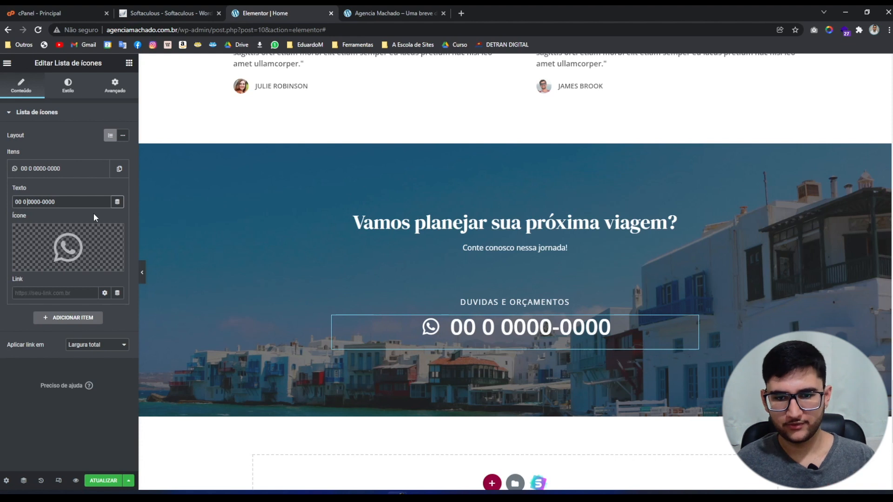
key(BackSpace)
key(BackSpace)
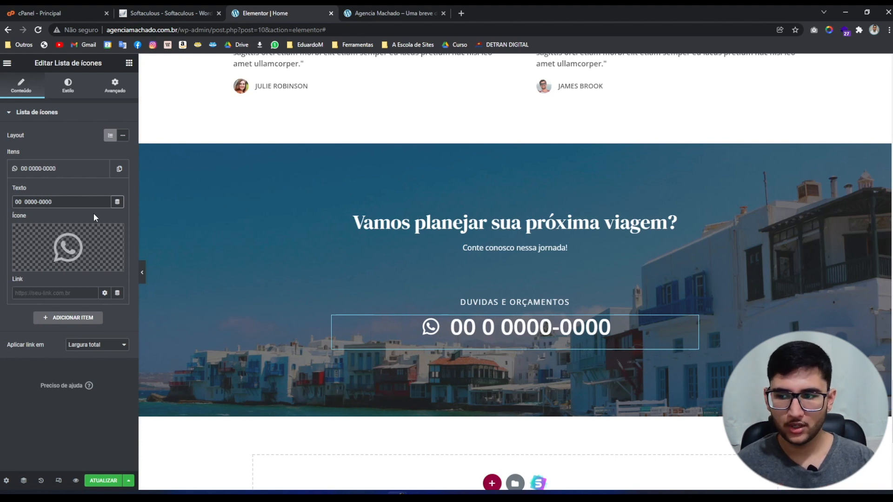
text(9)
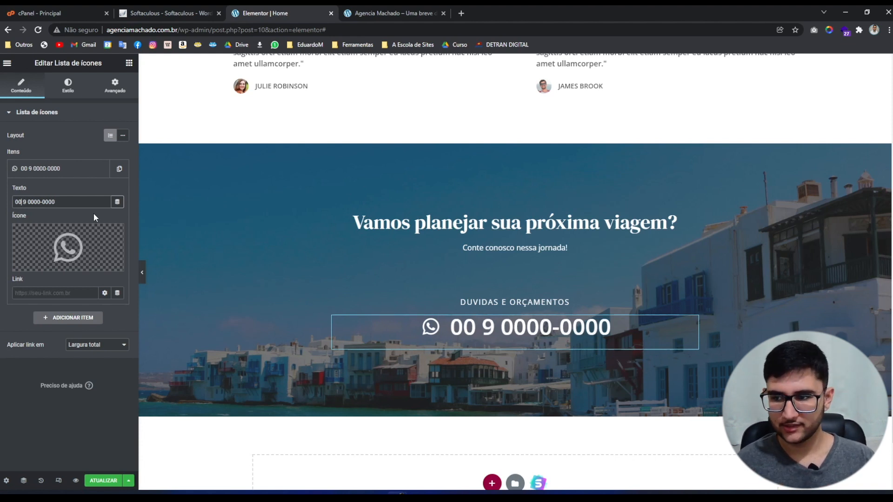
key(BackSpace)
key(BackSpace)
text(48)
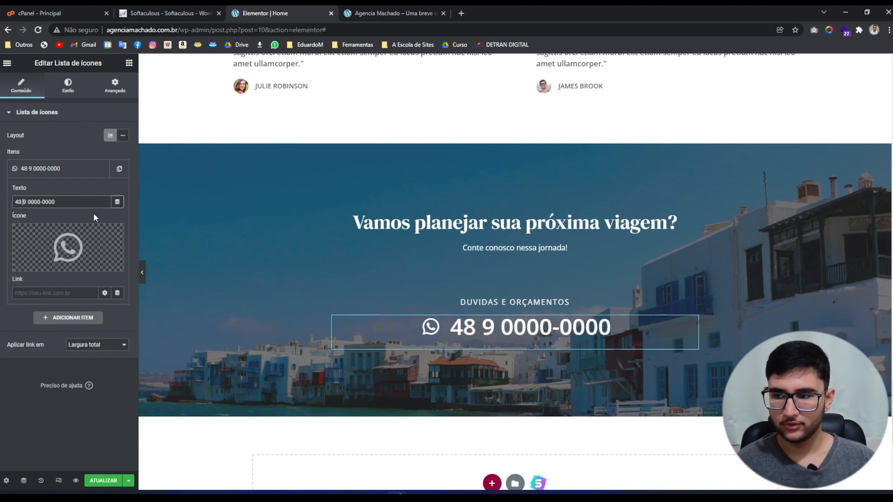
key(Right)
key(Right)
key(Right)
key(Right)
key(Right)
key(Right)
key(Right)
key(Right)
key(Right)
key(Right)
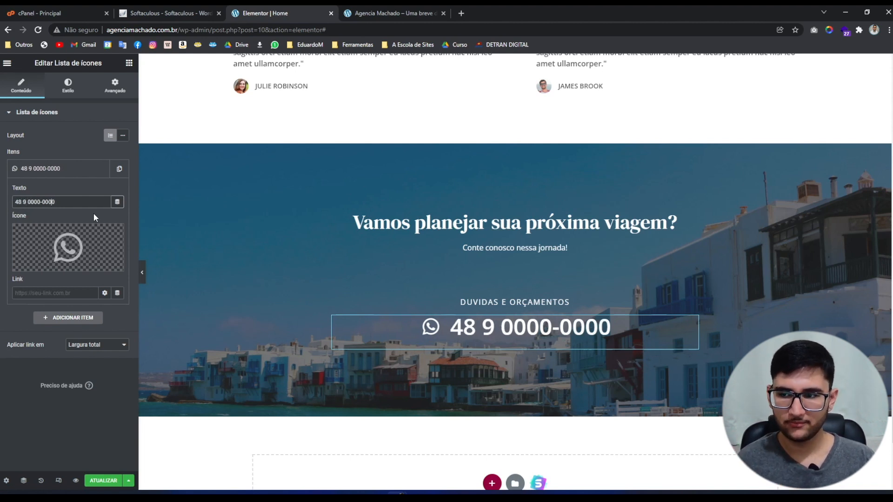
key(Left)
key(Left)
key(BackSpace)
key(BackSpace)
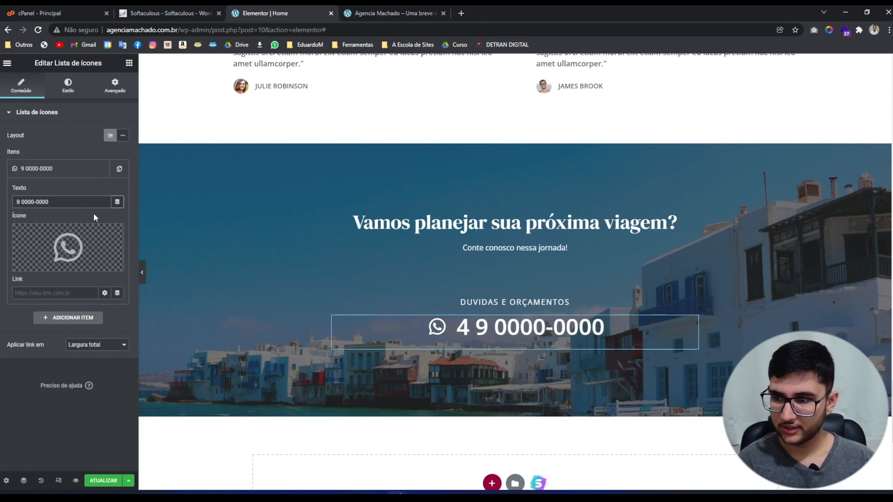
text(00)
key(Right)
key(Right)
key(BackSpace)
text(0)
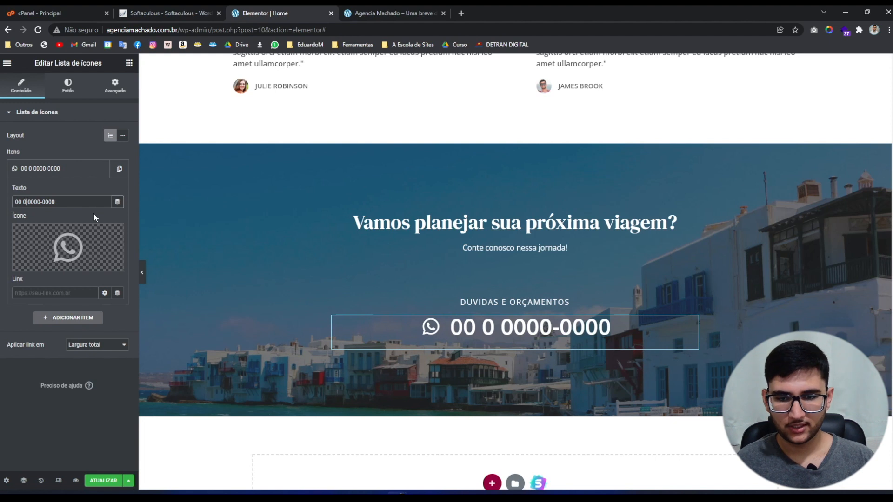
key(Delete)
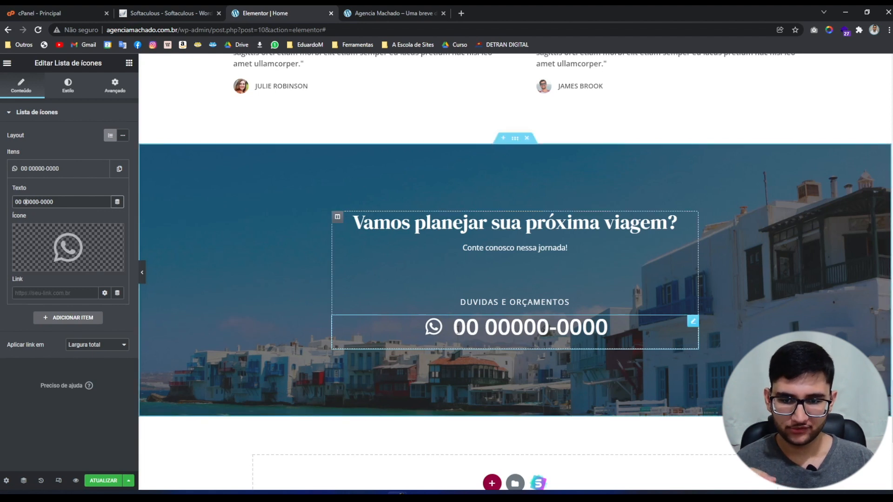
click(53, 297)
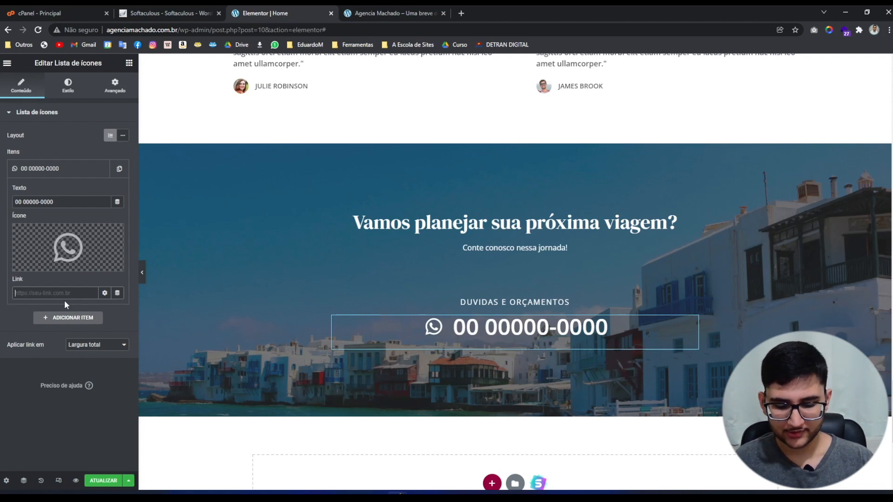
text(wa.me)
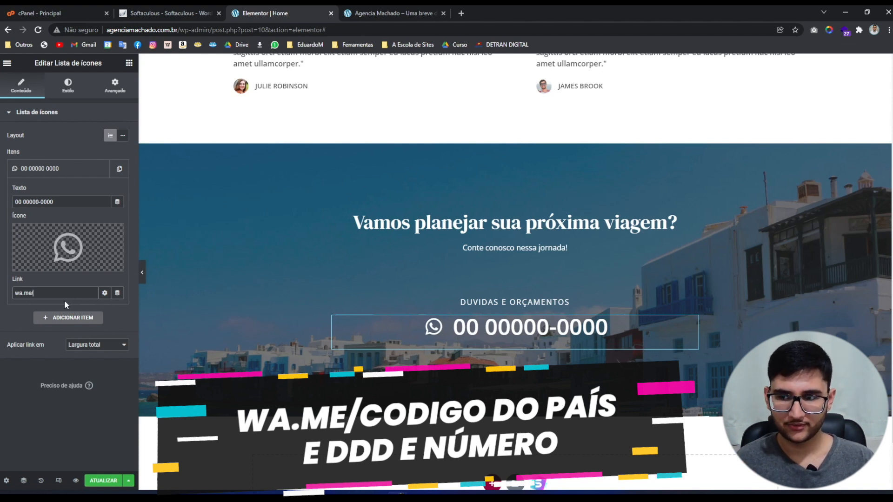
text(/5500)
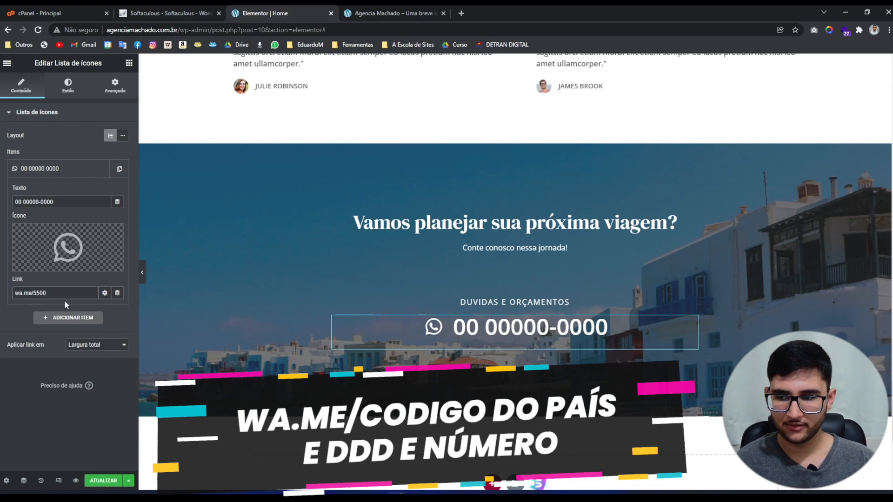
text(000000)
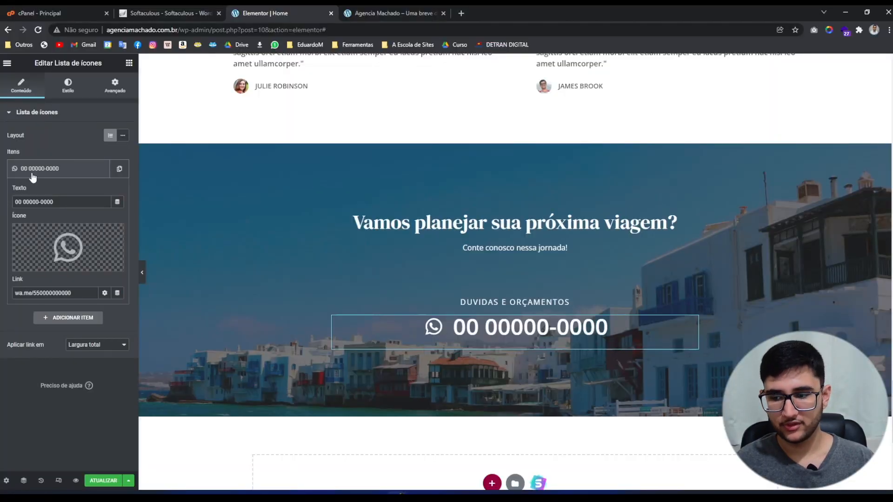
click(103, 480)
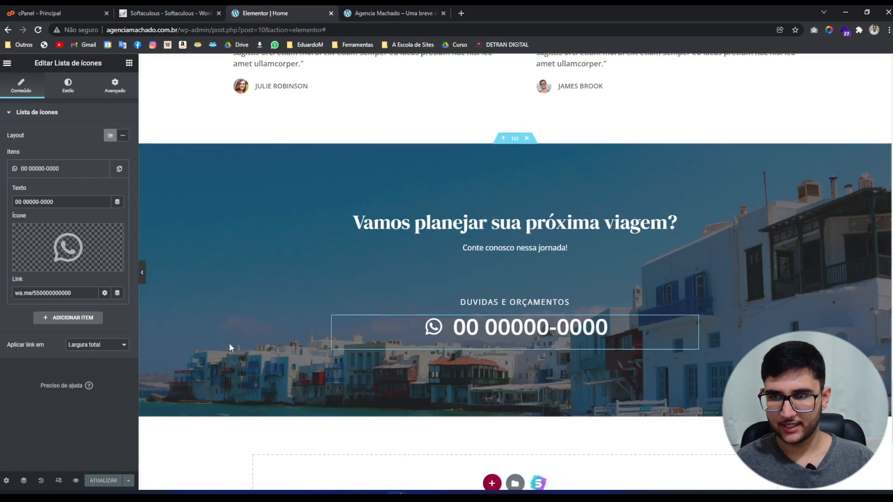
click(369, 6)
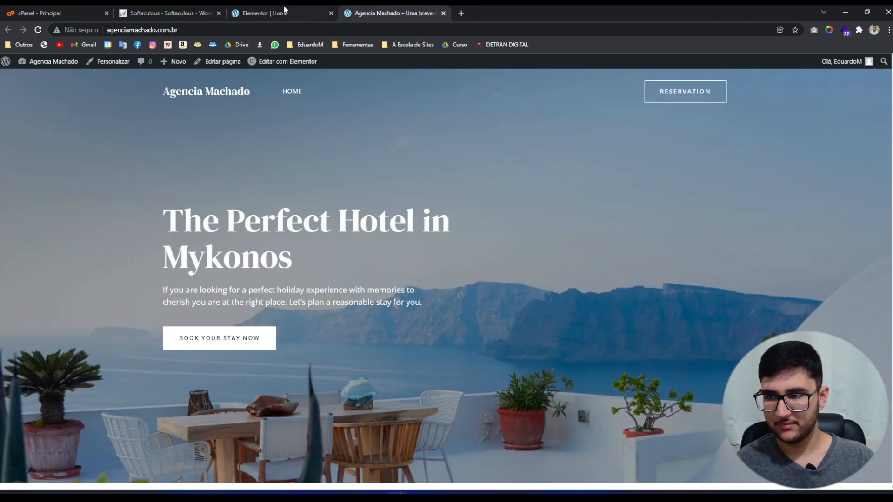
click(185, 30)
key(Return)
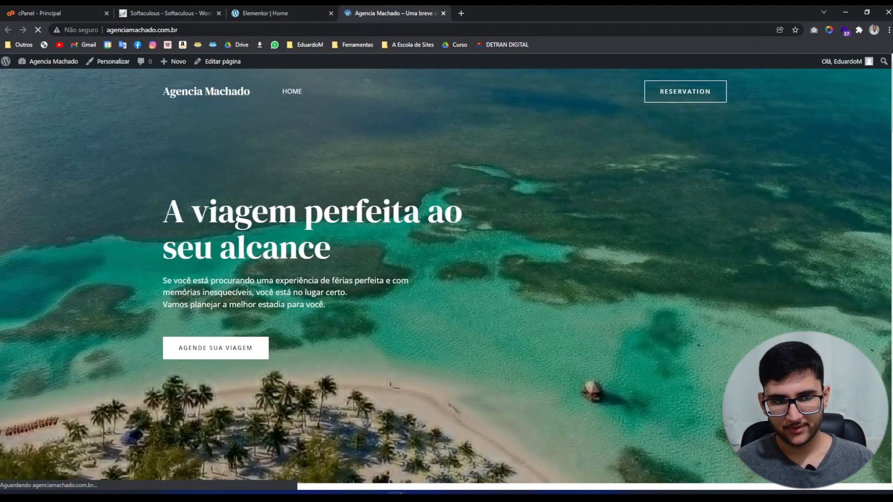
scroll(447, 233, down, 20)
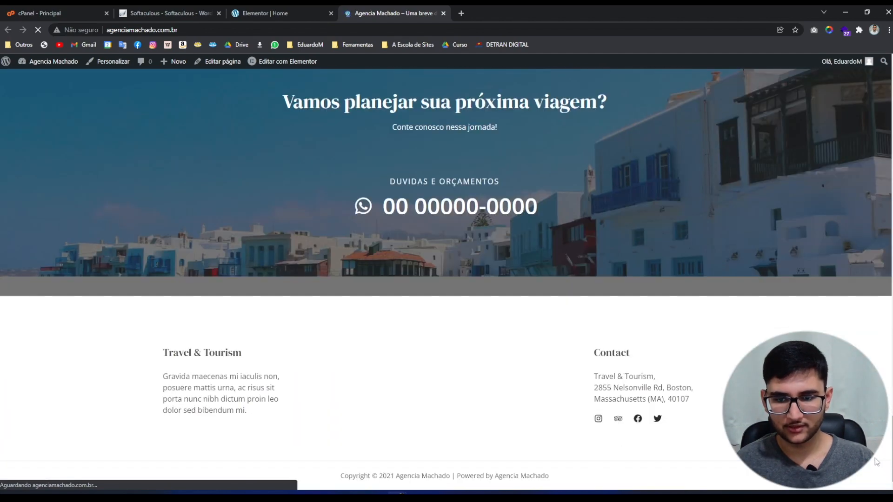
scroll(582, 290, up, 3)
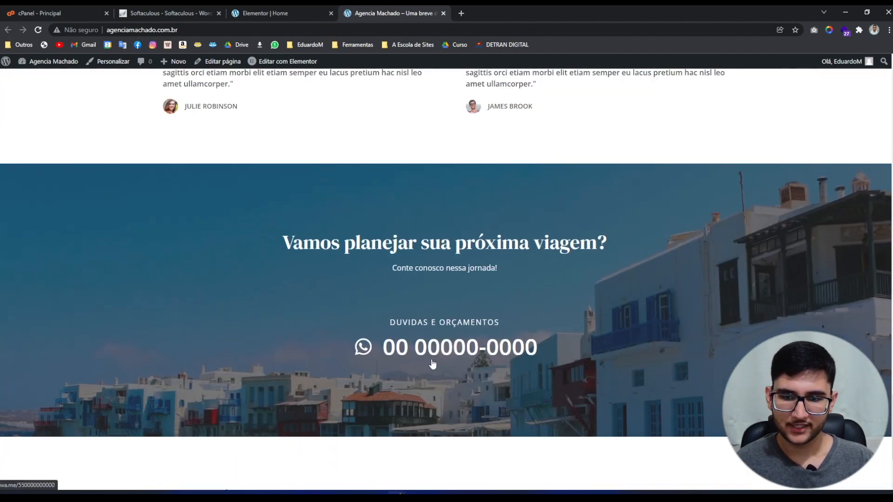
click(460, 351)
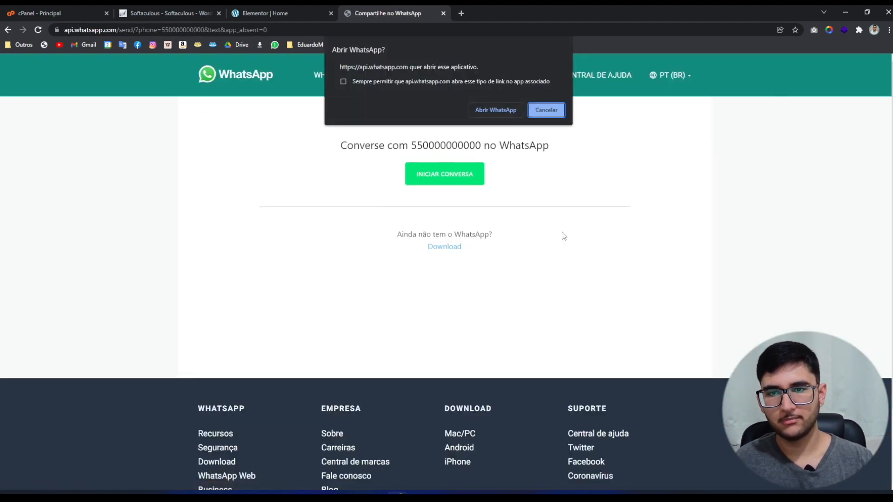
click(555, 108)
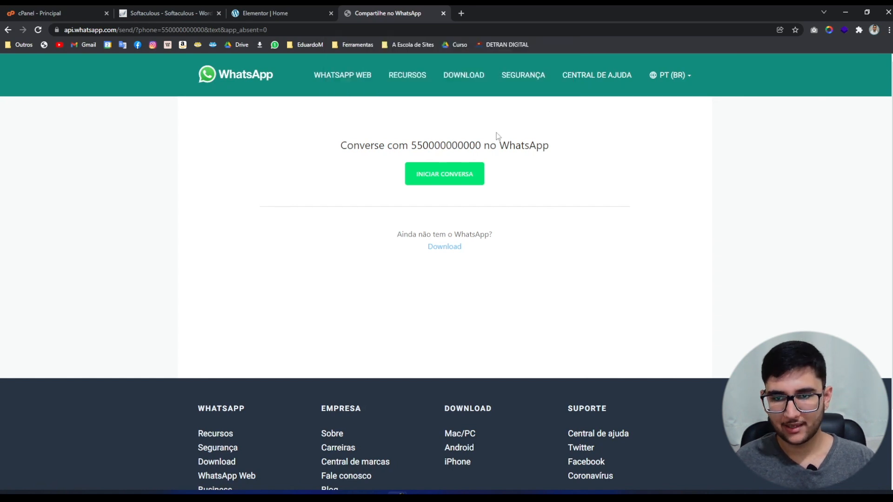
drag(483, 145, 562, 145)
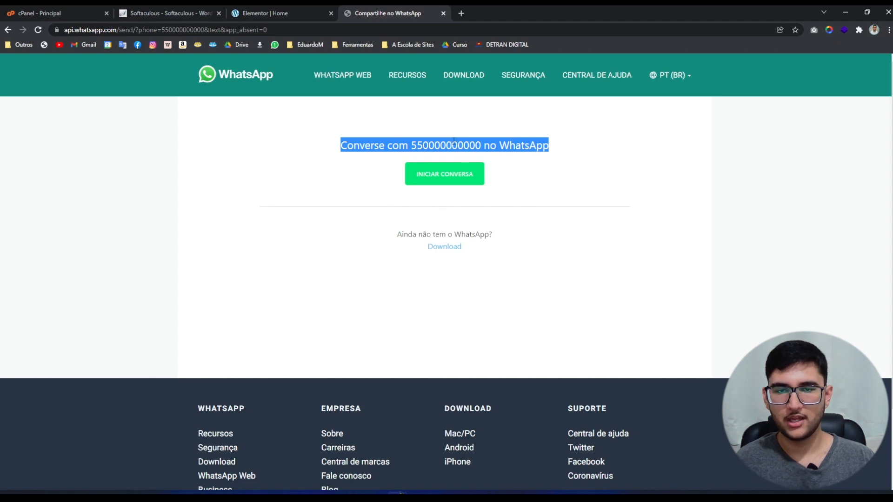
key(ctrl+w)
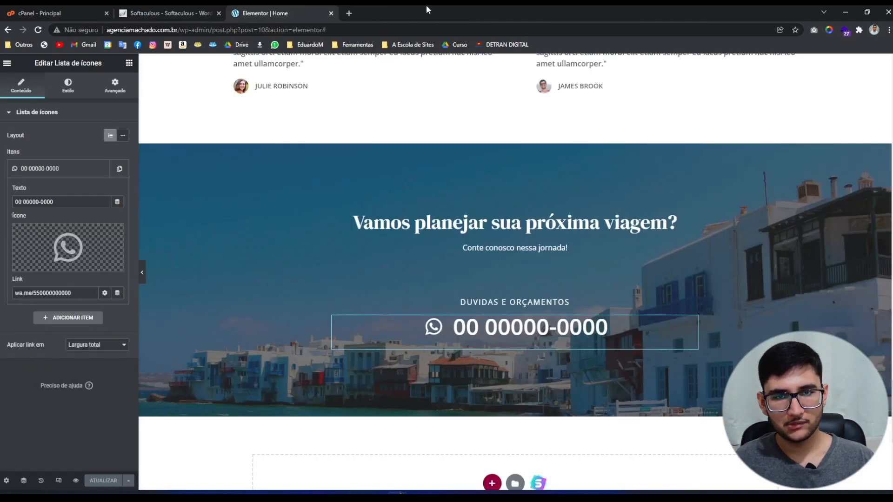
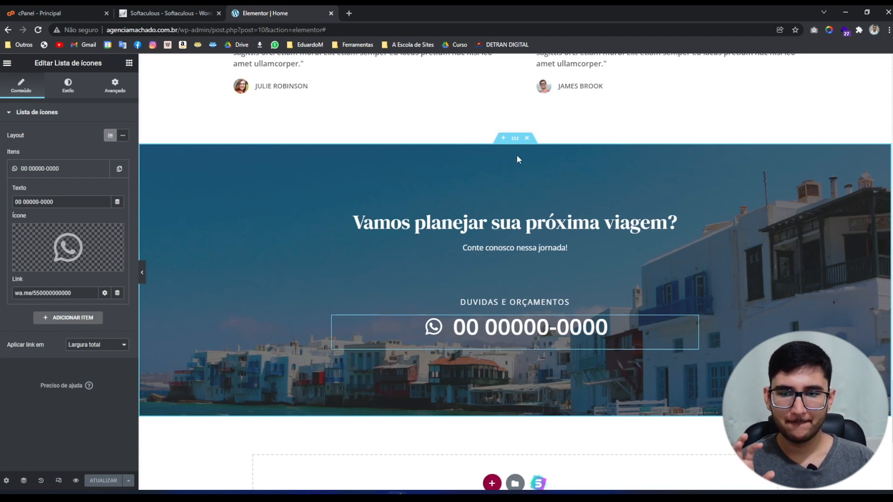
Set the call-to-action section's background to the boat-on-a-mountain-lake photo 13-Barco-nas-montanhas.jpg.
click(515, 138)
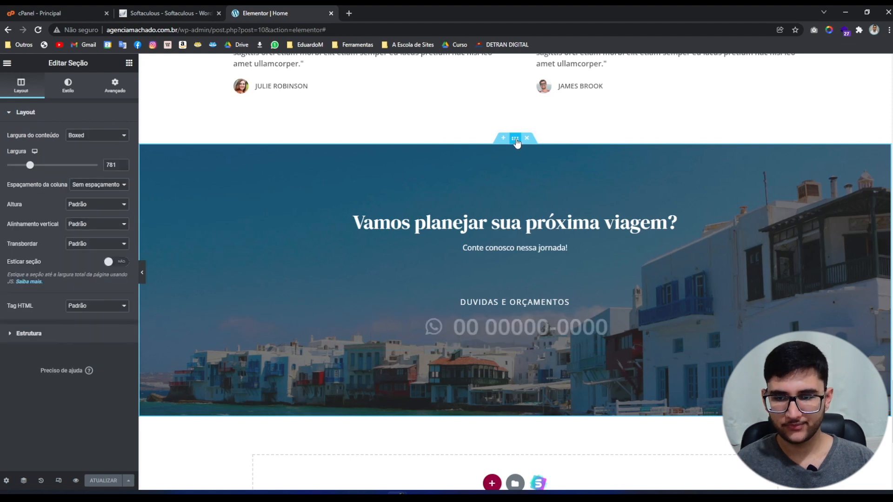
click(72, 89)
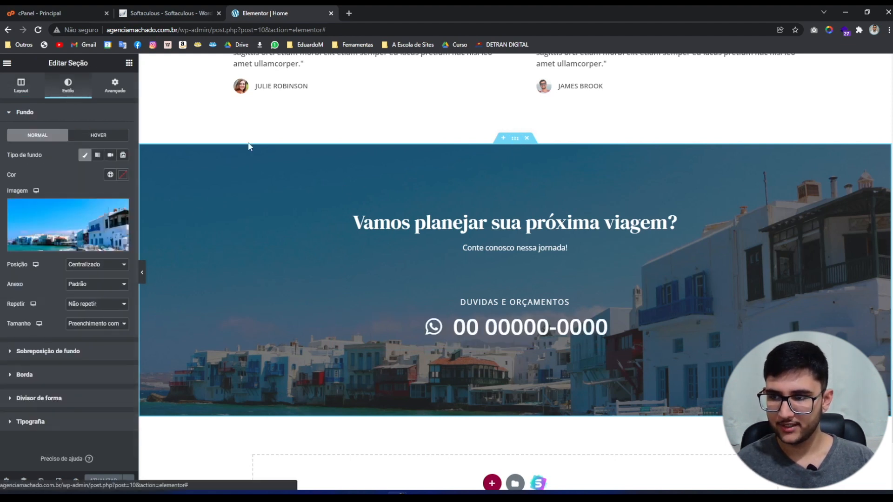
click(69, 234)
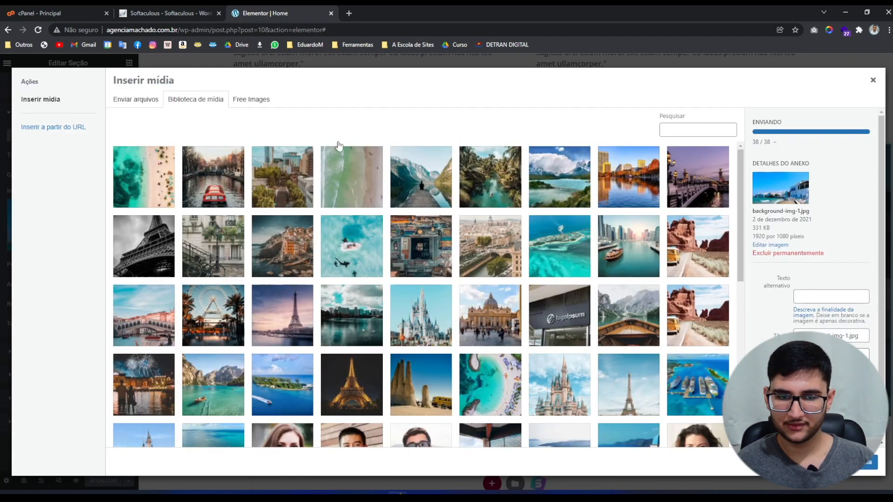
scroll(333, 298, down, 2)
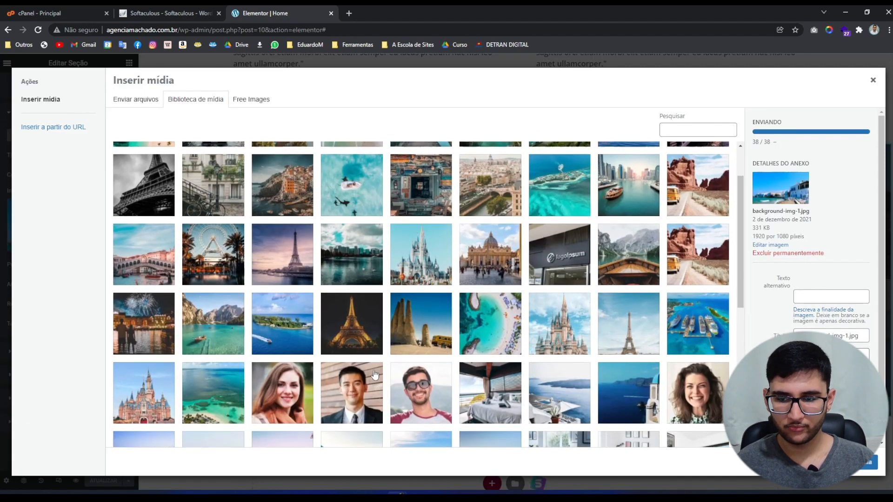
click(613, 234)
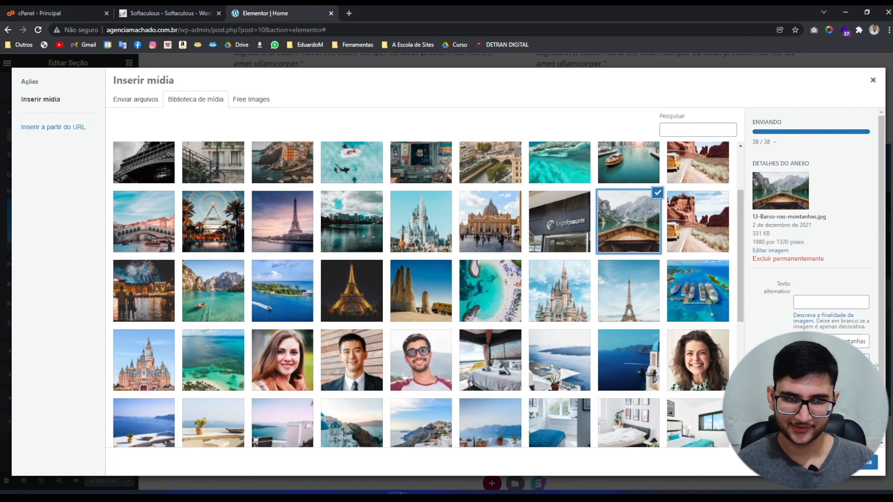
click(866, 466)
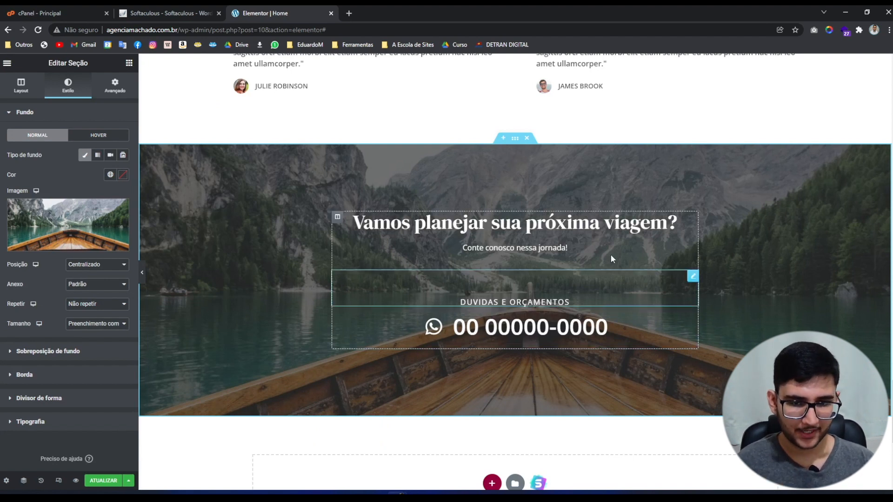
mouse_move(87, 224)
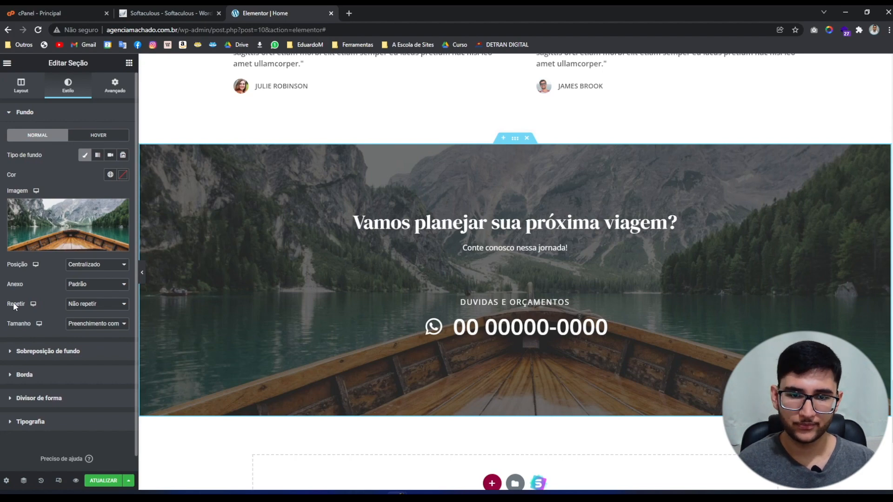
Try a red #FF0404 hero overlay colour, then restore the original dark grey.
scroll(745, 263, up, 15)
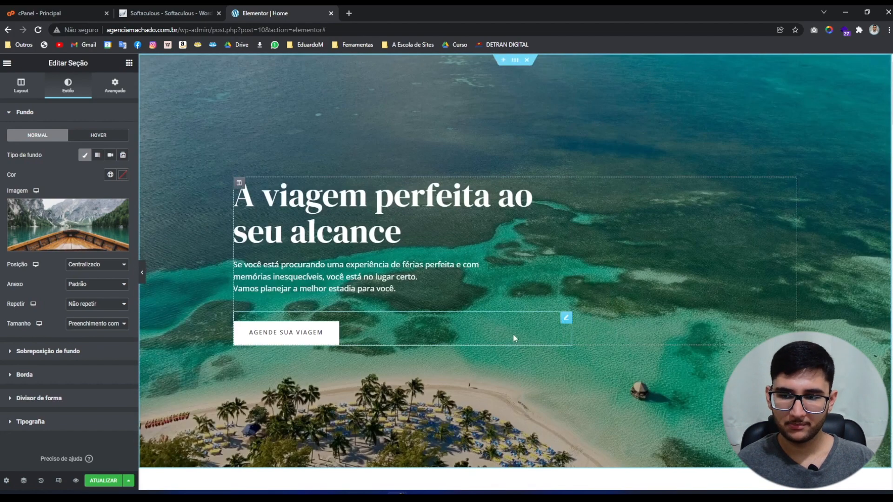
click(515, 60)
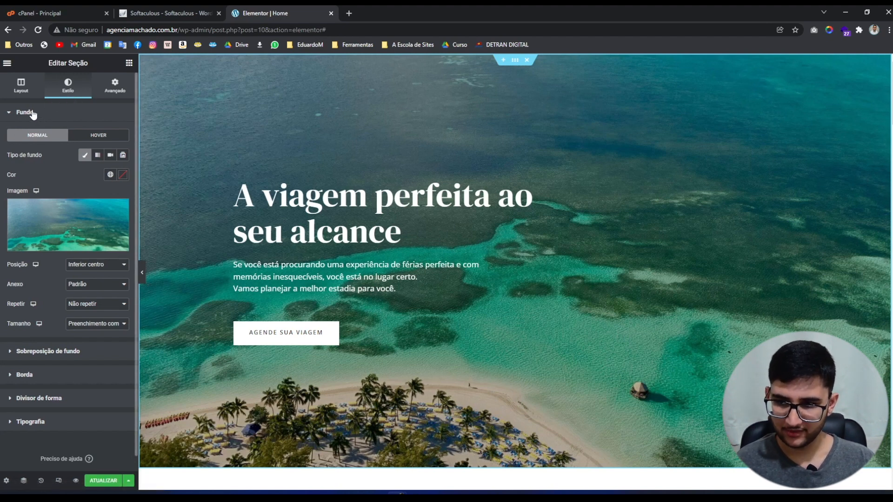
click(45, 352)
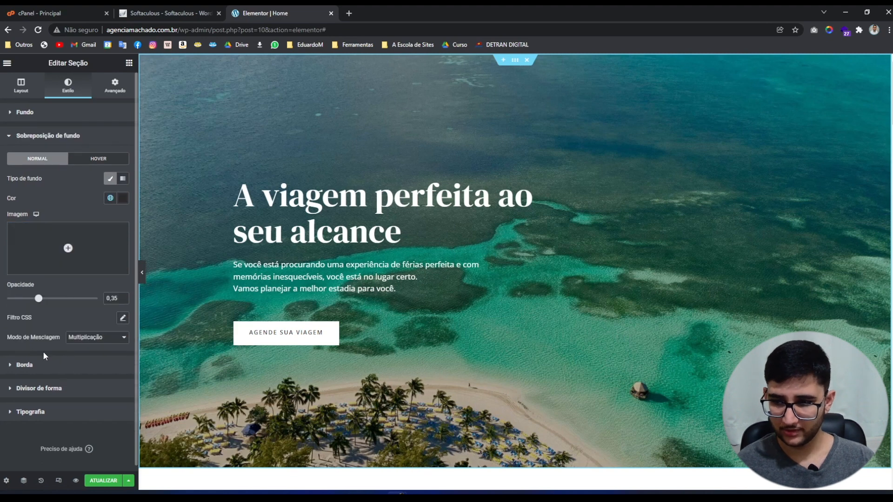
click(122, 198)
mouse_move(65, 283)
mouse_down()
mouse_move(59, 266)
mouse_move(92, 246)
mouse_move(155, 232)
mouse_up()
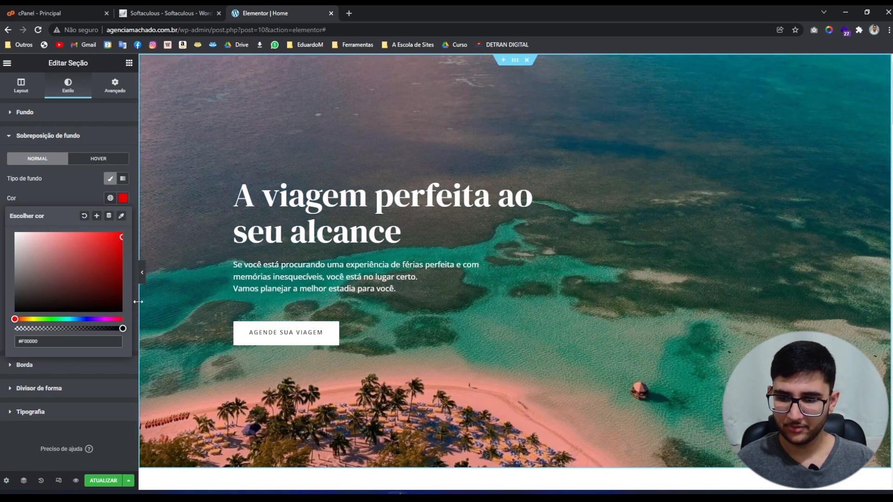
click(121, 232)
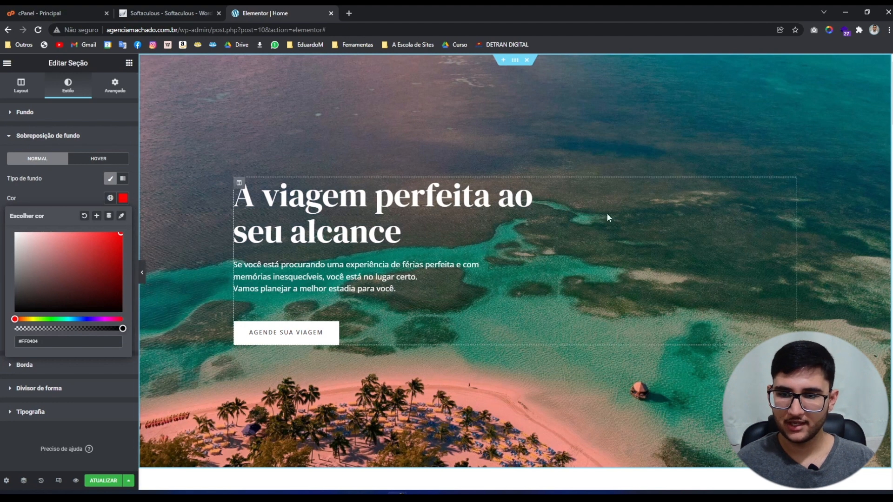
click(62, 191)
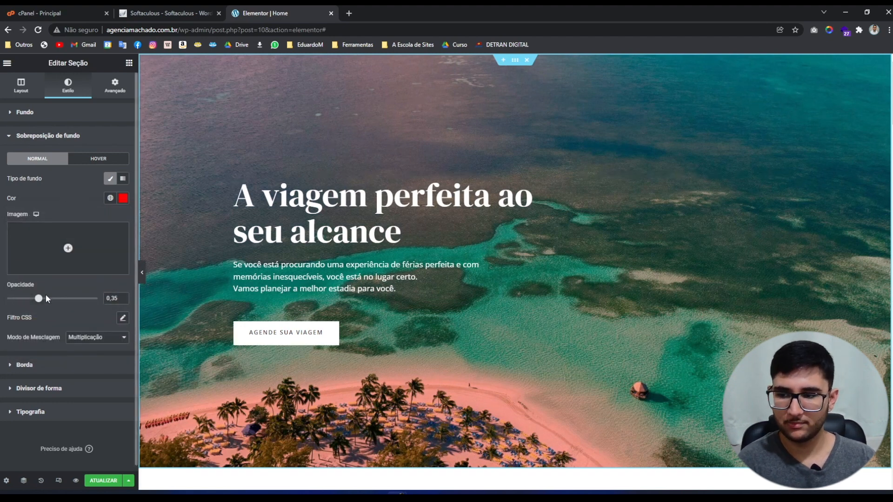
click(123, 199)
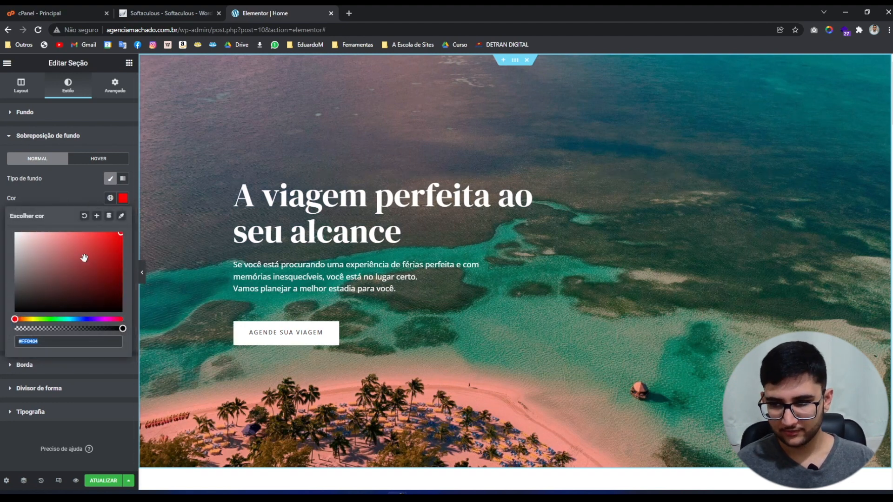
text(#282828)
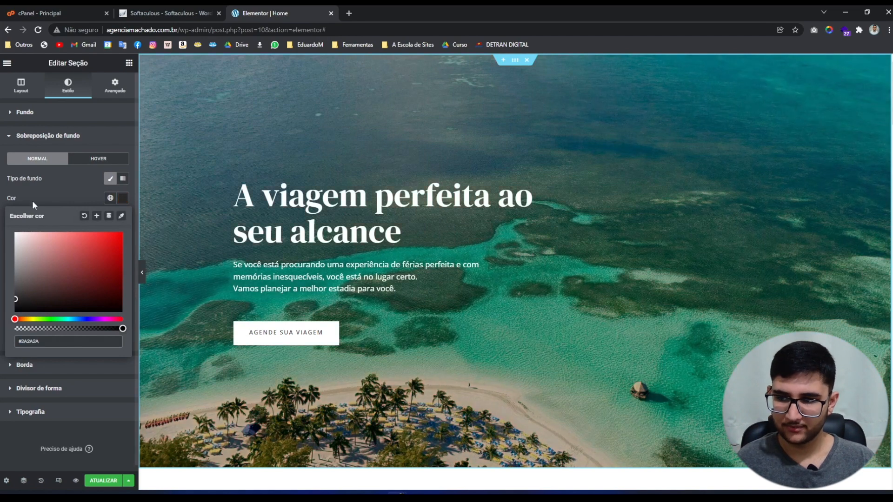
click(33, 200)
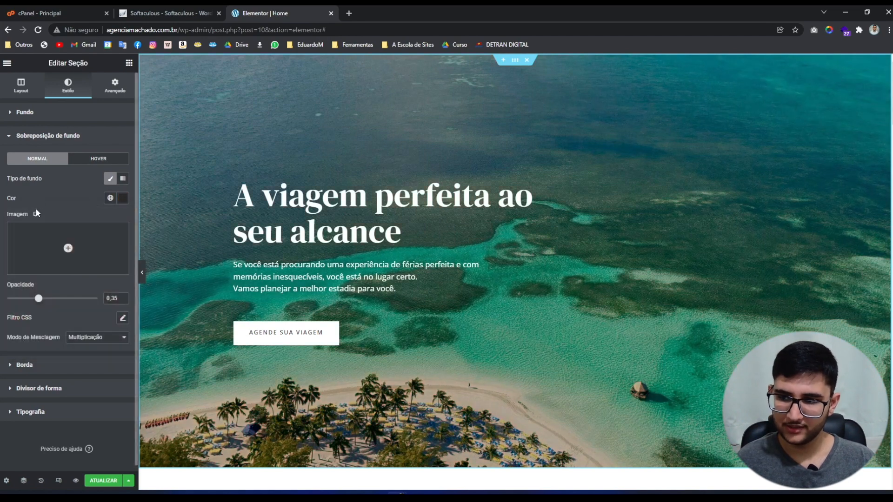
Set the hero background overlay opacity to 0,5.
click(123, 297)
click(123, 297)
click(123, 297)
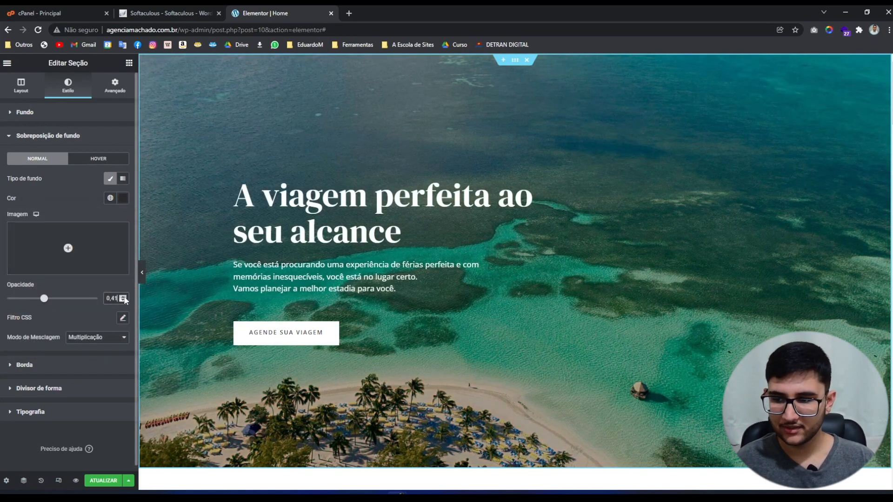
click(123, 297)
click(123, 297)
click(123, 297)
click(123, 298)
click(123, 297)
click(123, 297)
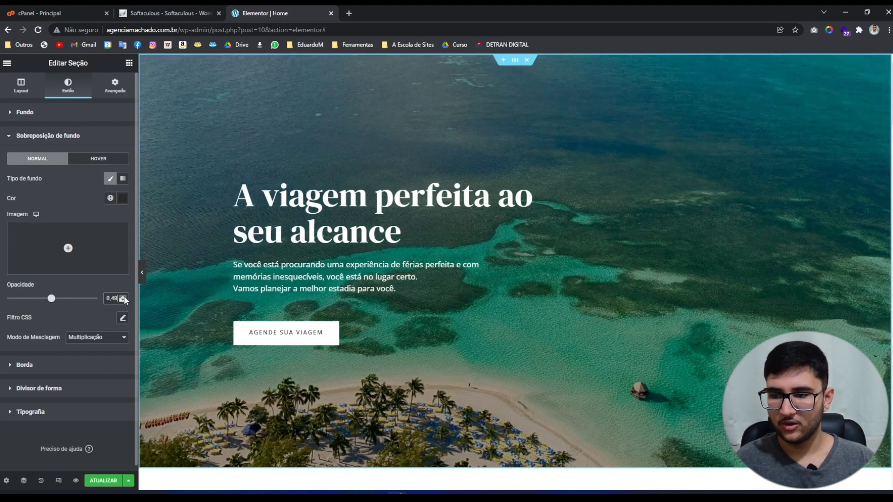
click(123, 297)
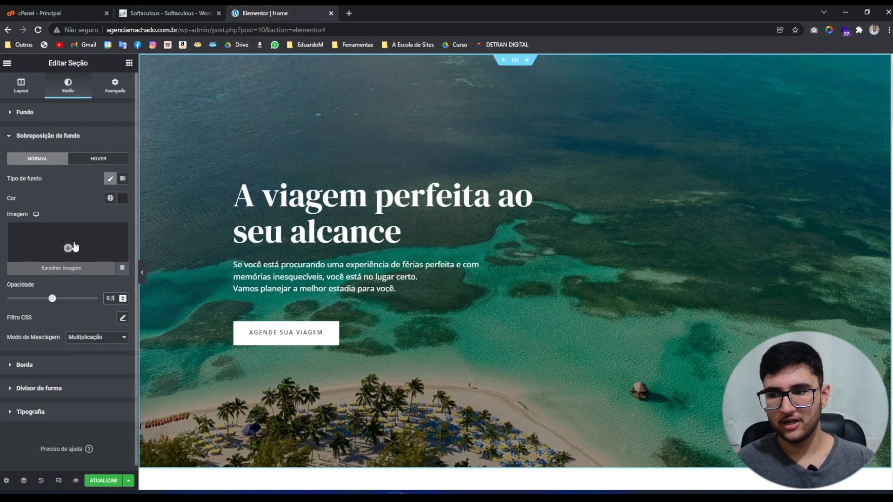
drag(52, 298, 97, 298)
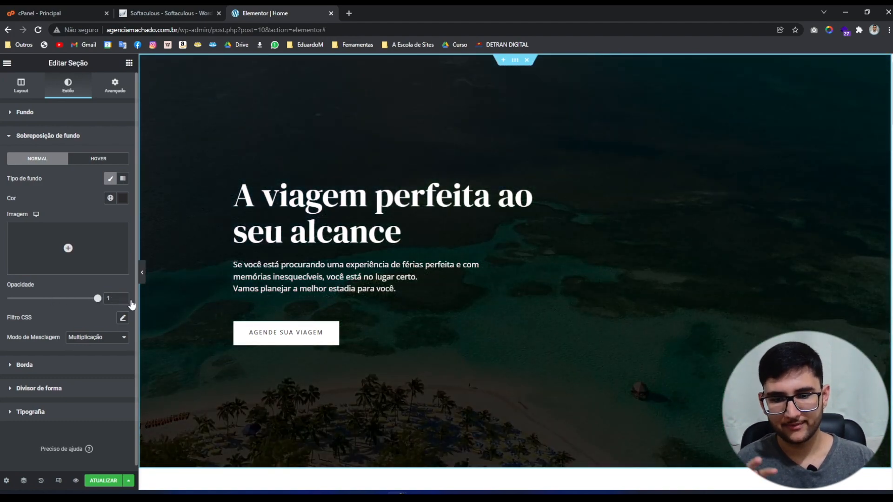
drag(98, 298, 61, 298)
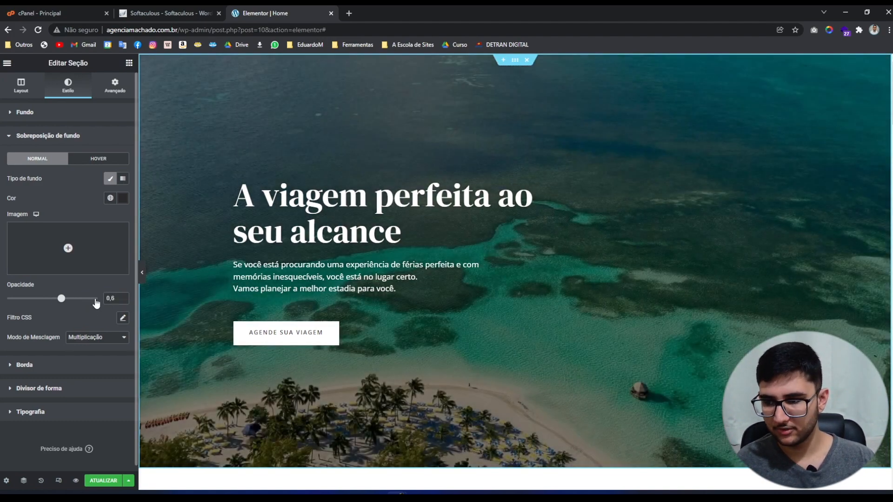
key(BackSpace)
text(5)
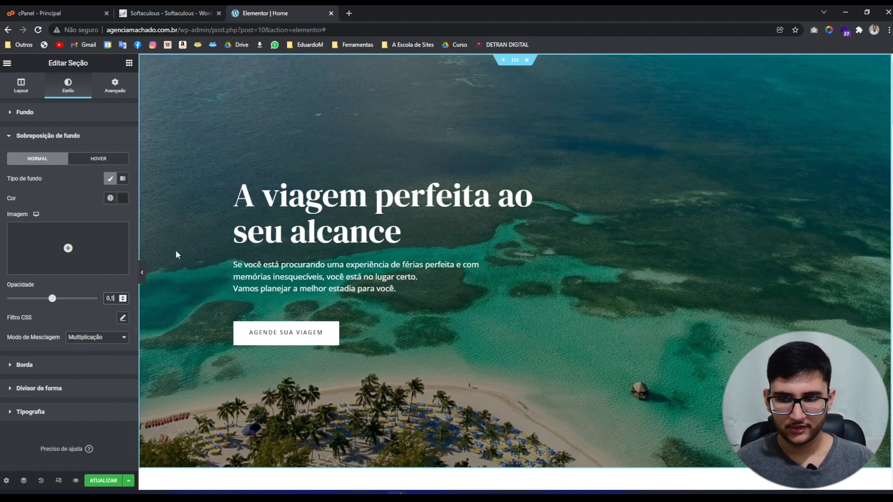
Hide the Elementor panel and scroll the full-width preview to the 'Planos em destaque' section.
click(139, 272)
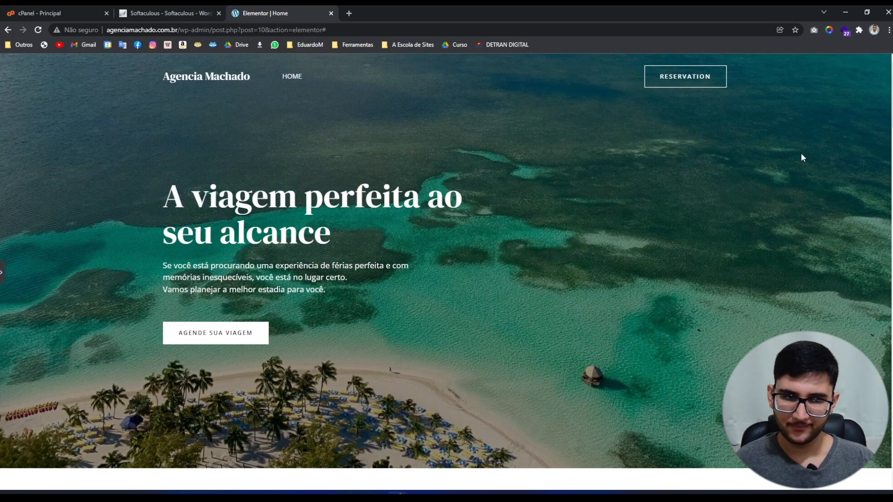
scroll(815, 141, down, 1)
scroll(818, 178, down, 7)
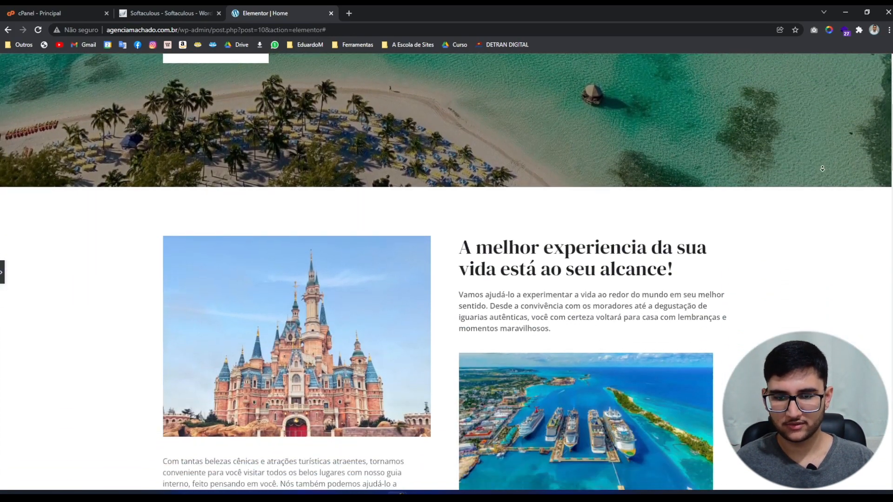
scroll(826, 171, down, 8)
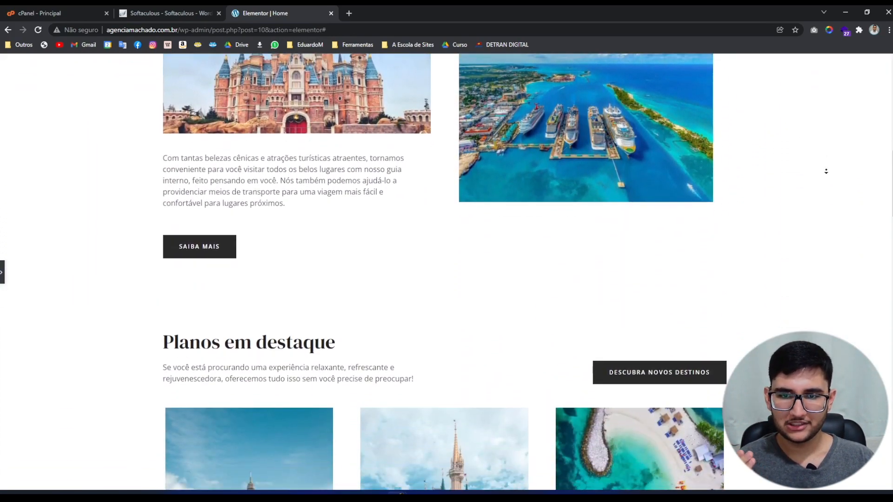
scroll(825, 171, down, 11)
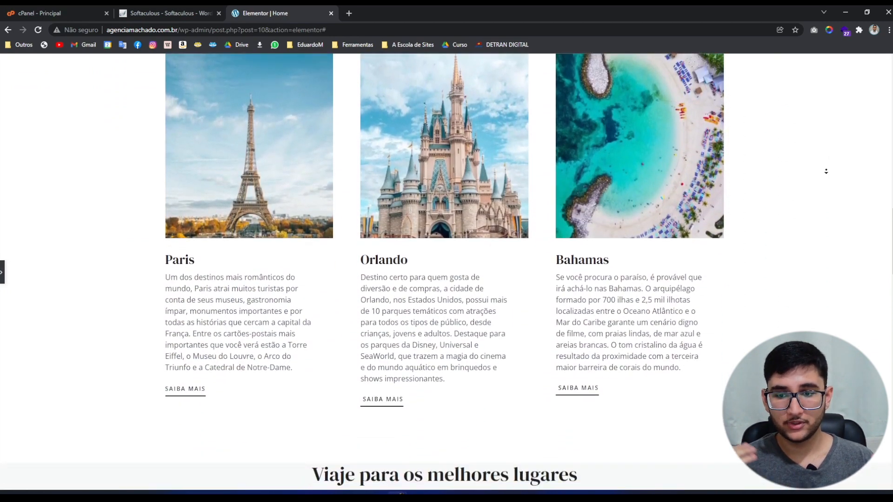
scroll(825, 171, down, 8)
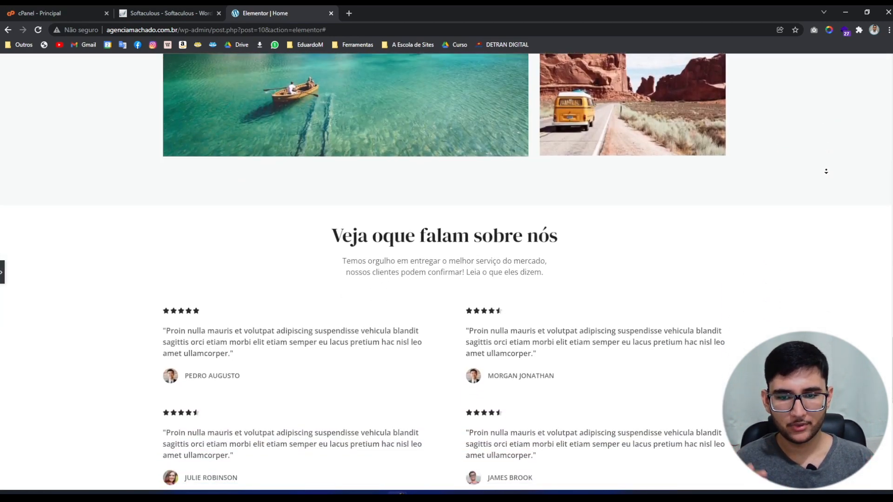
scroll(697, 284, up, 6)
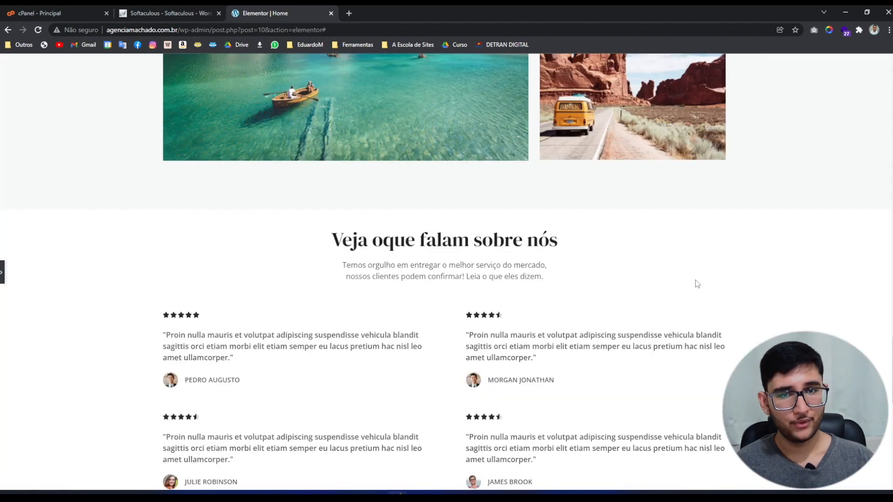
scroll(697, 284, up, 10)
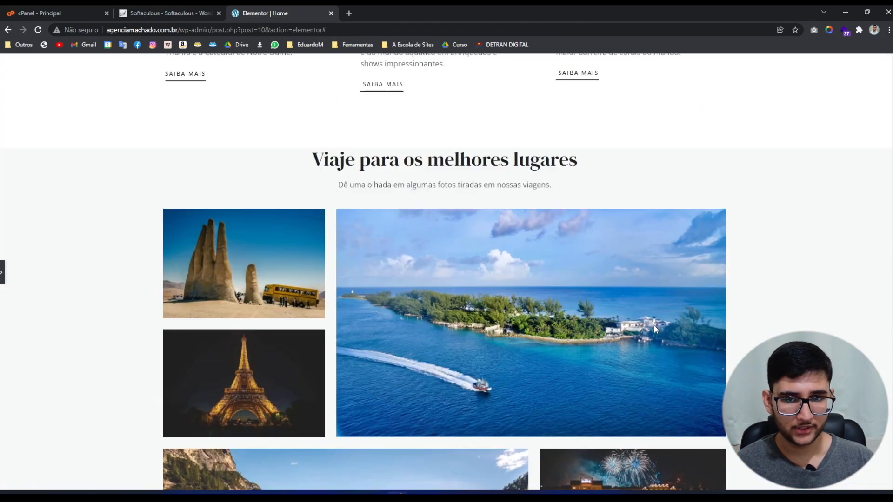
scroll(654, 325, up, 10)
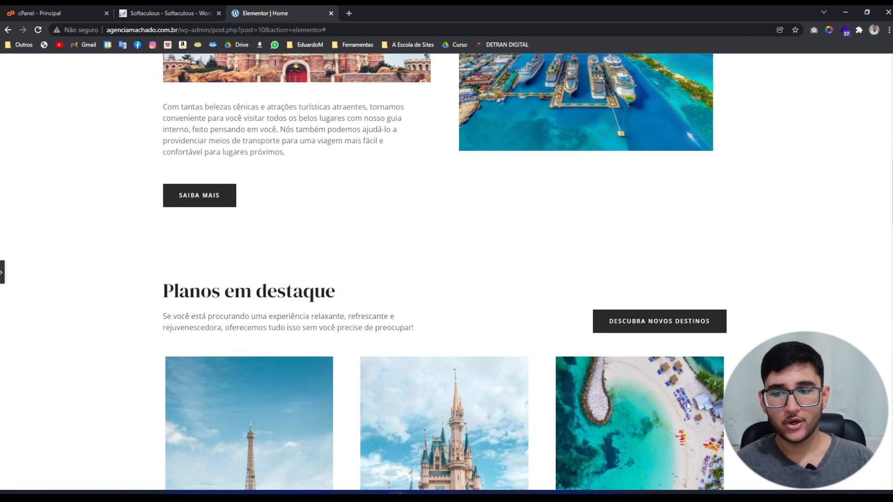
Bring the panel back and insert an empty section above the 'Veja oque falam sobre nós' testimonials.
click(2, 272)
scroll(315, 359, down, 6)
scroll(315, 359, down, 6)
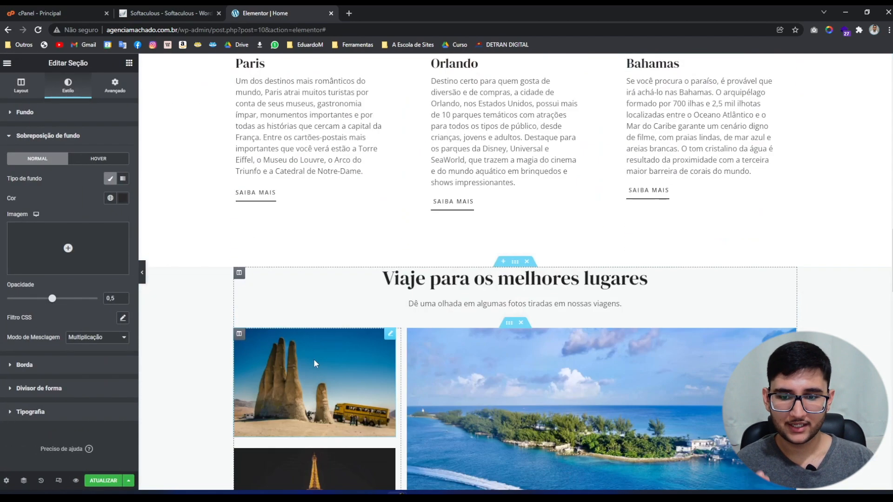
scroll(320, 364, down, 4)
scroll(320, 364, down, 8)
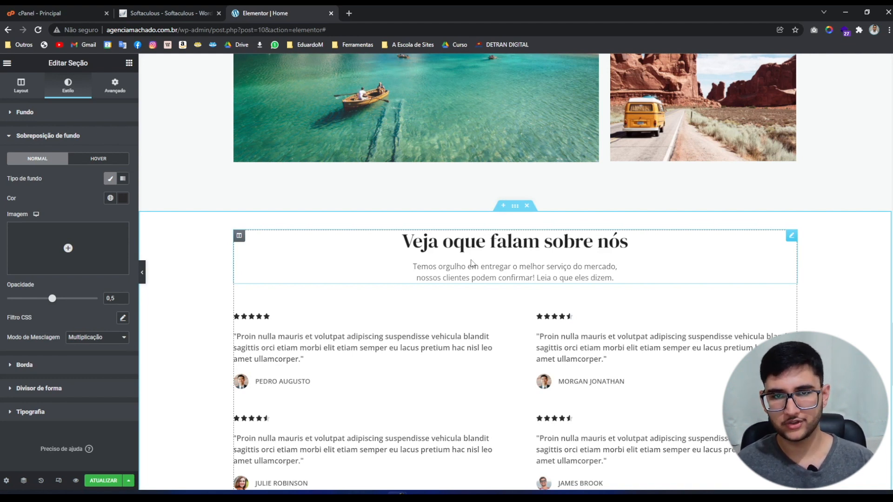
scroll(505, 305, up, 2)
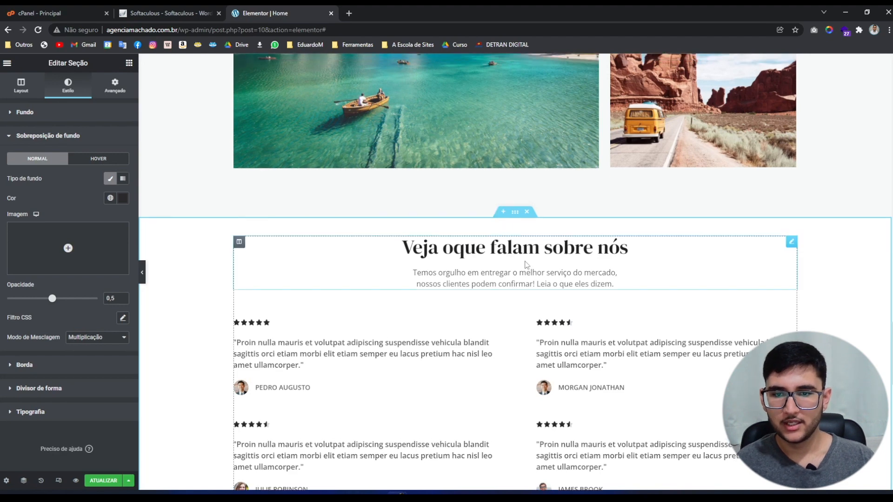
click(505, 303)
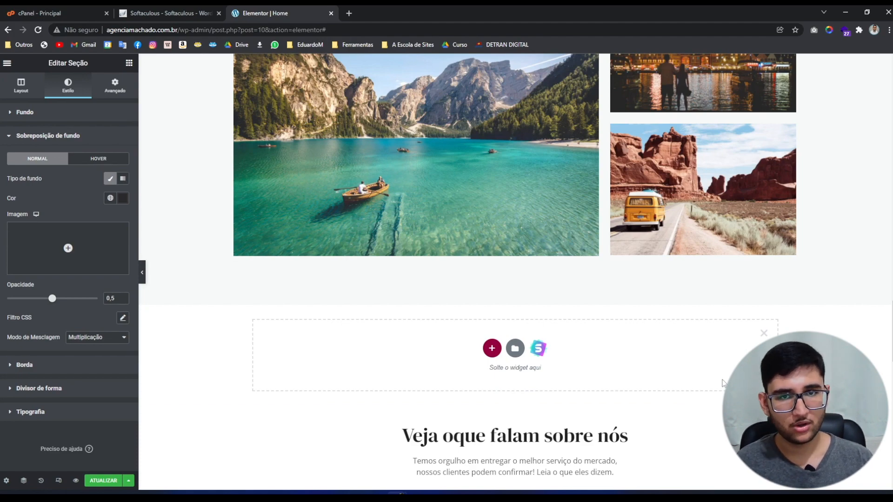
scroll(882, 325, up, 10)
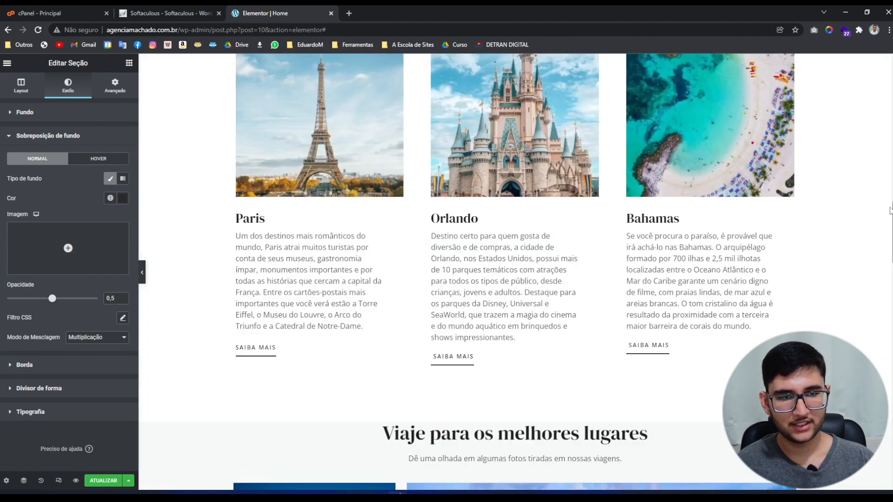
scroll(882, 279, up, 6)
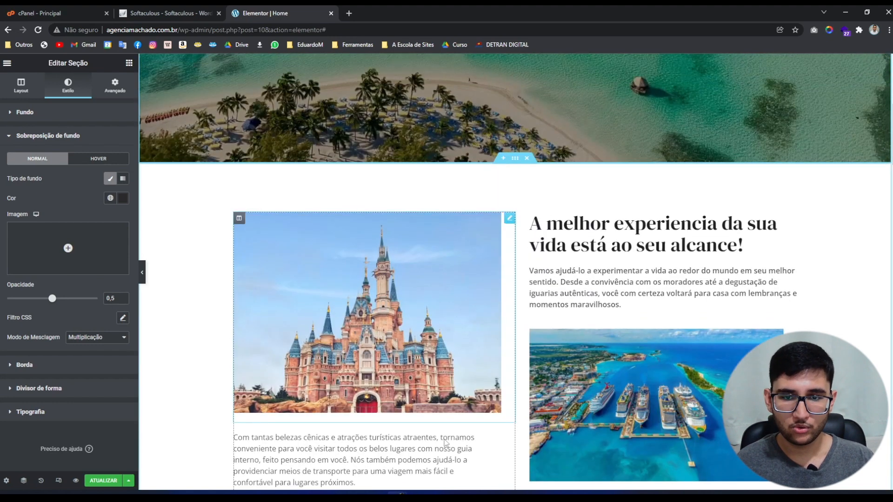
scroll(389, 278, down, 3)
scroll(465, 186, up, 2)
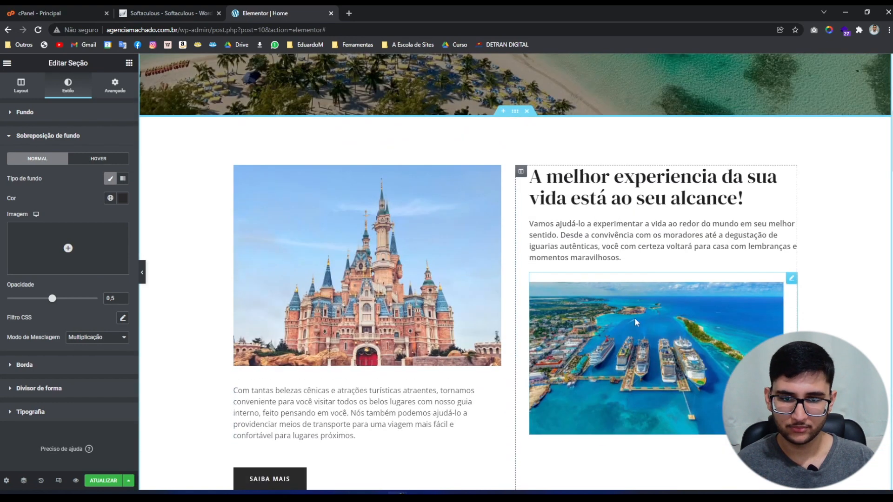
Copy the castle 'A melhor experiencia' section and paste it into the empty section.
right_click(517, 117)
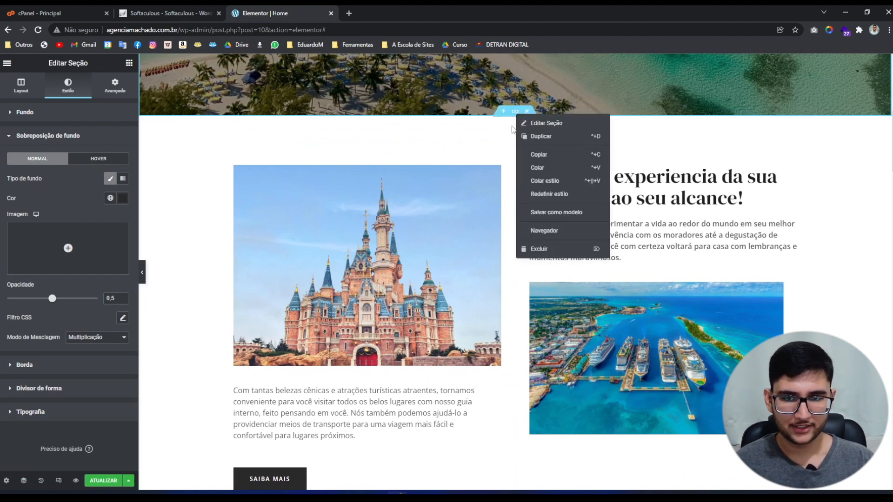
click(530, 156)
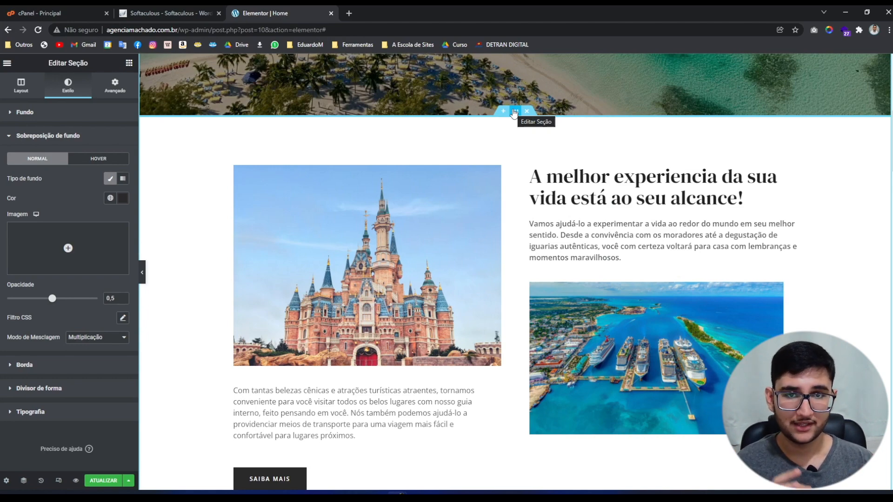
scroll(532, 285, down, 15)
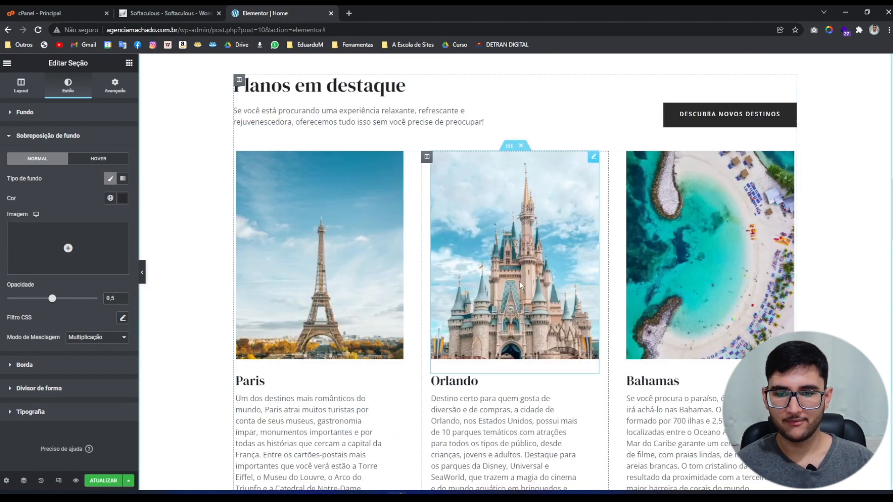
scroll(495, 296, down, 10)
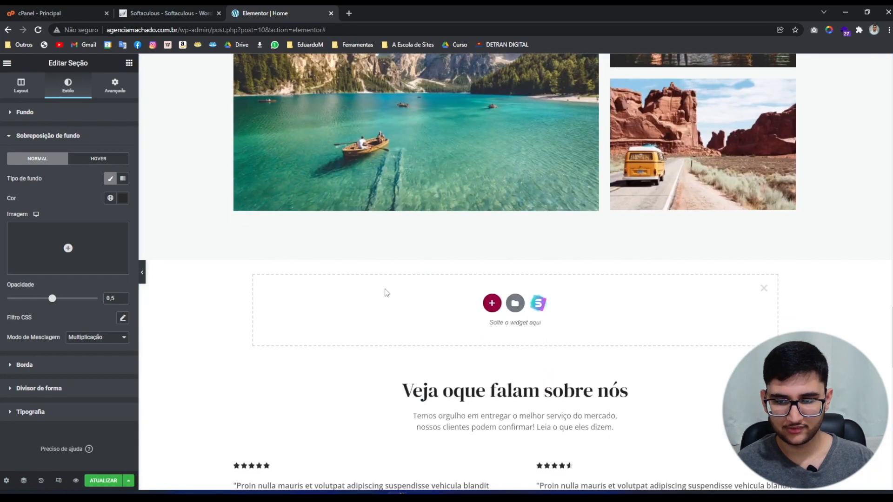
right_click(385, 307)
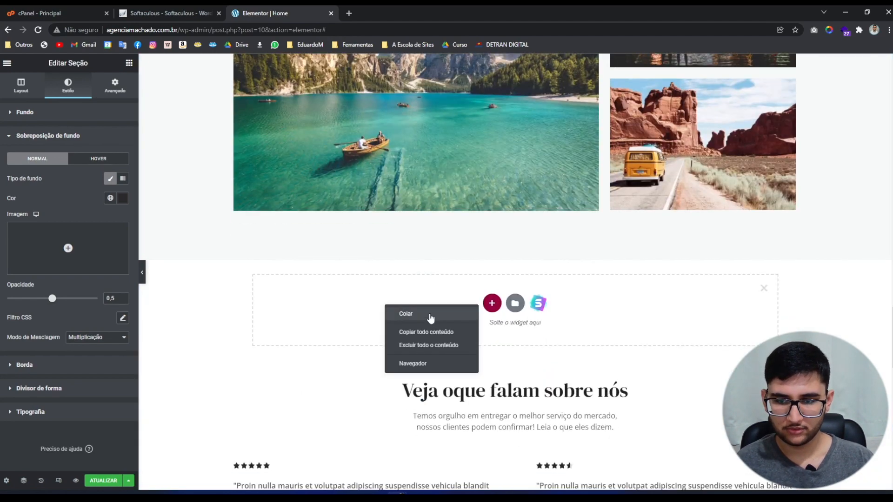
click(430, 316)
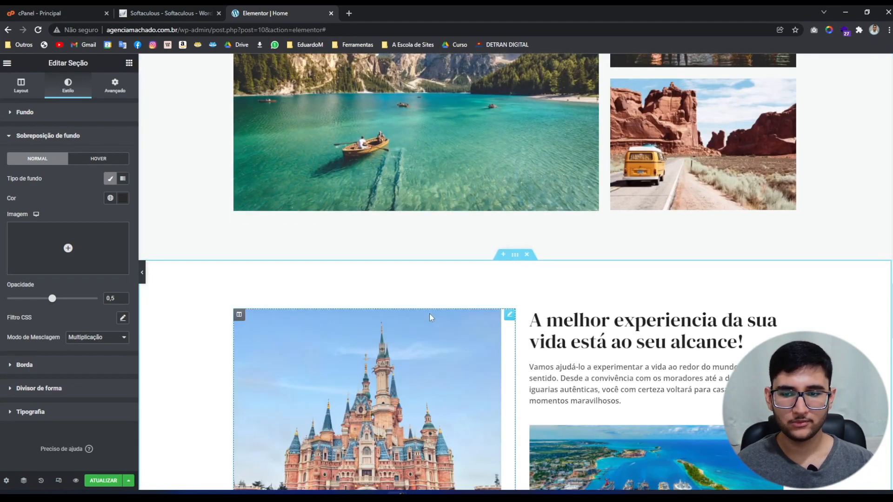
Delete the cruise-port harbour image from the pasted copy.
scroll(430, 317, down, 4)
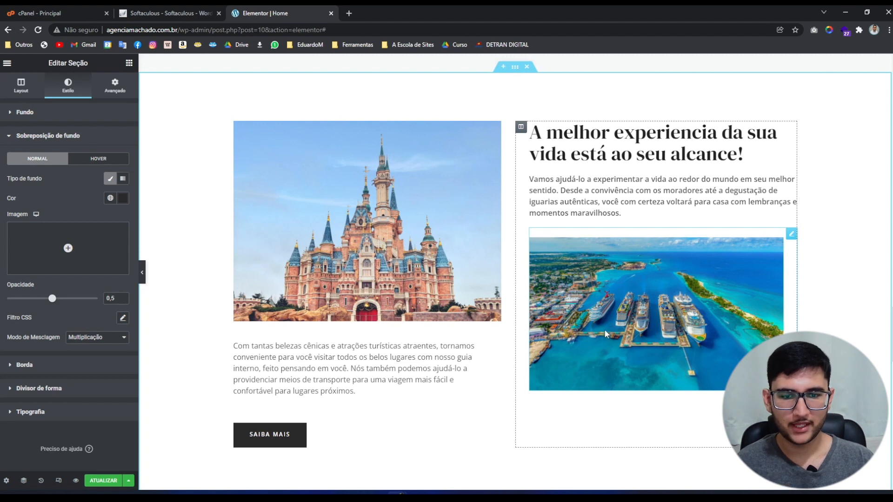
right_click(604, 329)
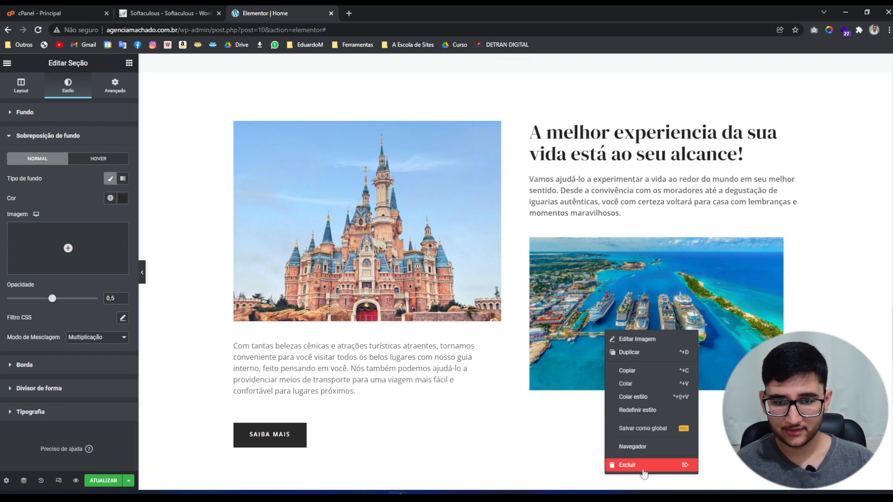
click(644, 473)
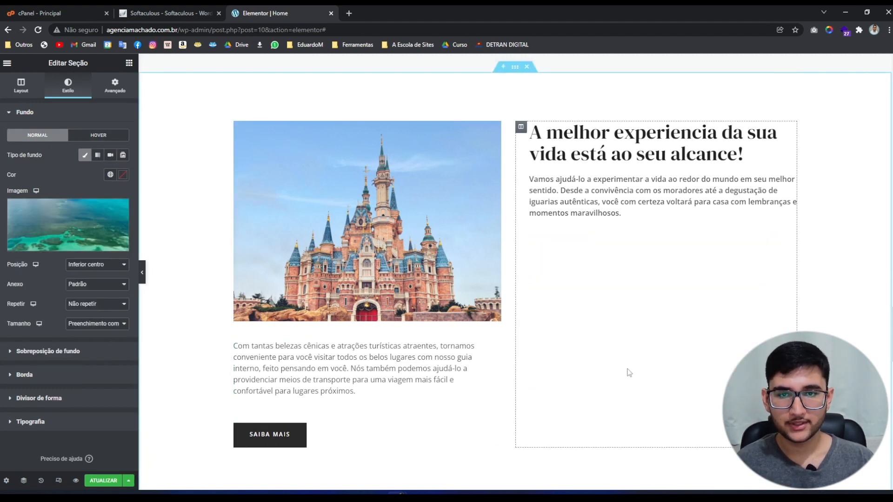
Delete the SAIBA MAIS button and the paragraph below the image.
right_click(293, 434)
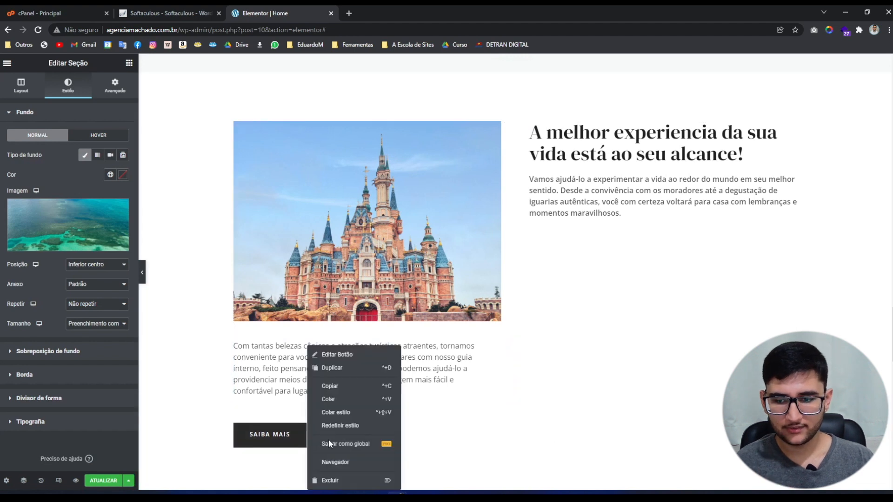
click(334, 481)
right_click(343, 353)
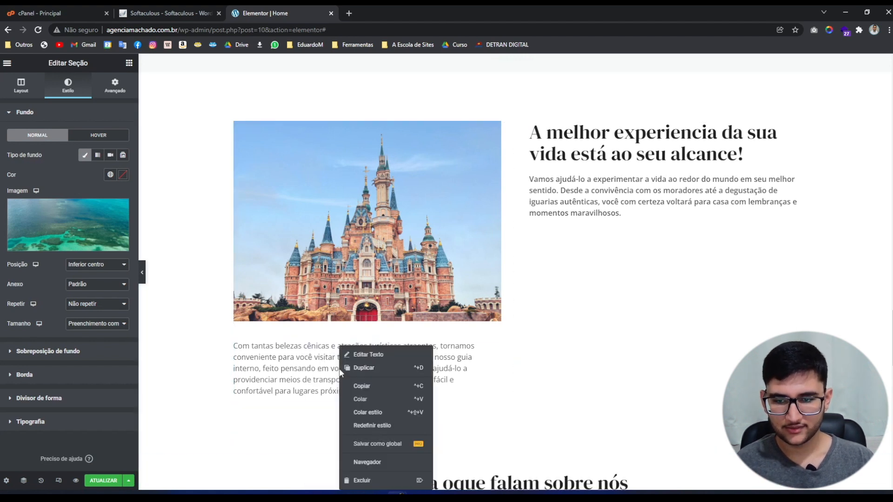
click(407, 480)
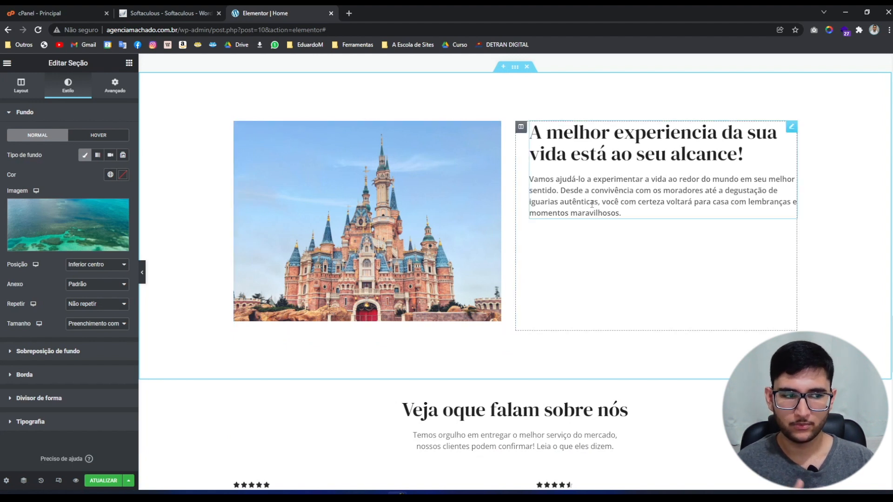
Replace the castle image with the logoipsum storefront photo.
click(419, 200)
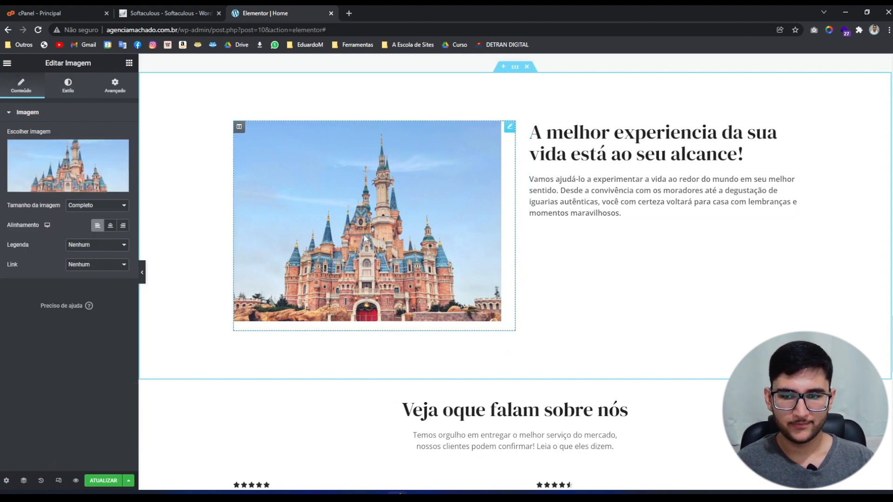
click(98, 168)
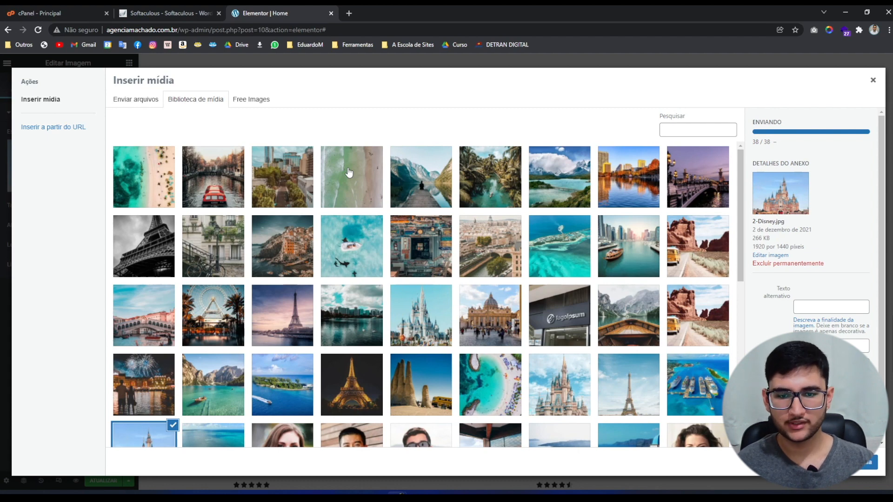
click(578, 310)
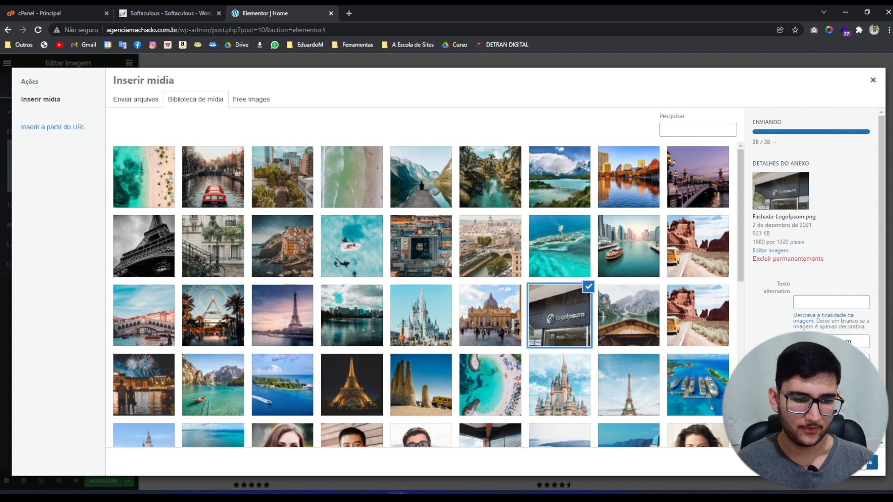
click(854, 462)
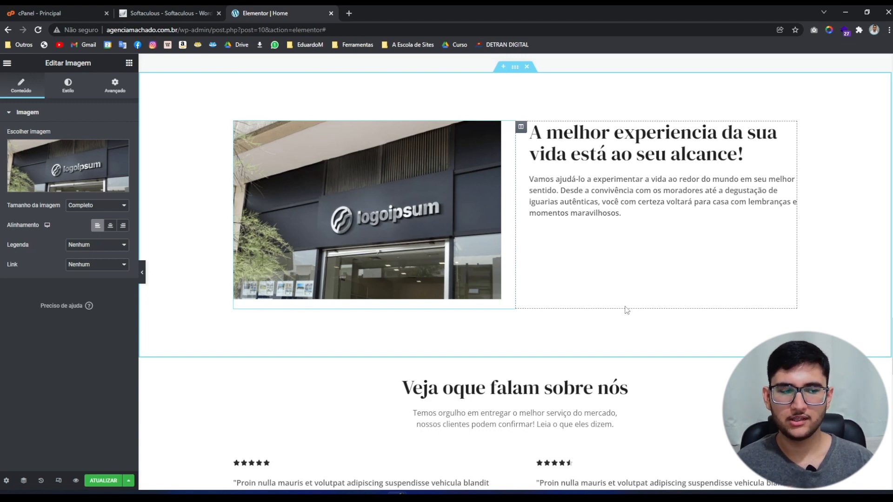
click(644, 269)
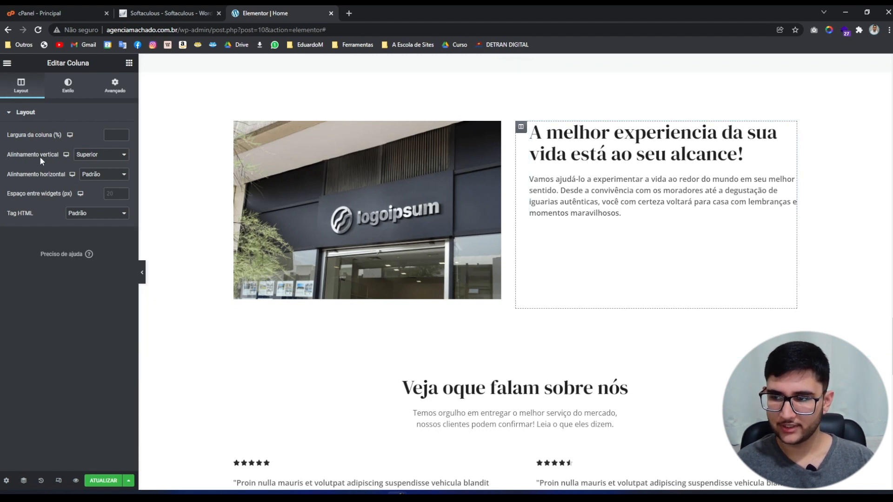
Set the text column's vertical alignment to Meio.
click(86, 157)
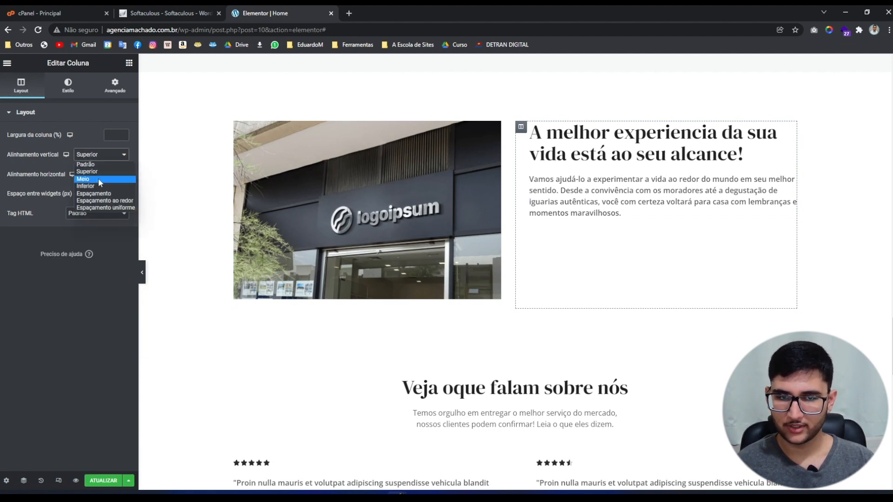
click(99, 179)
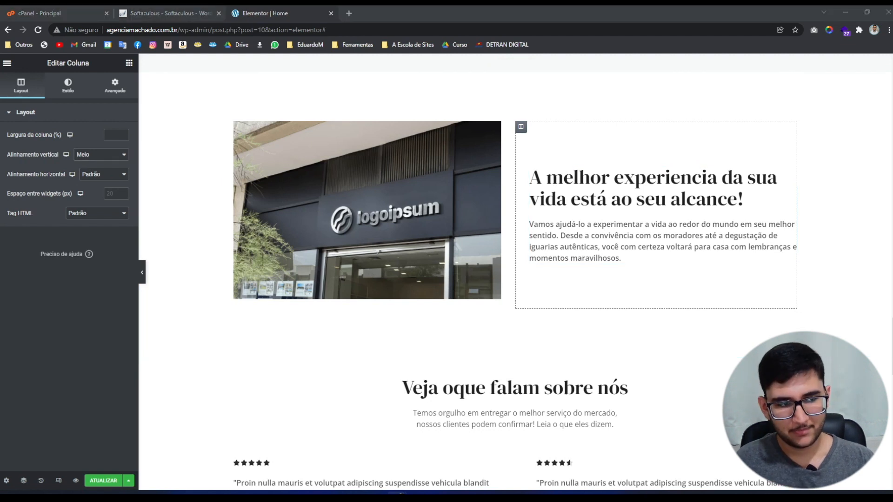
Change the image box title to 'Quem somos nós' and paste in the Agencia Machado description.
click(763, 197)
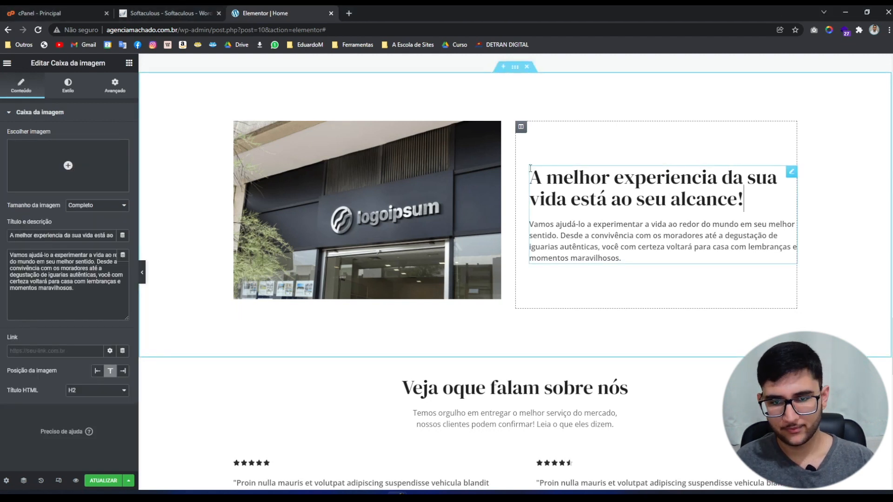
click(60, 237)
key(ctrl+a)
text(Quem somos nós)
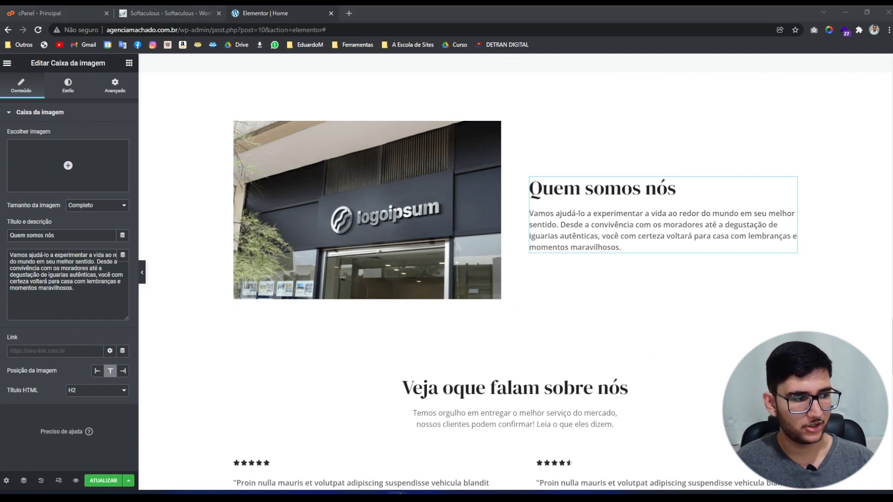
click(15, 303)
key(ctrl+a)
text(Agencia Machado desenvolvidada com objetivo de lorem ipsum dolor sit amet, consectetur adipiscing elit. Fusce aliquam metus volutpat, tristique turpis sit amet, ullamcorper ligula. Donec venenatis pretium dapibus. Curabitur sed lacinia tortor.  Morbi ac velit quis elit bibendum convallis eget at mi. Donec porttitor risus volutpat, consectetur erat sit amet, ultricies lectus. Vivamus scelerisque ante sit amet sapien facilisis, vel pellentesque mi ultricies. dum convallis eget at mi. Donec portfacilisis, vel pellentesque mi ultricies.)
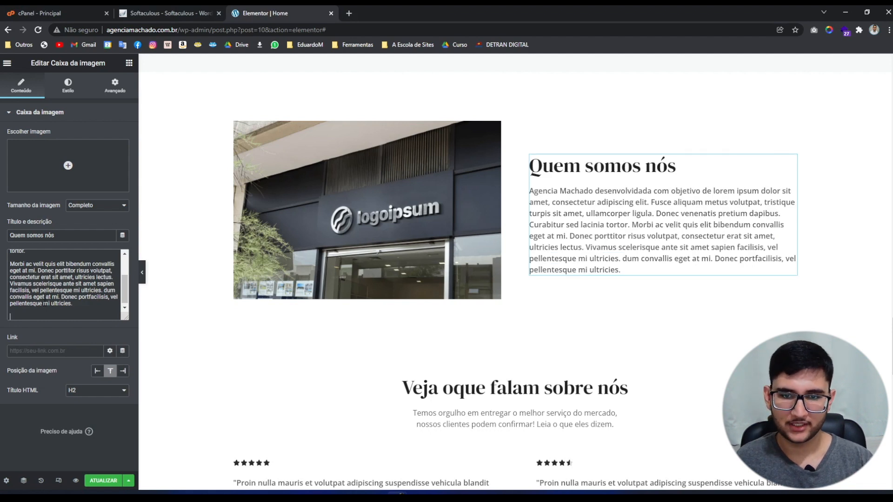
key(BackSpace)
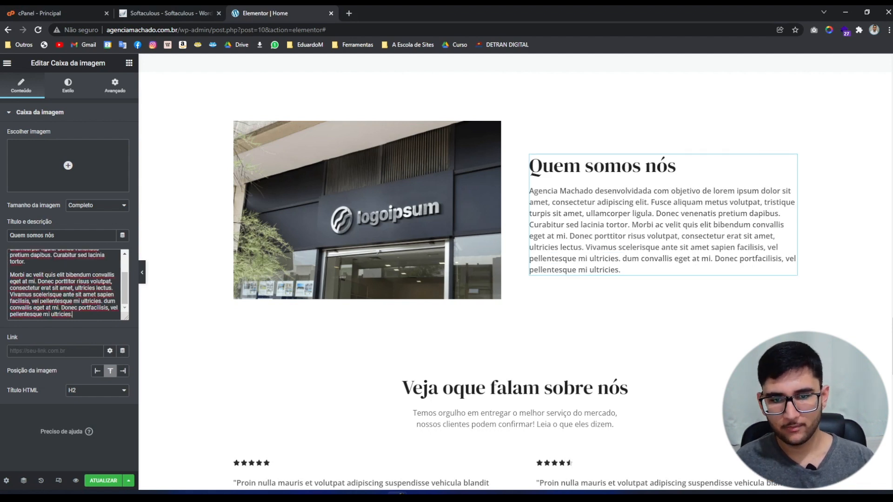
Insert <br><br> between the two description paragraphs and preview the page full-width.
scroll(44, 314, up, 1)
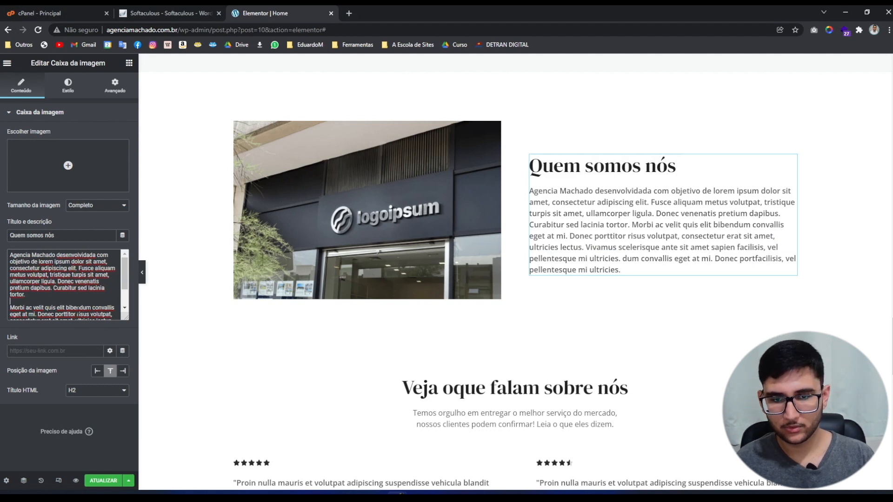
text(<)
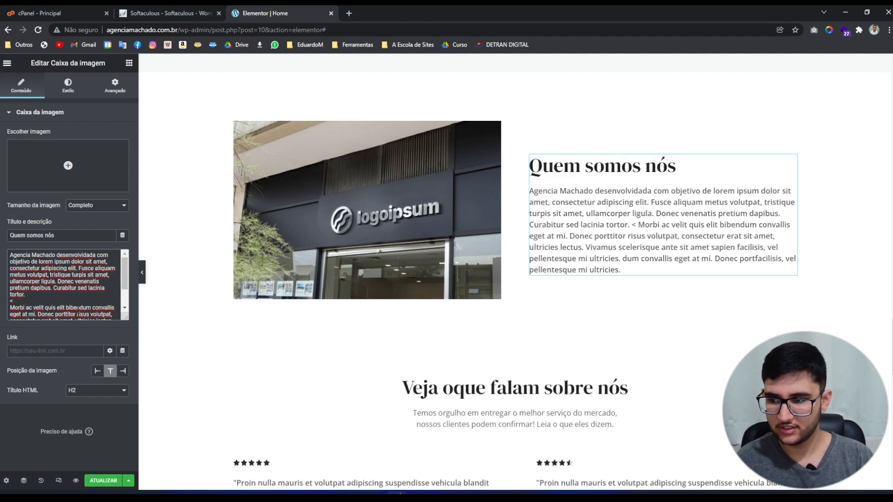
text(br>)
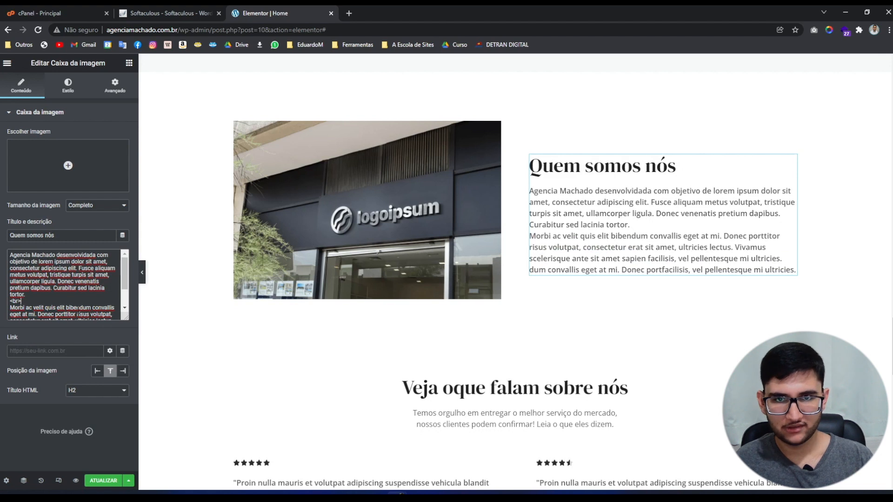
text(<br>)
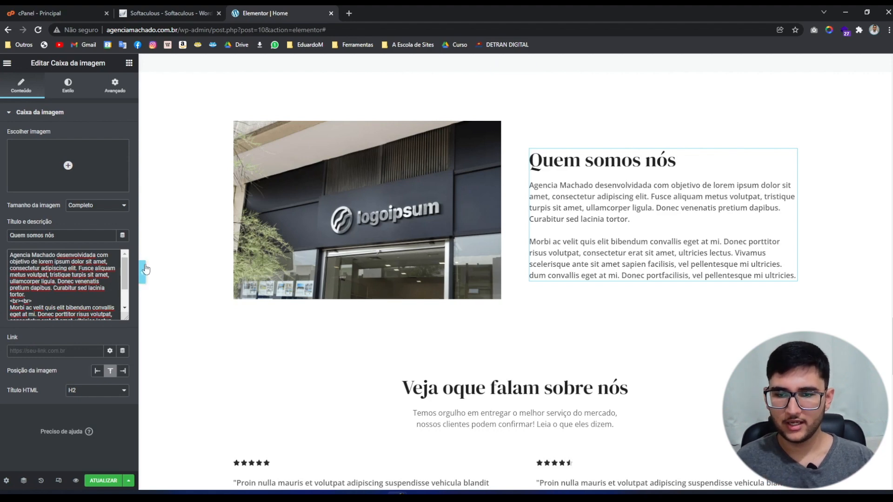
click(142, 272)
scroll(384, 296, up, 2)
scroll(308, 307, down, 1)
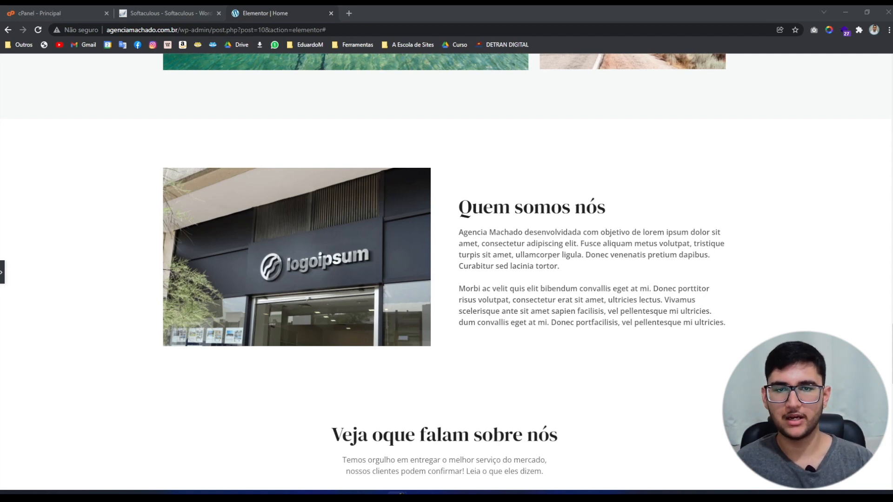
click(2, 272)
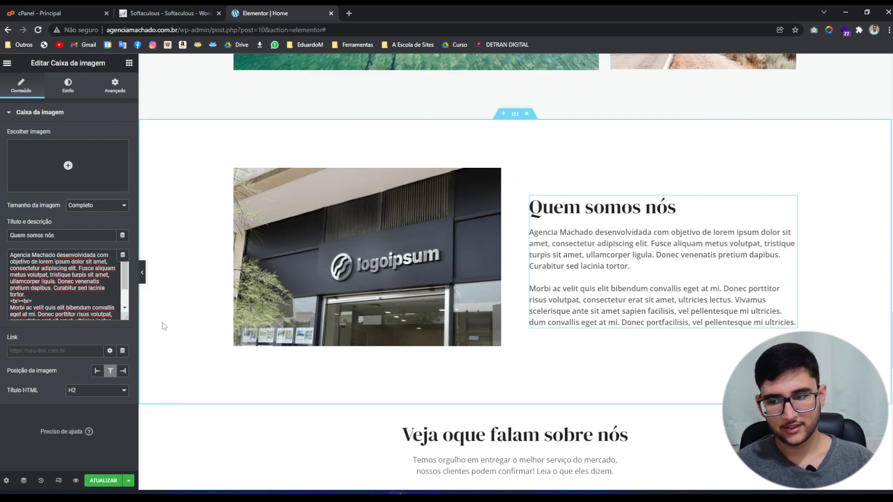
click(144, 281)
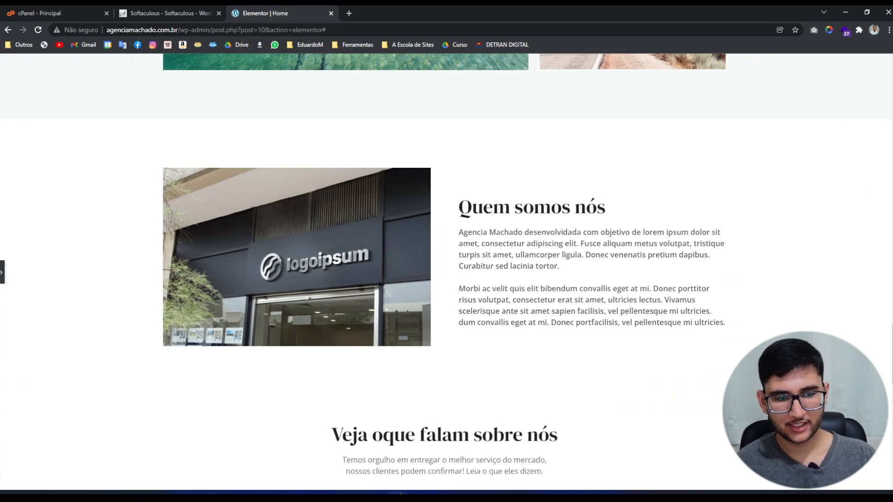
scroll(446, 272, up, 5)
scroll(876, 83, up, 15)
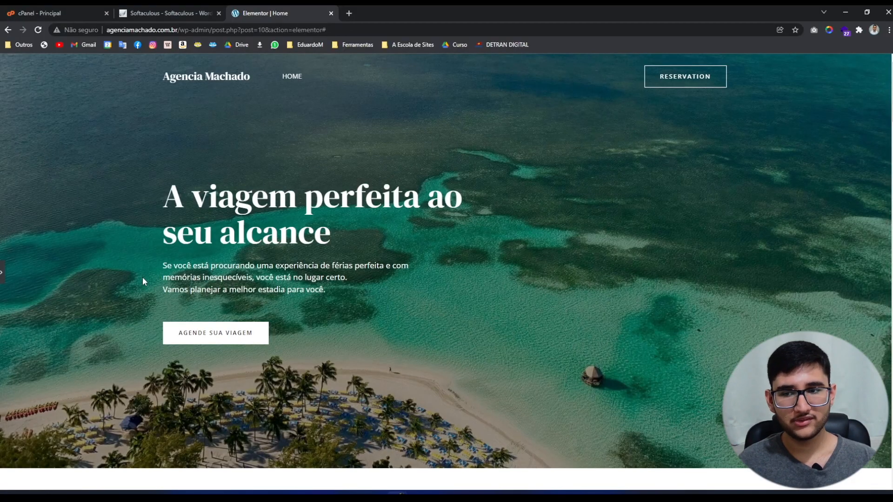
Place an Âncora do menu widget above the hero heading 'A viagem perfeita ao seu alcance'.
click(2, 273)
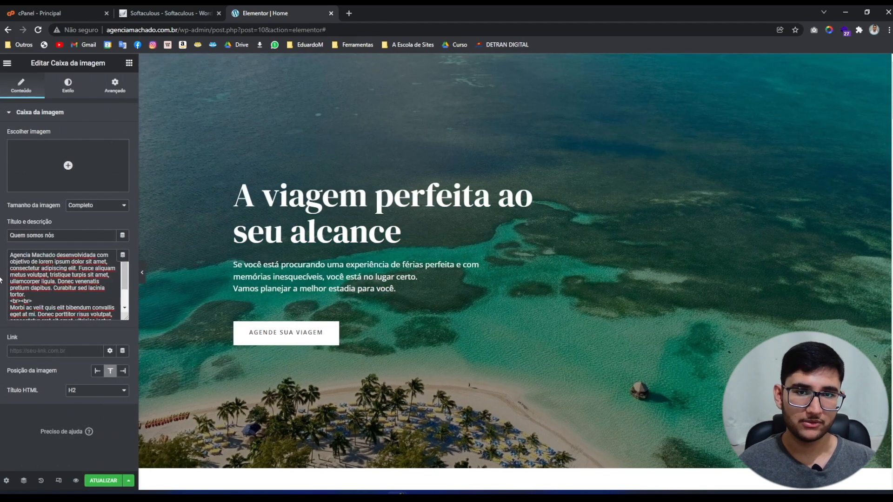
click(127, 64)
scroll(8, 206, down, 15)
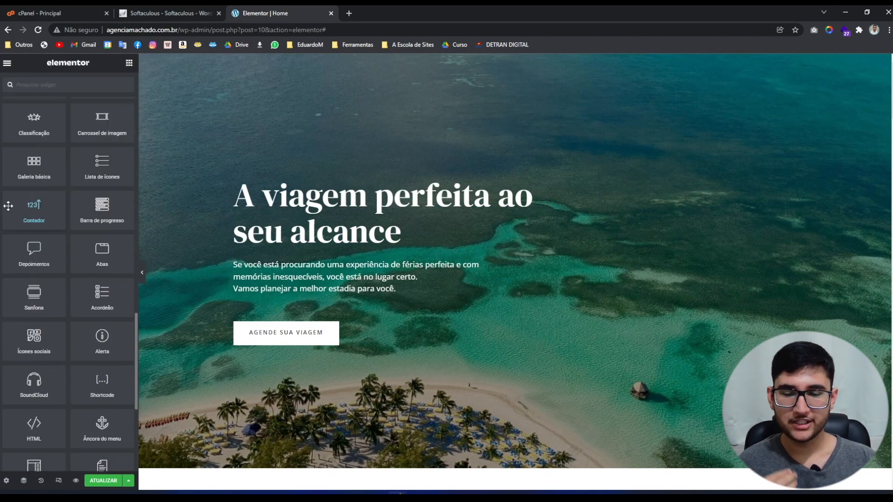
scroll(9, 206, down, 1)
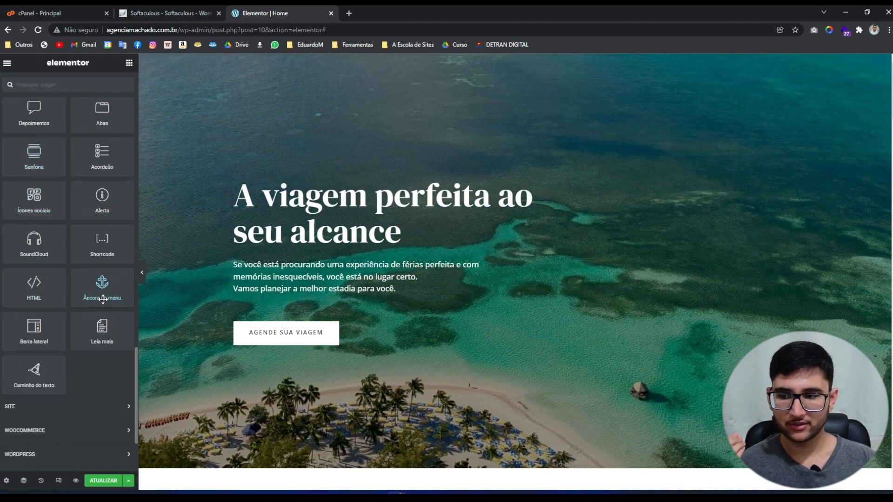
drag(103, 300, 308, 192)
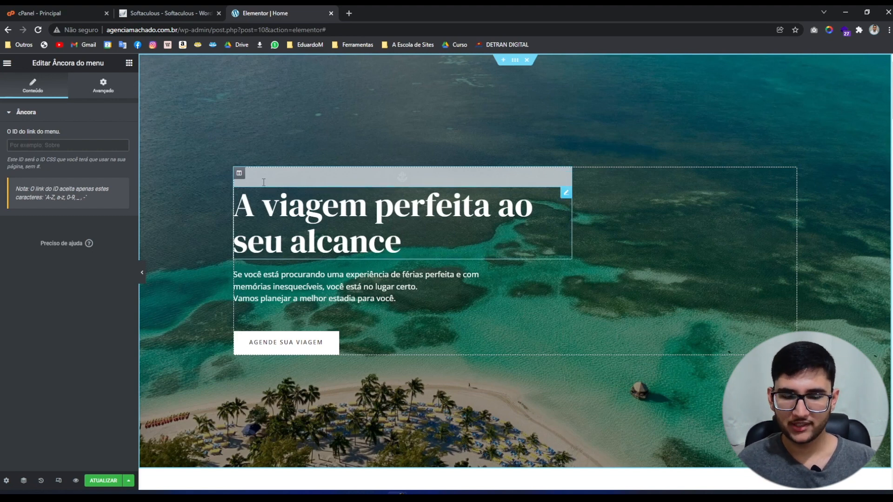
Give the menu anchor the ID 'inicio' and copy it.
click(263, 183)
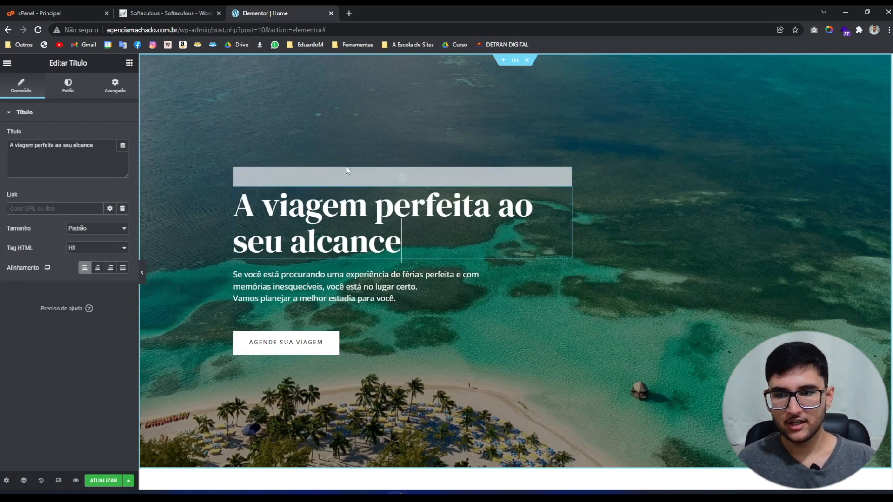
click(345, 177)
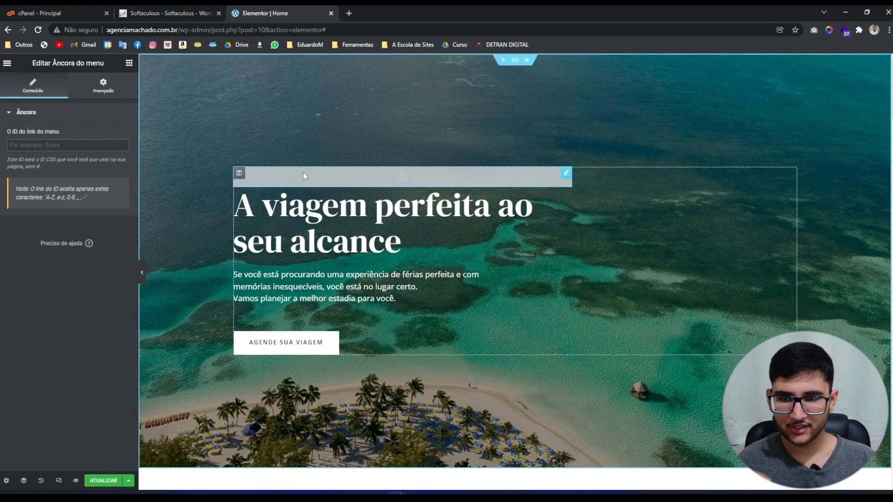
click(82, 144)
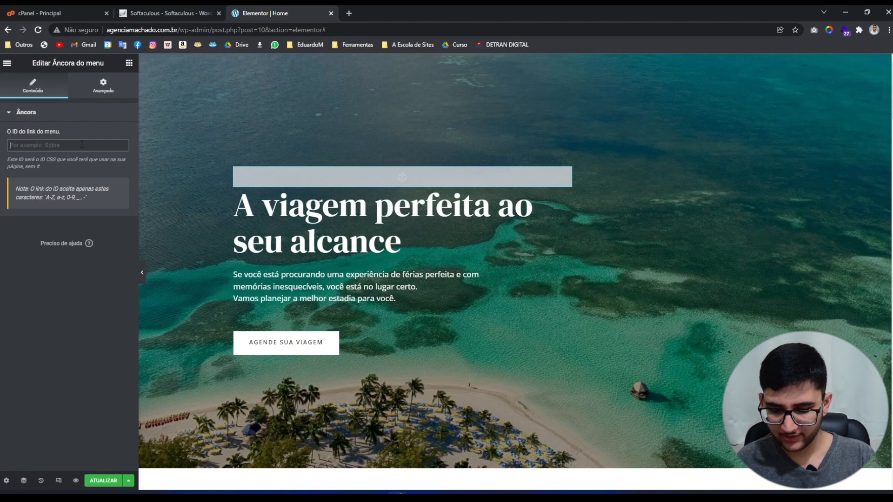
text(inicio)
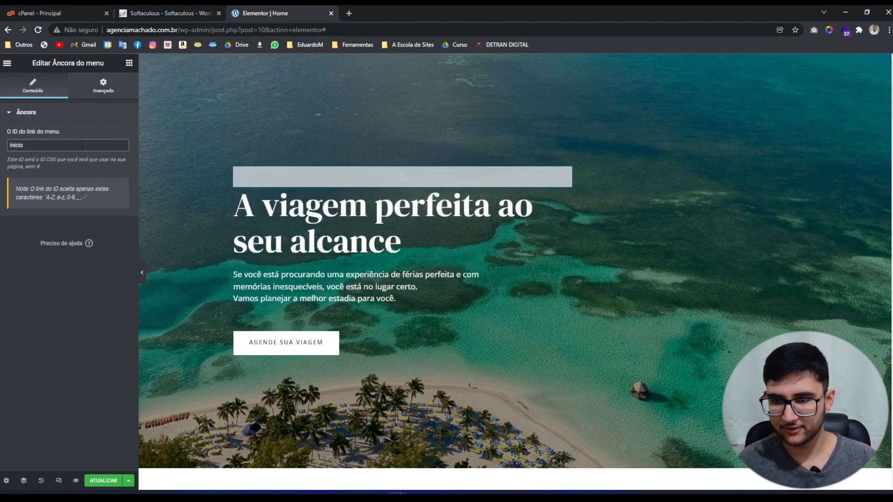
right_click(326, 184)
click(353, 221)
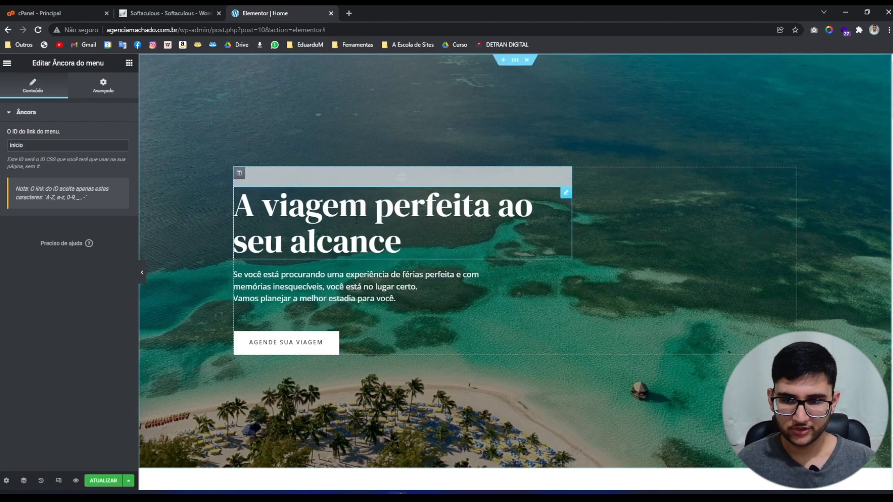
scroll(305, 282, down, 10)
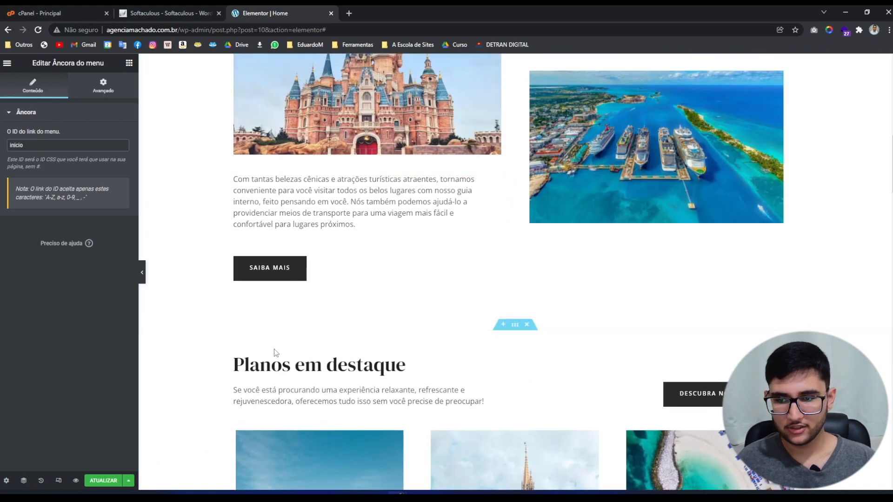
Paste an anchor at the top of 'Planos em destaque' with the ID 'planos'.
right_click(273, 348)
click(290, 398)
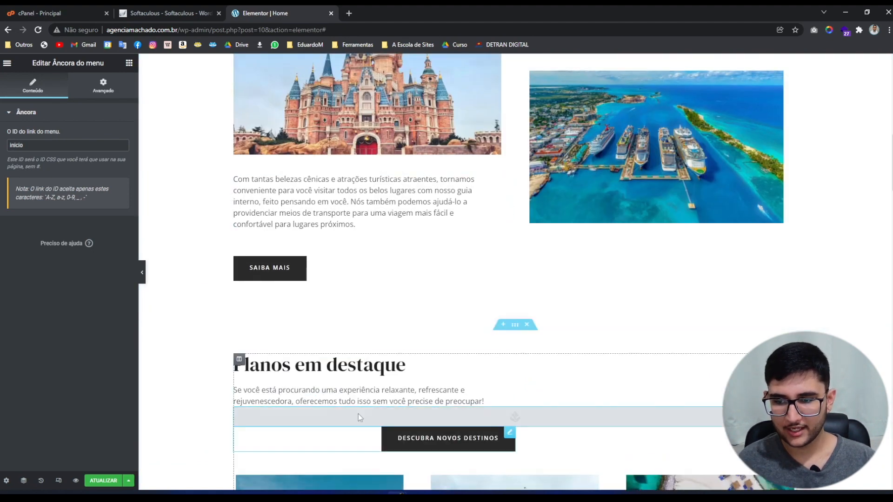
scroll(493, 329, down, 2)
drag(493, 329, 353, 270)
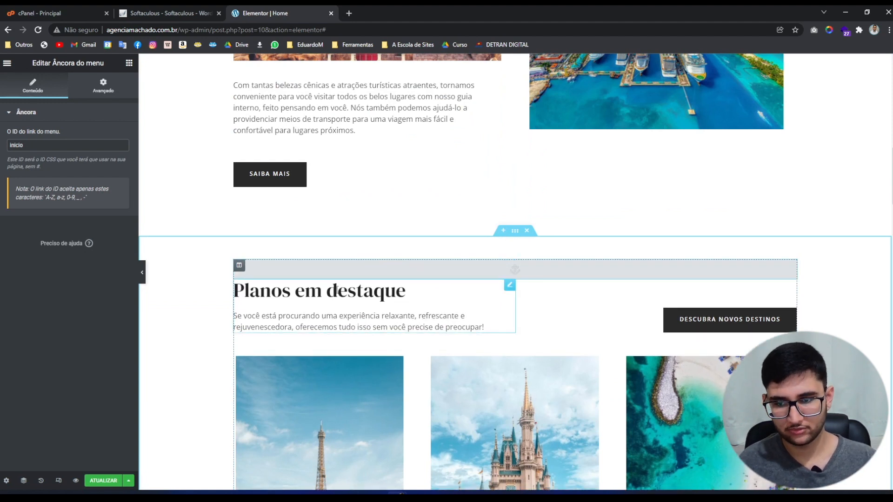
drag(112, 145, 1, 138)
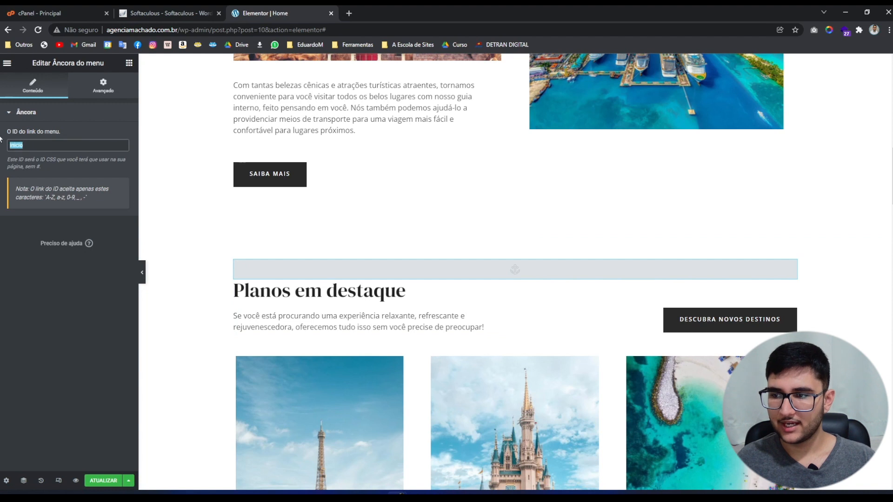
key(BackSpace)
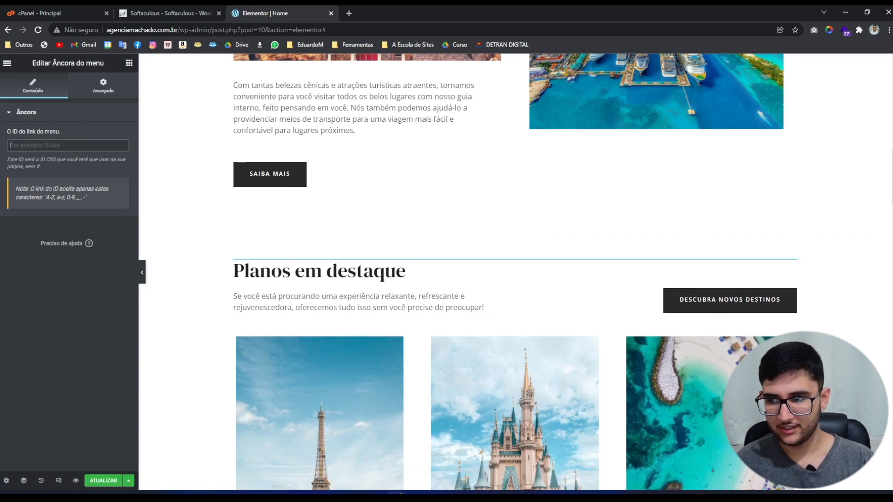
text(planos)
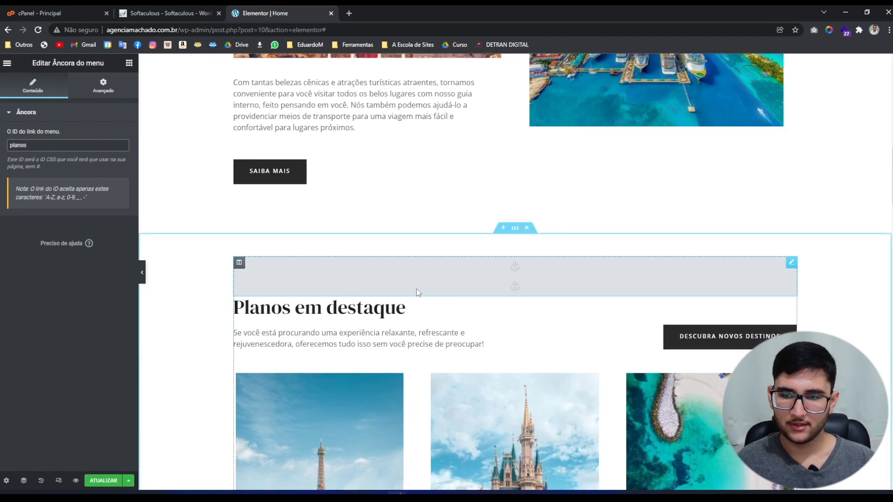
Paste an anchor above the 'Quem somos nós' heading with the ID 'sobre'.
scroll(414, 292, down, 15)
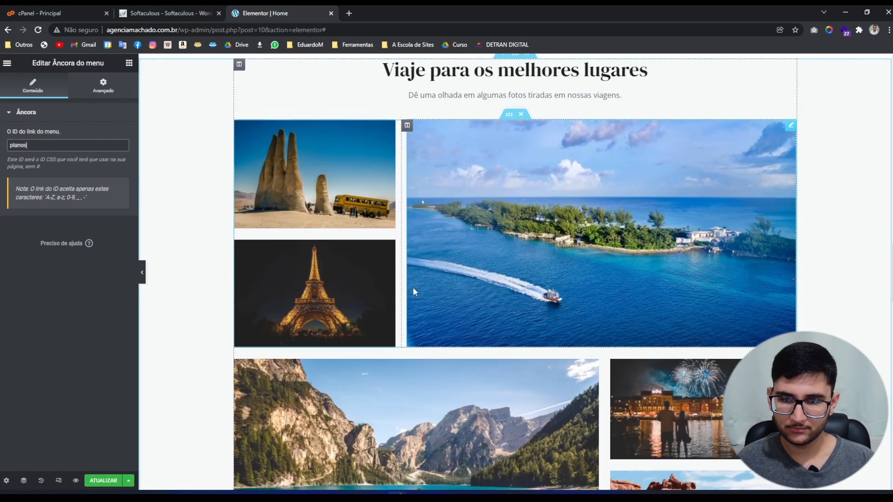
scroll(414, 292, down, 10)
click(593, 223)
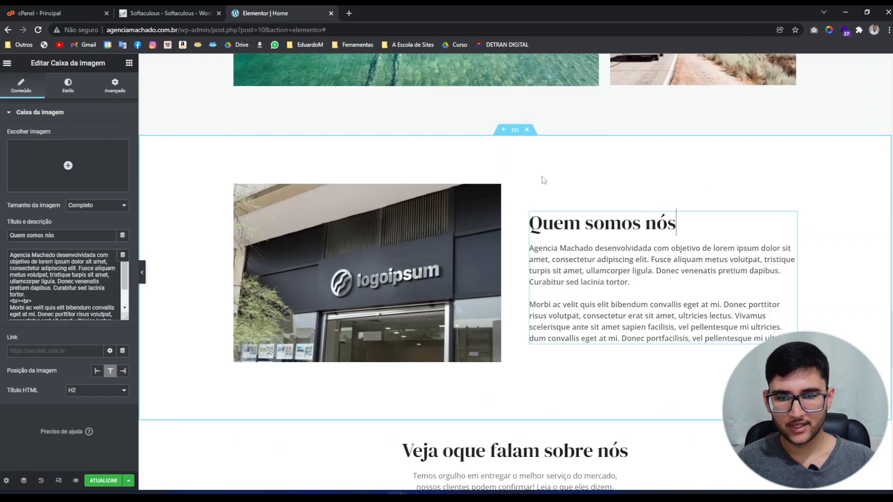
right_click(598, 239)
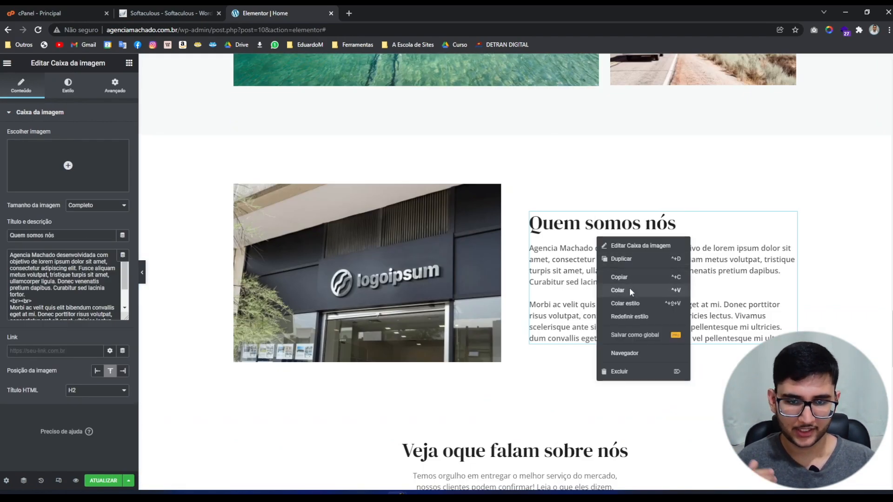
click(631, 292)
drag(663, 348, 605, 198)
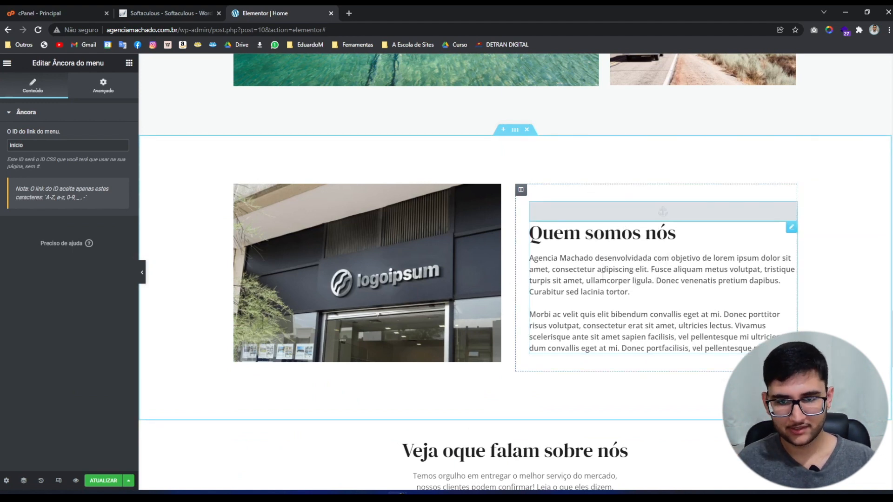
drag(25, 145, 1, 143)
text(sobre)
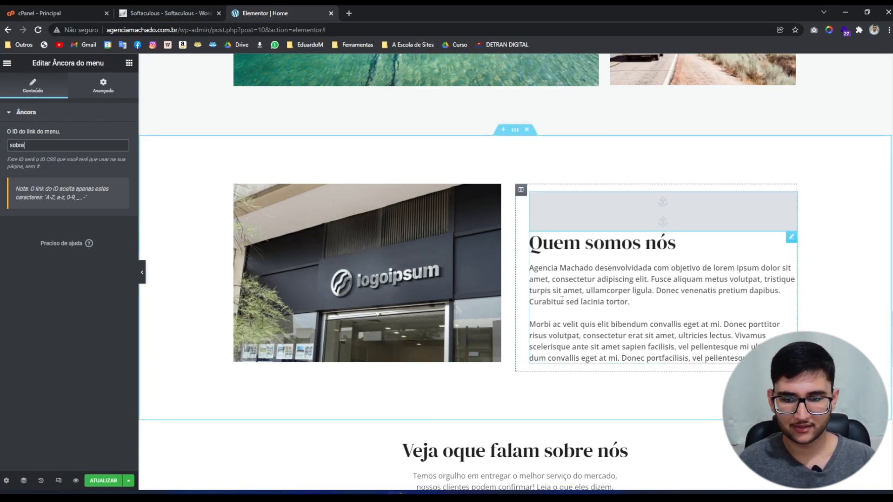
Paste an anchor with the ID 'contato' into the contact section and save the page.
scroll(511, 303, down, 7)
scroll(512, 302, down, 8)
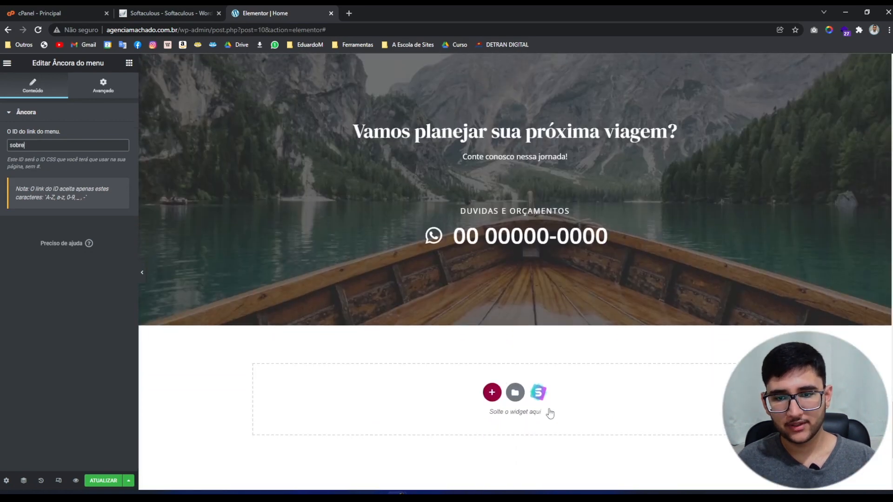
scroll(498, 385, up, 4)
right_click(482, 320)
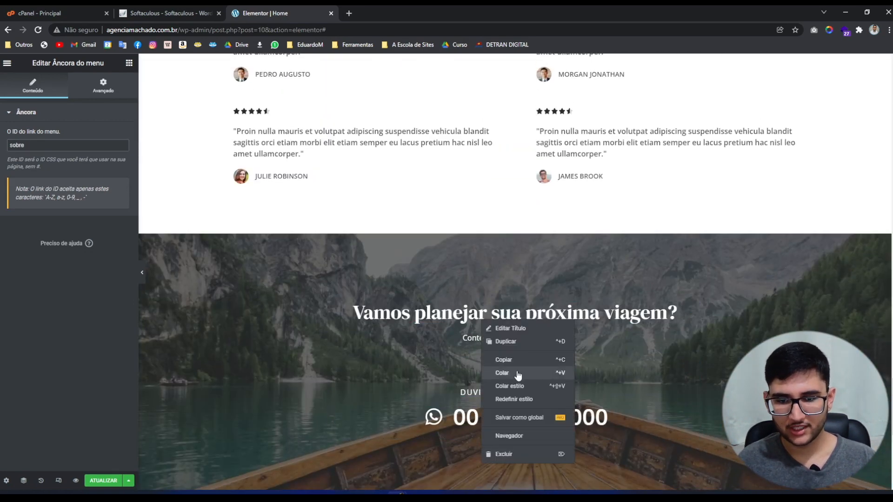
click(517, 374)
drag(518, 380, 512, 298)
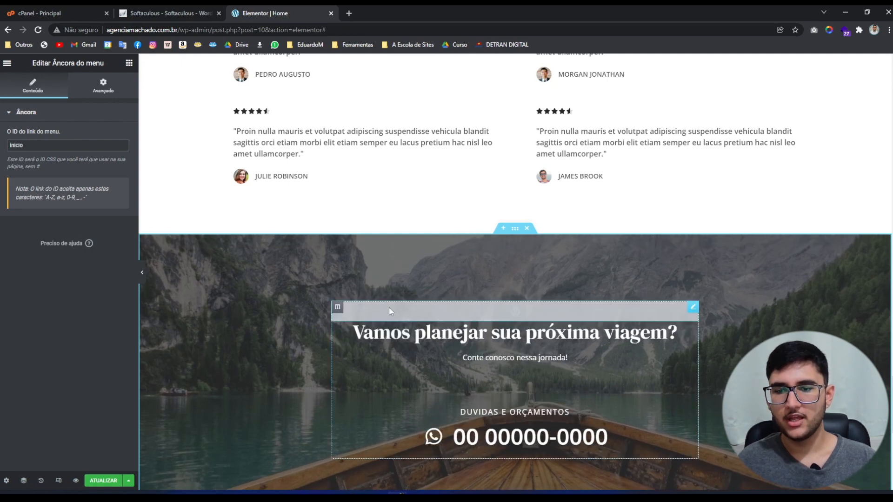
drag(26, 145, 1, 142)
text(c)
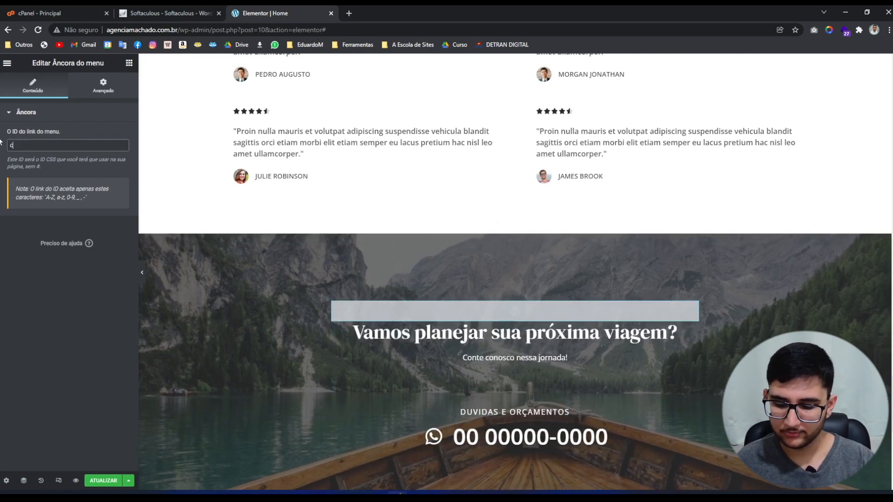
text(ontato)
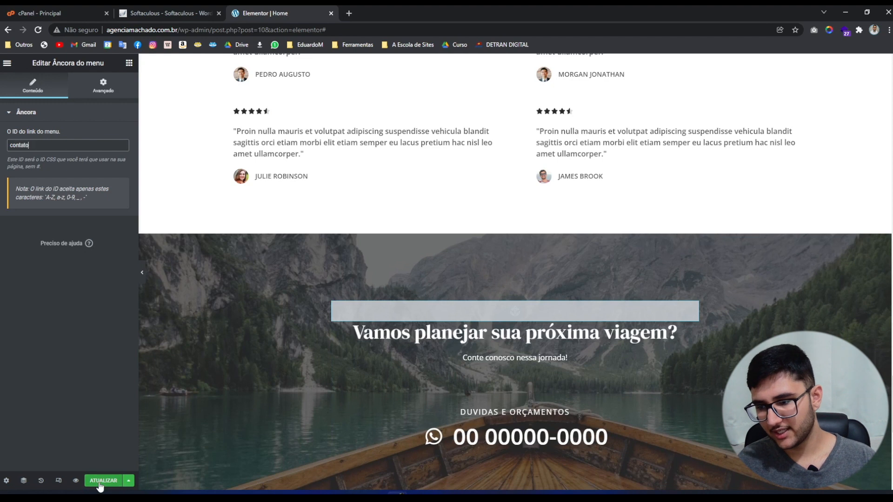
click(103, 480)
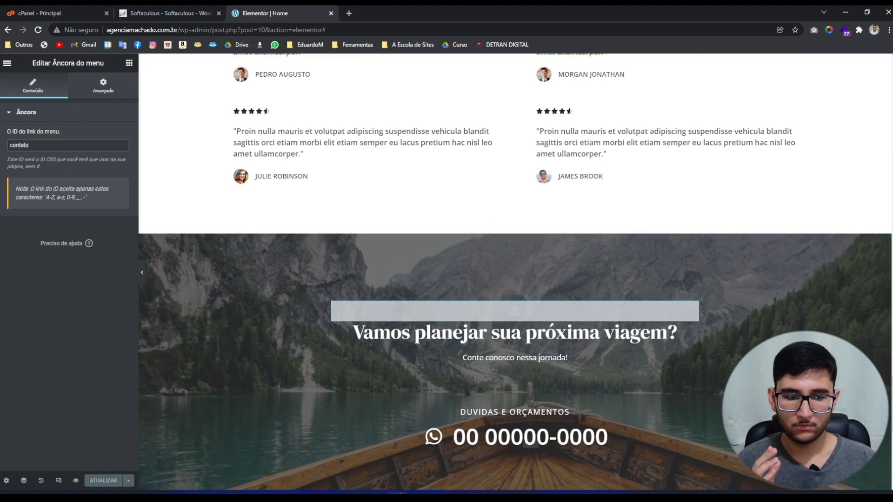
click(142, 272)
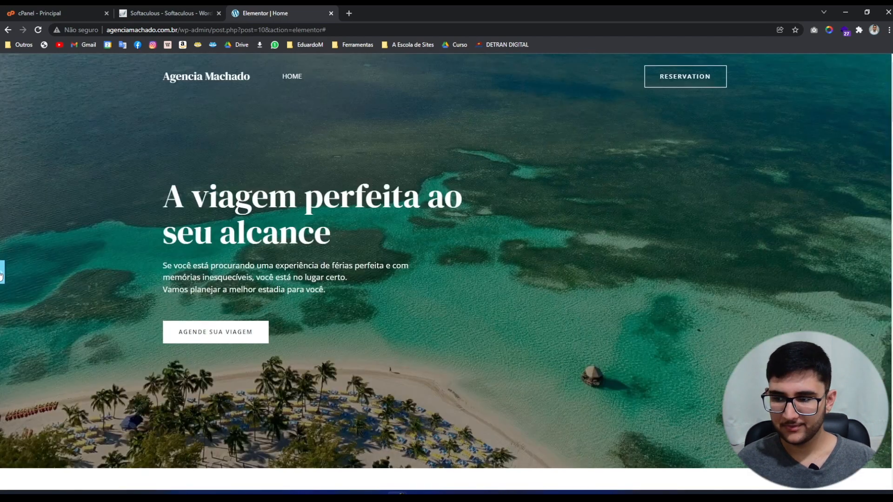
Open a live preview of the homepage in a new browser tab.
click(2, 272)
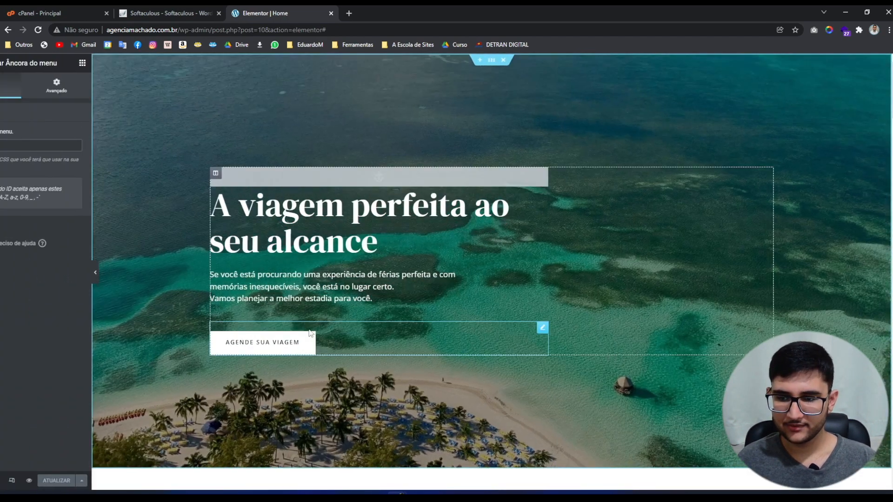
click(76, 481)
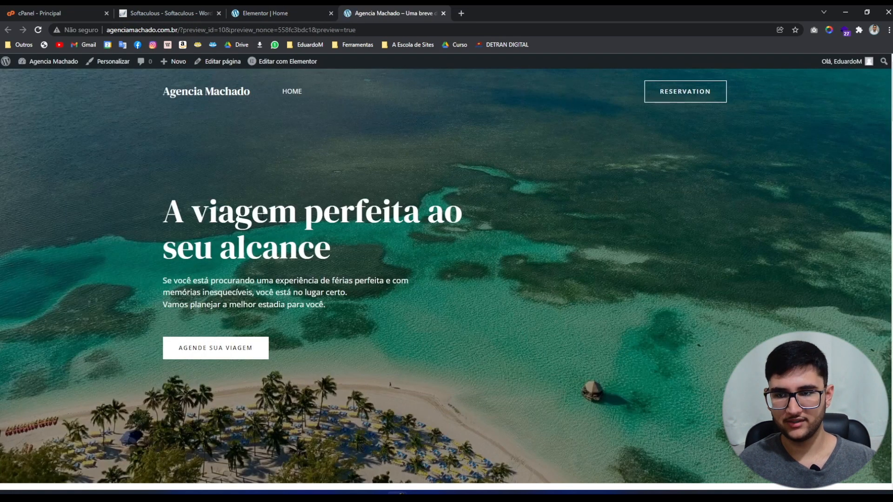
click(265, 13)
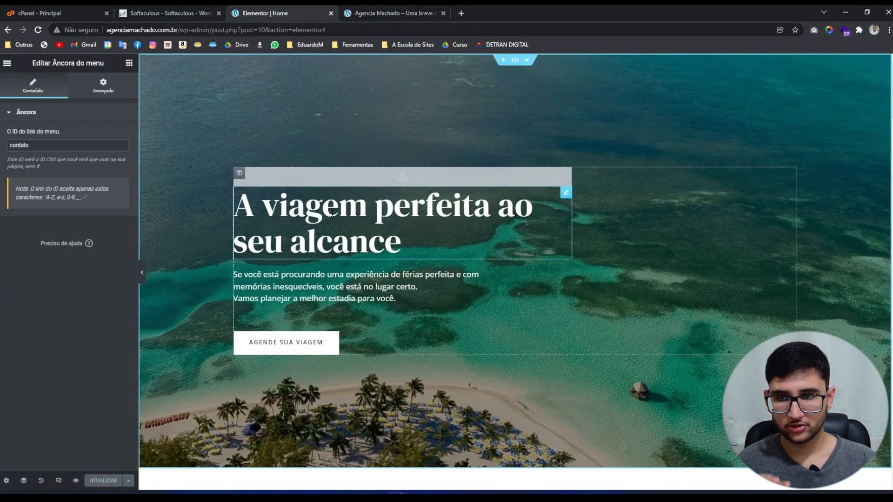
click(393, 13)
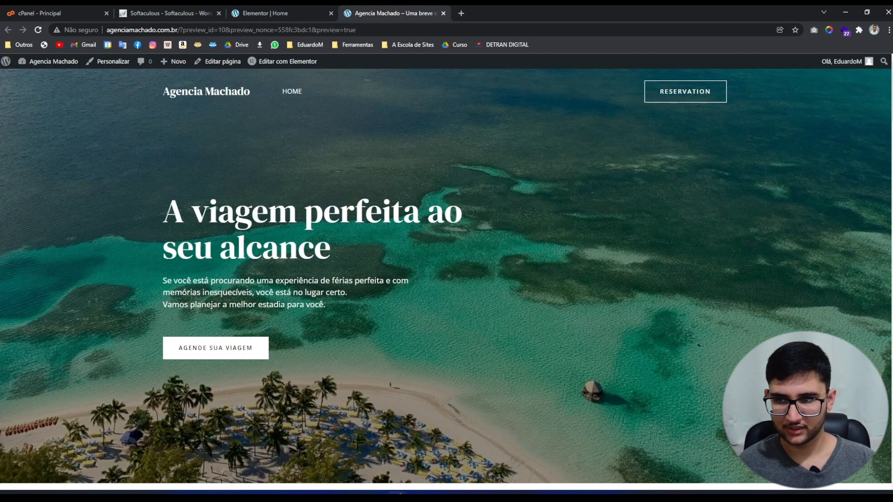
Test where the AGENDE SUA VIAGEM link jumps on the preview page.
click(208, 349)
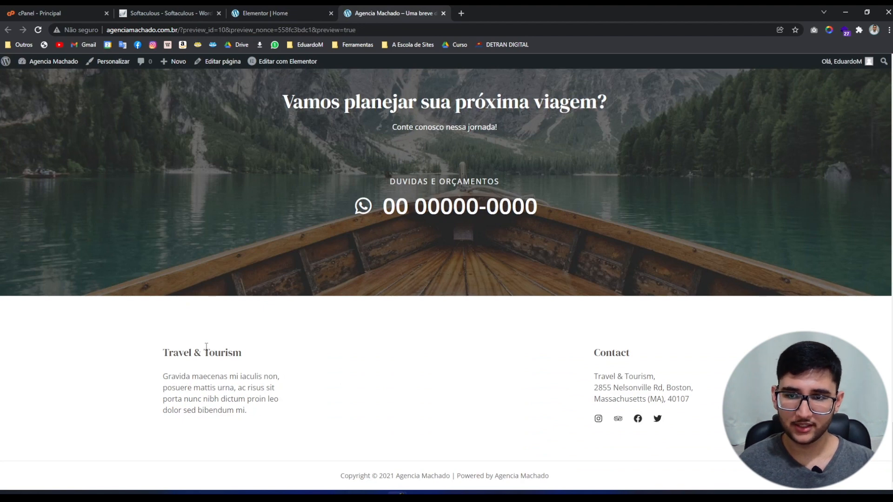
scroll(206, 346, up, 2)
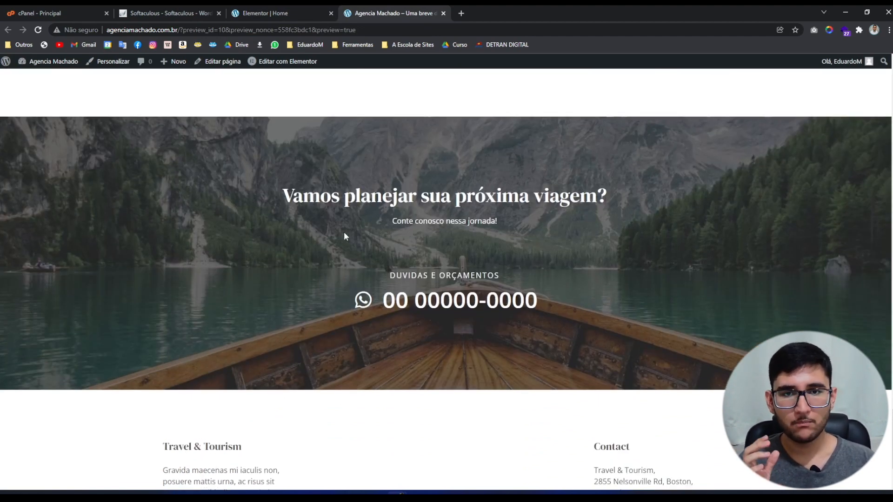
drag(892, 437, 863, 70)
scroll(367, 377, down, 14)
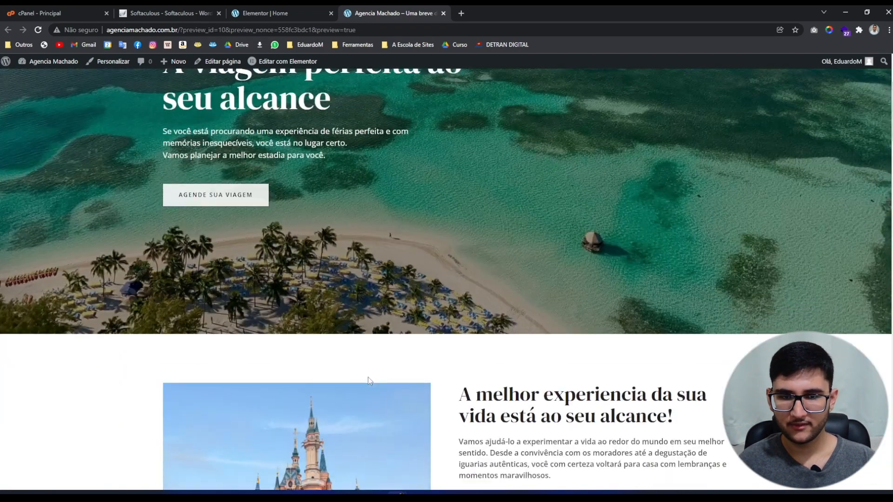
scroll(179, 297, up, 2)
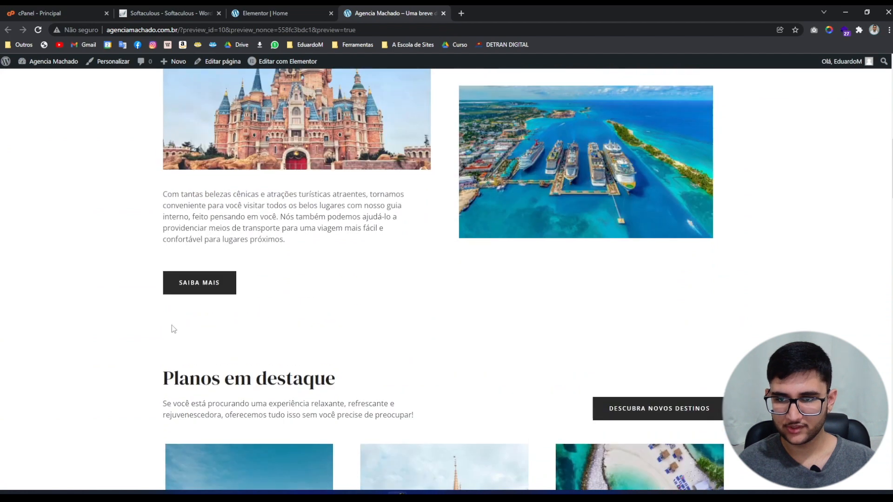
scroll(228, 298, down, 6)
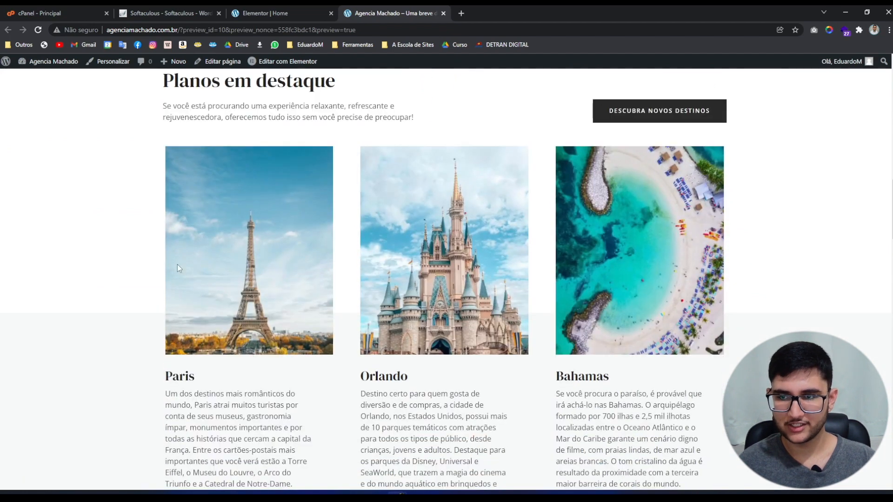
Confirm DESCUBRA NOVOS DESTINOS jumps to the contact banner, then return to the editor.
click(641, 117)
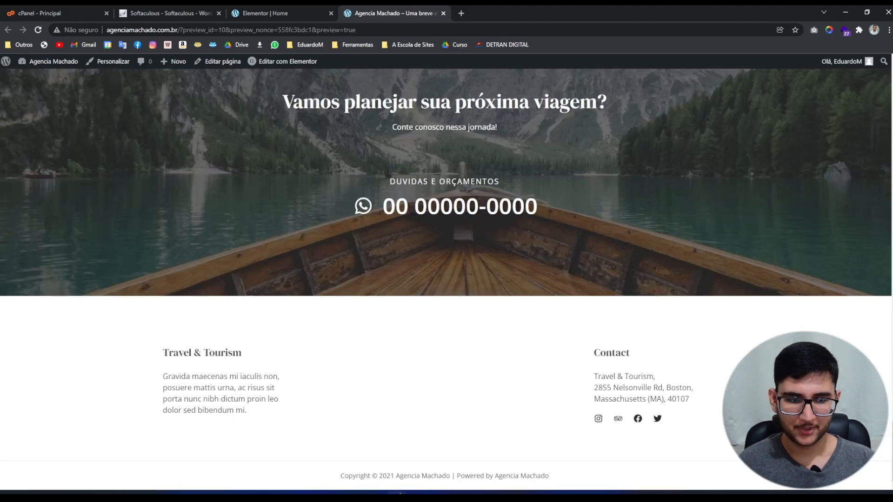
drag(892, 448, 892, 443)
scroll(868, 292, up, 5)
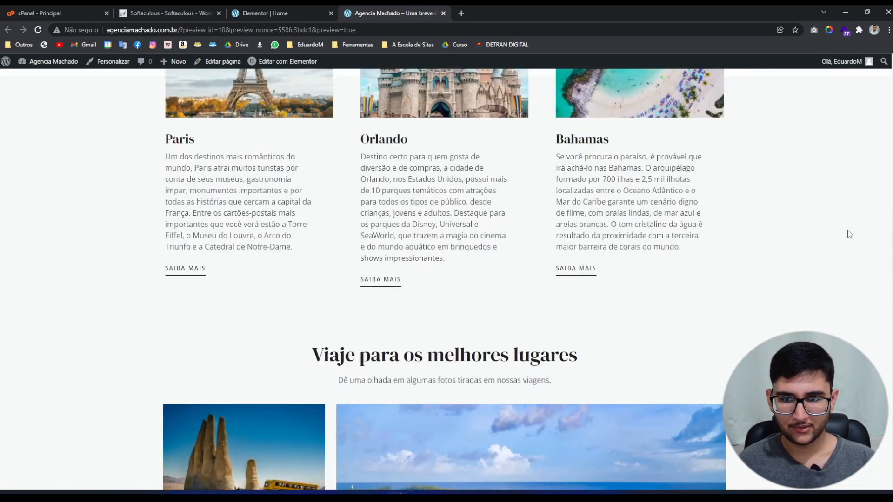
scroll(847, 230, down, 15)
scroll(821, 142, up, 20)
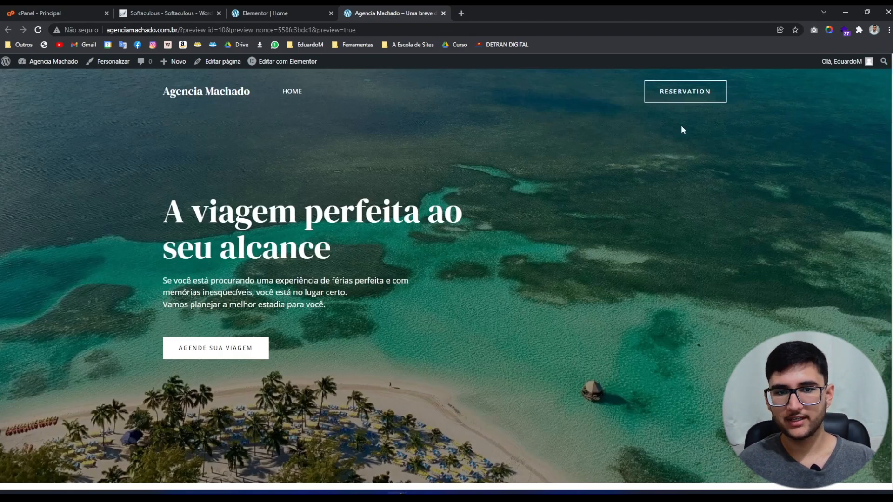
click(321, 10)
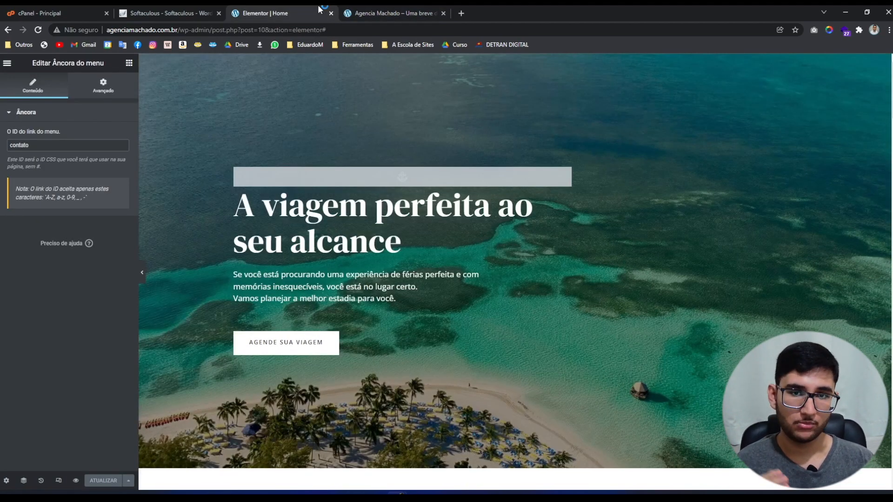
Inspect the AGENDE SUA VIAGEM button's Link field, which points to #contato.
click(345, 343)
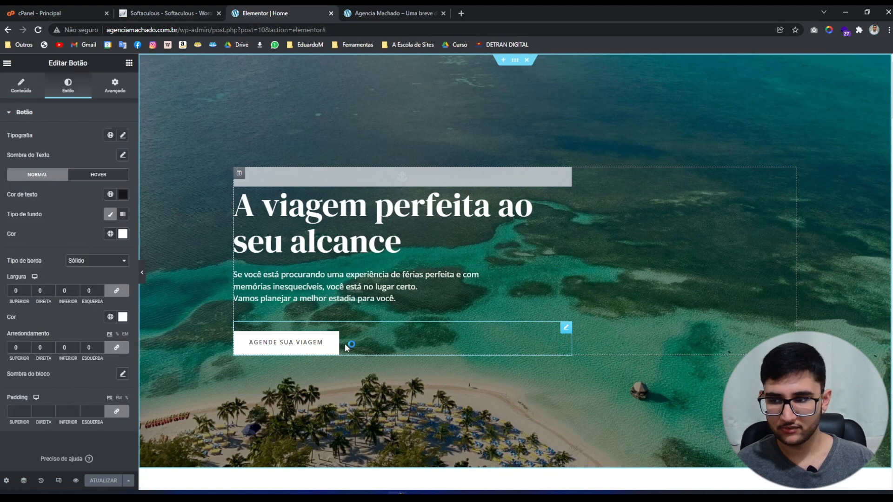
click(21, 86)
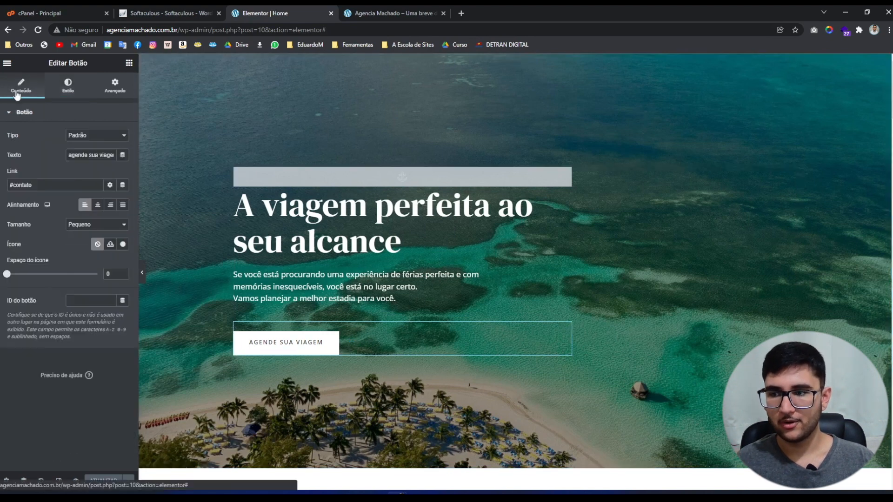
click(47, 186)
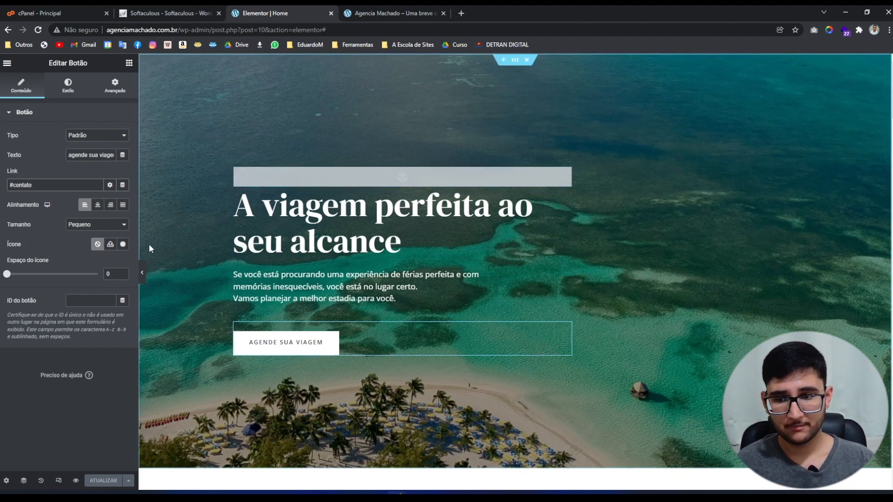
drag(49, 186, 0, 188)
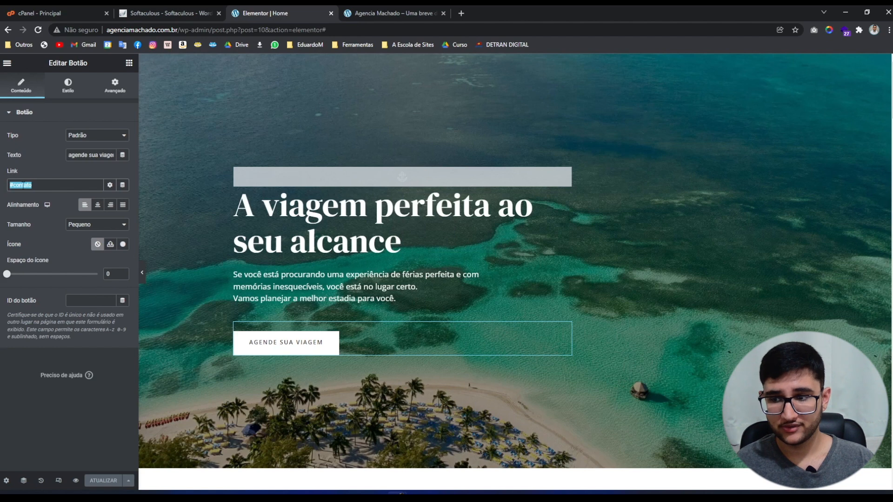
click(22, 186)
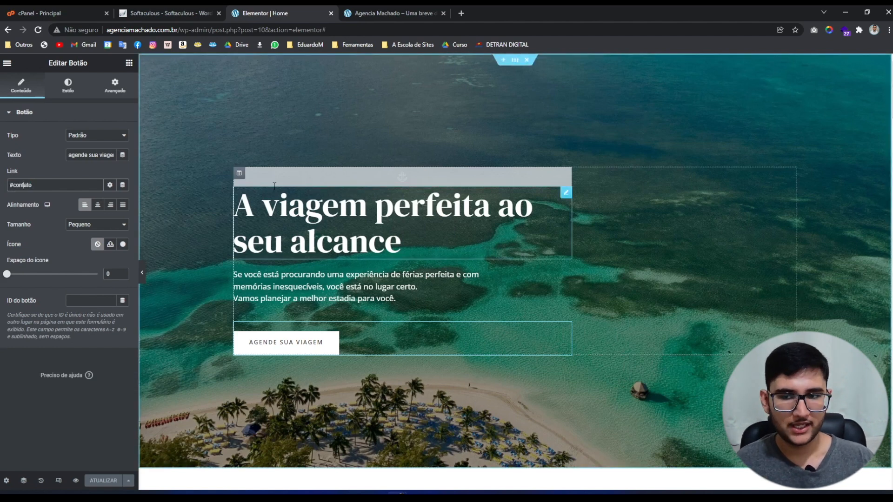
Check that the anchor at the top of the hero has the ID inicio.
click(260, 181)
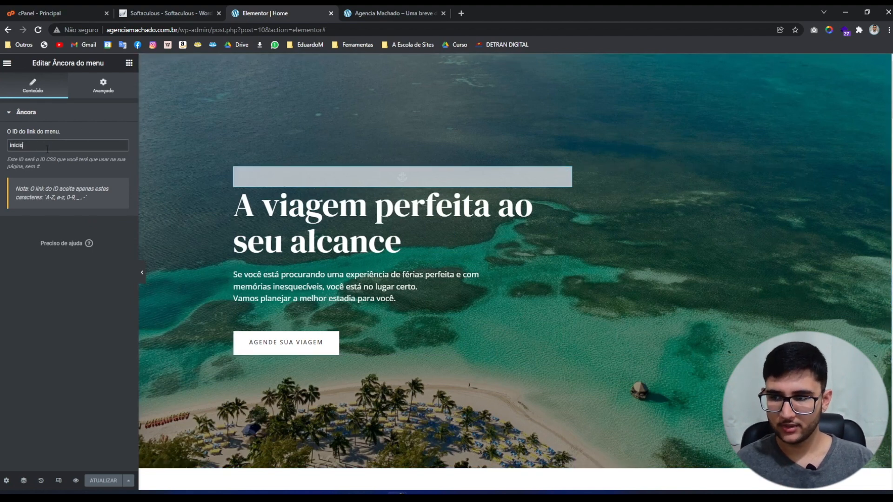
drag(46, 145, 1, 151)
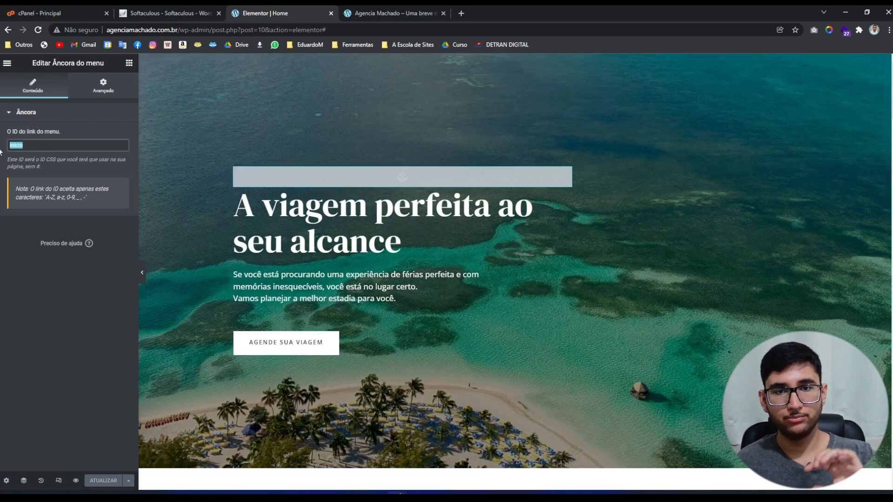
click(51, 145)
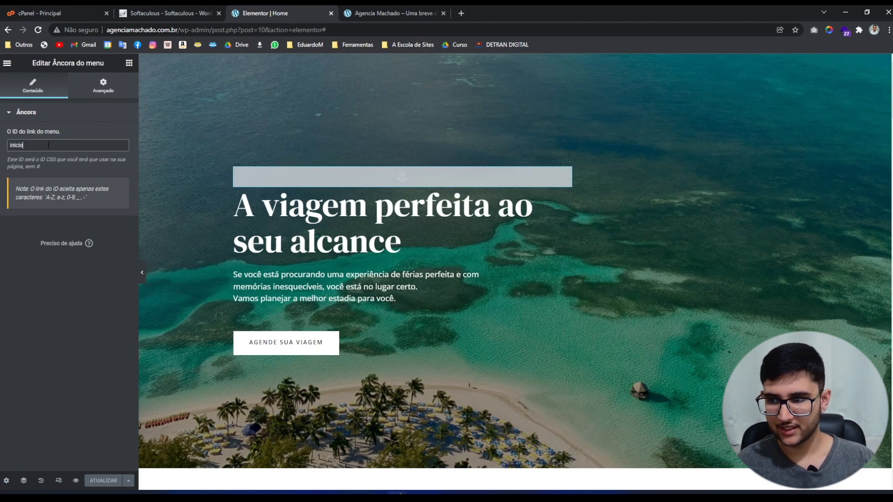
drag(46, 146, 3, 148)
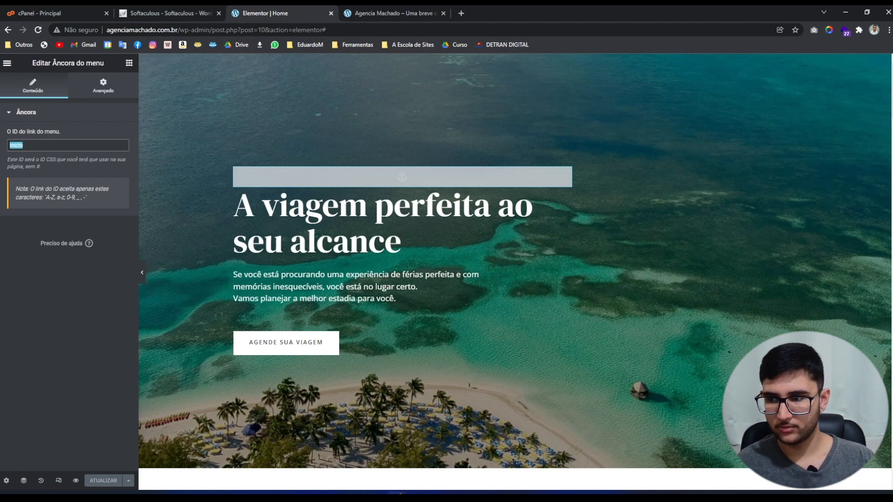
click(30, 153)
drag(44, 146, 0, 151)
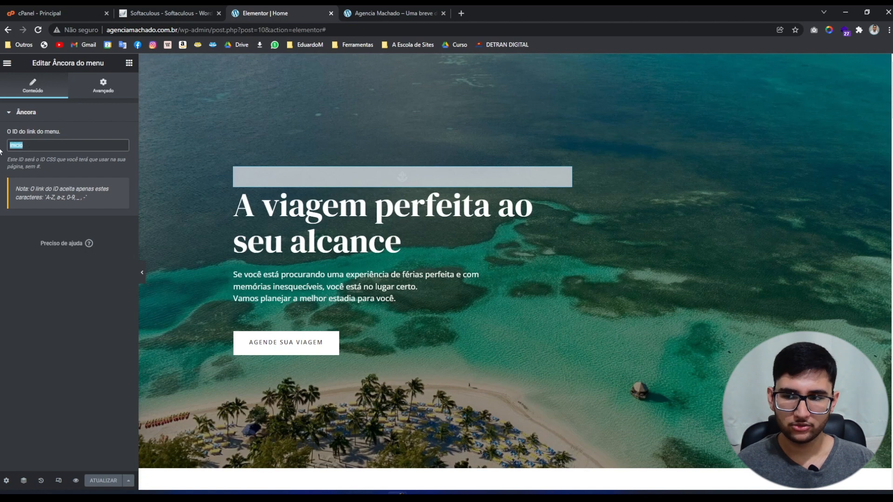
Reselect the AGENDE SUA VIAGEM button and review its #contato link.
click(403, 342)
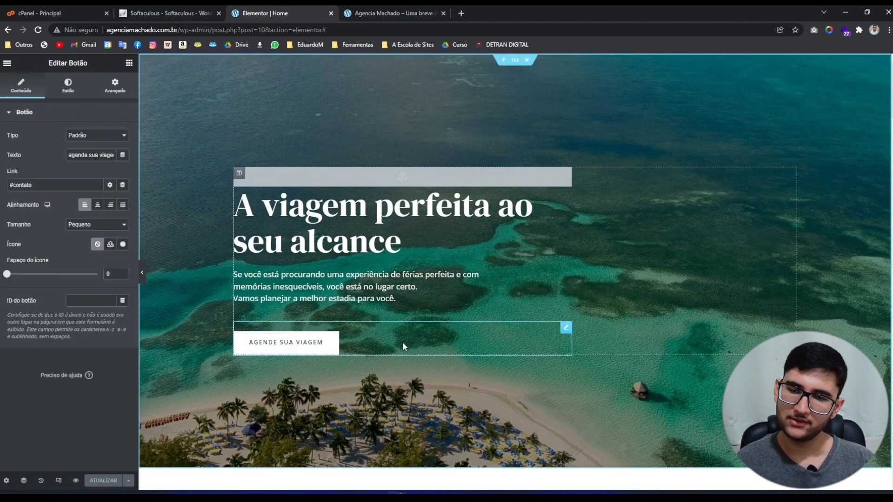
drag(45, 185, 4, 187)
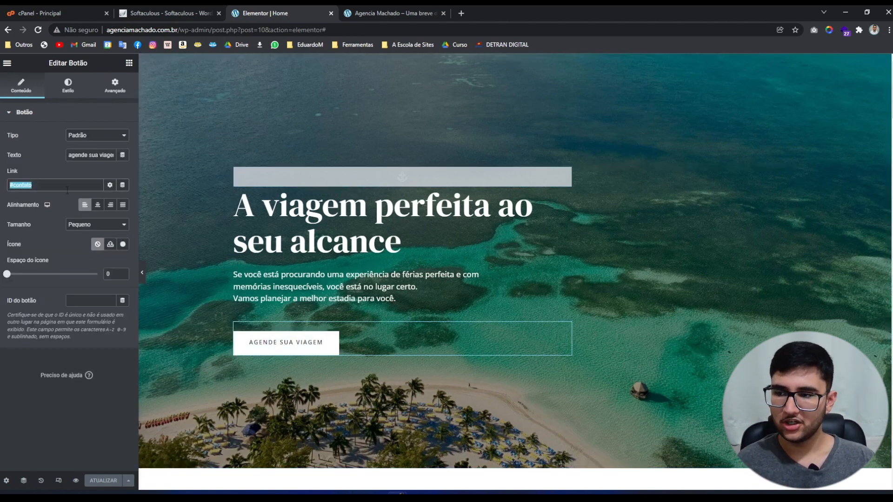
click(55, 187)
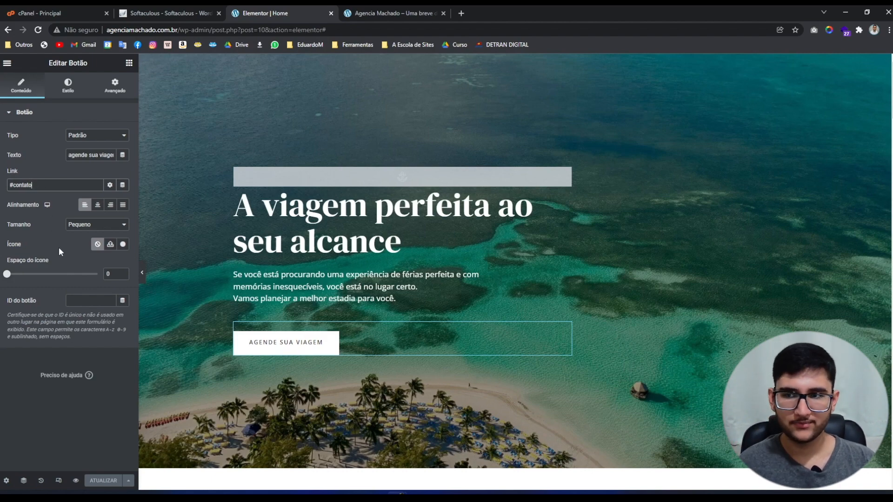
Close the preview and try '2' on the hero anchor ID, reverting it to inicio.
click(369, 12)
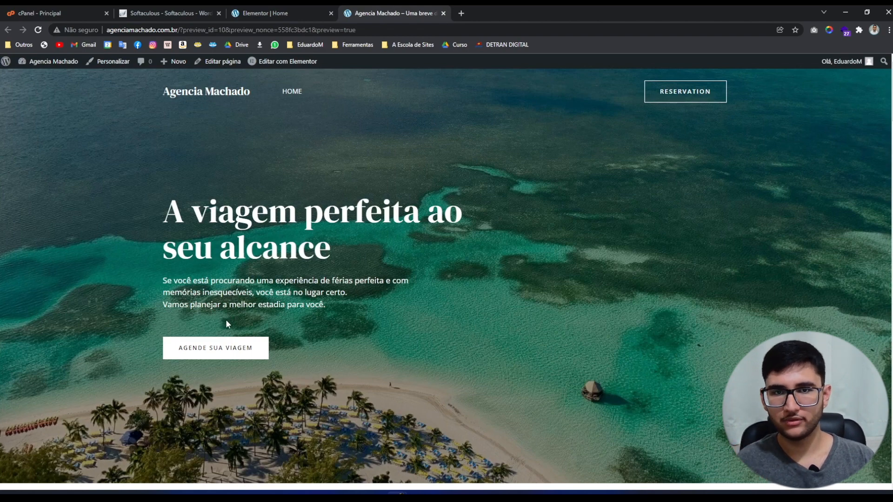
key(ctrl+w)
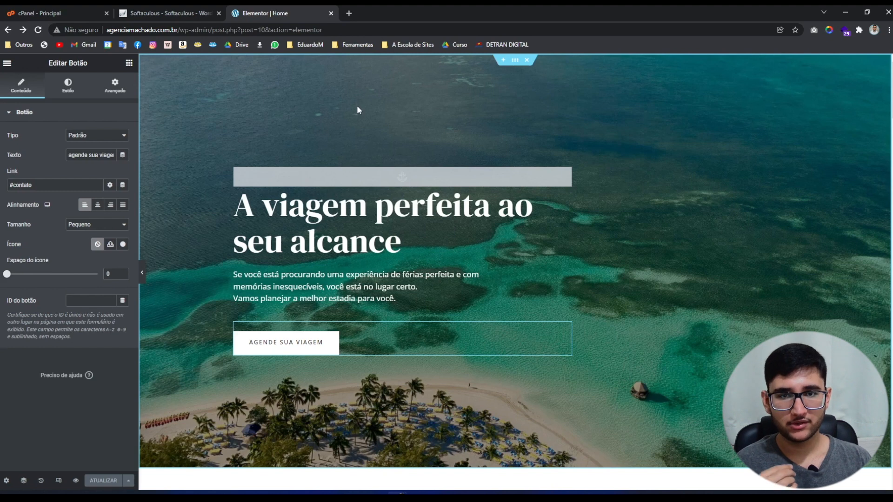
click(350, 177)
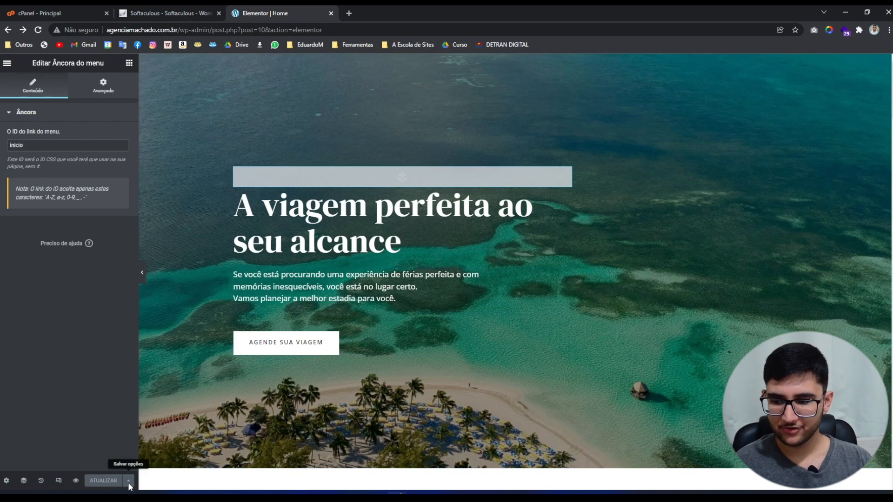
click(61, 146)
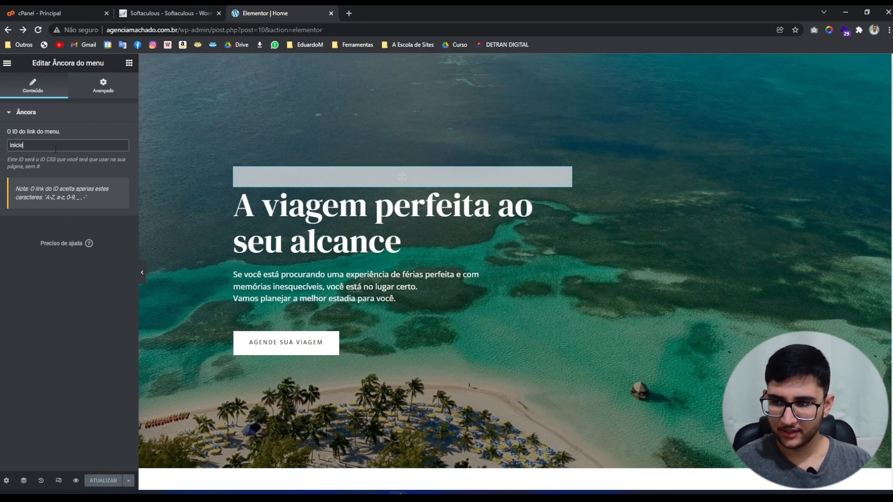
text(2)
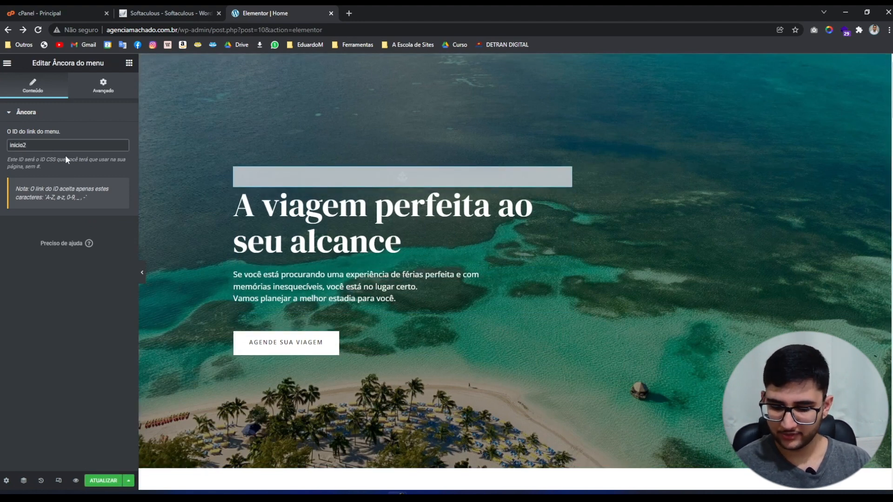
key(BackSpace)
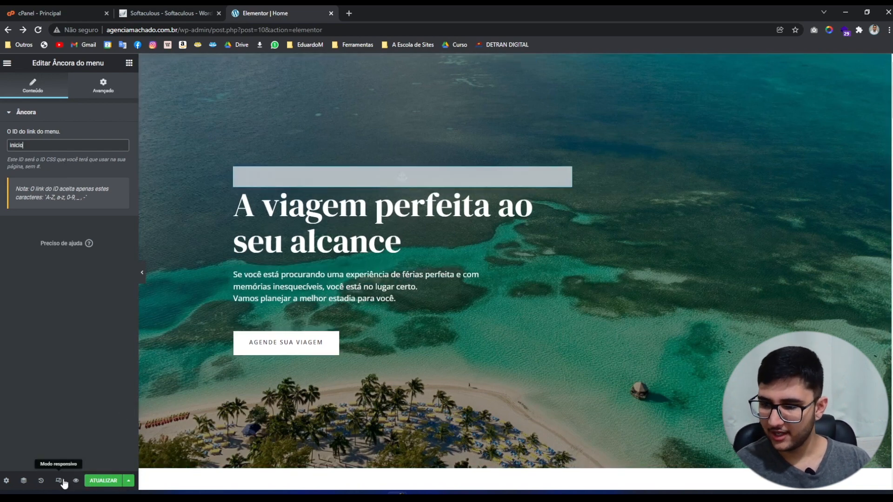
Save the homepage with ATUALIZAR and copy the site's domain from the address bar.
click(101, 482)
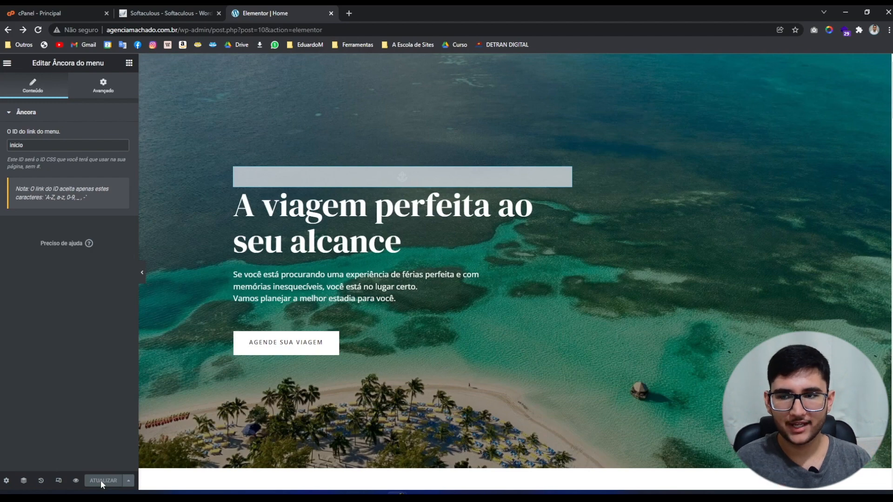
drag(180, 31, 40, 31)
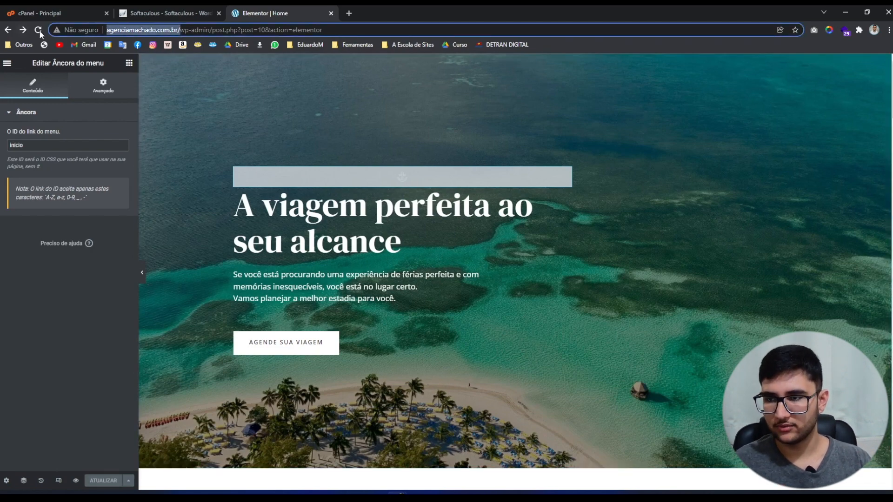
key(ctrl+c)
Load the copied domain in a new tab and open Personalizar on the live site.
click(349, 13)
key(ctrl+v)
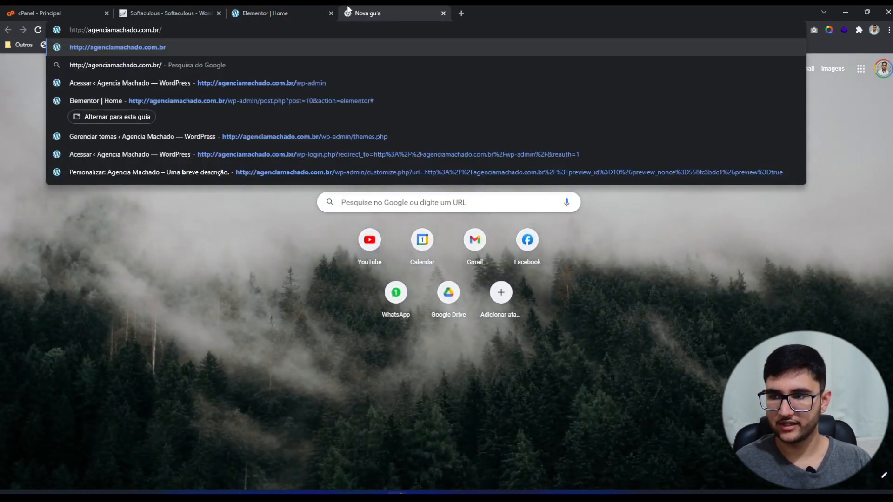
key(Return)
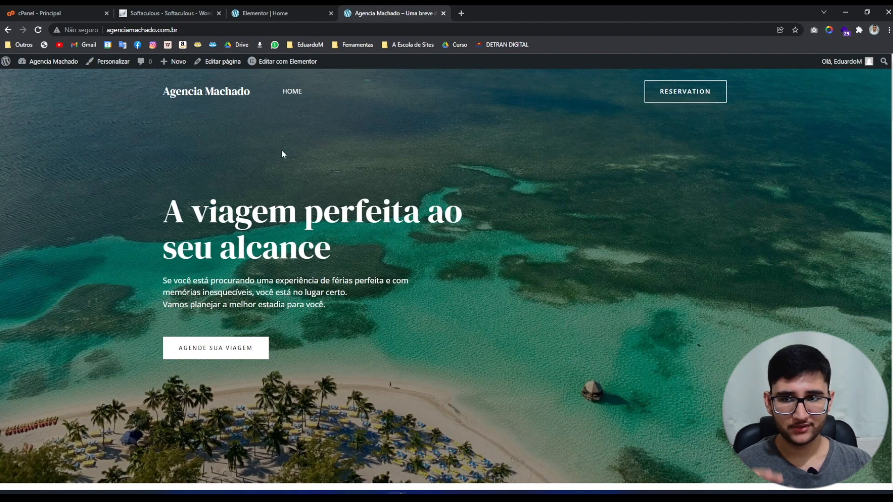
click(279, 13)
click(387, 6)
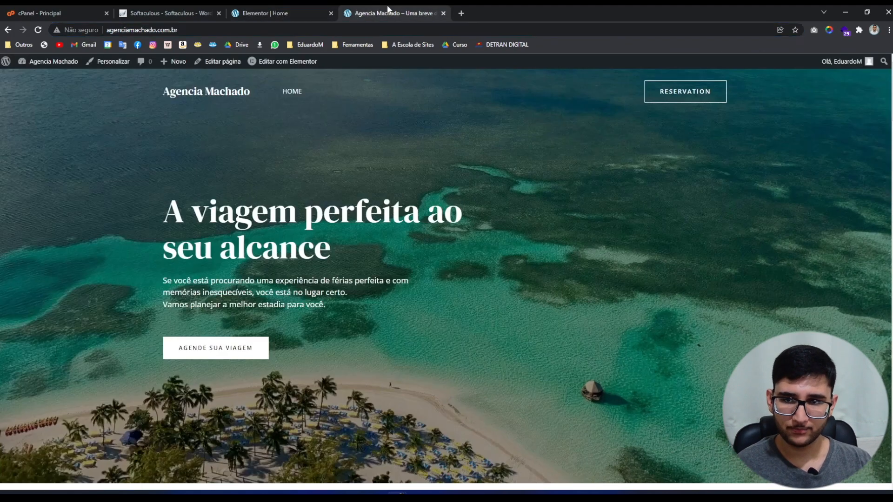
click(104, 65)
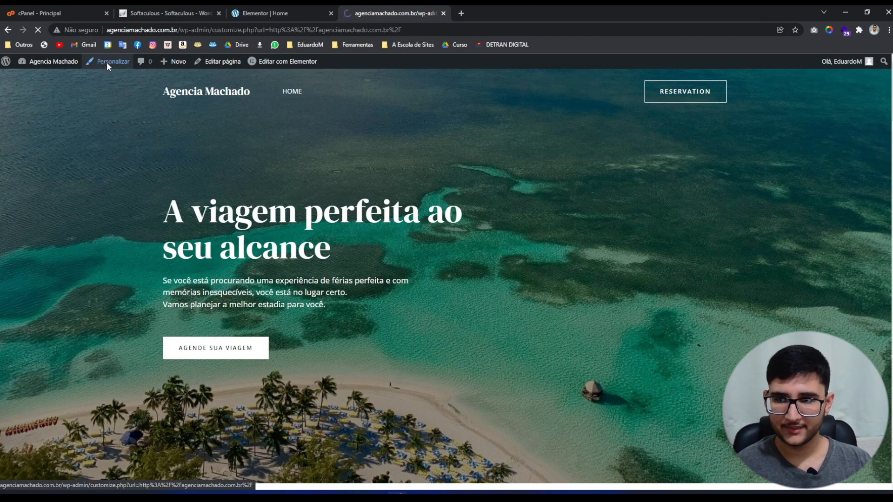
Close the cPanel, Softaculous and Elementor editor tabs.
middle_click(58, 9)
middle_click(50, 9)
middle_click(38, 9)
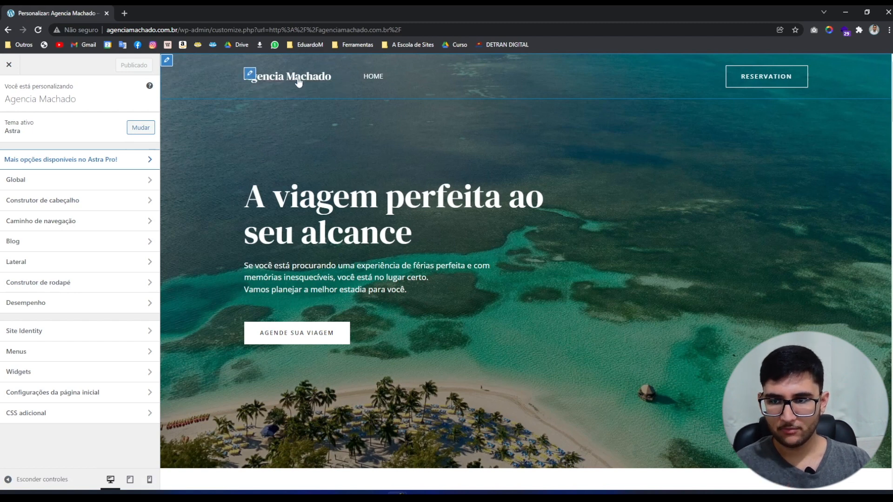
Upload the logoipsum logo without cropping and switch off Exibir o título do site.
click(250, 74)
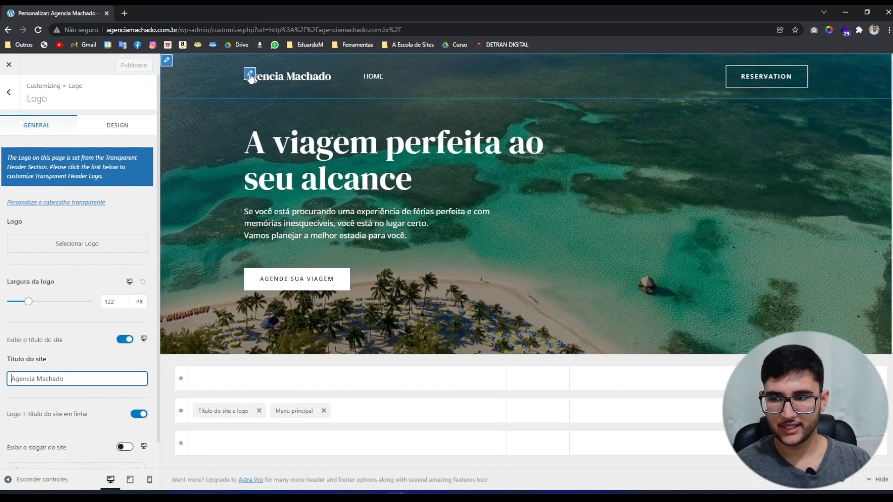
scroll(27, 297, down, 1)
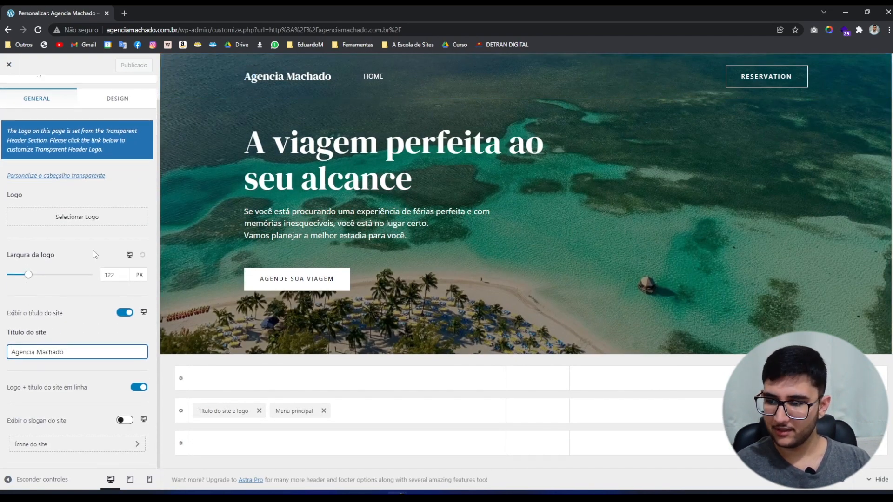
scroll(24, 314, up, 1)
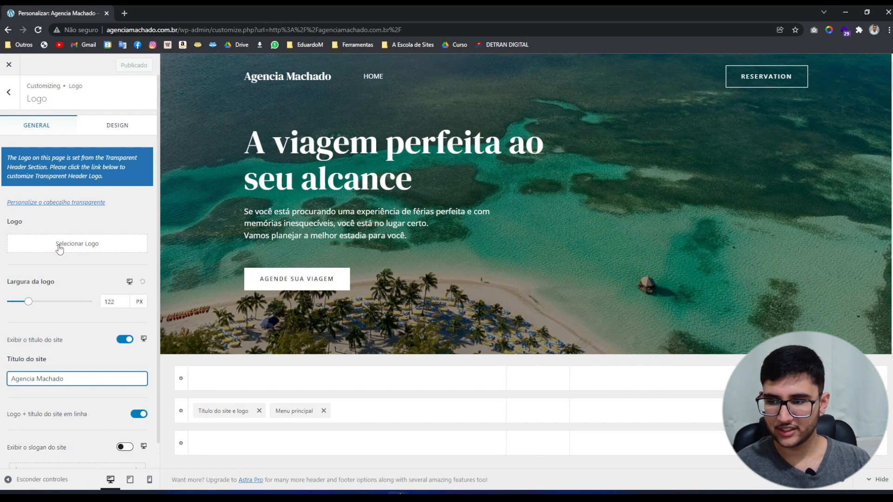
click(59, 246)
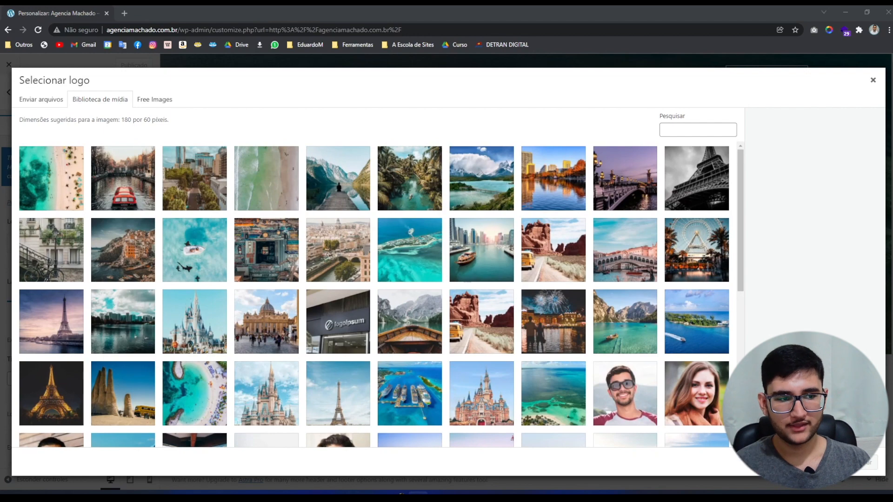
drag(0, 175, 347, 215)
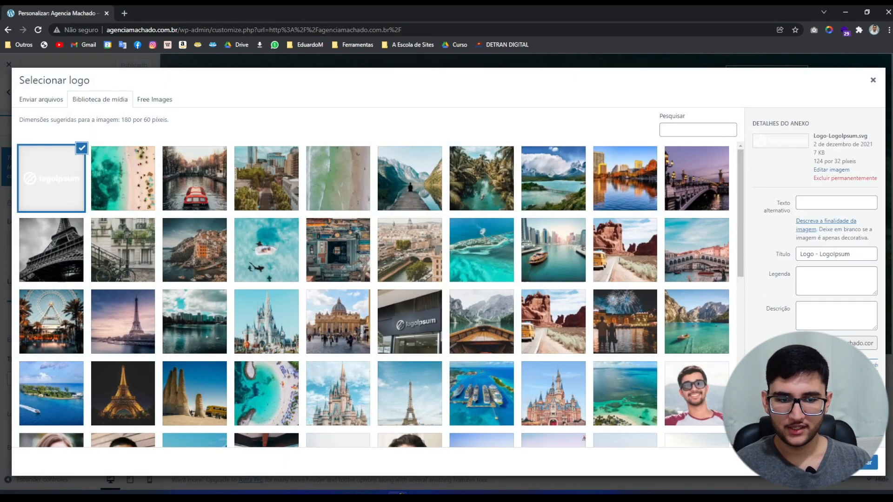
click(864, 465)
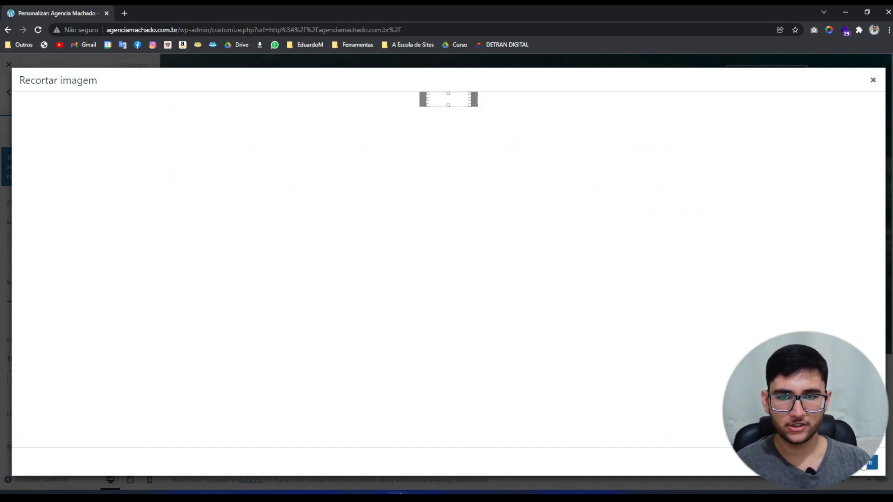
click(851, 463)
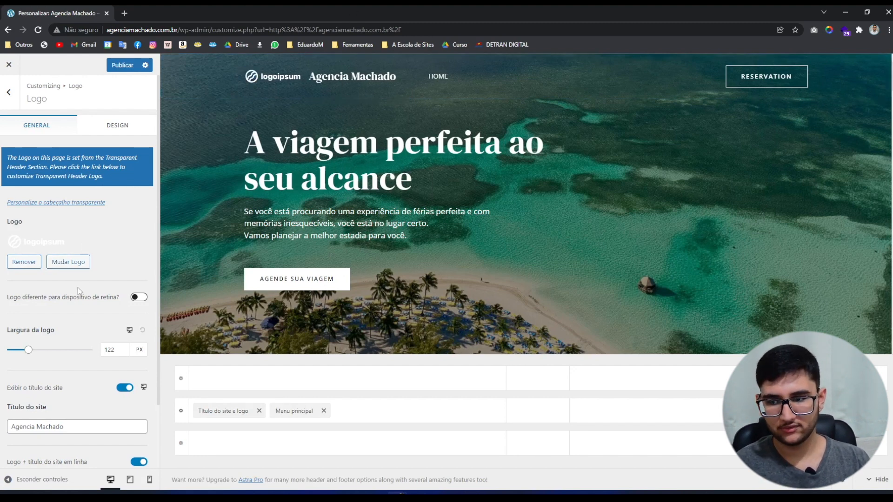
click(125, 388)
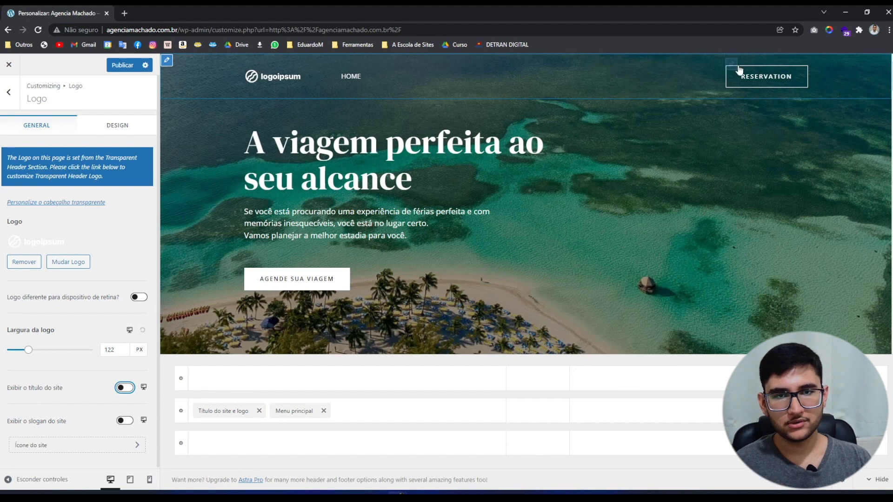
Change the header button text from Reservation to CONTATO and its link to #contato.
click(731, 64)
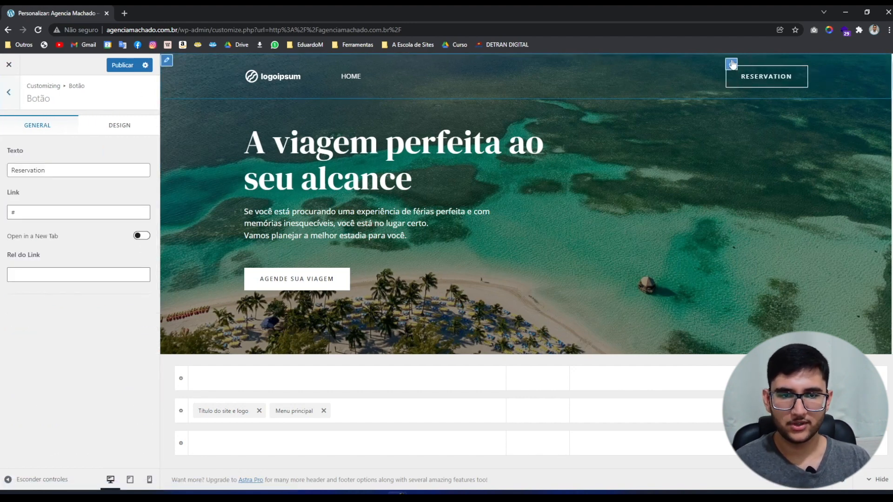
drag(84, 170, 1, 174)
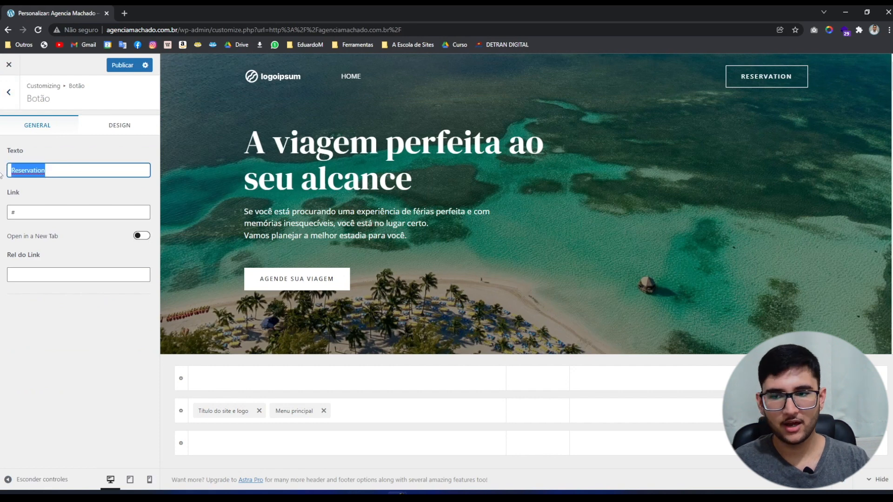
text(CONTATO)
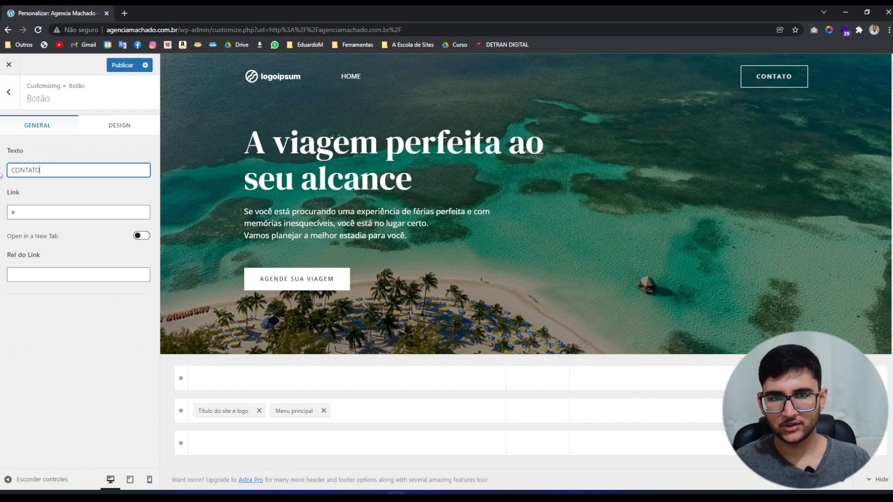
click(41, 208)
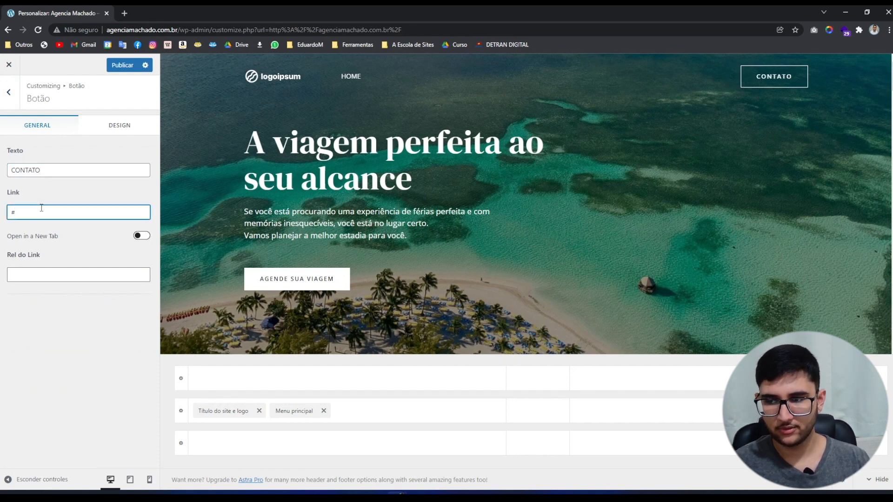
text(contato)
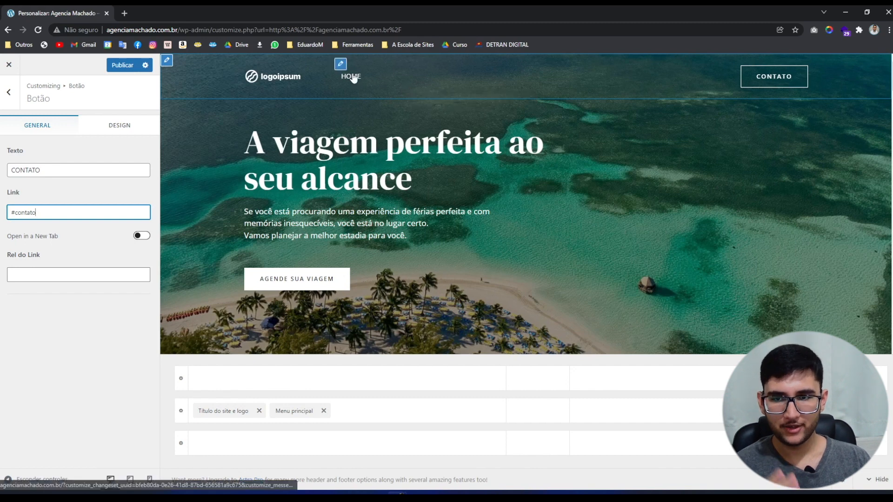
click(341, 65)
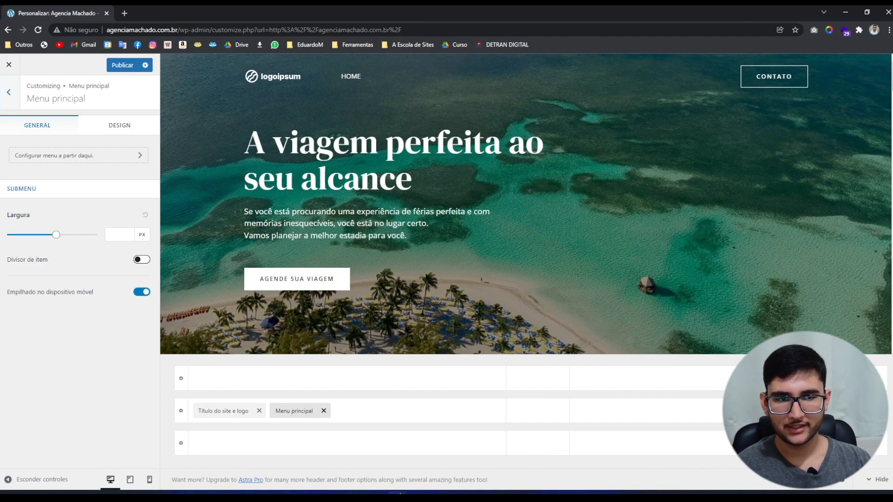
Rename the footer's Travel & Tourism widget title to 'Agencia Machado'.
scroll(526, 204, down, 20)
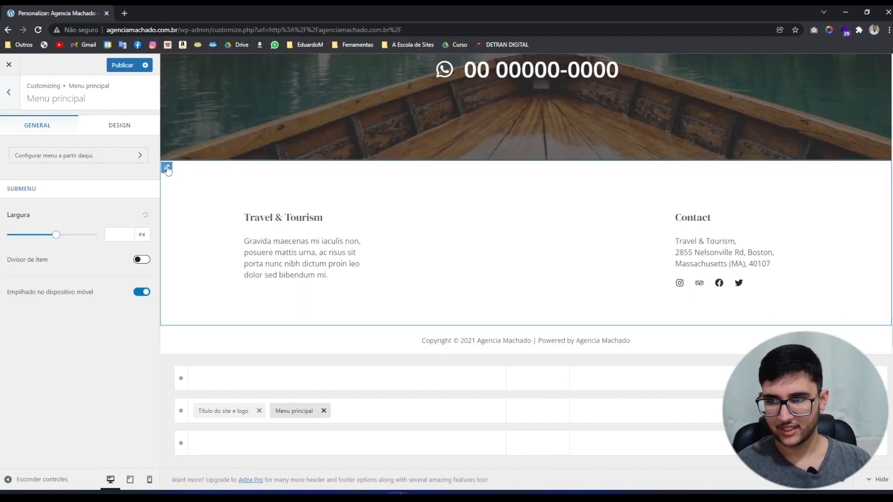
click(167, 168)
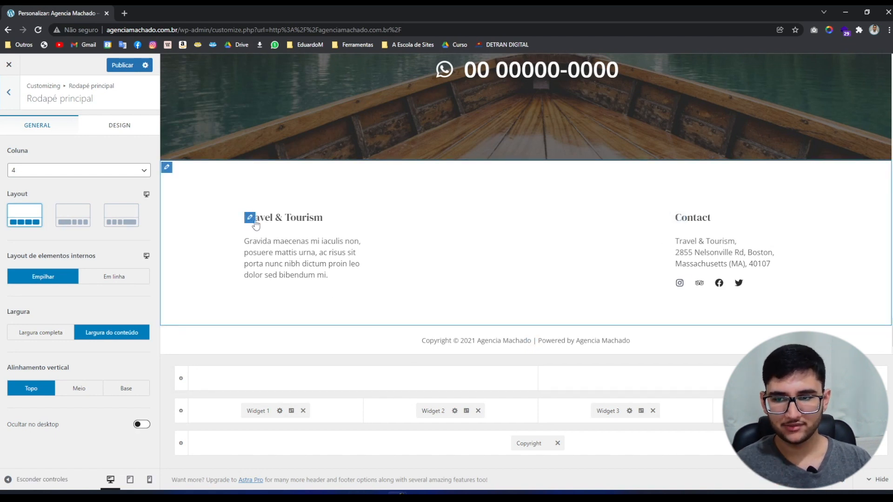
click(250, 218)
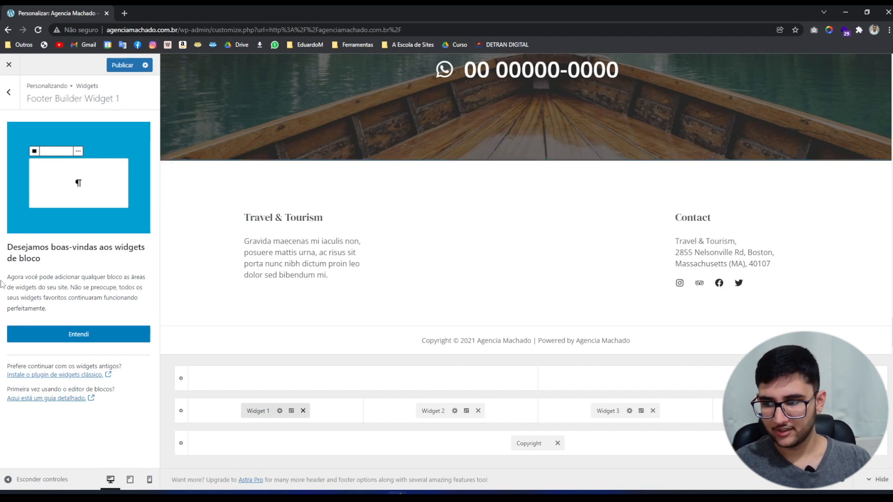
click(77, 333)
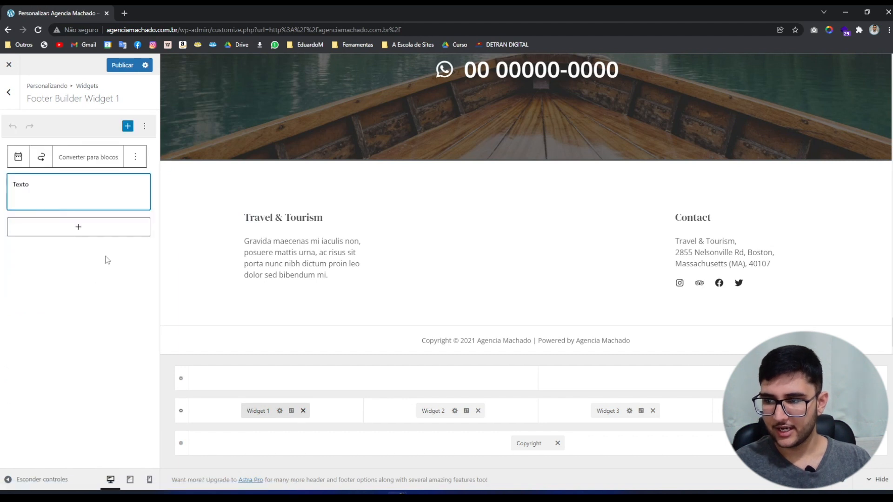
drag(86, 220, 17, 213)
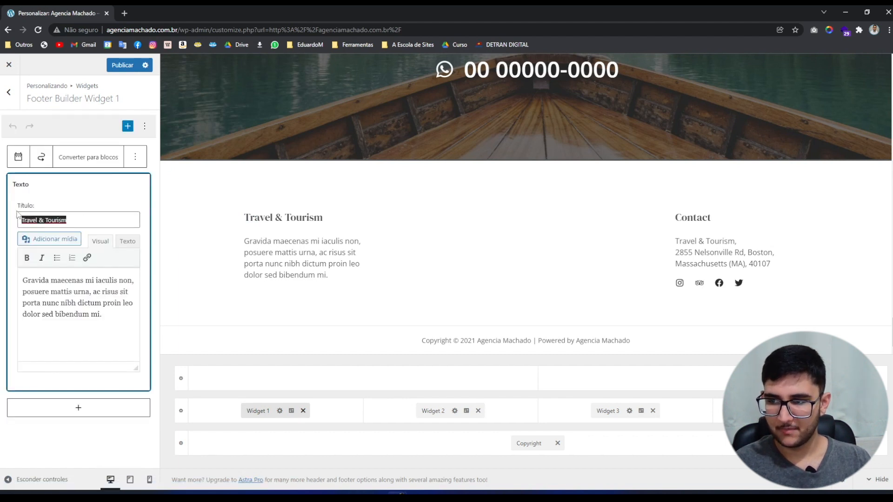
text(Agen)
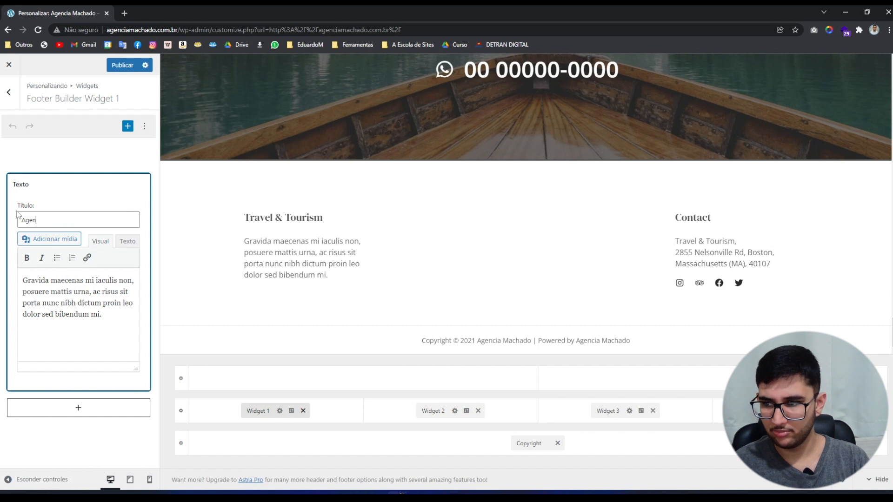
text(cia Machado)
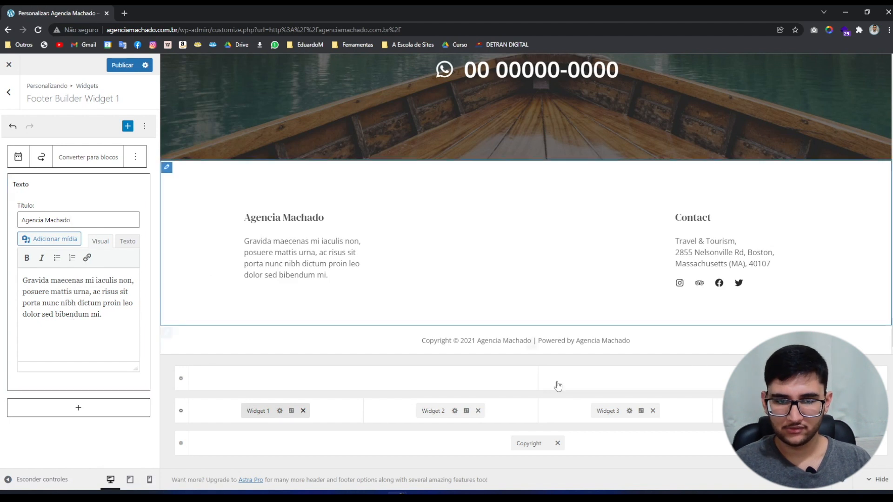
shift+click(686, 218)
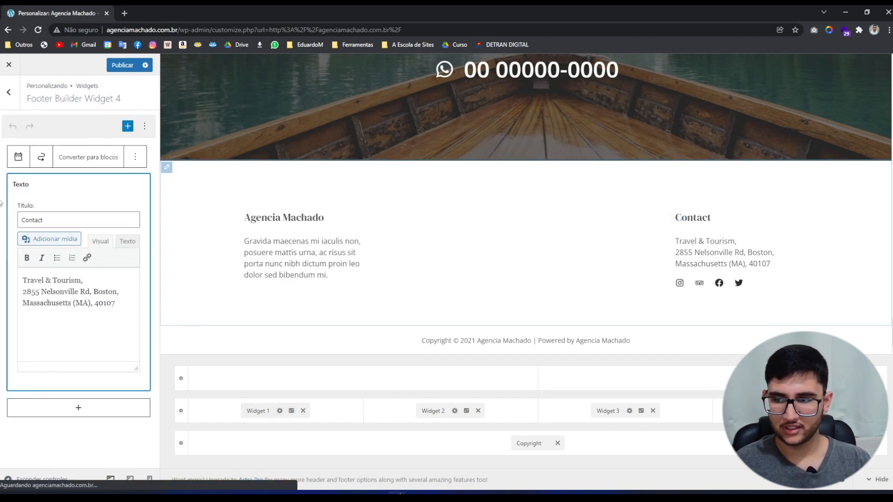
Open the footer social icons and expand the Instagram icon's label and link fields.
click(680, 285)
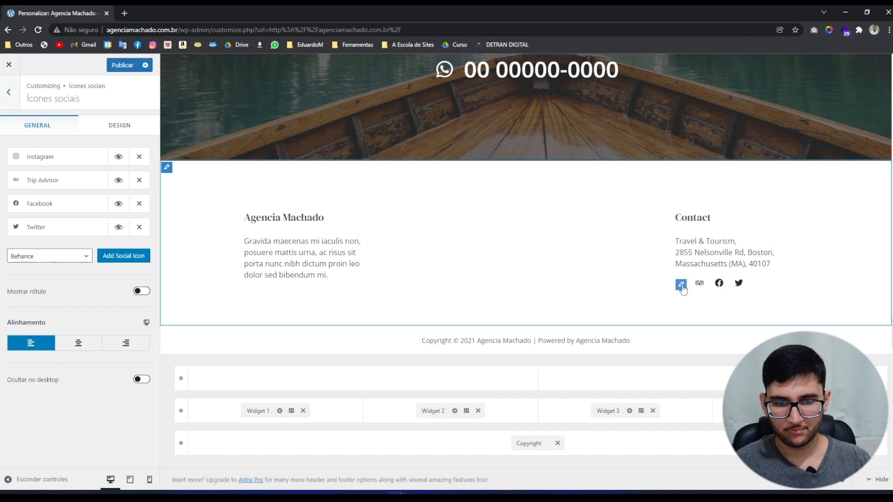
click(42, 160)
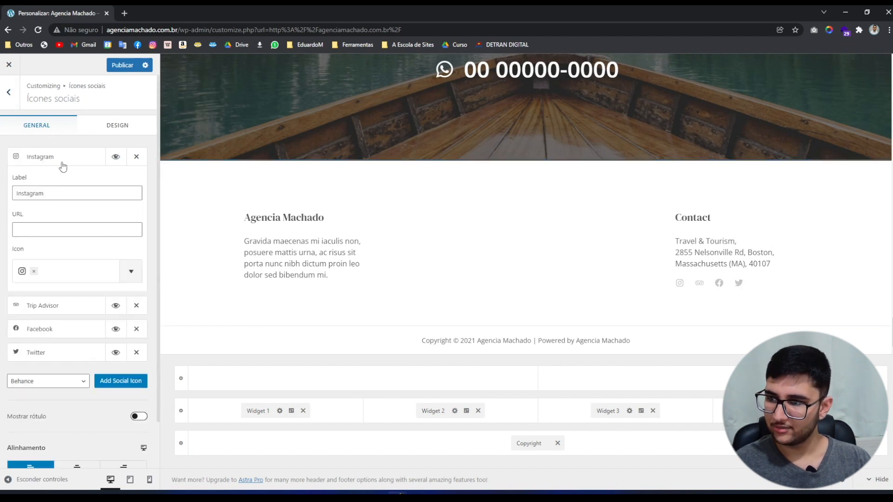
click(81, 196)
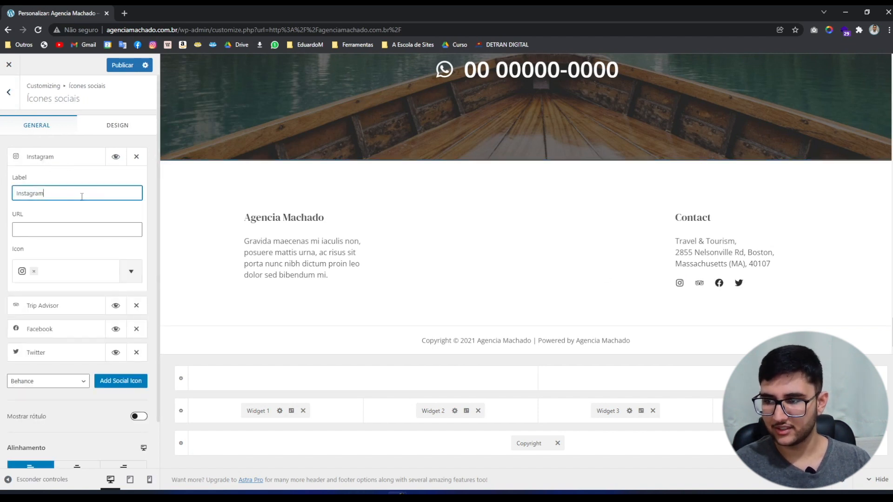
click(34, 230)
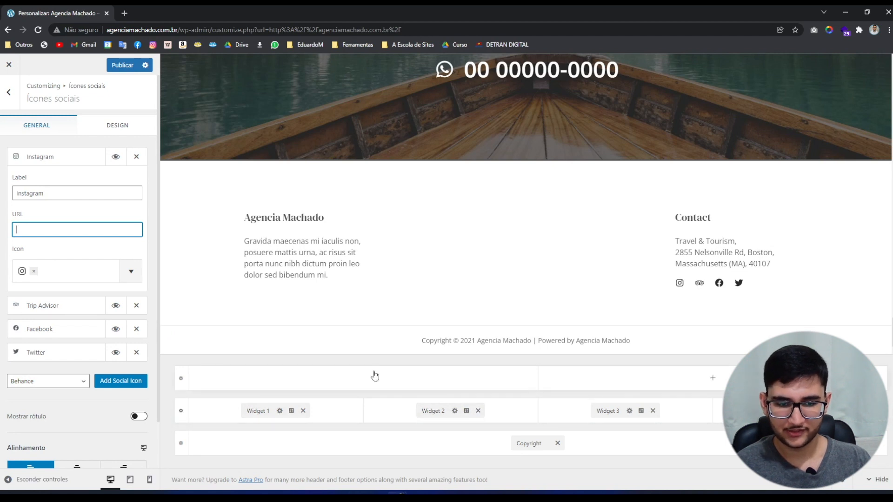
Remove footer Widget 1, Widget 2 and Widget 3 from the footer builder grid.
click(302, 411)
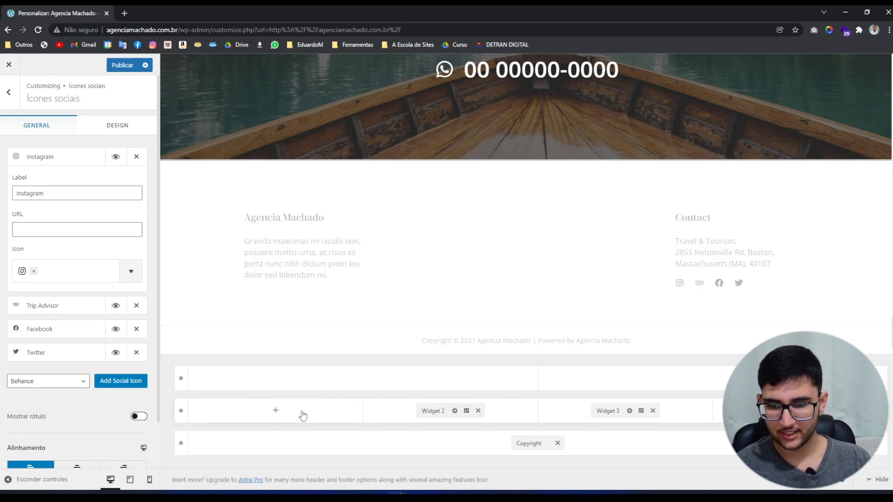
click(478, 411)
click(653, 411)
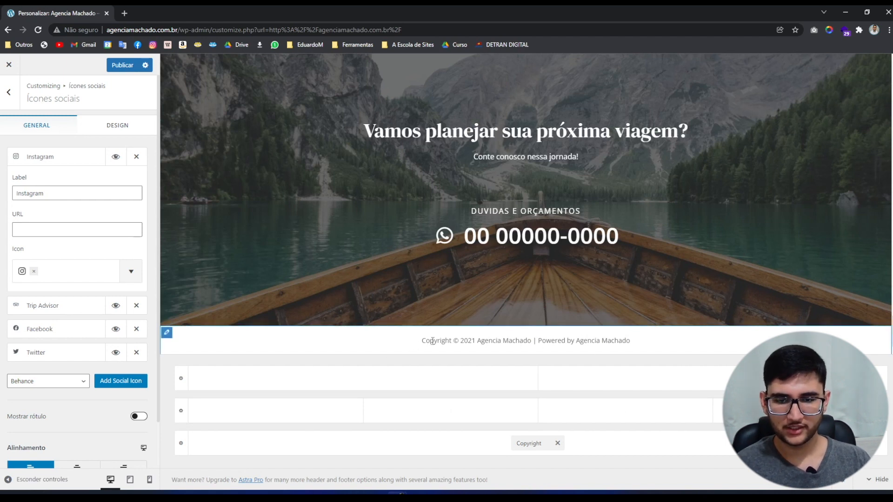
Change the copyright's 'Powered by [site_title]' to 'Construído por' plus the author's name, and publish.
click(165, 335)
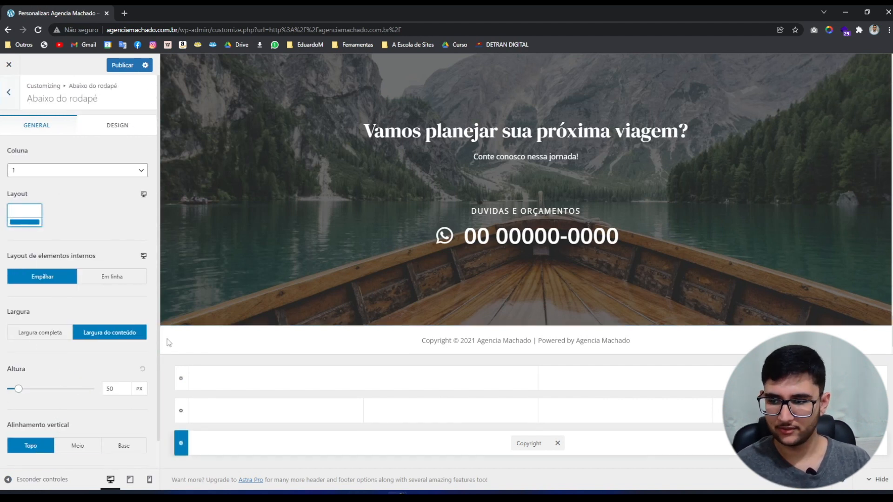
click(521, 444)
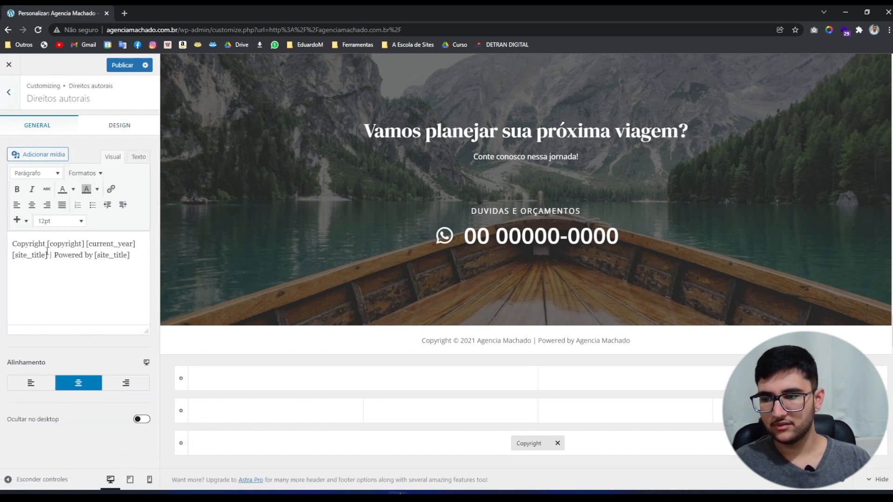
drag(54, 255, 93, 256)
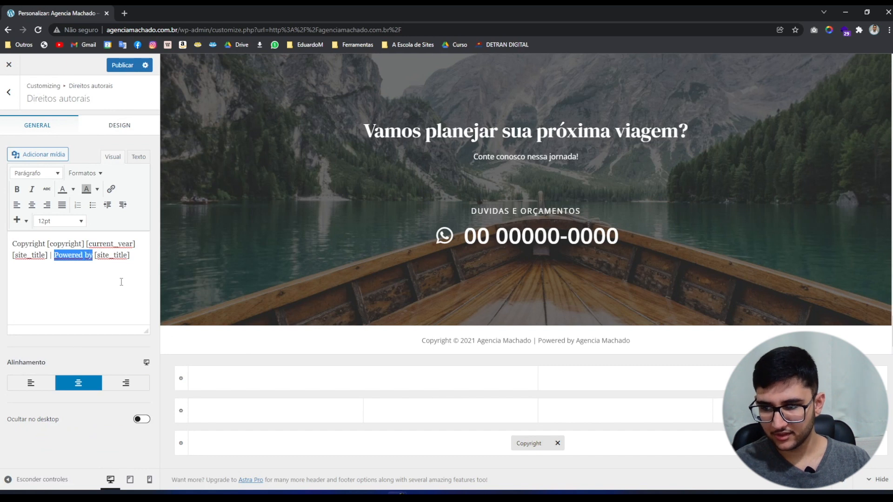
text(Construído por)
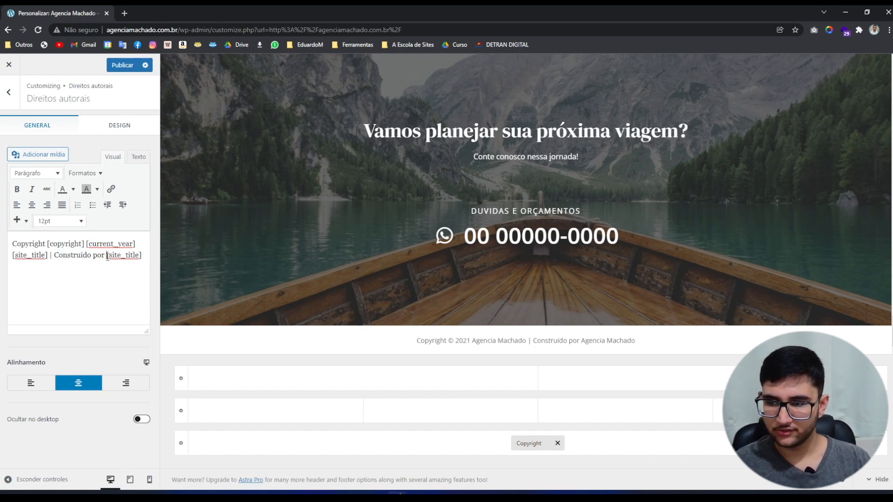
drag(106, 255, 142, 255)
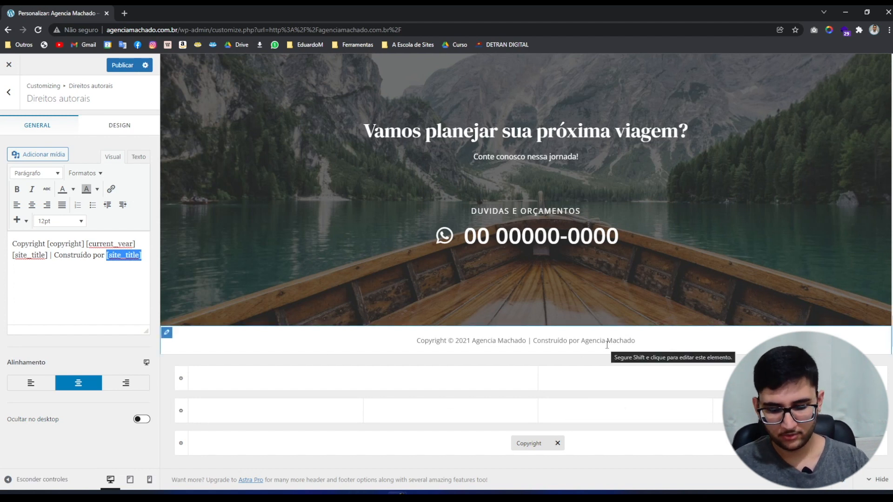
text(Edua)
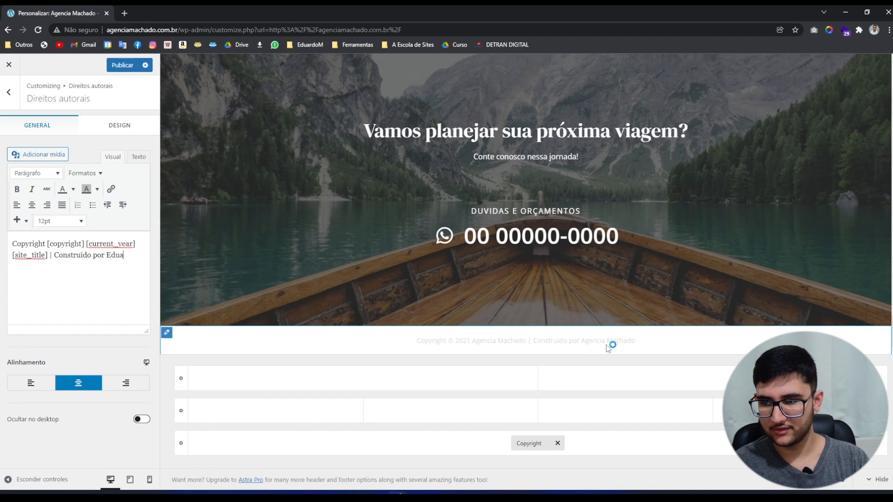
text(rdo)
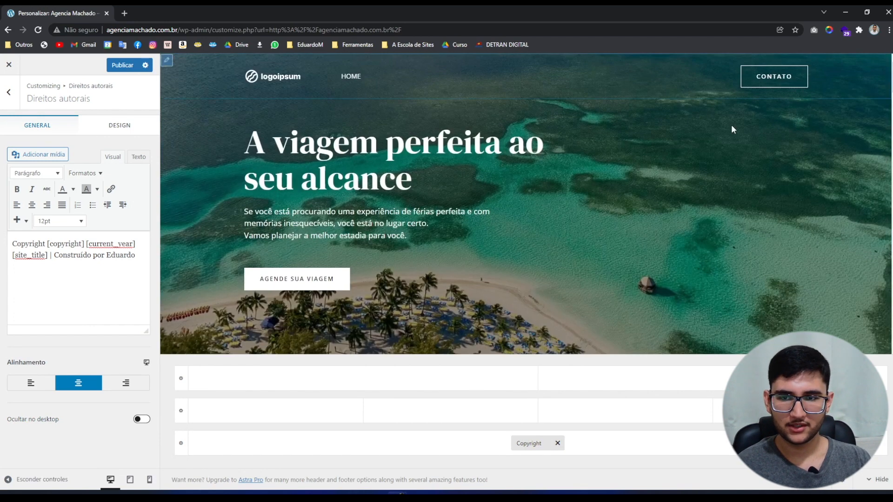
click(113, 68)
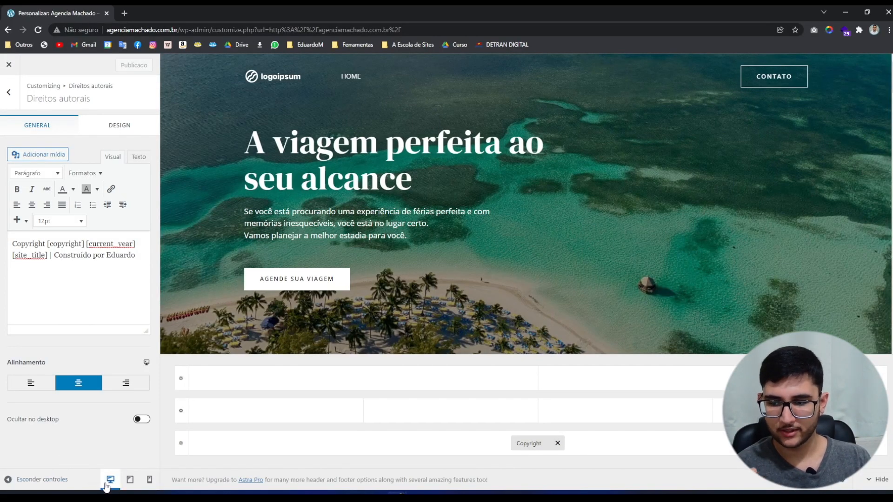
Hide the site title beside the logo in the tablet preview.
click(130, 481)
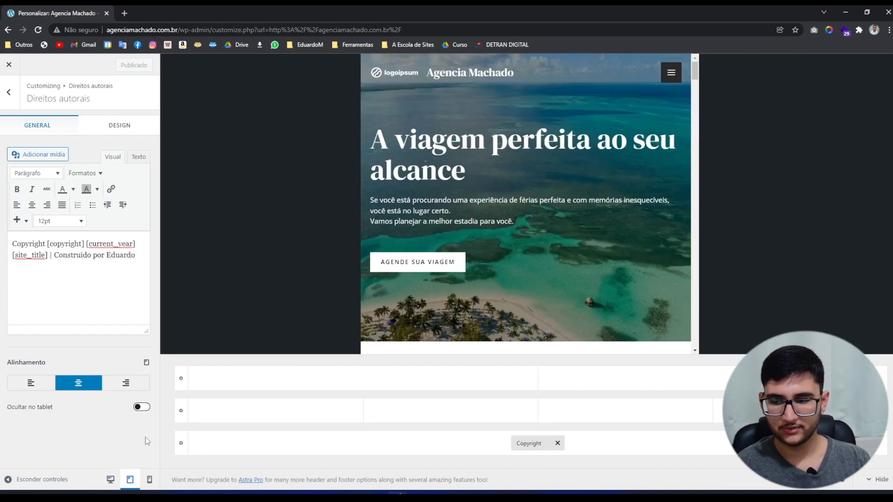
click(149, 480)
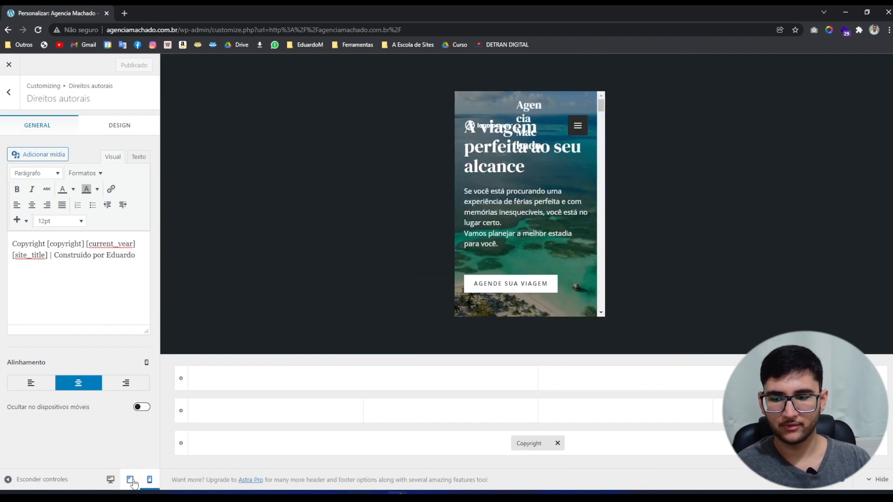
click(132, 482)
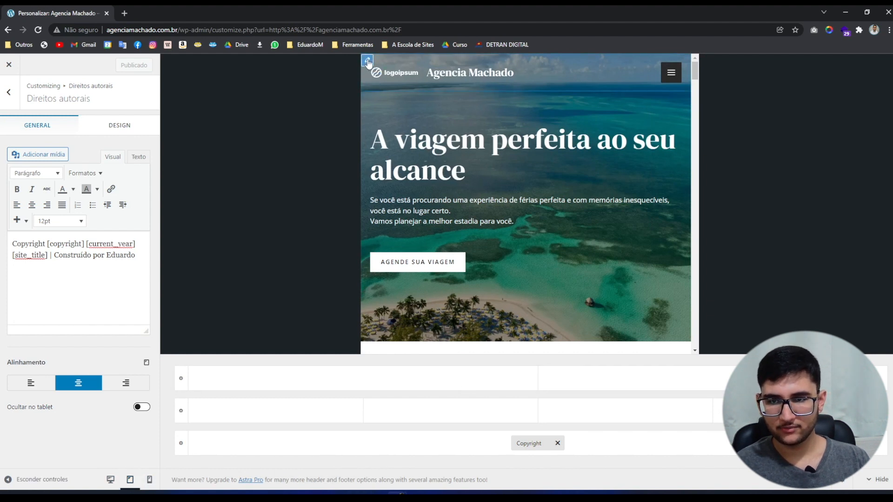
click(368, 60)
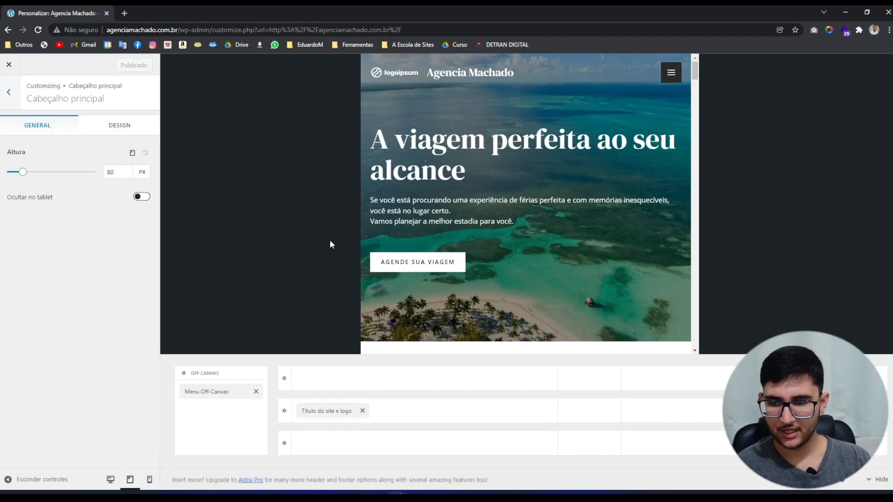
click(376, 79)
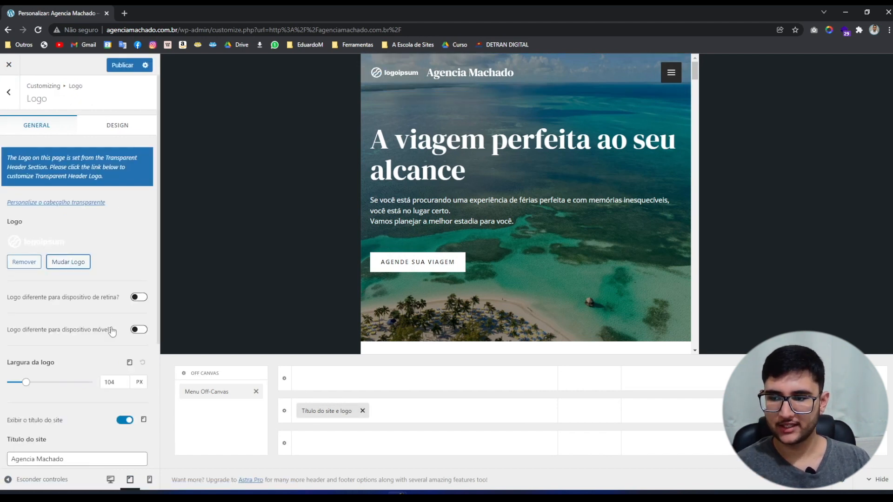
click(321, 409)
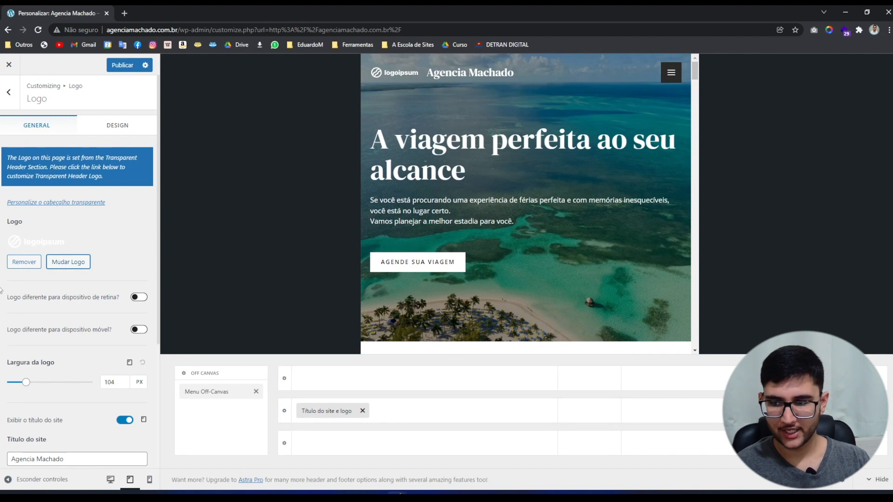
scroll(21, 321, down, 2)
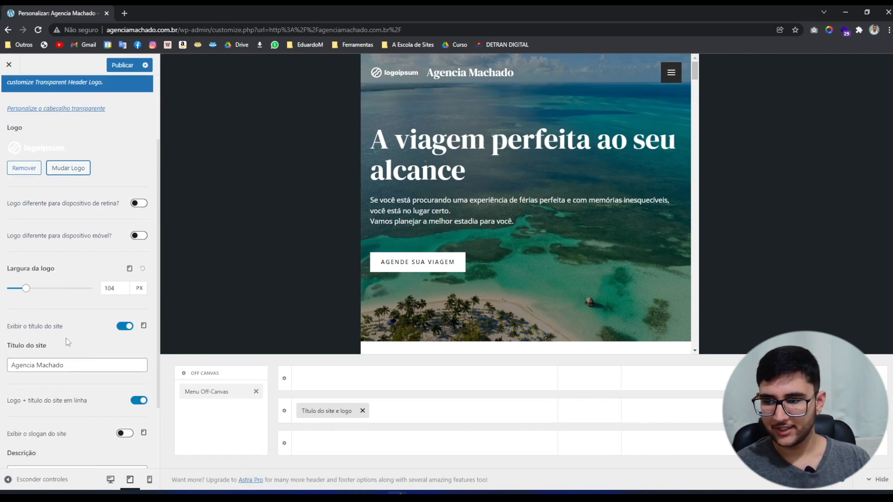
click(124, 326)
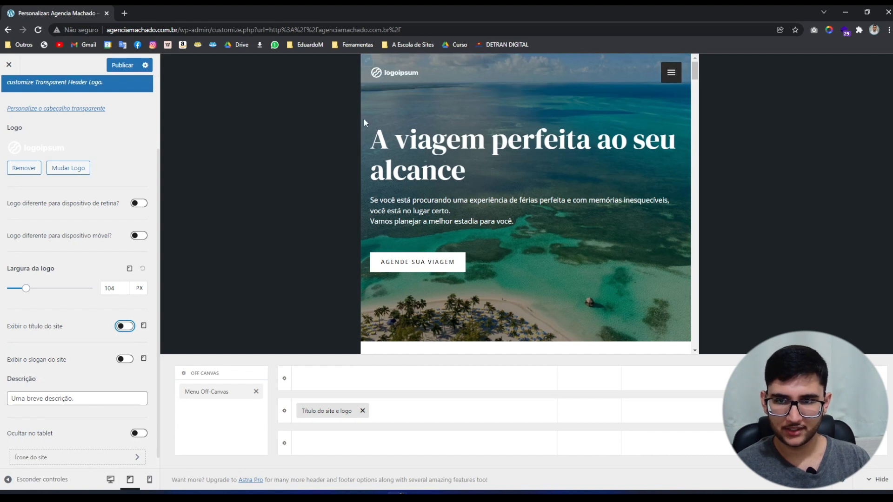
Set the tablet logo width to 150 px and check the mobile menu in the preview.
click(119, 288)
drag(120, 288, 105, 290)
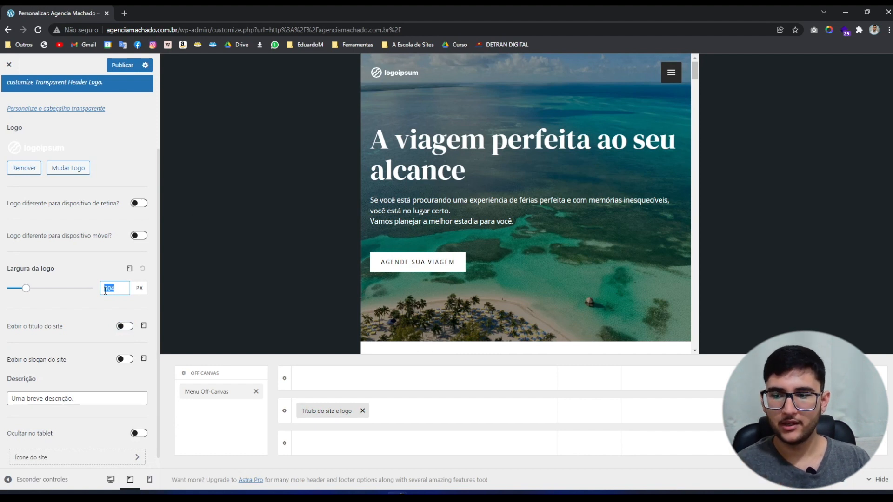
text(130)
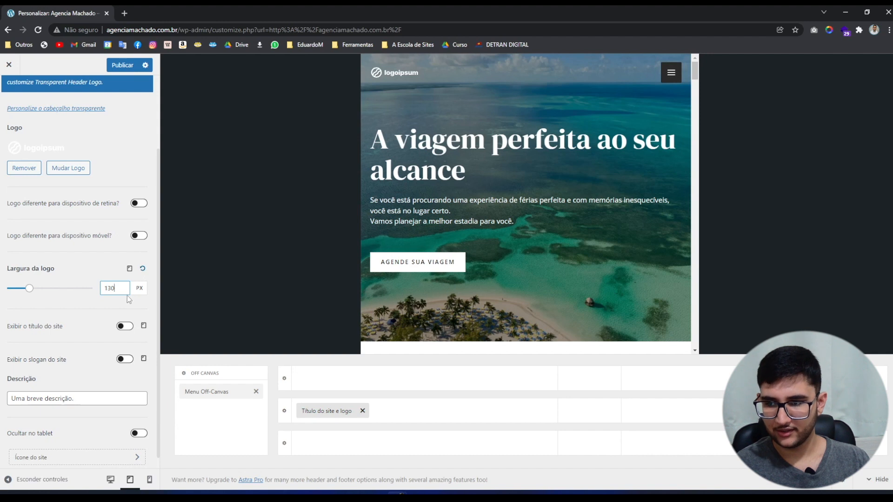
drag(119, 289, 72, 294)
text(150)
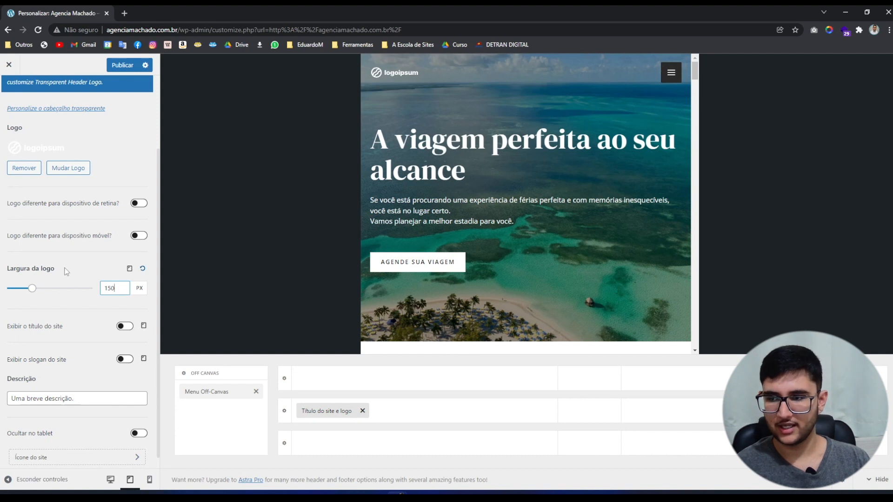
click(670, 78)
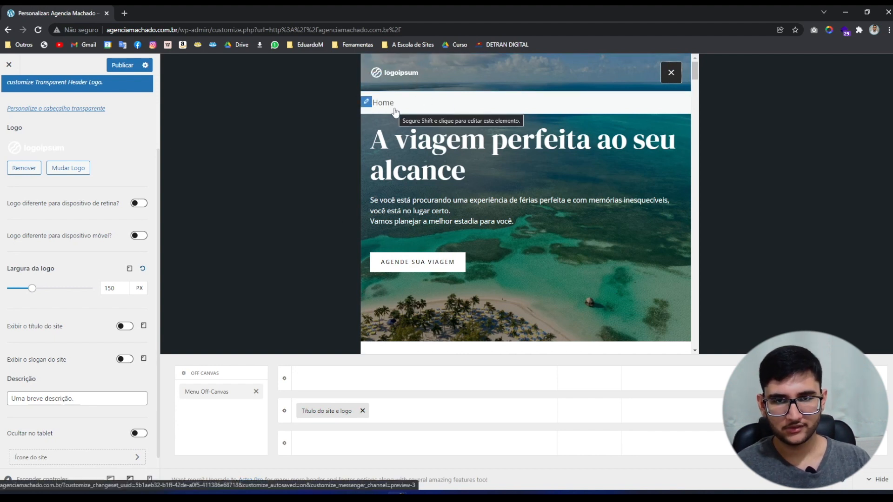
click(670, 74)
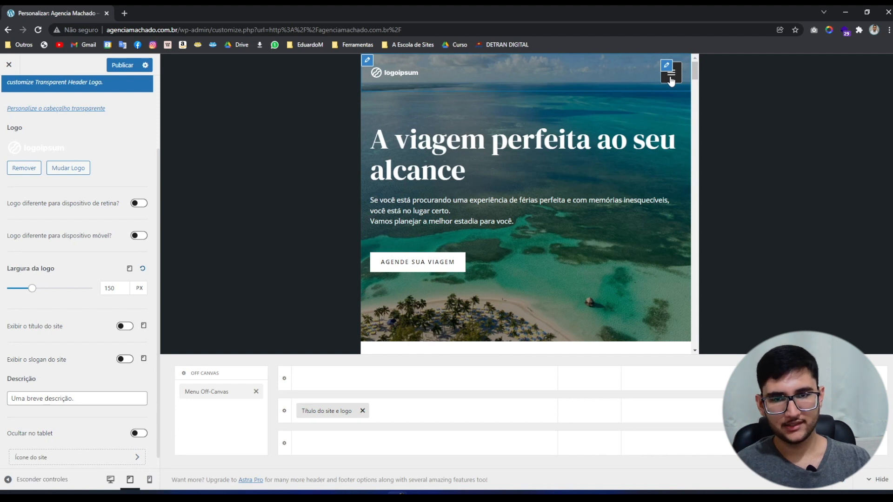
On mobile, hide the site title, set the logo width to 110 px and publish.
click(150, 478)
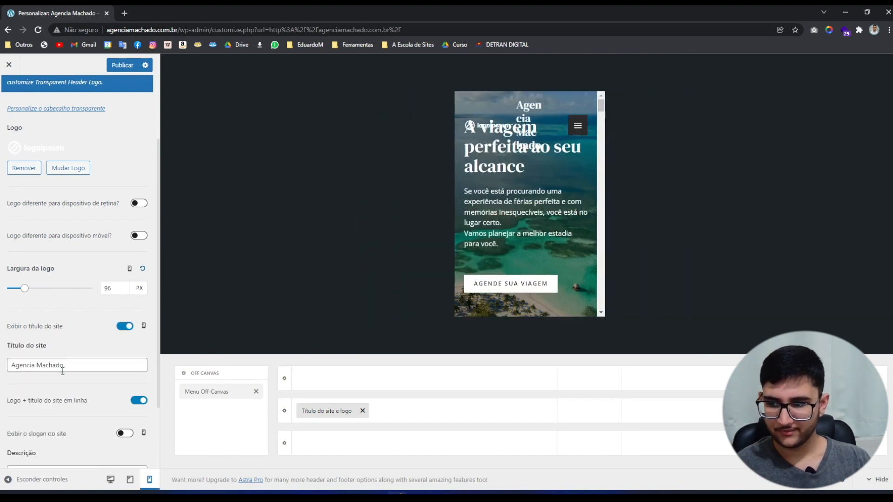
scroll(62, 370, down, 2)
scroll(70, 349, up, 1)
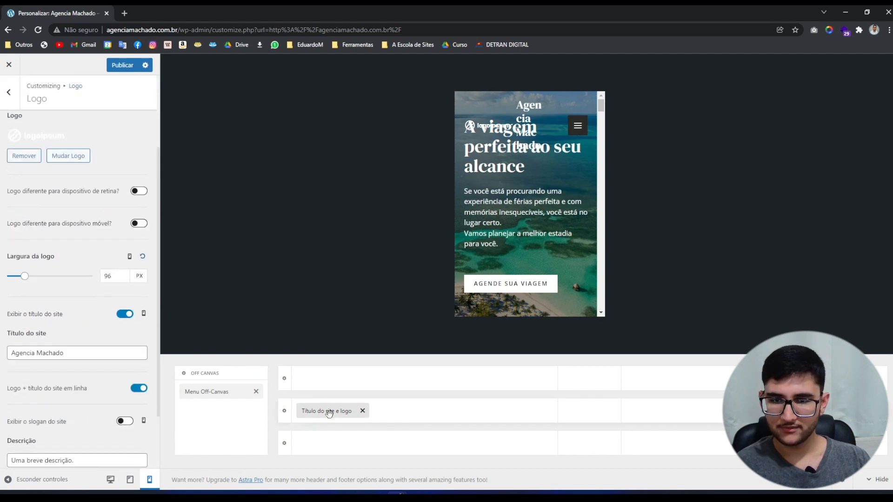
click(127, 314)
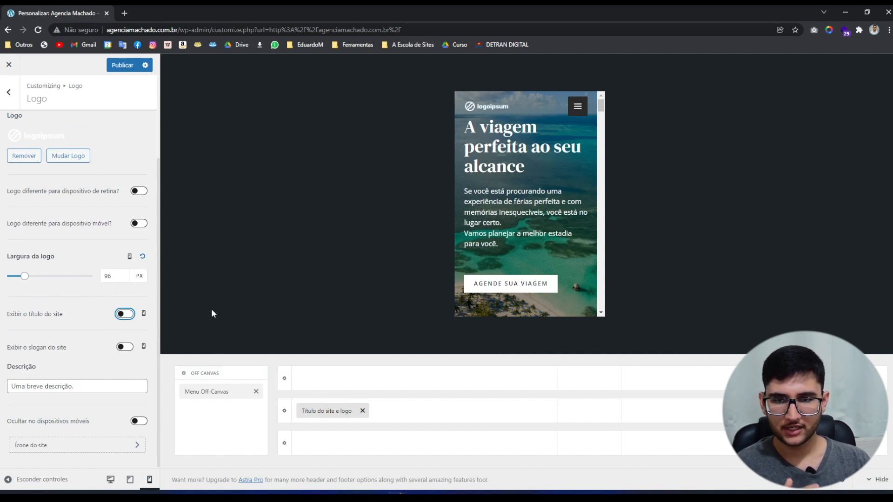
double_click(108, 276)
text(110)
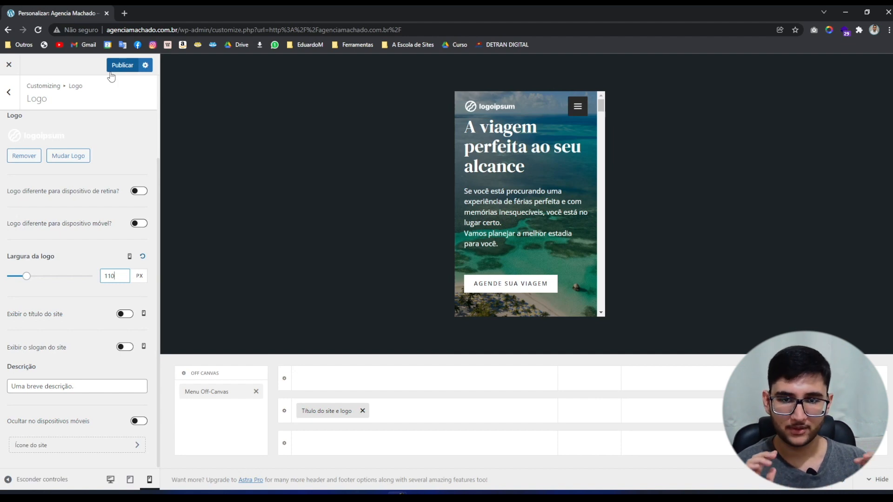
click(117, 67)
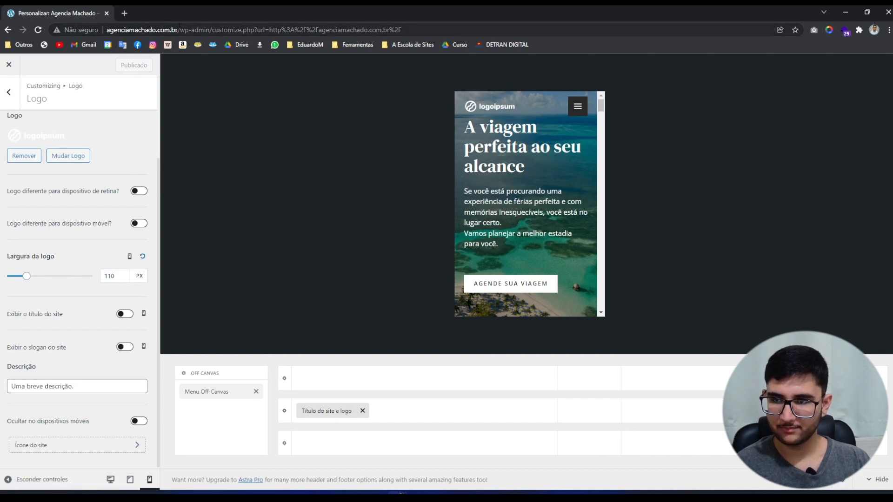
drag(178, 29, 467, 24)
Load the live homepage from the site root, then go back to the WordPress admin dashboard.
key(BackSpace)
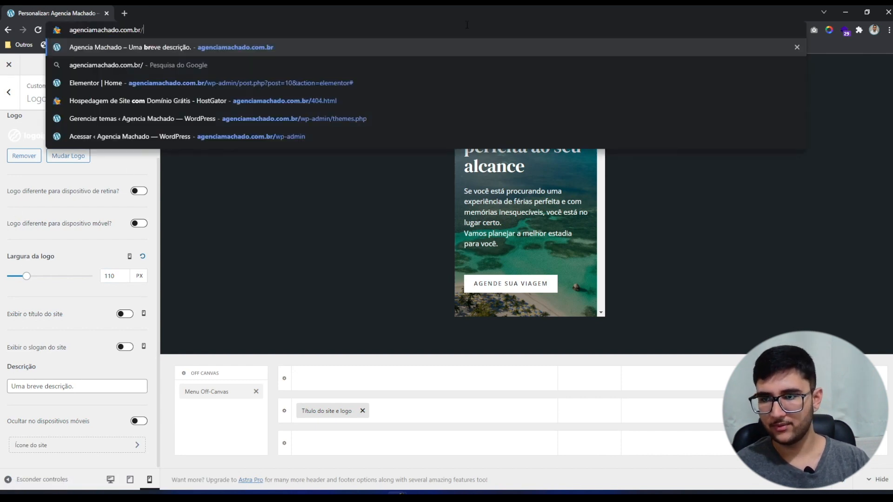
key(Return)
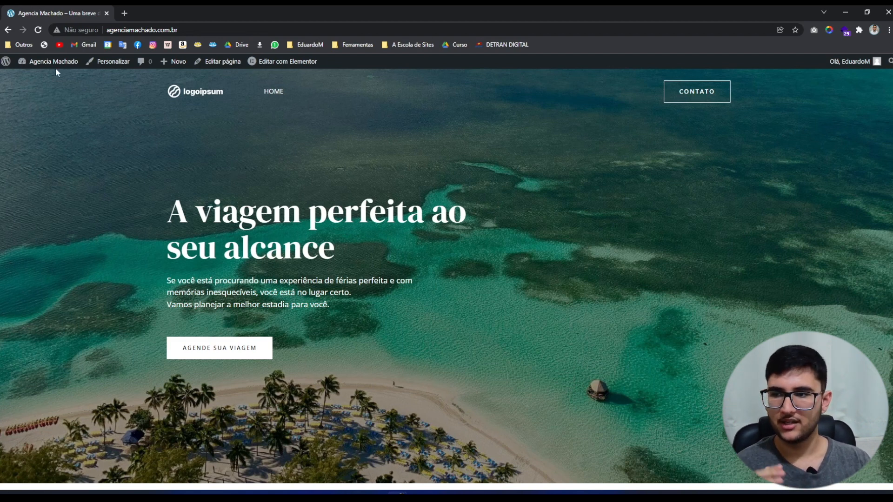
click(44, 65)
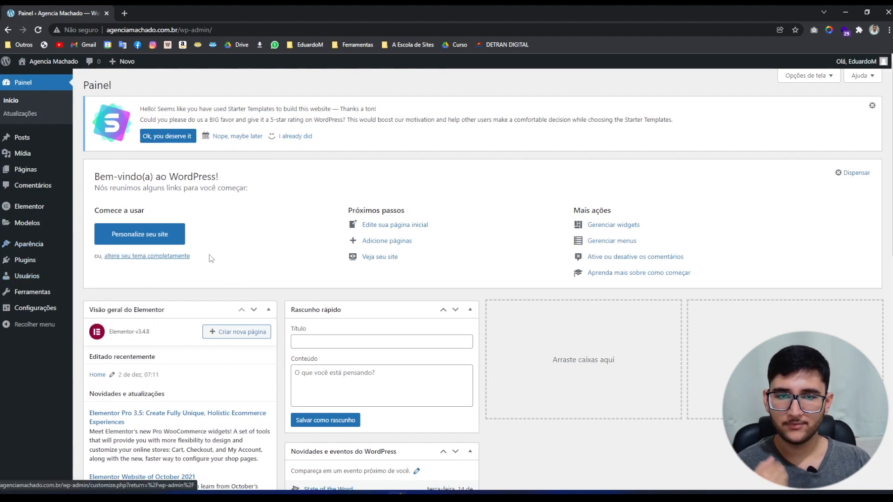
mouse_move(36, 250)
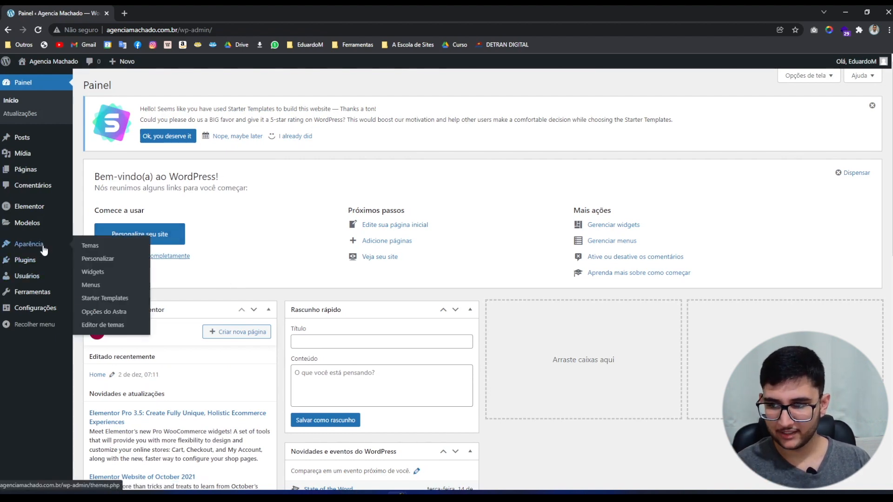
Create a menu named 'Menu principal' and assign it to the Menu principal display location.
click(91, 285)
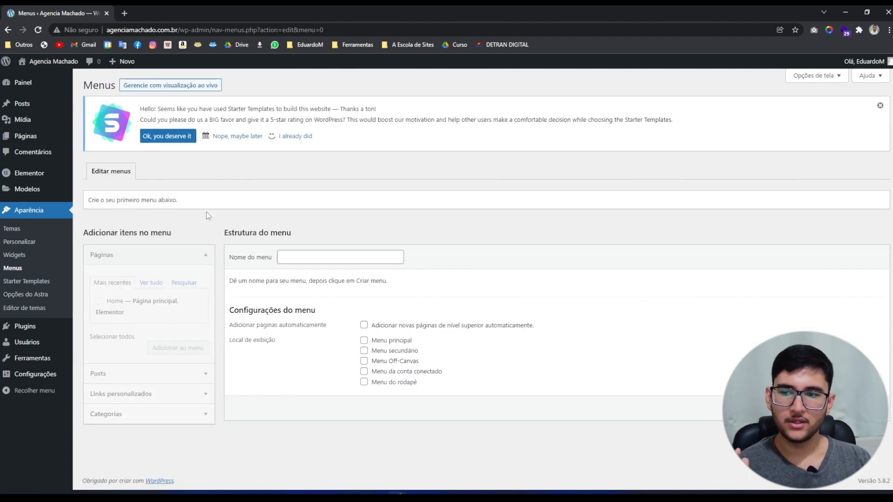
click(291, 257)
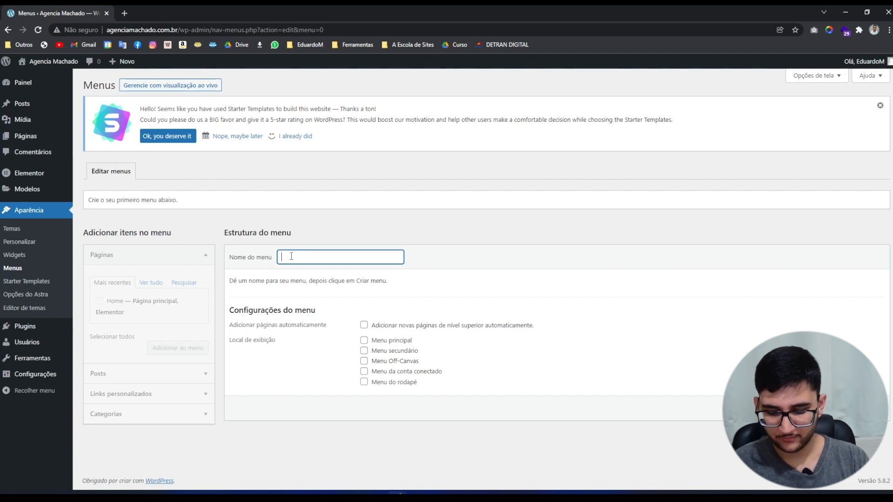
text(Menu princ)
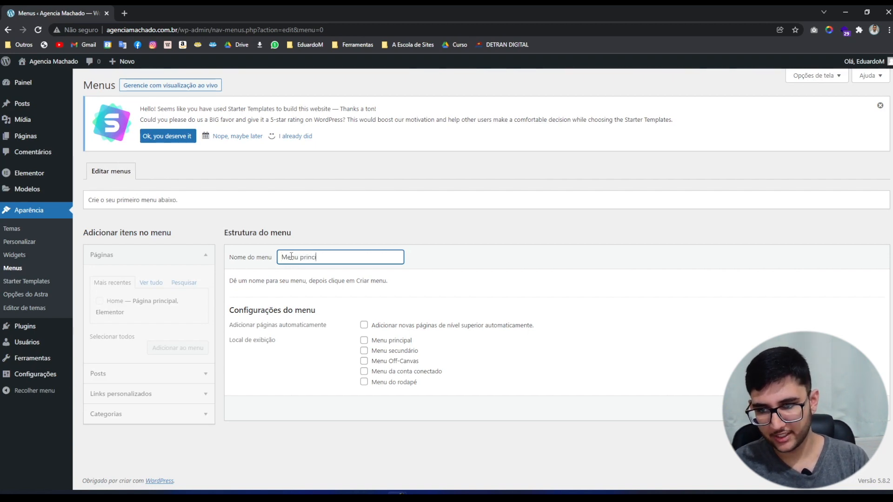
text(i)
text(pal)
click(717, 459)
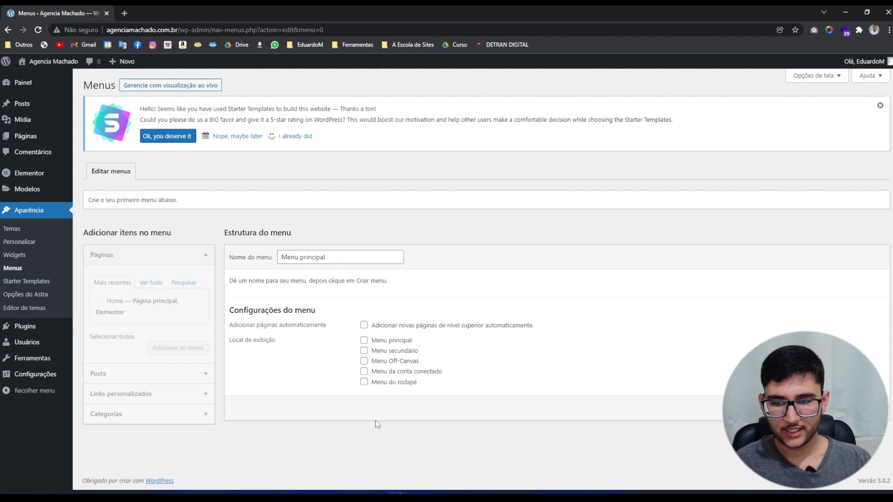
click(364, 341)
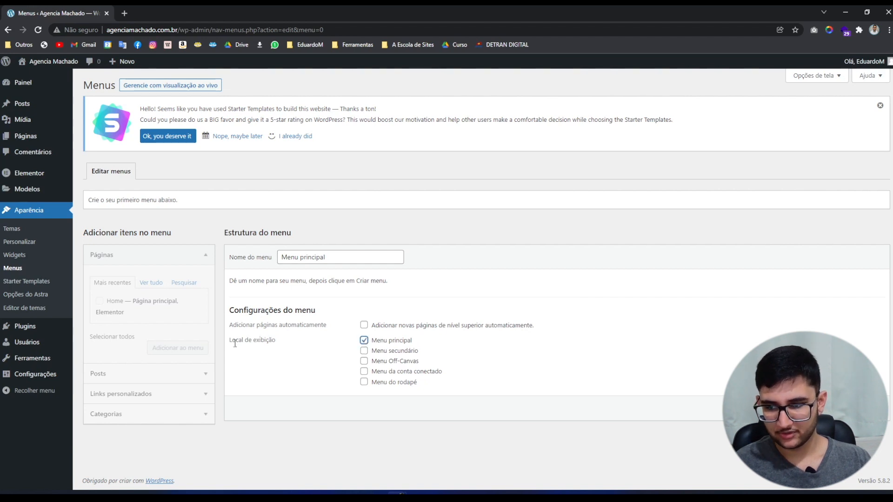
click(862, 408)
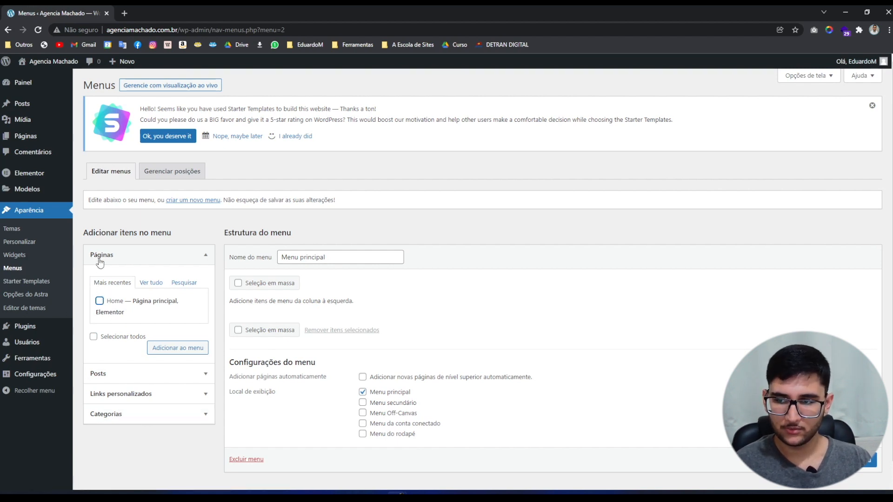
Add custom links #Inici 'Inicio' and #planos 'Planos' to Menu principal.
click(118, 263)
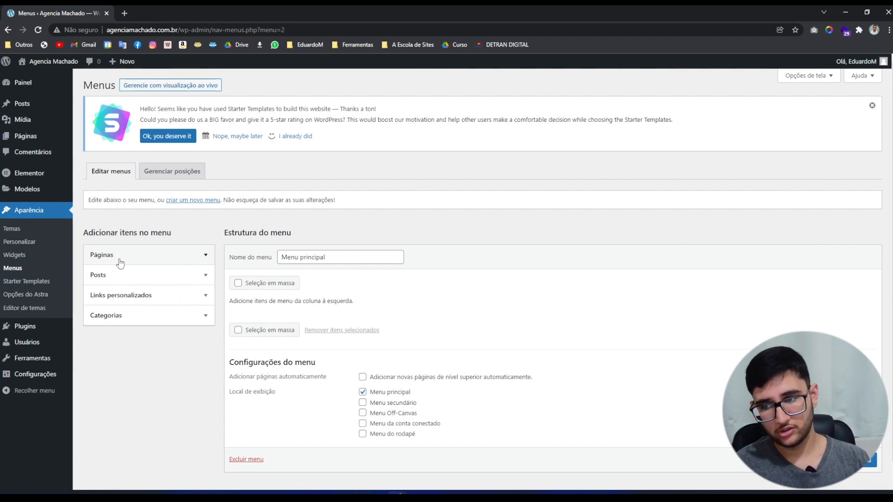
click(118, 298)
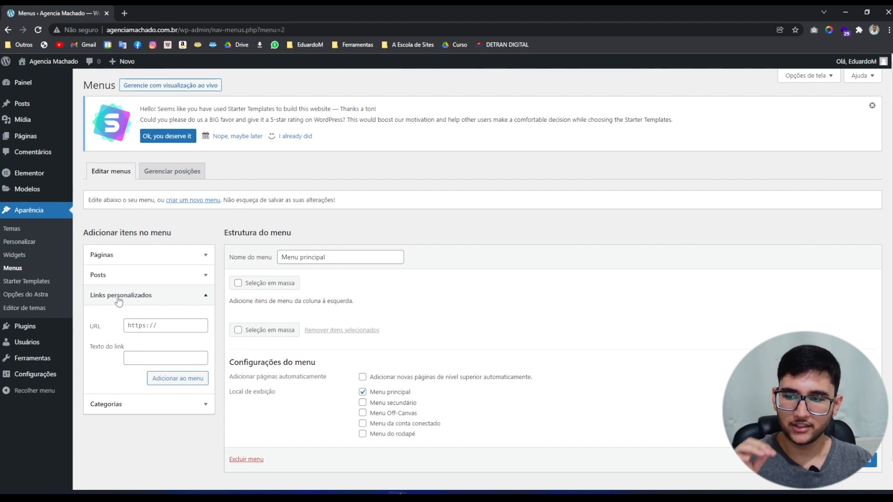
click(136, 325)
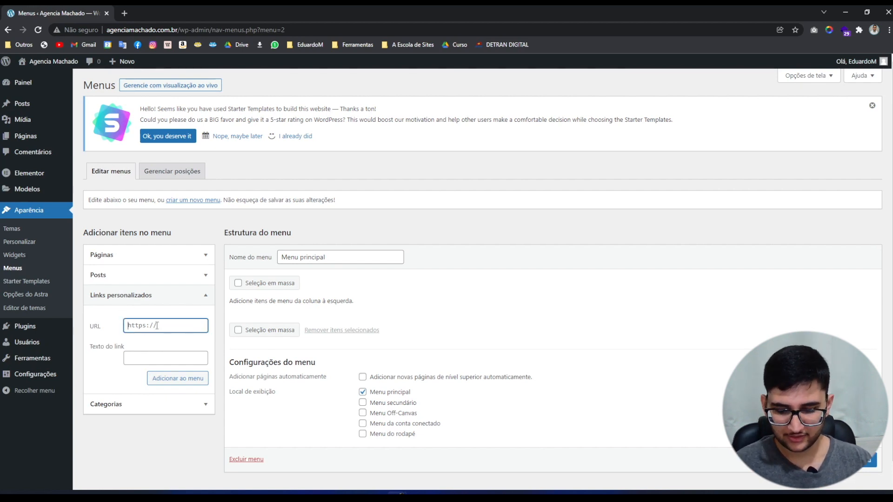
key(ctrl+a)
text(#)
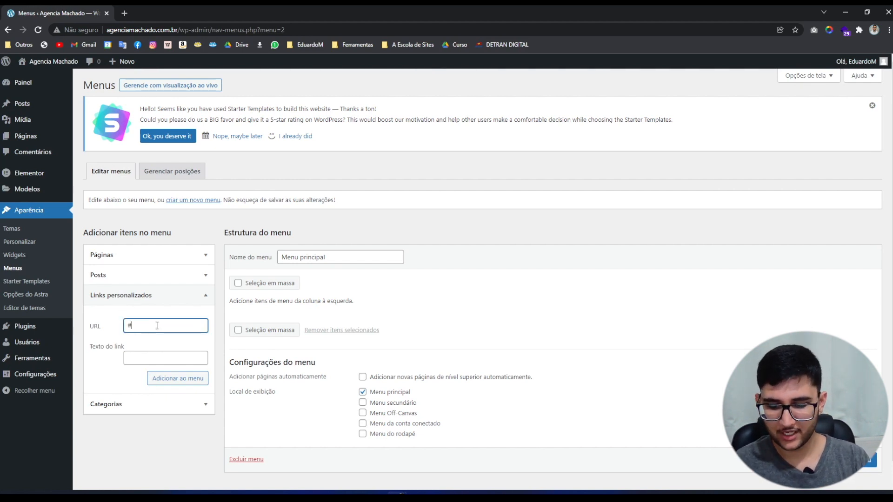
text(Inicio)
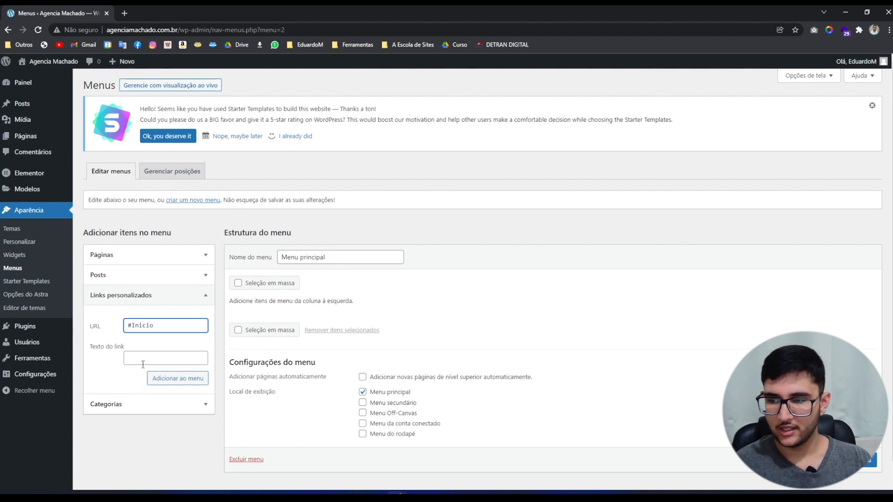
click(142, 364)
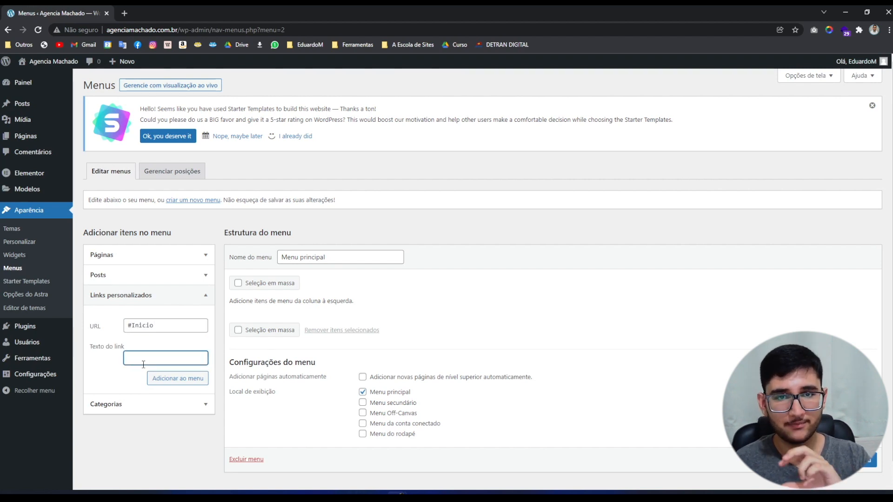
text(Inicio)
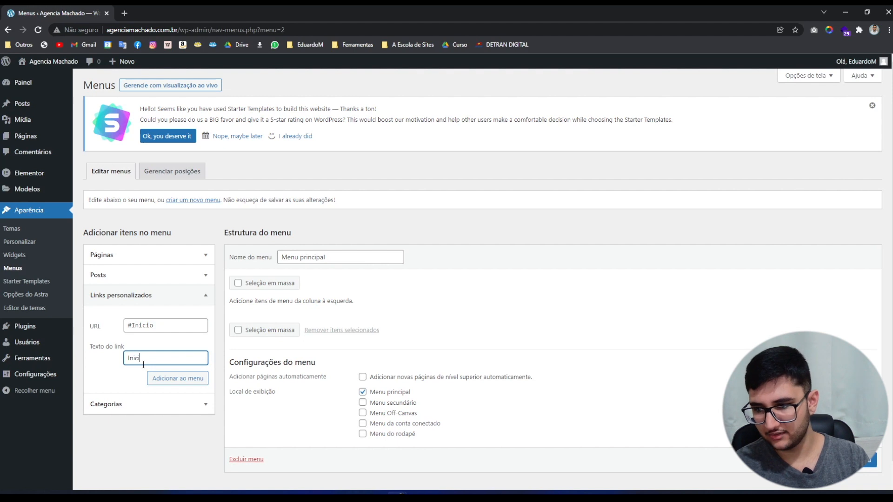
click(189, 379)
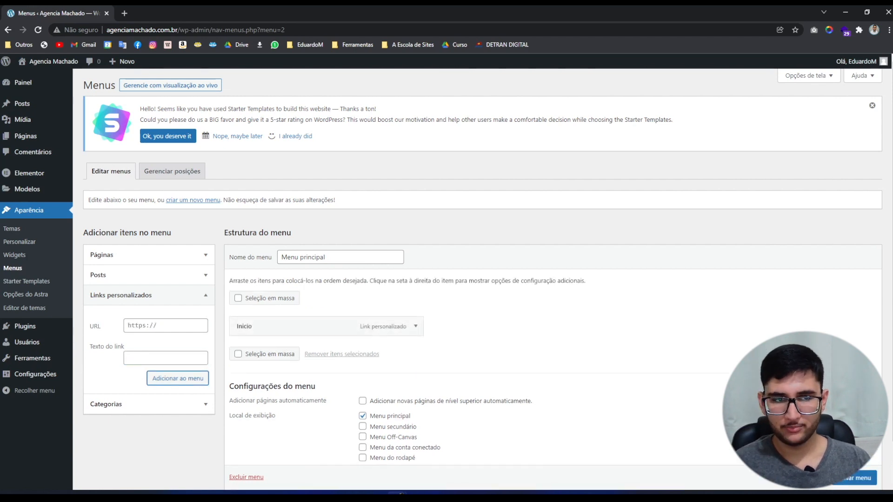
click(145, 327)
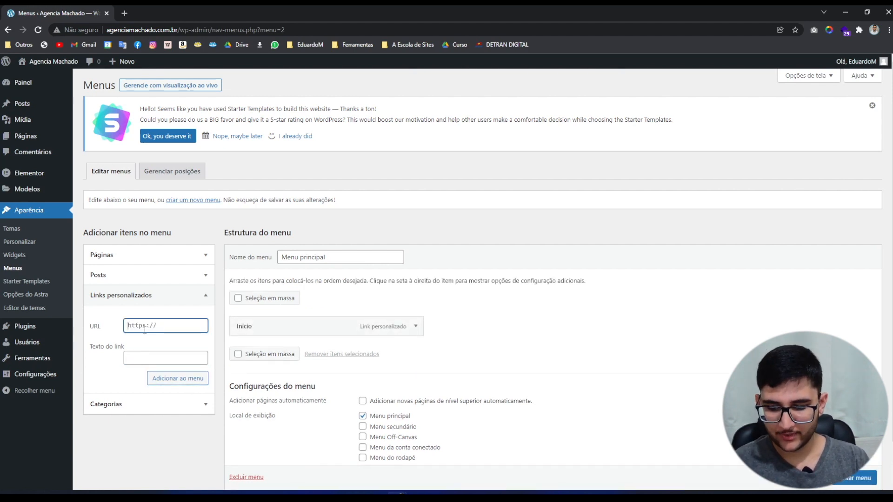
text(#planos)
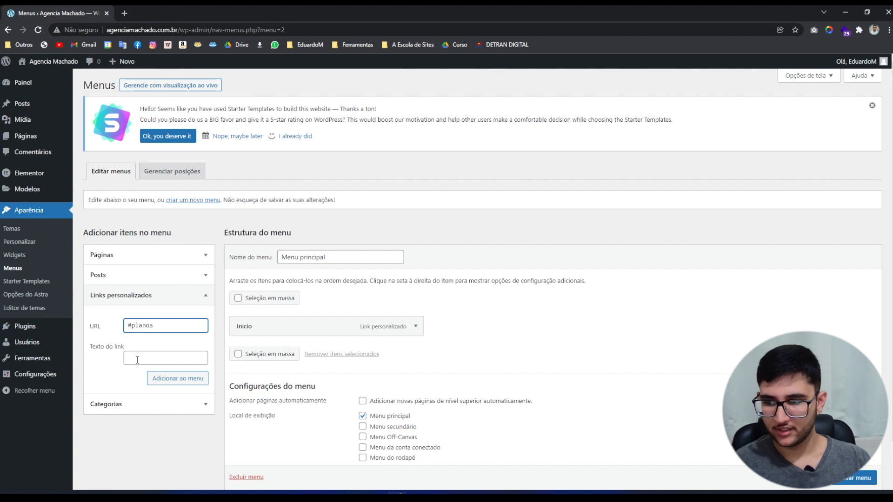
click(138, 360)
text(Planos)
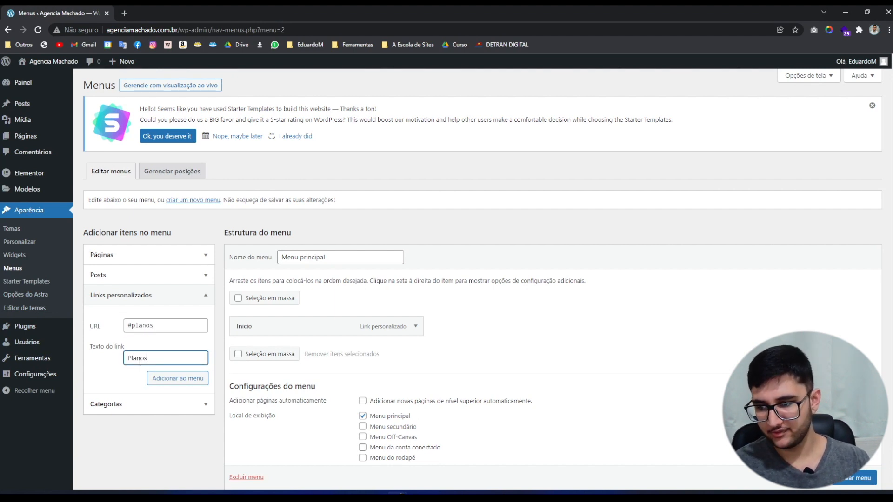
click(188, 380)
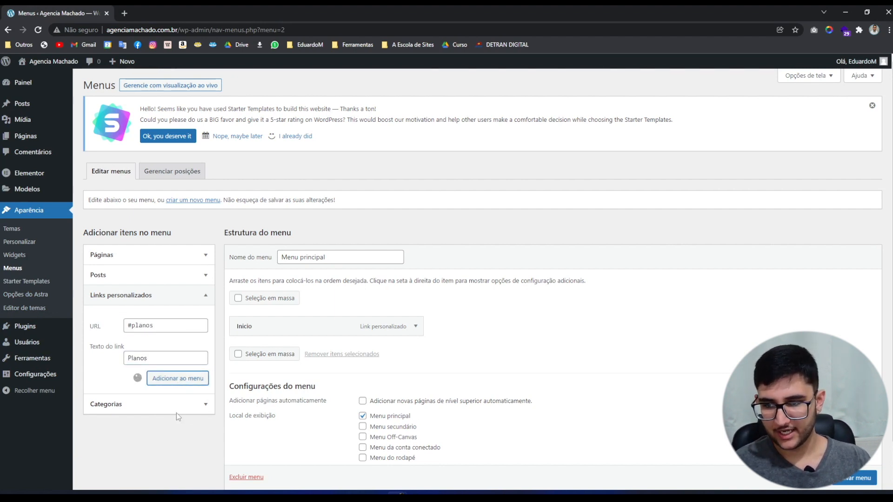
Add custom links #sobre 'Sobre Nós' and #contato 'Contato' to the menu.
click(142, 327)
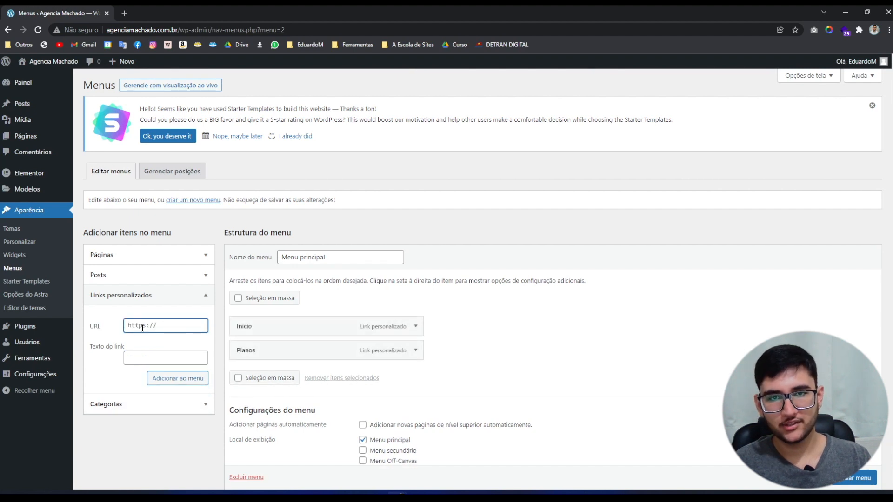
text(#sobre)
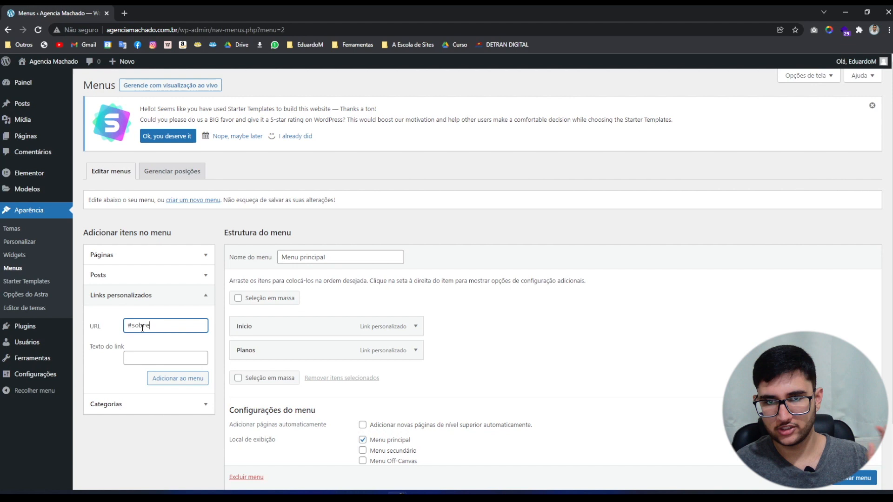
key(Tab)
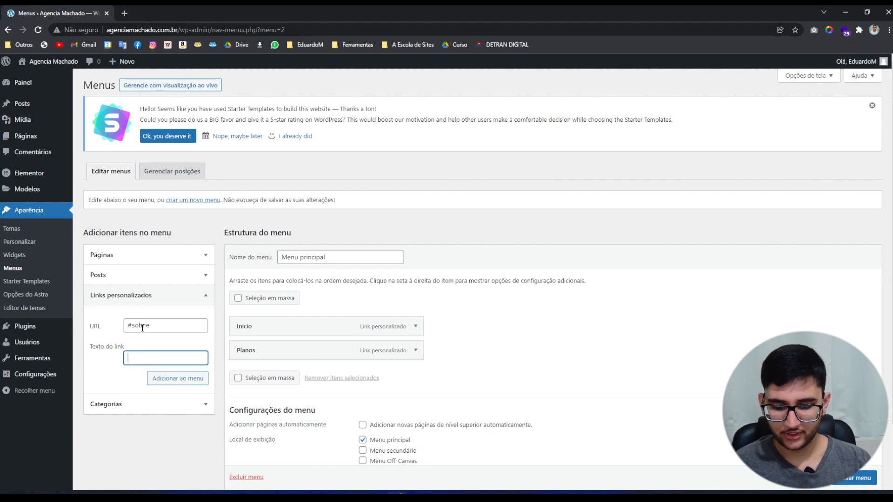
text(Sobre Nós)
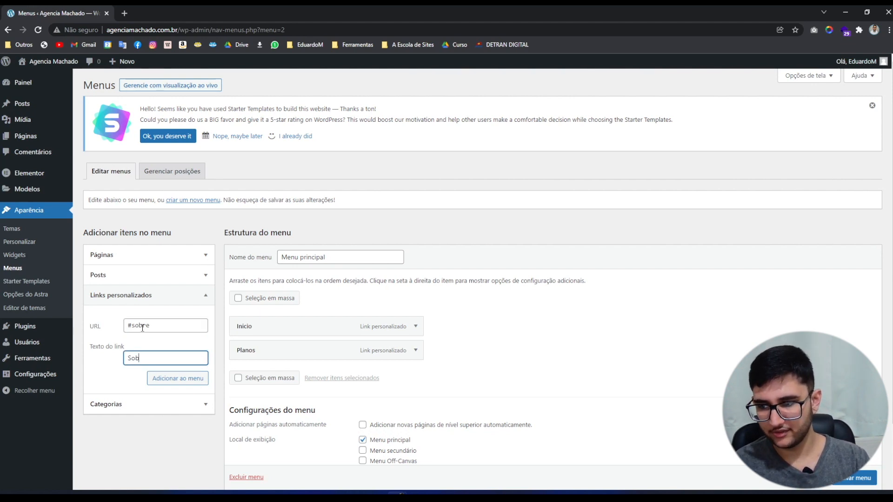
click(180, 383)
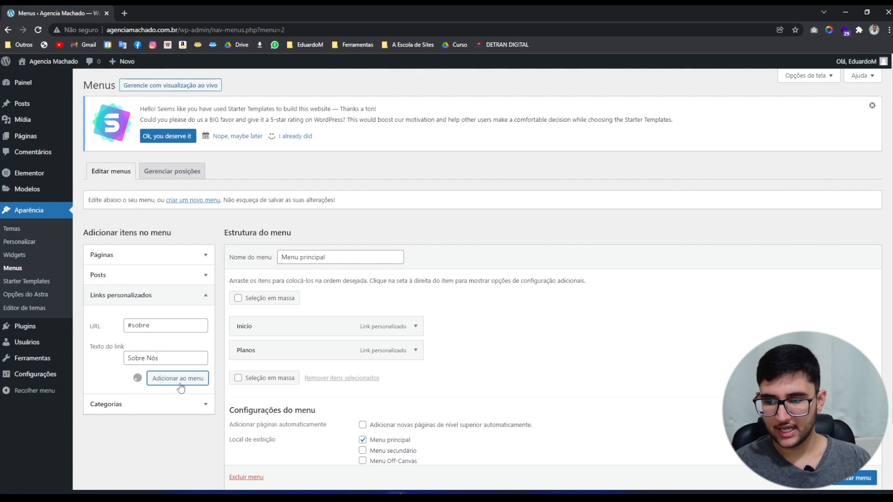
click(158, 325)
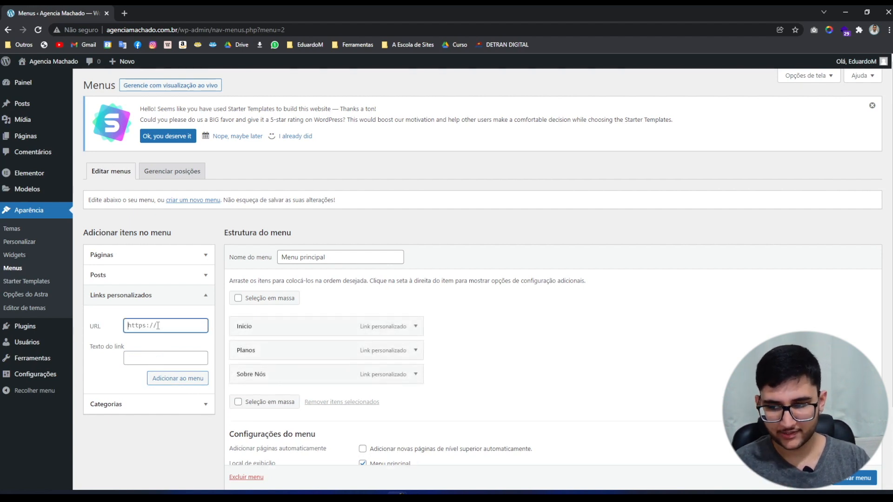
text(#contato)
key(Tab)
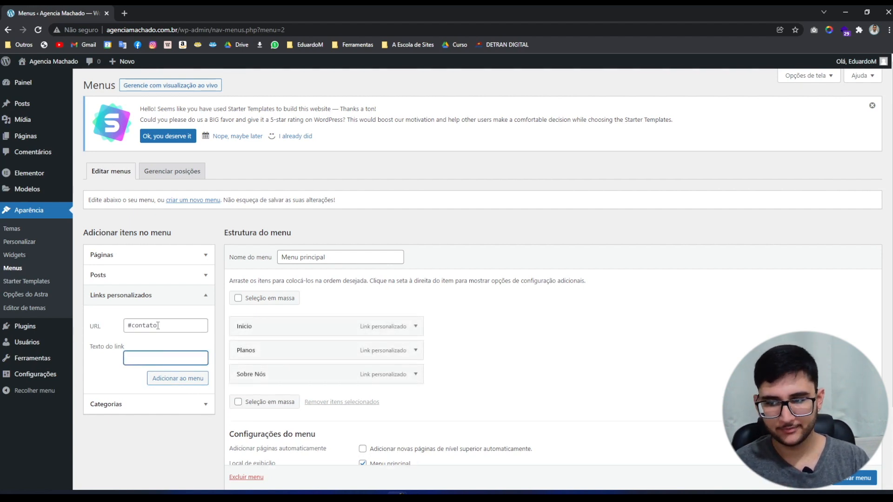
text(Contato)
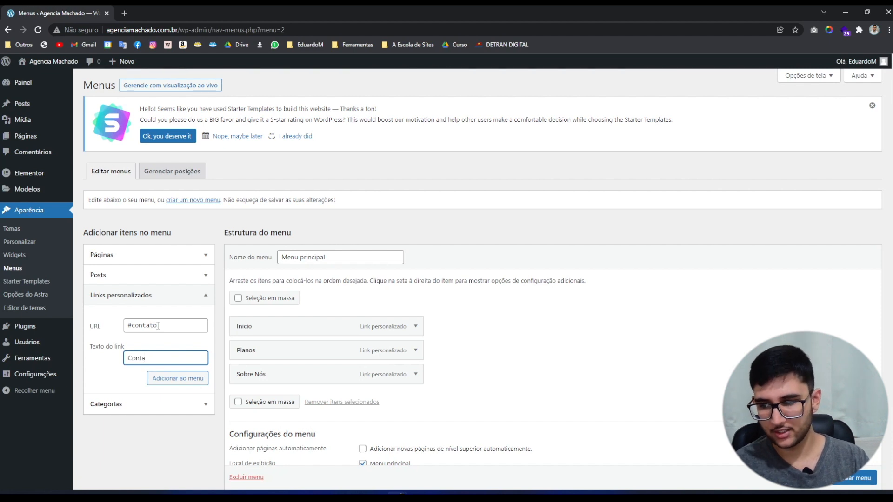
click(187, 385)
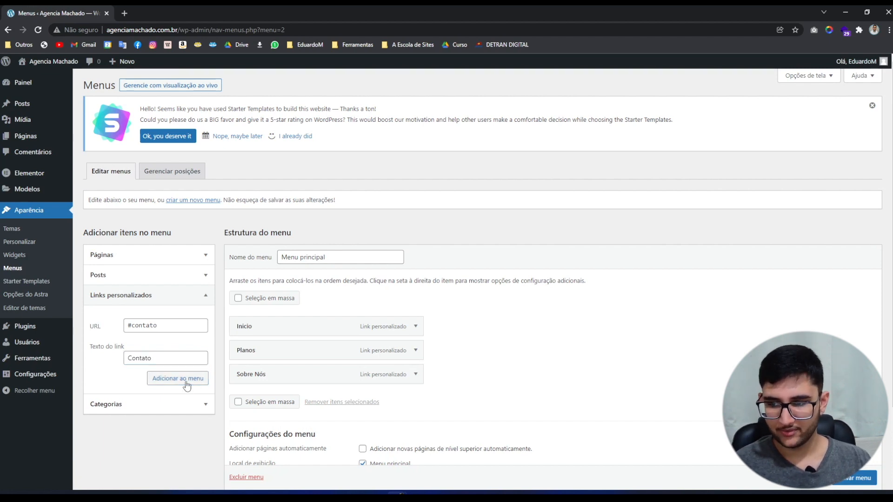
Save Menu principal and view the live site in a new tab.
scroll(316, 372, down, 3)
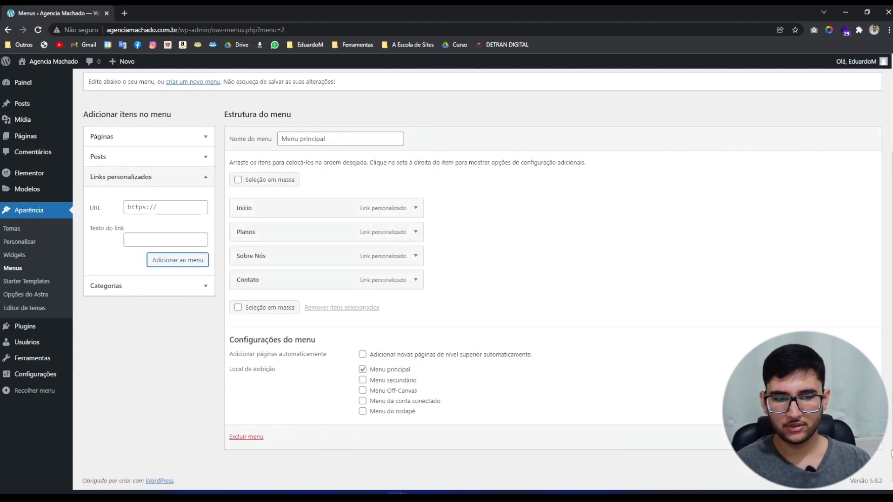
click(854, 437)
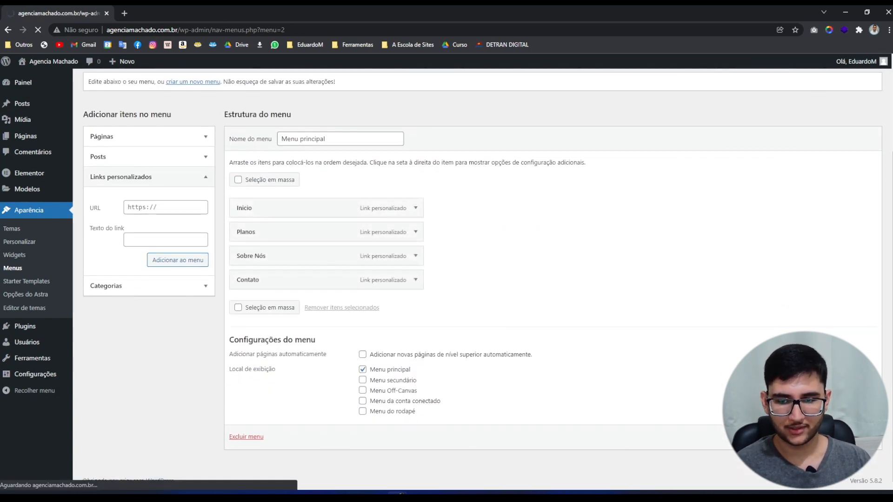
scroll(630, 358, down, 3)
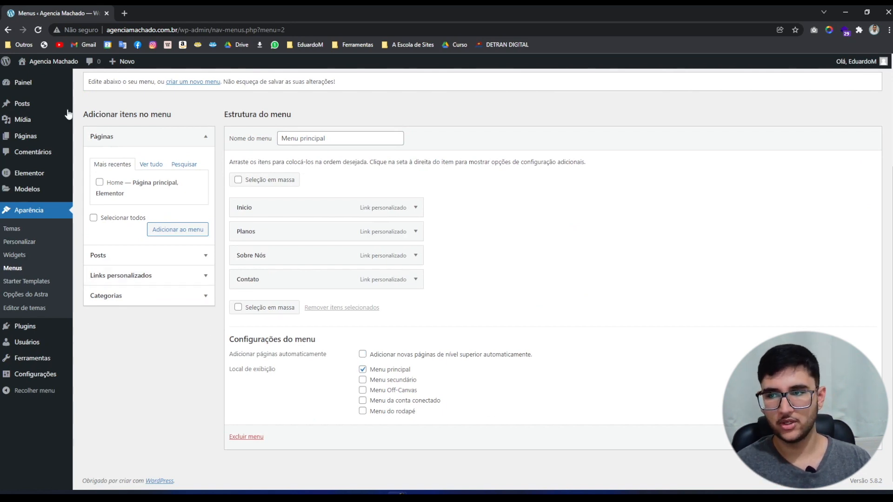
middle_click(51, 61)
click(144, 13)
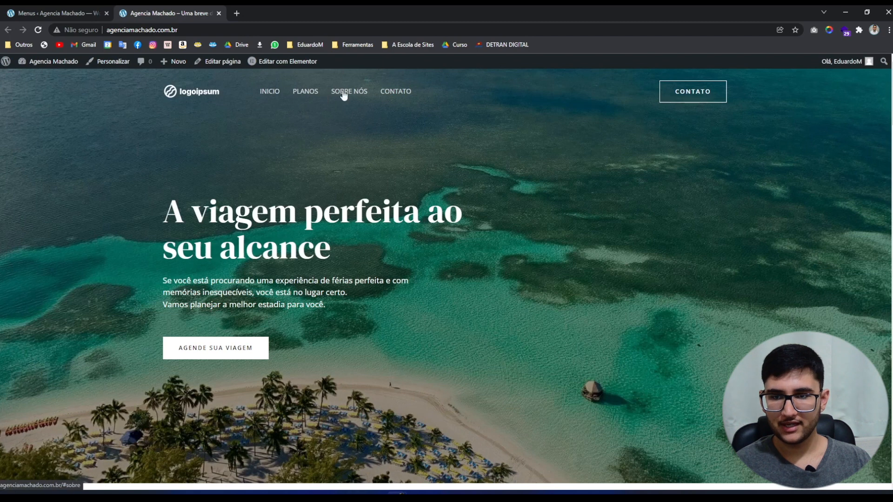
Test the INICIO, PLANOS and SOBRE NÓS anchor links on the live homepage.
click(273, 100)
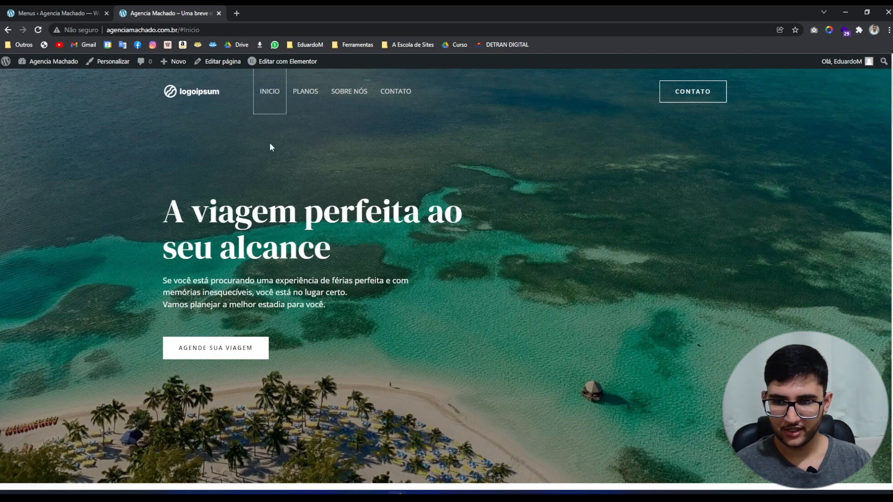
click(304, 94)
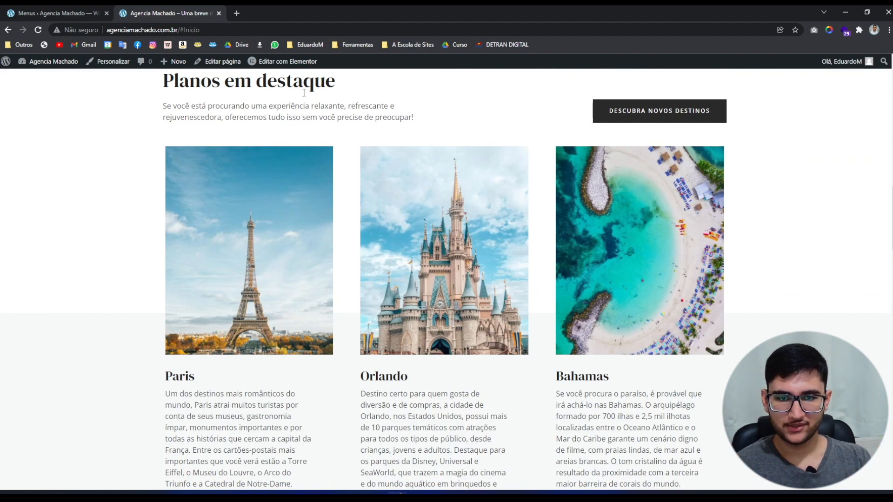
scroll(304, 92, up, 10)
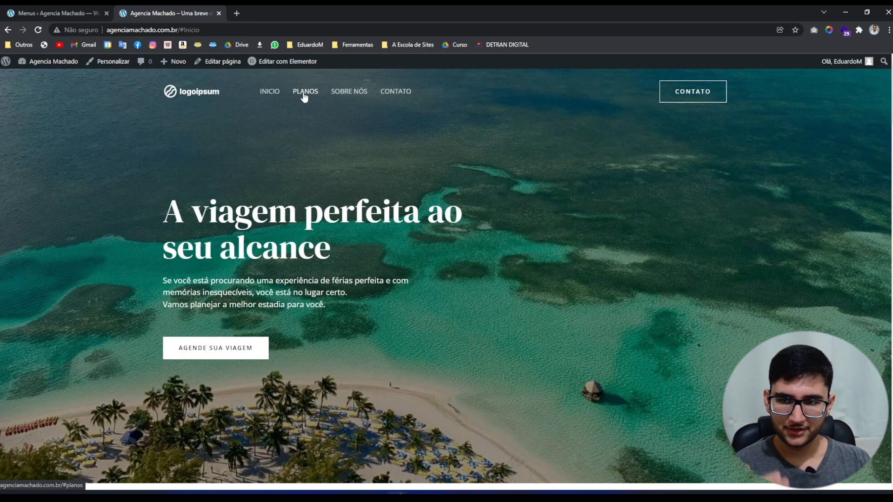
click(357, 93)
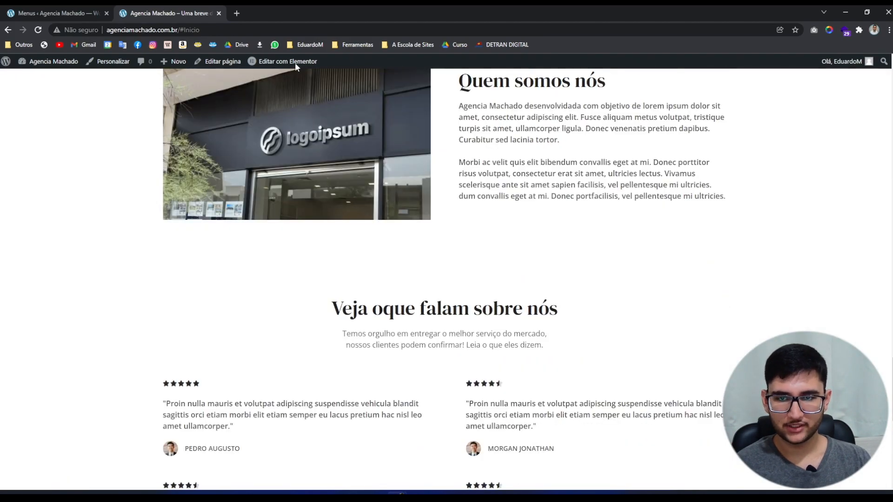
scroll(283, 216, up, 2)
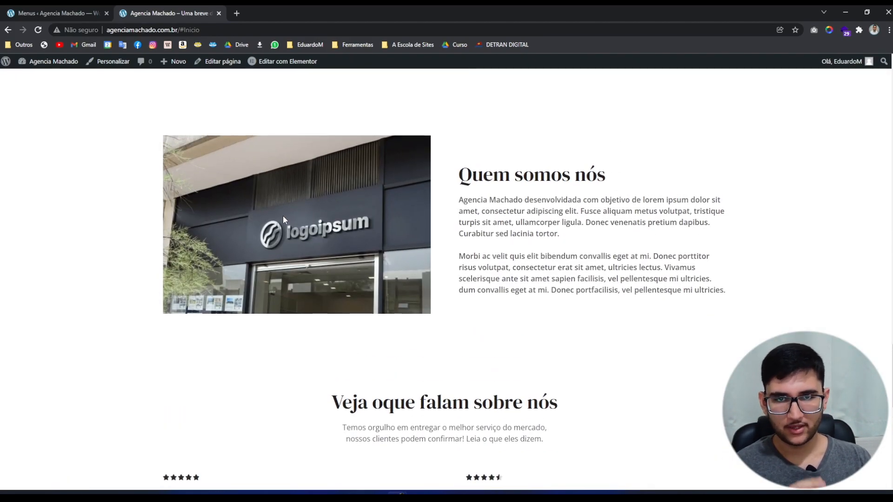
scroll(382, 248, down, 2)
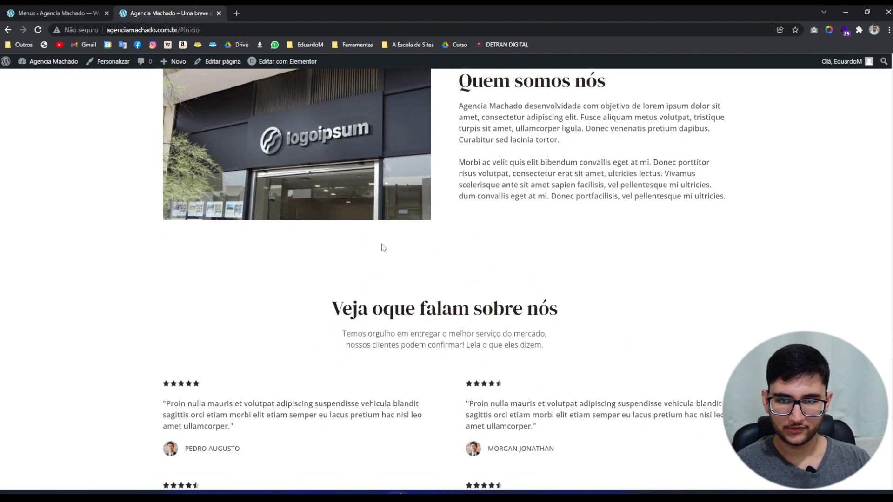
scroll(406, 187, up, 3)
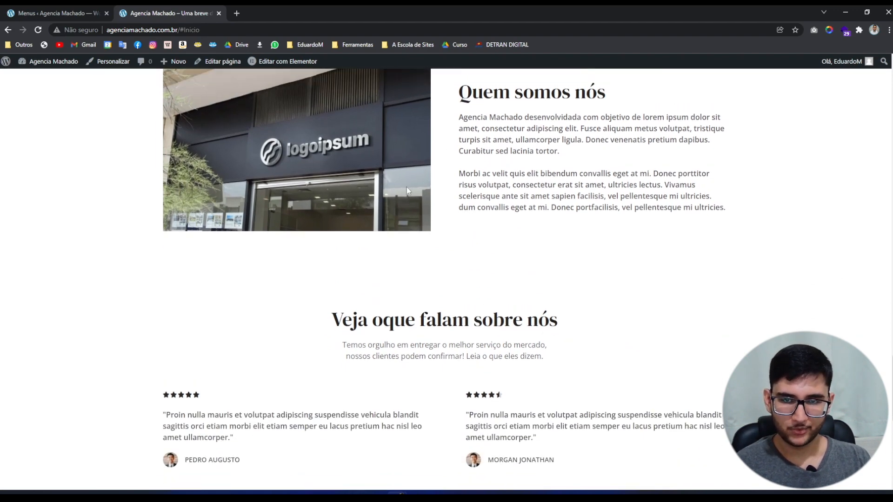
scroll(361, 307, down, 3)
scroll(362, 303, up, 1)
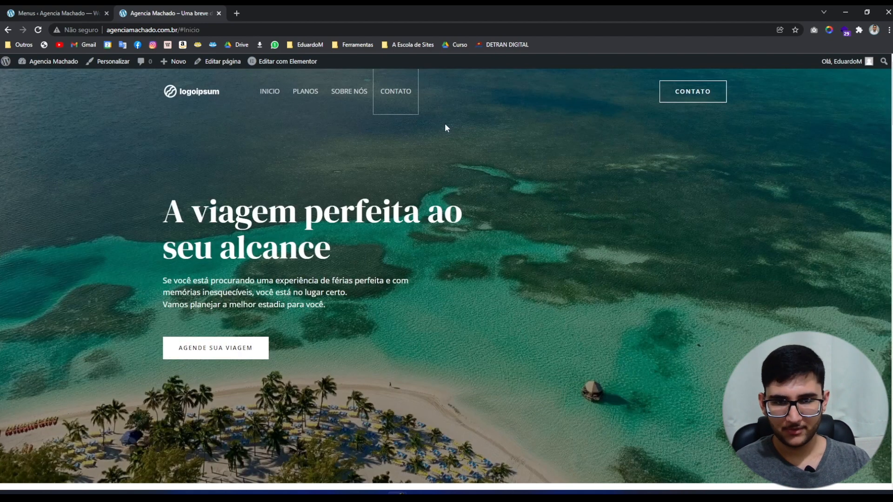
Test the CONTATO link and header Contato button anchors, then open the homepage in Elementor in a new tab.
click(404, 91)
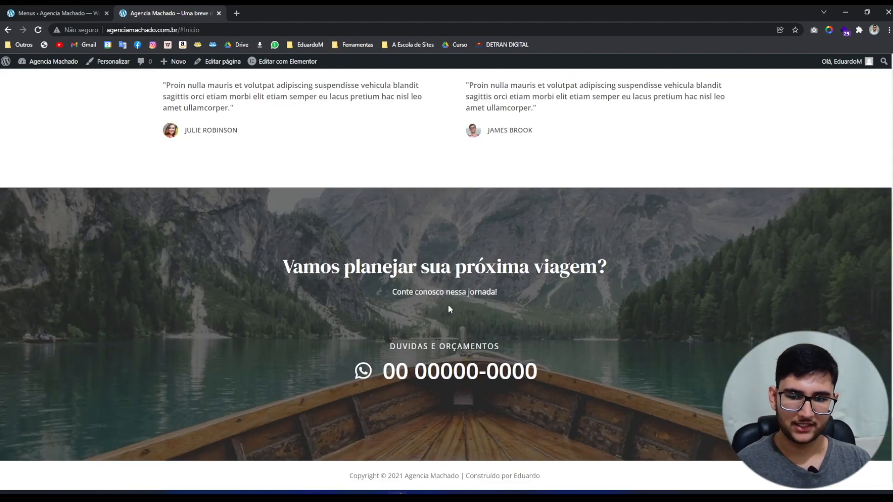
key(Home)
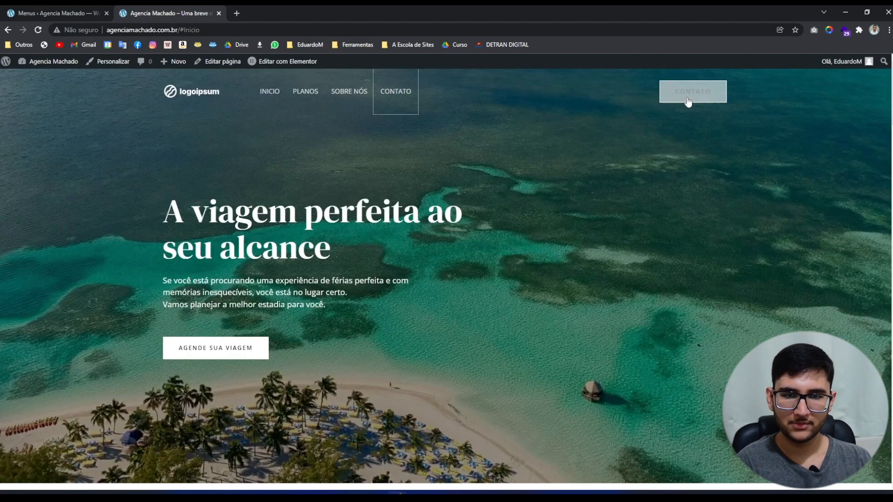
click(555, 153)
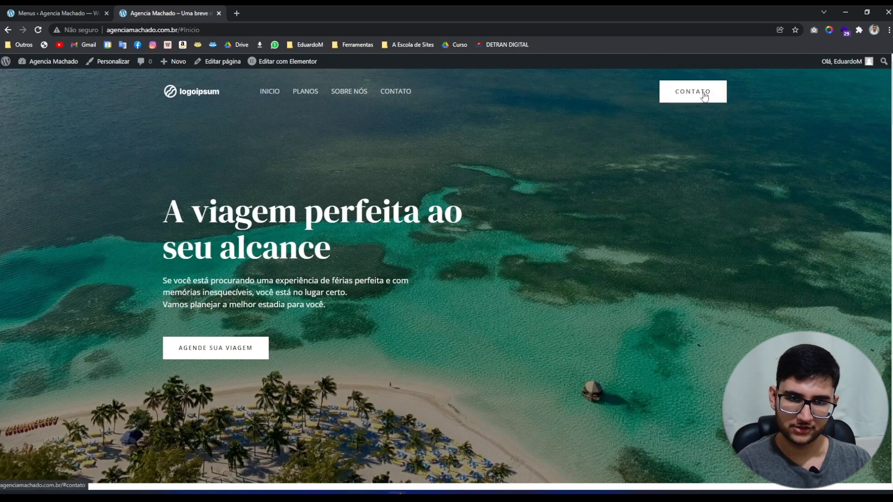
click(703, 93)
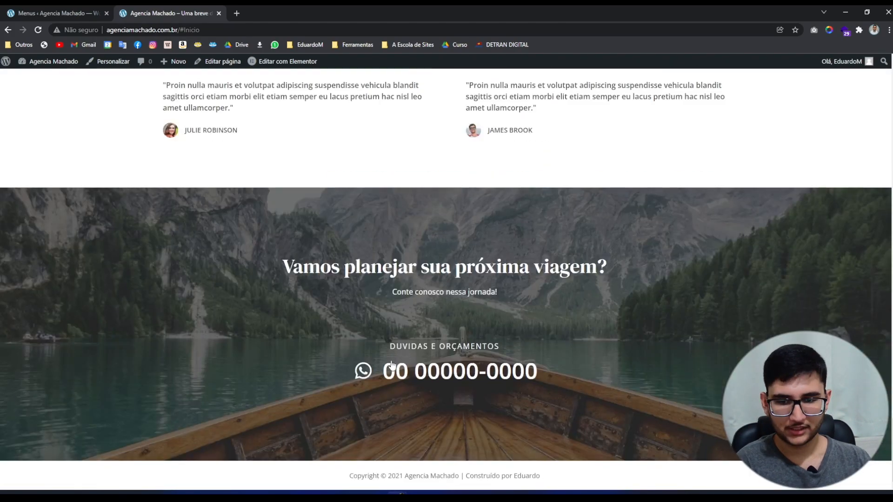
key(Home)
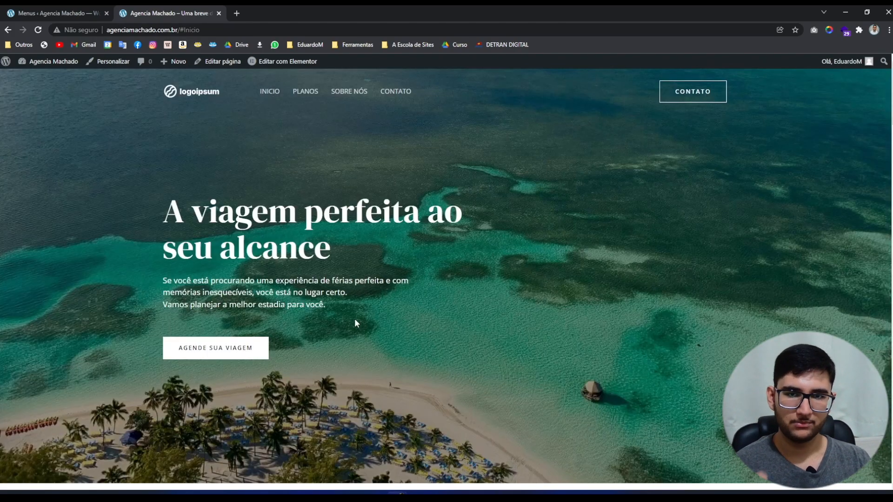
click(338, 93)
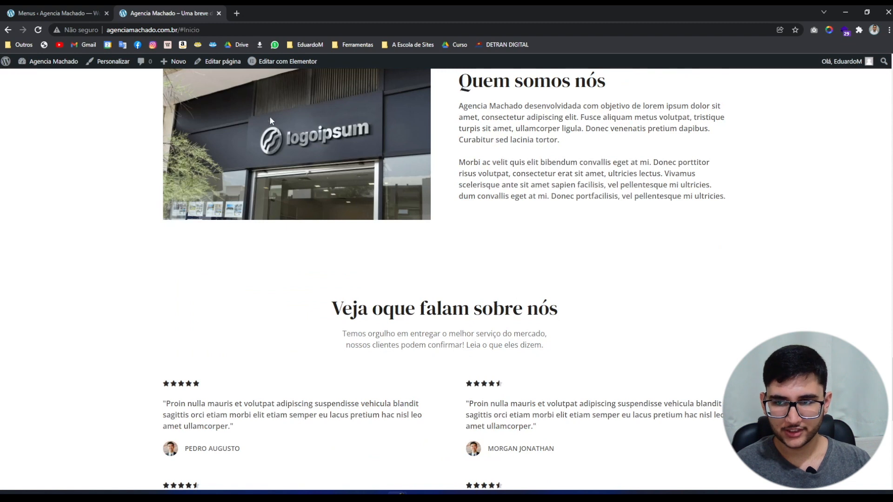
middle_click(283, 61)
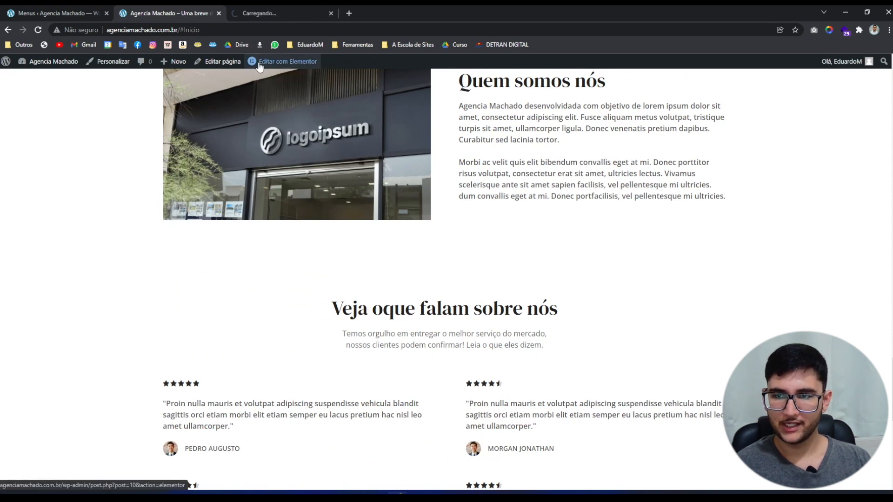
Move the 'sobre' anchor above the storefront photo, save the page, and reload the live site.
click(277, 5)
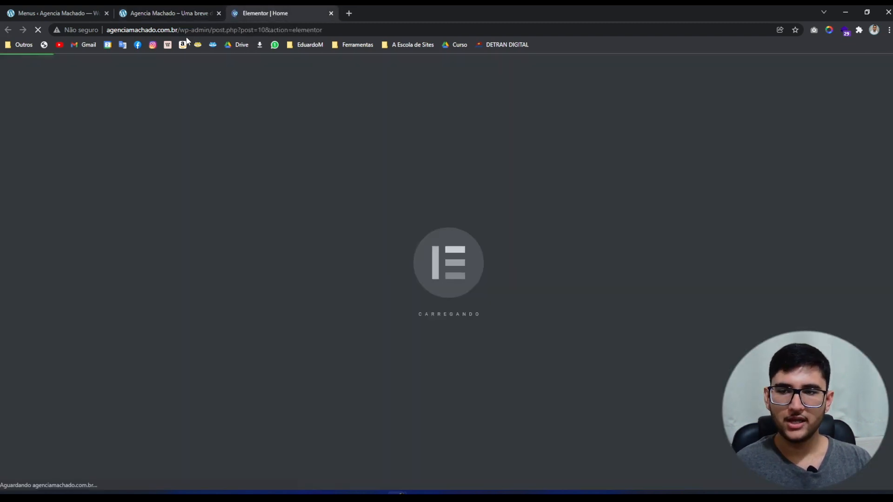
middle_click(61, 5)
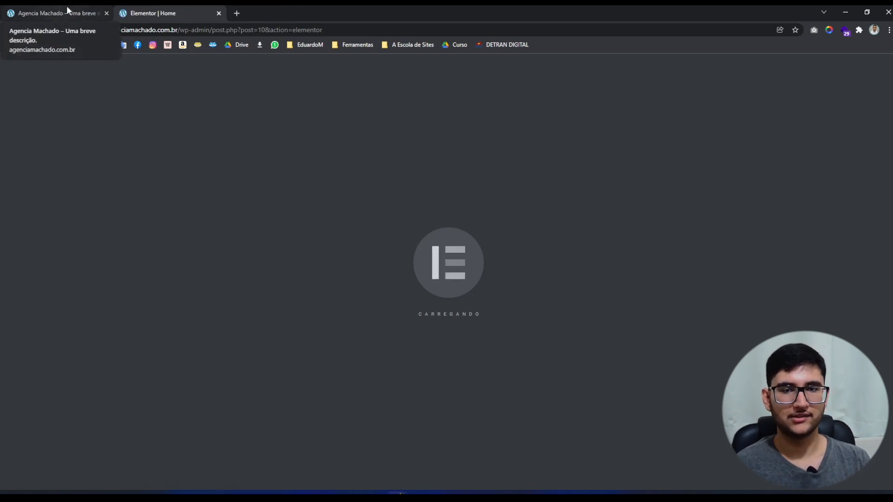
scroll(889, 345, down, 15)
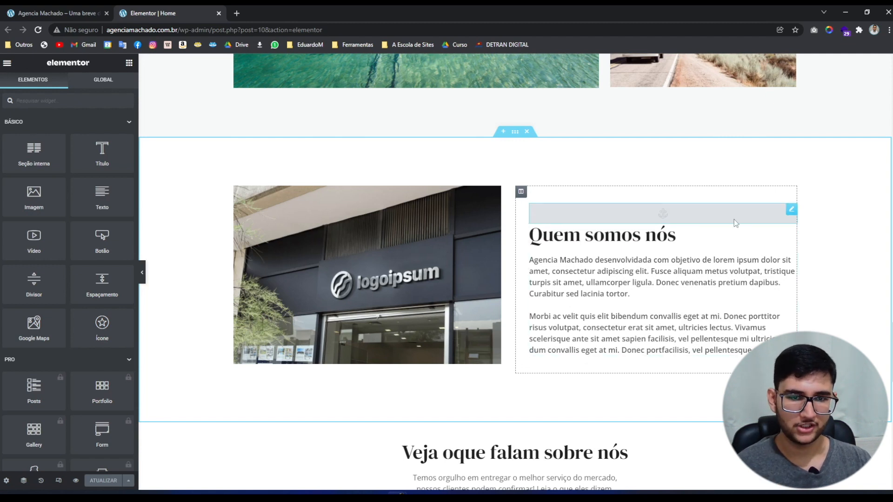
drag(734, 223, 422, 212)
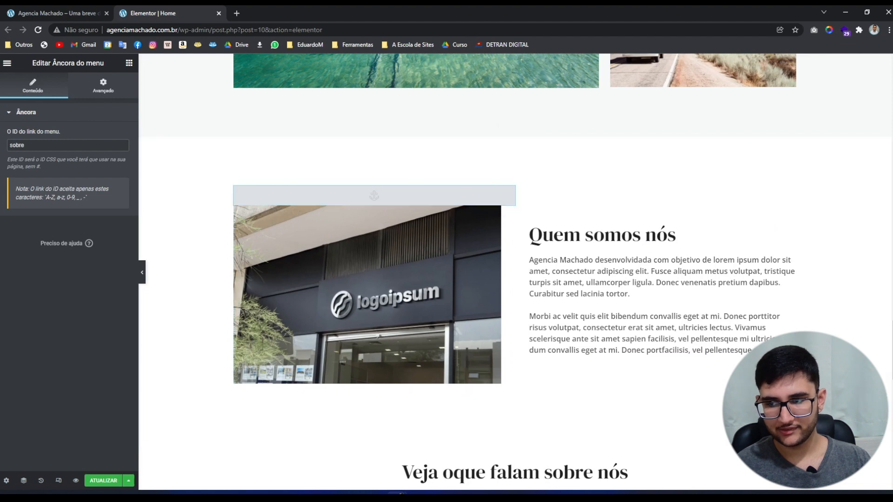
click(98, 481)
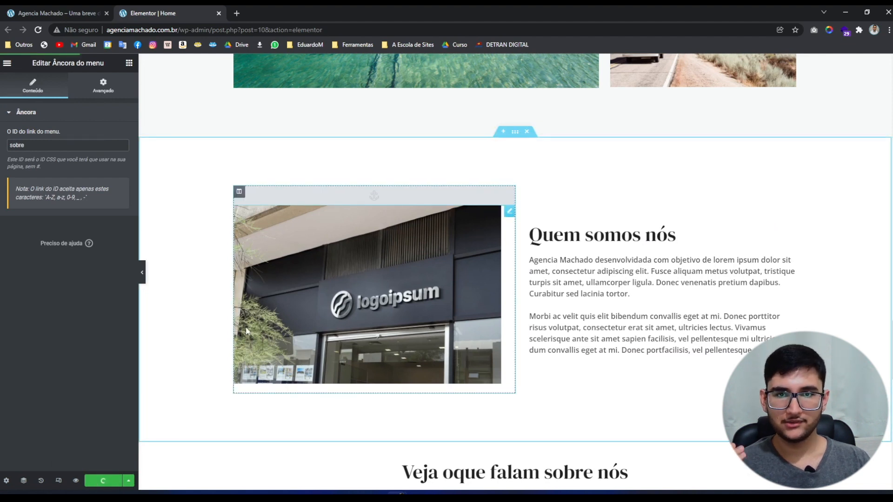
click(52, 7)
click(38, 30)
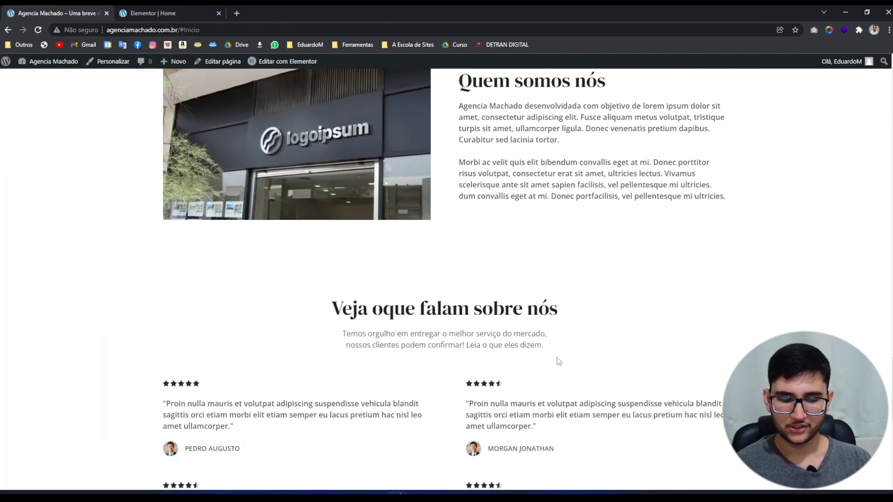
Recheck the Sobre Nós anchor on the live homepage, then return to the Elementor Home editor.
scroll(555, 358, up, 2)
scroll(549, 361, up, 5)
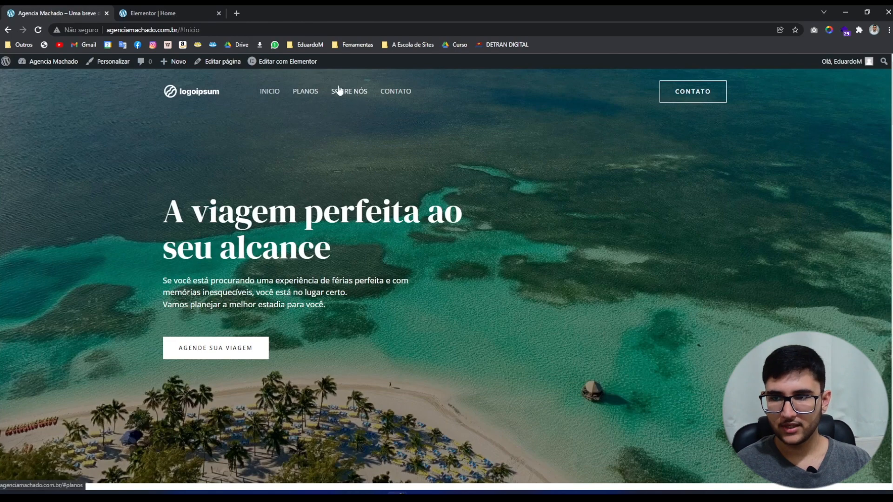
click(358, 91)
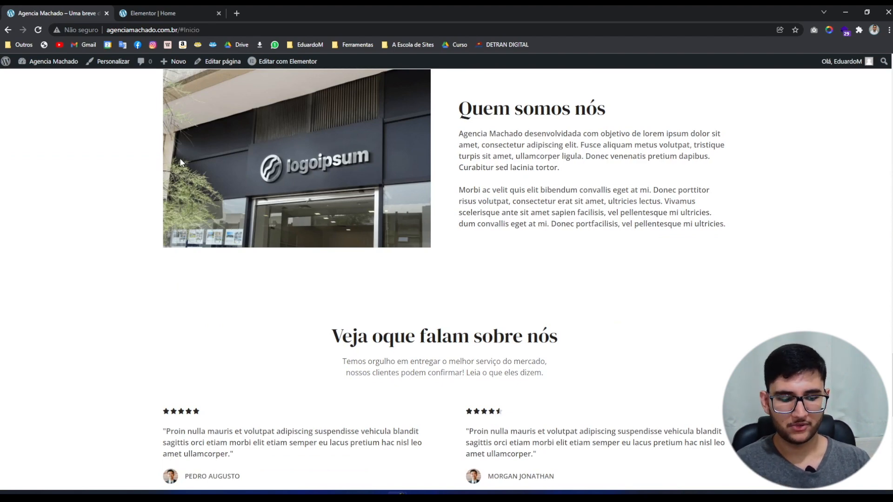
key(Home)
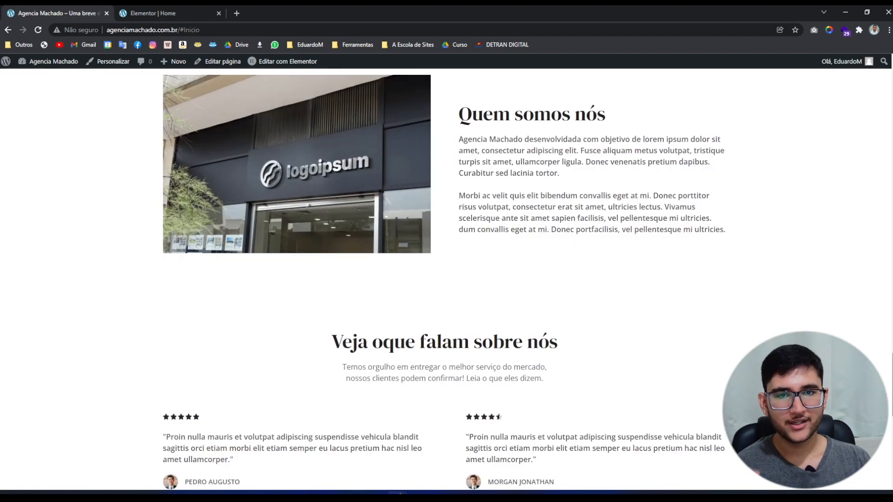
key(Home)
mouse_move(873, 69)
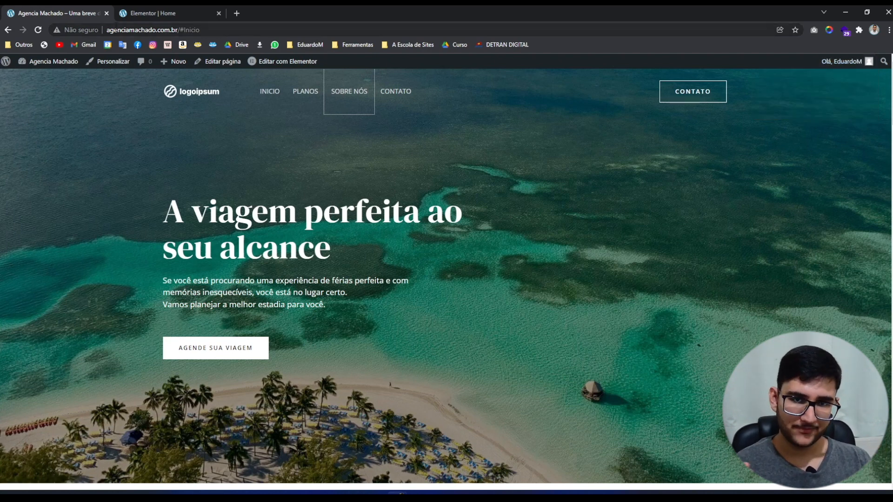
click(139, 13)
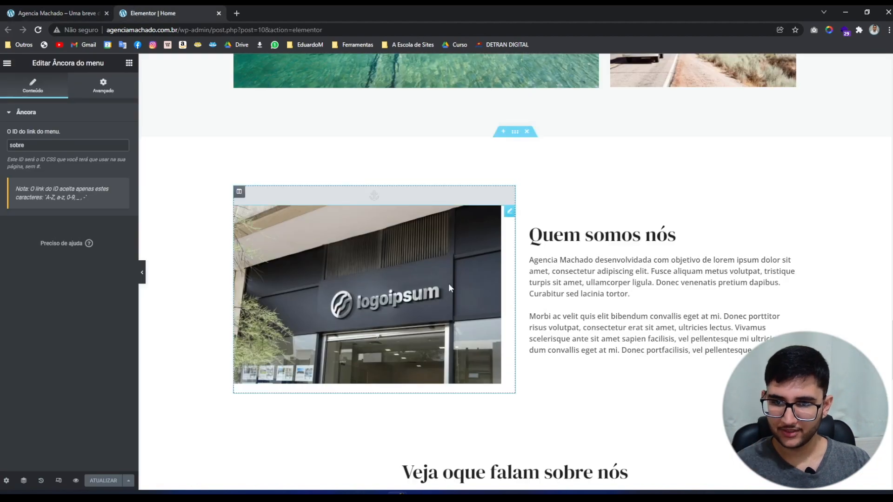
Scroll the preview to the top and turn on Elementor's responsive mode.
scroll(870, 97, up, 10)
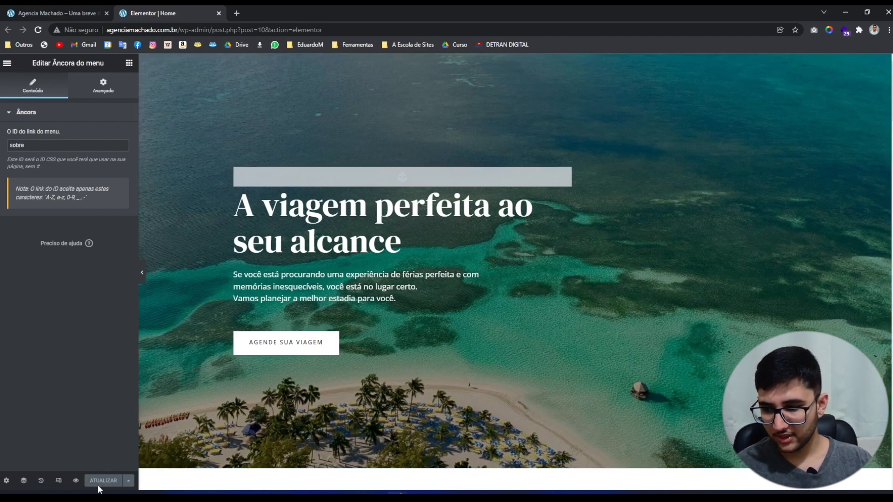
click(59, 481)
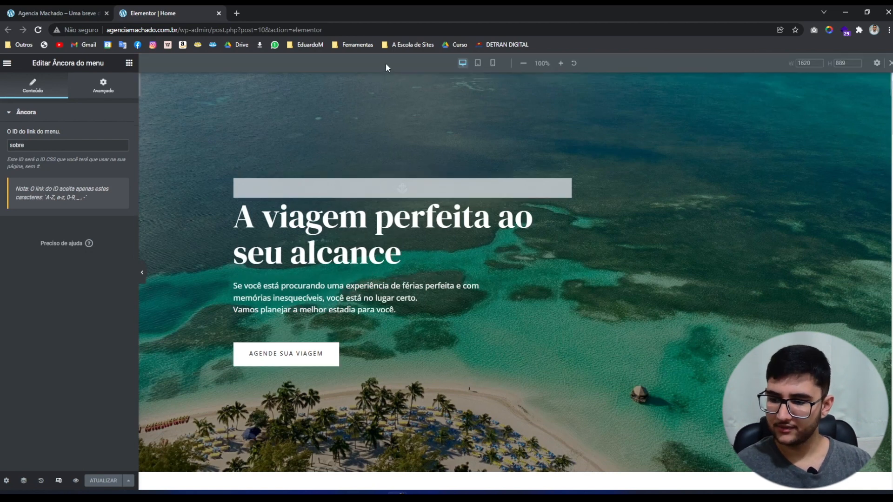
Preview the Home page at 768 px tablet width, scrolling down to Quem somos nós with the panel hidden.
click(482, 64)
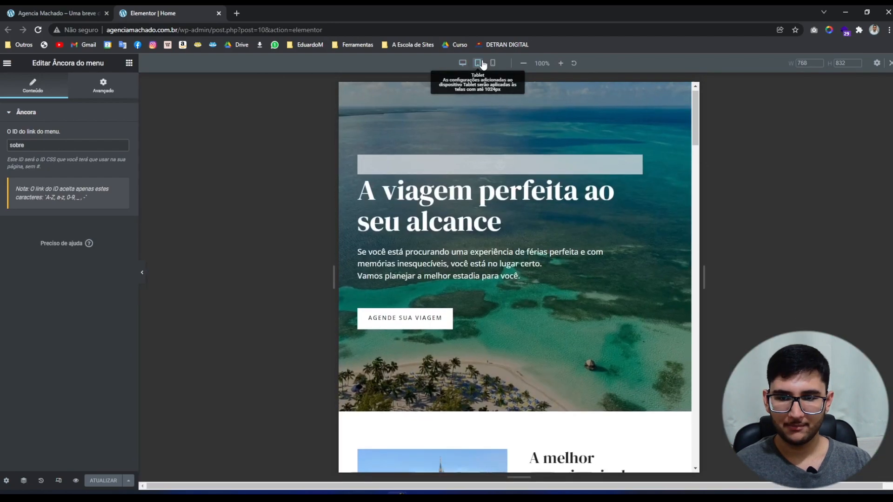
drag(696, 307, 660, 95)
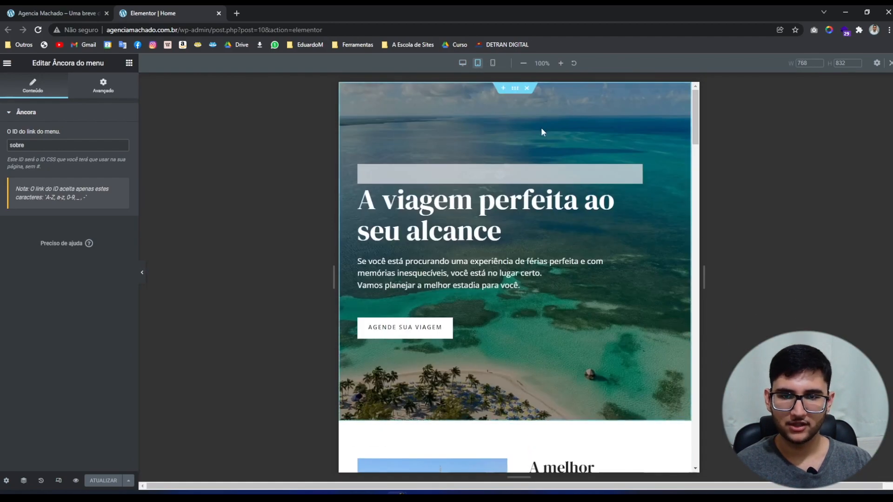
click(521, 239)
click(143, 273)
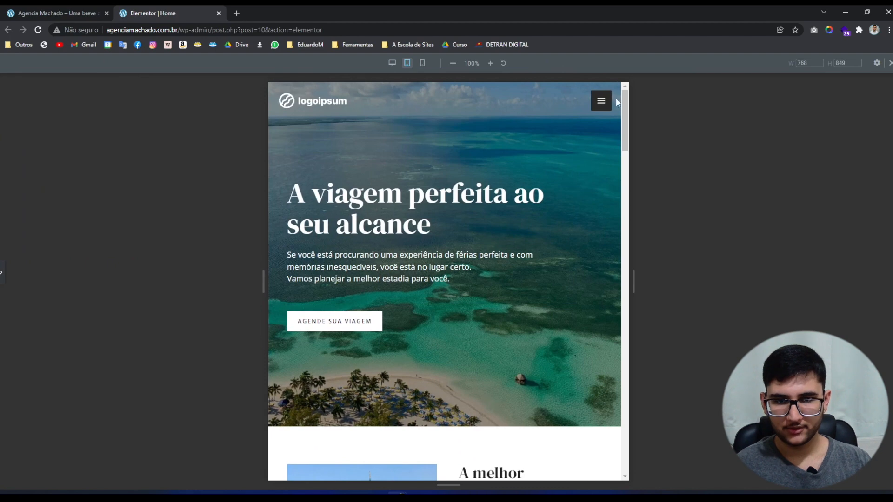
drag(622, 98, 603, 172)
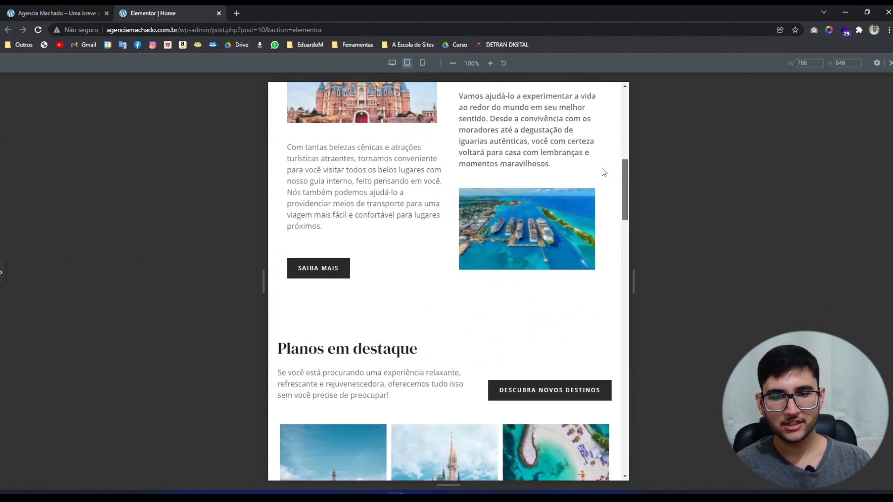
scroll(604, 172, down, 5)
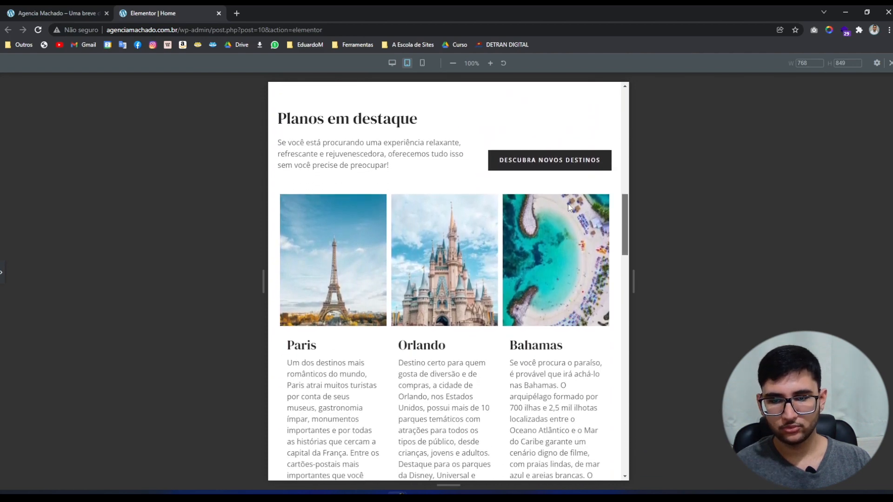
scroll(563, 210, down, 5)
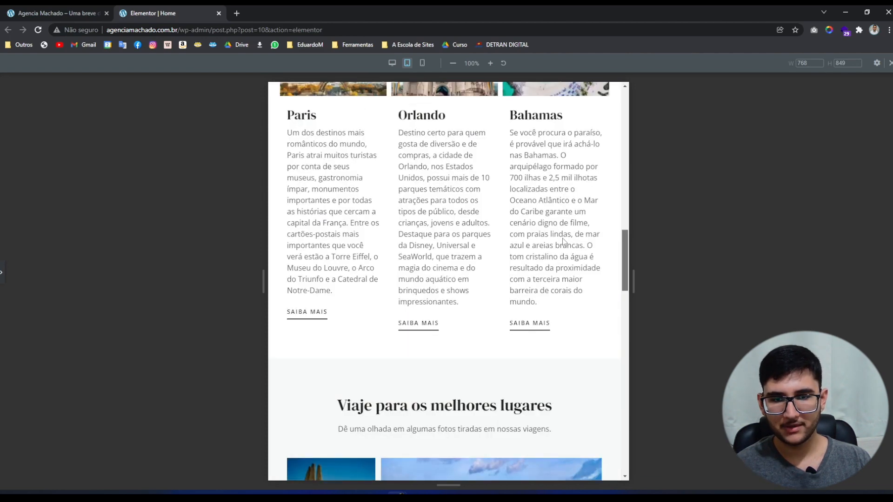
scroll(563, 242, down, 7)
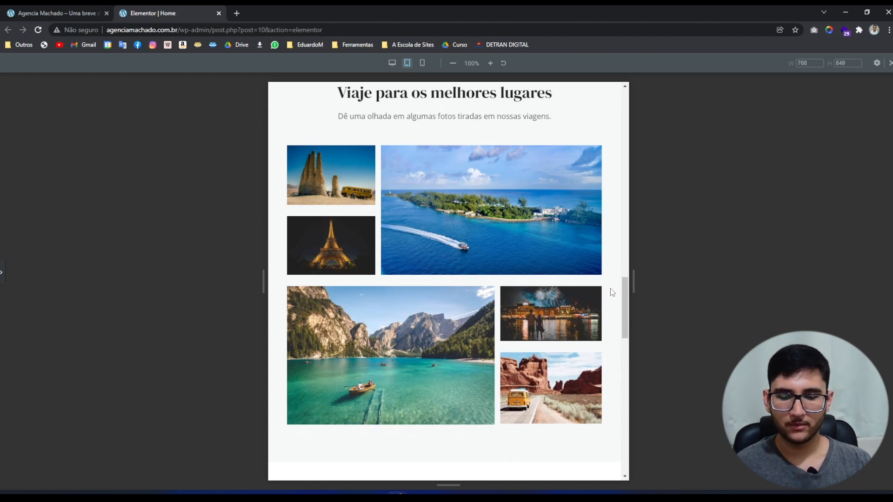
drag(623, 293, 628, 346)
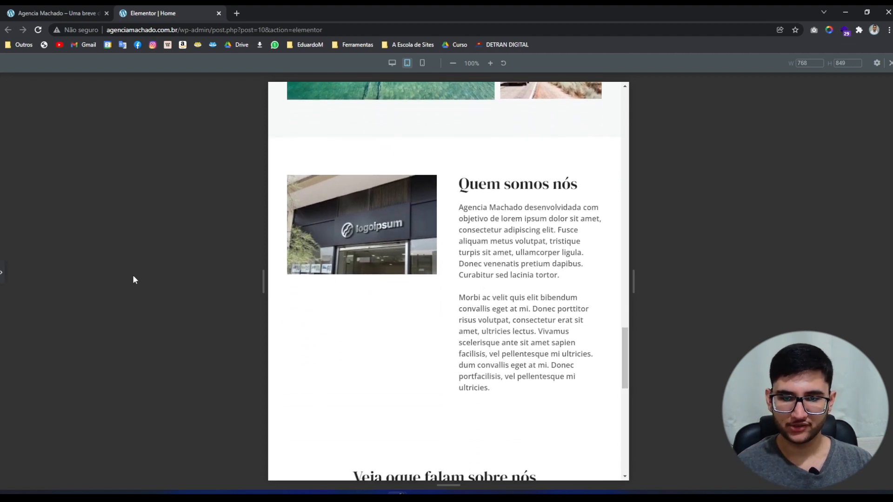
click(2, 273)
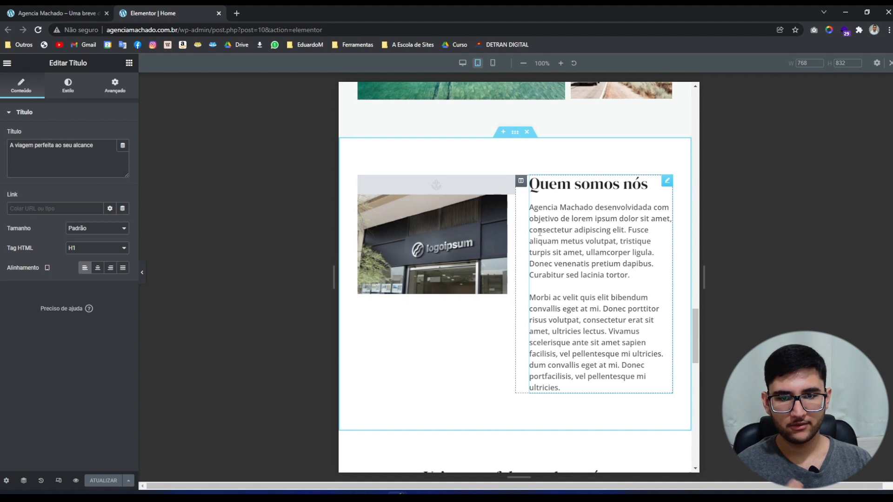
Give the Quem somos nós image box description a tablet-only font size, first enlarged to 57.
click(540, 231)
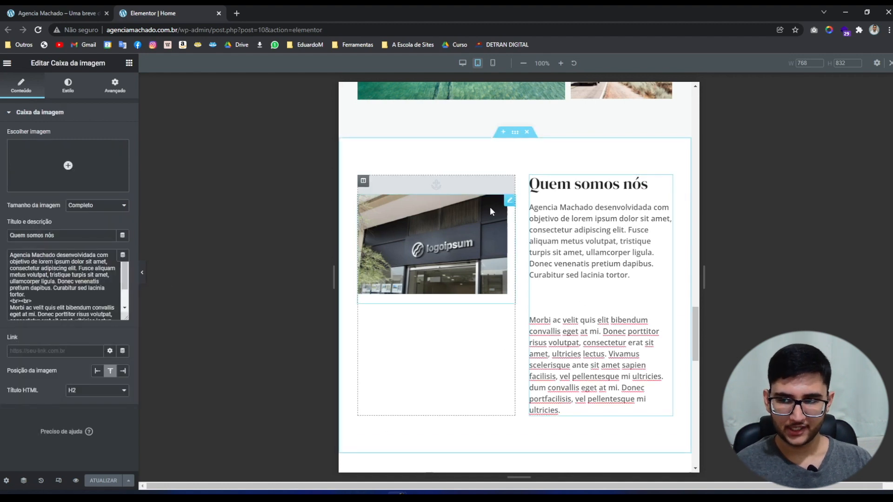
click(68, 86)
click(49, 361)
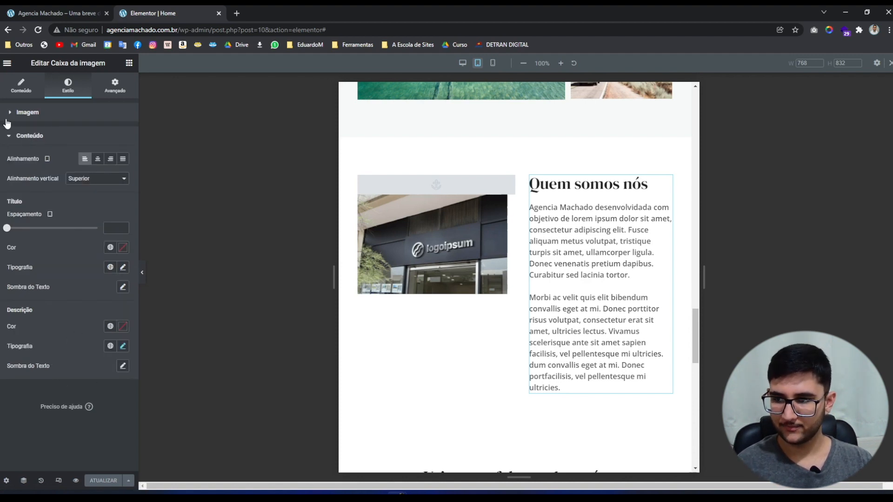
click(124, 345)
scroll(124, 346, down, 3)
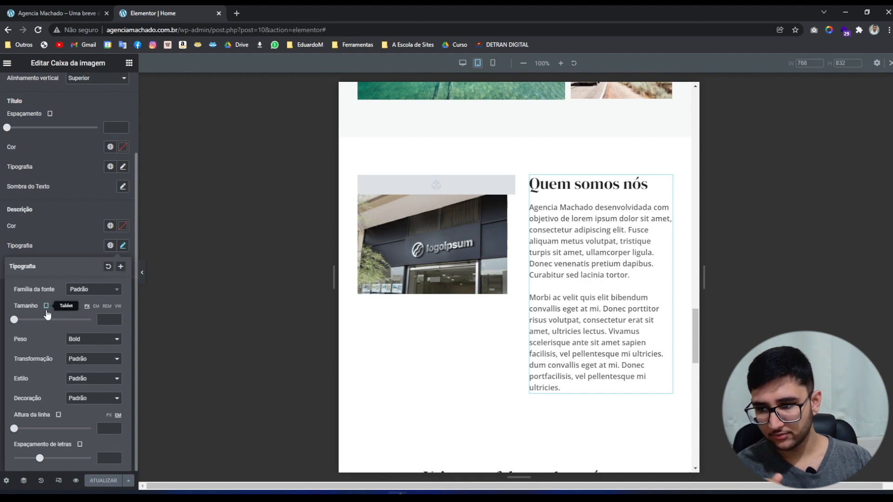
click(47, 306)
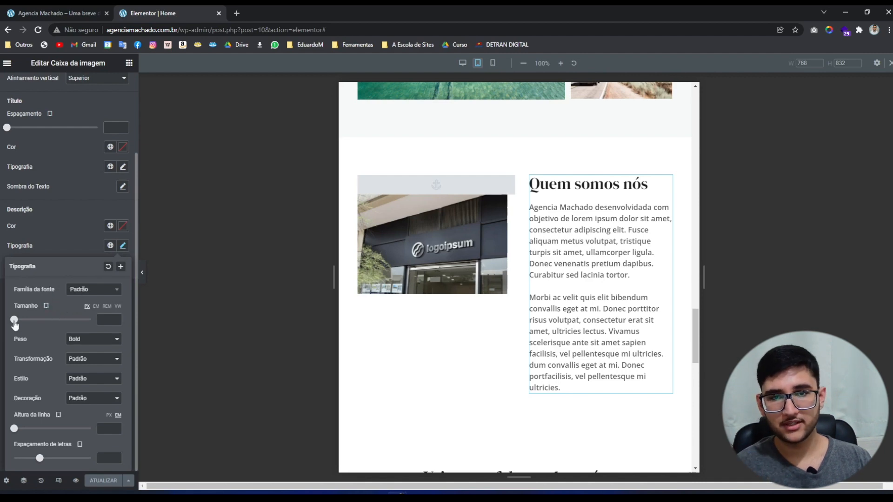
drag(14, 321, 36, 321)
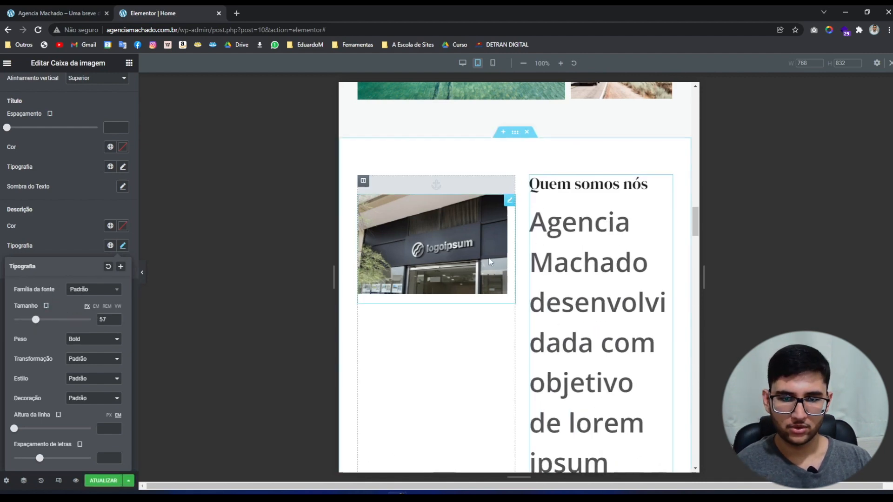
After comparing desktop and tablet previews, reduce the tablet description font size to 15 px.
click(462, 64)
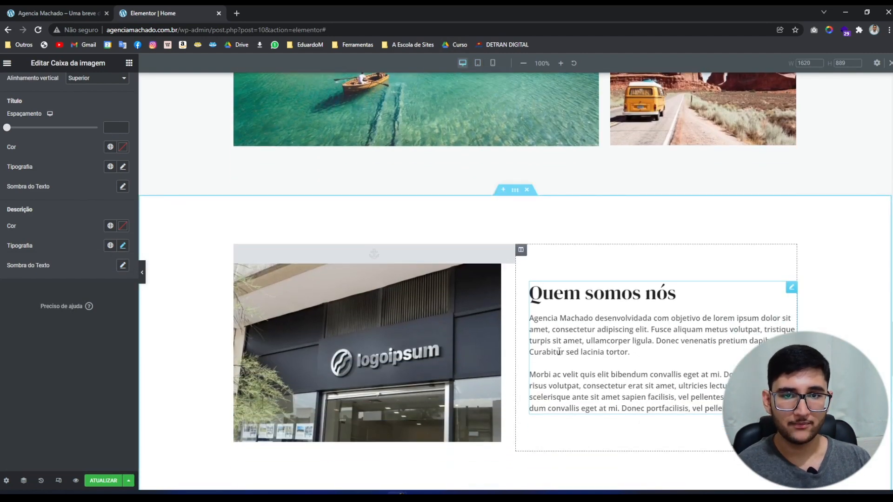
click(479, 63)
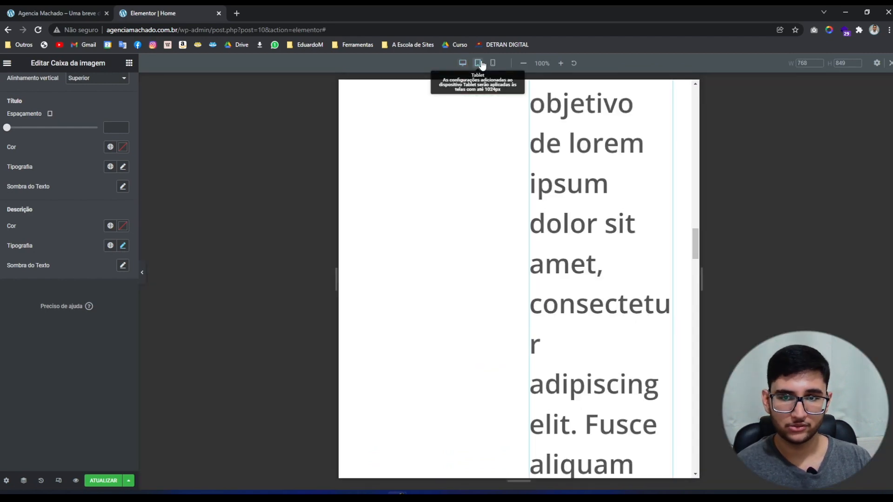
click(124, 246)
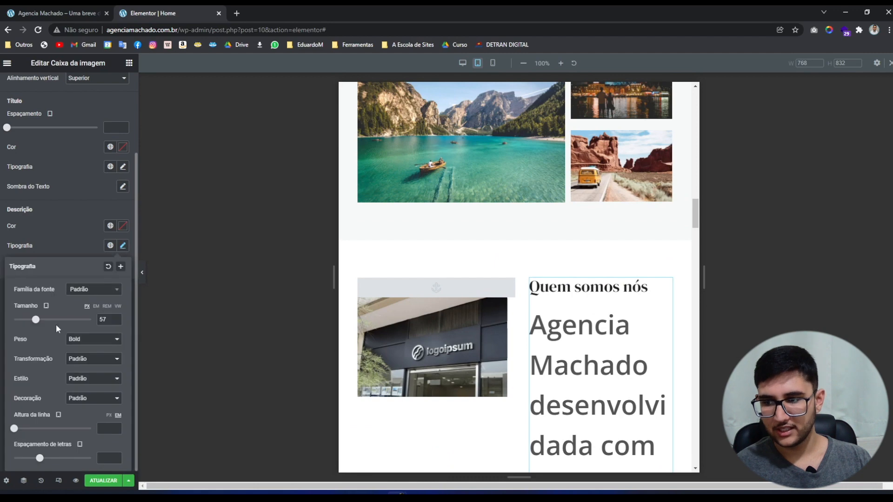
drag(37, 320, 19, 325)
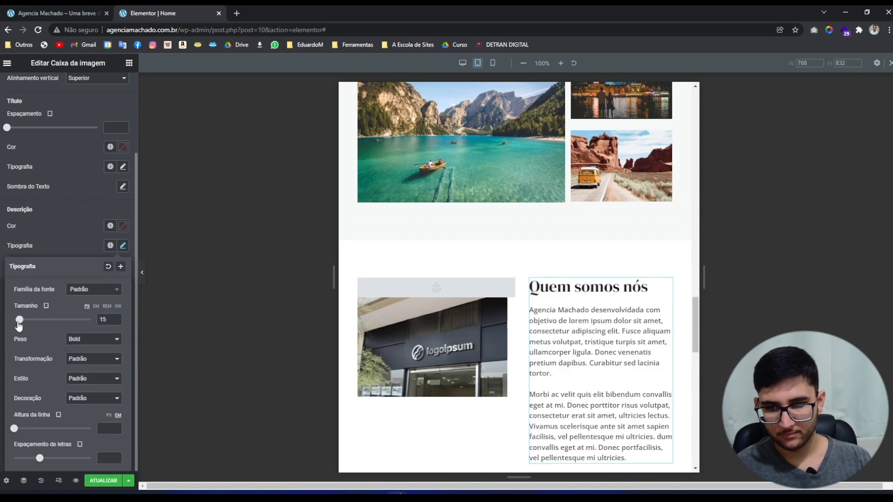
scroll(261, 331, down, 2)
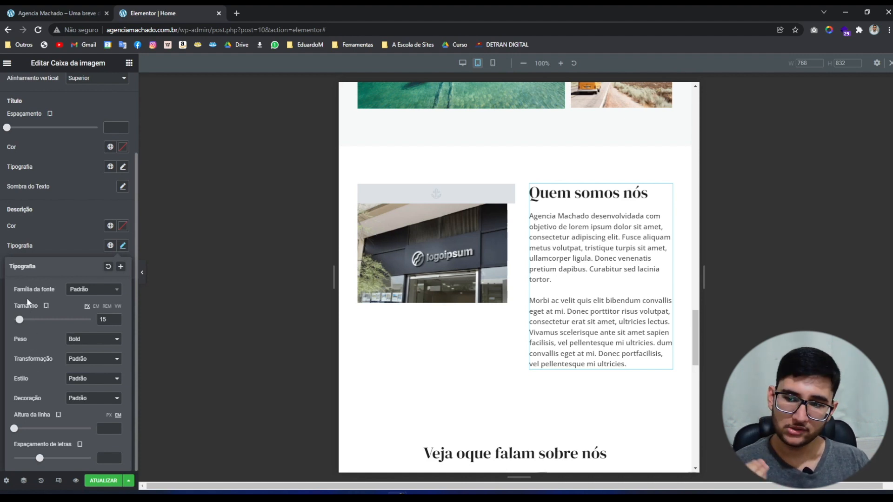
right_click(27, 383)
click(12, 384)
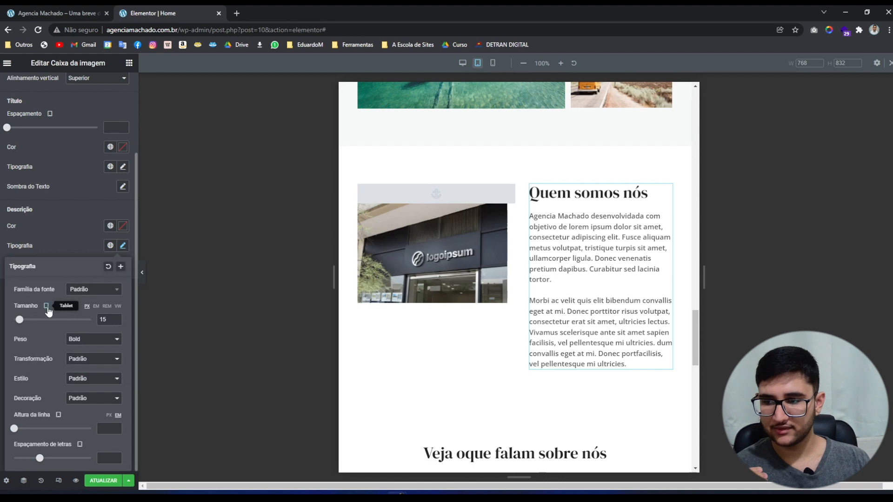
click(78, 290)
click(24, 367)
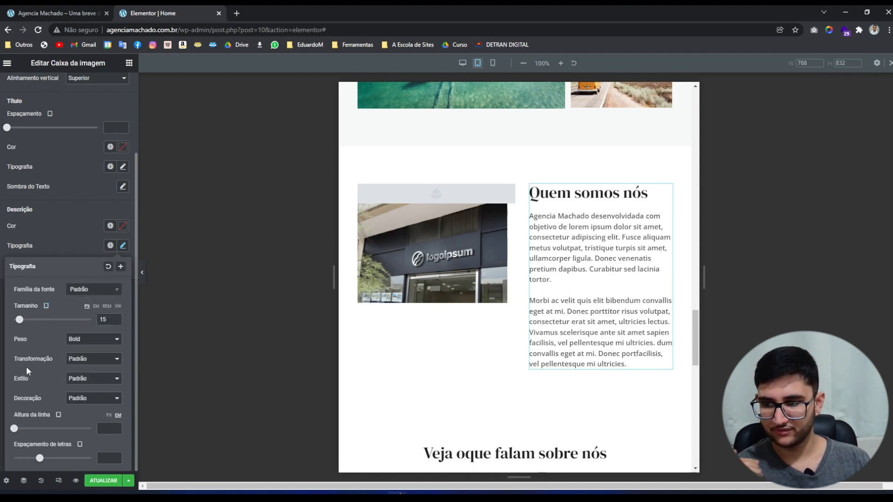
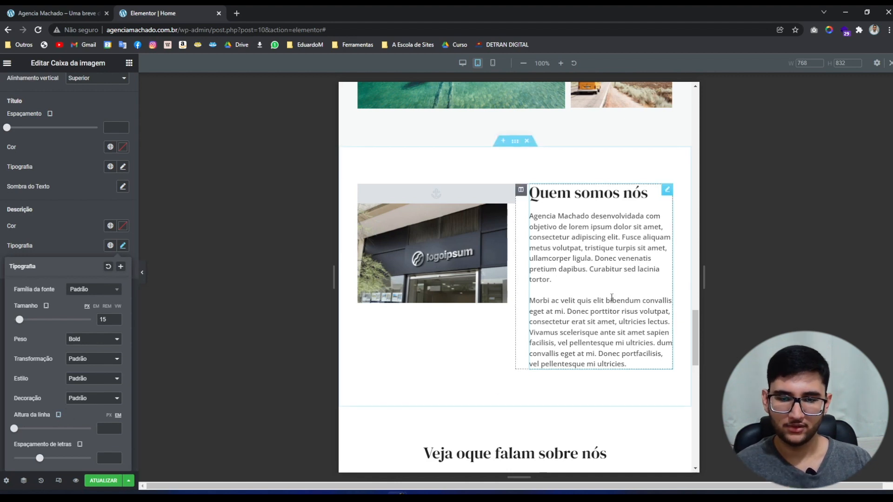
Close the description typography settings and select the shop photo's column to edit its layout.
click(582, 291)
click(143, 271)
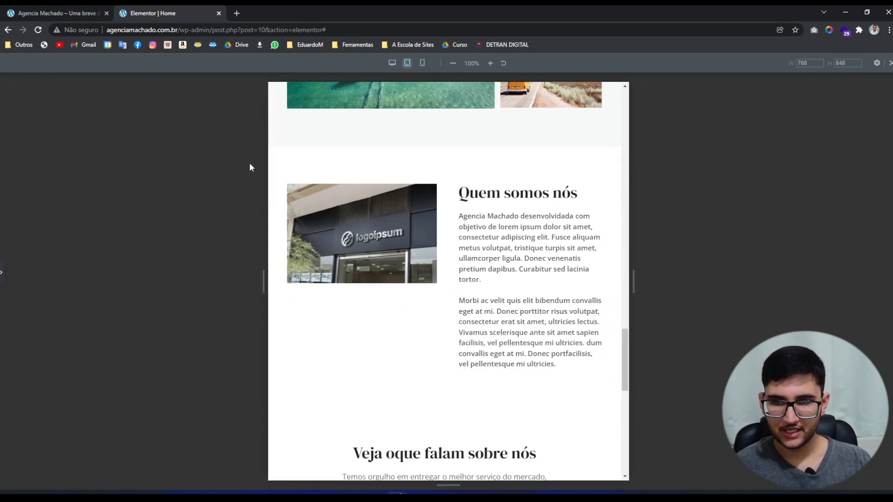
click(1, 274)
click(370, 313)
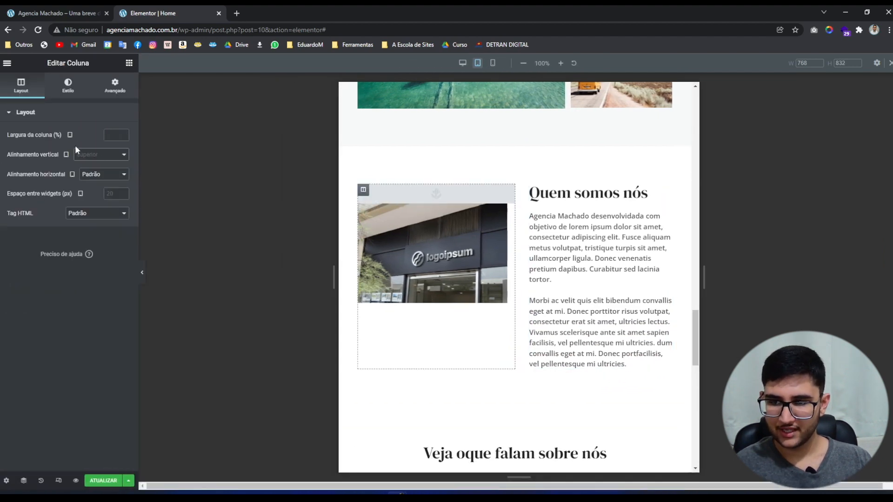
Set the photo column's vertical alignment to Meio and preview it with the panel hidden.
click(89, 154)
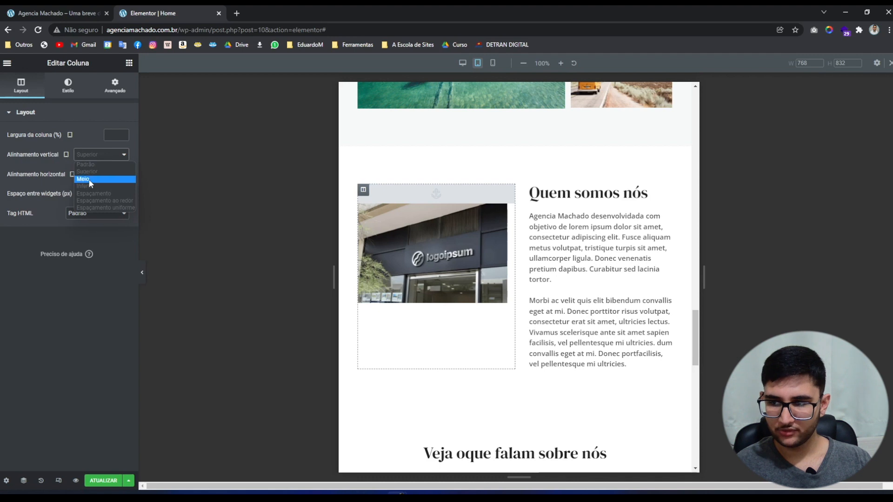
click(90, 181)
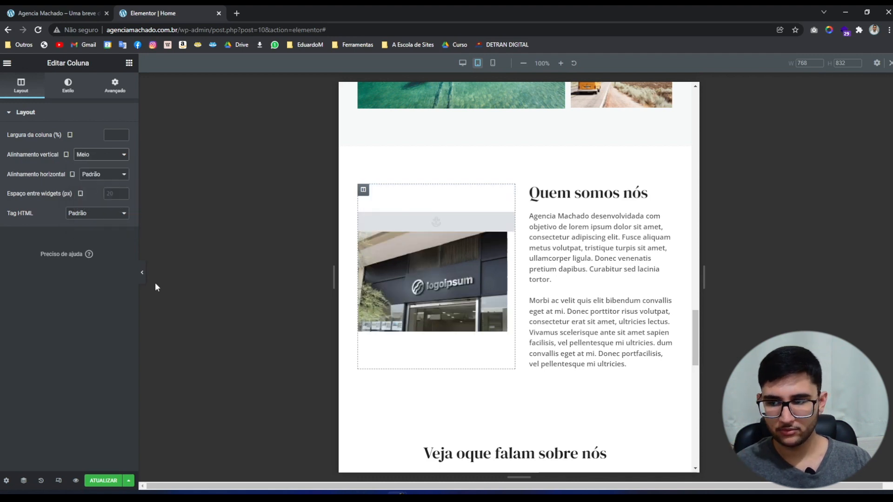
click(142, 273)
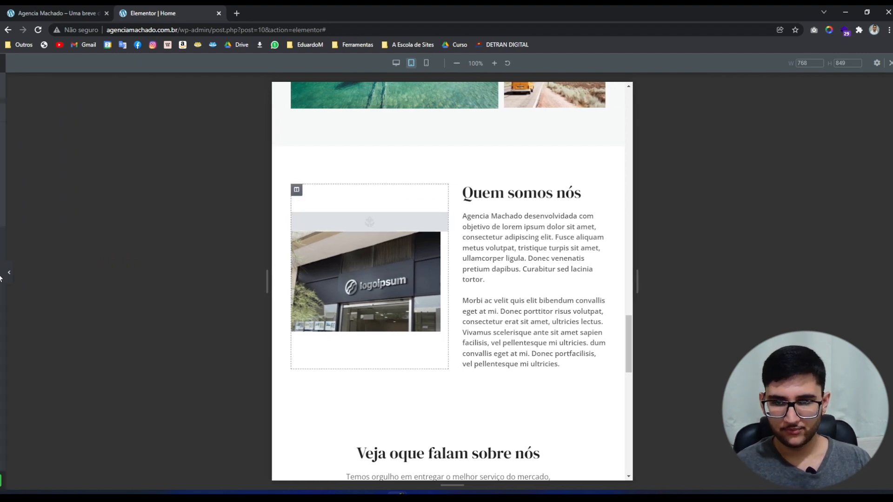
Review the whole 768 px tablet page down to the contact banner, then return to top.
click(2, 275)
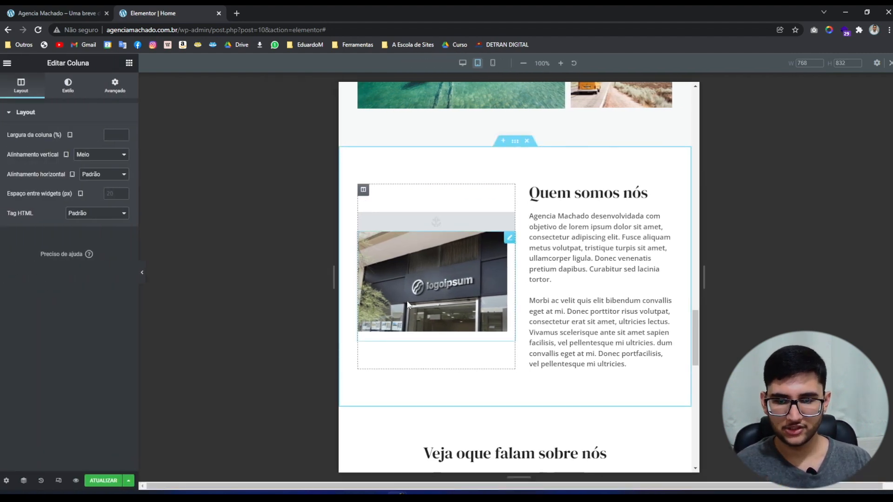
scroll(419, 275, down, 5)
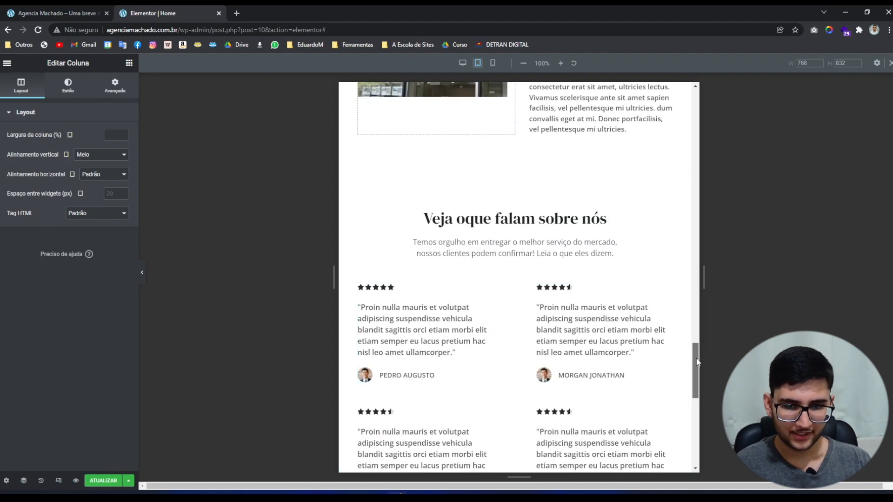
drag(695, 364, 696, 414)
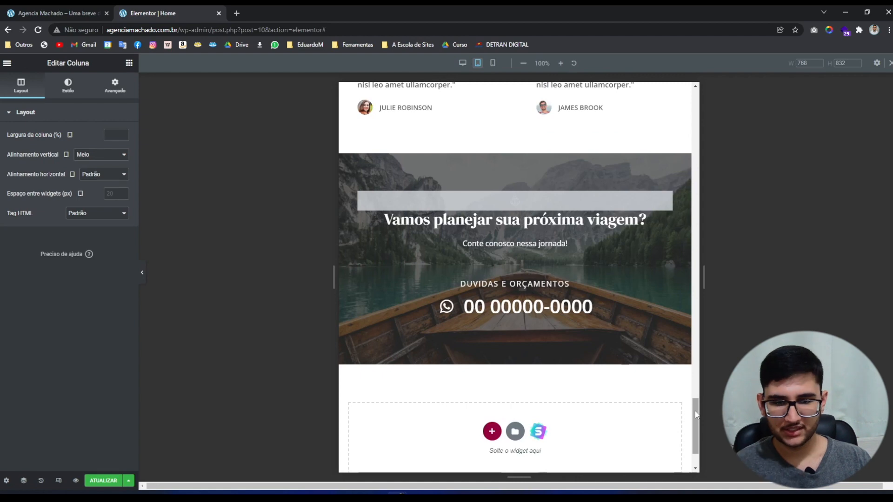
drag(696, 415, 696, 107)
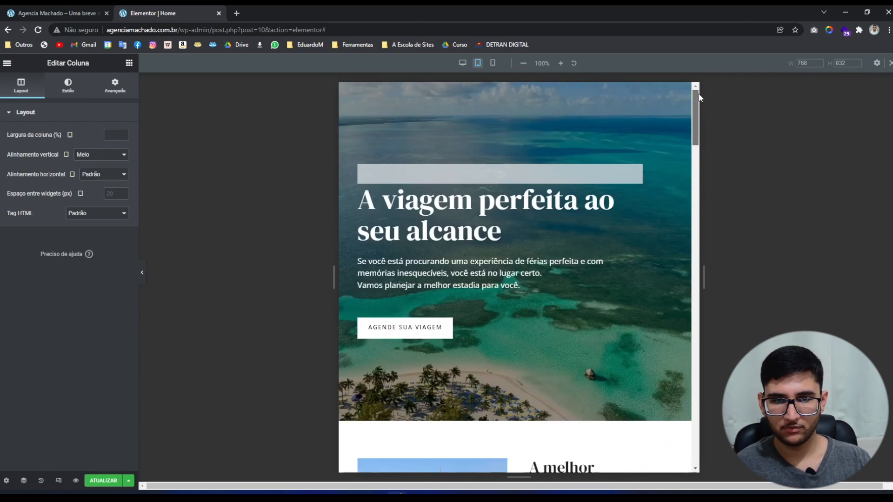
Switch the preview to the mobile layout and select the hero section.
click(500, 62)
scroll(528, 186, down, 10)
scroll(535, 149, up, 10)
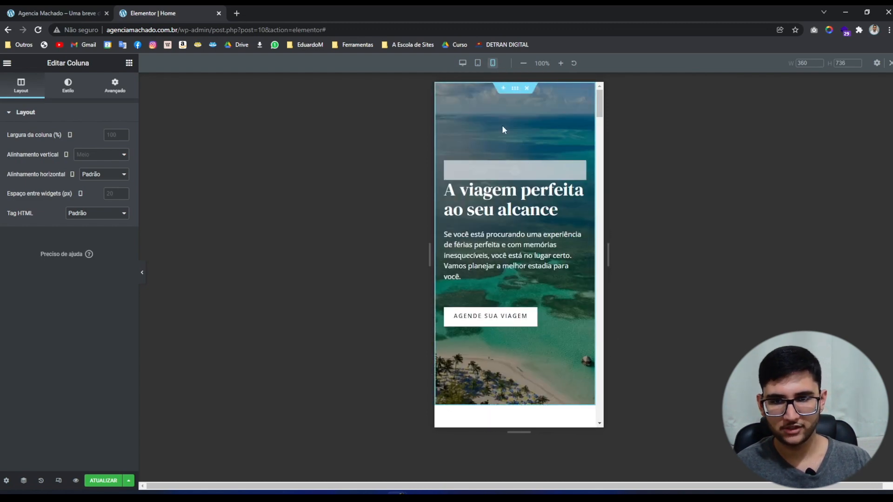
click(515, 88)
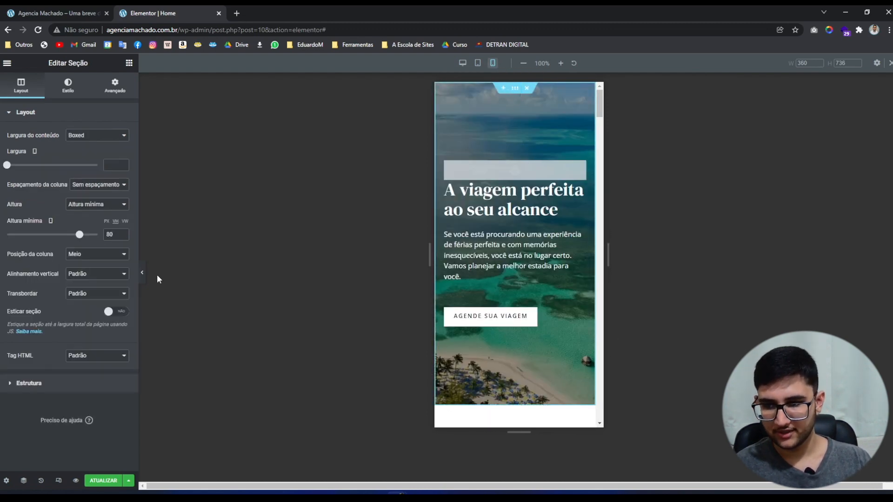
Preview the mobile page full-width, scrolling past the gallery to the Quem somos nós section.
click(140, 271)
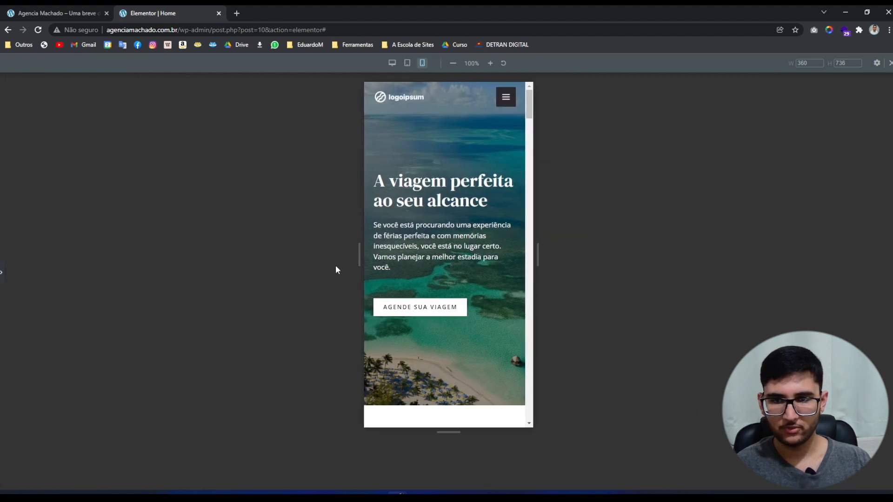
scroll(495, 347, down, 7)
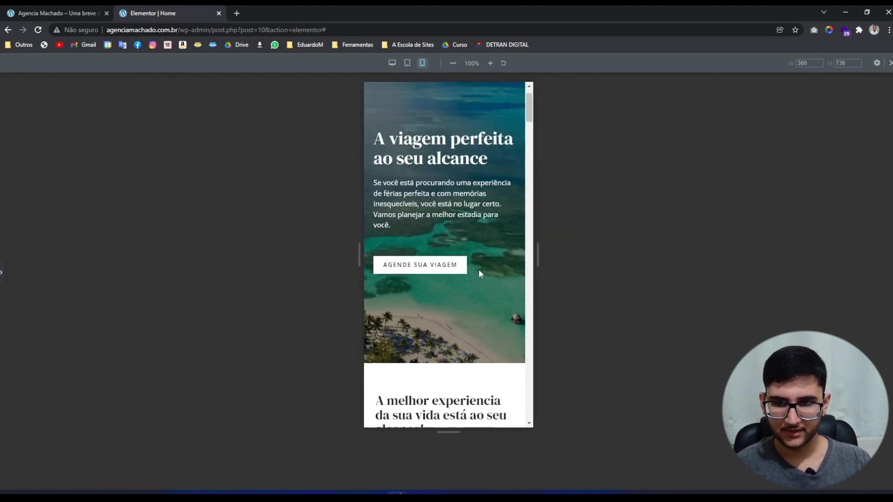
scroll(413, 176, down, 6)
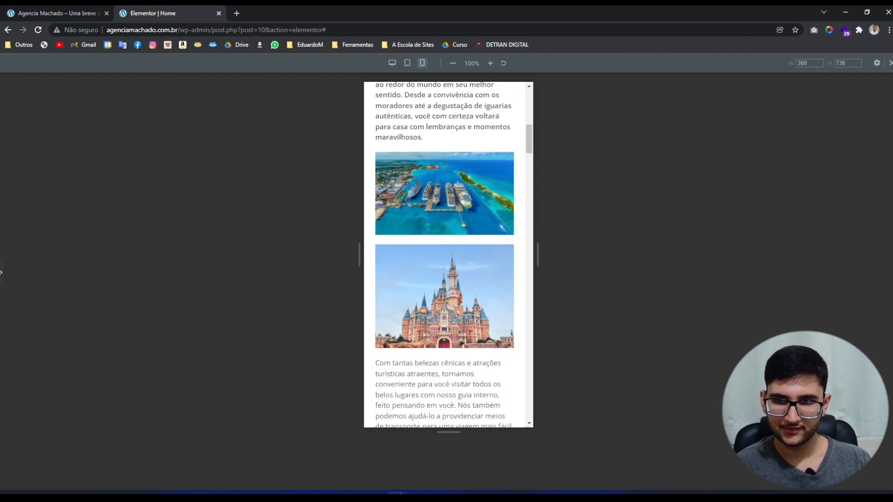
scroll(456, 266, down, 1)
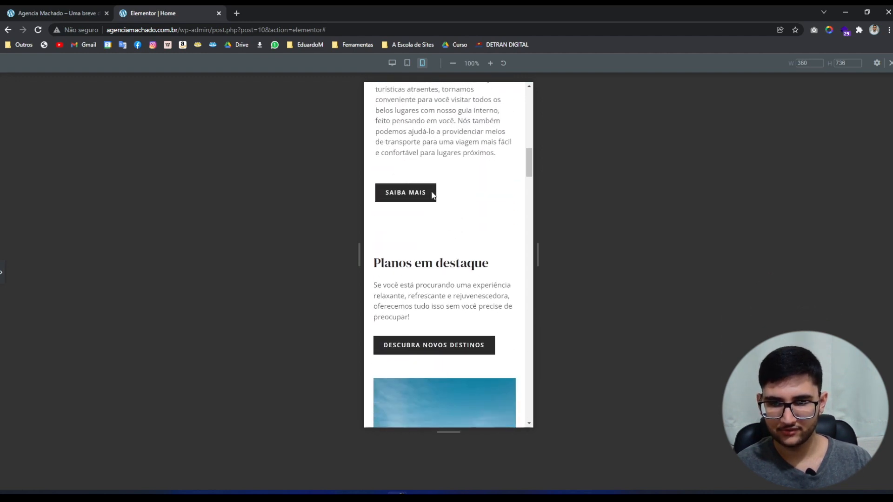
scroll(416, 235, down, 8)
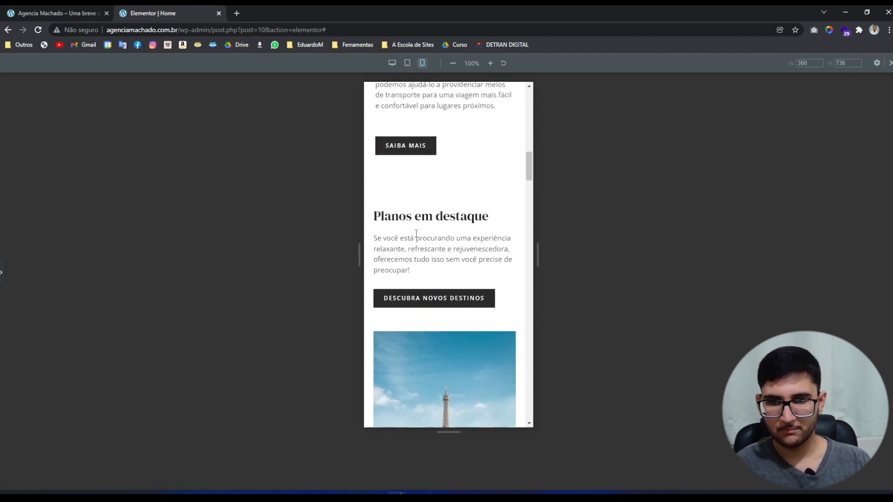
scroll(414, 236, down, 10)
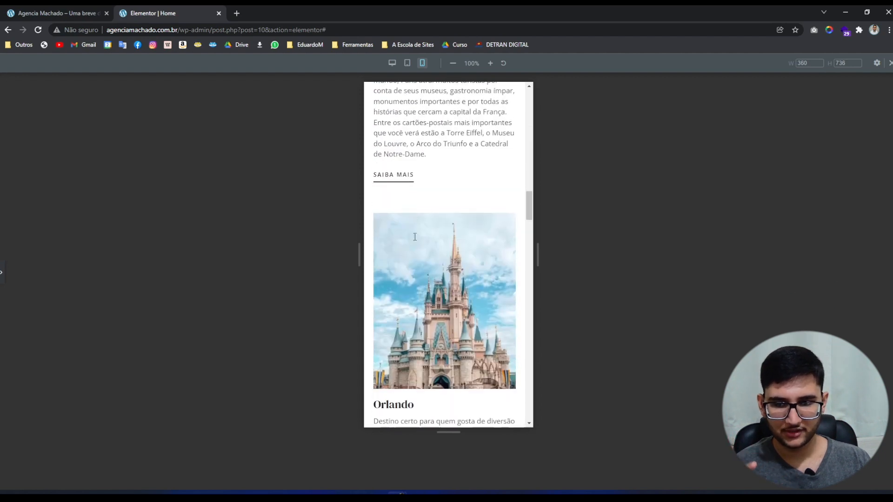
scroll(410, 236, down, 4)
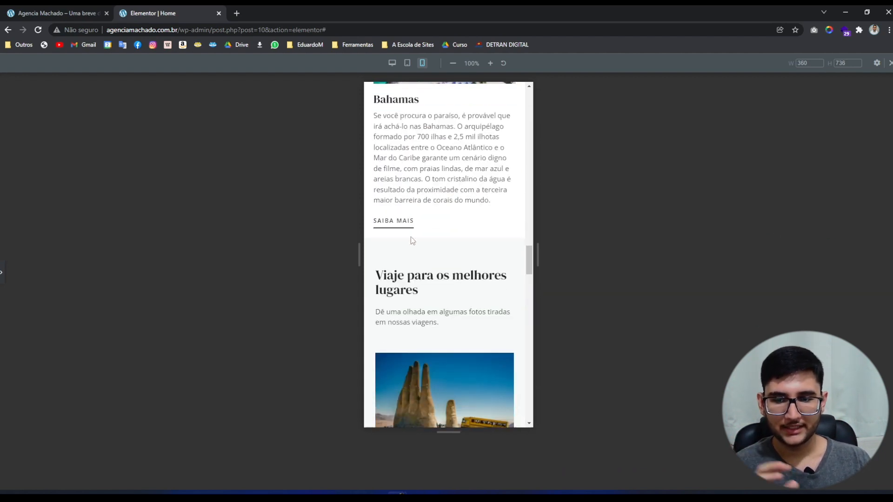
scroll(411, 236, down, 6)
scroll(410, 236, down, 10)
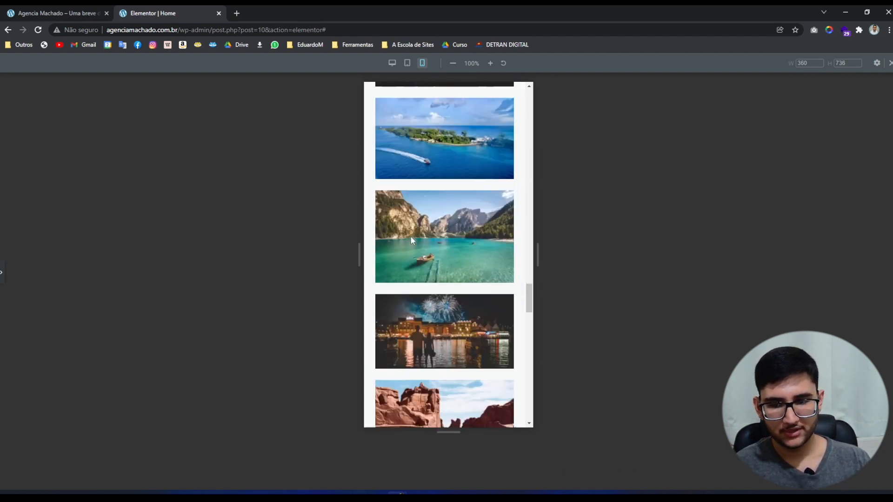
scroll(411, 238, down, 2)
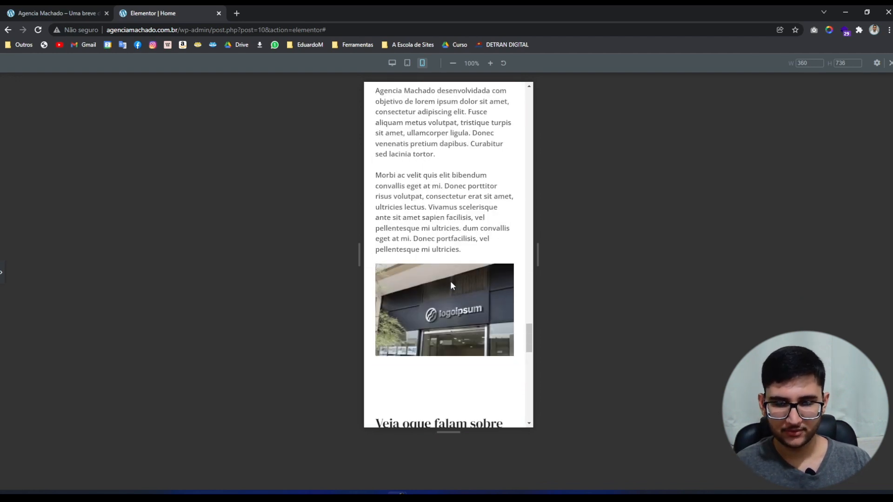
scroll(450, 286, up, 1)
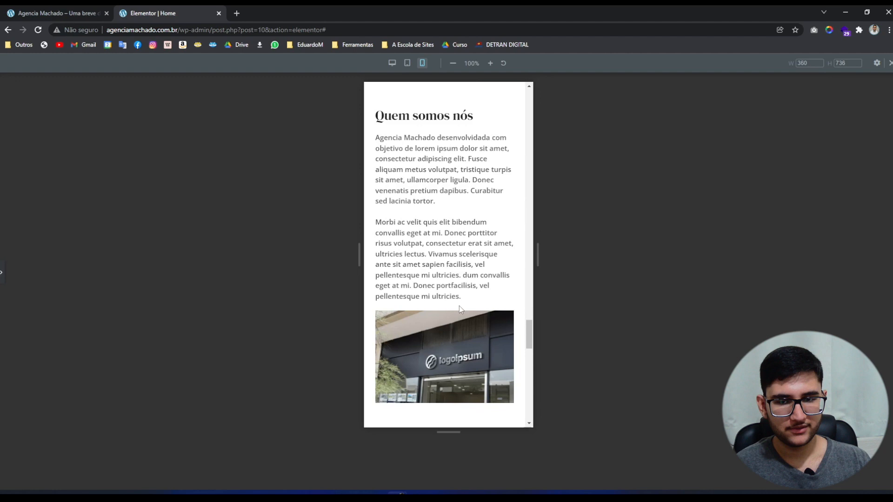
Restore the editor panel and select the Quem somos nós section.
click(2, 273)
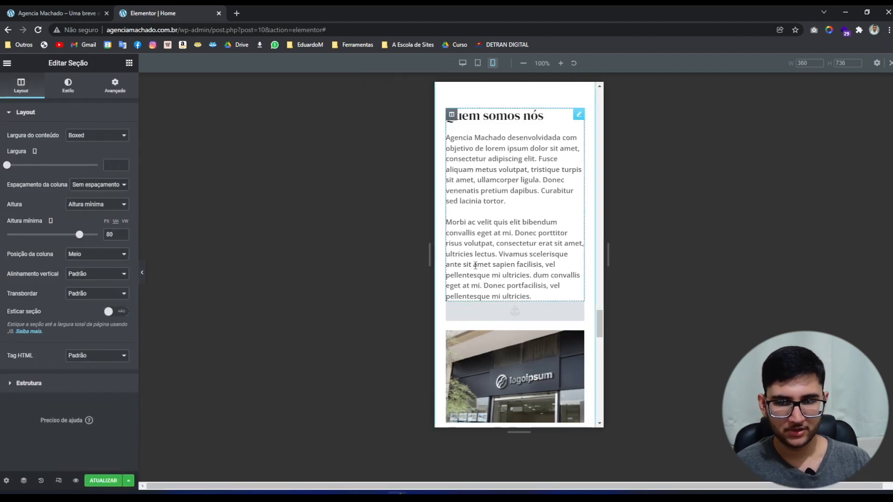
scroll(491, 284, down, 2)
scroll(531, 288, up, 2)
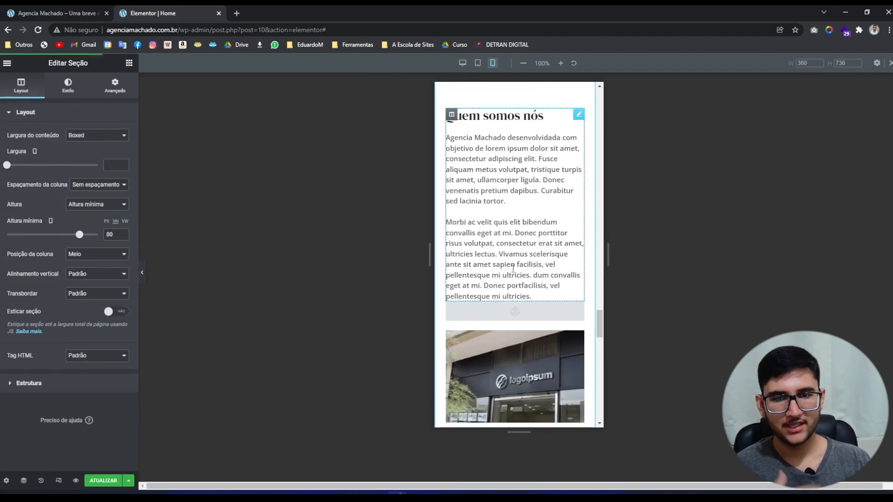
scroll(513, 269, up, 1)
scroll(513, 269, down, 1)
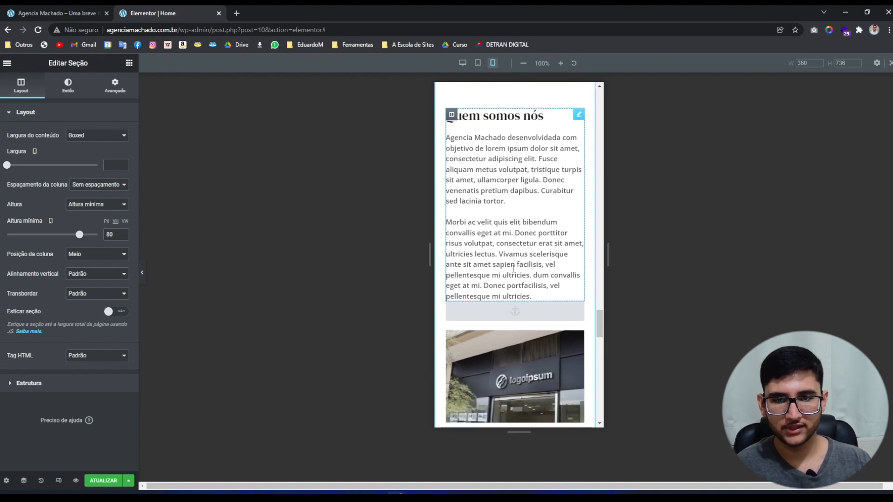
scroll(513, 269, up, 2)
drag(514, 167, 513, 182)
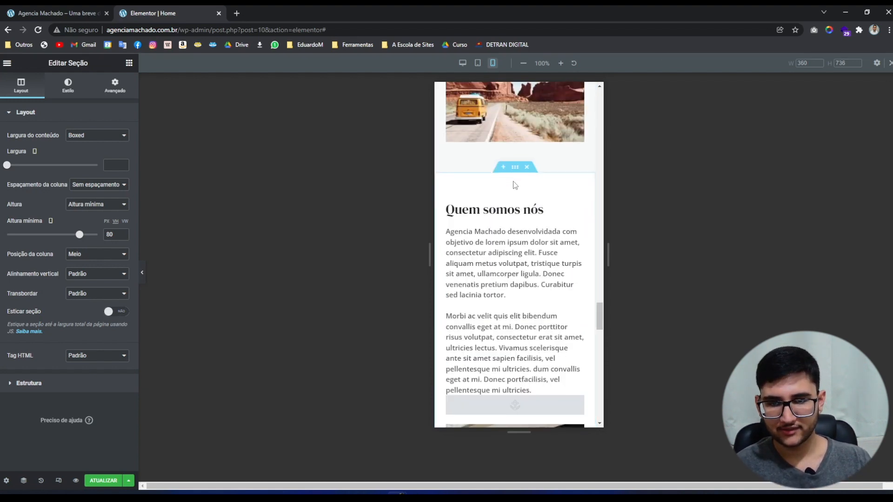
click(514, 168)
Set 'Reverter colunas (Celular)' to NÃO in Avançado > Responsivo, placing the photo above the text.
scroll(516, 192, down, 2)
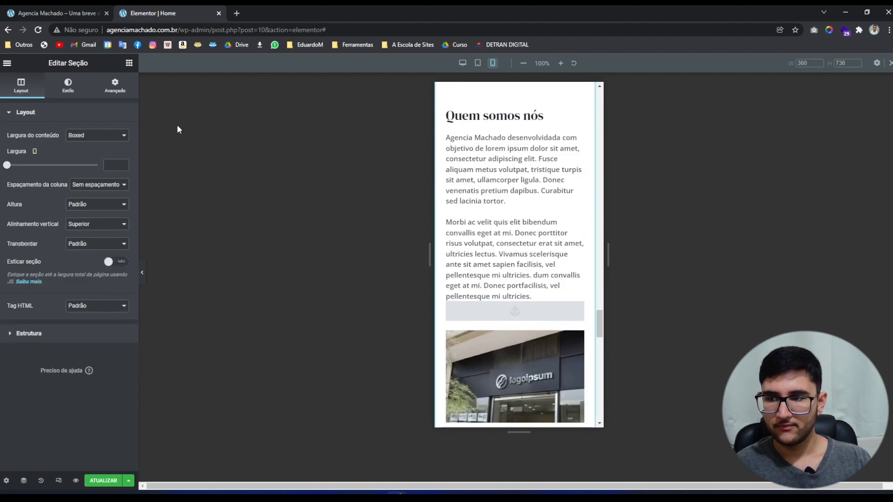
click(112, 95)
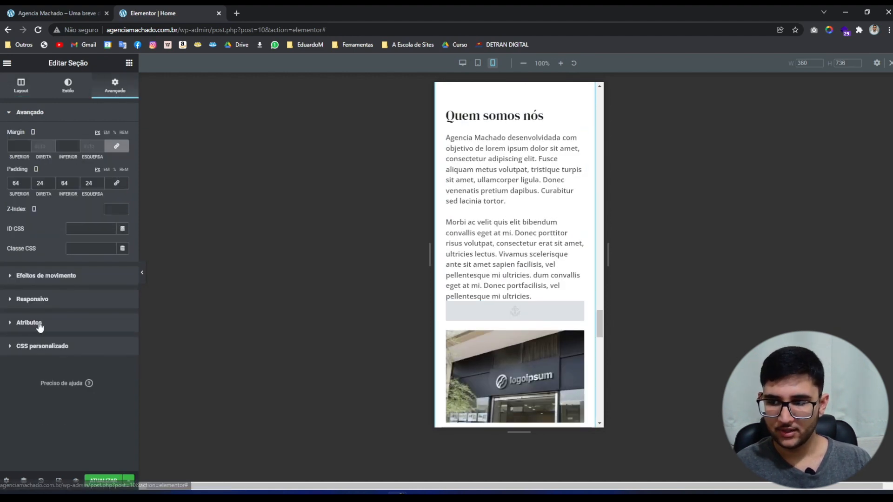
click(44, 299)
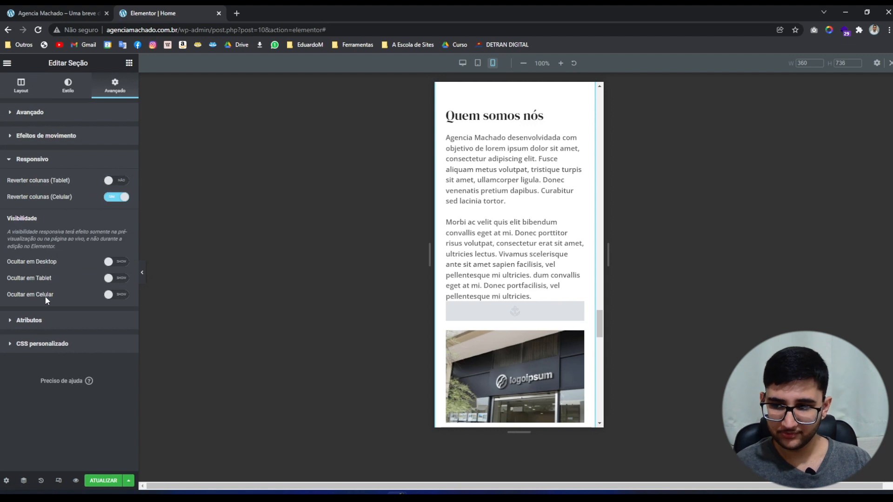
click(116, 197)
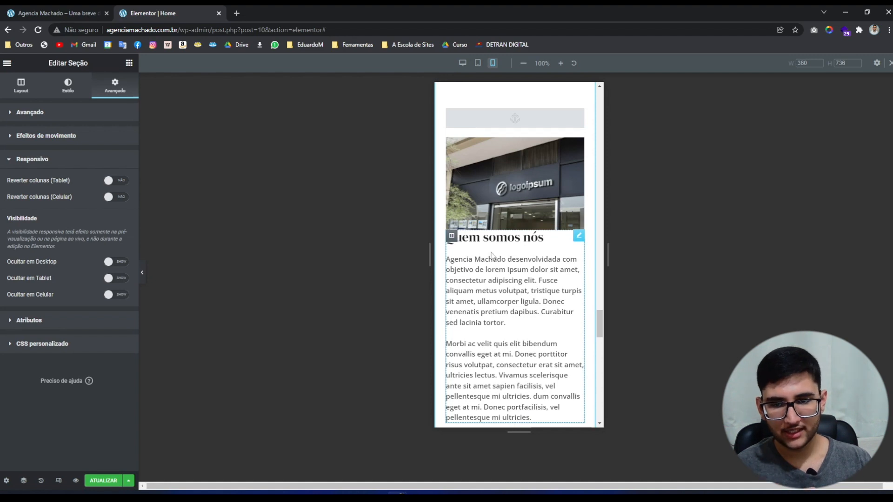
click(452, 236)
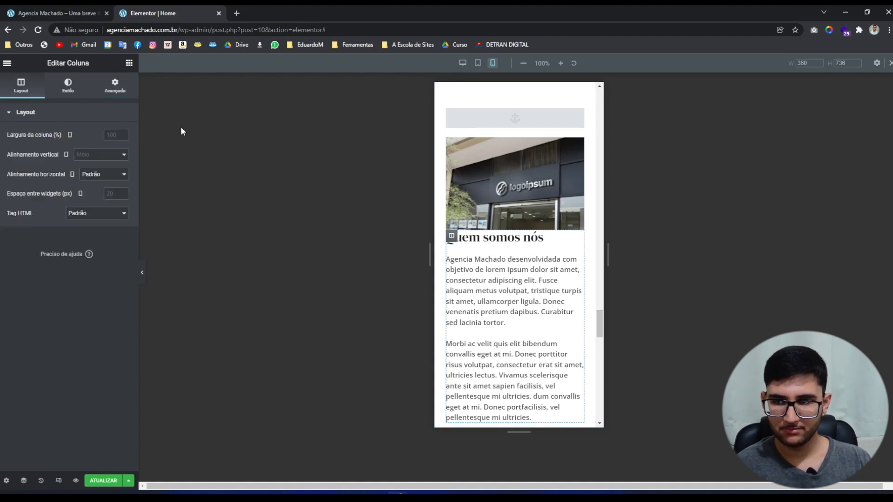
Give the text column 15 px top padding and preview the mobile page with the panel hidden.
click(117, 93)
click(16, 183)
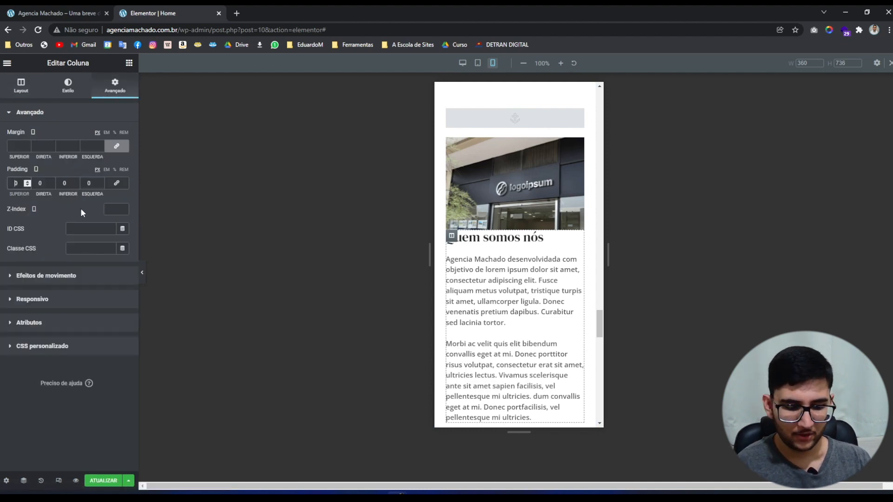
key(BackSpace)
text(15)
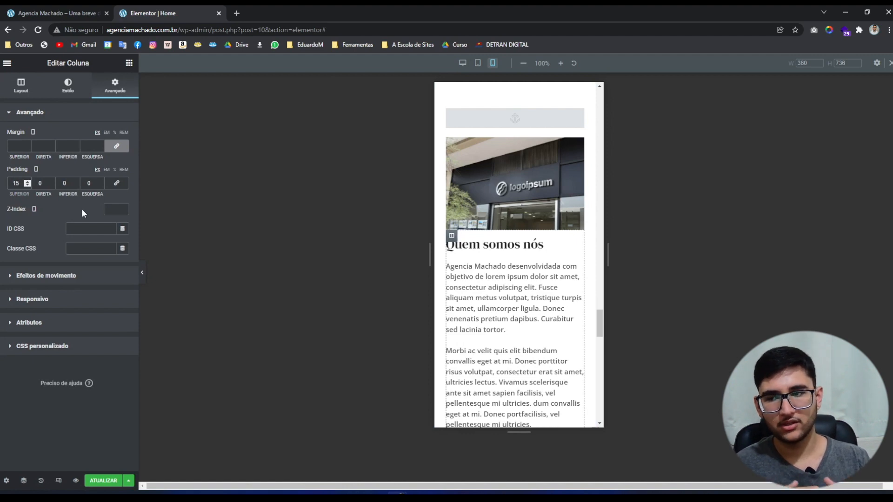
click(142, 272)
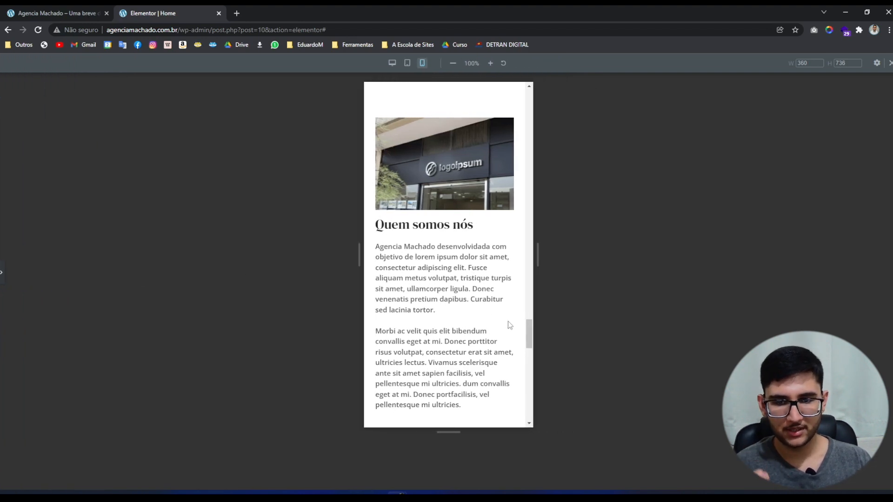
drag(528, 330, 534, 407)
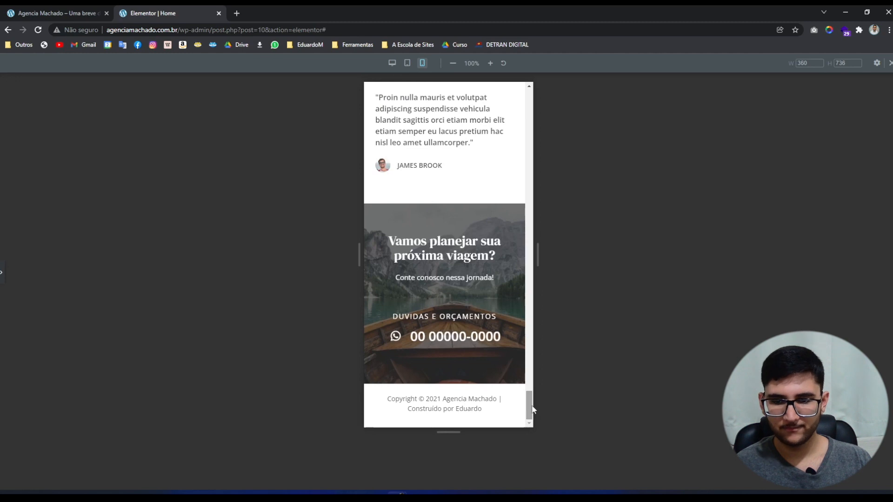
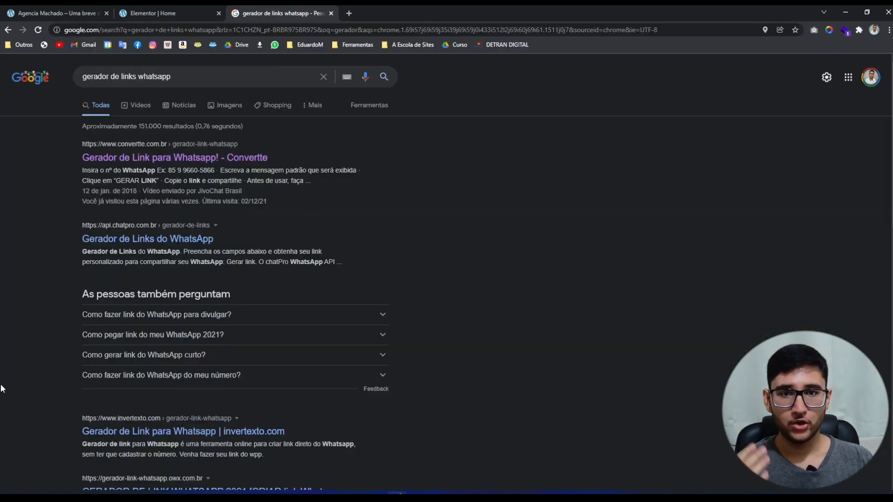
Open the Convertte, chatPro, invertexto and owx WhatsApp link-generator results in new tabs.
middle_click(116, 157)
middle_click(138, 235)
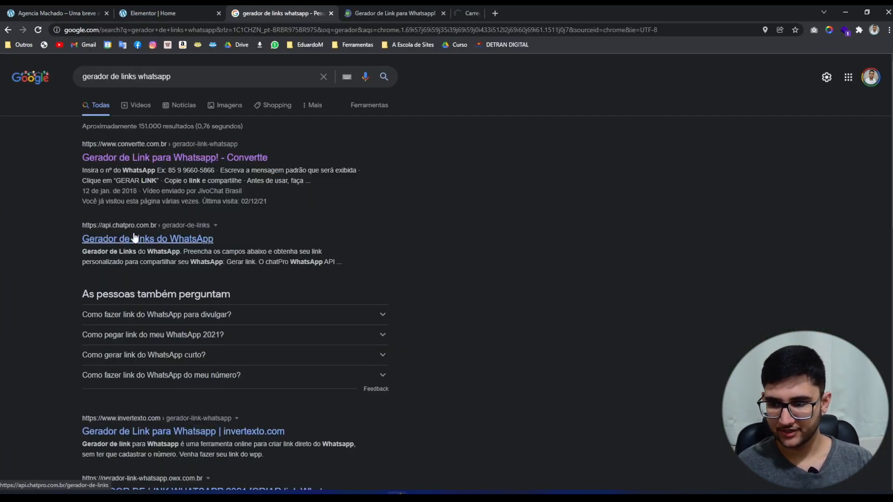
scroll(133, 288, down, 2)
middle_click(142, 338)
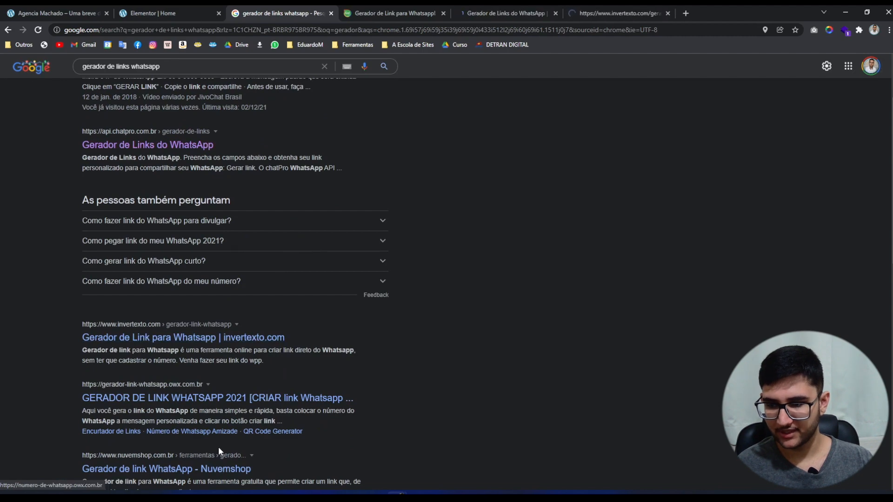
middle_click(255, 398)
scroll(317, 401, up, 3)
Compare the generator tabs, closing chatPro, invertexto and owx and keeping Convertte open.
click(350, 13)
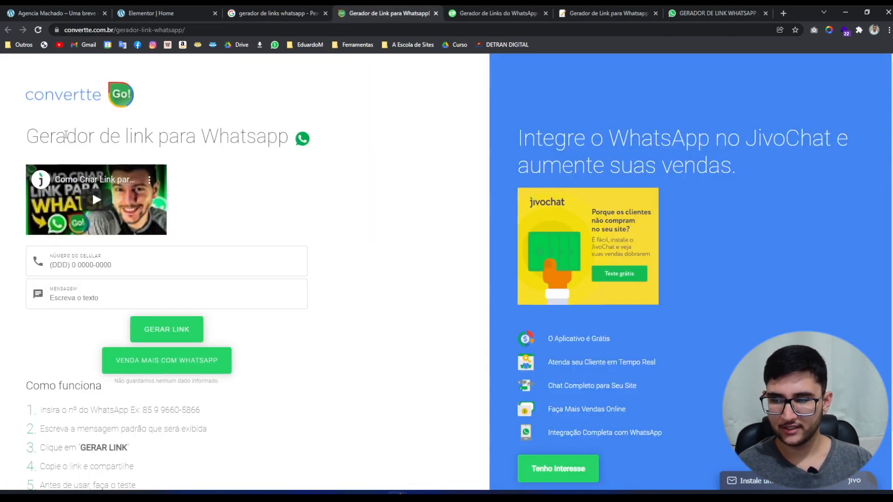
click(471, 11)
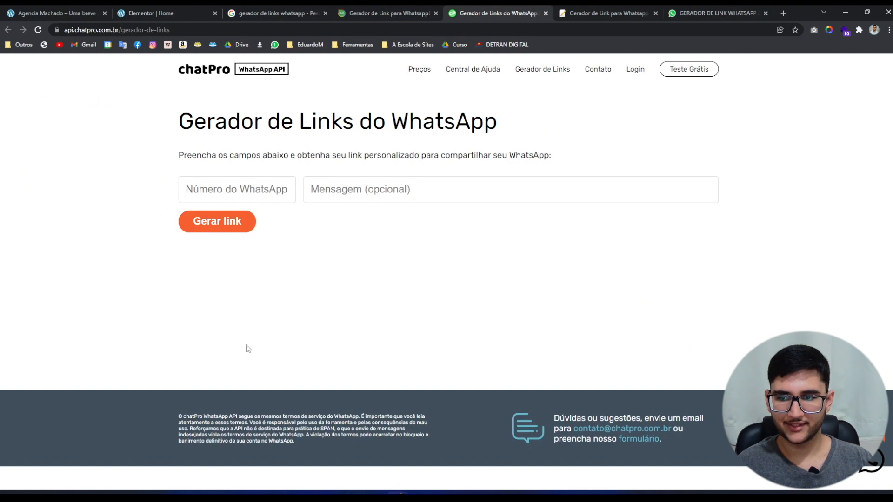
middle_click(475, 8)
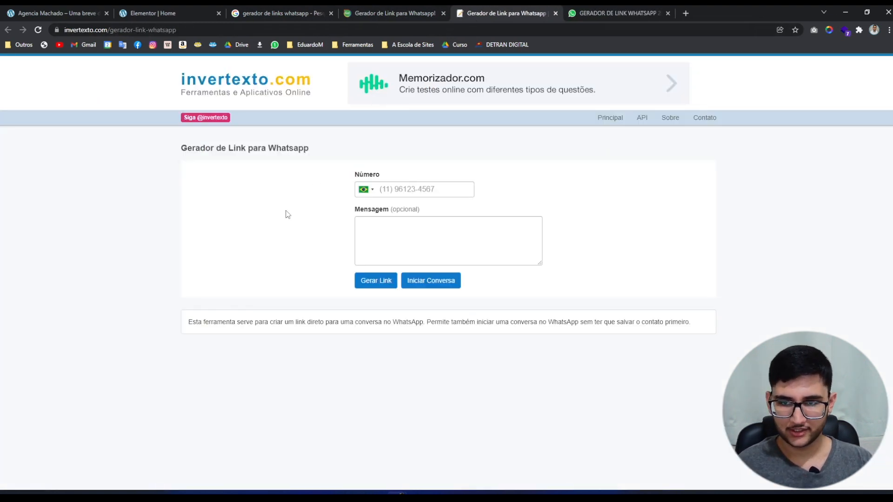
middle_click(516, 9)
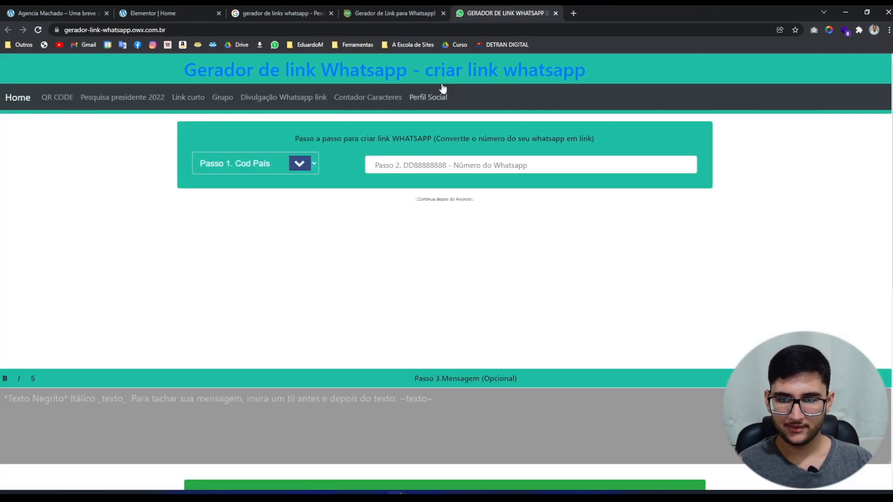
middle_click(488, 9)
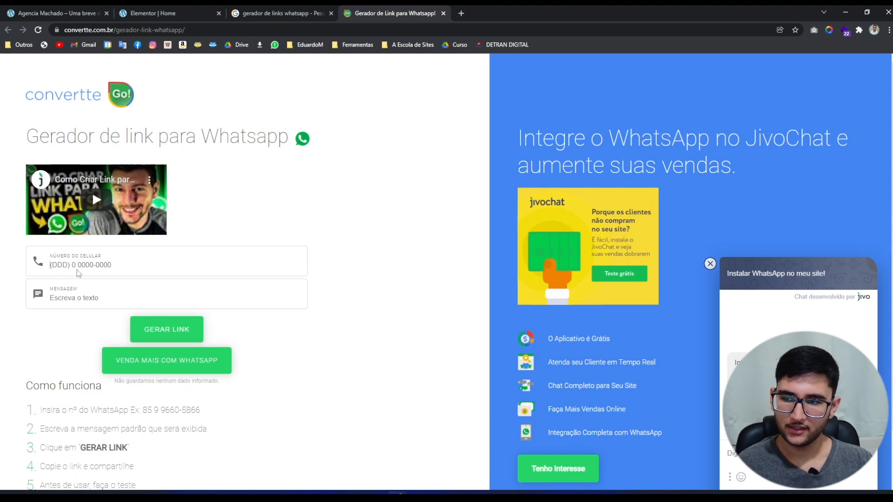
Enter the agency's WhatsApp number in Convertte's Número do celular field, then return to the Agencia Machado homepage.
text(48) 00000)
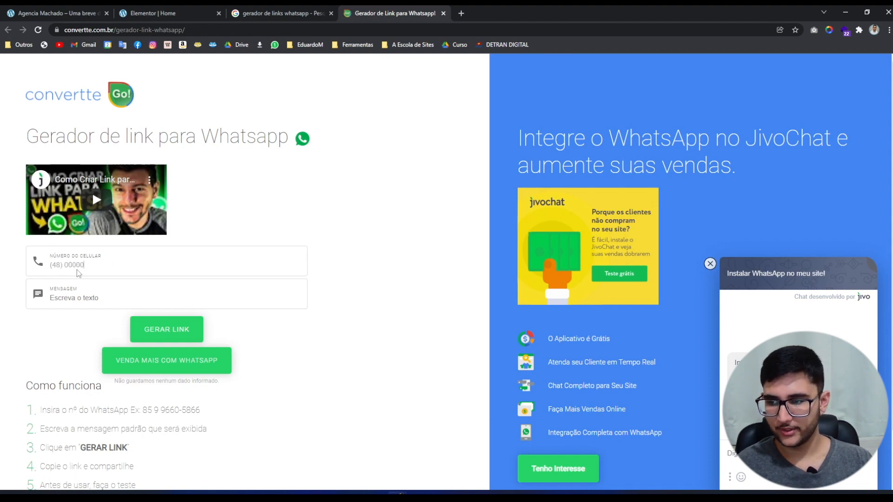
text(-0000)
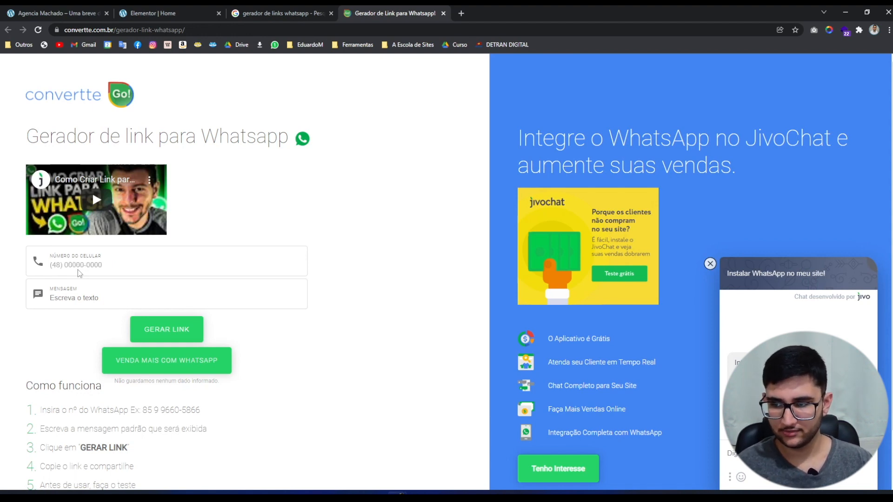
click(77, 298)
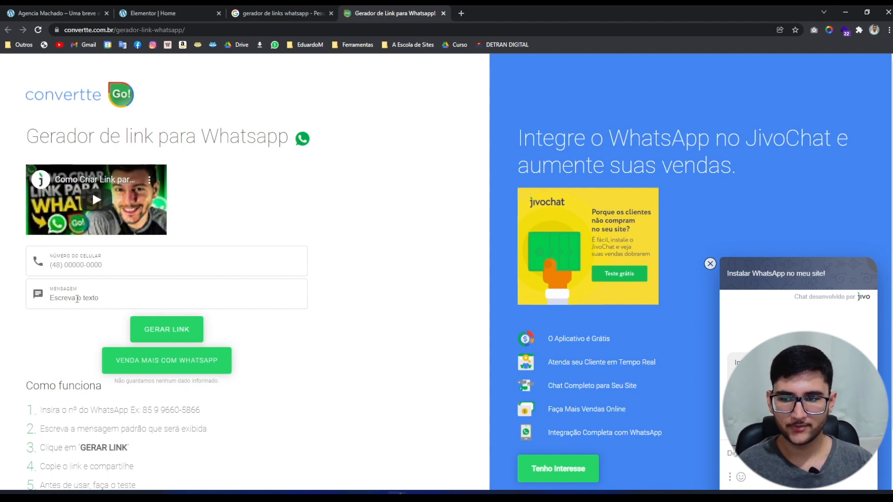
click(30, 12)
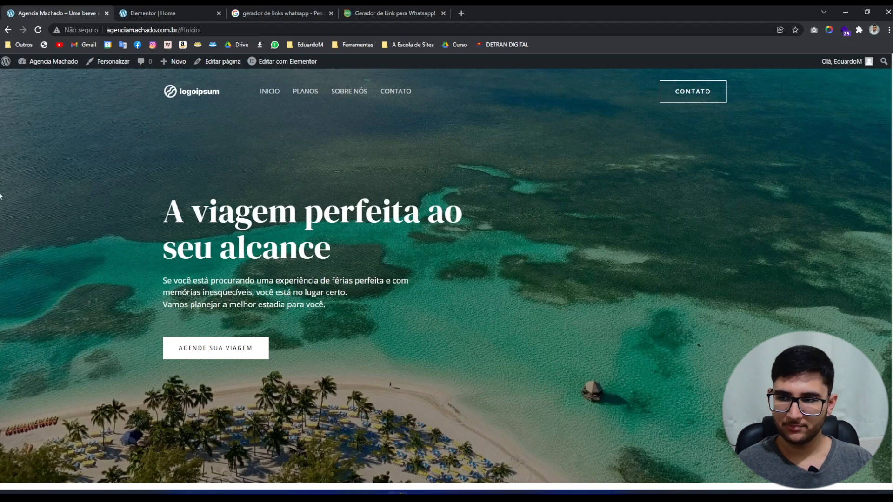
Test the Paris card's Saiba mais link in Planos em destaque, which only jumps to the contact section.
click(303, 99)
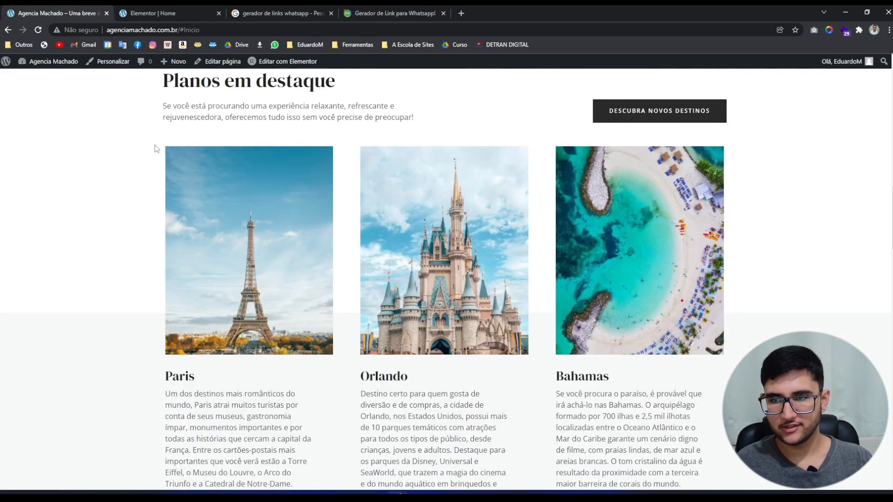
scroll(91, 244, down, 2)
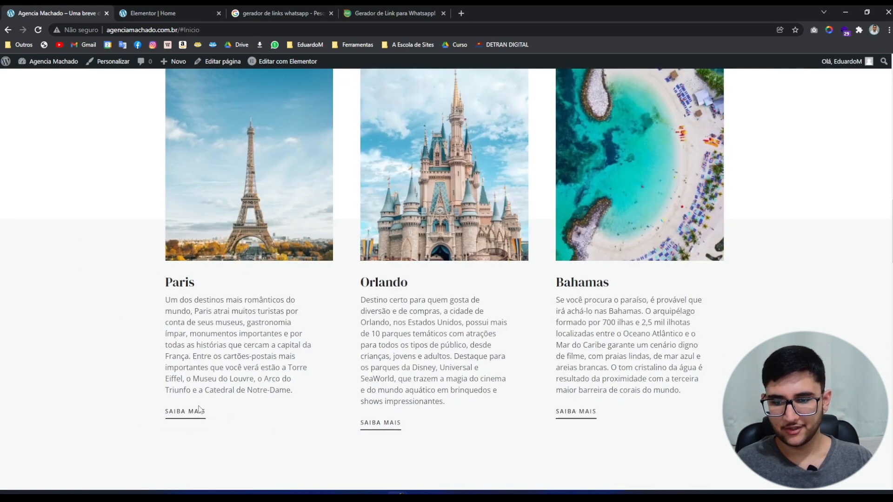
scroll(175, 375, up, 1)
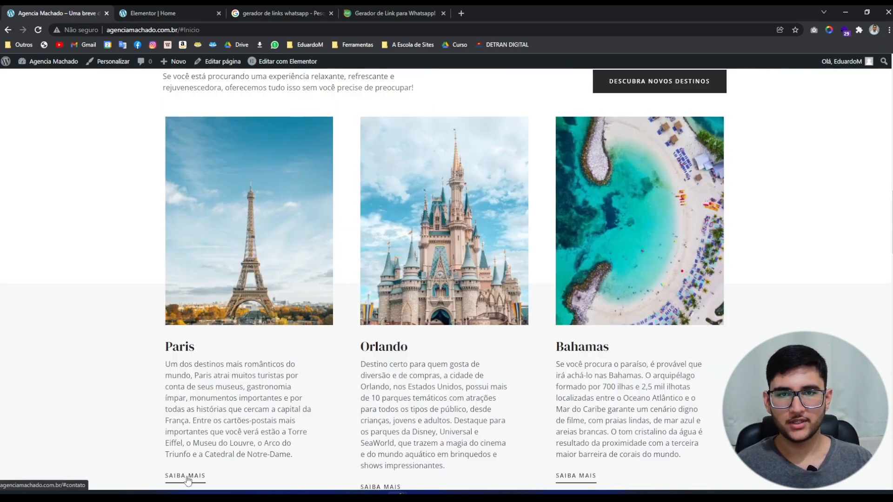
click(187, 477)
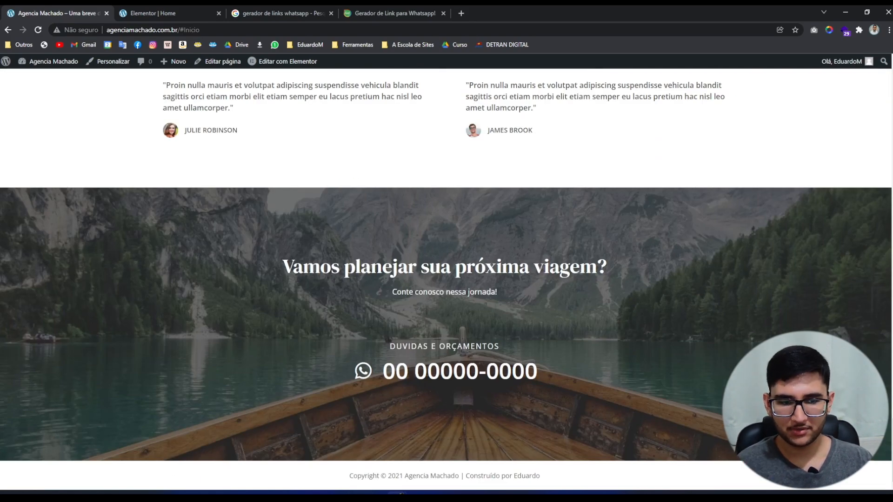
drag(891, 443, 880, 219)
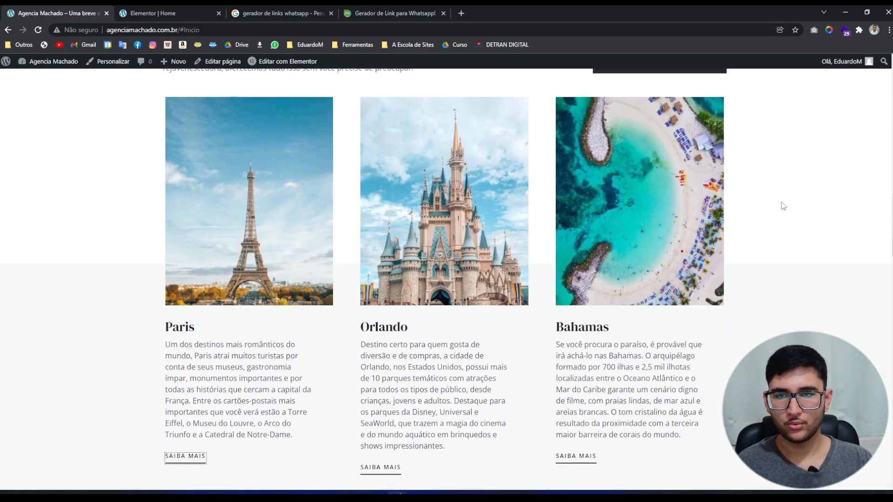
click(353, 10)
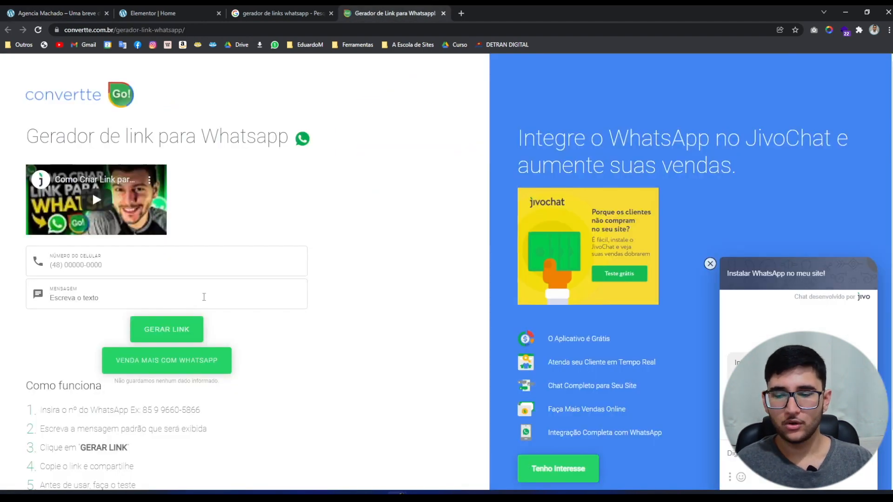
Paste the Paris enquiry message, generate the WhatsApp link and copy it.
text(Olá, gostaria de saber mais sobre a viagem para Paris)
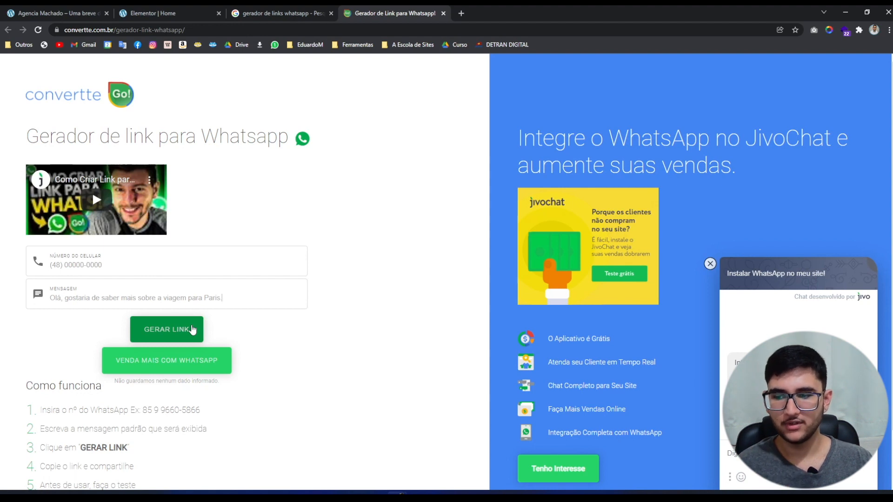
click(192, 329)
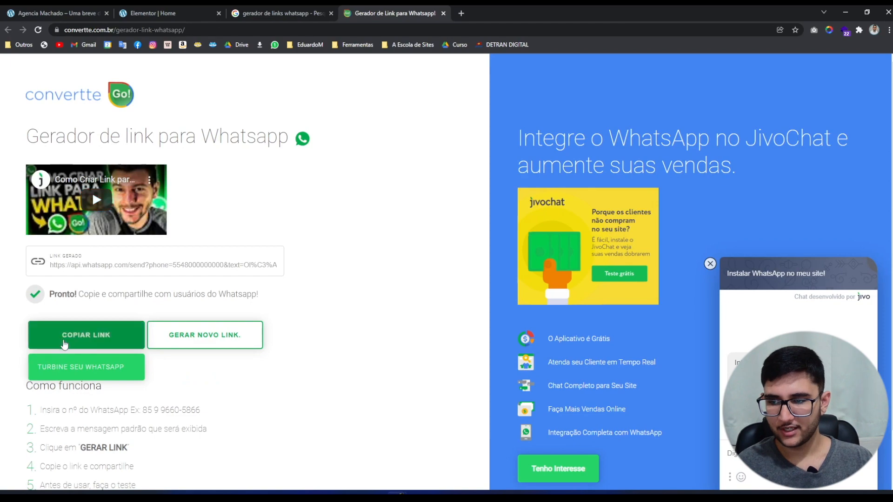
click(86, 335)
click(246, 13)
click(205, 13)
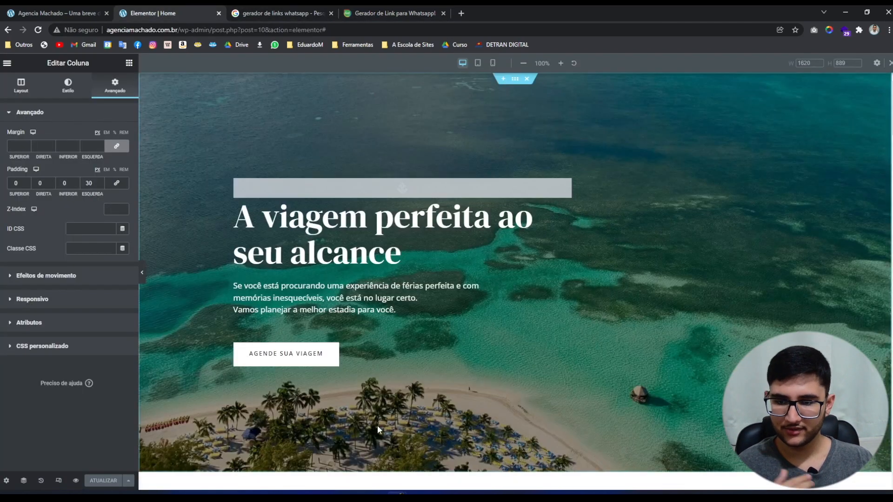
Replace the Paris Saiba mais button's #contato link with the copied WhatsApp URL and update the page.
scroll(377, 425, down, 10)
scroll(336, 439, down, 5)
scroll(341, 349, up, 7)
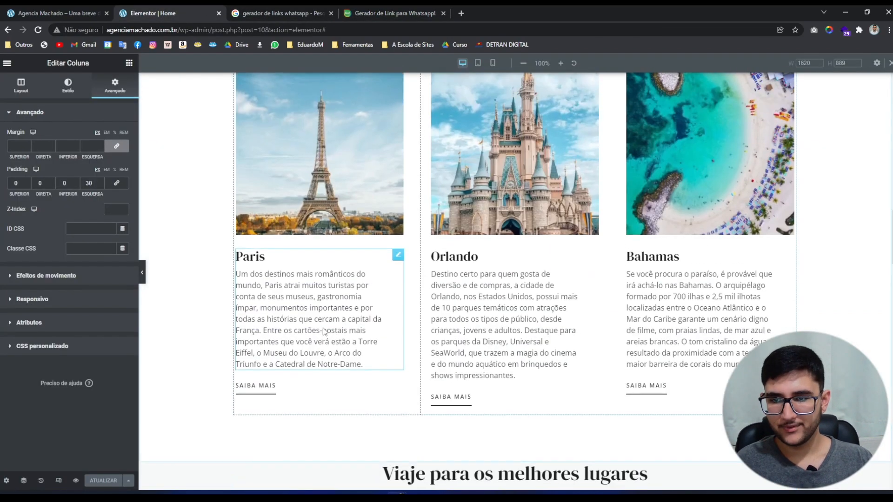
click(278, 397)
click(56, 185)
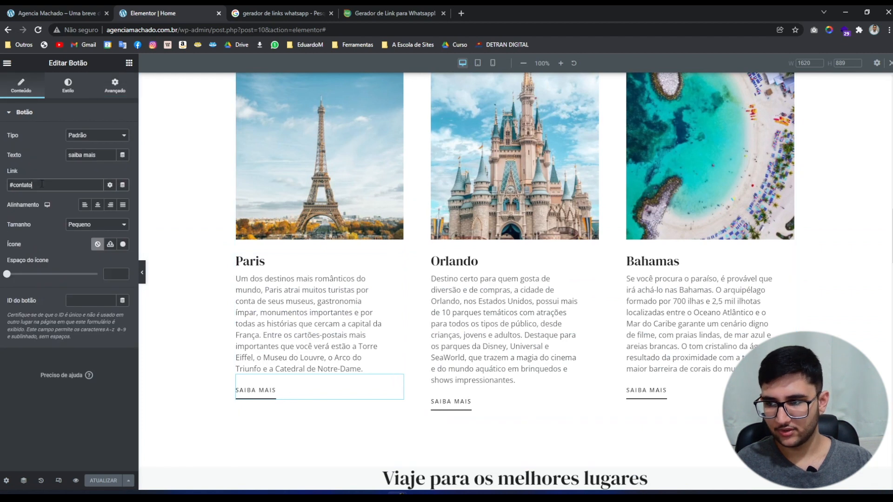
key(ctrl+a)
key(ctrl+v)
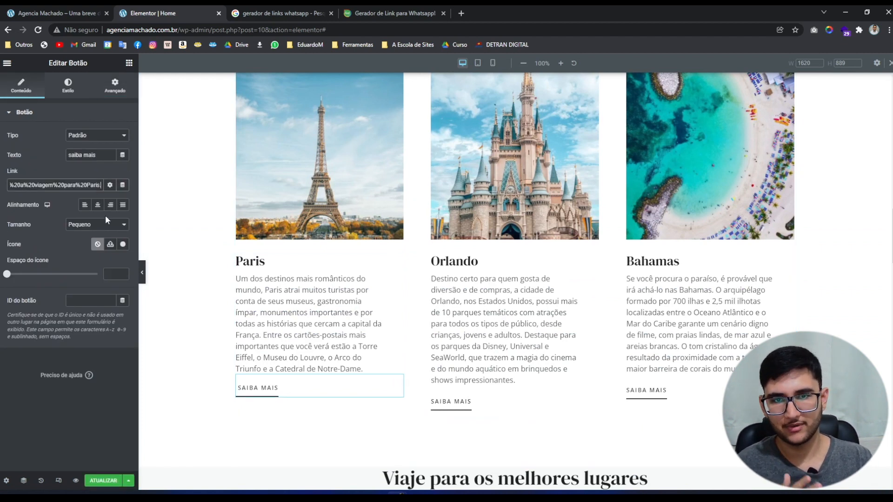
click(103, 481)
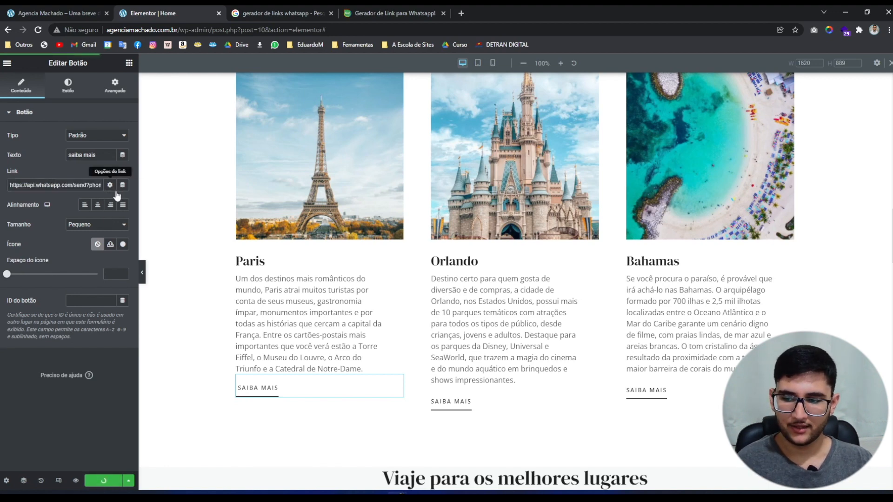
click(56, 13)
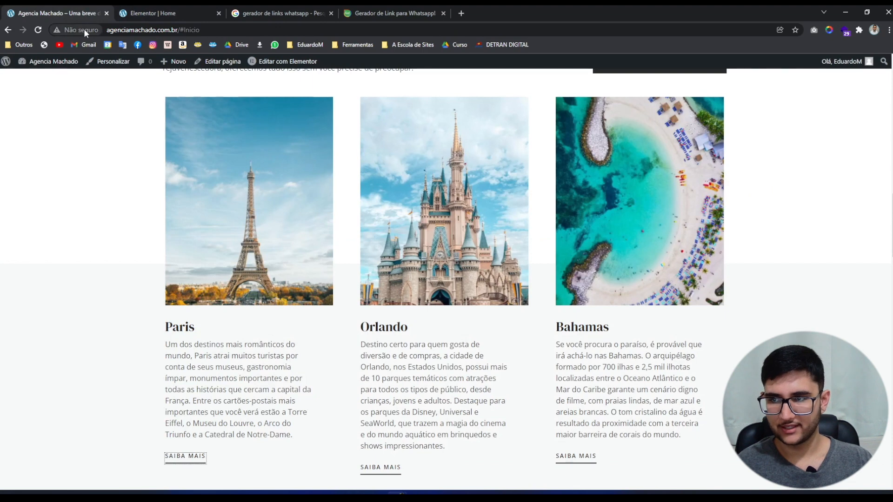
Reload the live site and follow Paris's Saiba mais link, cancelling the Abrir WhatsApp prompt.
click(39, 29)
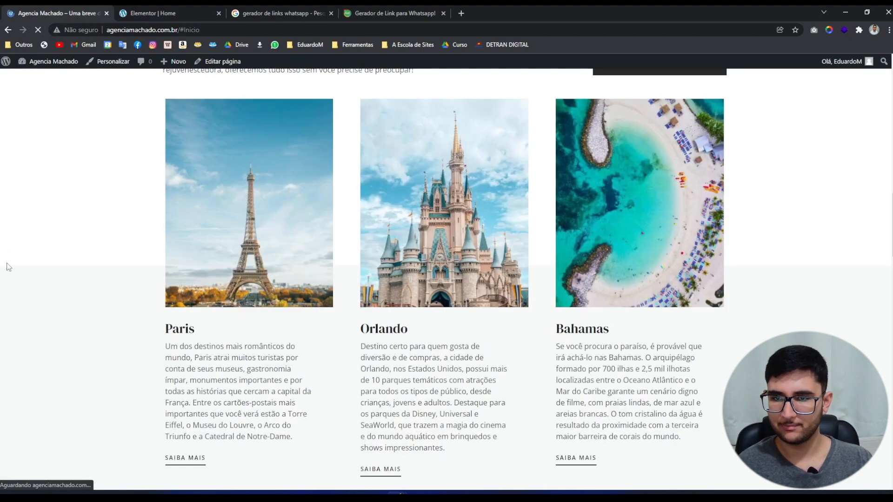
scroll(90, 295, down, 2)
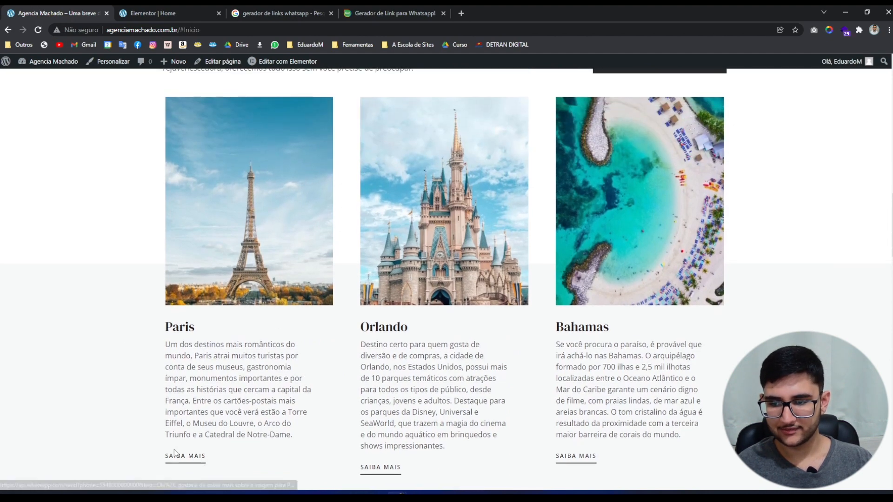
click(178, 461)
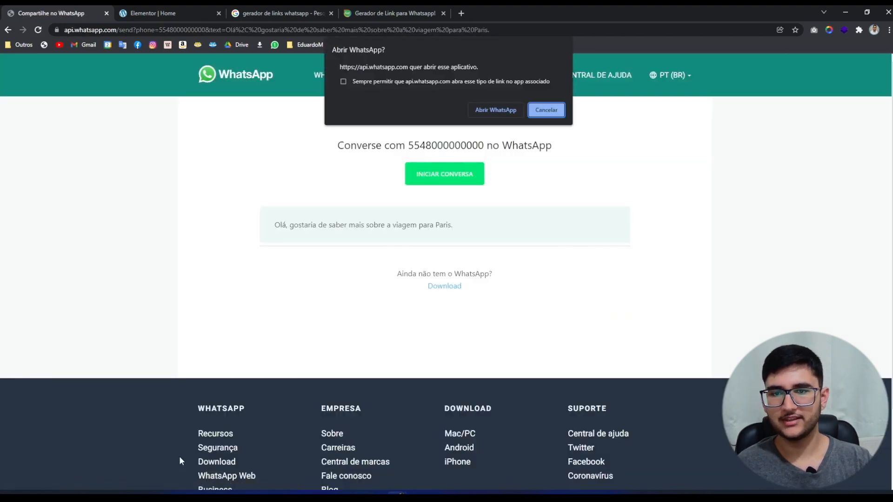
click(546, 110)
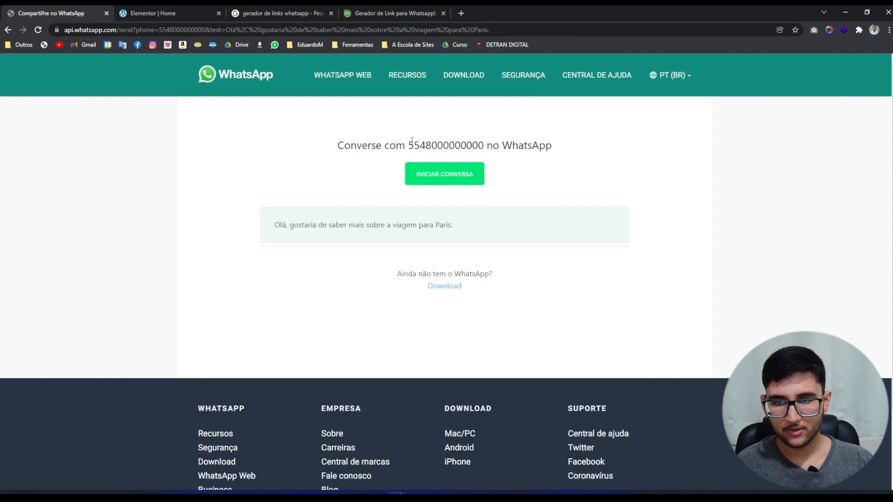
Check the chat page shows the agency's number and the pre-filled Paris-trip message.
drag(408, 146, 487, 145)
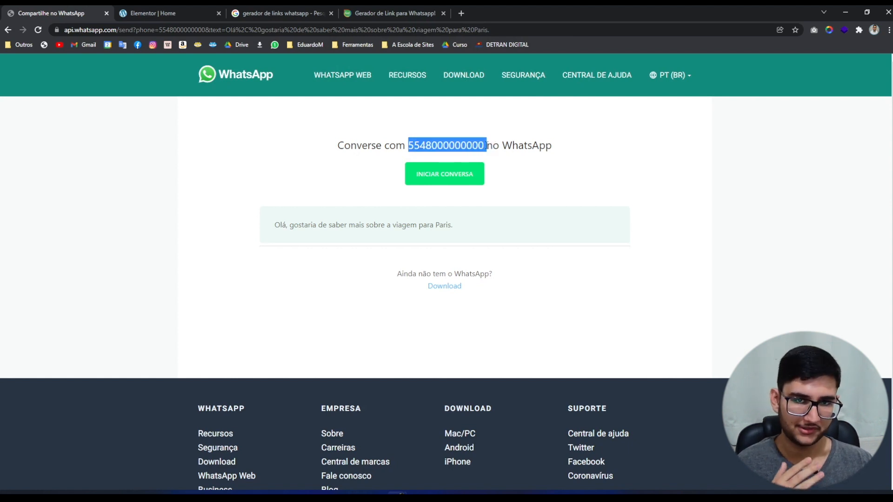
click(292, 239)
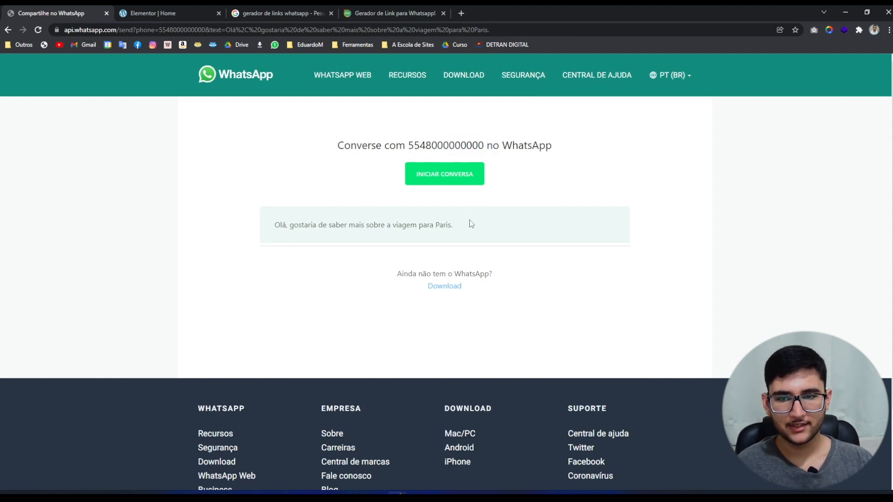
drag(469, 223, 273, 225)
click(273, 226)
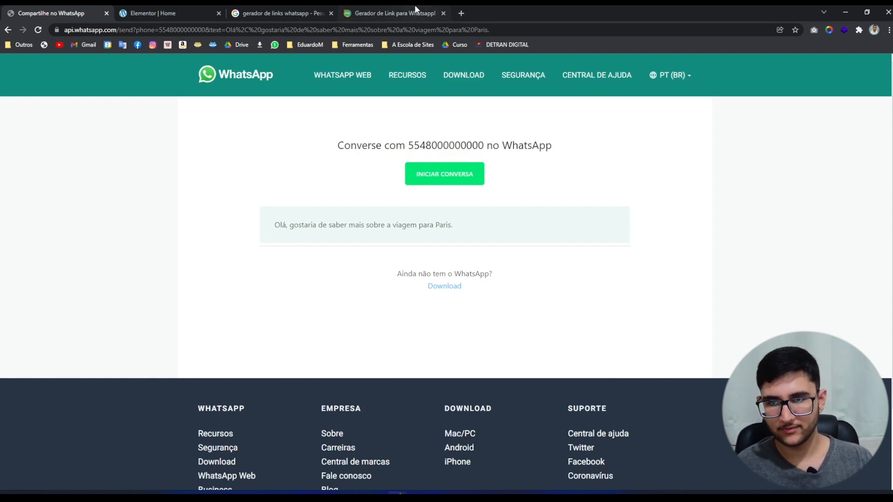
Reset the Convertte generator, confirm the button link ends with 'para Paris', and return to the live site.
click(394, 13)
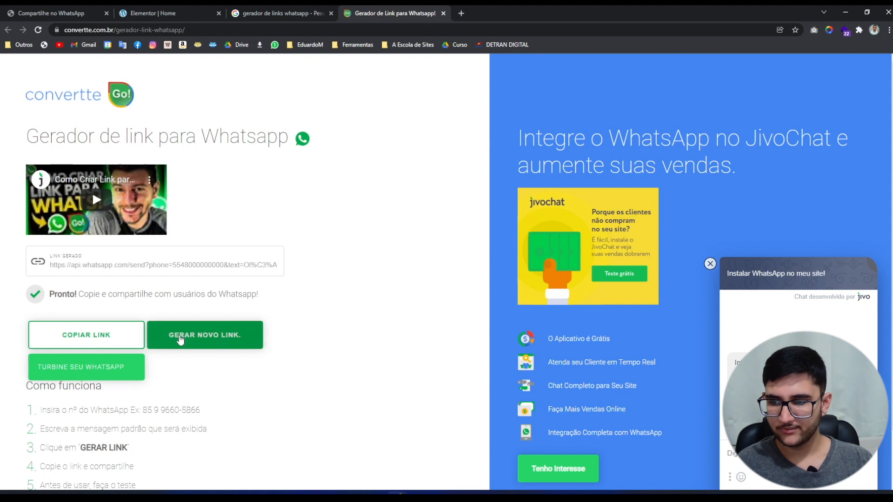
click(180, 337)
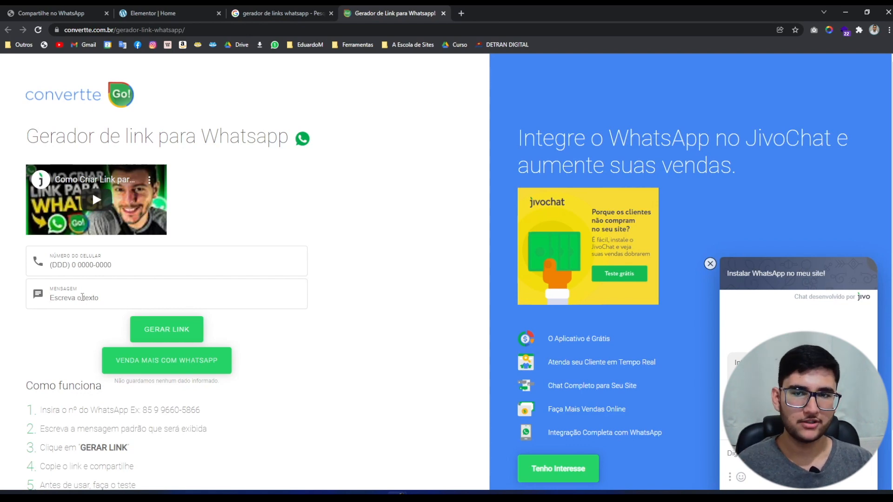
click(150, 13)
double_click(53, 188)
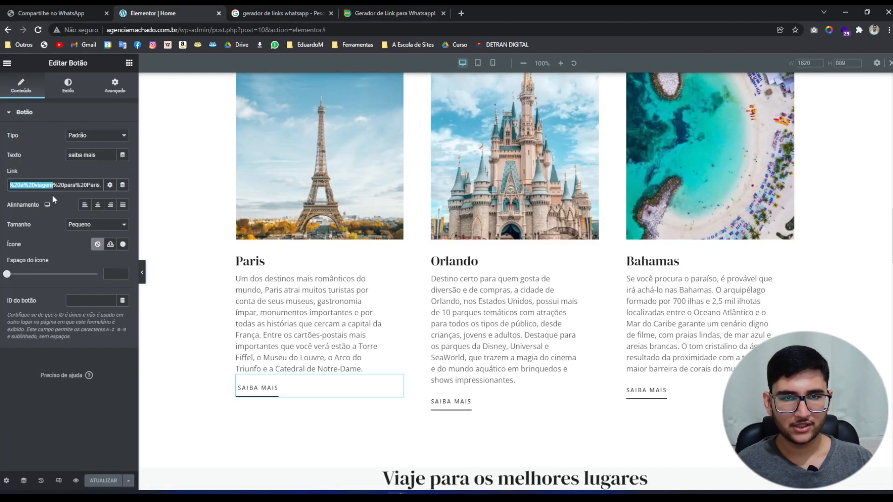
drag(58, 187, 177, 194)
click(55, 220)
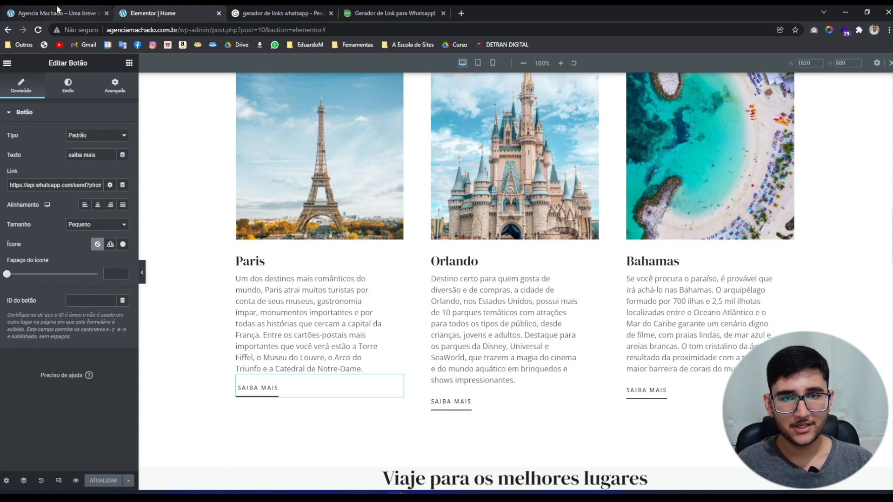
click(36, 9)
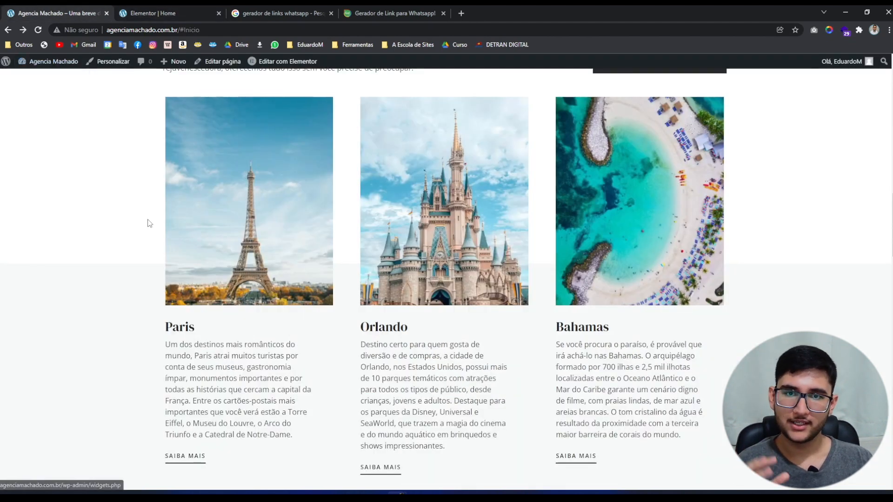